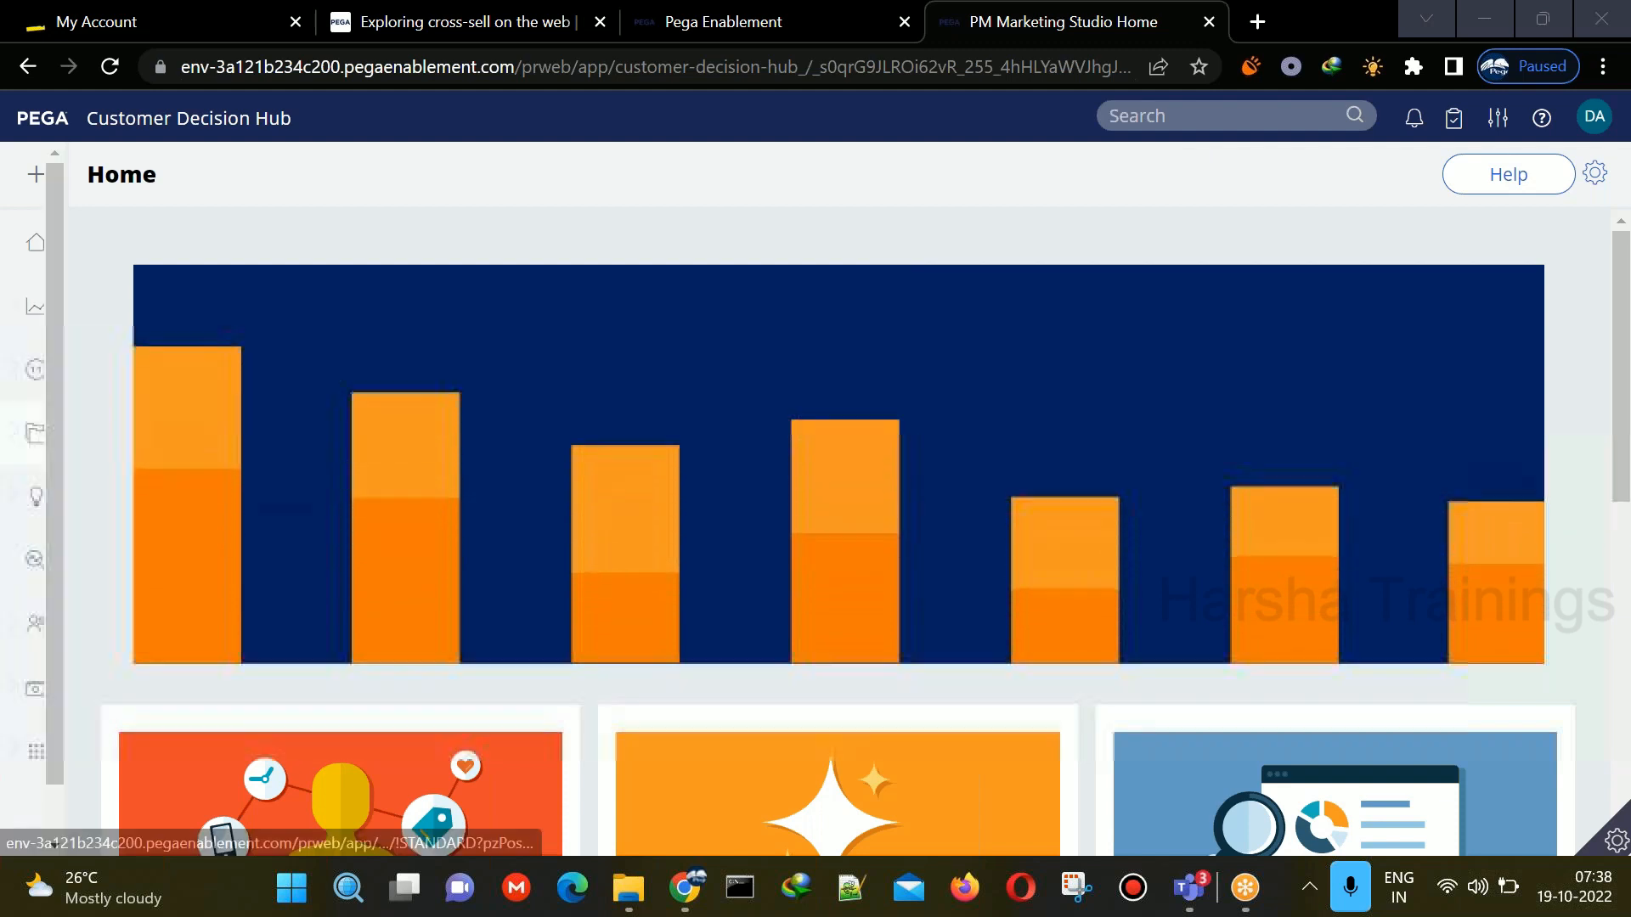
- Open Prediction Studio from the Intelligence section and close the My Account browser page
mouse_move(33, 484)
click(89, 503)
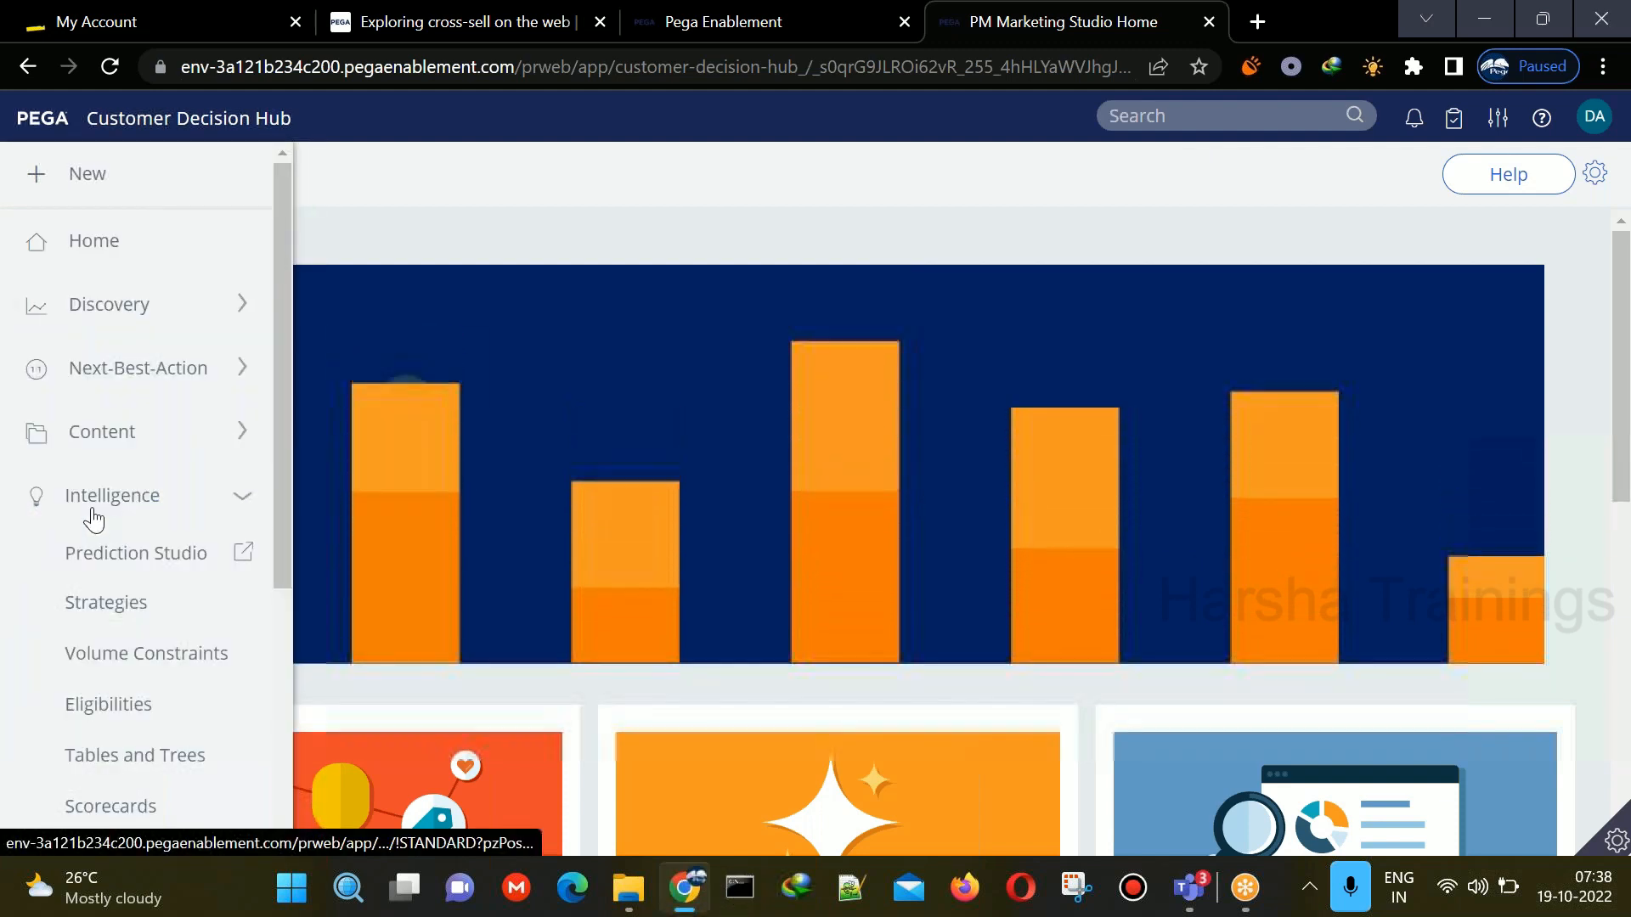
click(111, 557)
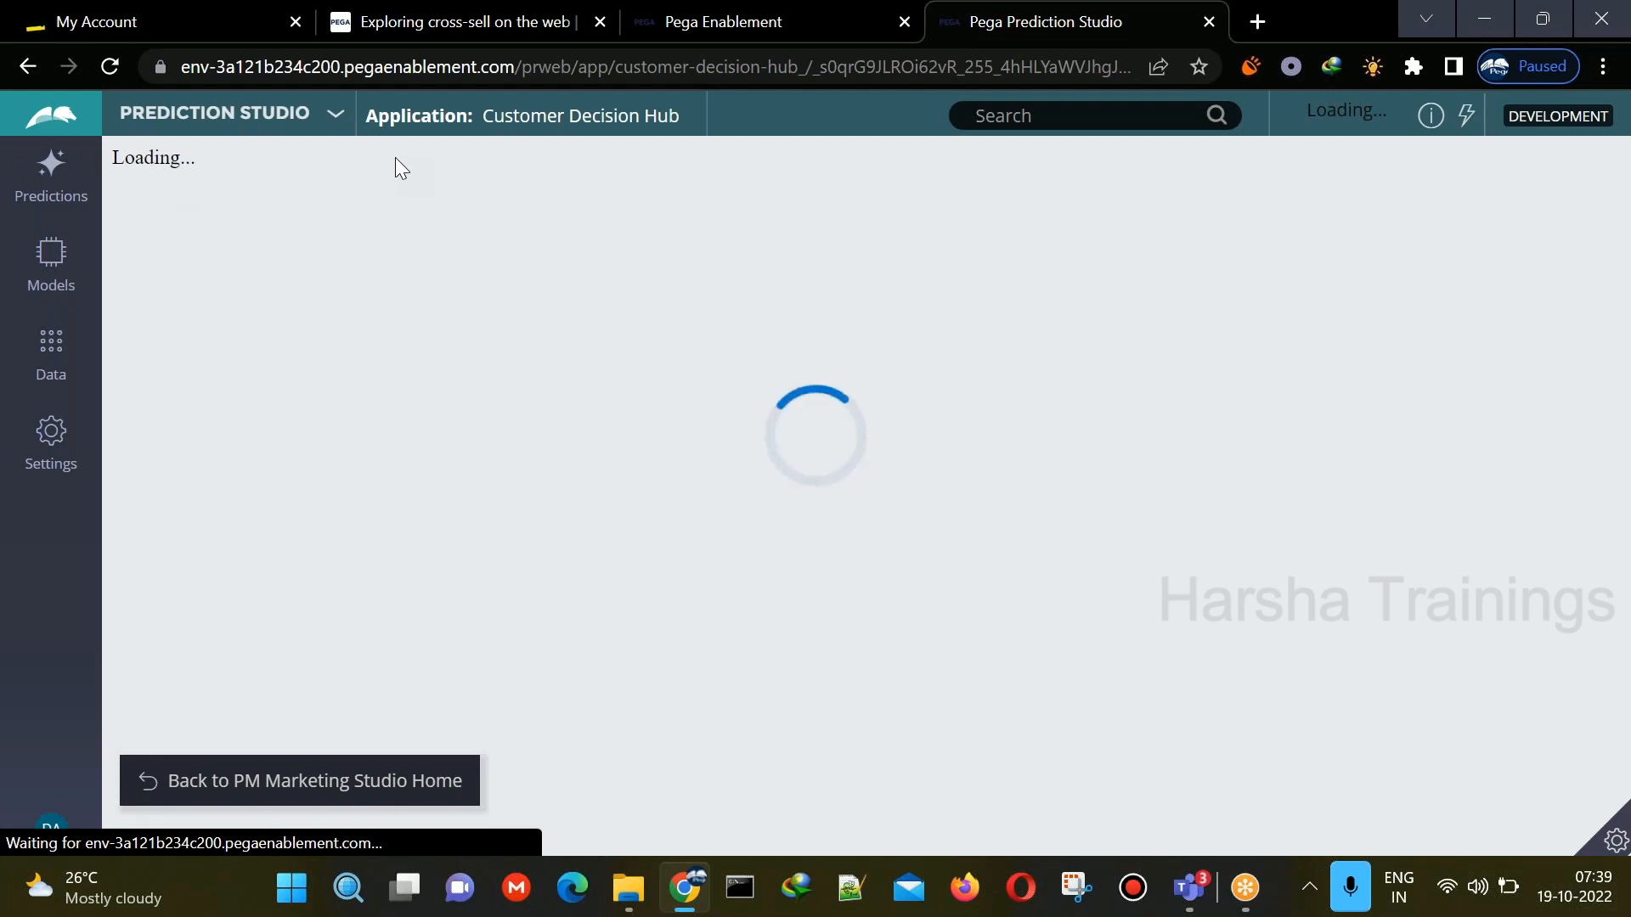
click(295, 21)
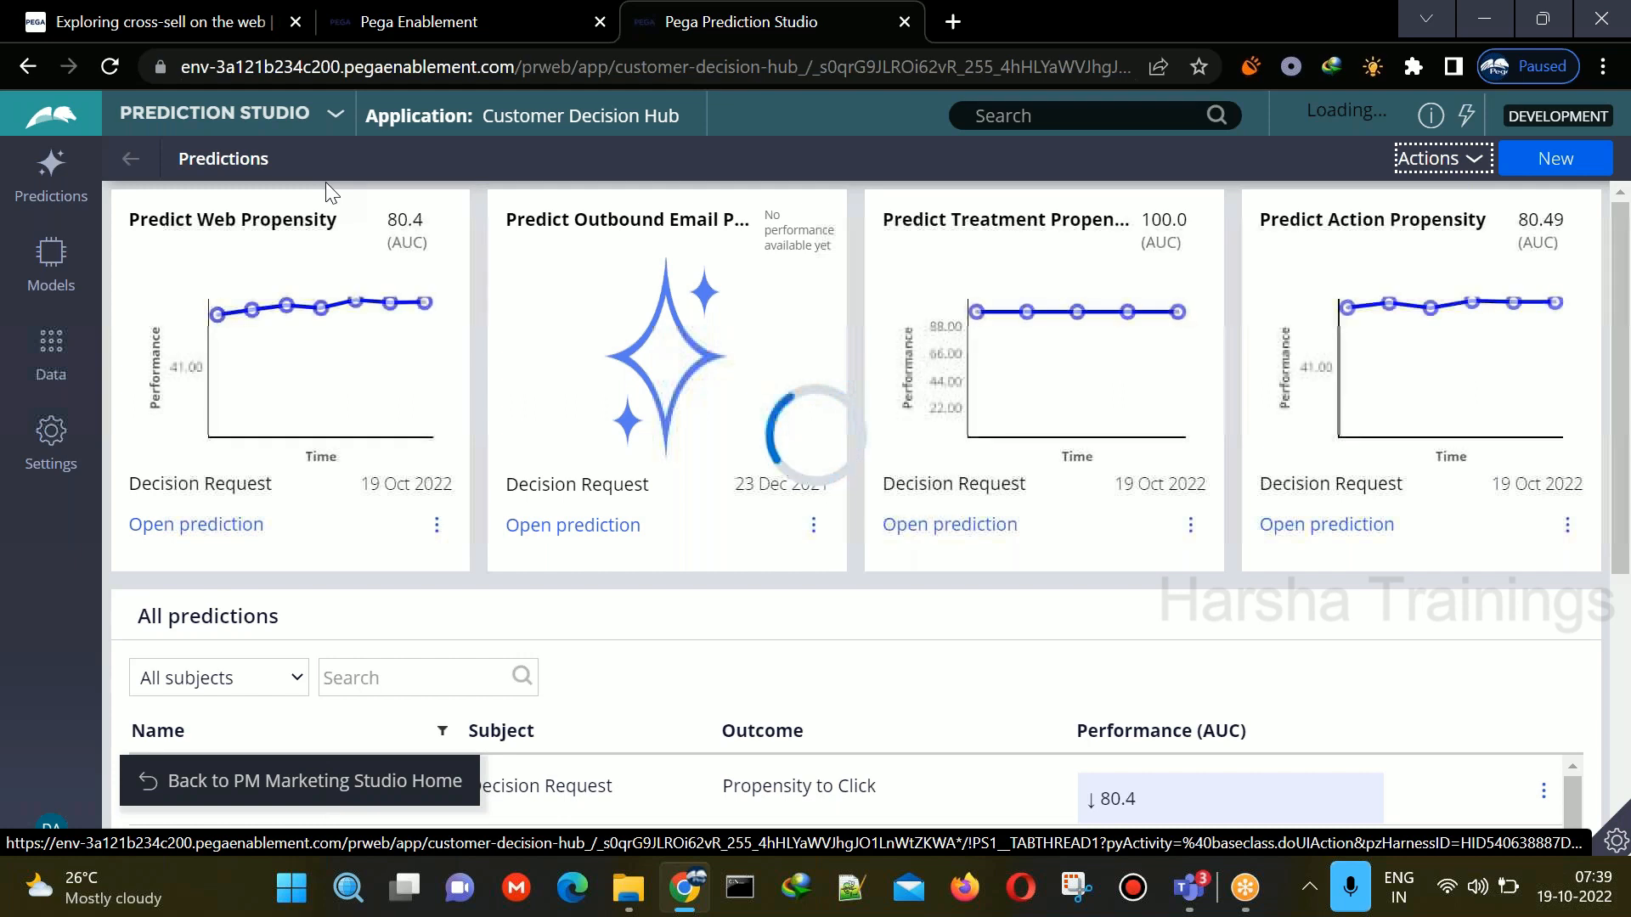
- Switch the workspace from Prediction Studio to Dev Studio
click(214, 113)
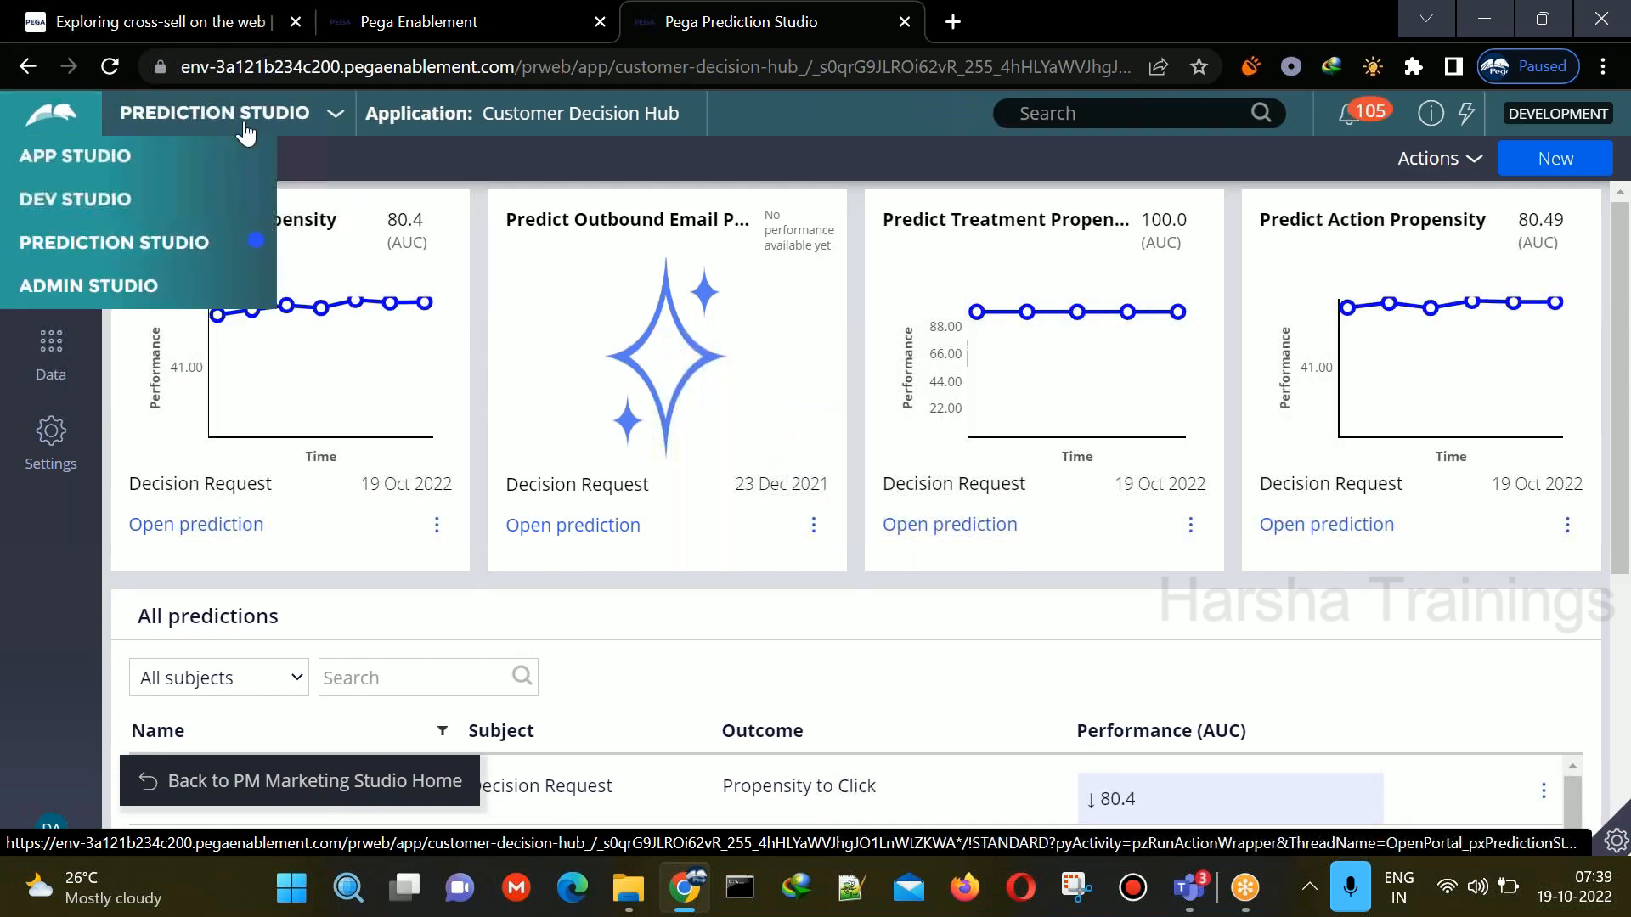
click(150, 208)
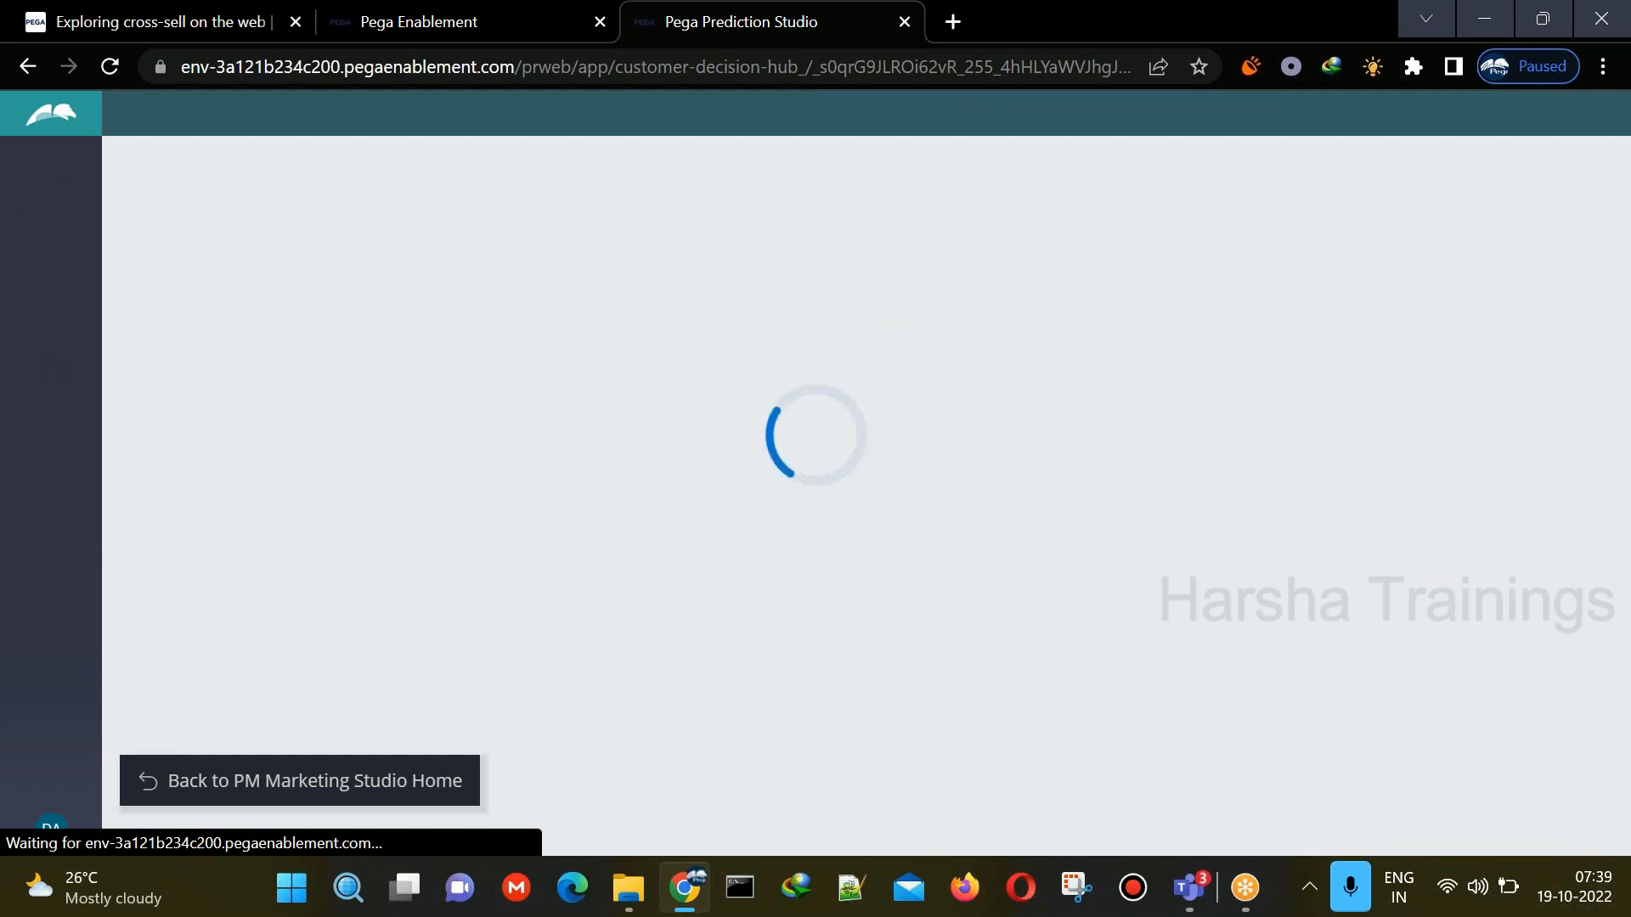
key(XF86MonBrightnessDown)
key(XF86MonBrightnessDown)
key(XF86MonBrightnessDown)
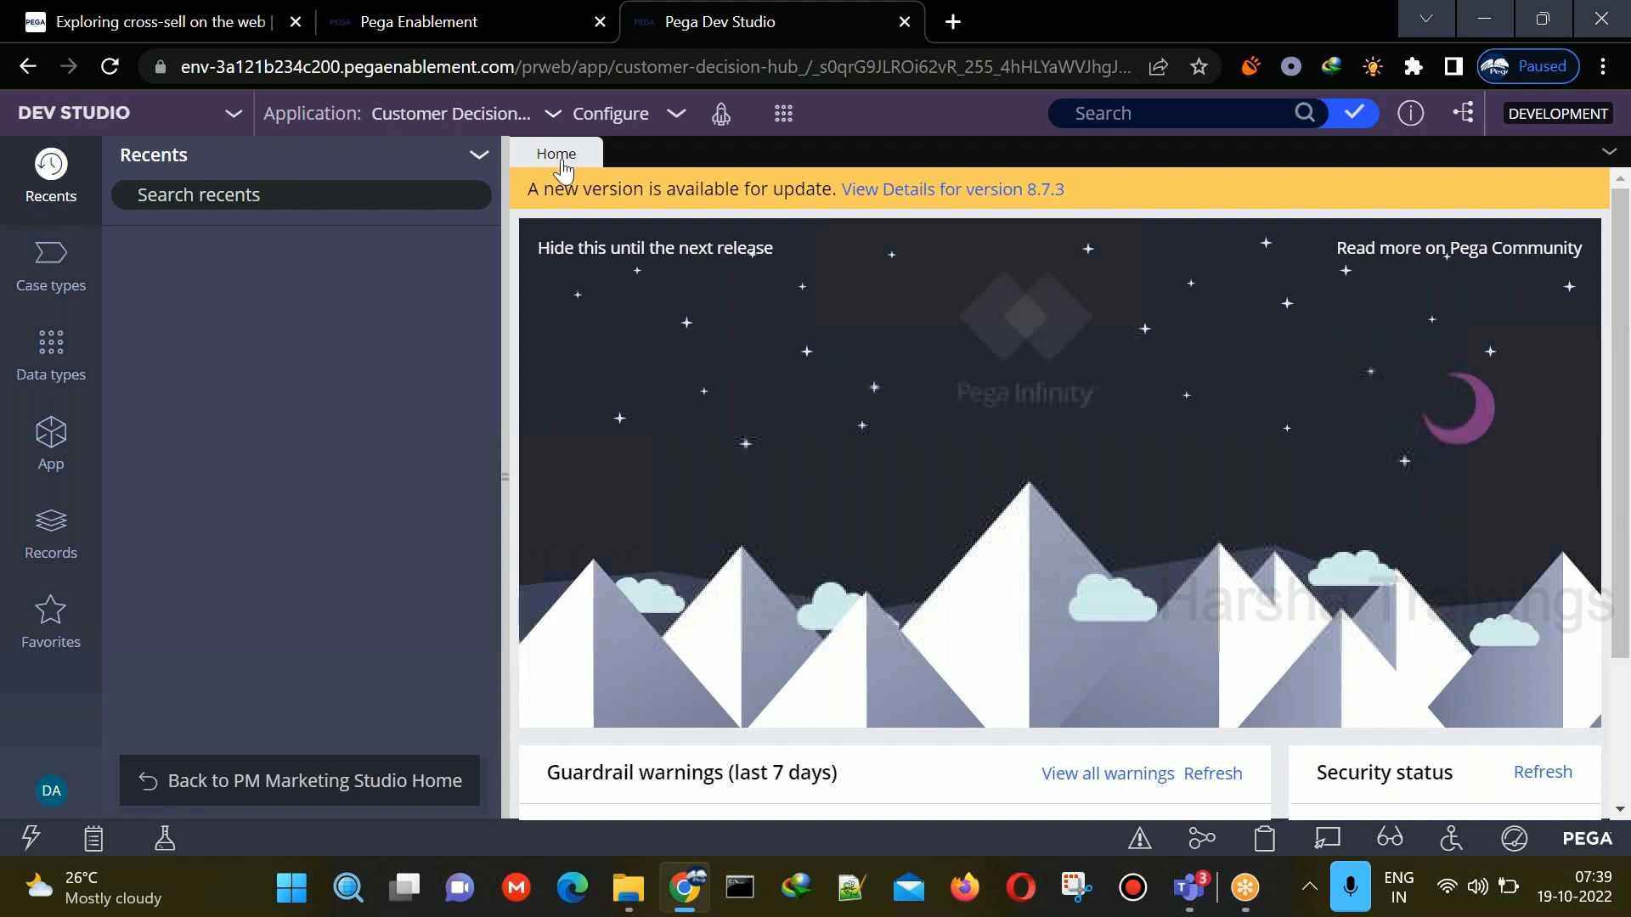
- Open the Proposition Management landing page from the Decisioning decisions configuration
click(629, 114)
mouse_move(509, 355)
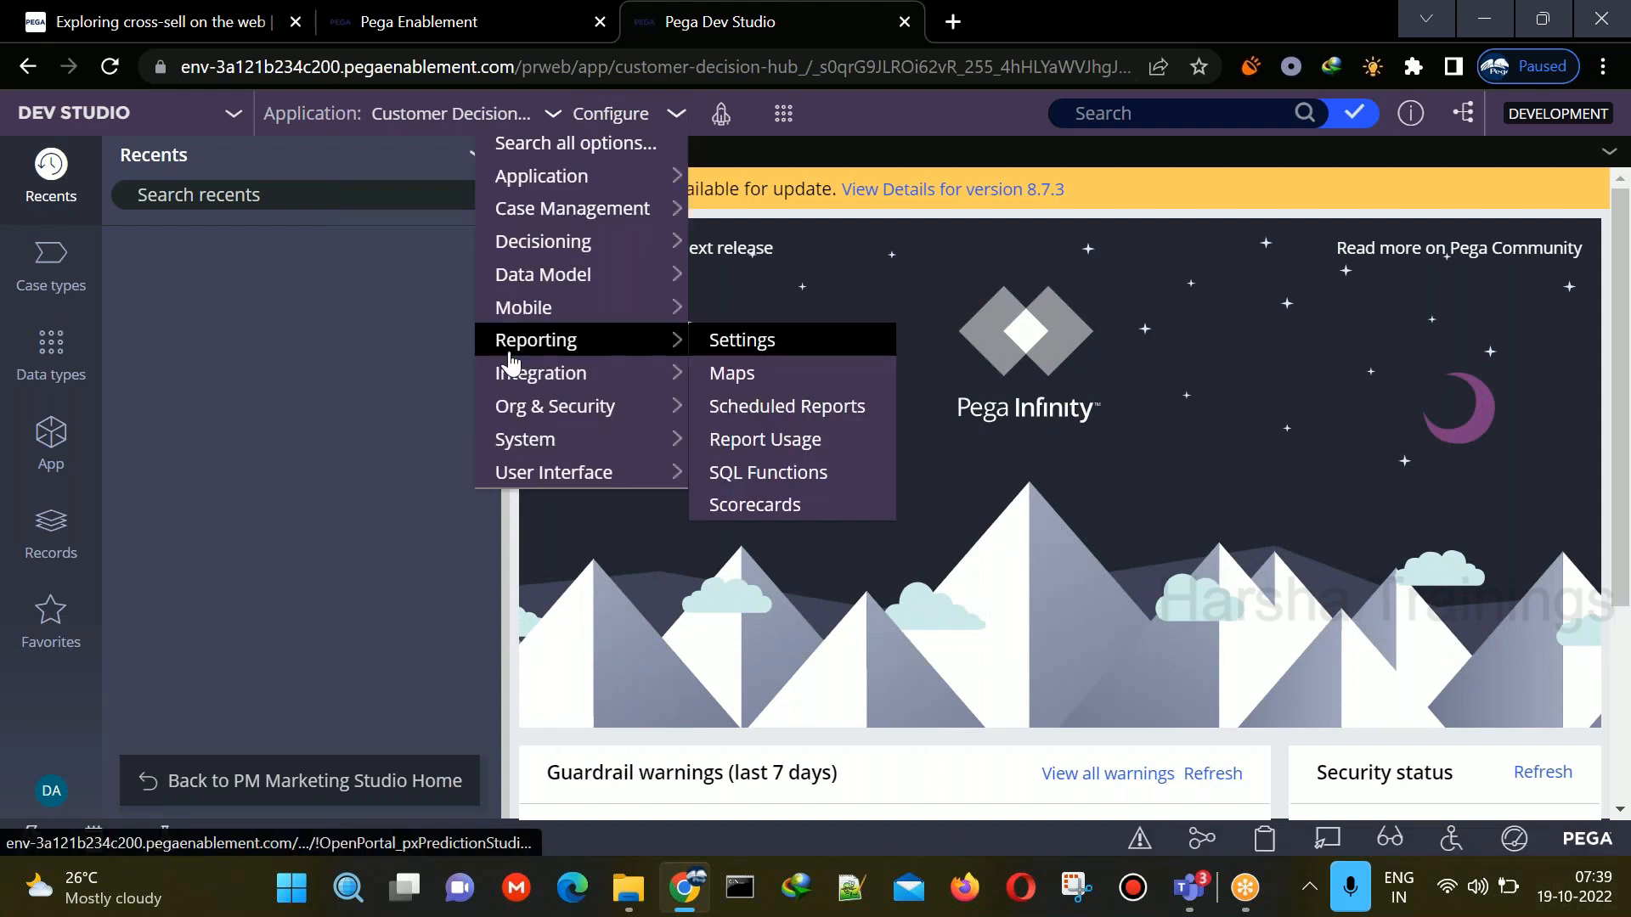
mouse_move(613, 247)
mouse_move(723, 260)
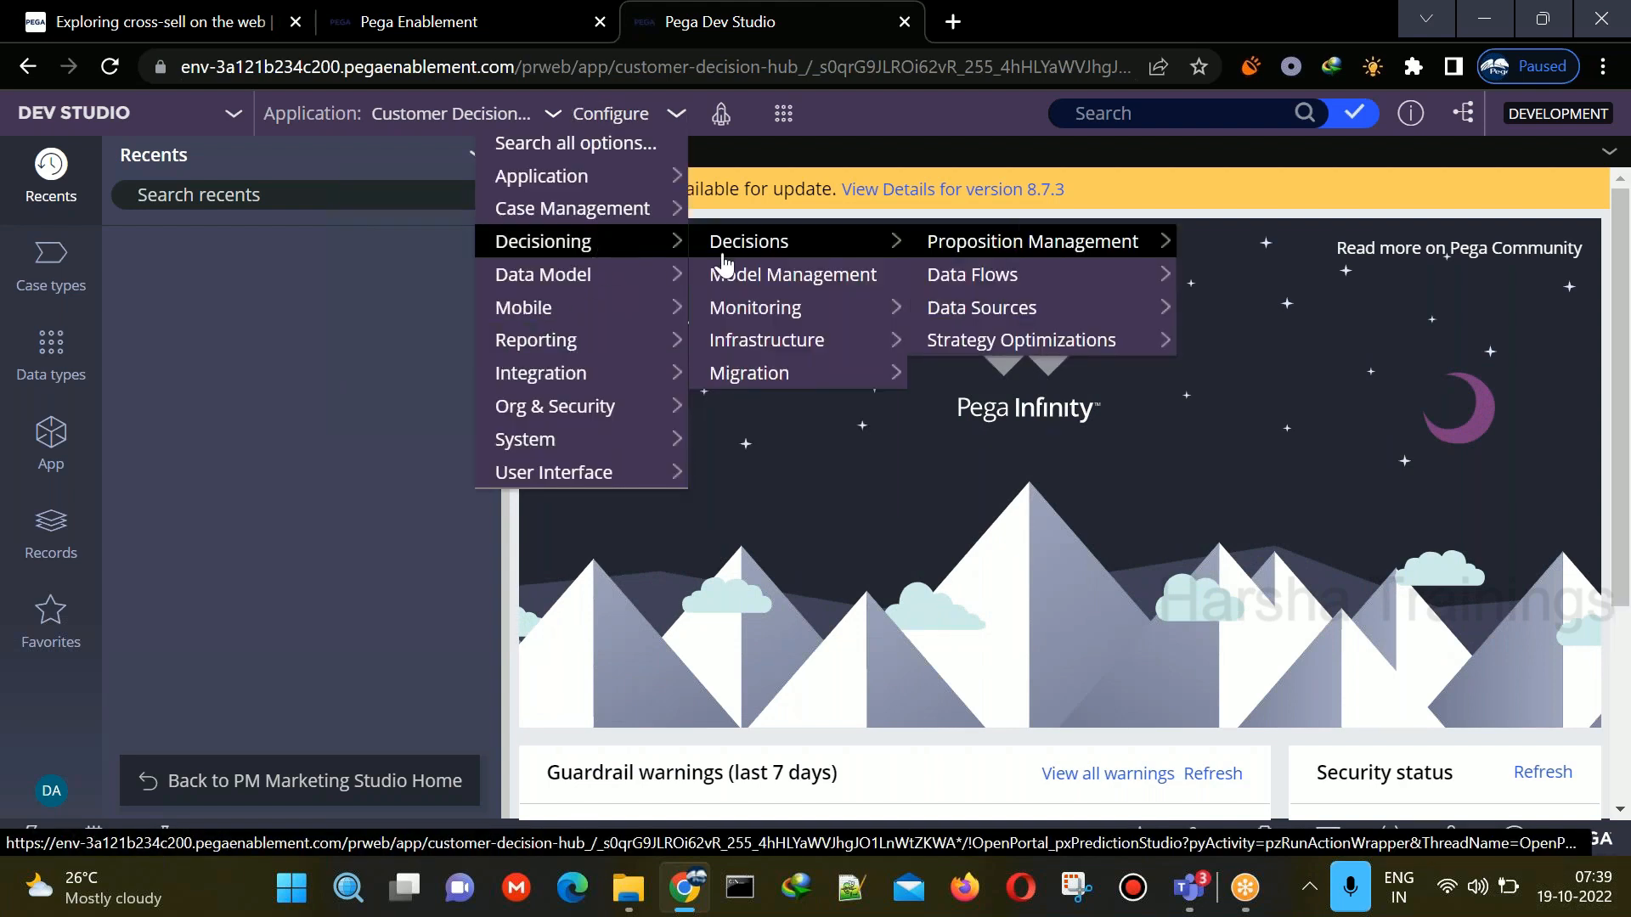
mouse_move(631, 281)
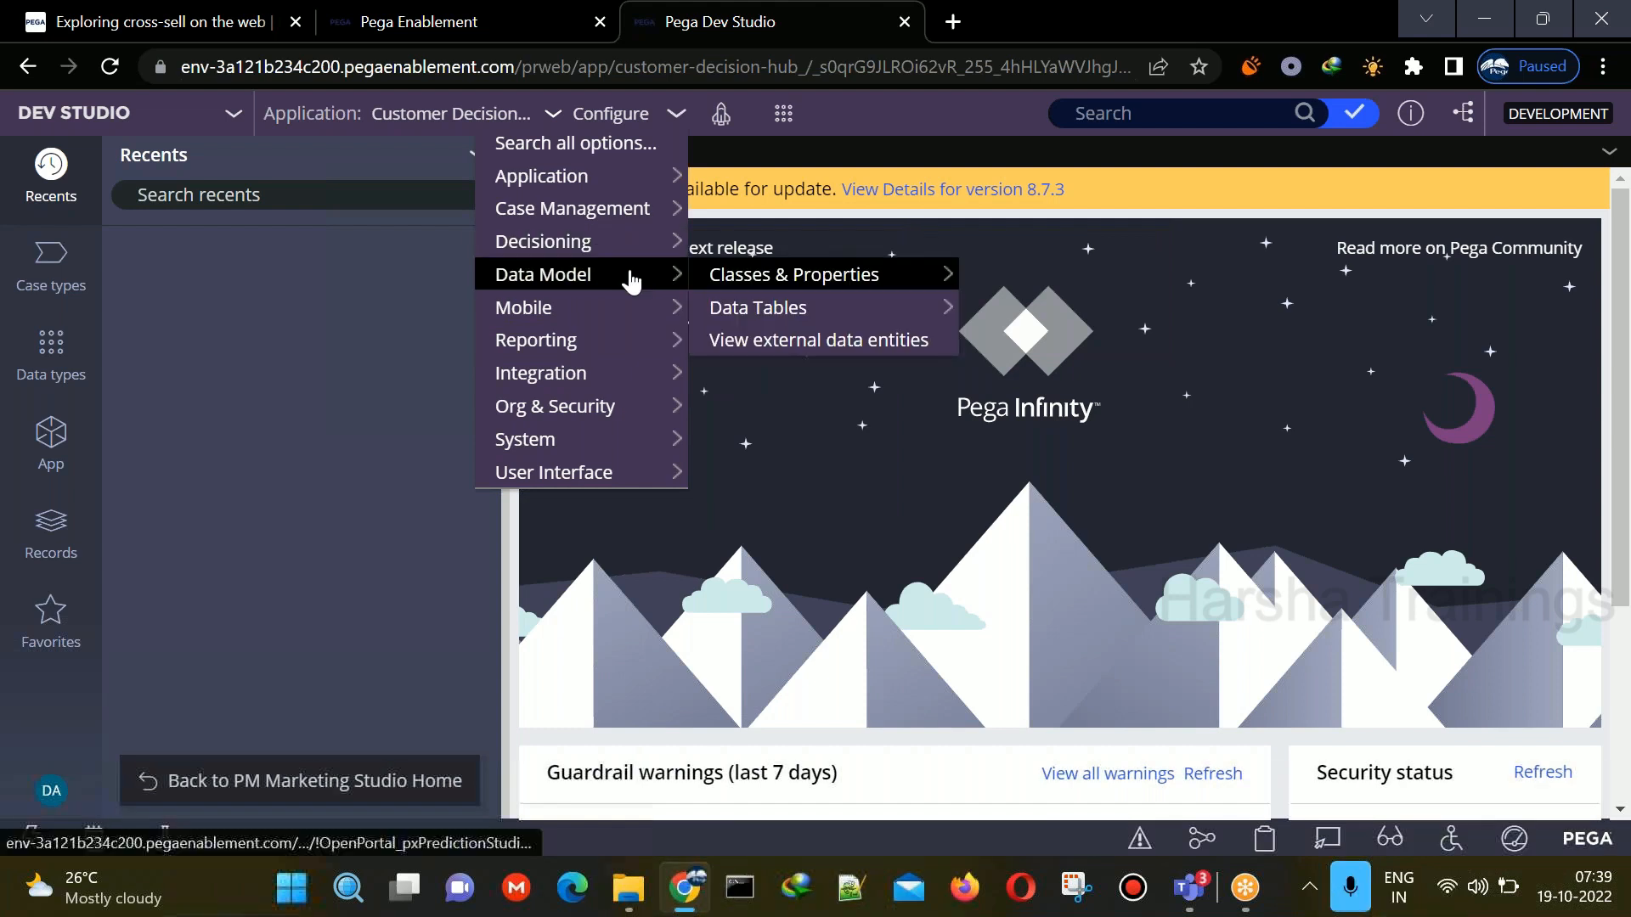
mouse_move(932, 250)
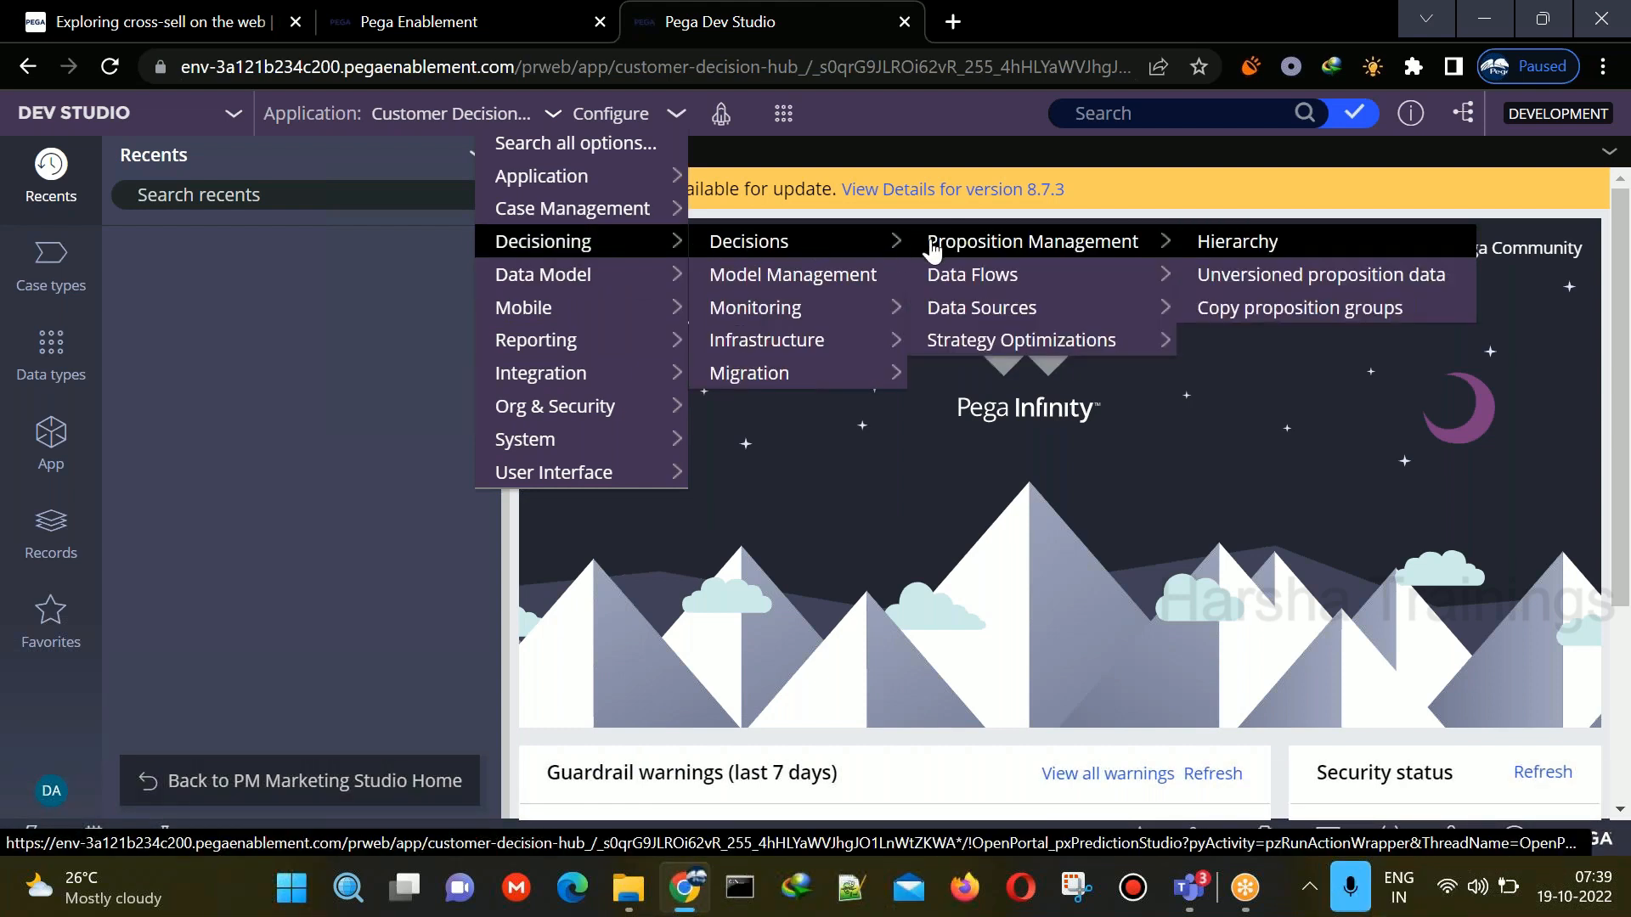
click(983, 249)
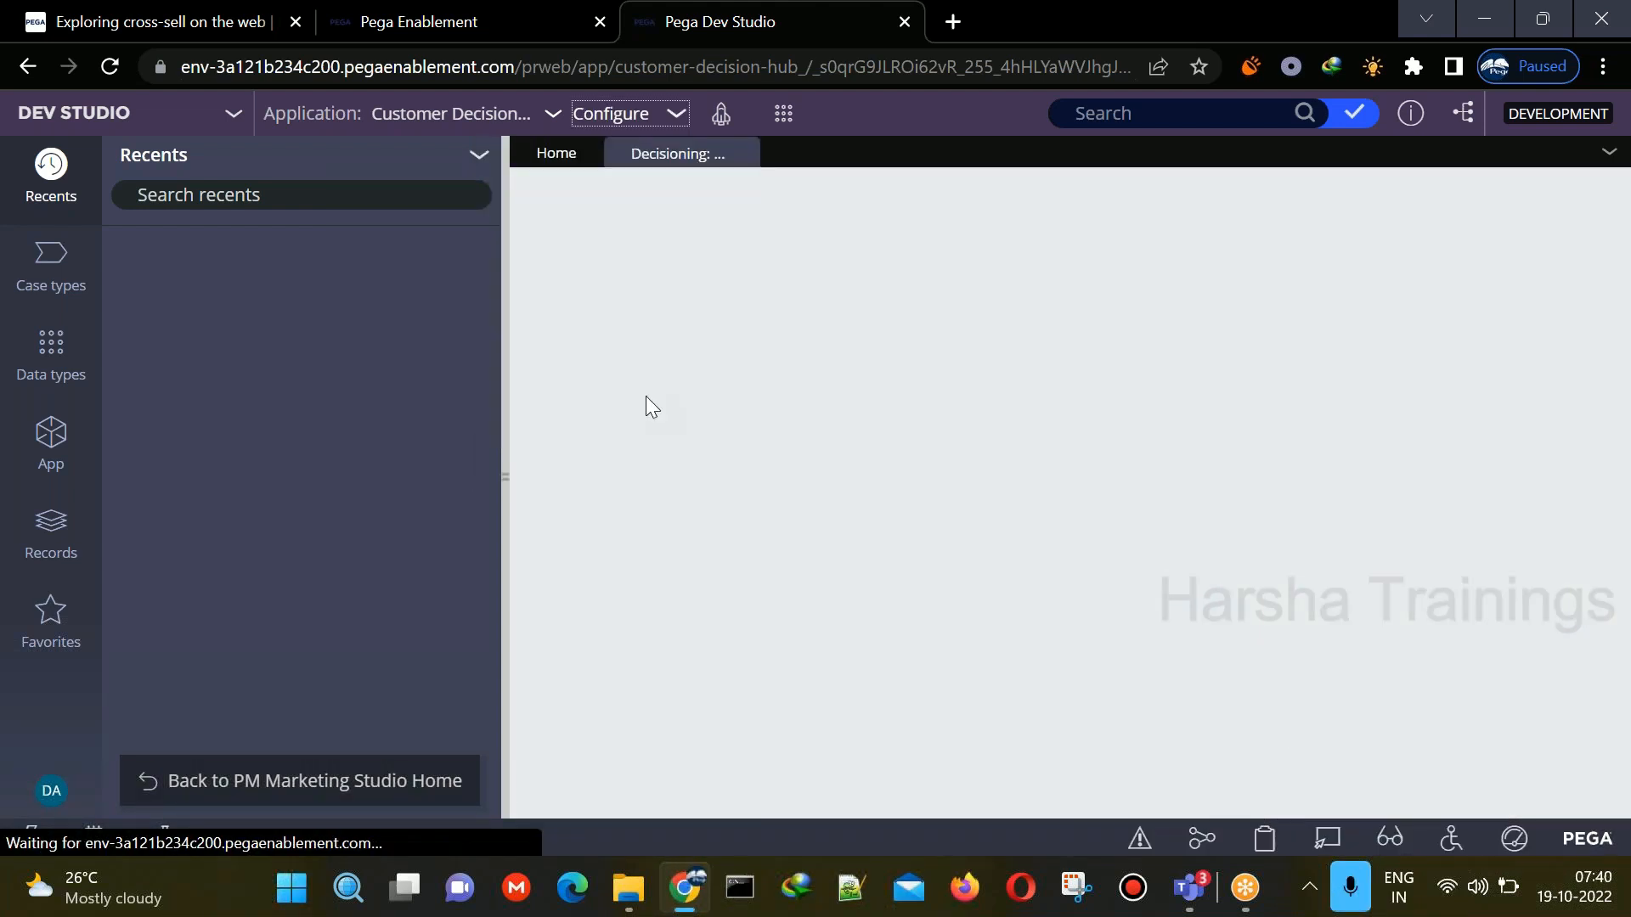
- Collapse the Recents explorer and move the floating Back to PM Marketing Studio Home box clear of the business issue list
click(505, 470)
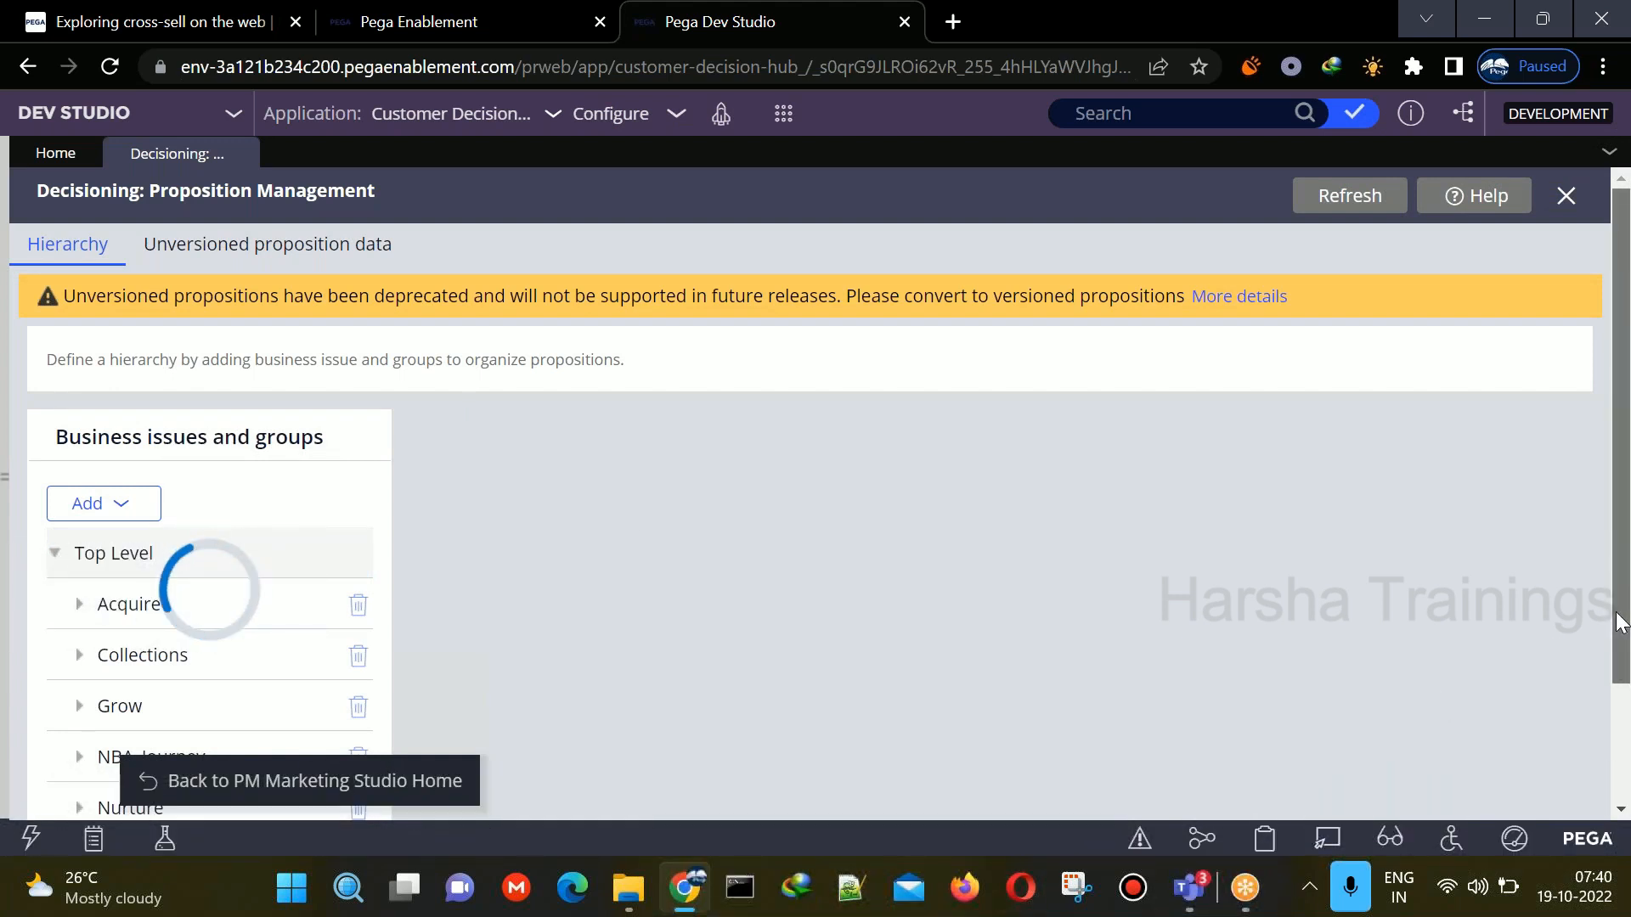
scroll(1611, 621, down, 2)
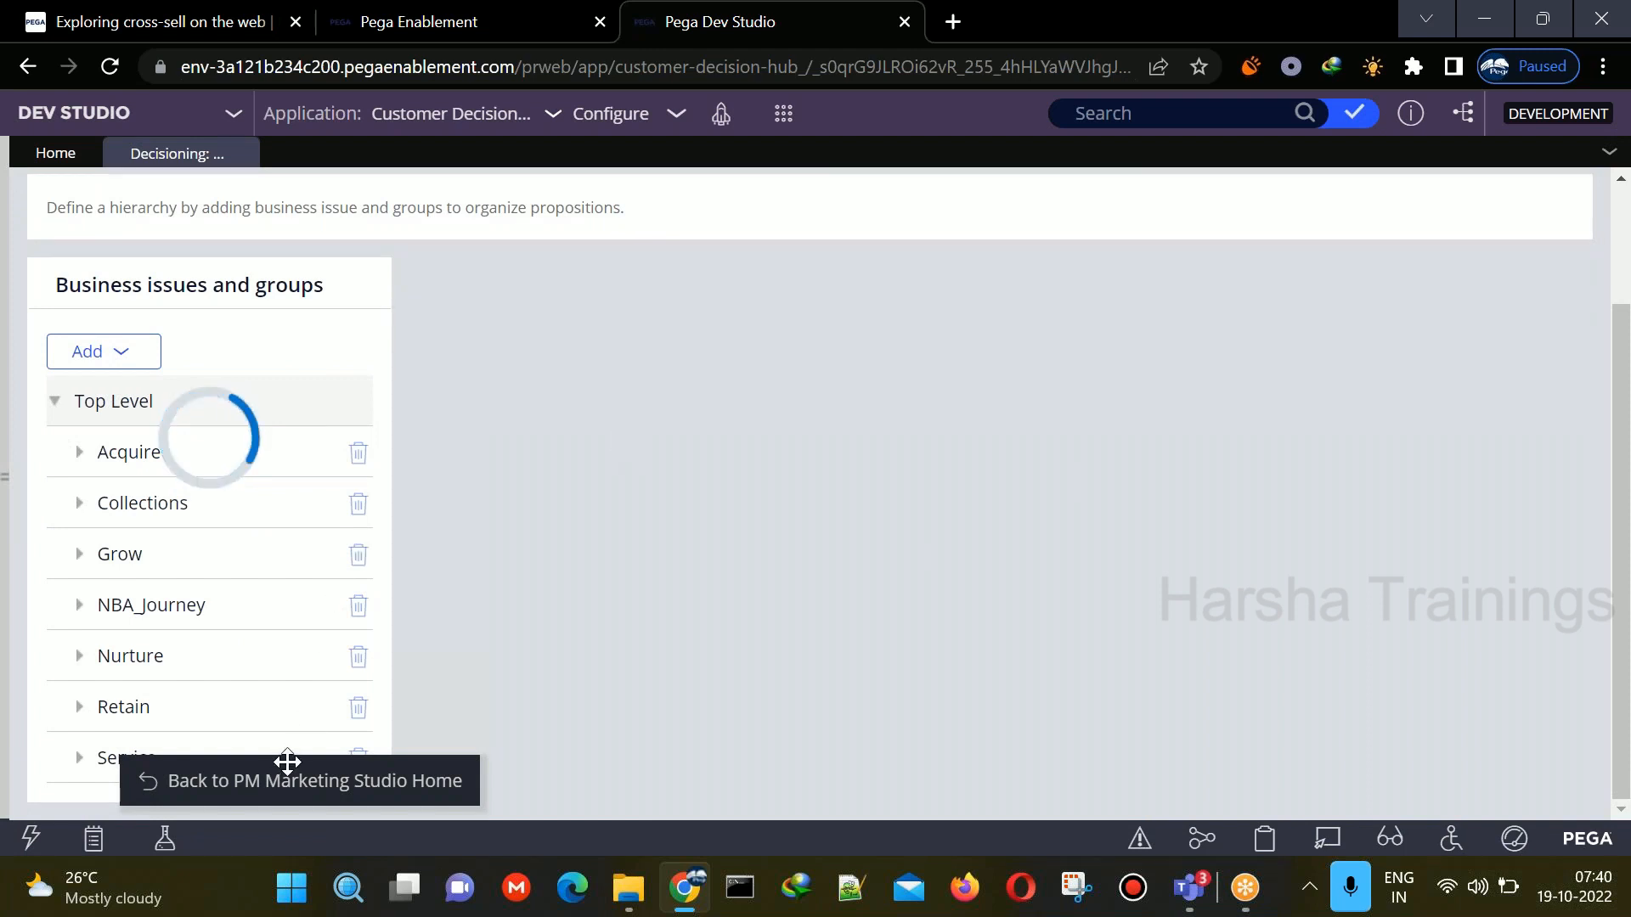
drag(287, 761, 279, 808)
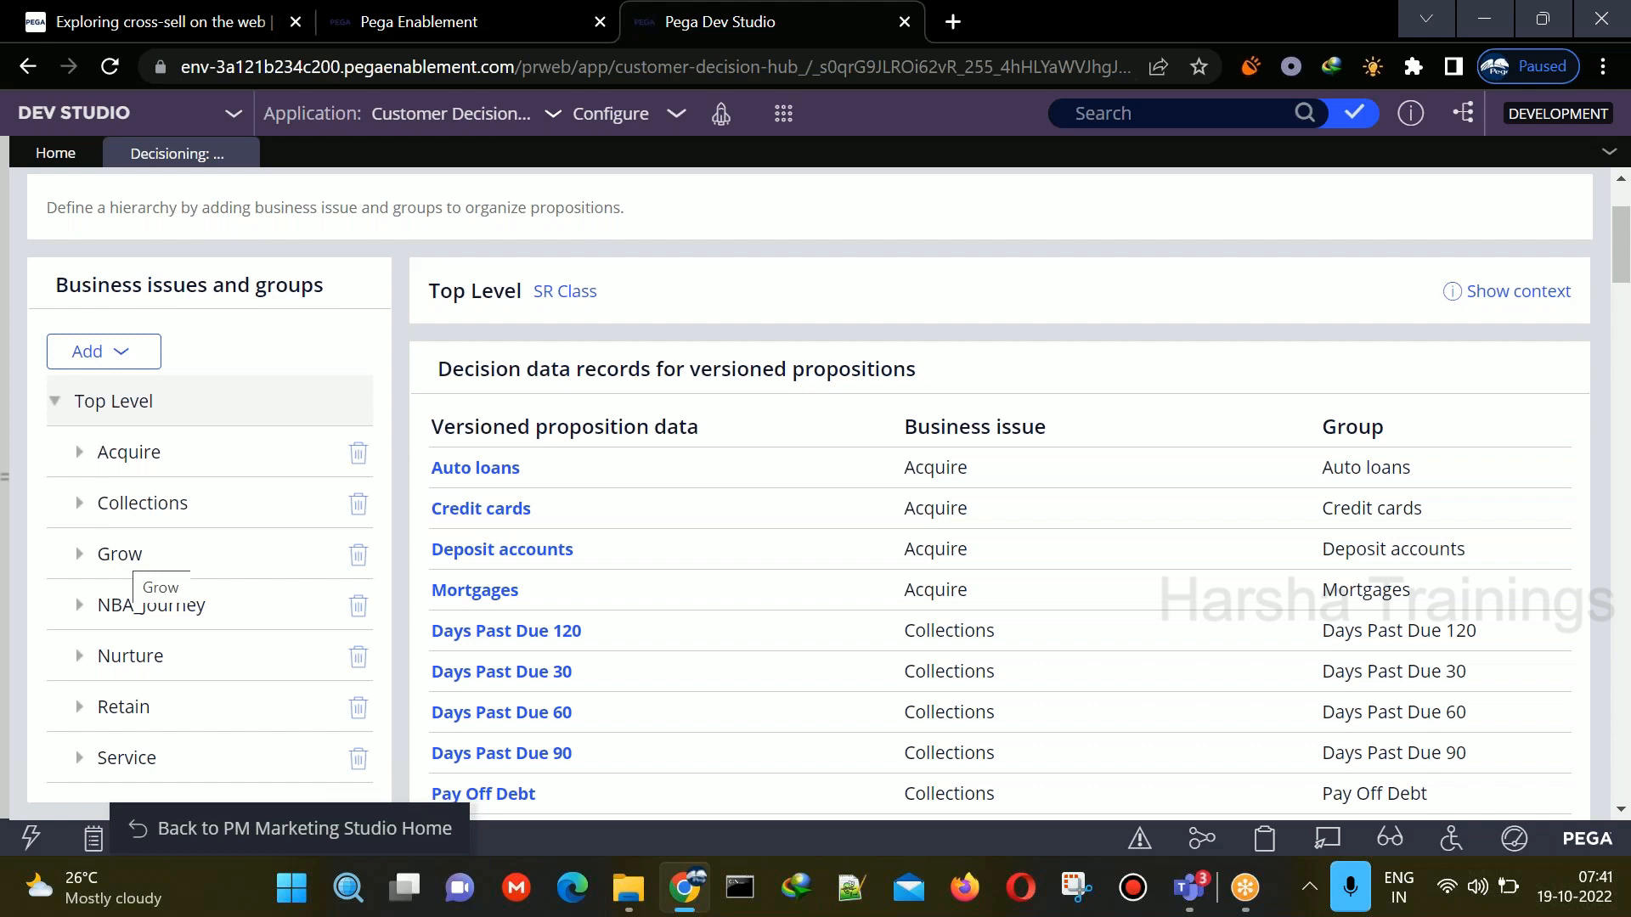
- Expand the Grow business issue in the hierarchy and start creating a new group
click(80, 558)
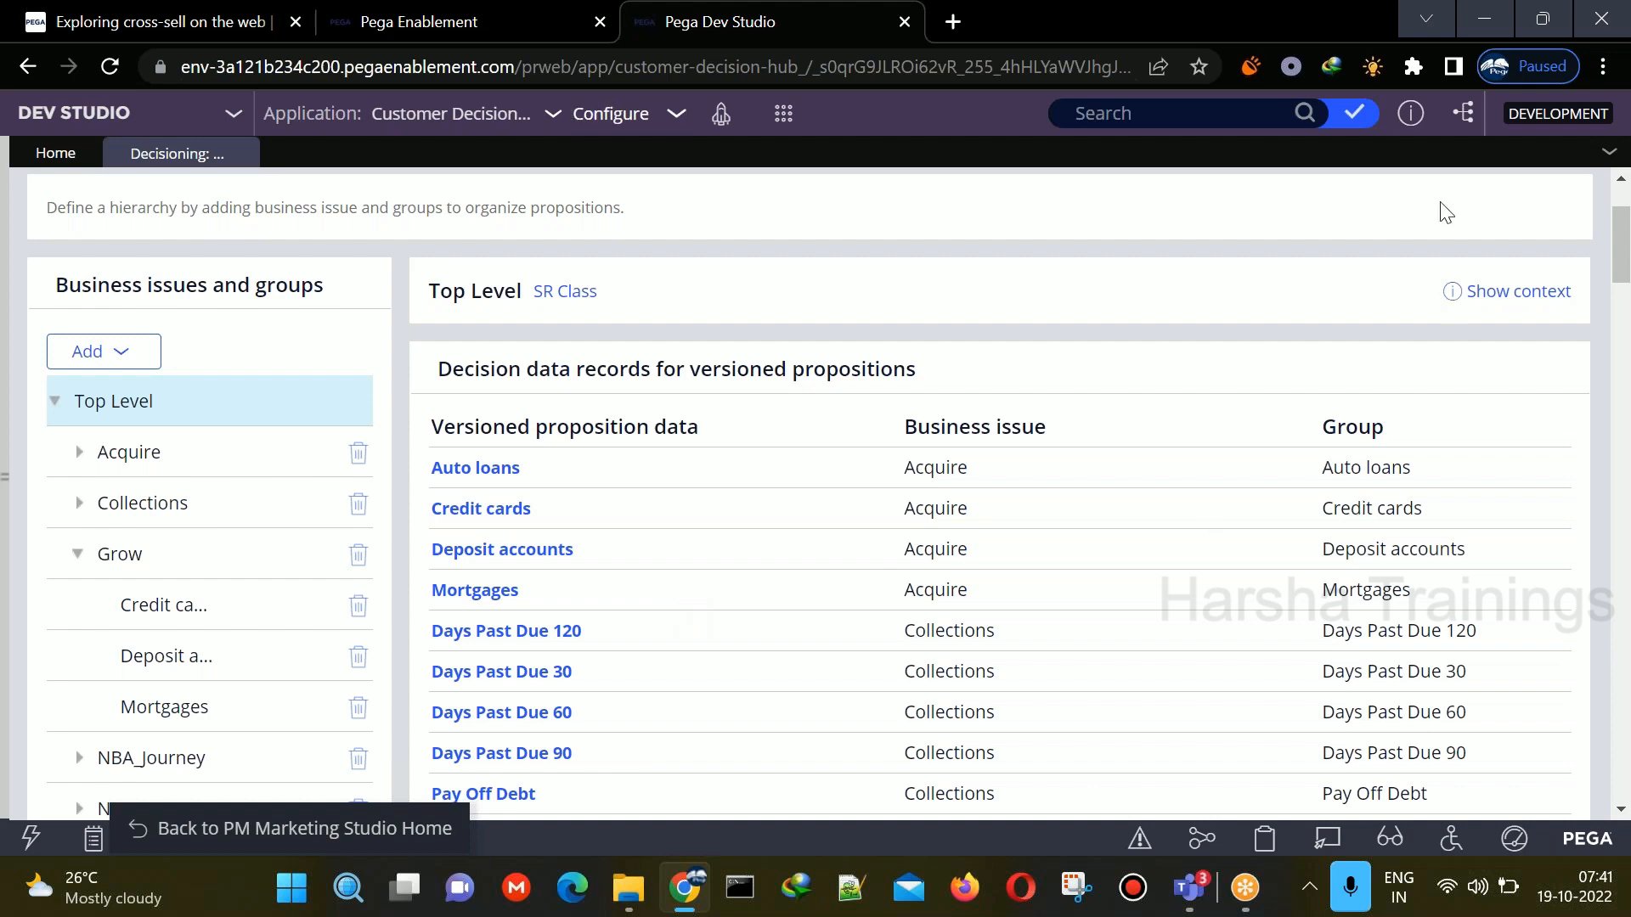
click(106, 353)
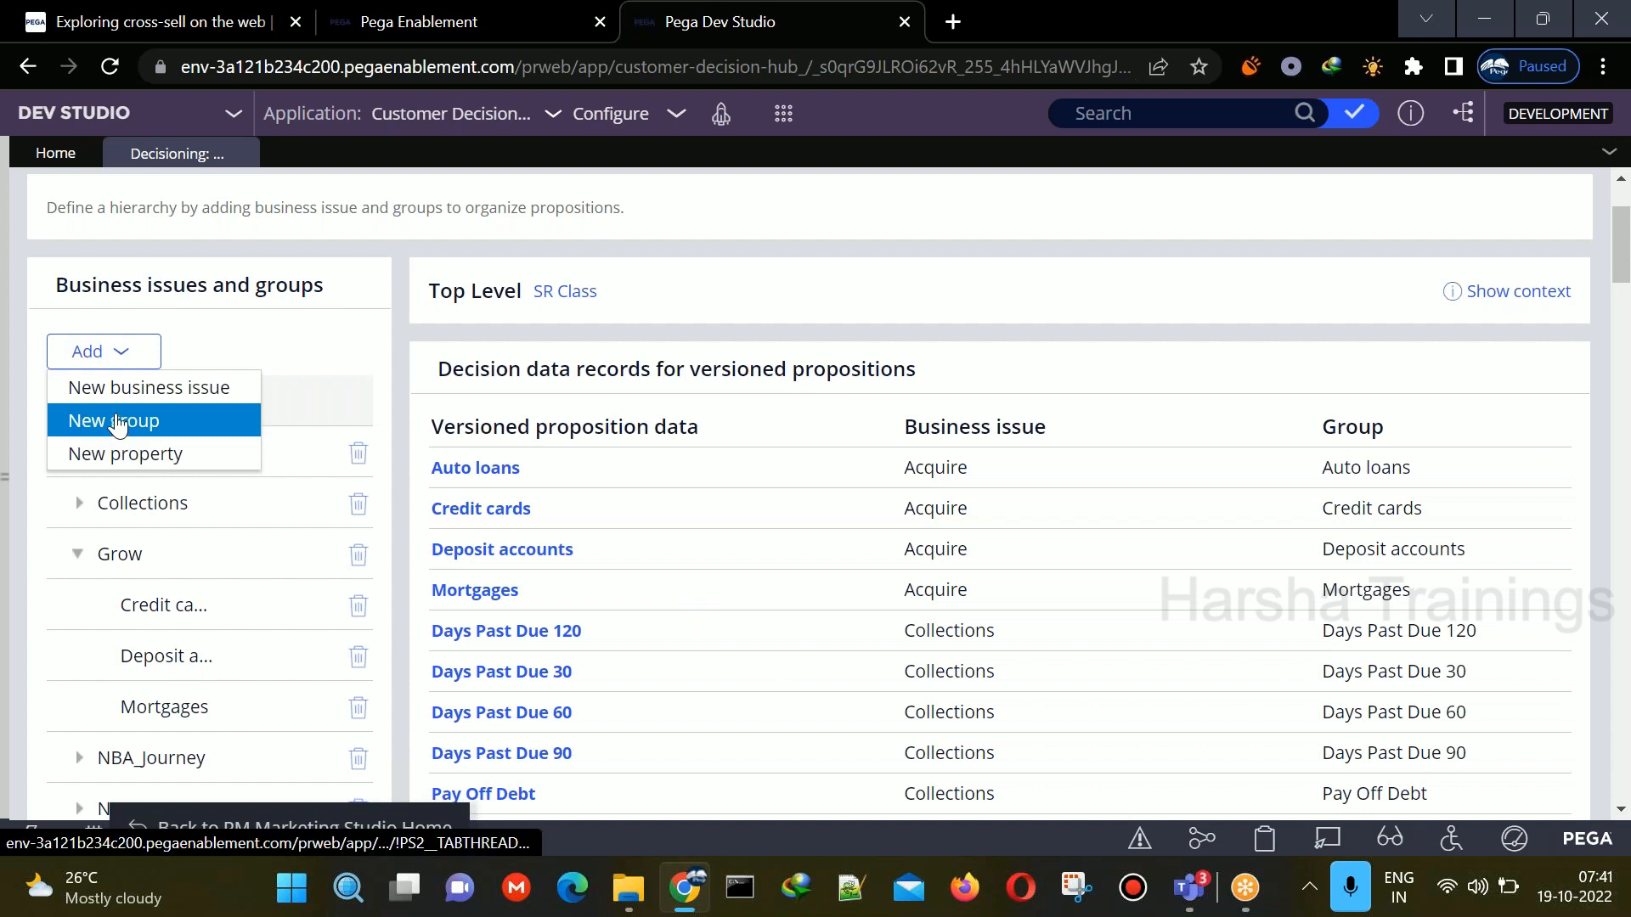
right_click(120, 413)
click(99, 364)
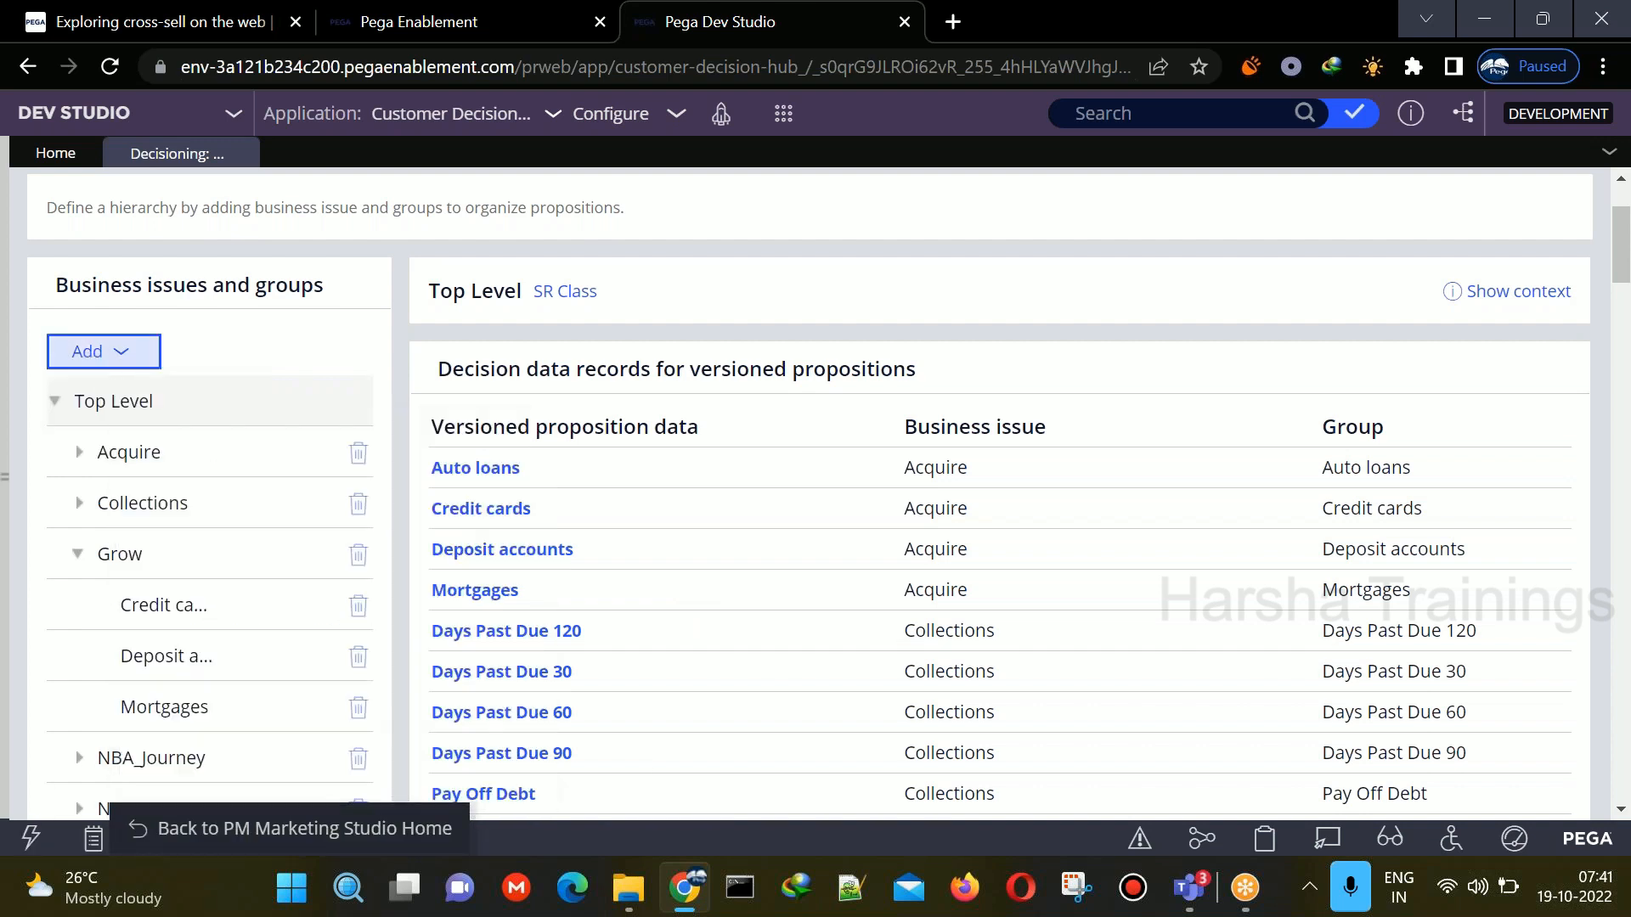
click(100, 421)
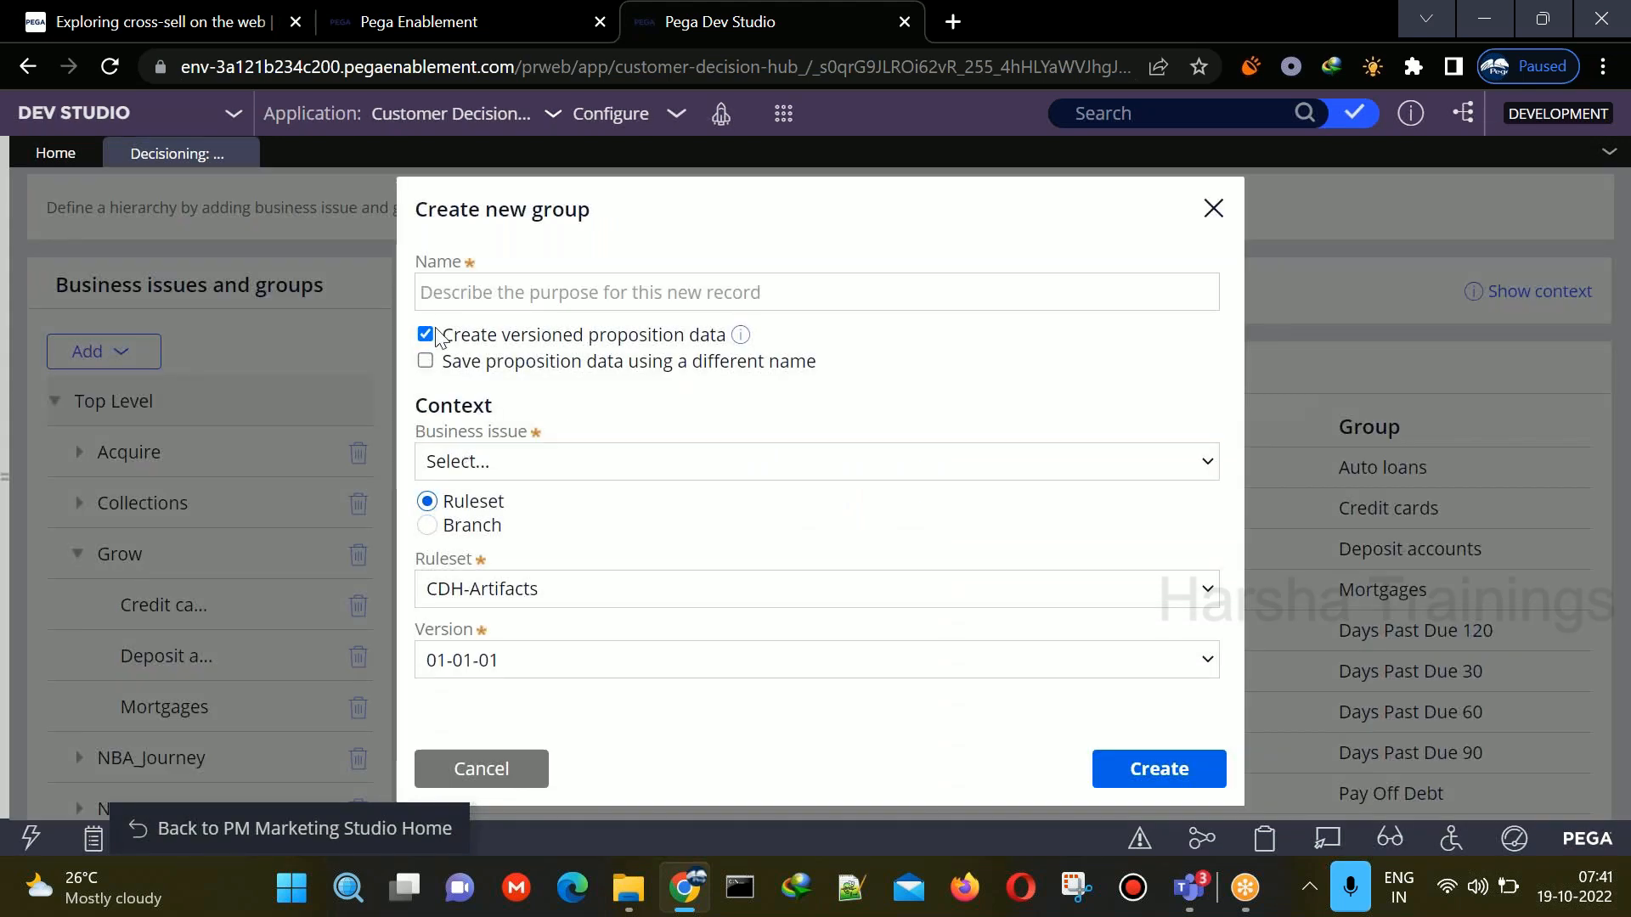
- Assign the new group to the Grow business issue and name it Home Loans
click(516, 476)
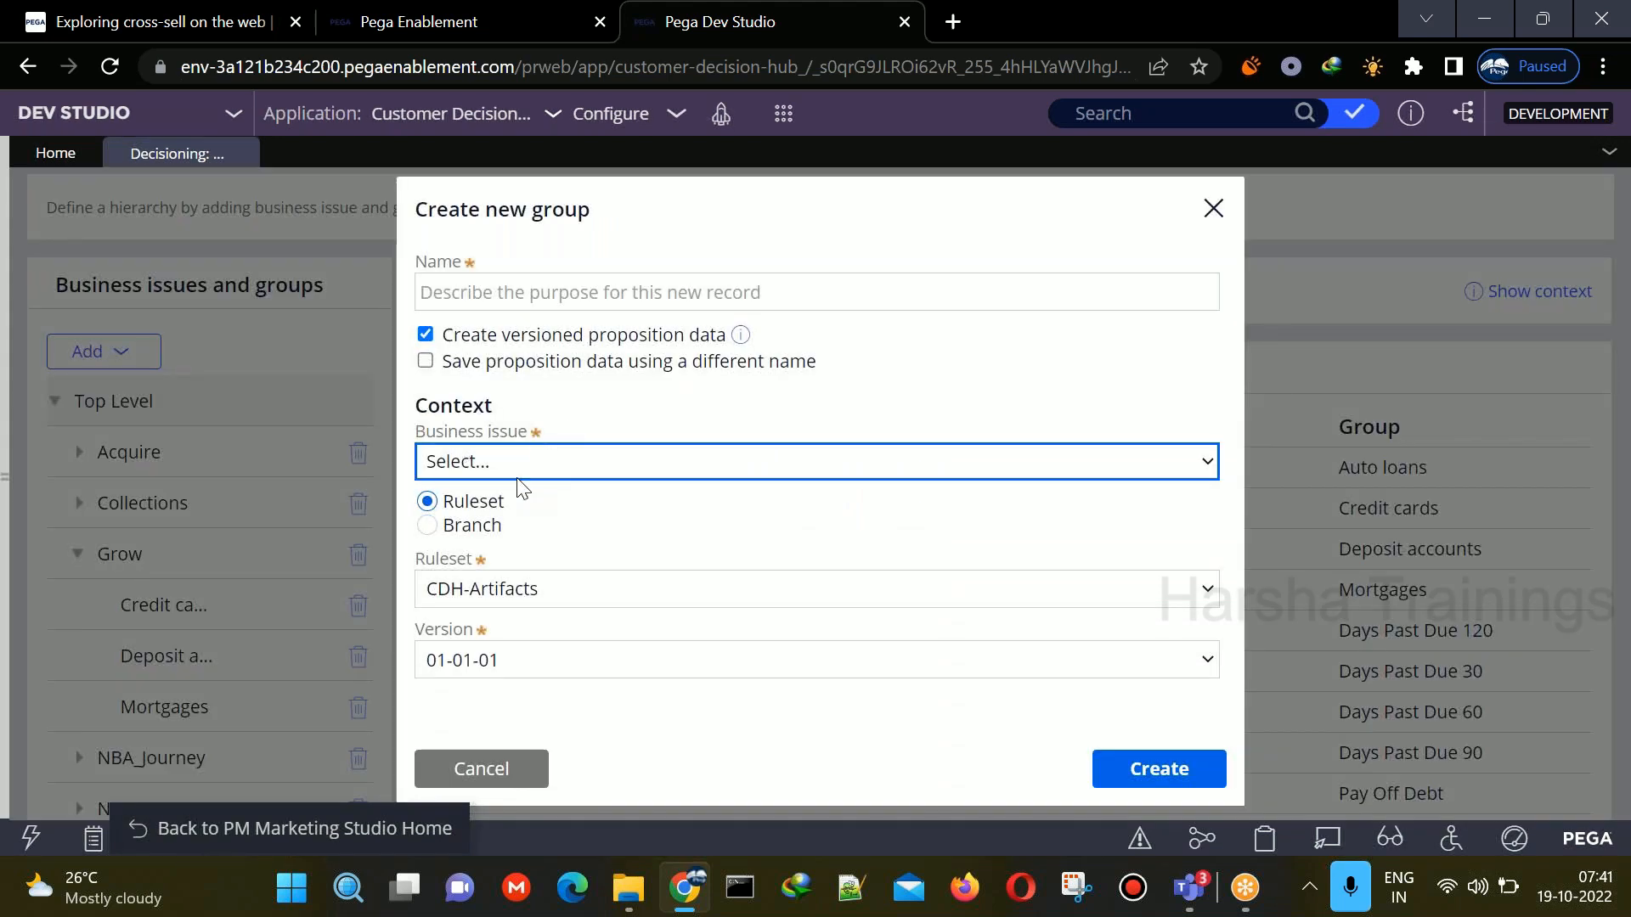
click(498, 569)
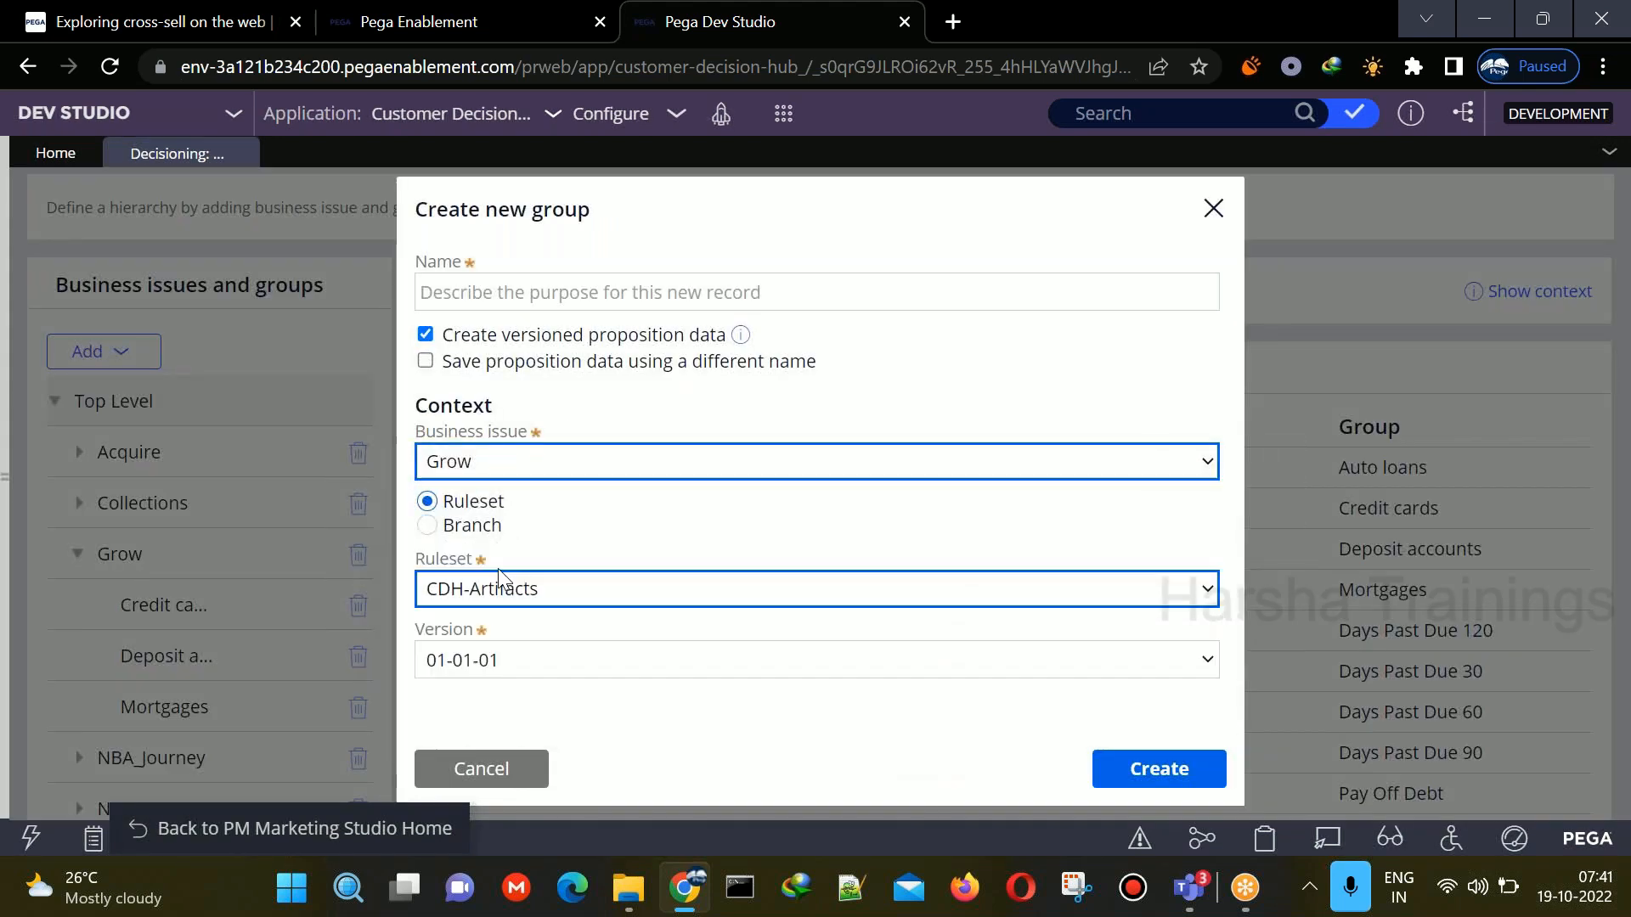
click(508, 280)
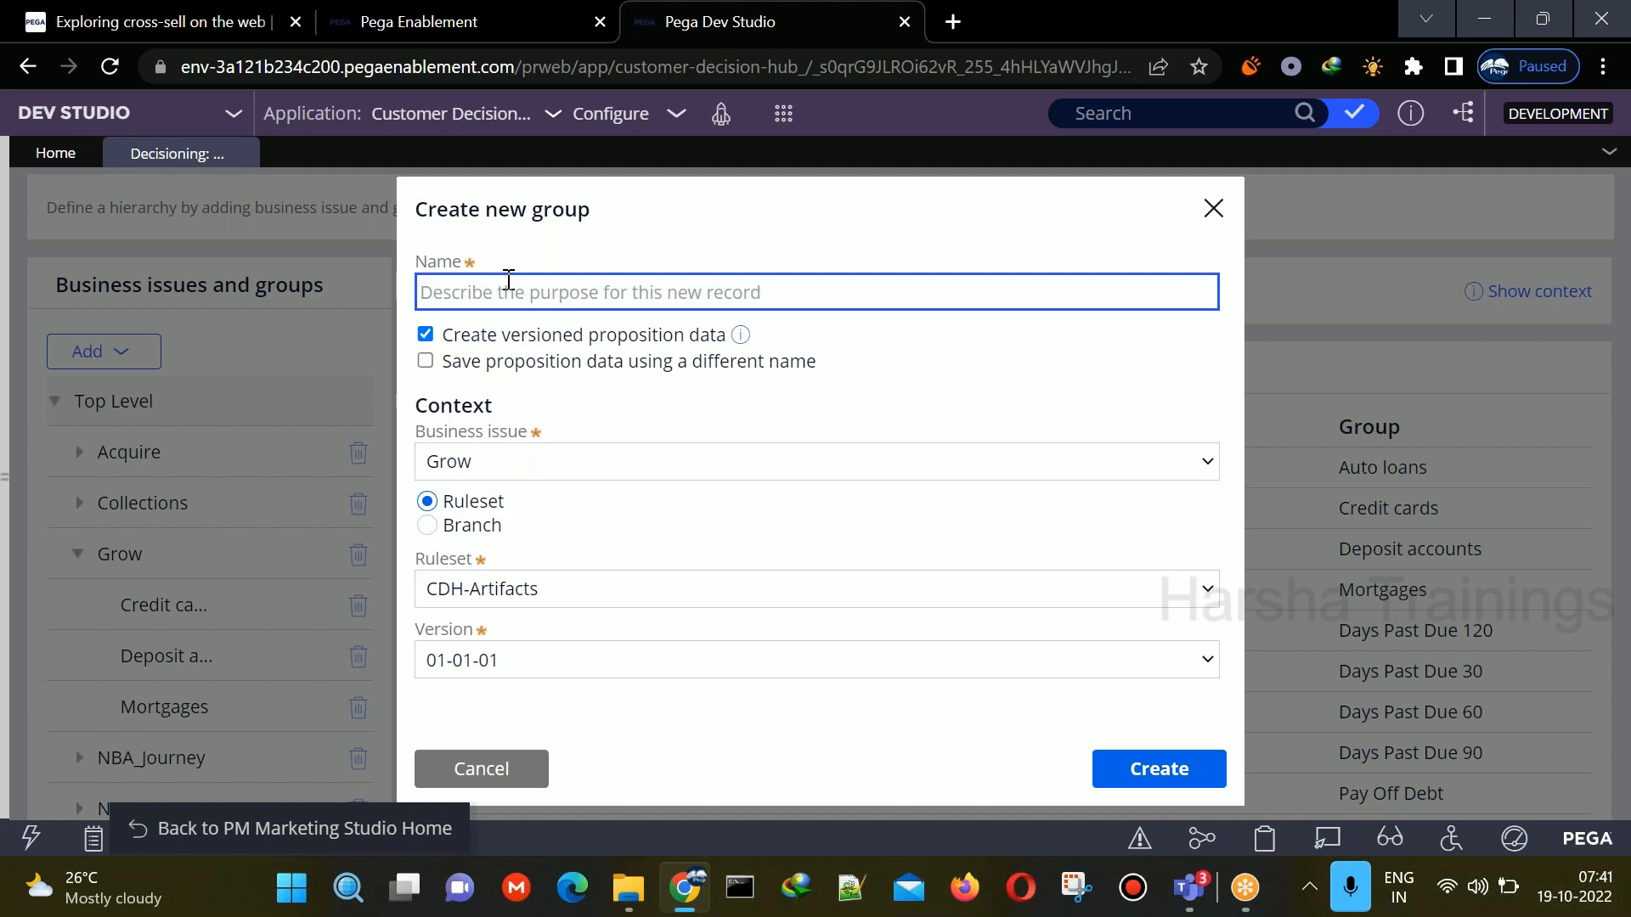
text(Perso)
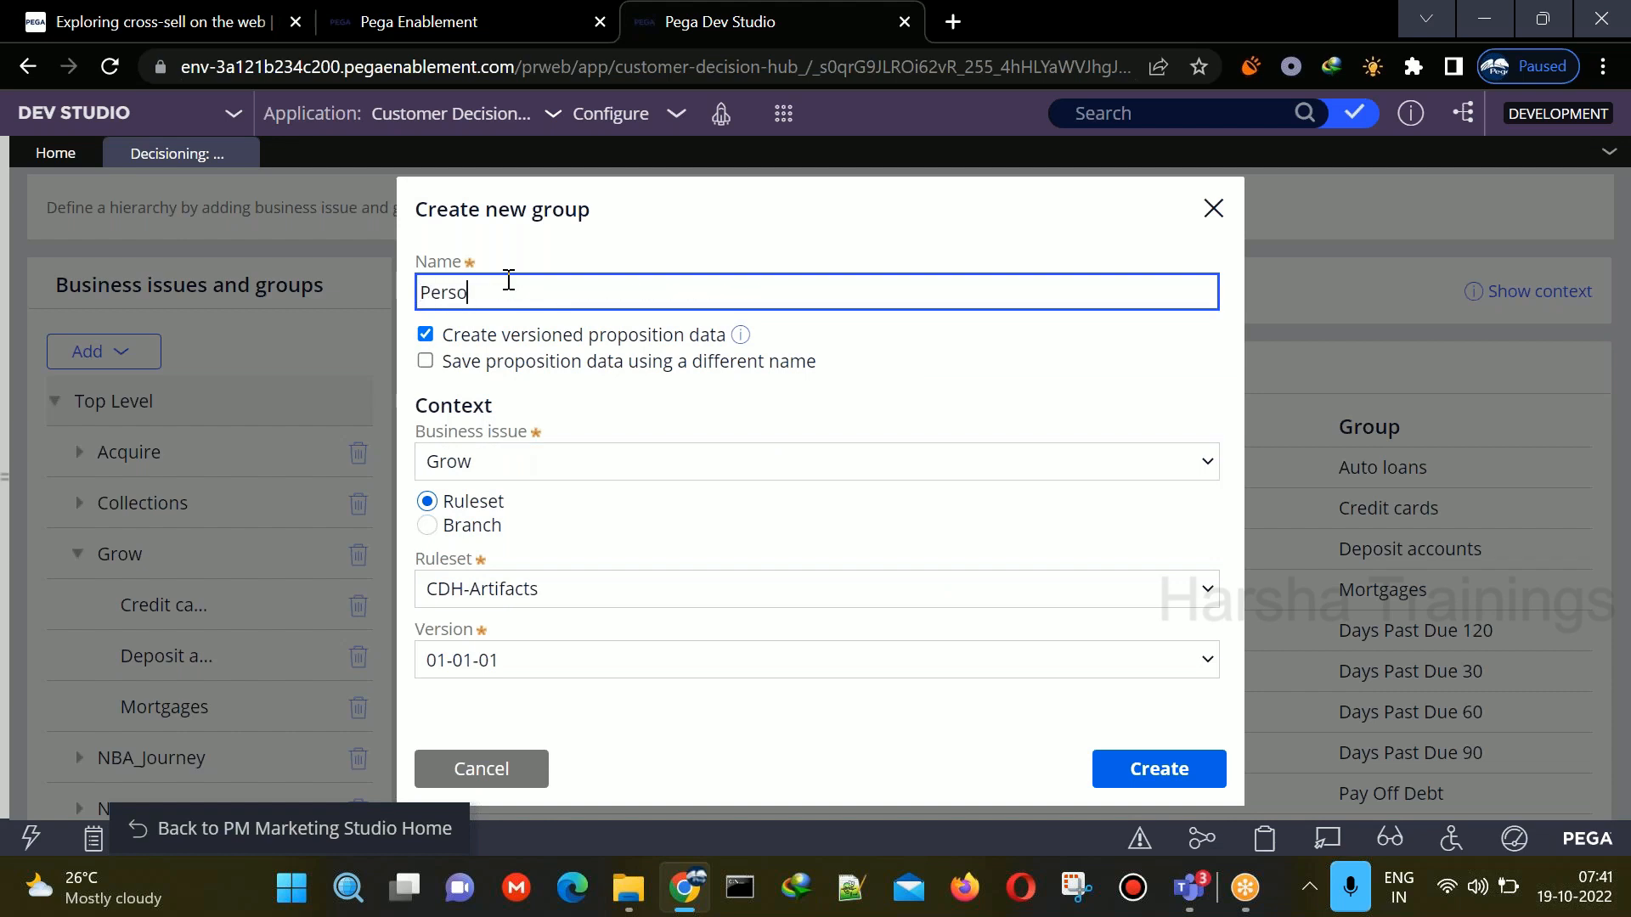
key(BackSpace)
key(BackSpace)
key(BackSpace)
key(BackSpace)
key(BackSpace)
text(Home Lo)
key(BackSpace)
text(on)
text(ans)
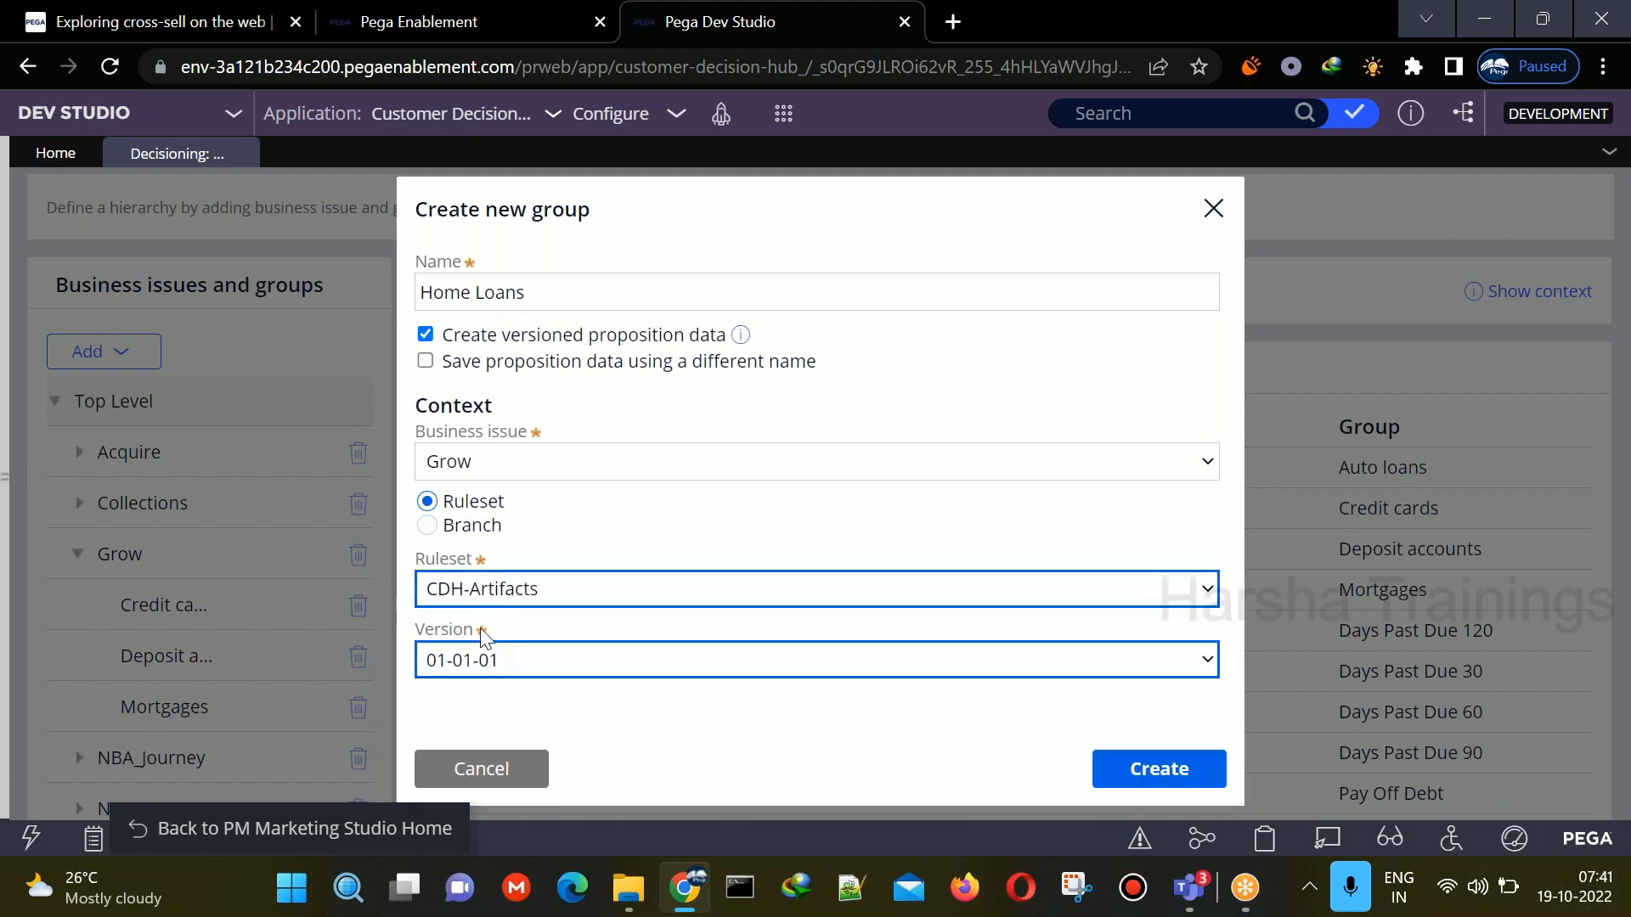
- Set the group's ruleset to CDH-Rules and create the group
click(482, 599)
click(470, 696)
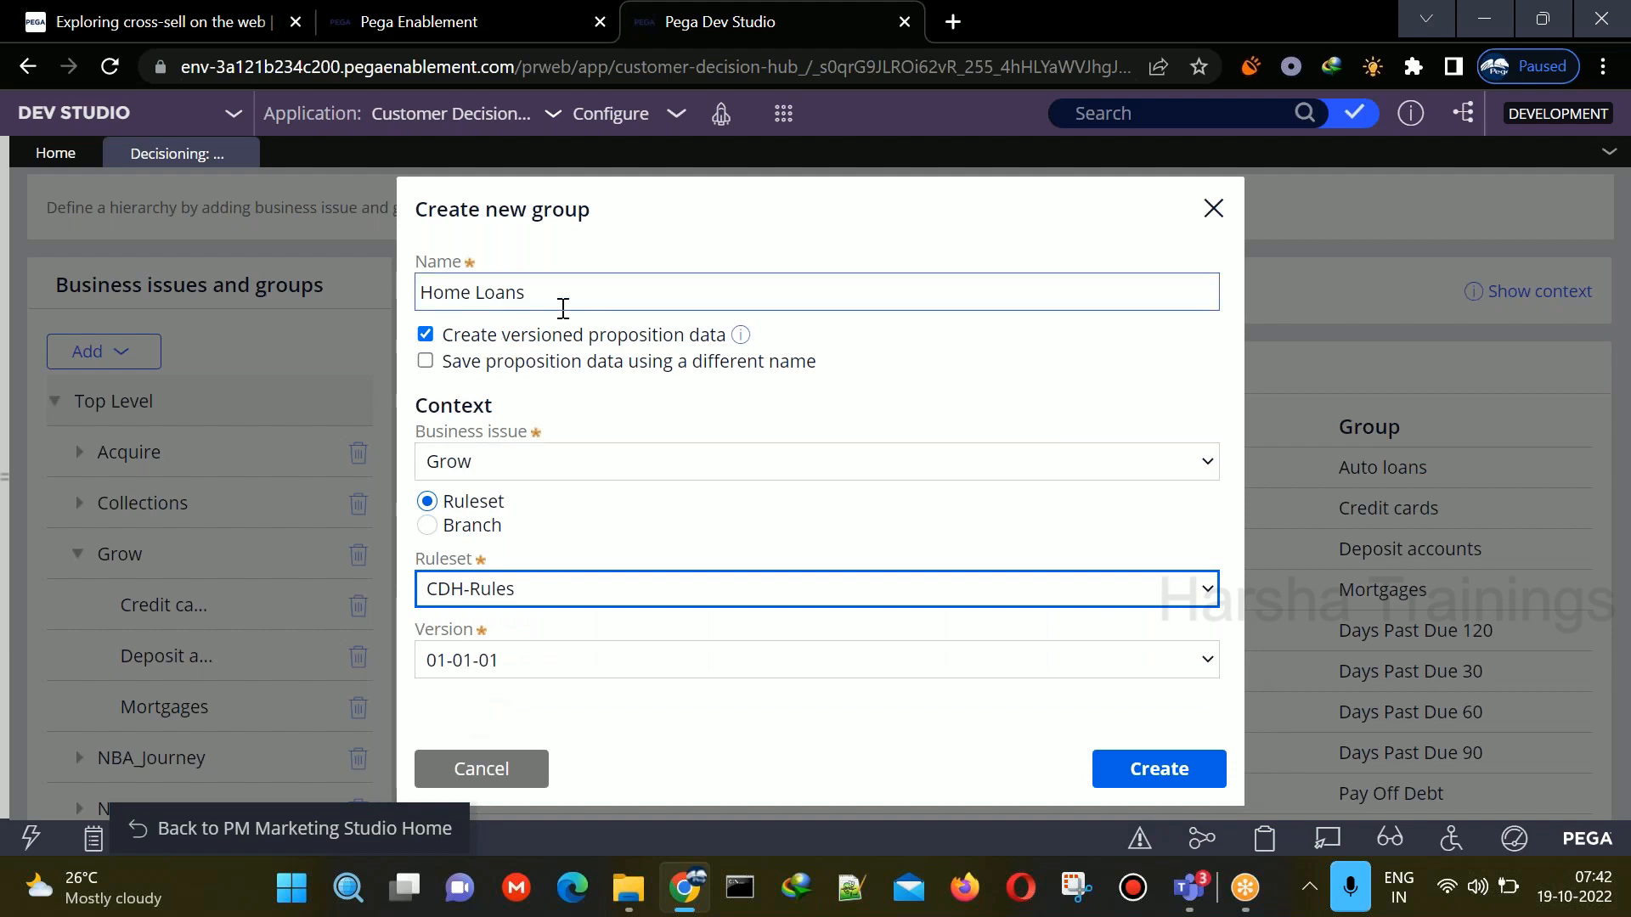
click(1169, 785)
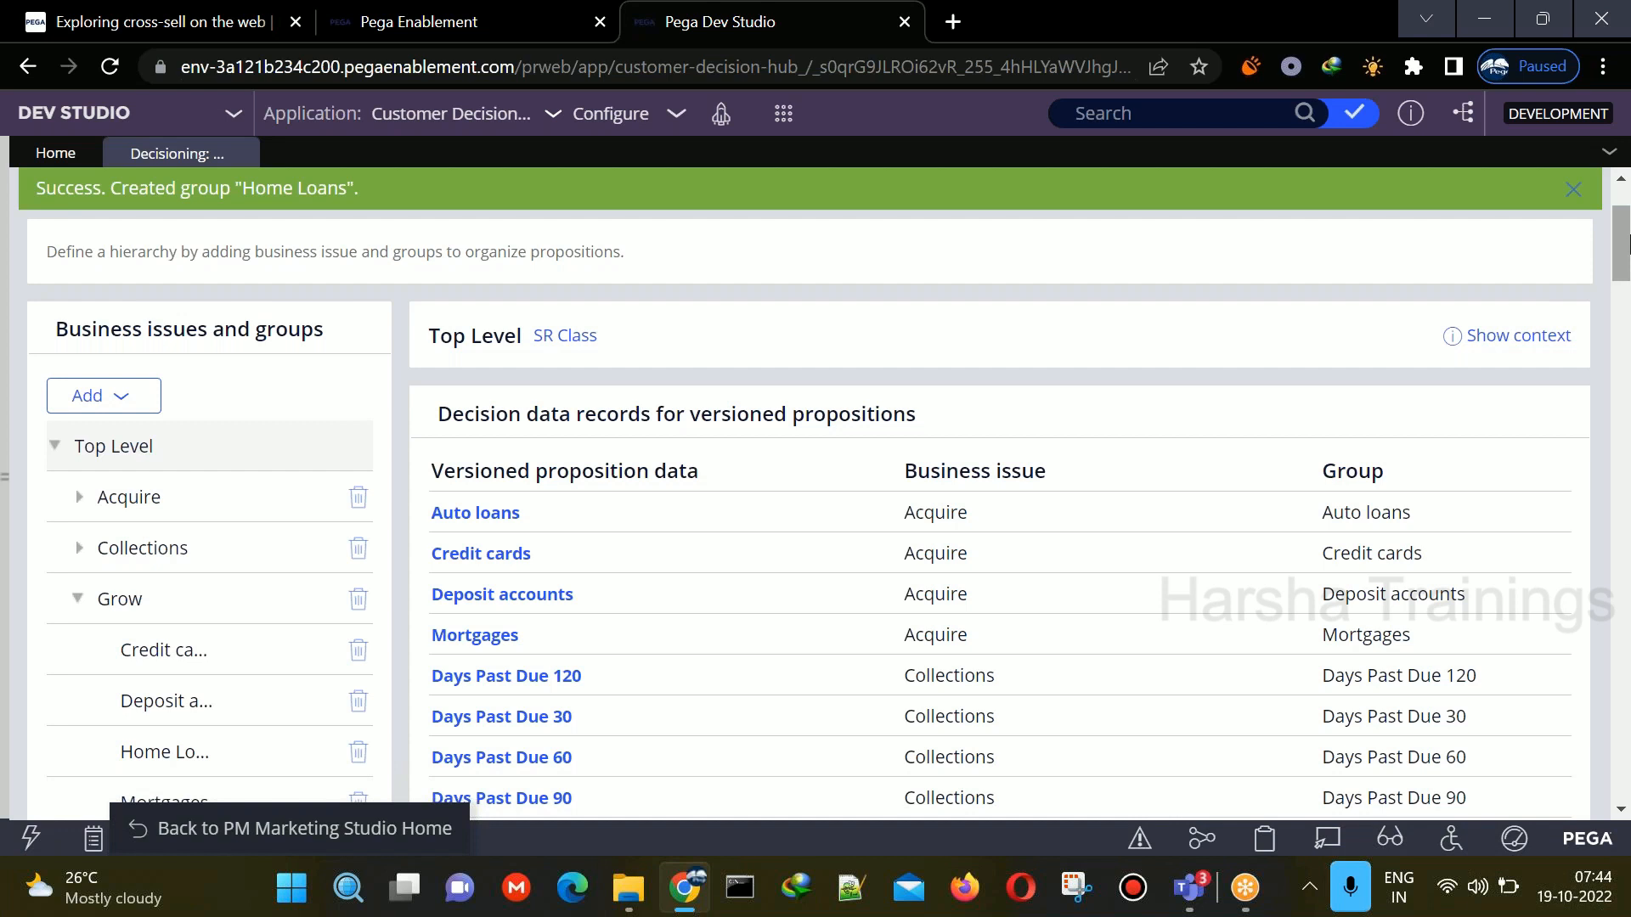
- Select the Home Loans group under Grow and open its versioned proposition data record
scroll(1624, 247, down, 3)
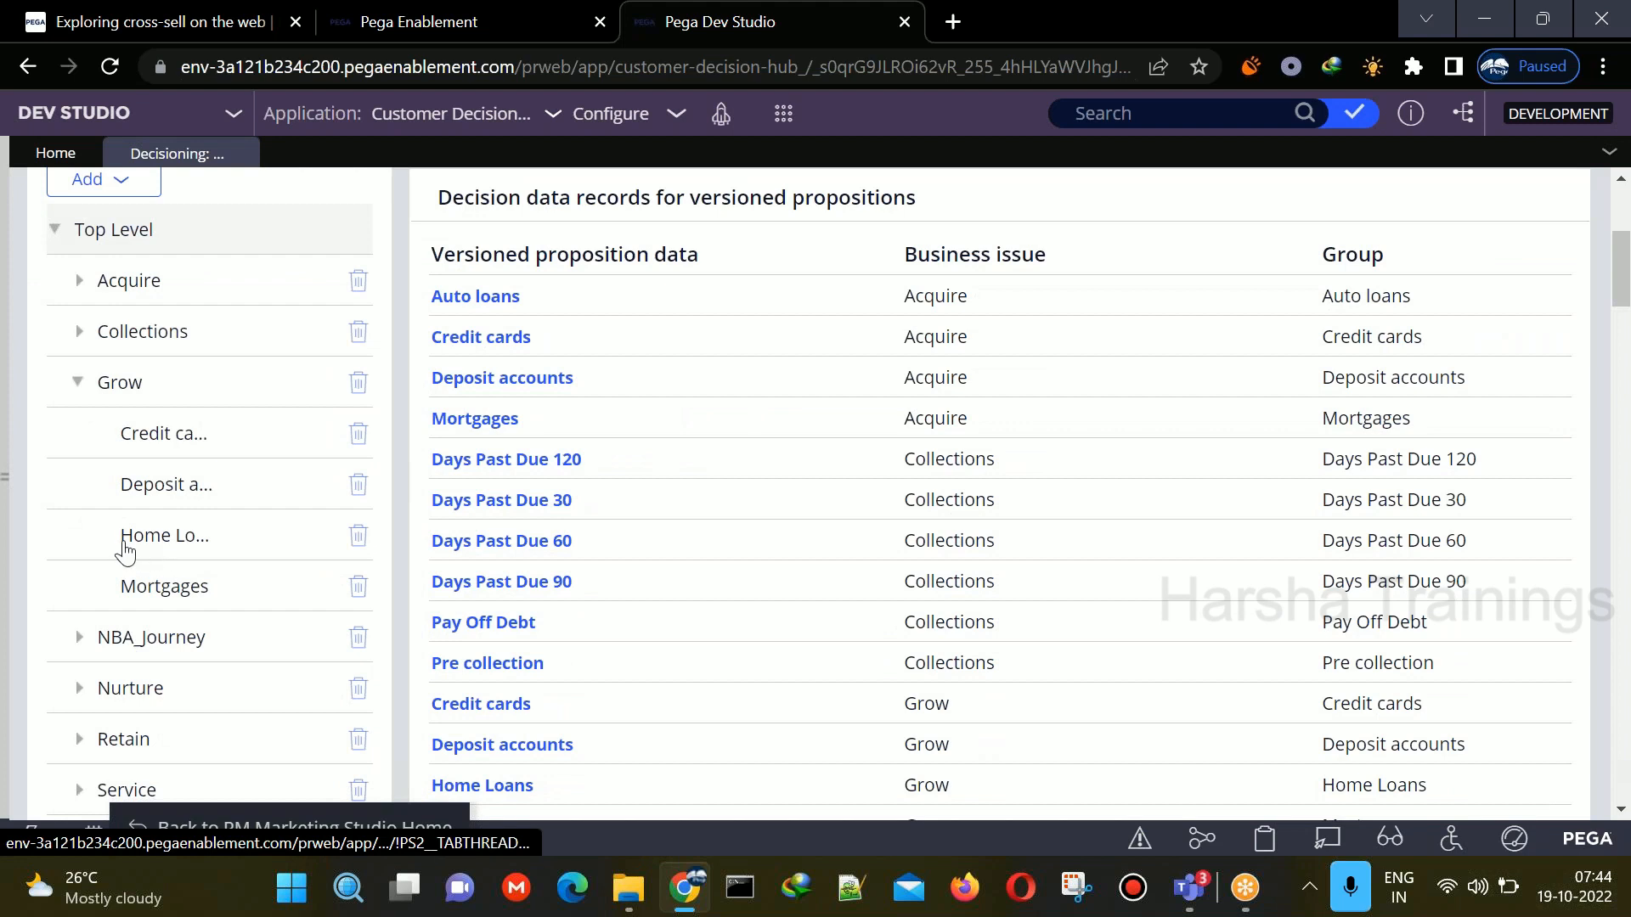
click(186, 544)
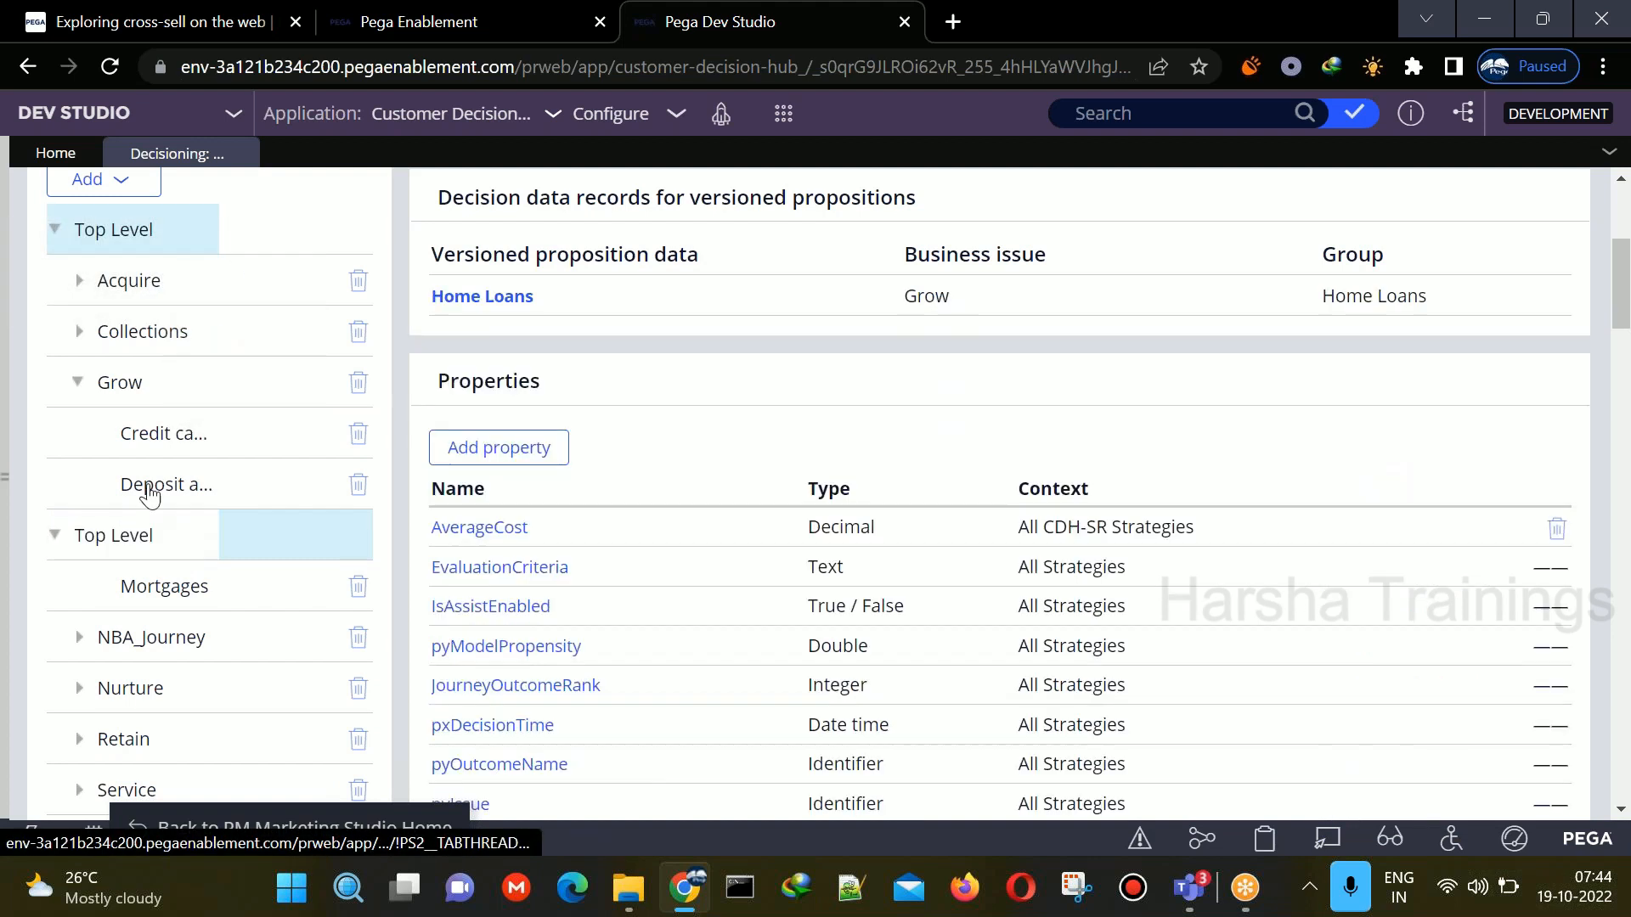
click(79, 384)
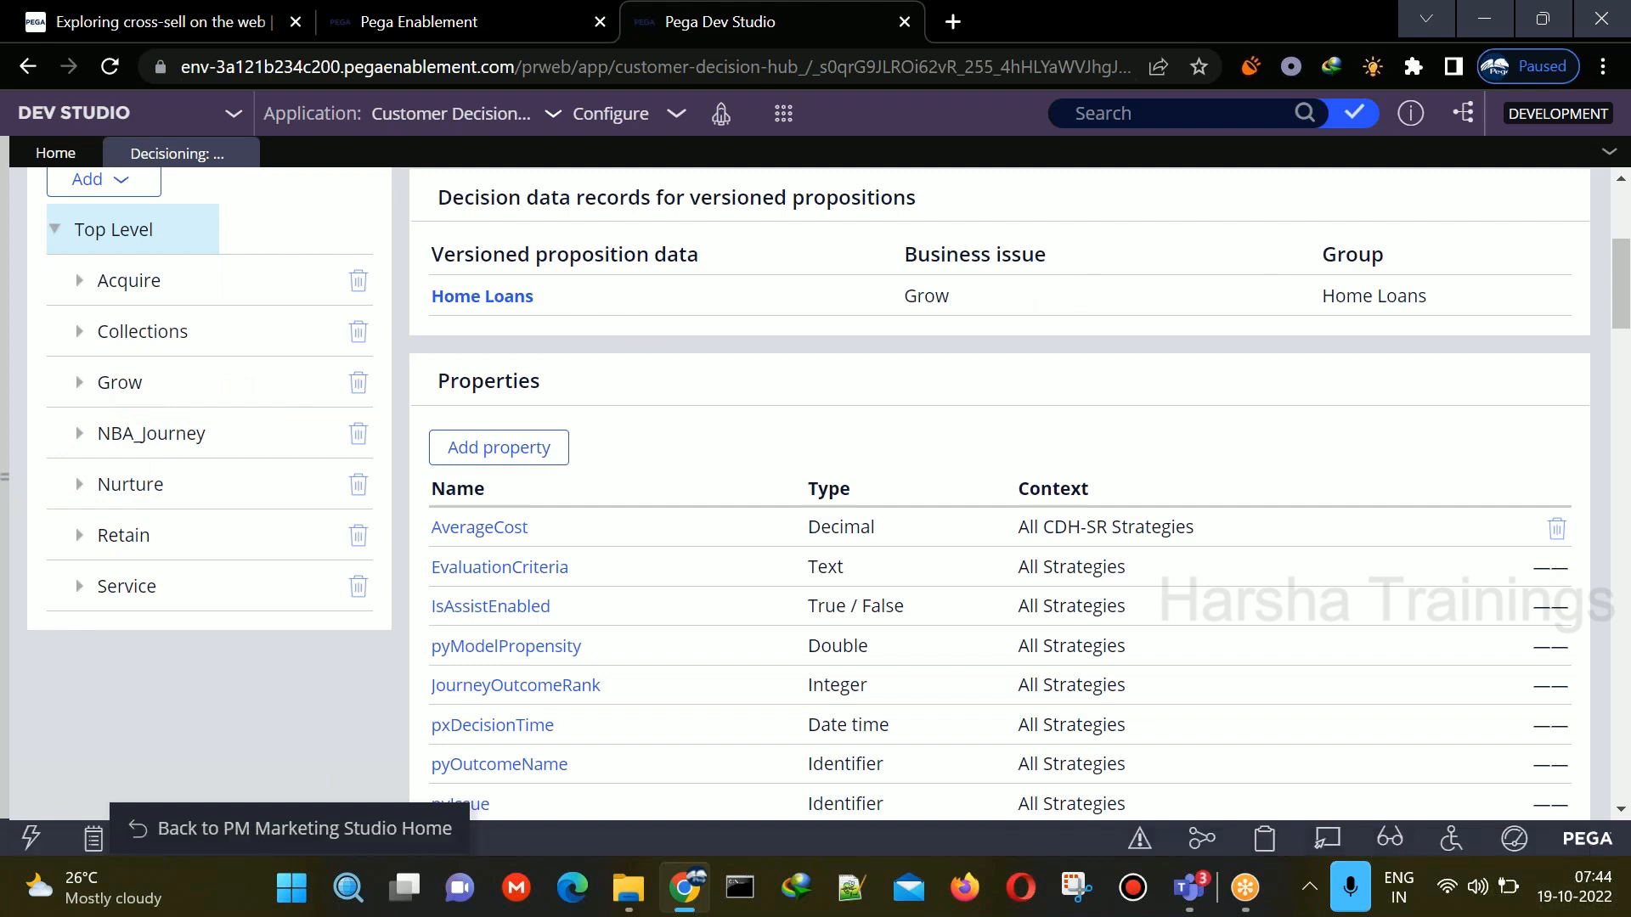
click(493, 299)
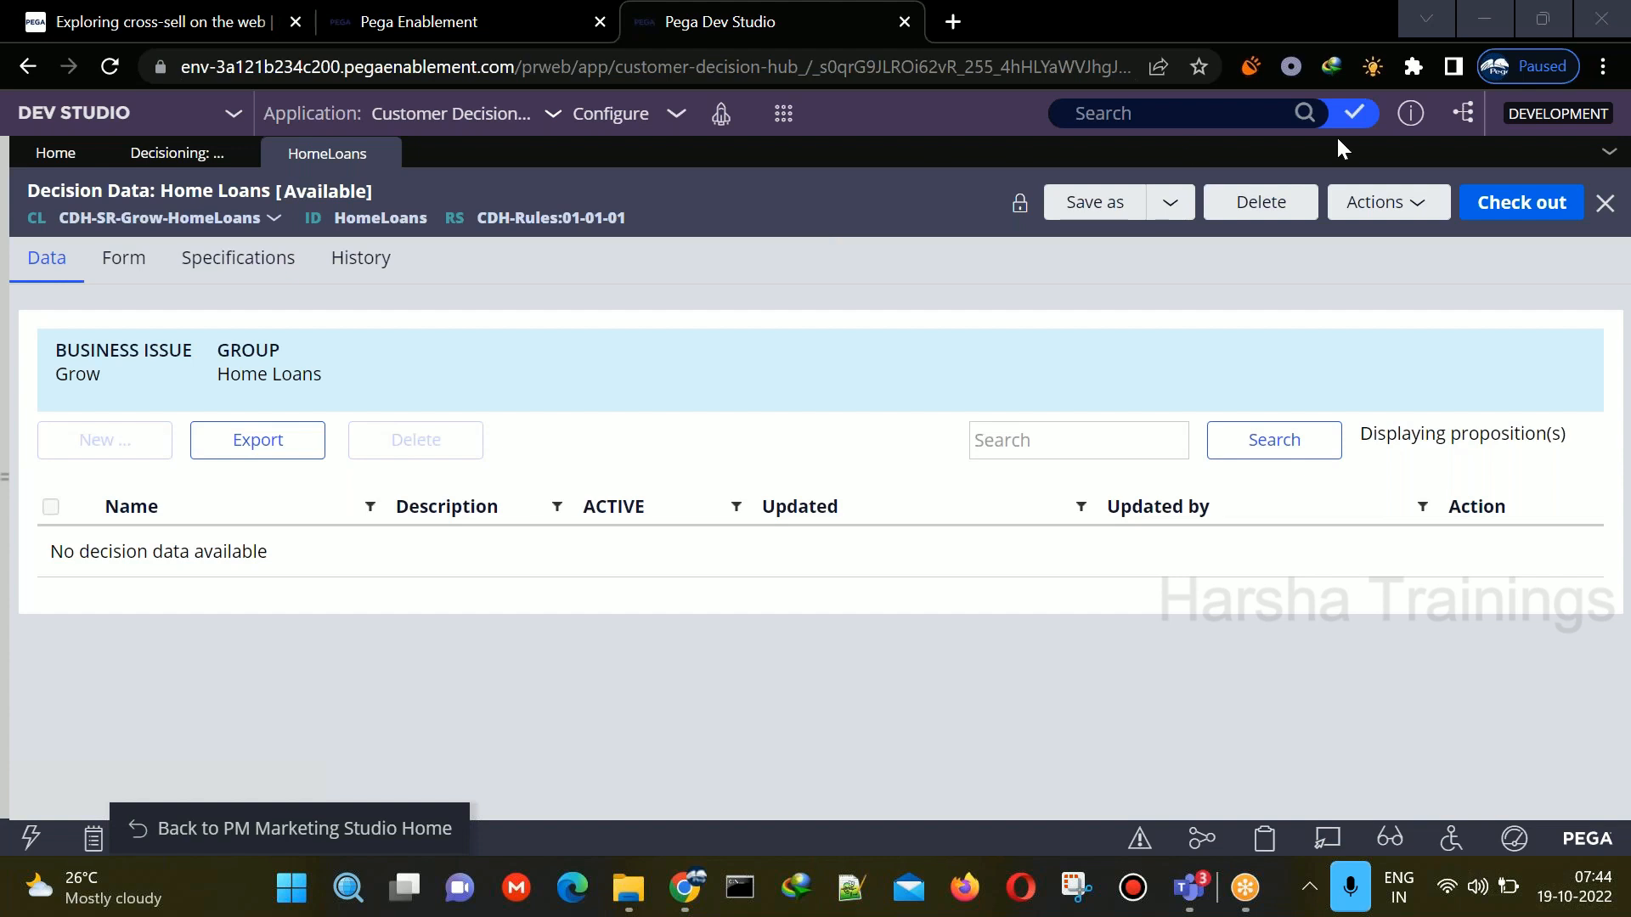
- Check out the Home Loans decision data, look over its form fields, and return to its proposition data
click(1487, 208)
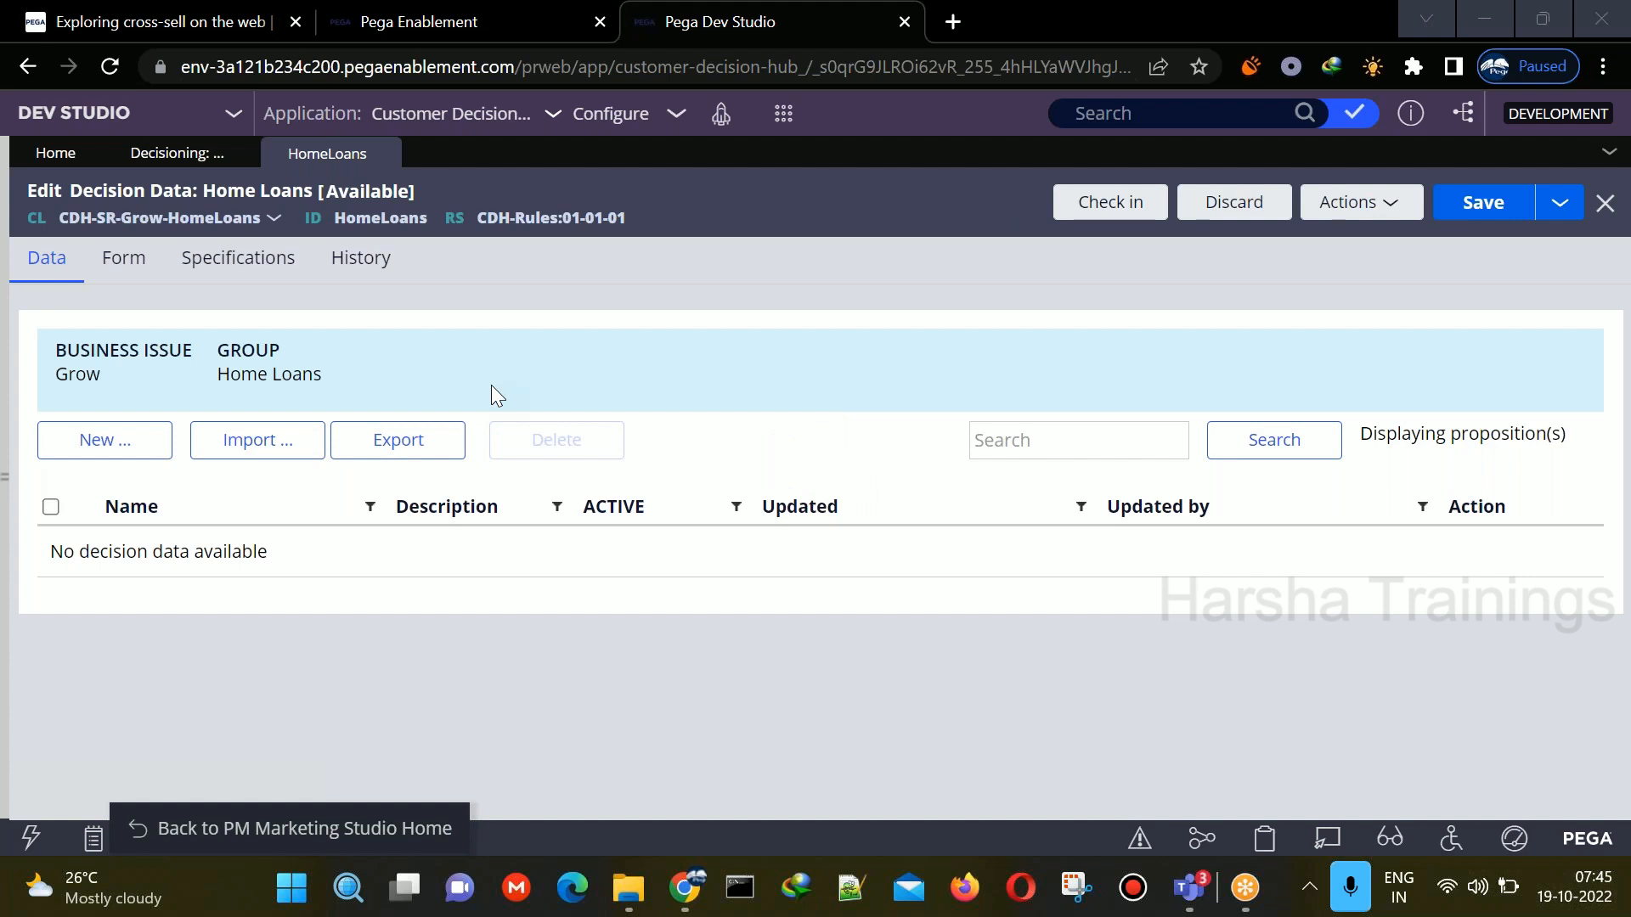
click(119, 263)
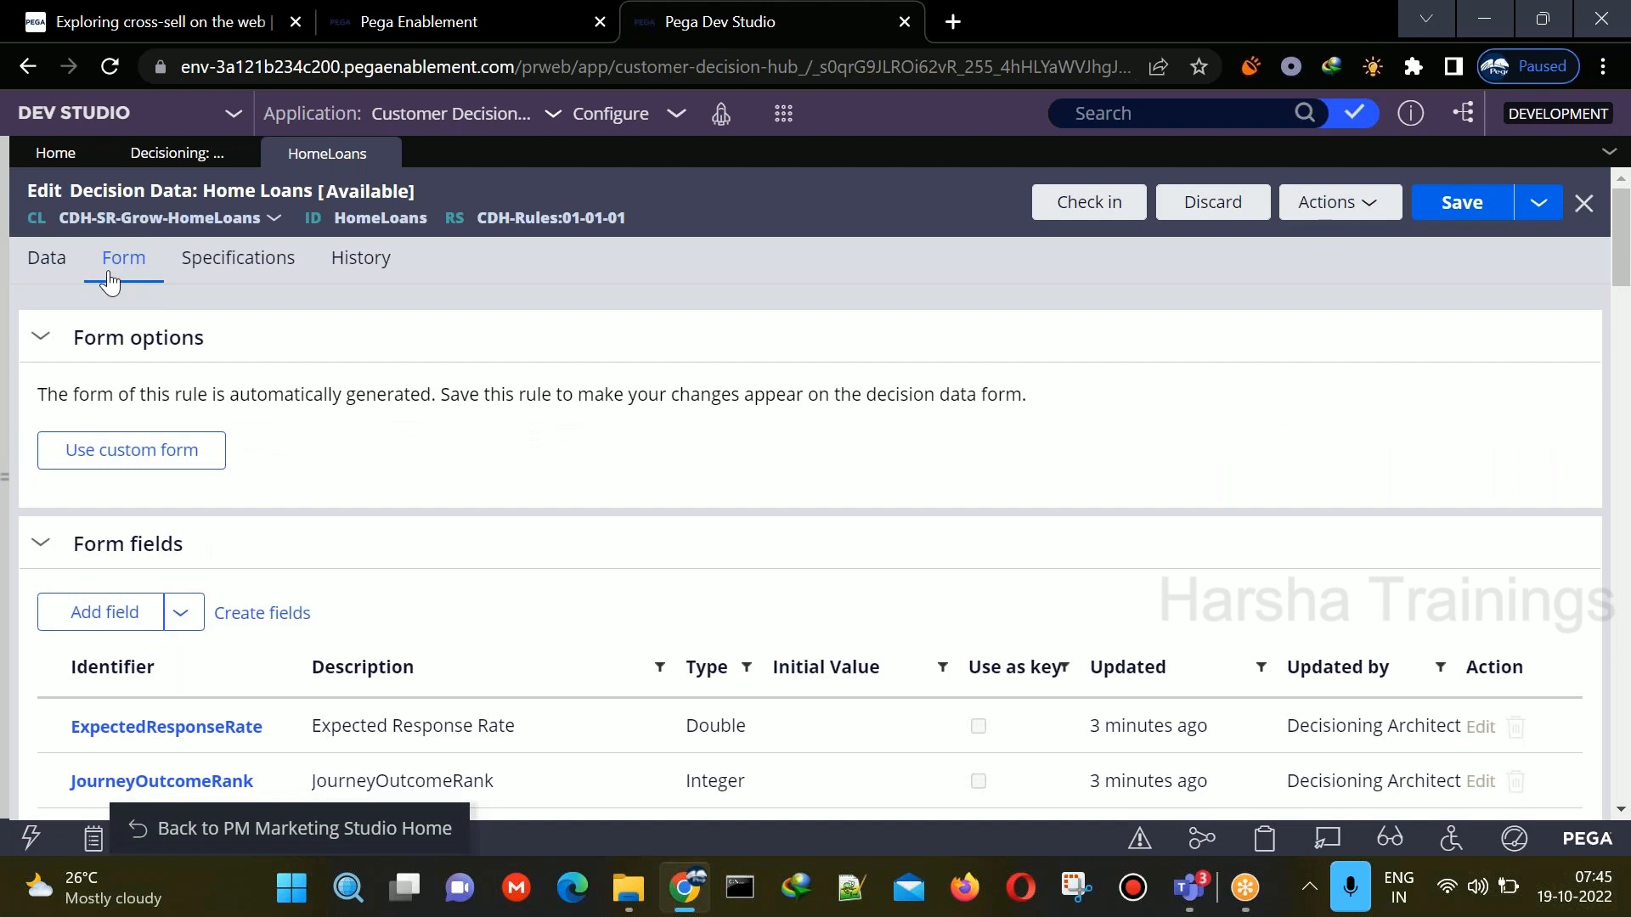
click(43, 264)
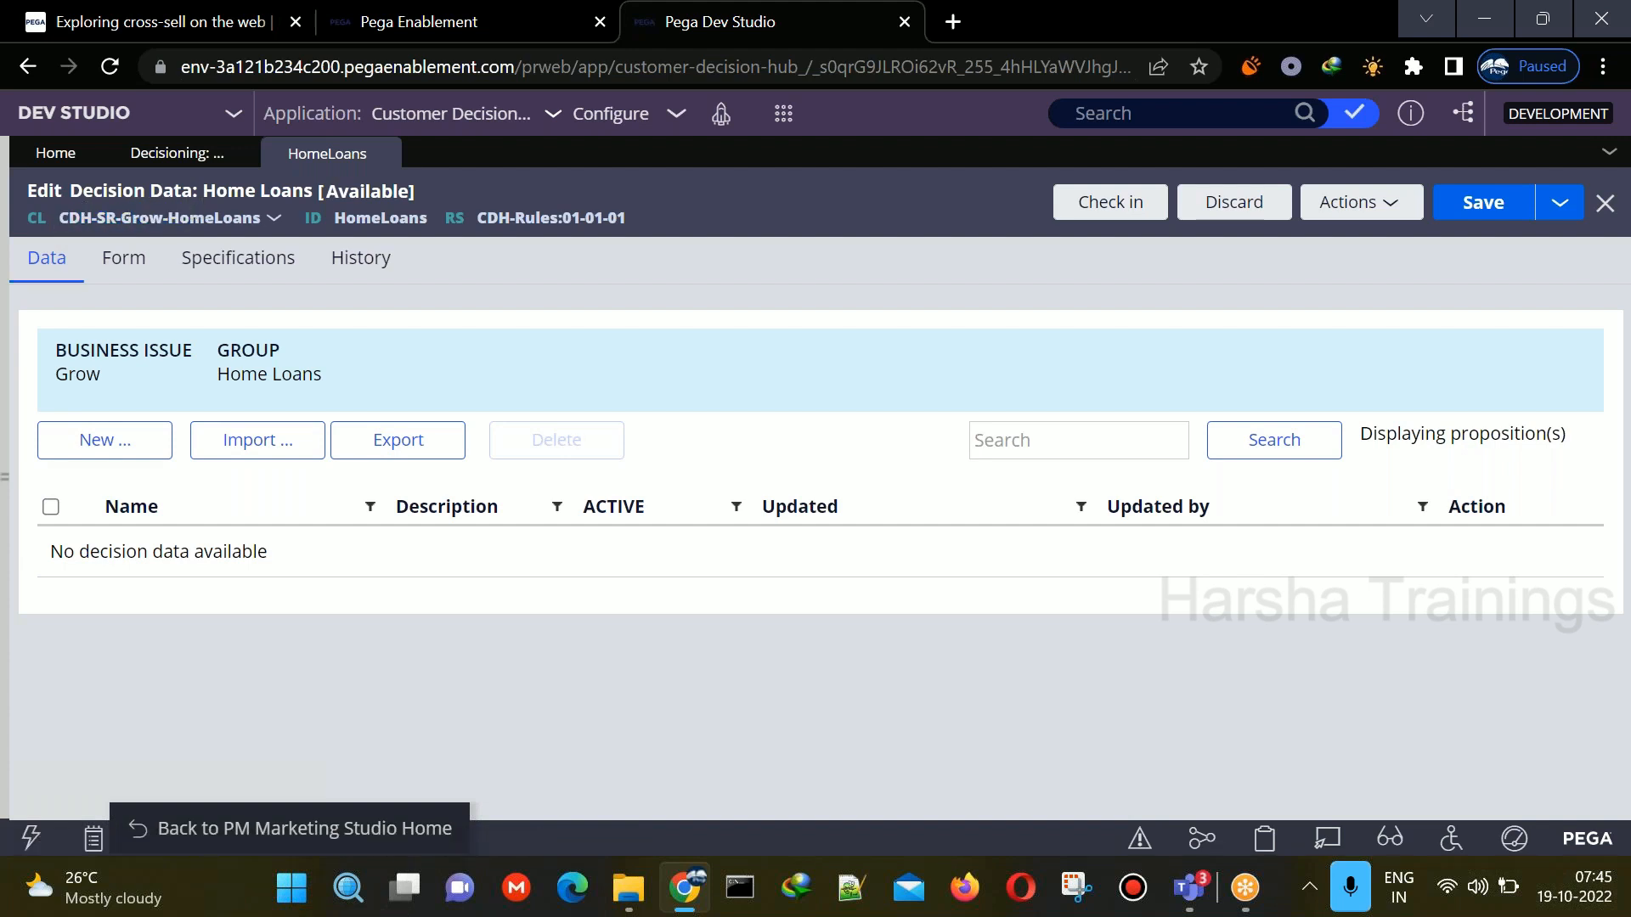
- Search Windows for Notepad and open a blank Notepad document
click(293, 888)
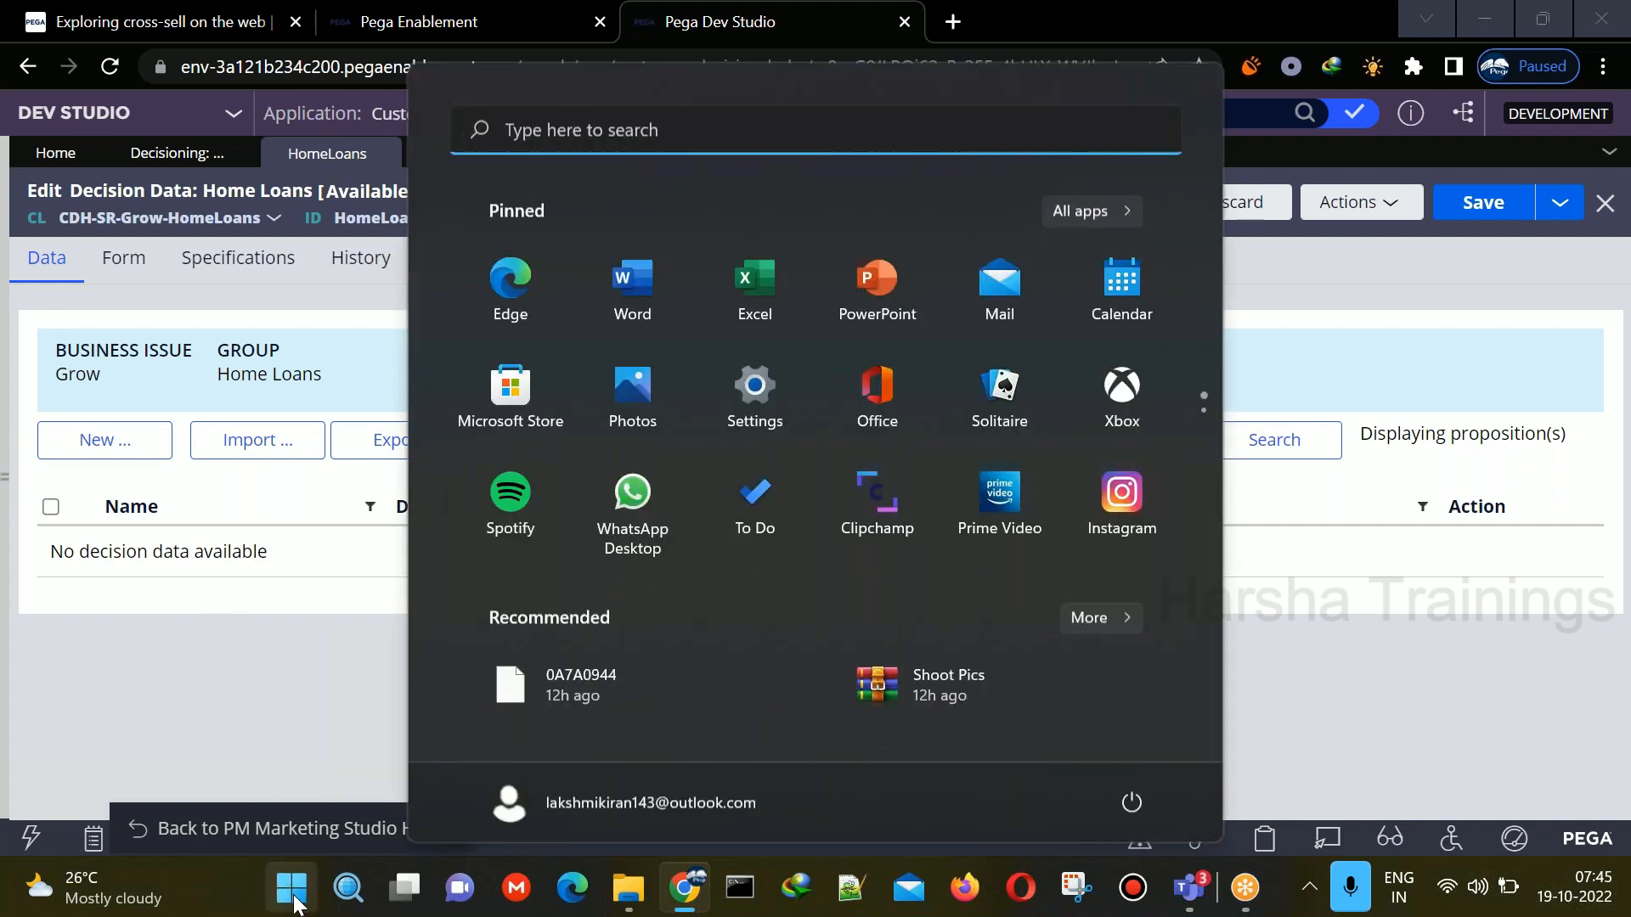
text(notep)
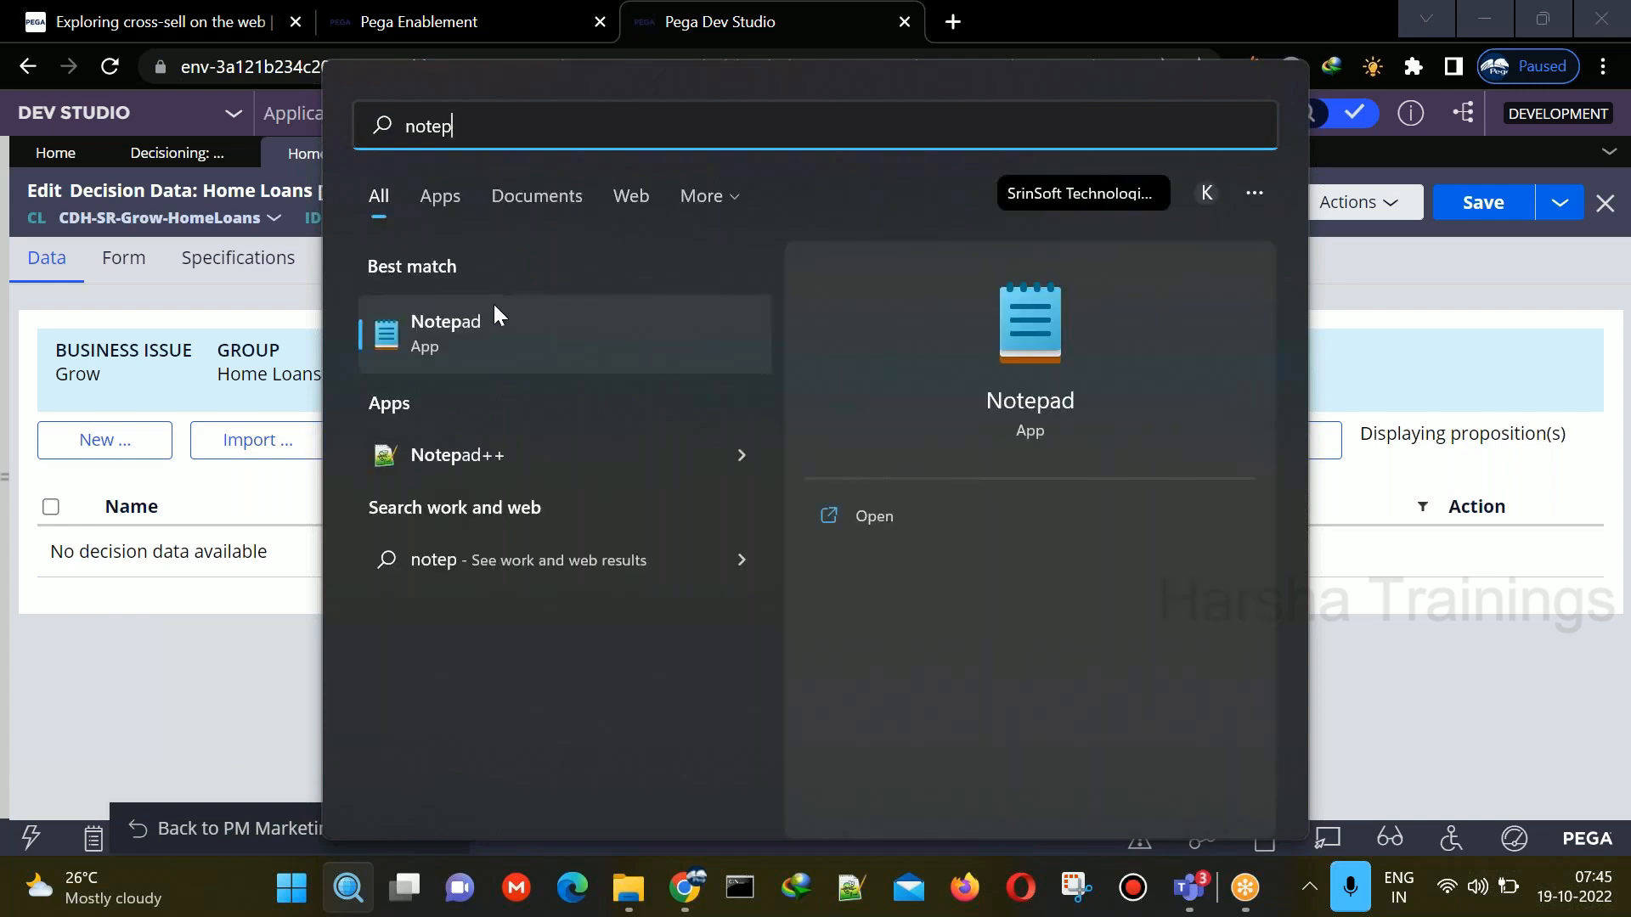
click(491, 321)
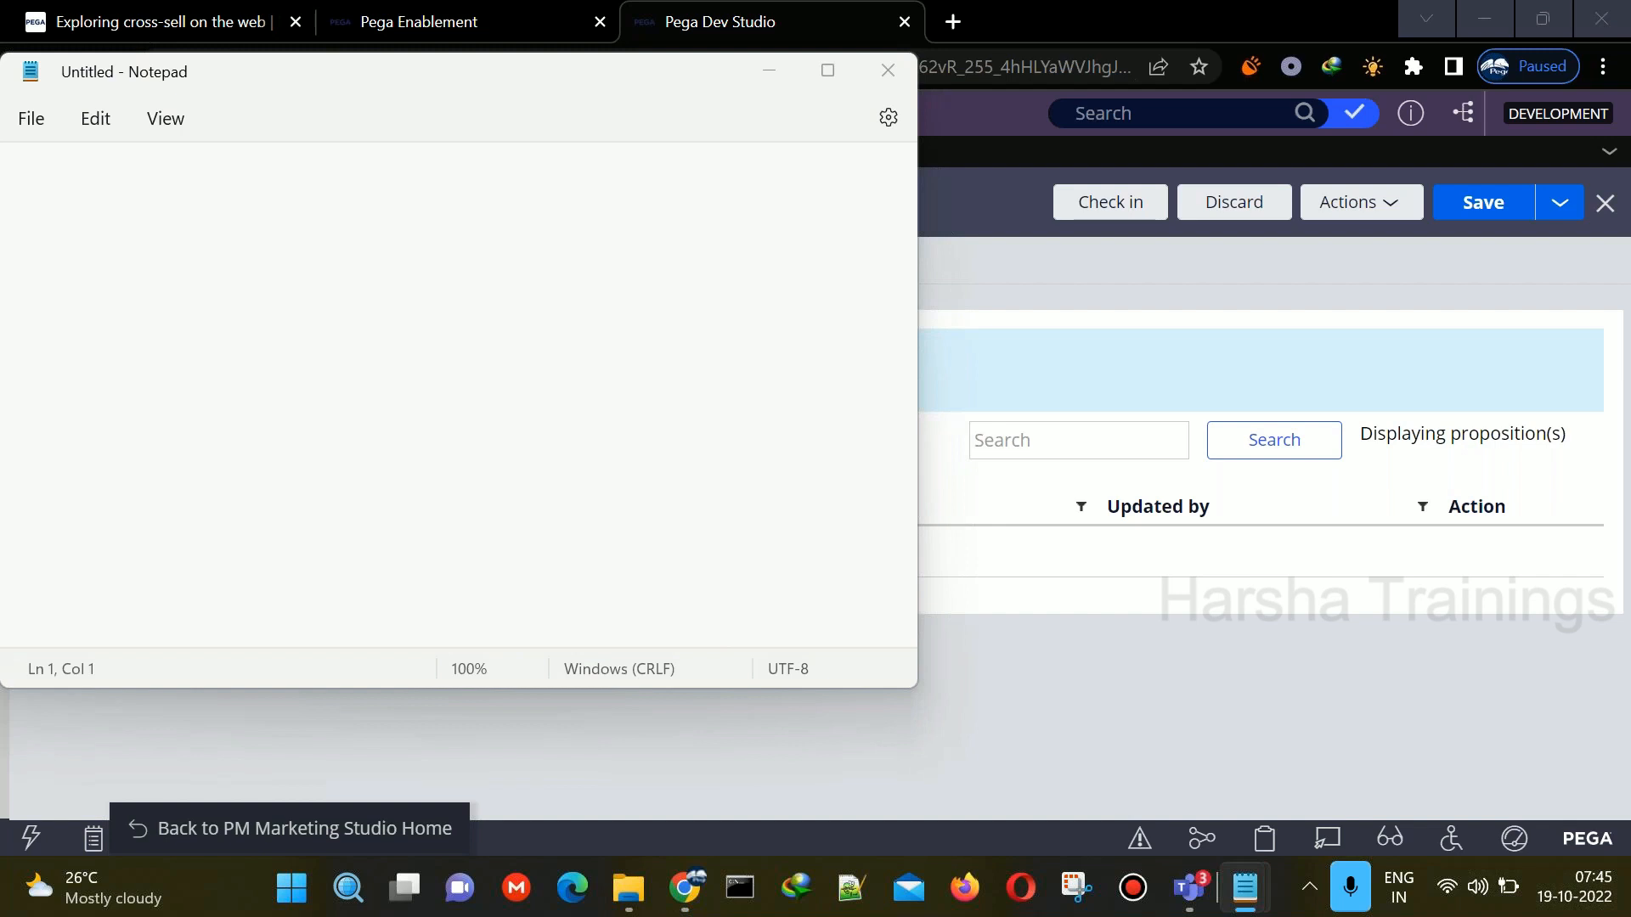
- Move the blank Notepad window over the decision data page and enter the heading "SR Class - Strategy Result class"
drag(652, 76, 838, 201)
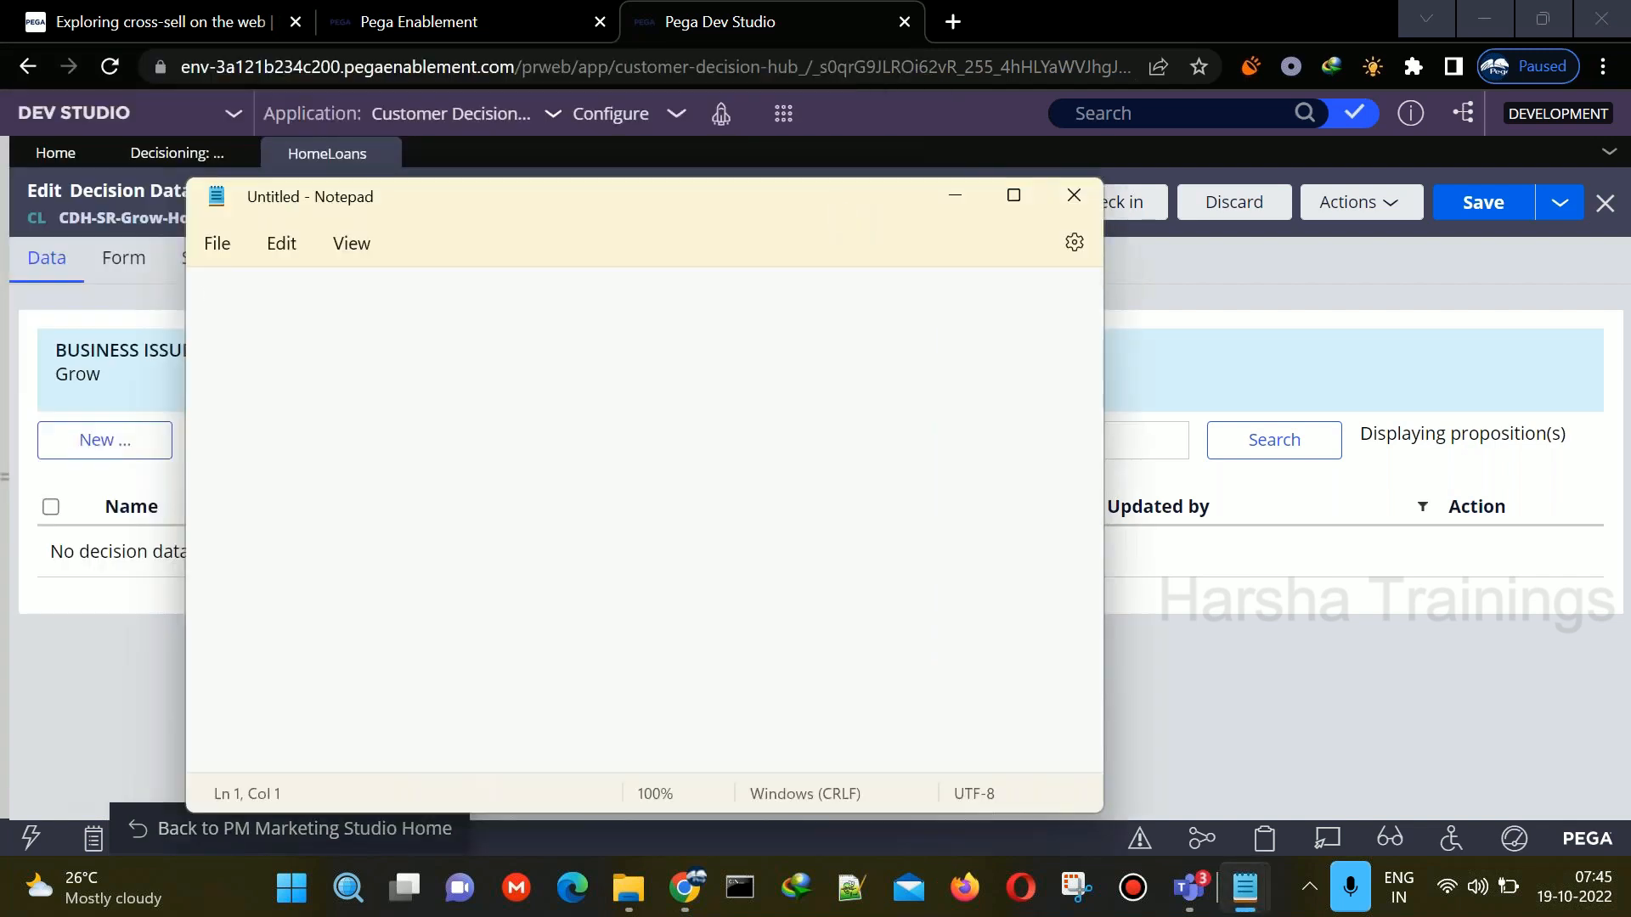
text(SR CLas)
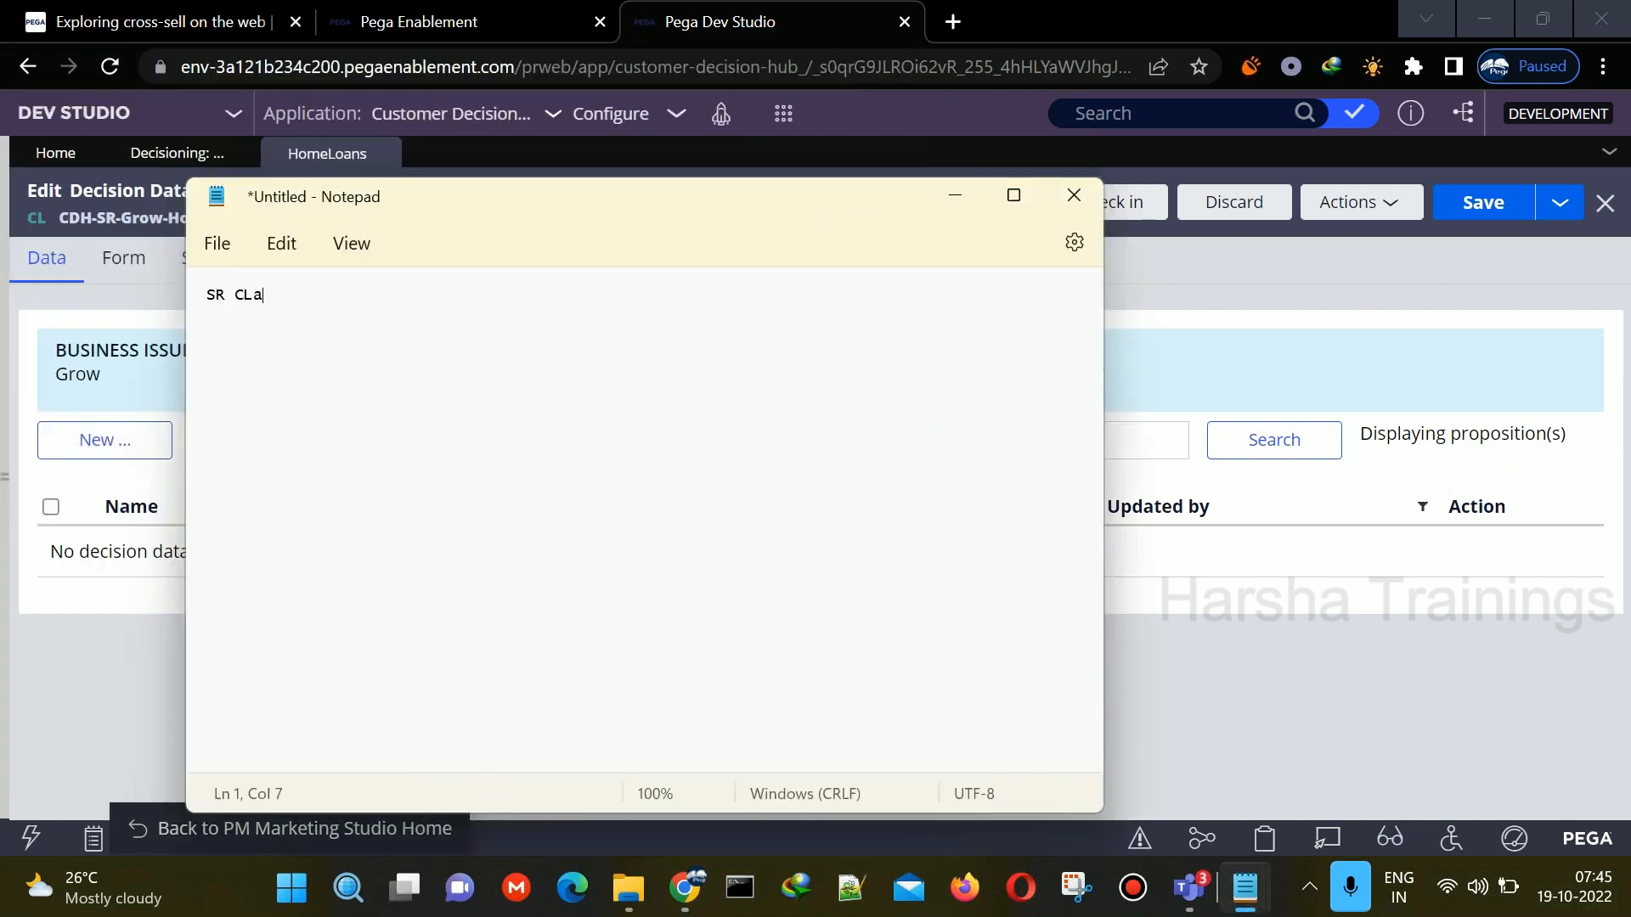
key(BackSpace)
key(BackSpace)
key(BackSpace)
key(BackSpace)
text(Ca)
key(BackSpace)
text(lass - Strategy Result)
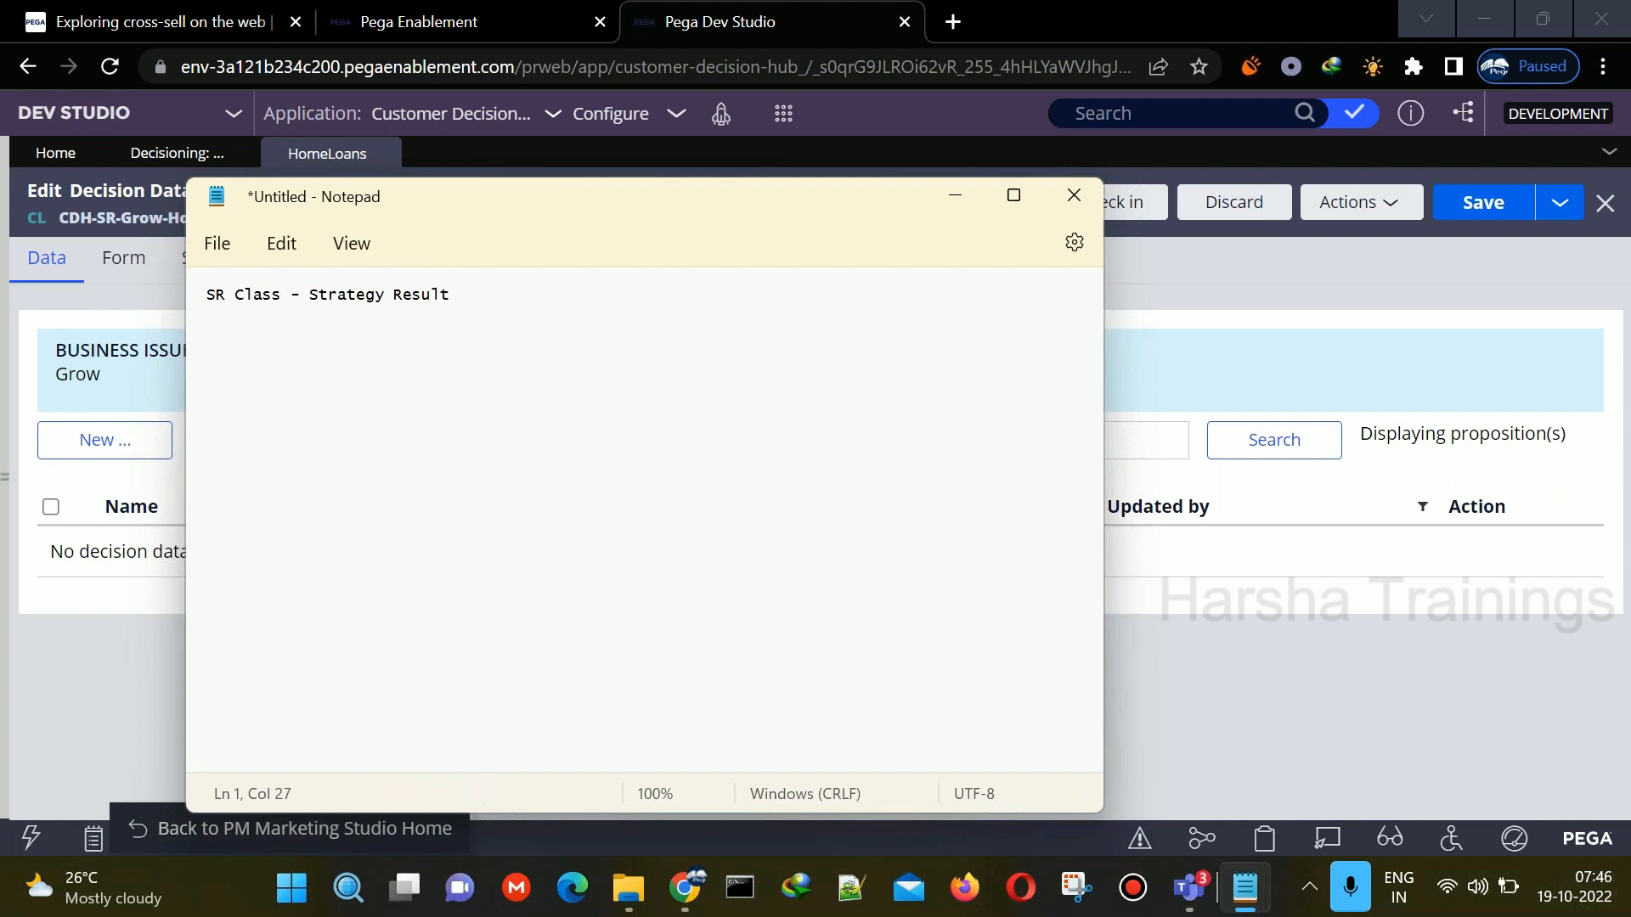
text( class)
- Below the heading, add the line "is automatically created when u create atleast one business issue in the proposition management"
key(Return)
key(Return)
key(Return)
key(Return)
key(Return)
text(is automatically created when u create atleast one business issue in the proposition management)
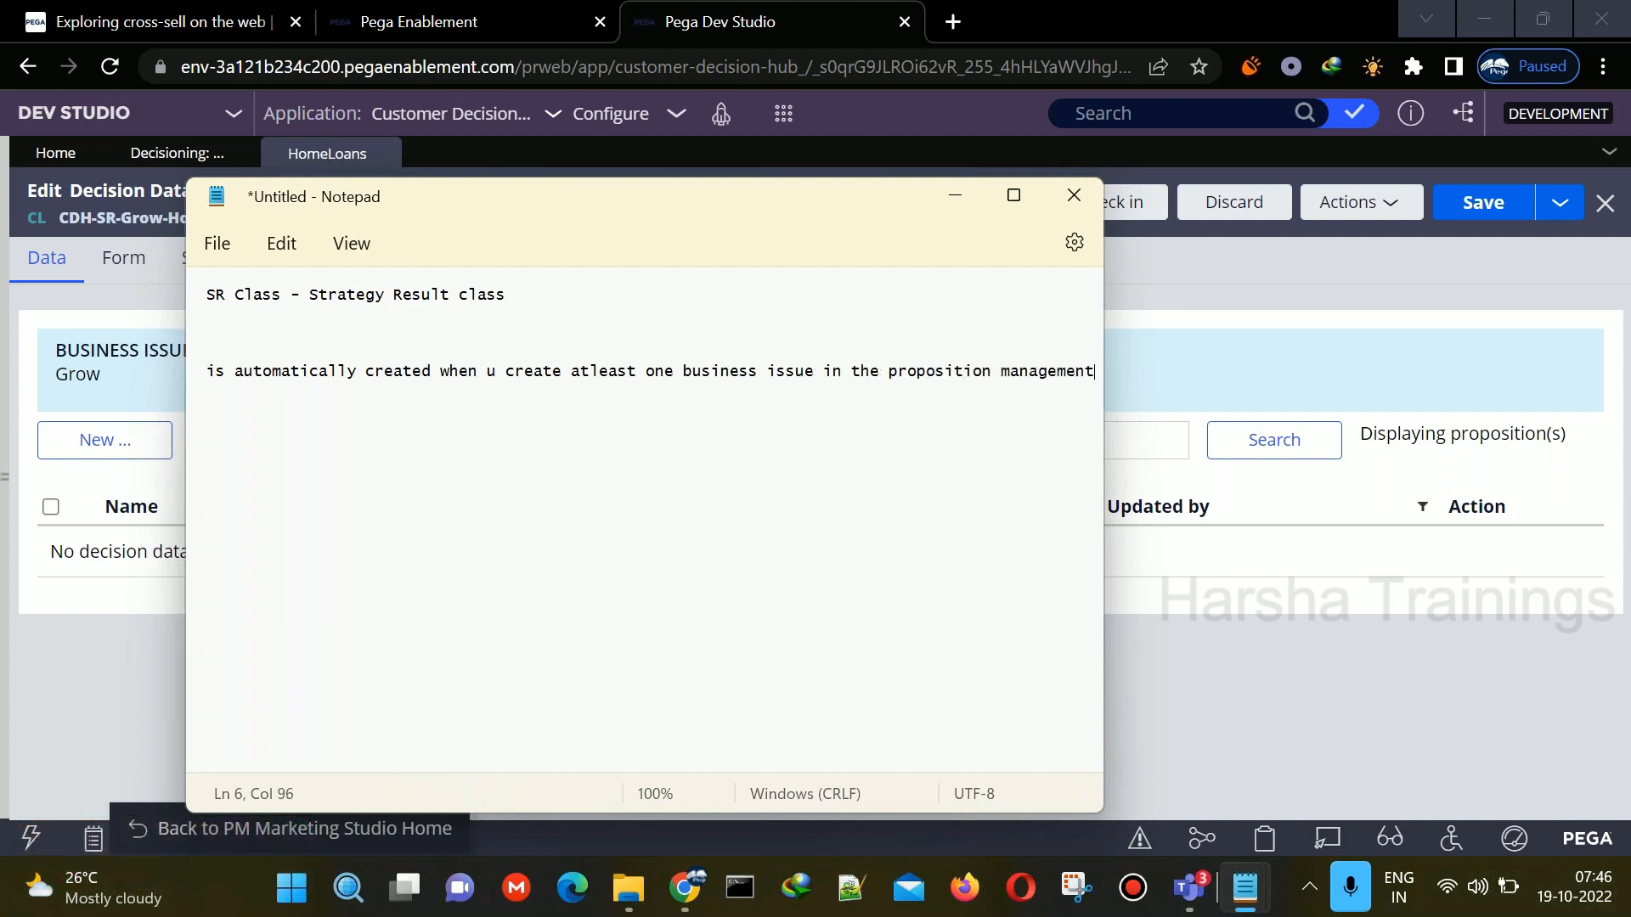
- View the Proposition Management hierarchy in Pega Dev Studio, and add "--- decisioning class group" at the end of the Notepad note
click(1213, 660)
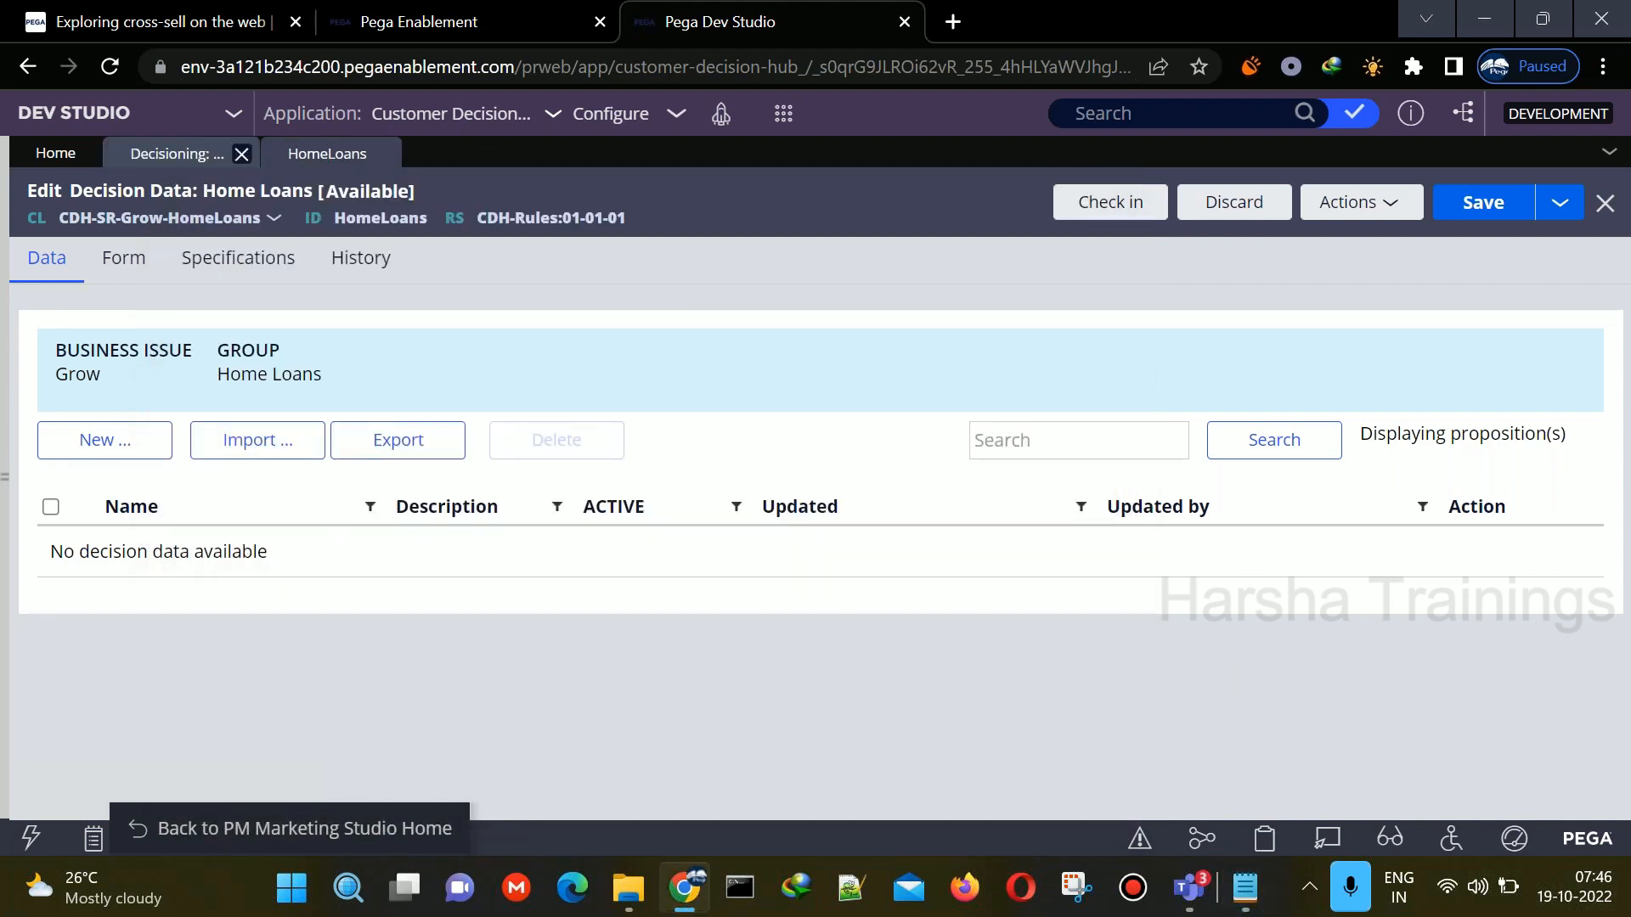
click(176, 154)
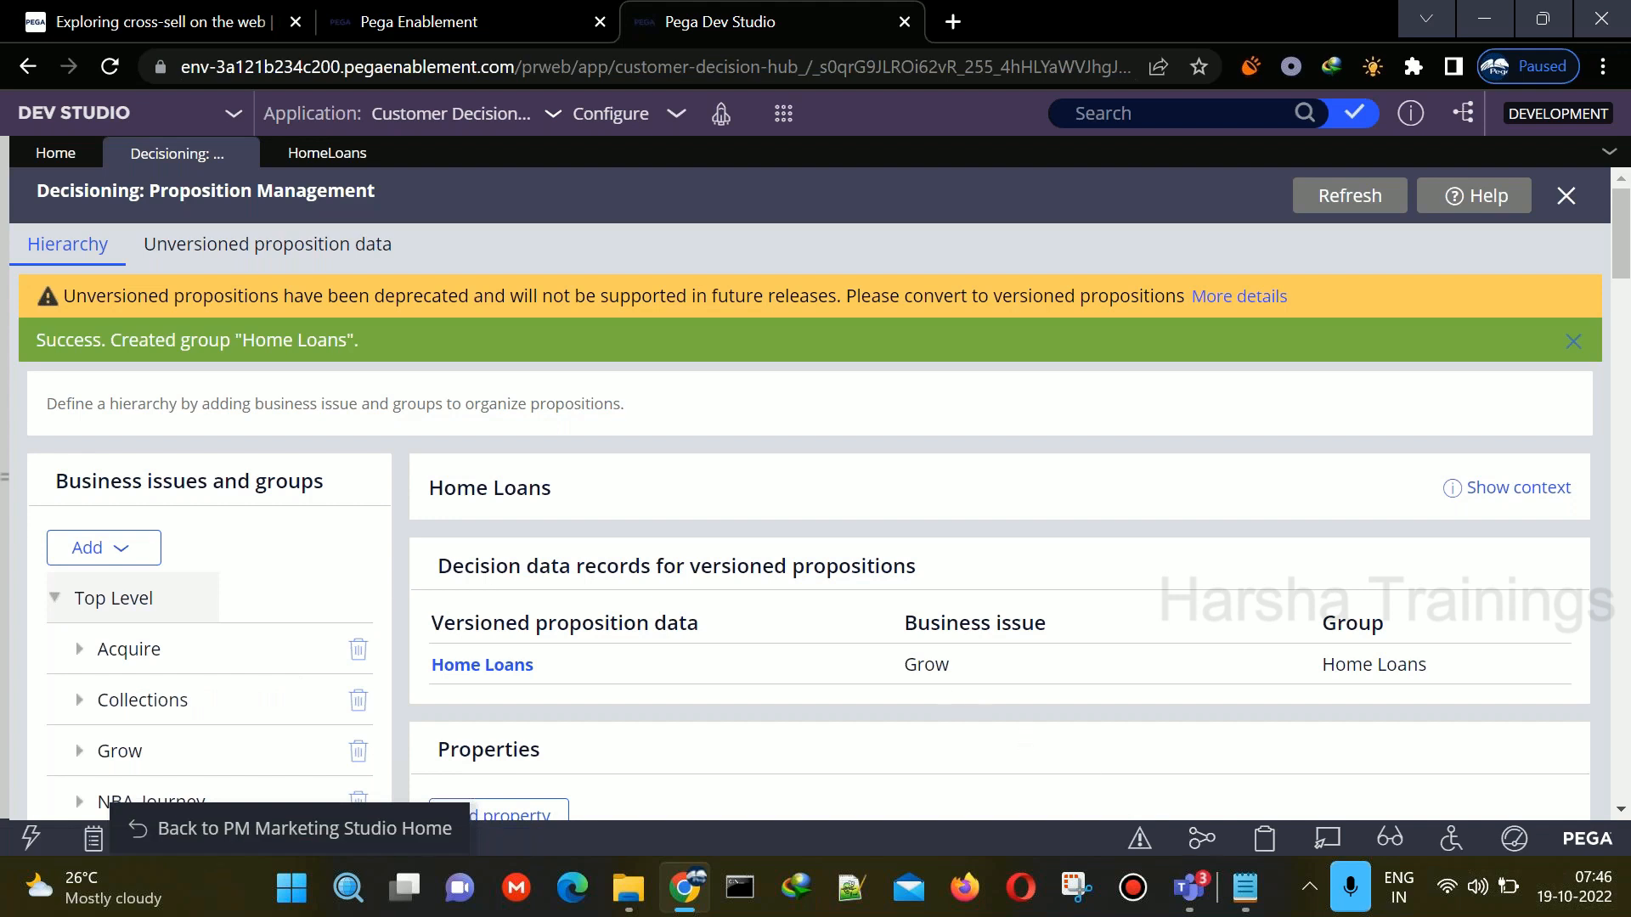
mouse_move(1246, 887)
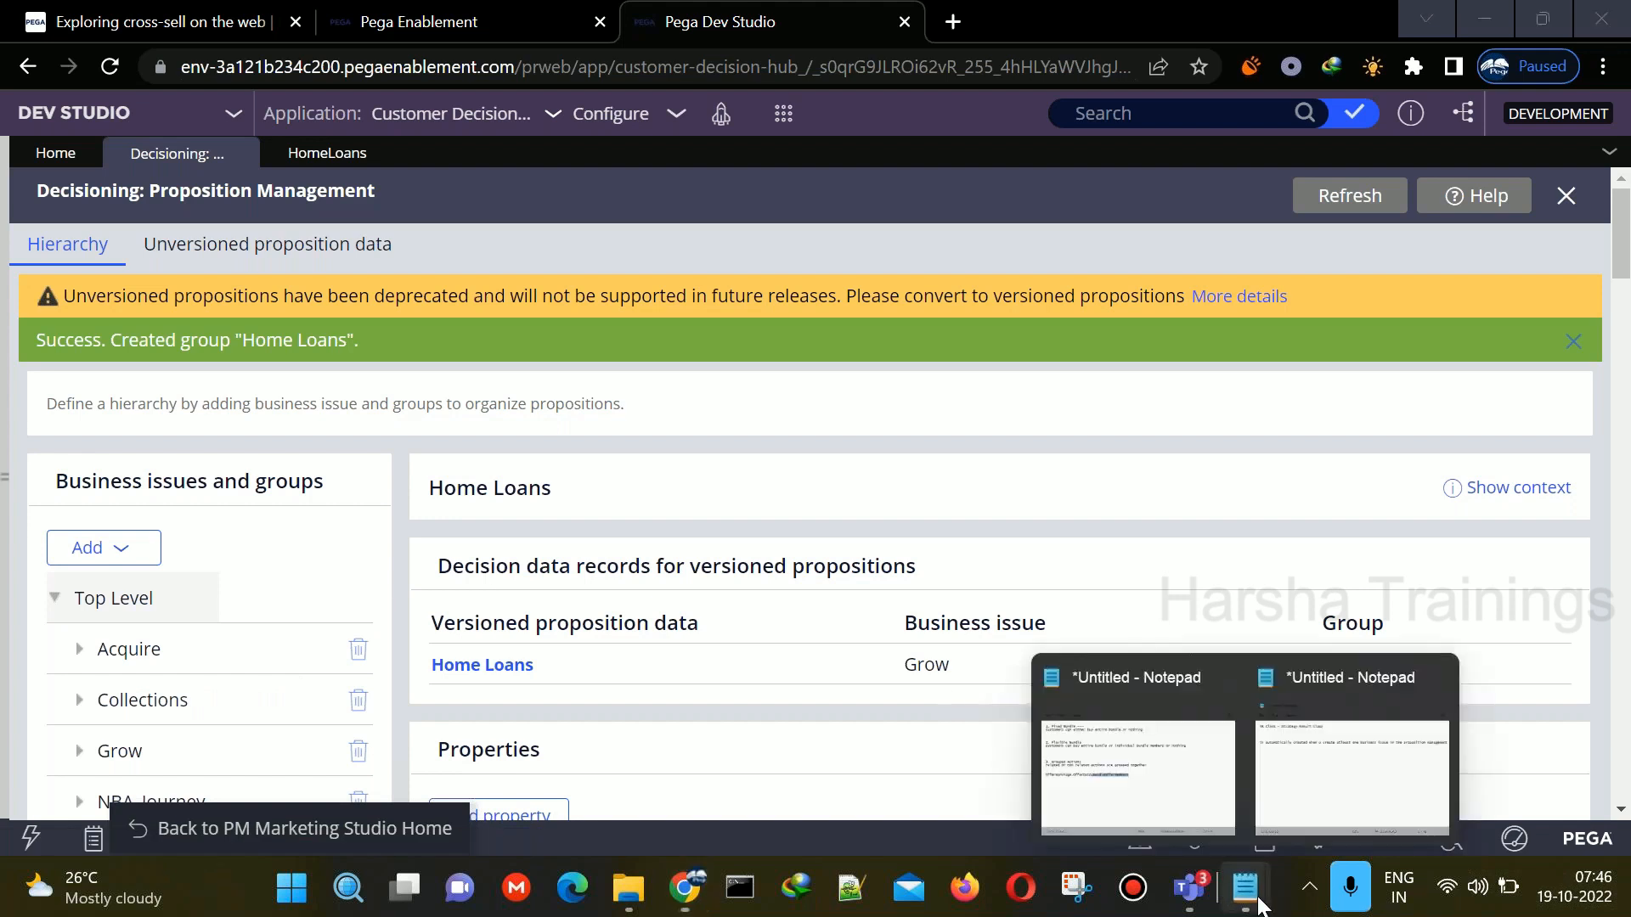
click(1301, 819)
click(619, 451)
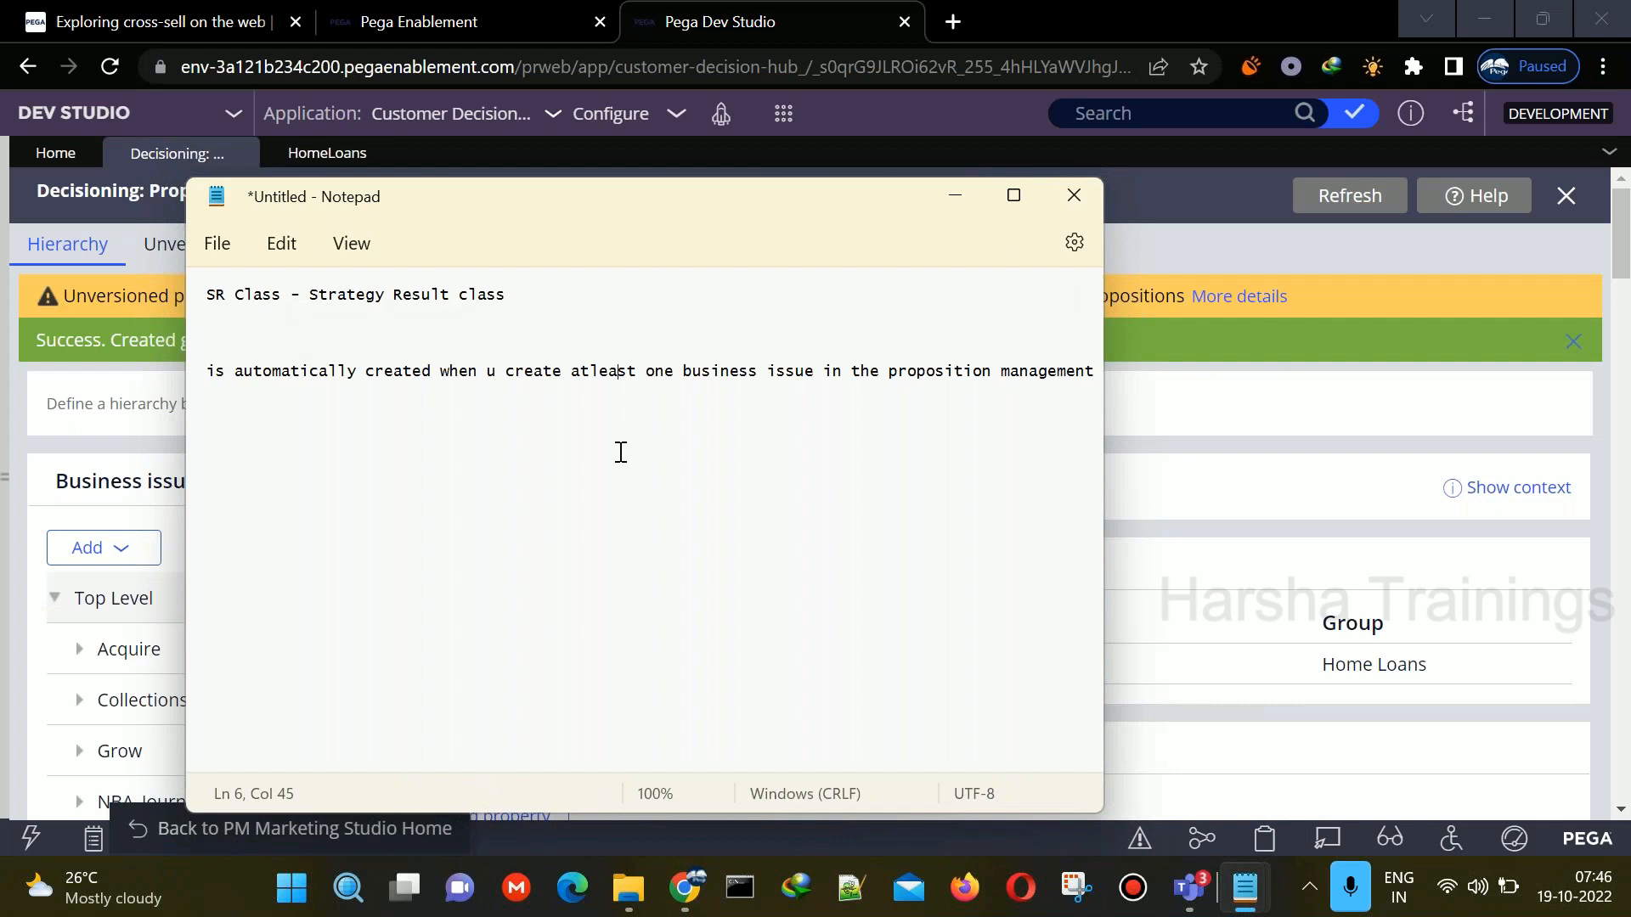
click(1099, 374)
key(Return)
key(Return)
text(--- decisioning class group)
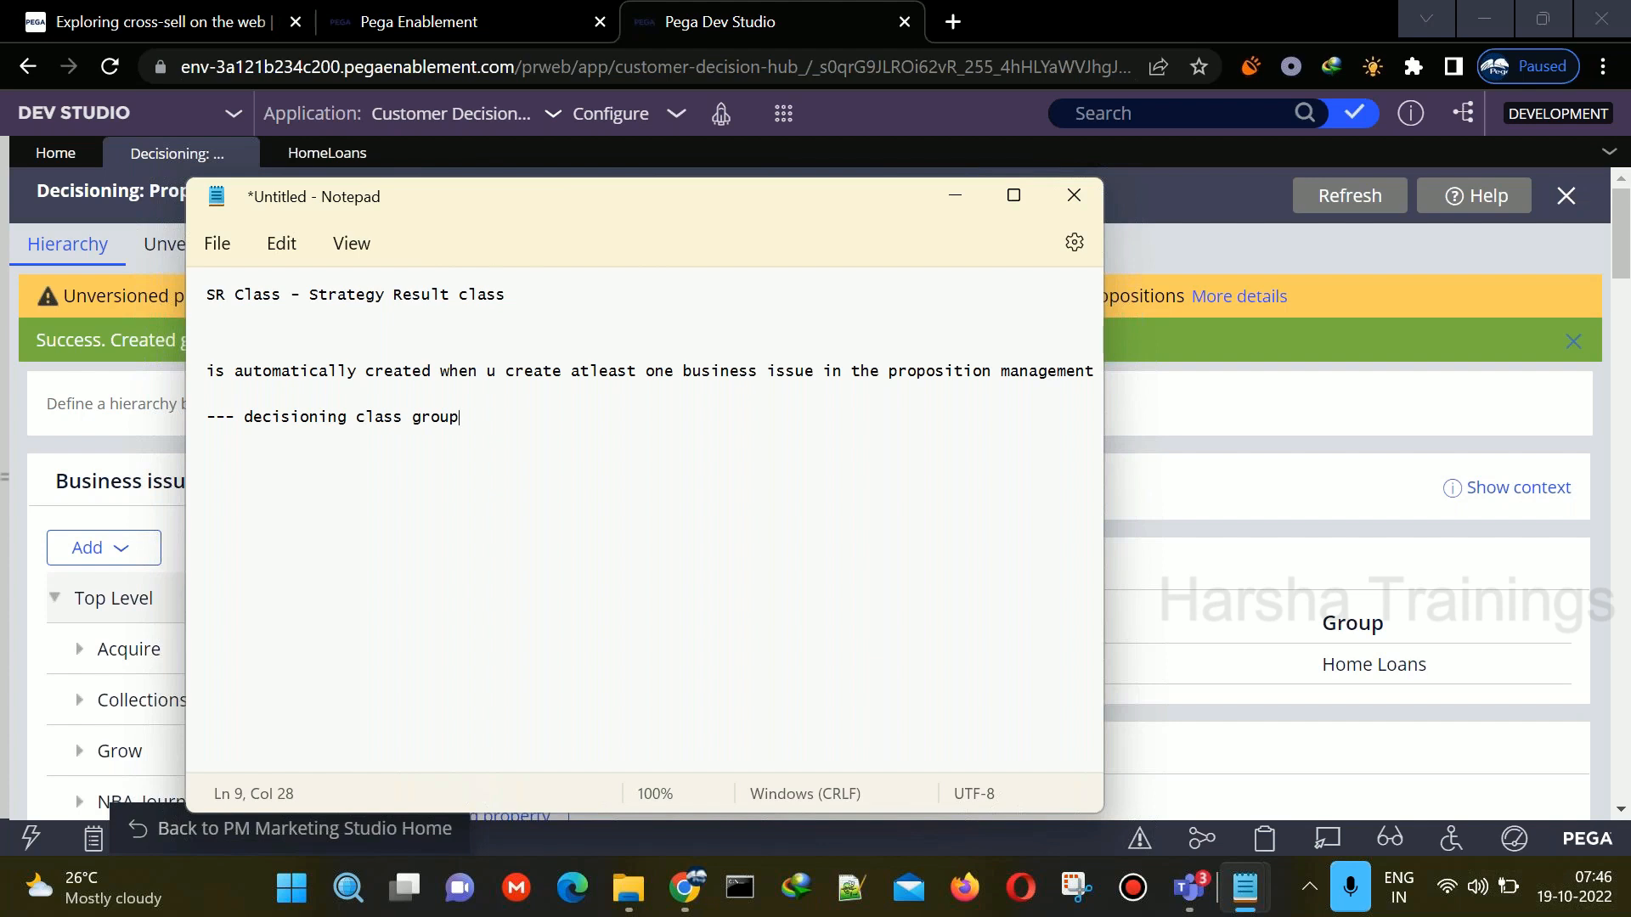
- Add the sample class lines "id-work-purchaseorder" and "id-work-fulfilment" below the decisioning class group line
key(Return)
key(Return)
key(Return)
text(work-)
key(BackSpace)
key(BackSpace)
key(BackSpace)
key(BackSpace)
key(BackSpace)
text(api)
key(BackSpace)
key(BackSpace)
key(BackSpace)
text(id-work0)
key(BackSpace)
text(-purchaseorder)
key(Return)
text(id-work-)
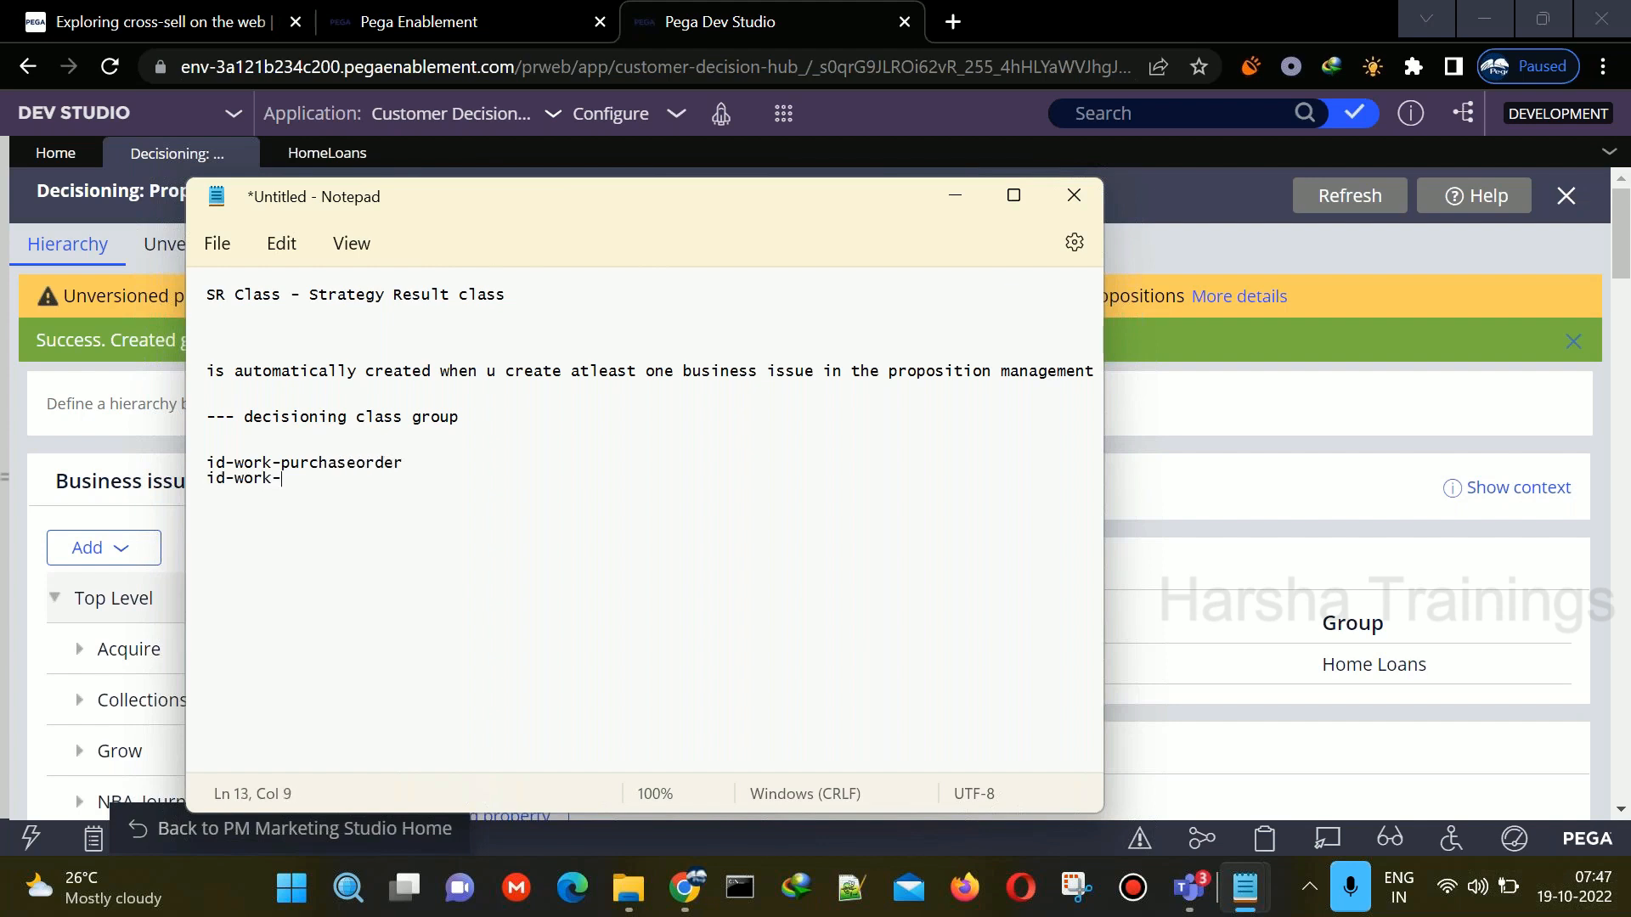
text(fulfilment)
- Replace the two id-work lines with the pattern "APPLICATIONID-SR-<BUSINESSISSUE>-<BUSINESSGROUP>" and add the example "CDH-SR-GROW-HOMELOANS" below it
drag(385, 477, 206, 463)
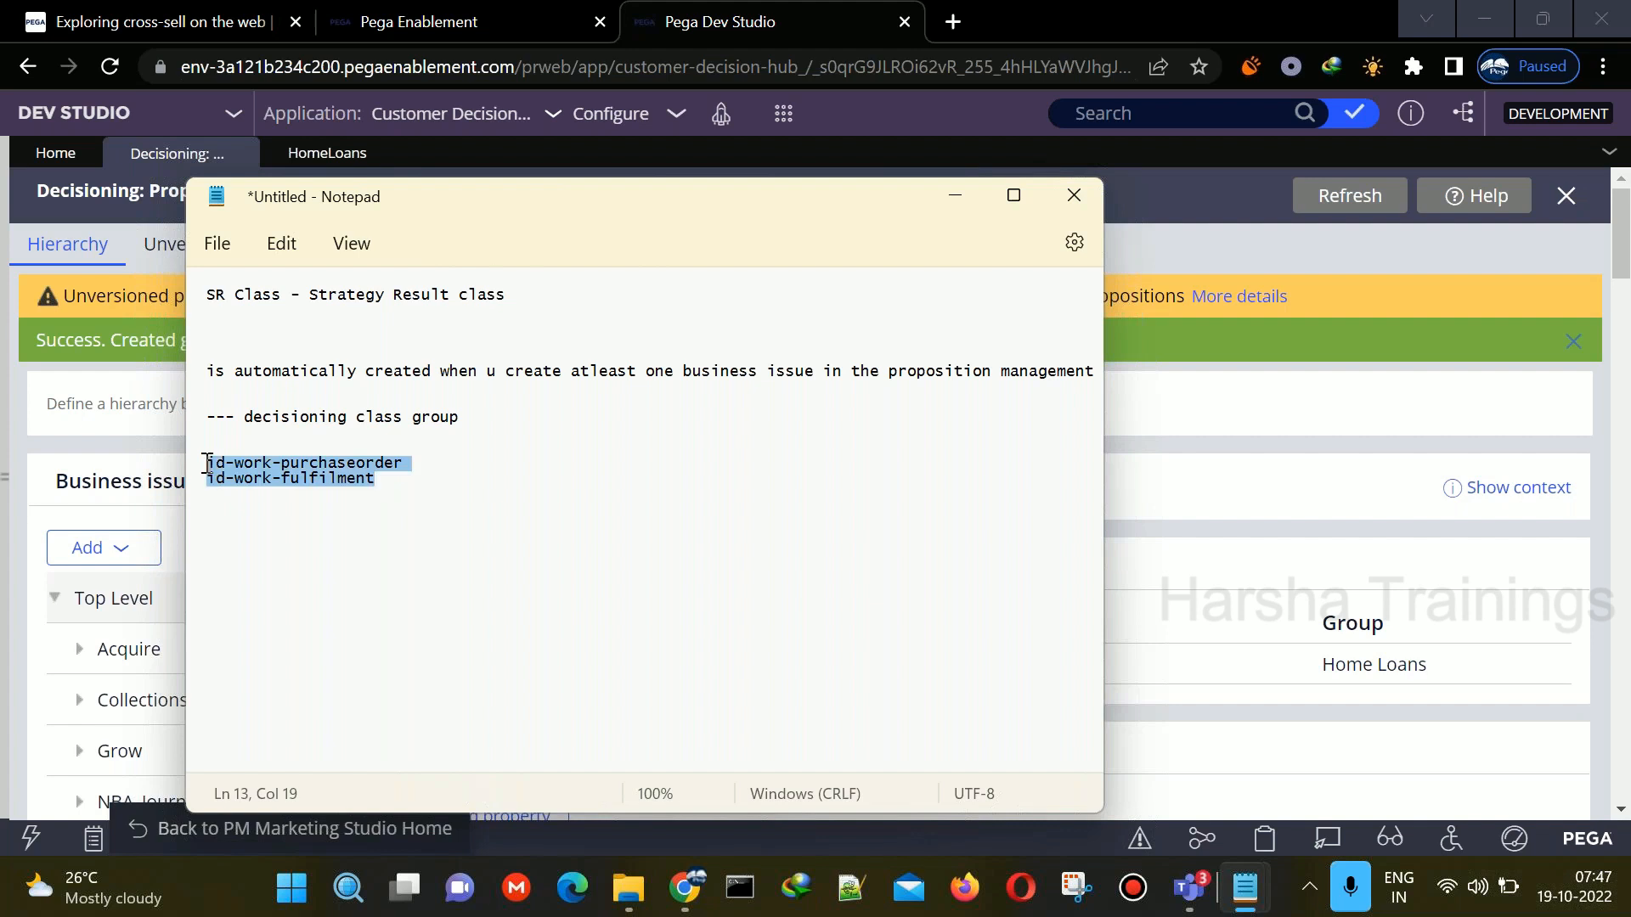
key(BackSpace)
text(APPLICATIONID-SR-<)
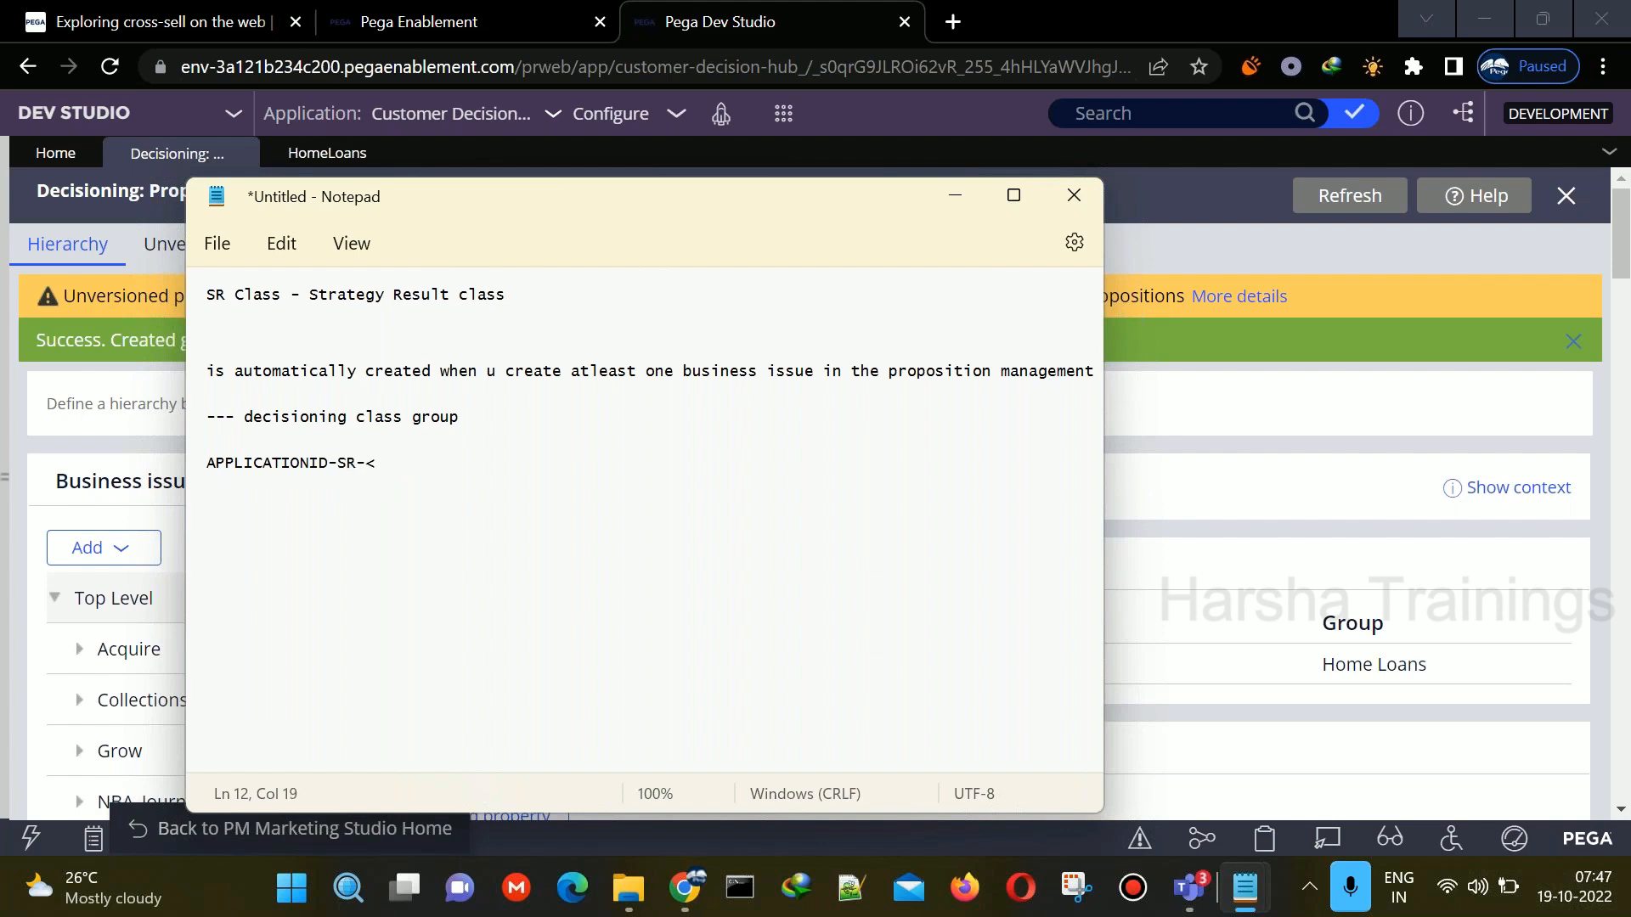
text(BUSINESSISSUE>-<BUSINESSGROUP>)
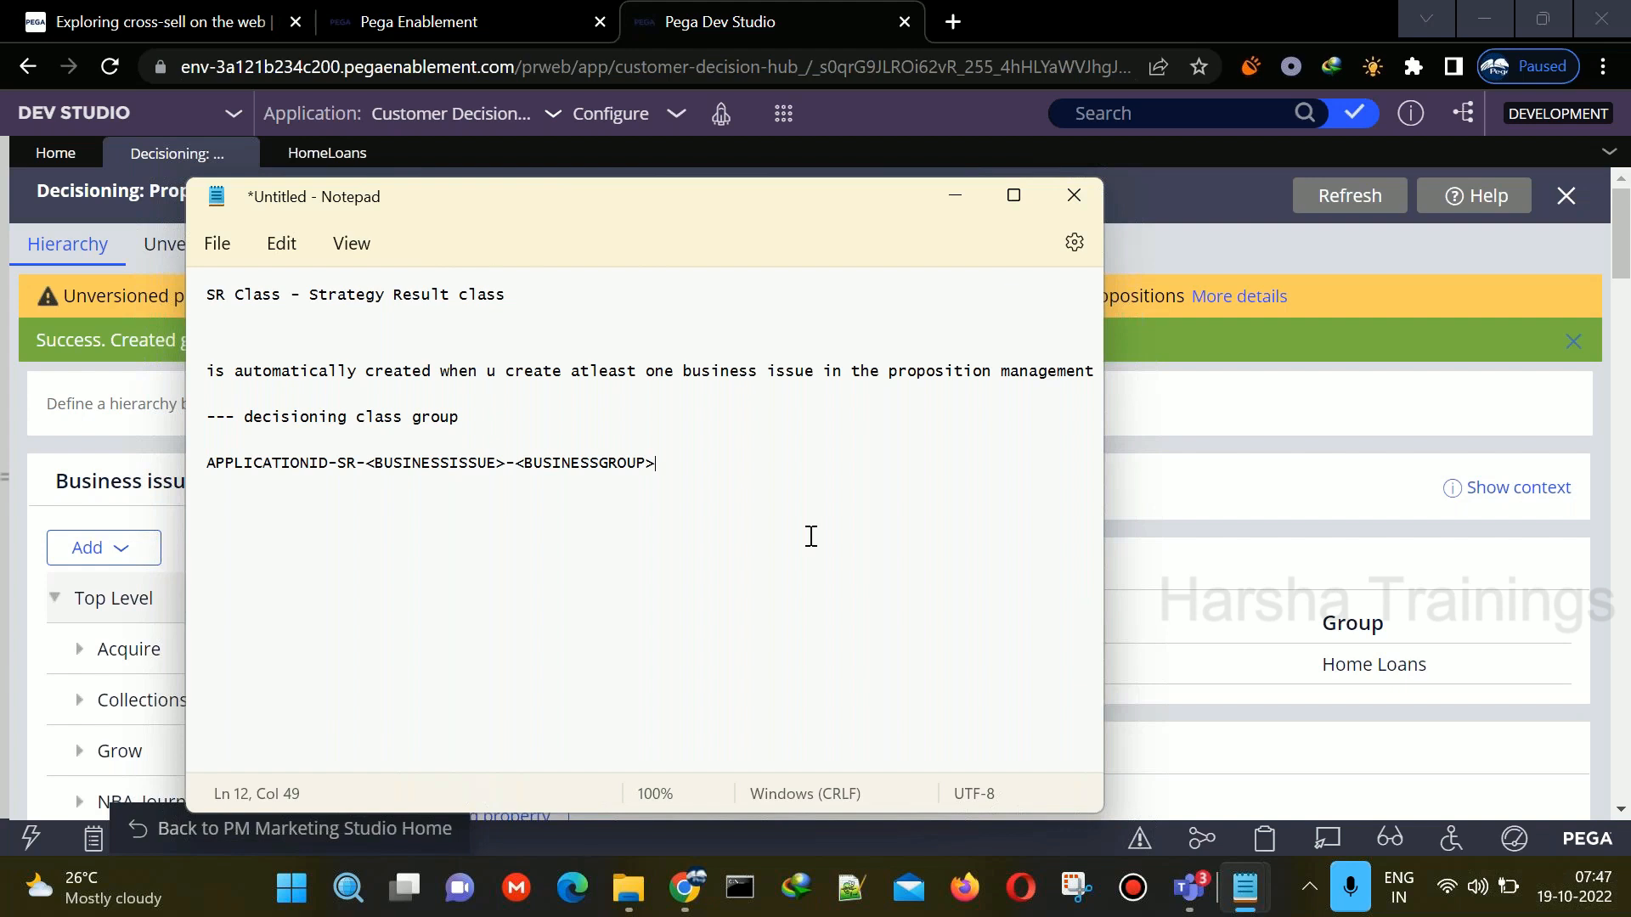
key(Return)
key(Return)
text(CDH-SR-GROW-HOMELOANS)
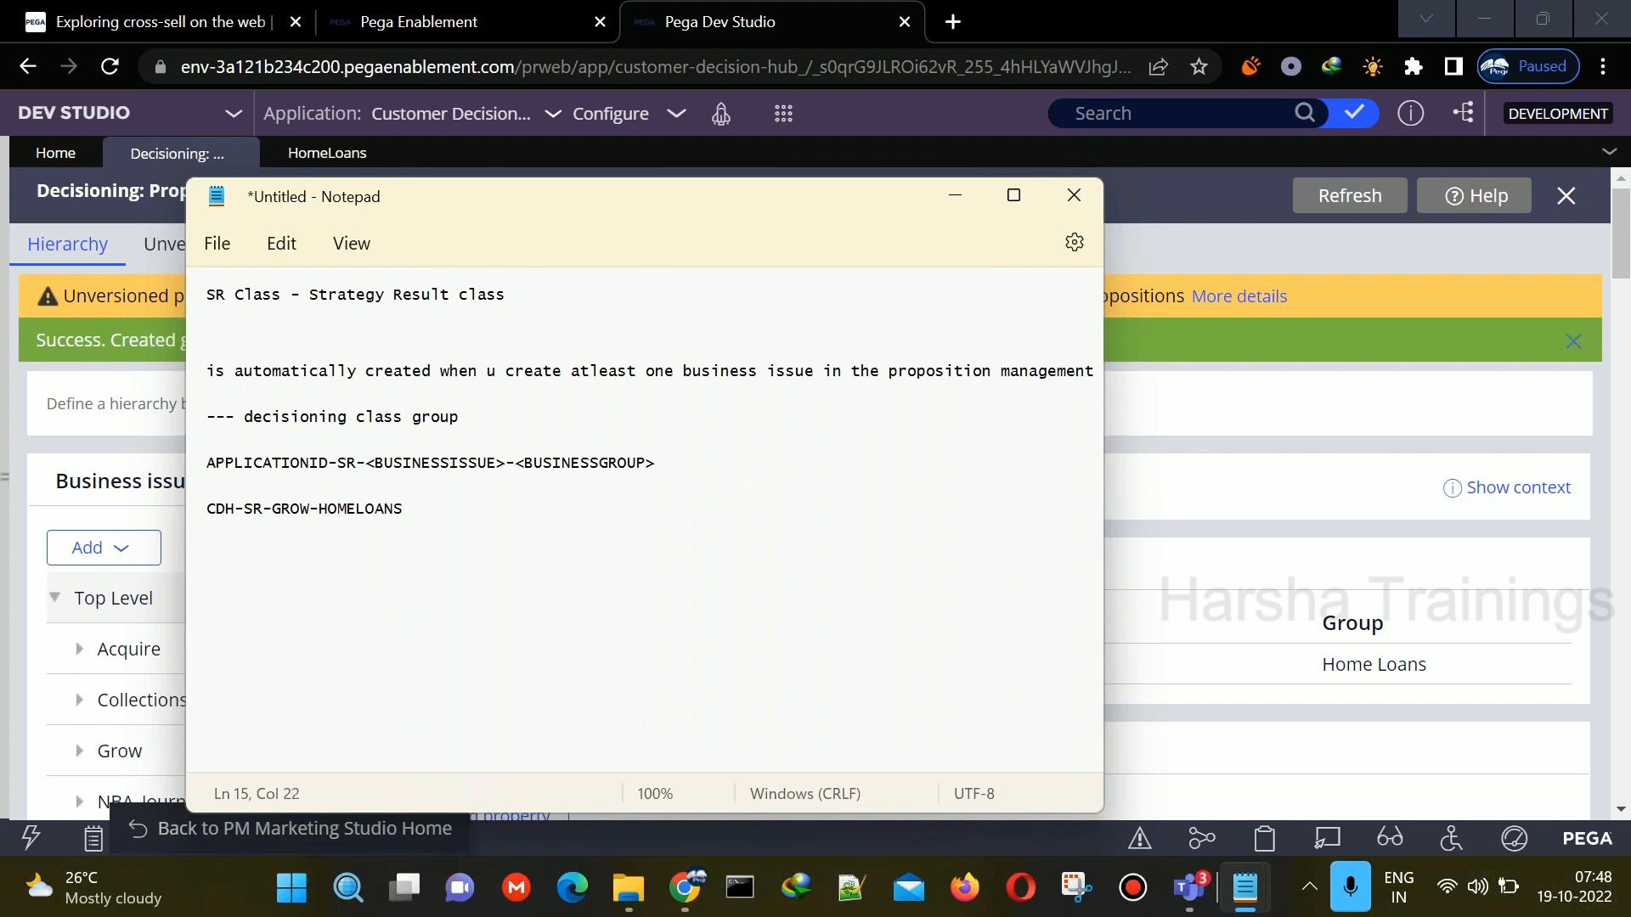
- Switch to Pega Dev Studio, look over the Home Loans properties, and expand the Acquire business issue
click(1275, 520)
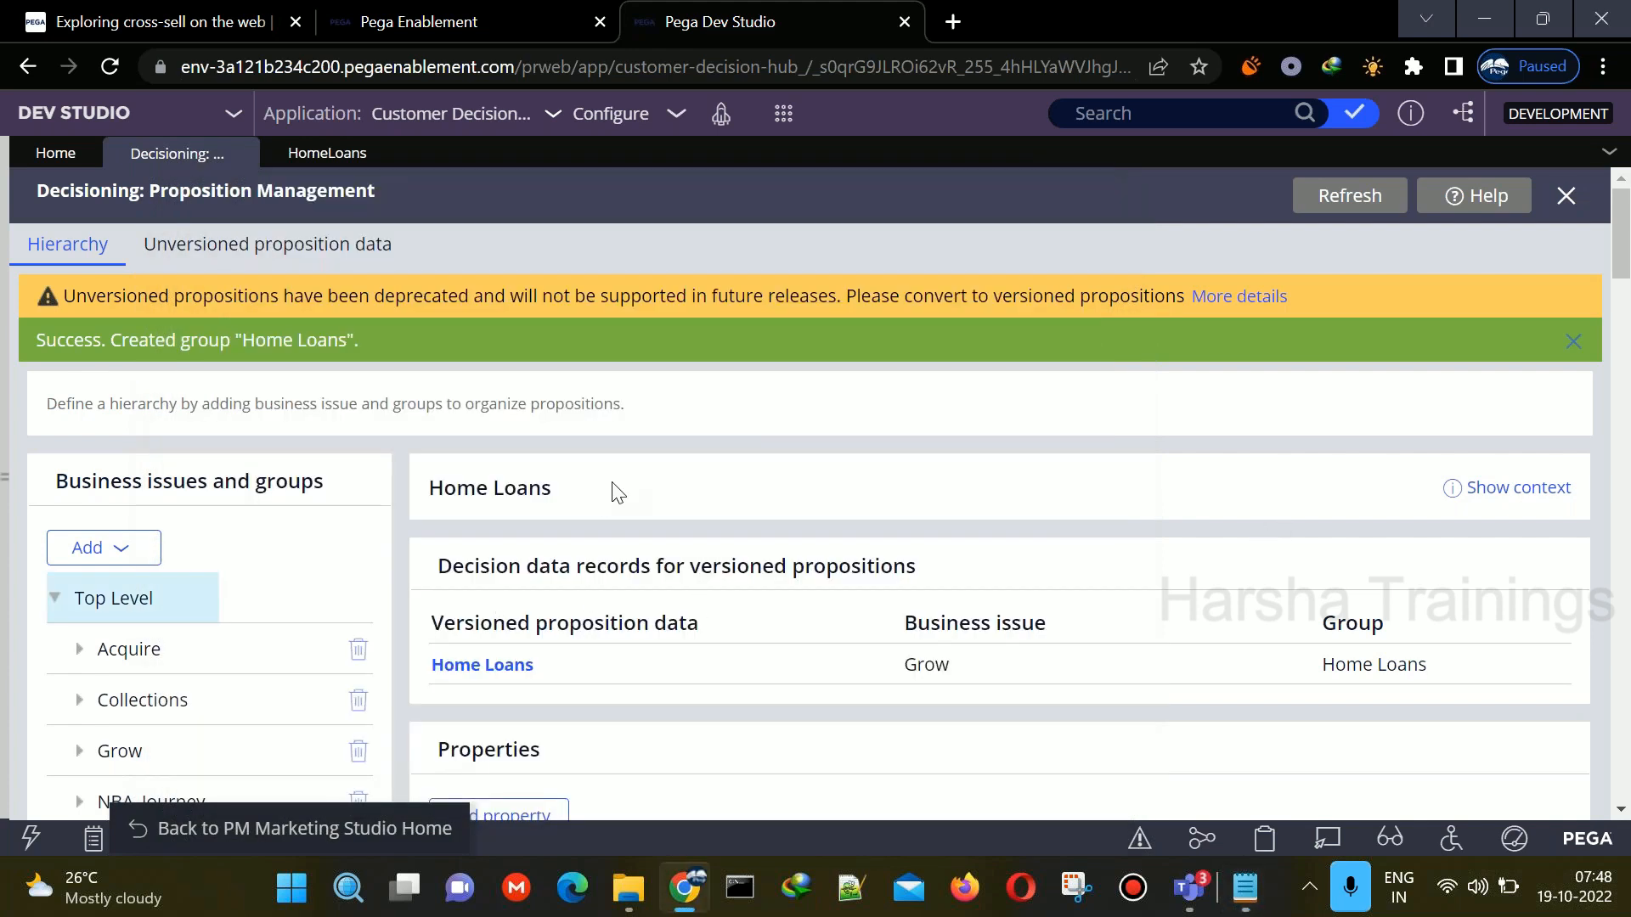
scroll(612, 484, down, 2)
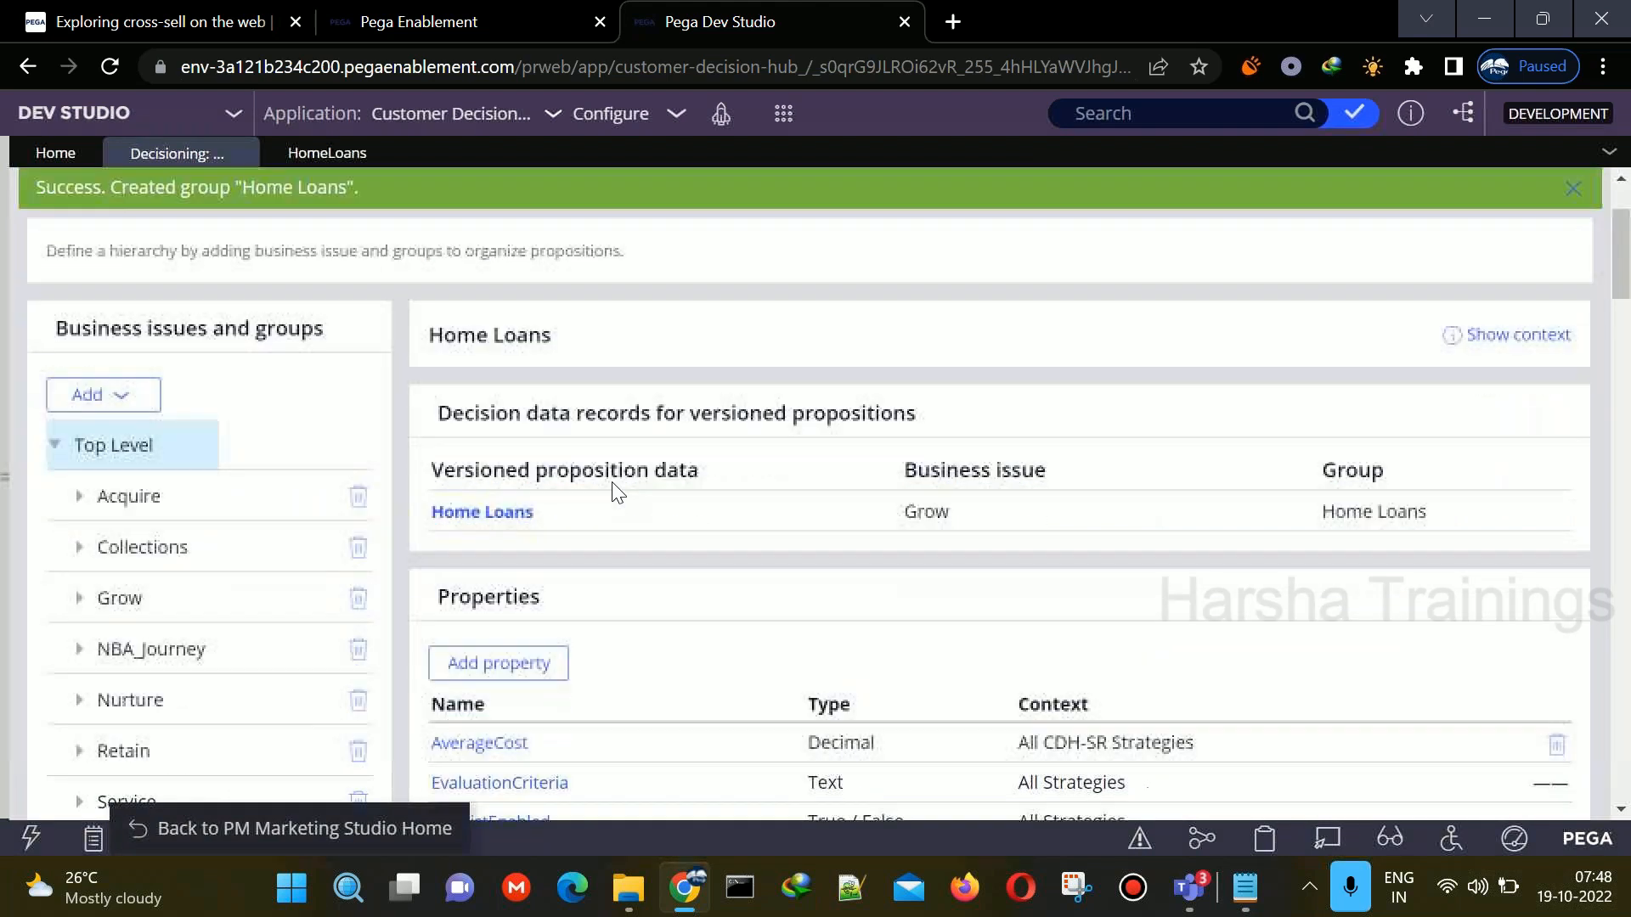
scroll(611, 484, down, 1)
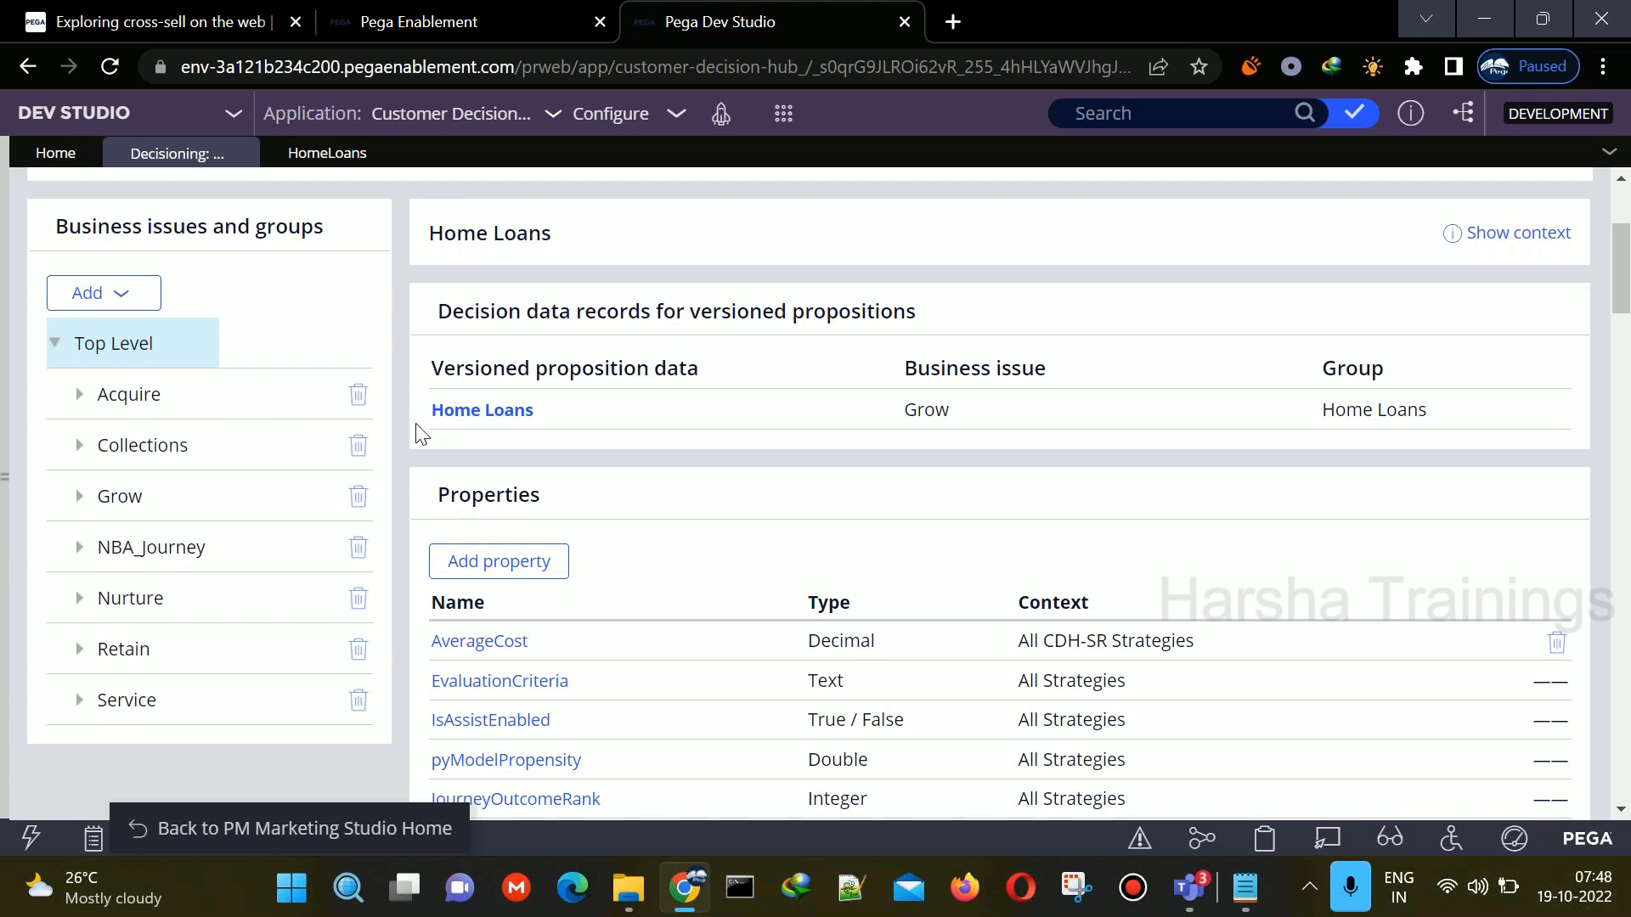
click(77, 404)
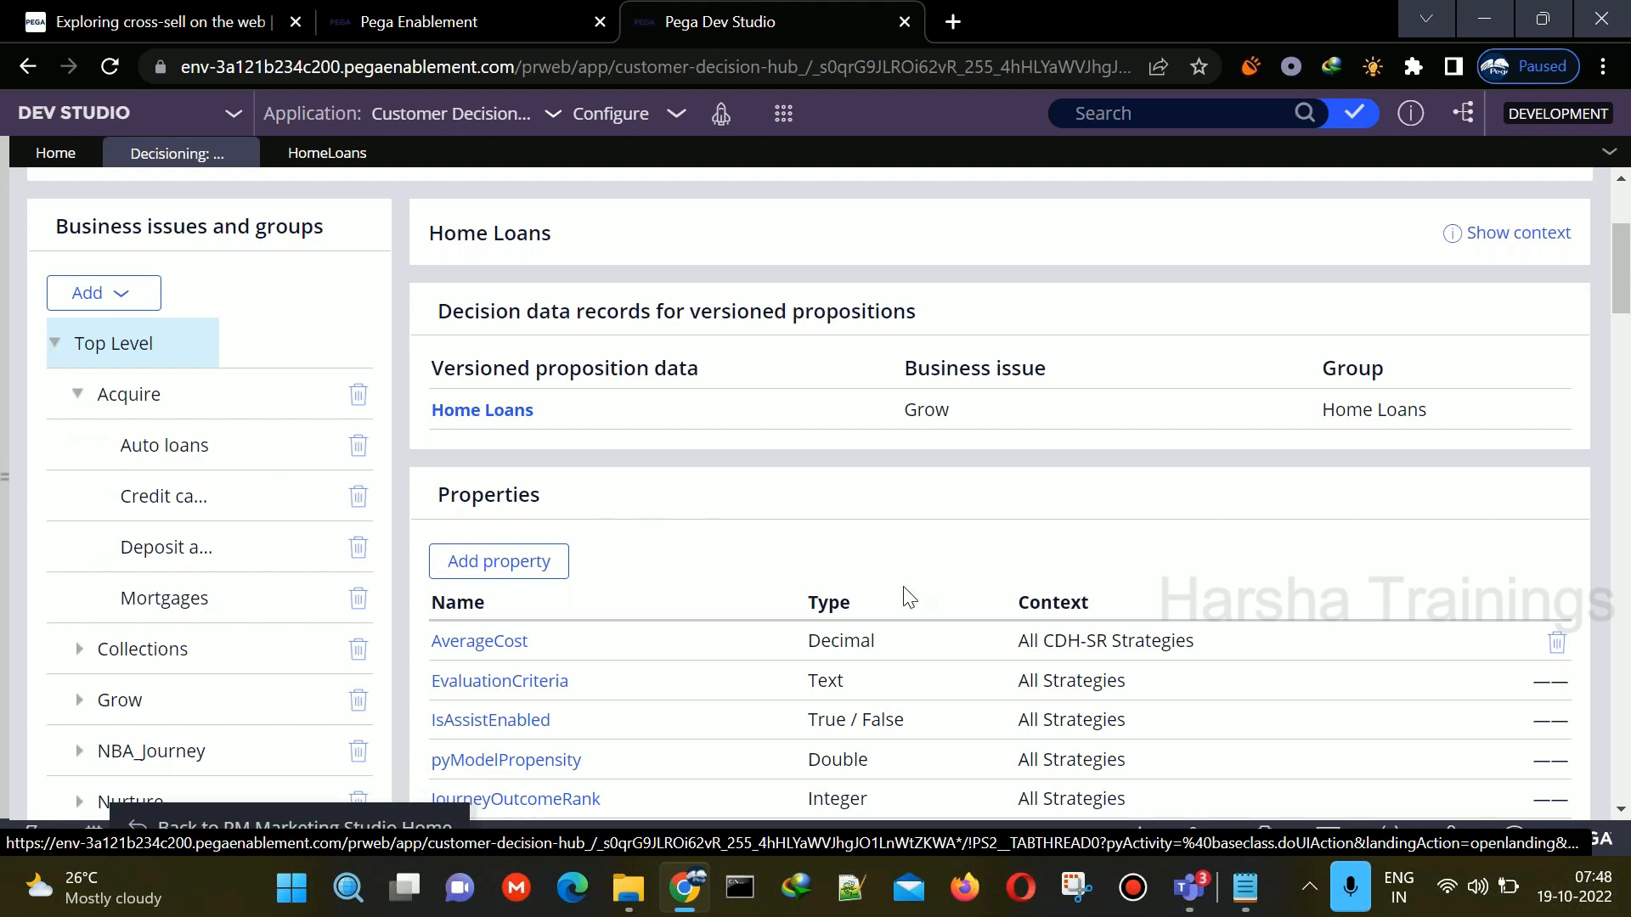
- Switch back to the Notepad note and add a second class example, "CDH-SR-GROW-DEBITCARDS", below CDH-SR-GROW-HOMELOANS
mouse_move(1245, 887)
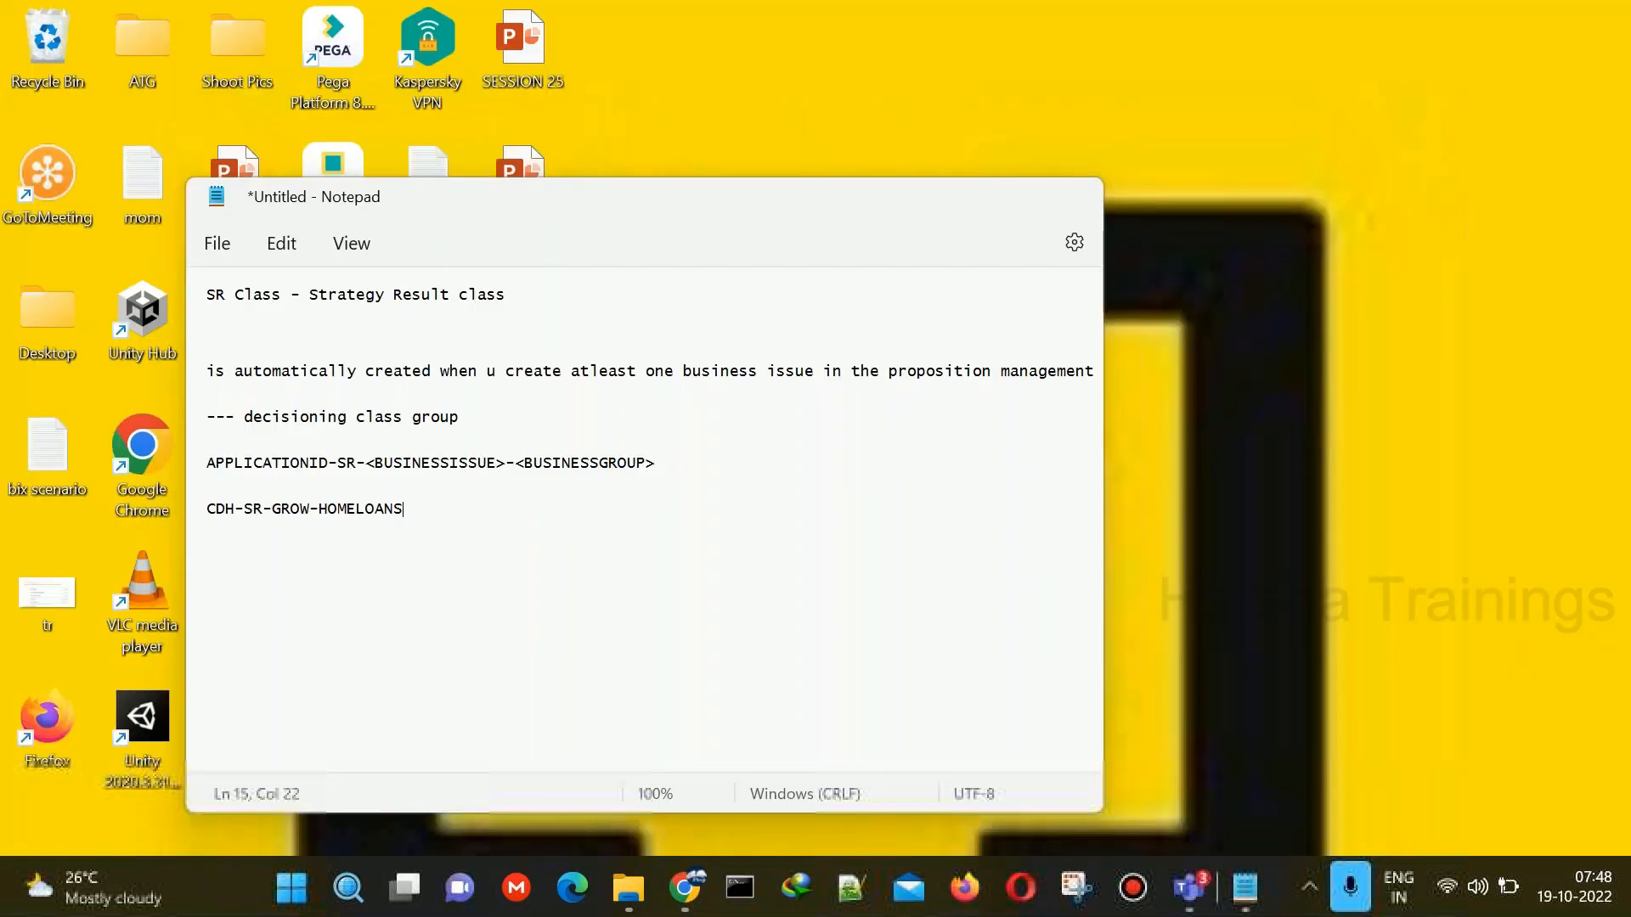
click(1319, 783)
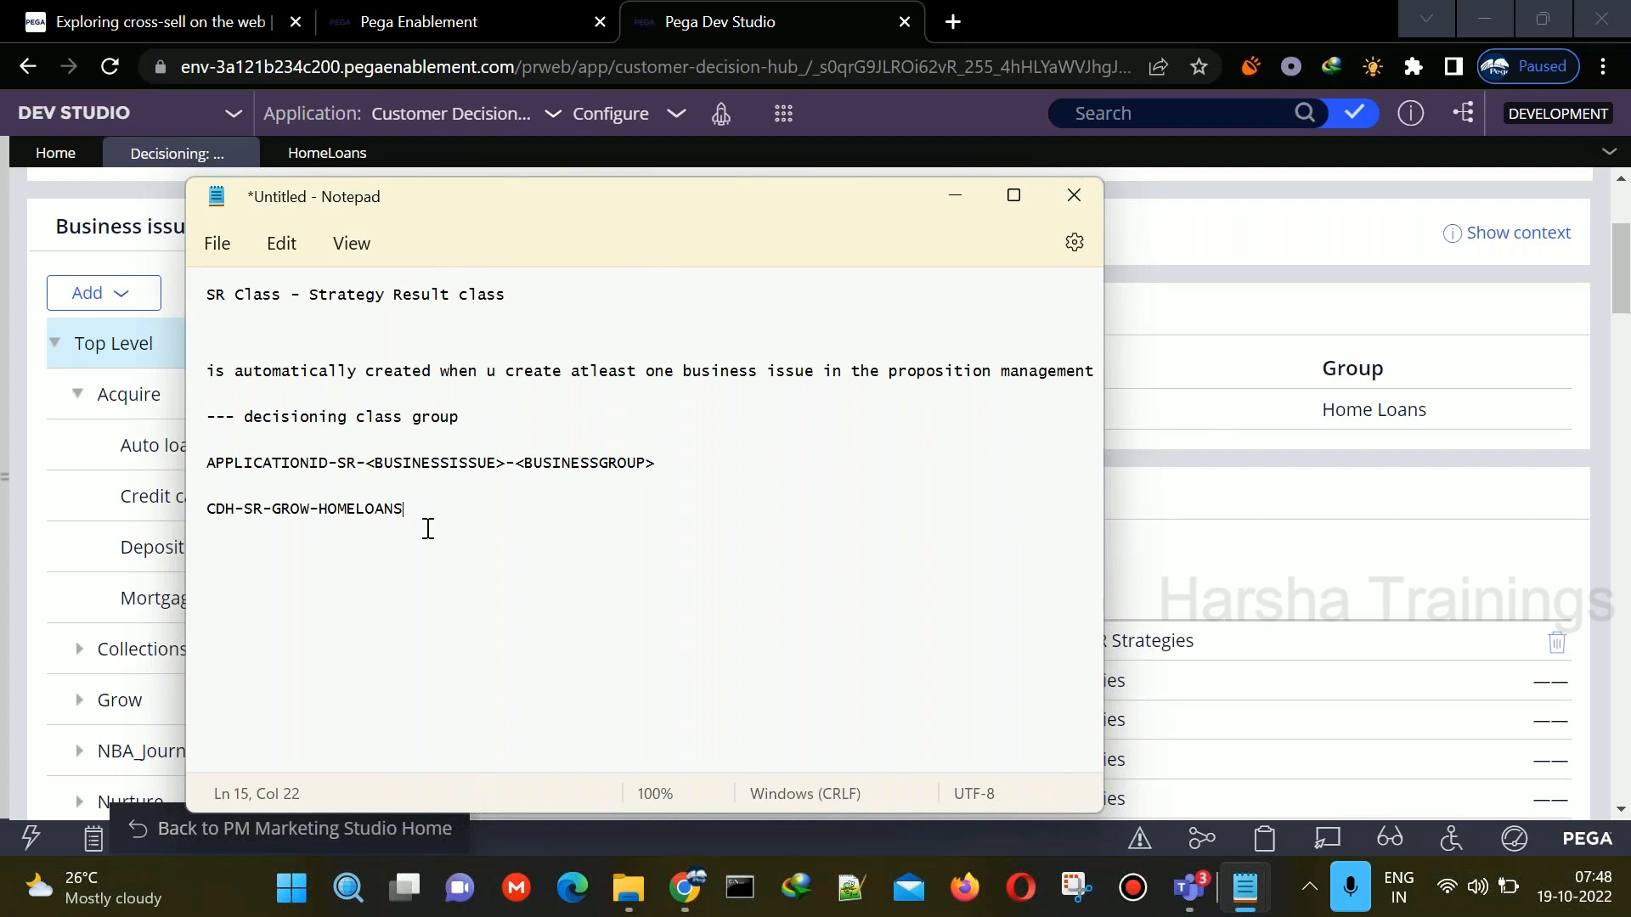
key(Return)
key(Return)
key(Return)
text(CDH-SR-GROW-DEBI)
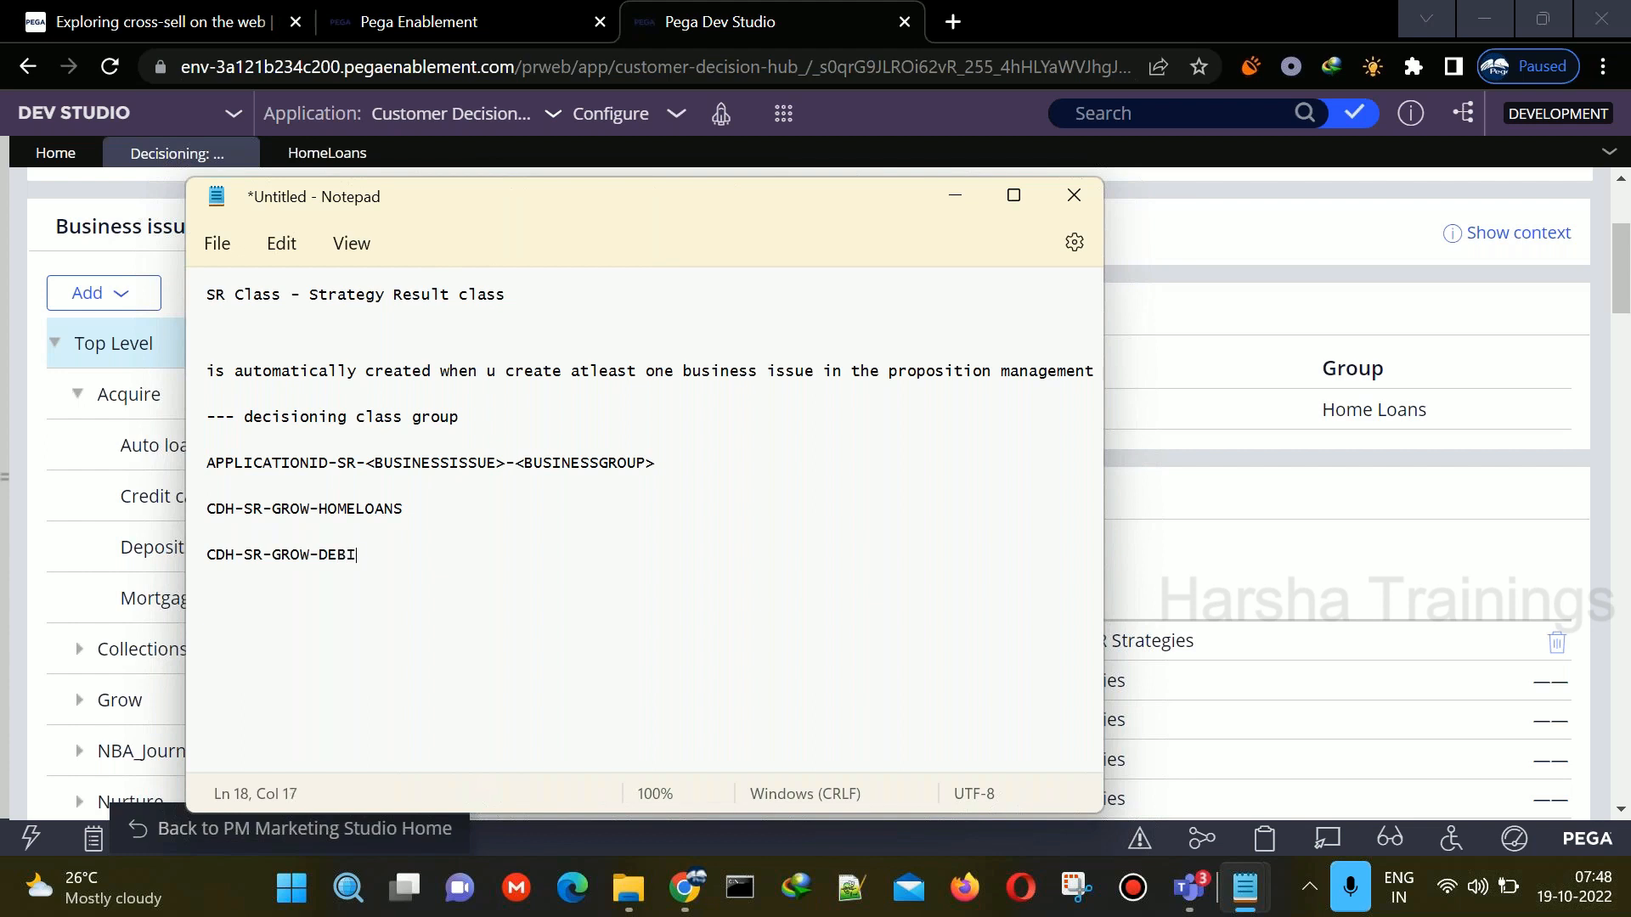
text(TCARDS)
- Add the example property line "----- debit card name" directly under CDH-SR-GROW-DEBITCARDS
click(420, 540)
click(416, 556)
key(Return)
text(----- debit card name)
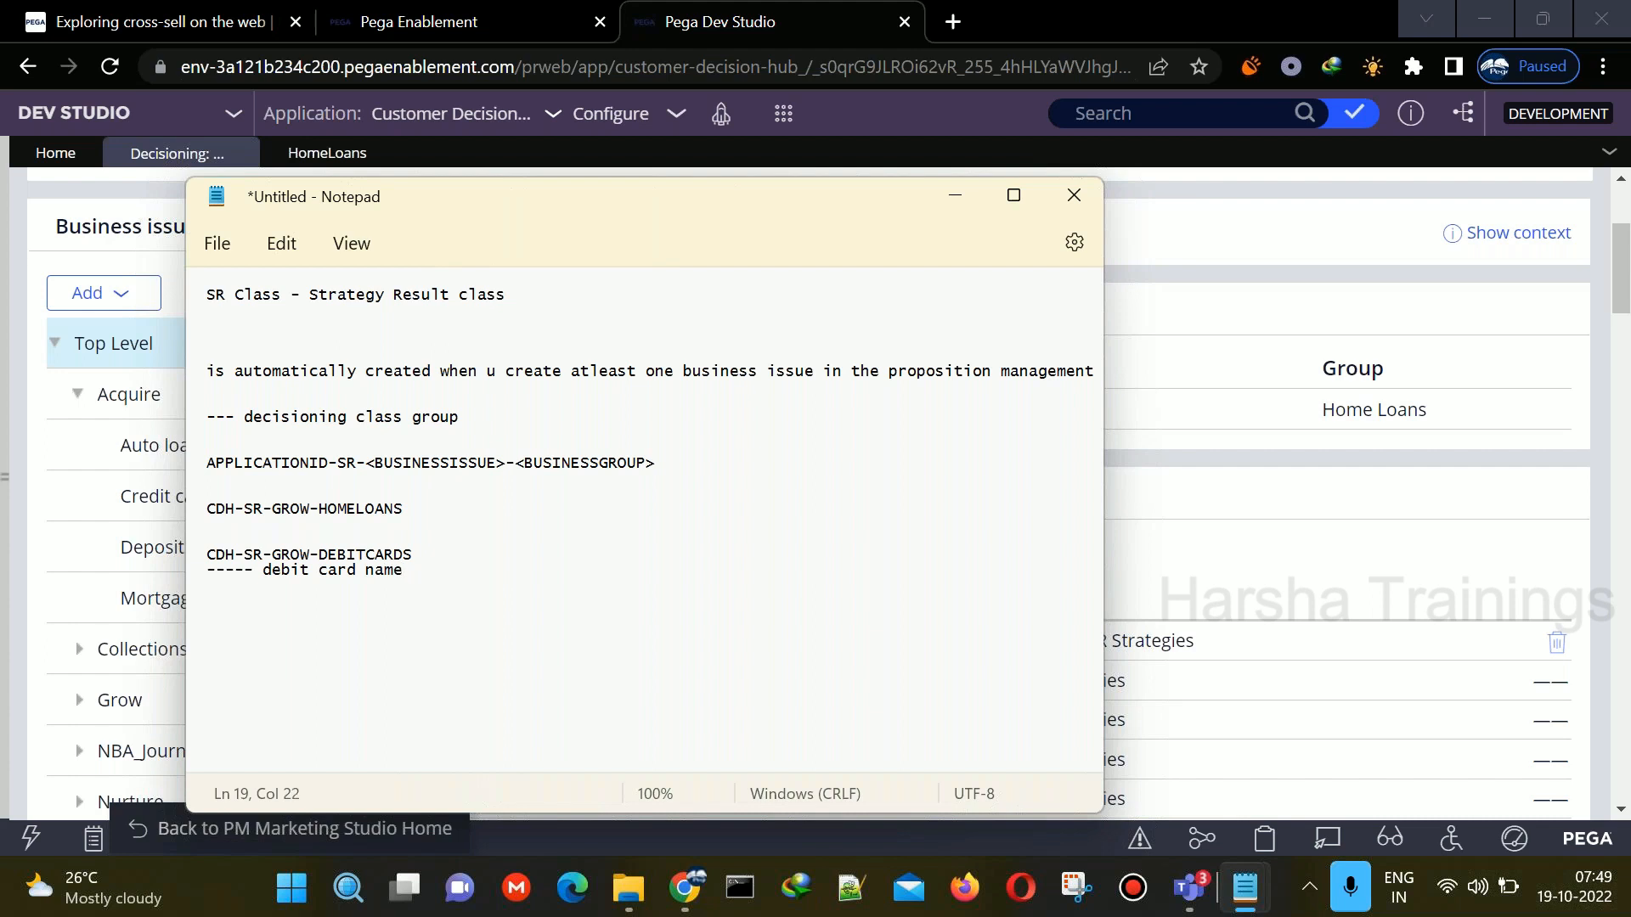
- Add "--- homeloaninterest" under CDH-SR-GROW-HOMELOANS, and highlight the homeloaninterest and debit card name properties in turn
click(416, 503)
key(Return)
text(--- home)
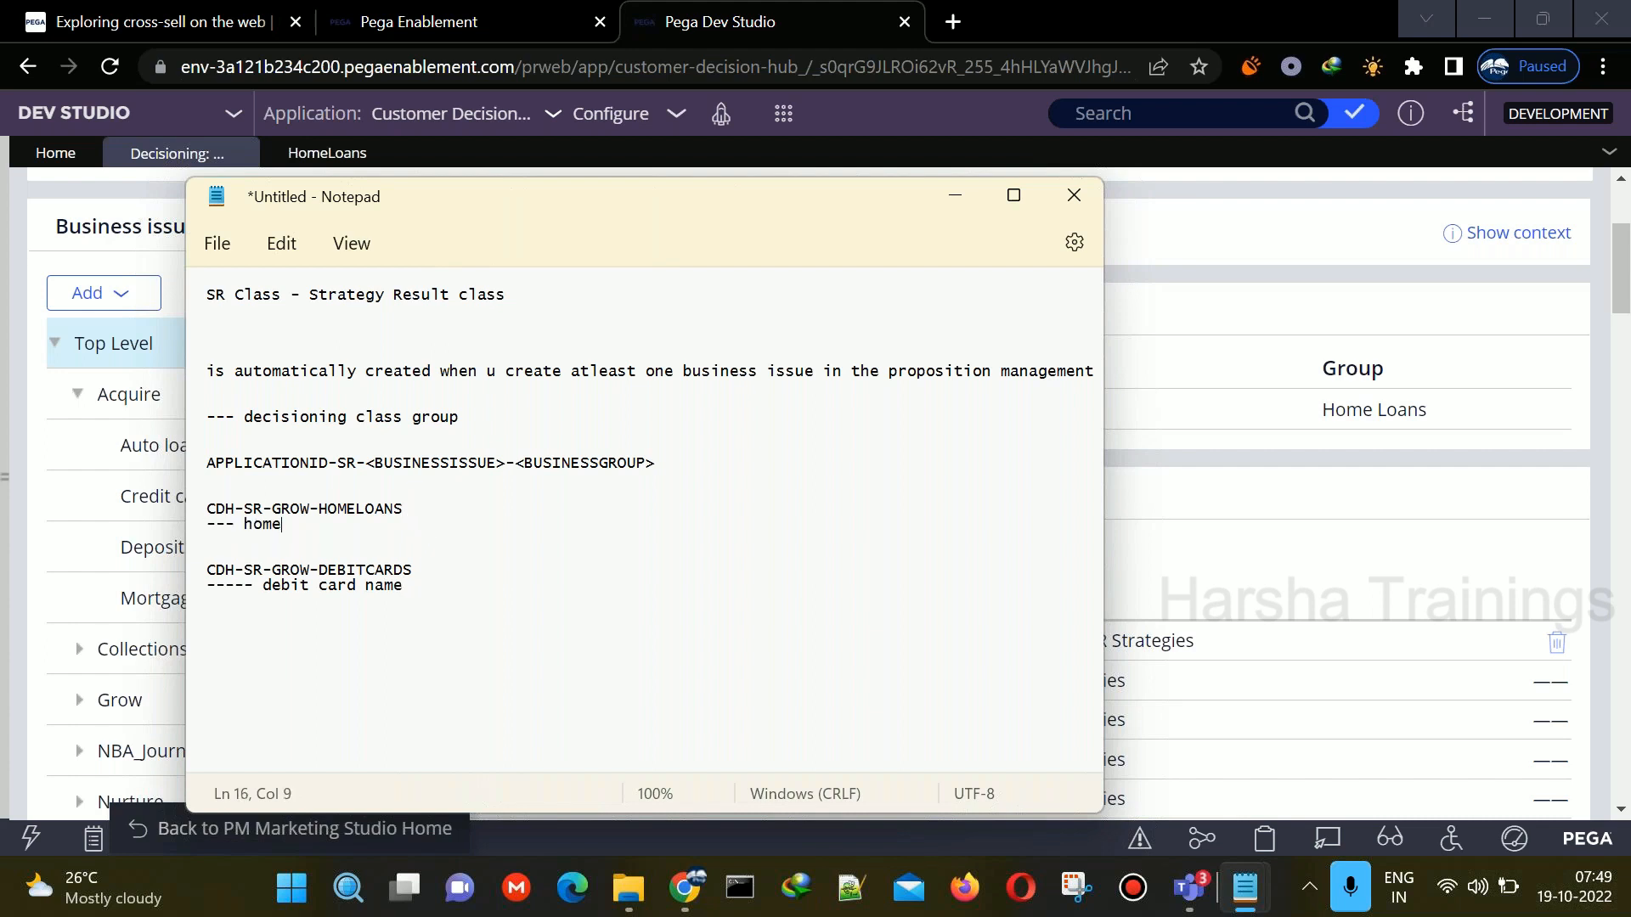
text(loaninterest)
drag(411, 528, 245, 530)
click(358, 508)
drag(403, 526, 245, 526)
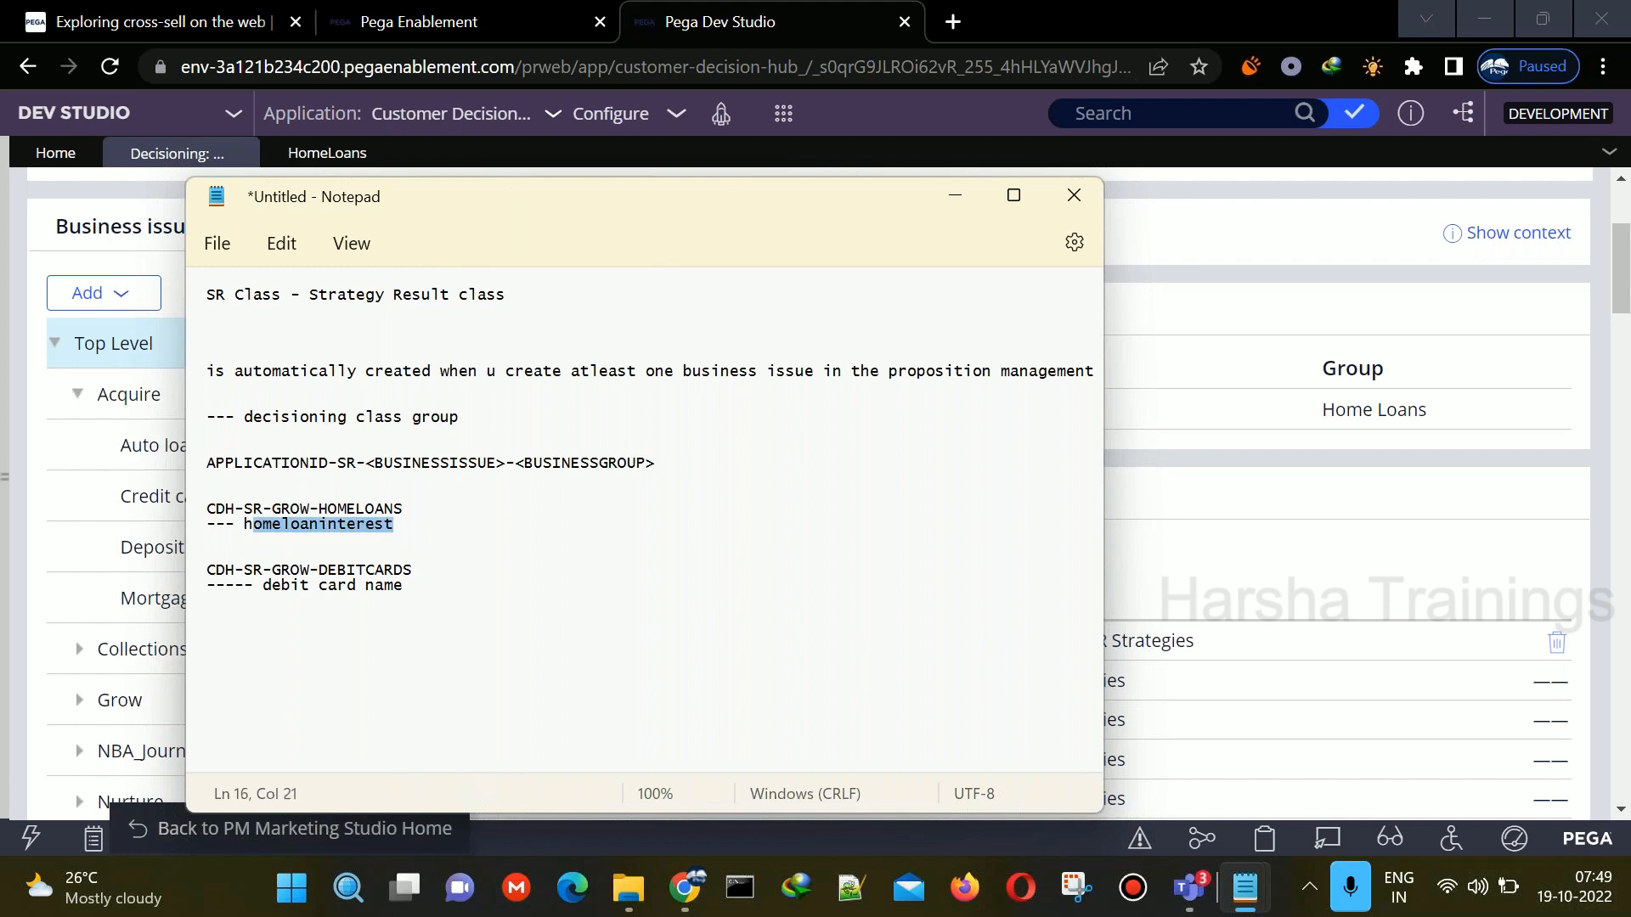
click(411, 588)
drag(411, 587, 264, 590)
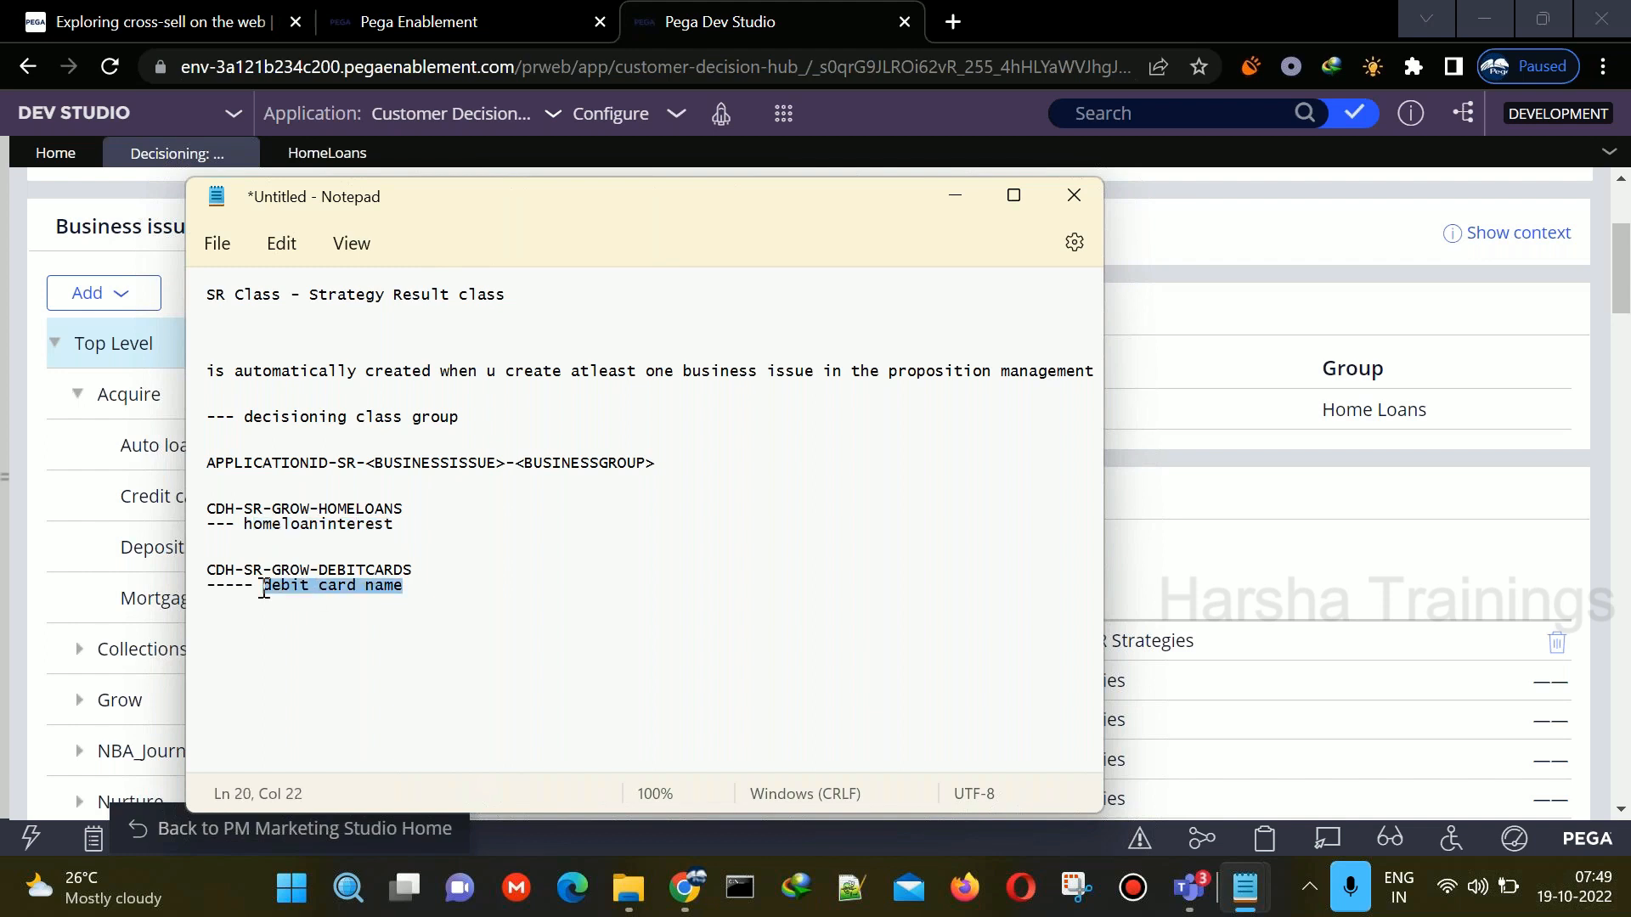
- Add the line "---- customerid" below the debit card name line, leaving a blank line between them
click(427, 586)
key(Return)
key(Return)
text(---- customerid)
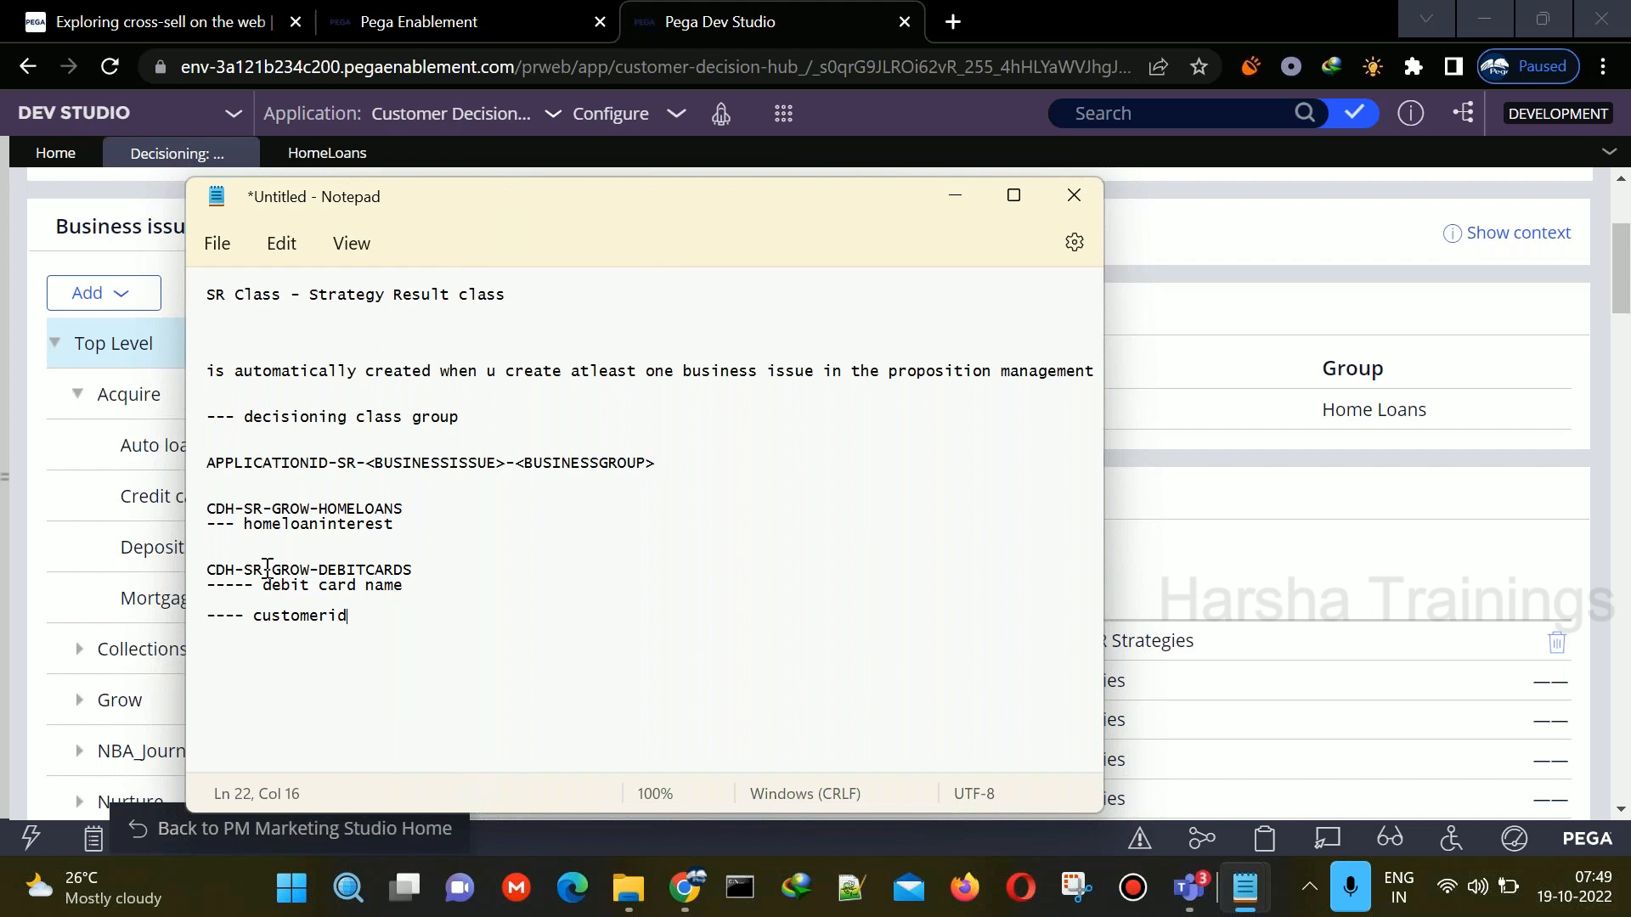
- Highlight the CDH-SR prefix and the issue and group parts of the two example class names to compare them
drag(268, 569, 413, 570)
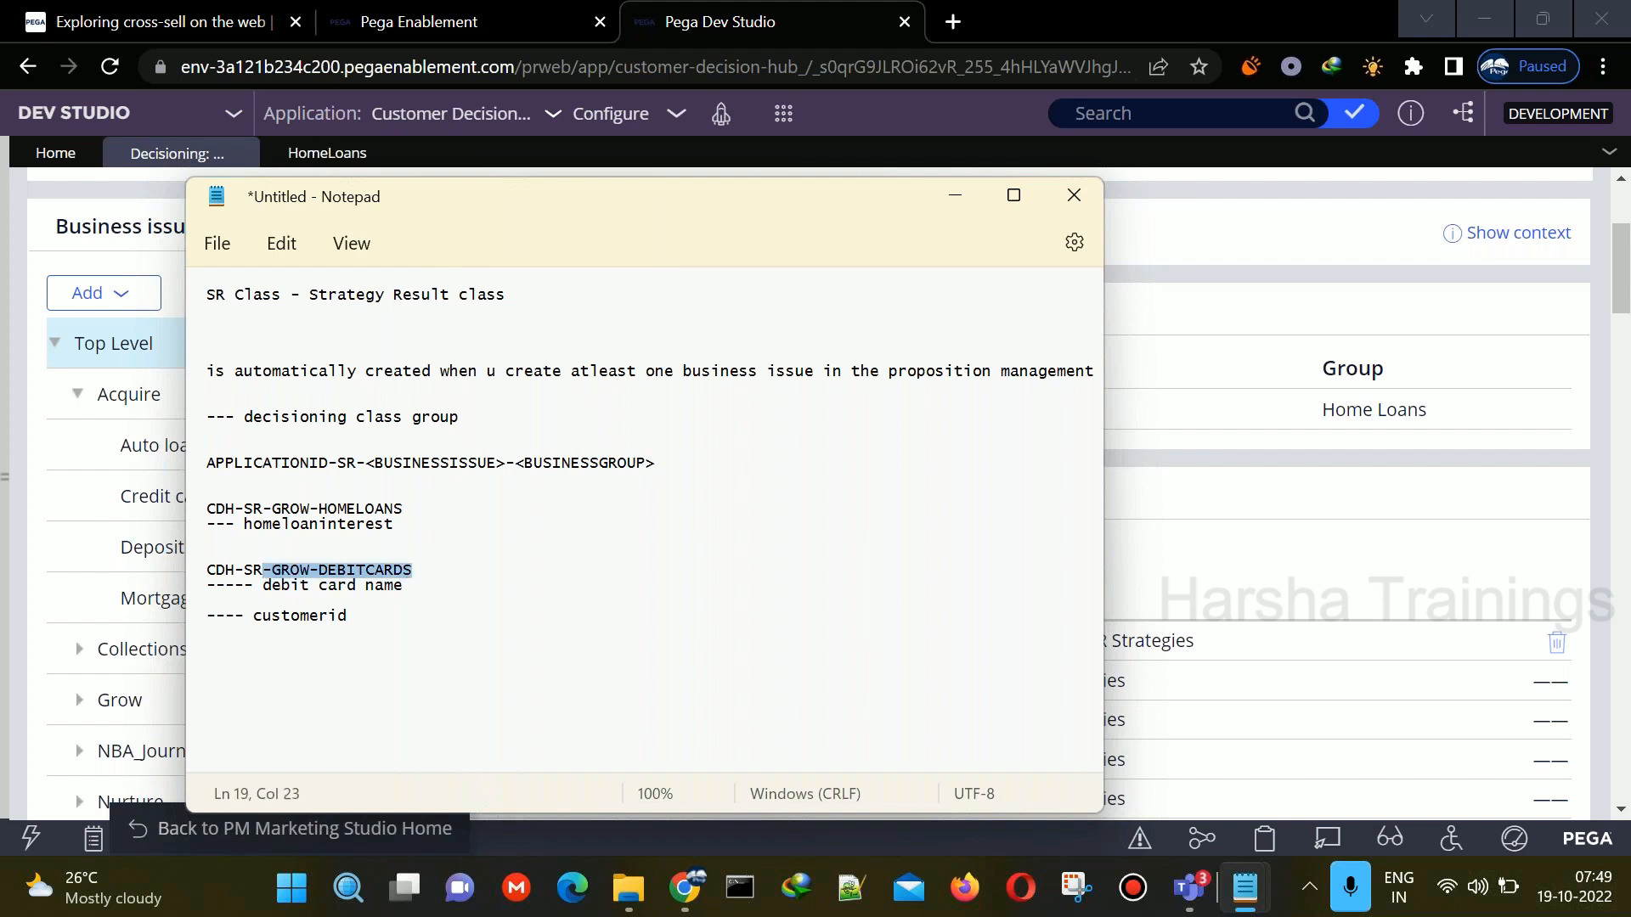
click(378, 598)
drag(263, 569, 200, 576)
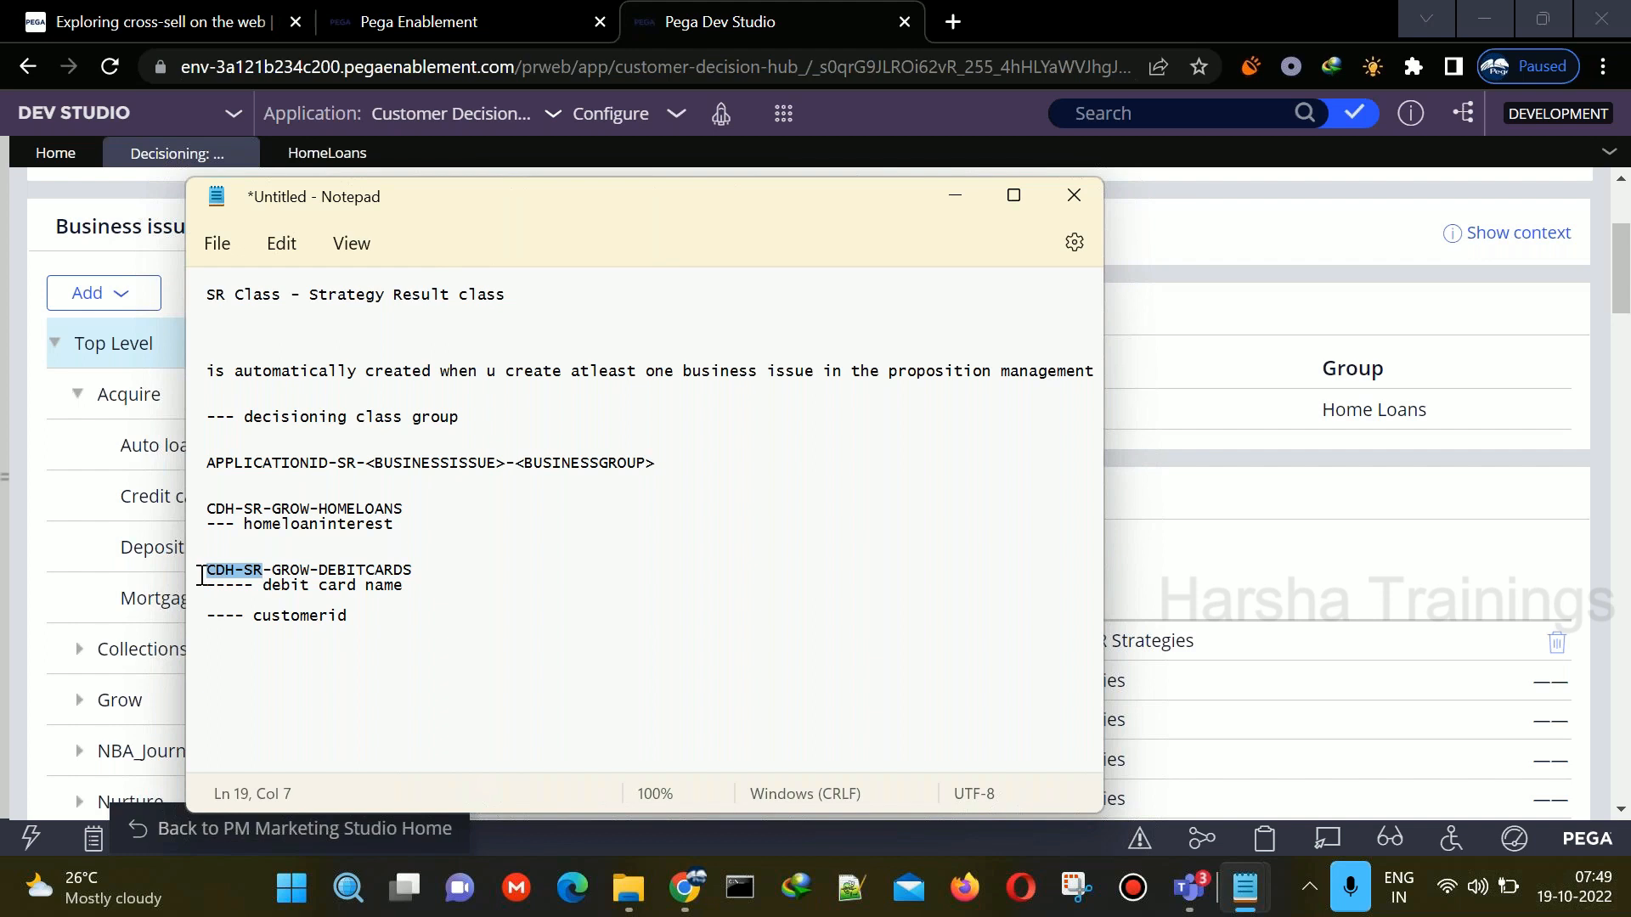
drag(284, 510, 206, 510)
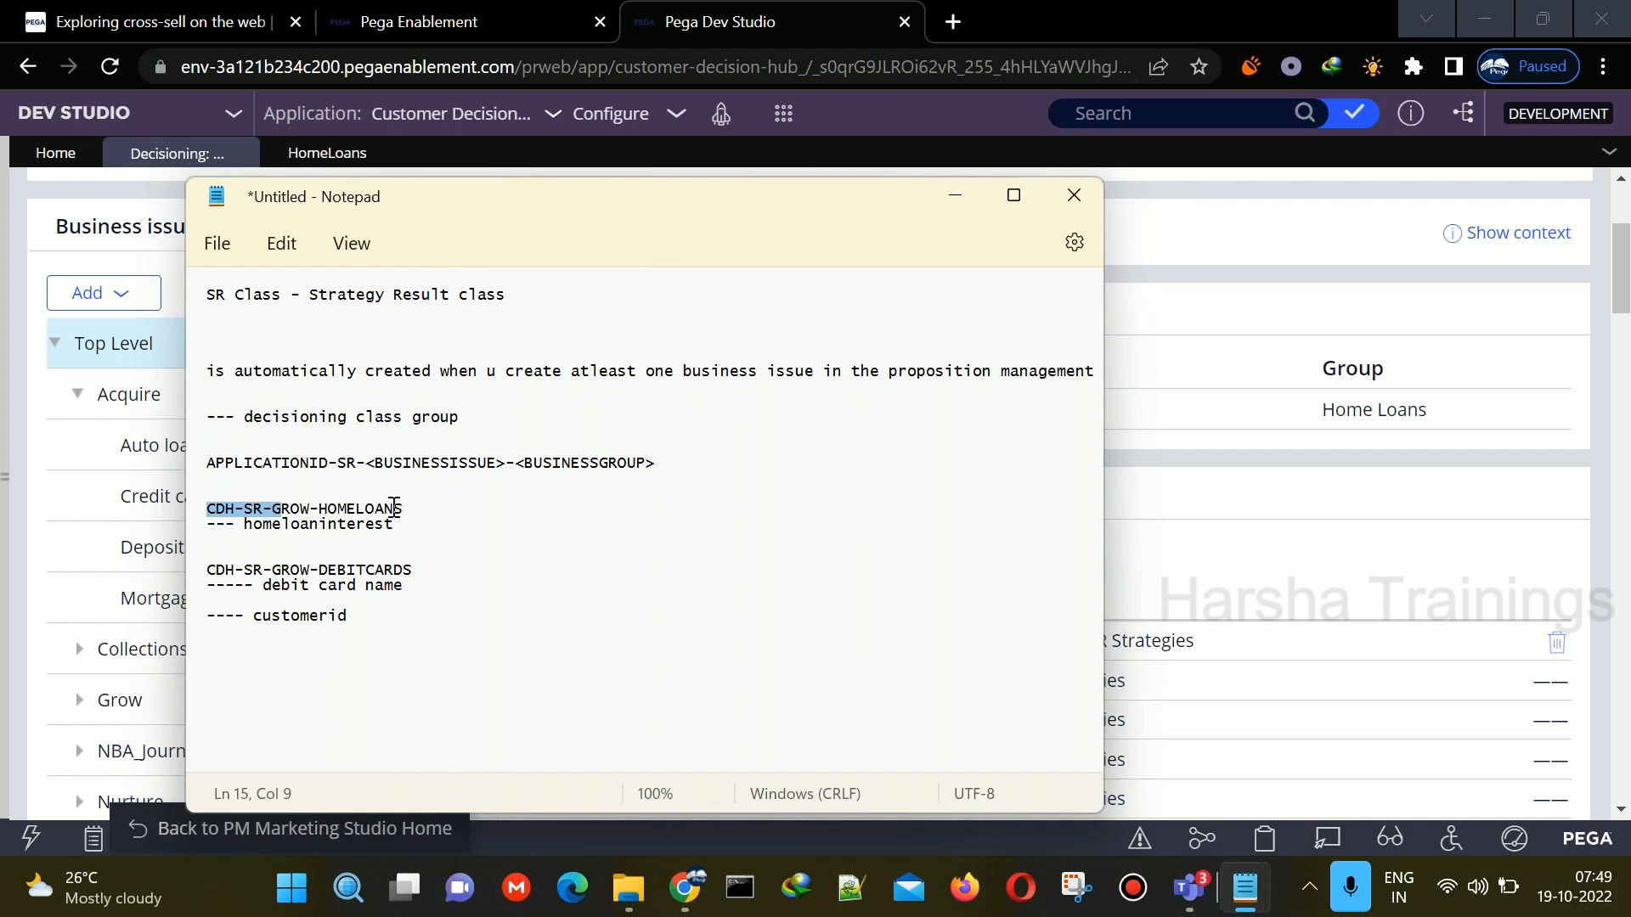
drag(405, 509, 204, 510)
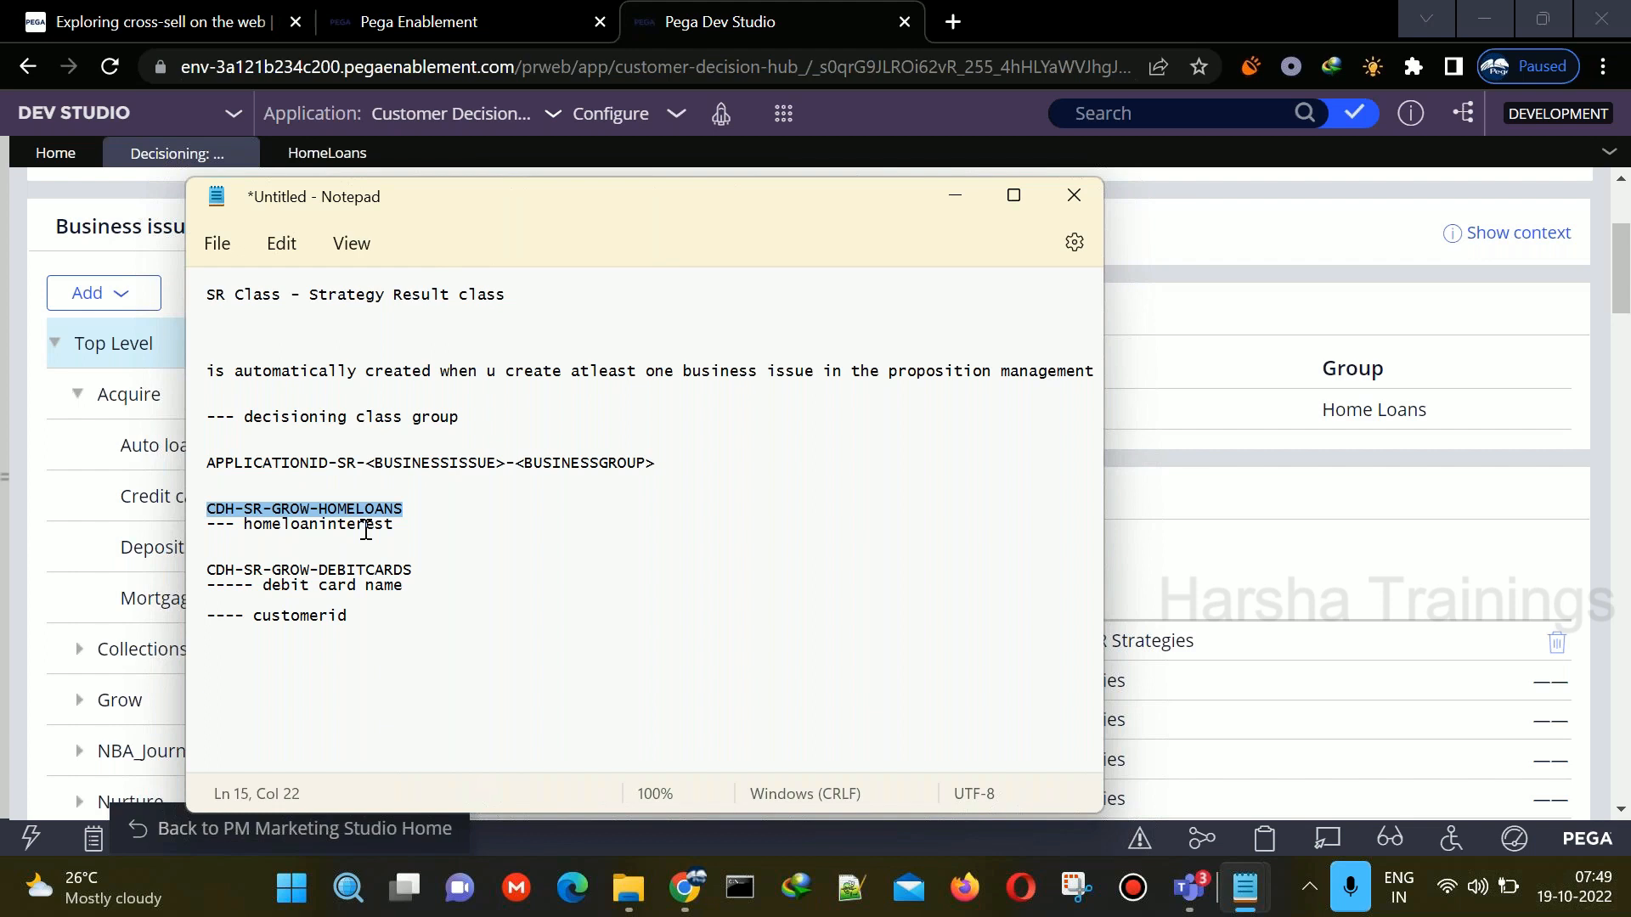
drag(264, 571, 207, 572)
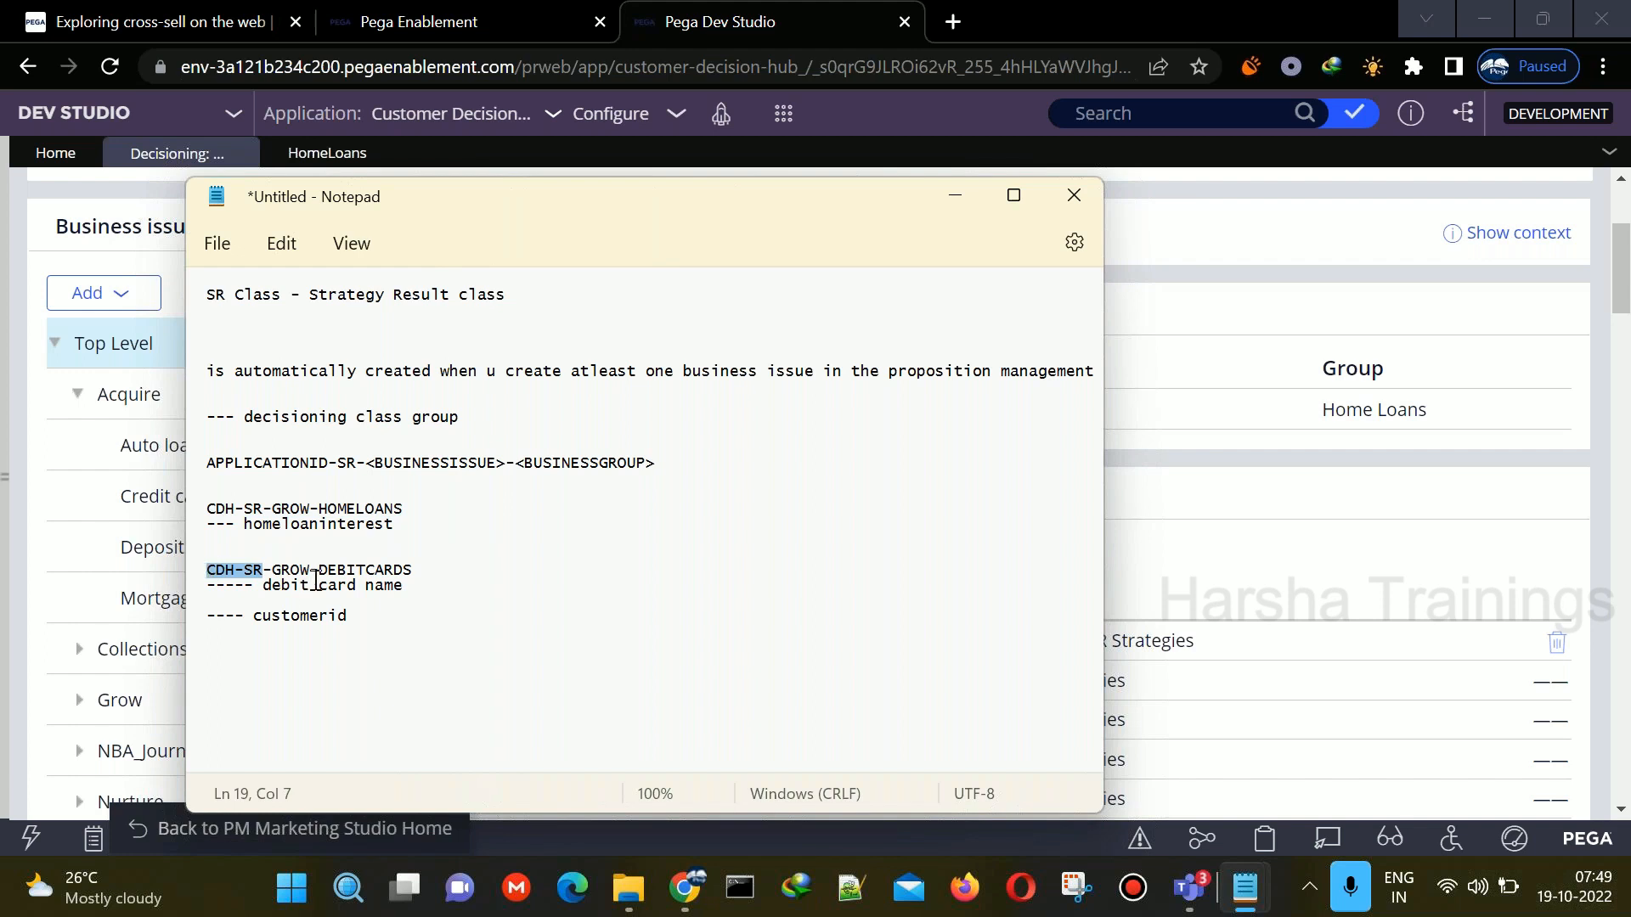
- Add the line "Data-pxStrategyResult == PARENT CLASS FOR ALL SR CLASSES" at the end of the note and highlight the parent class name
click(382, 621)
key(Return)
key(Return)
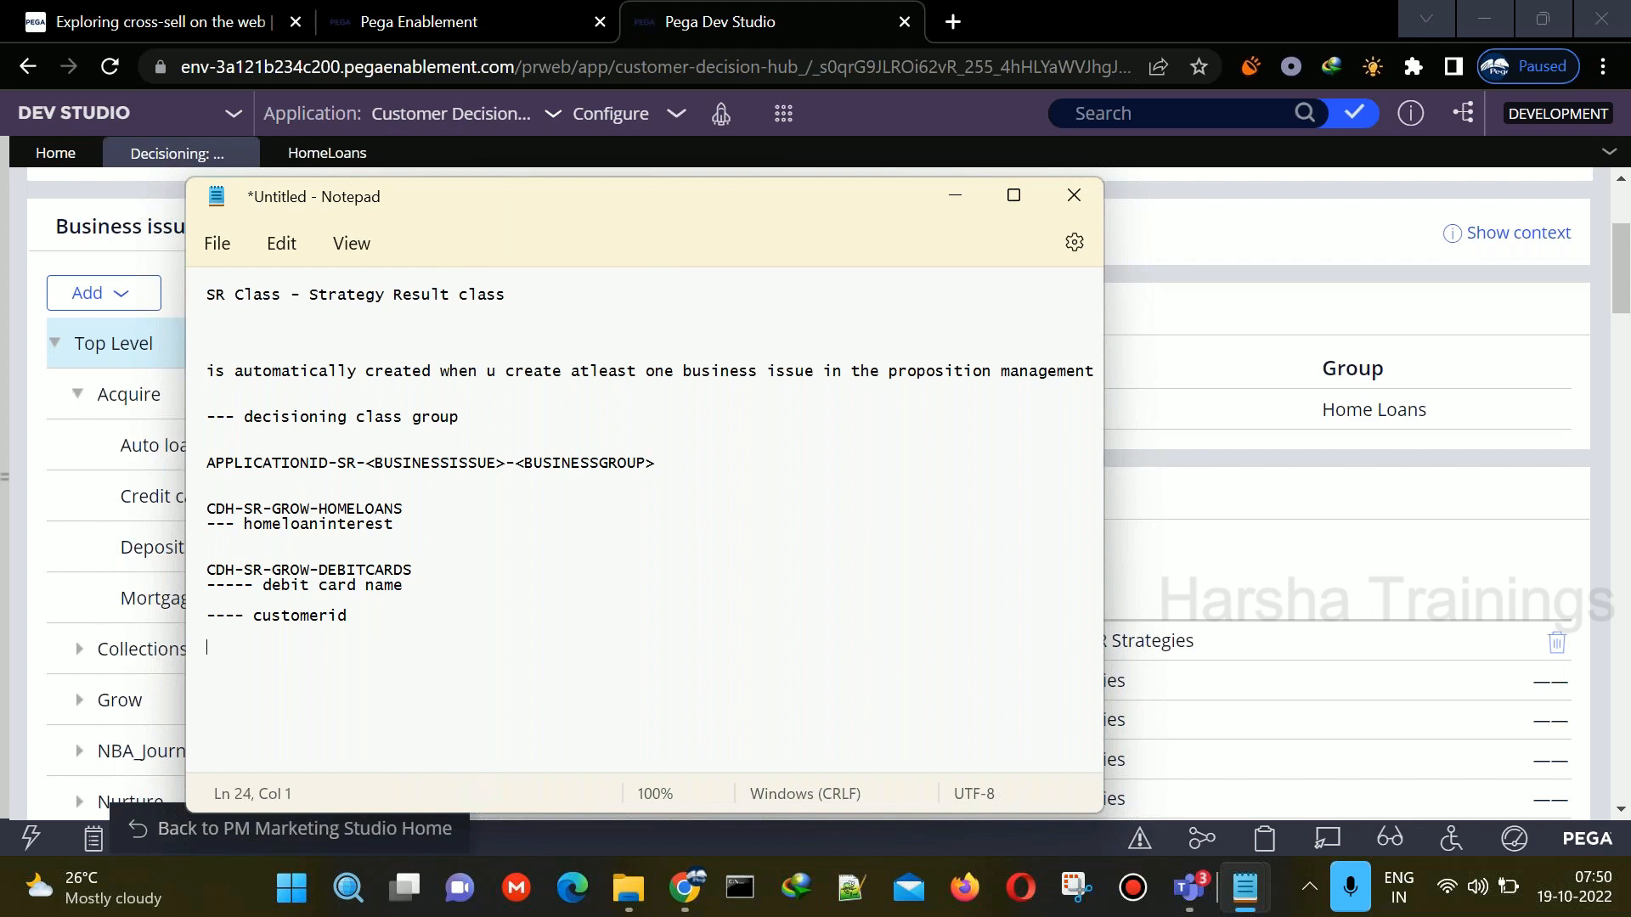
text(Data-pxStrategyResult)
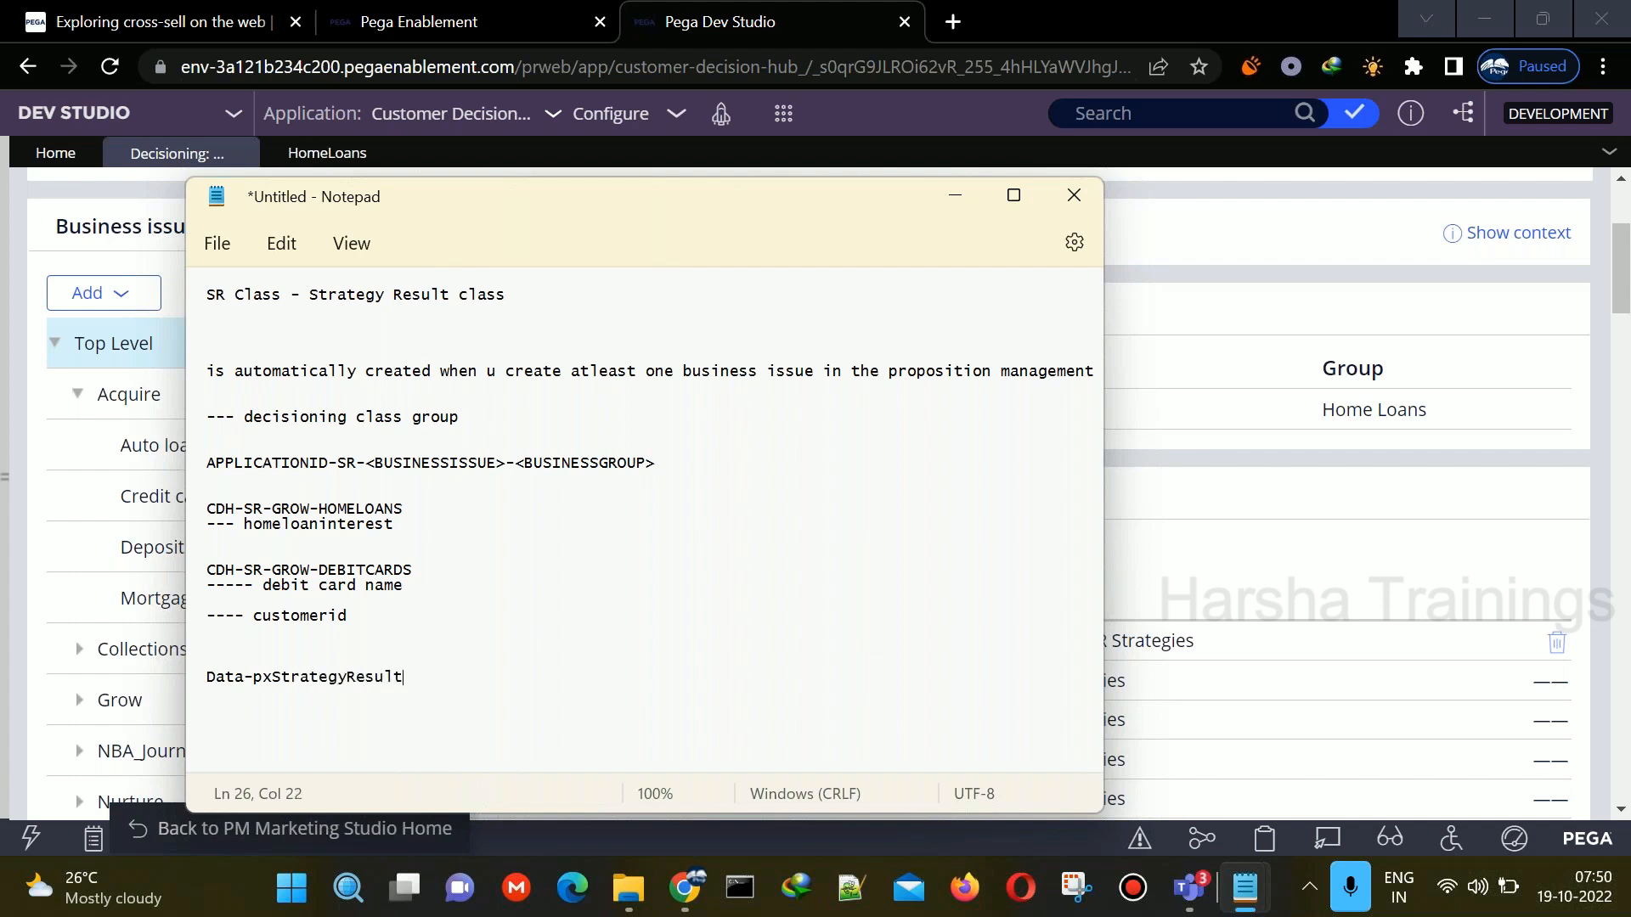
text( == PARENT CLASS FOR ALL SR CLASSES)
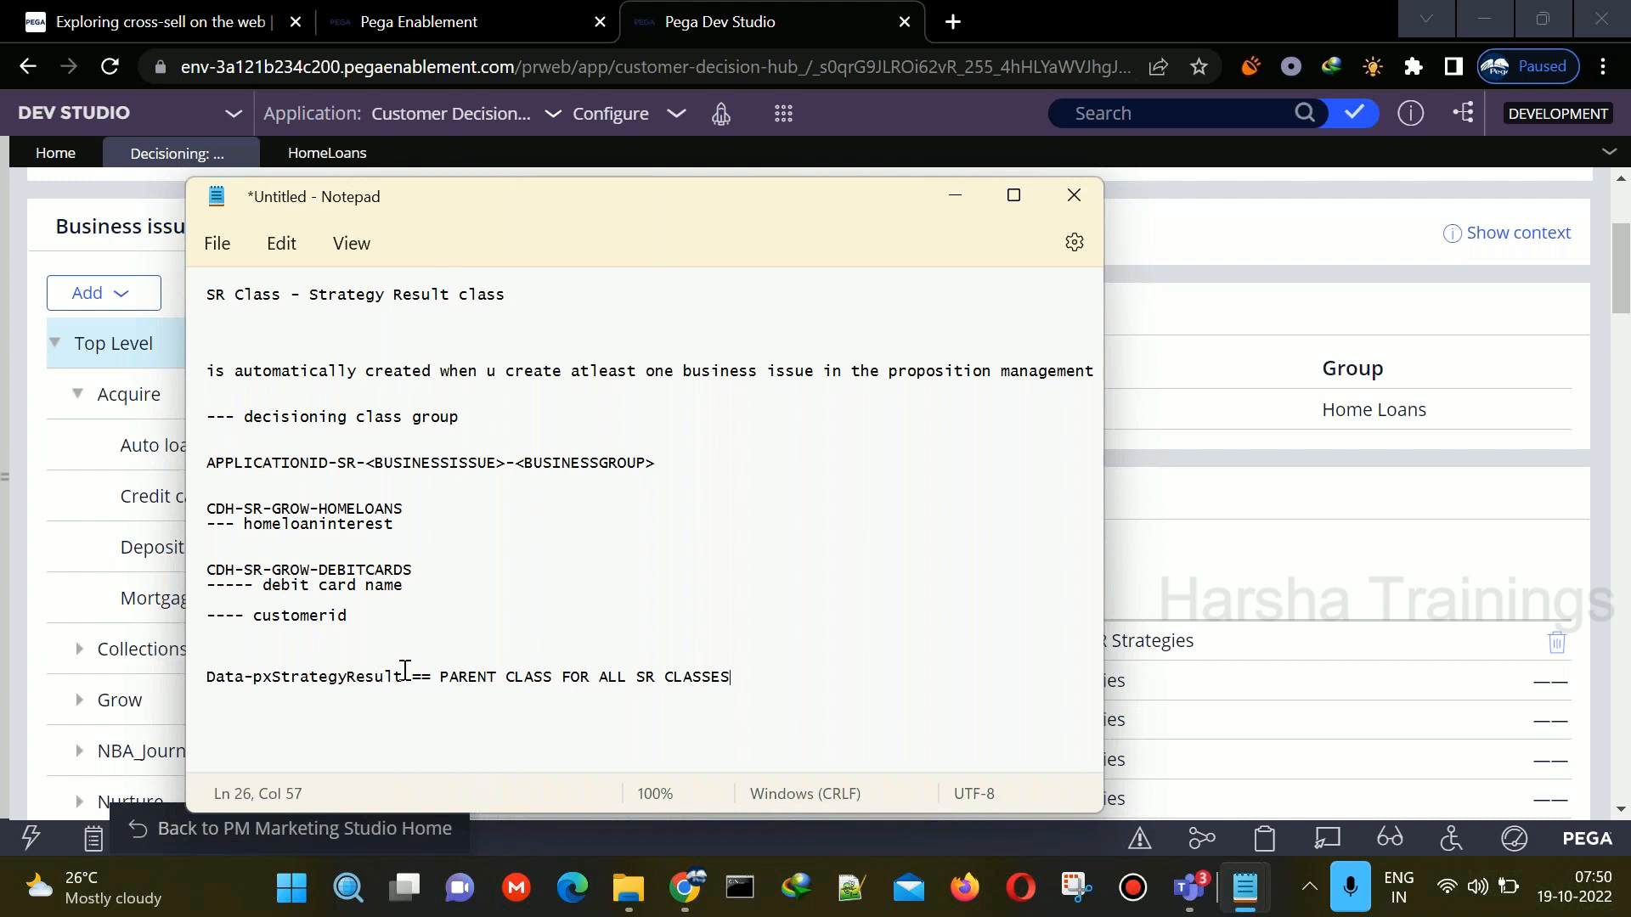
drag(210, 661, 420, 679)
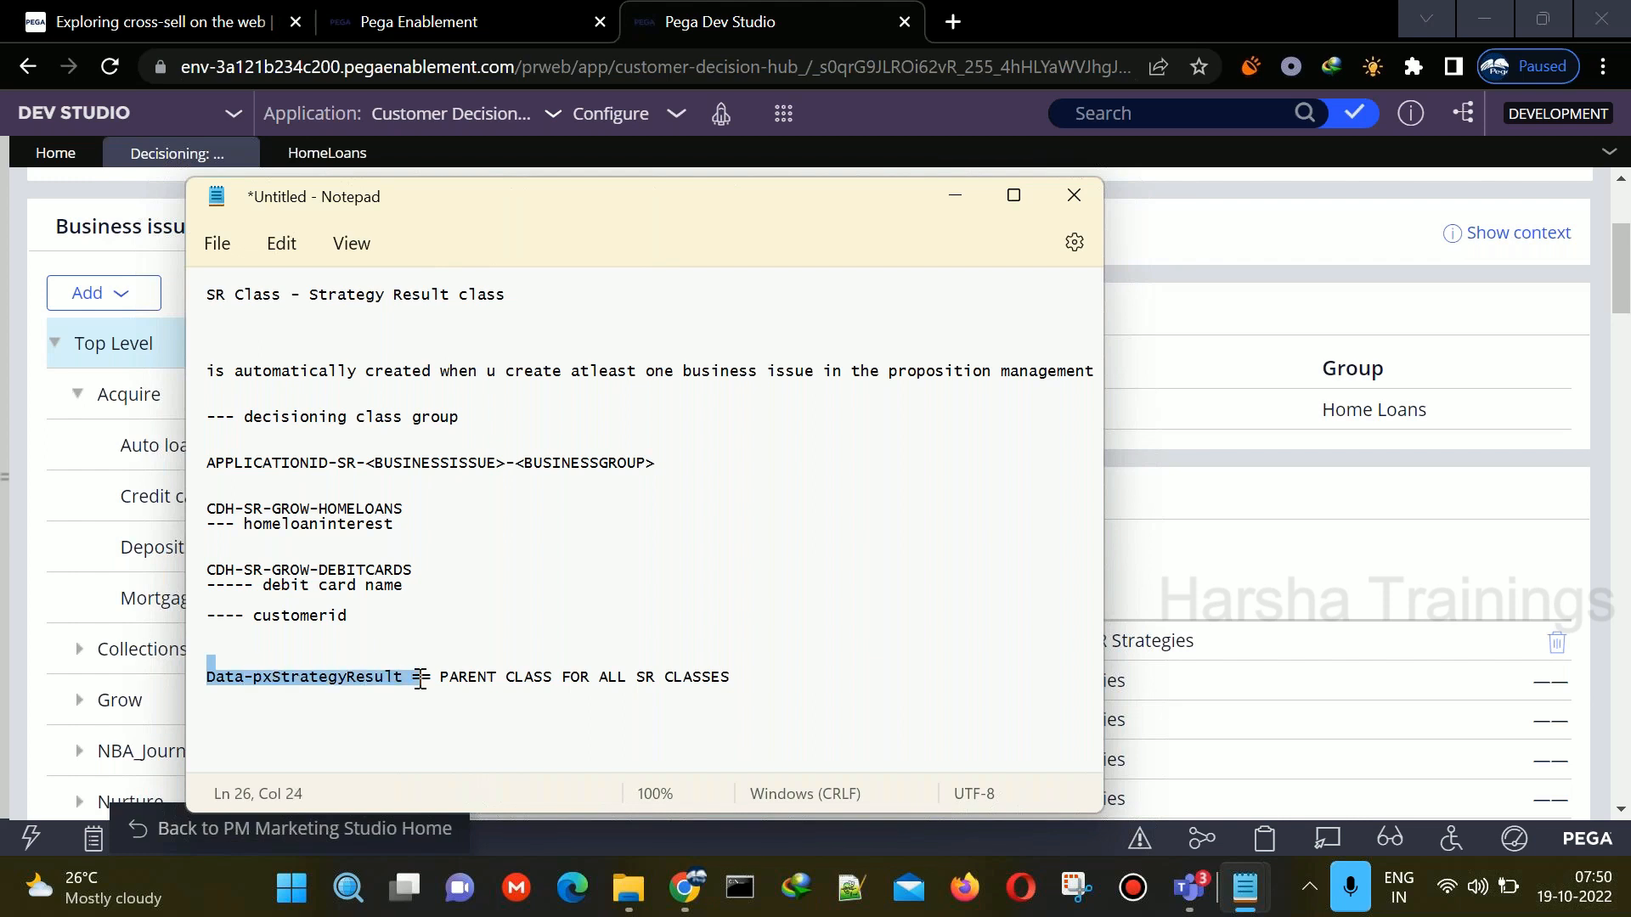
- Switch from the note to Dev Studio and open the form definition of the Home Loans decision data
click(282, 524)
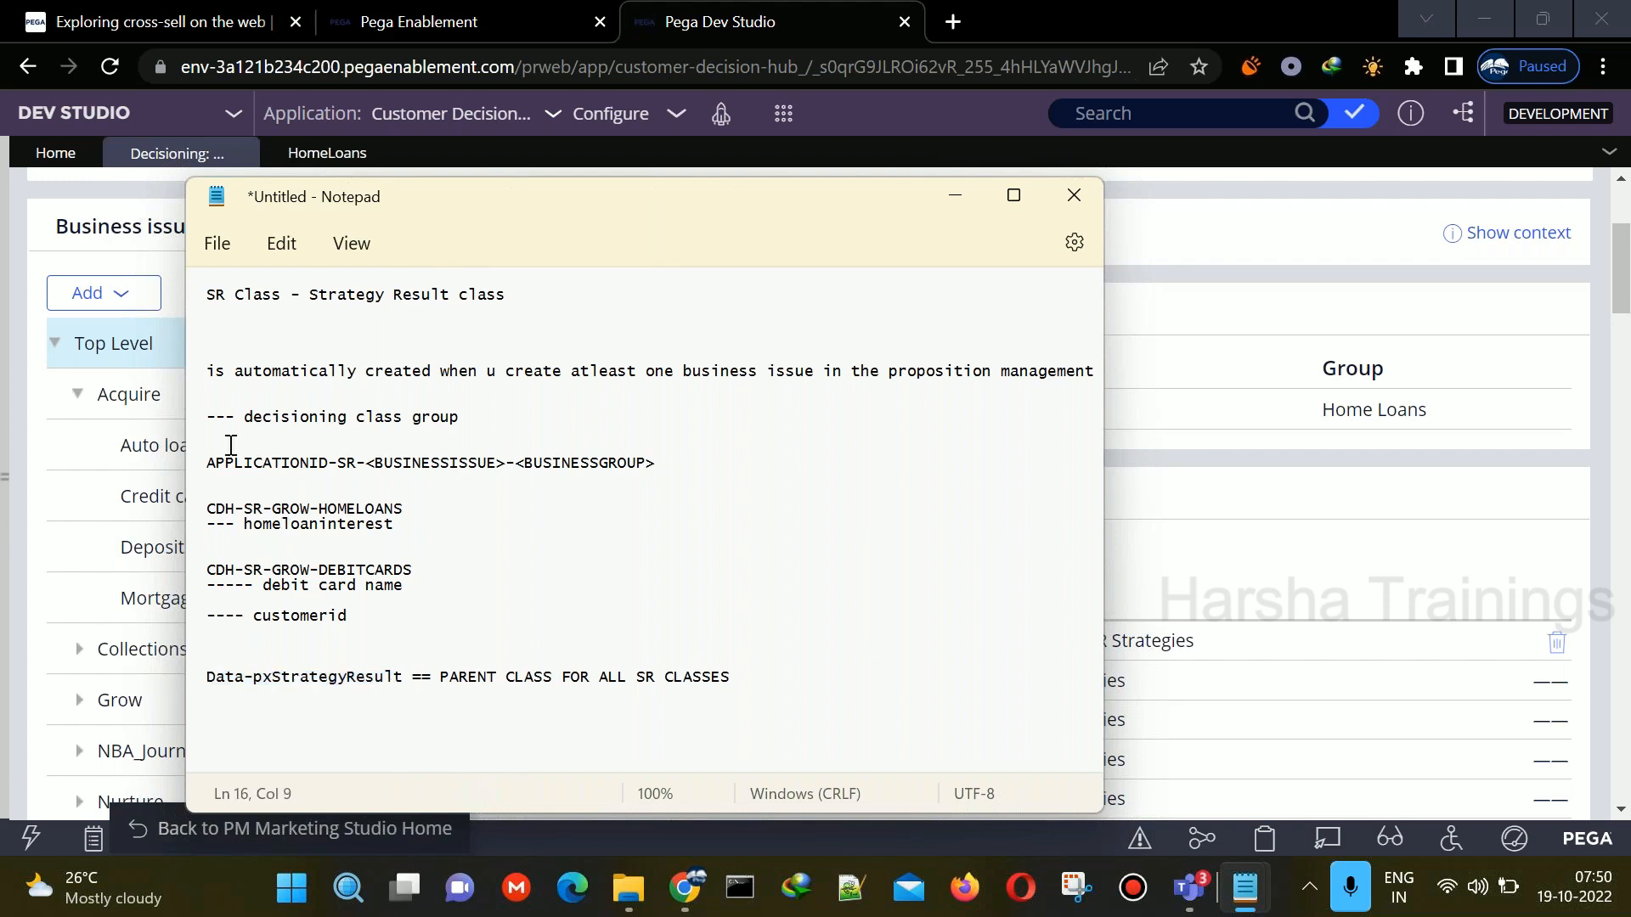
click(1319, 568)
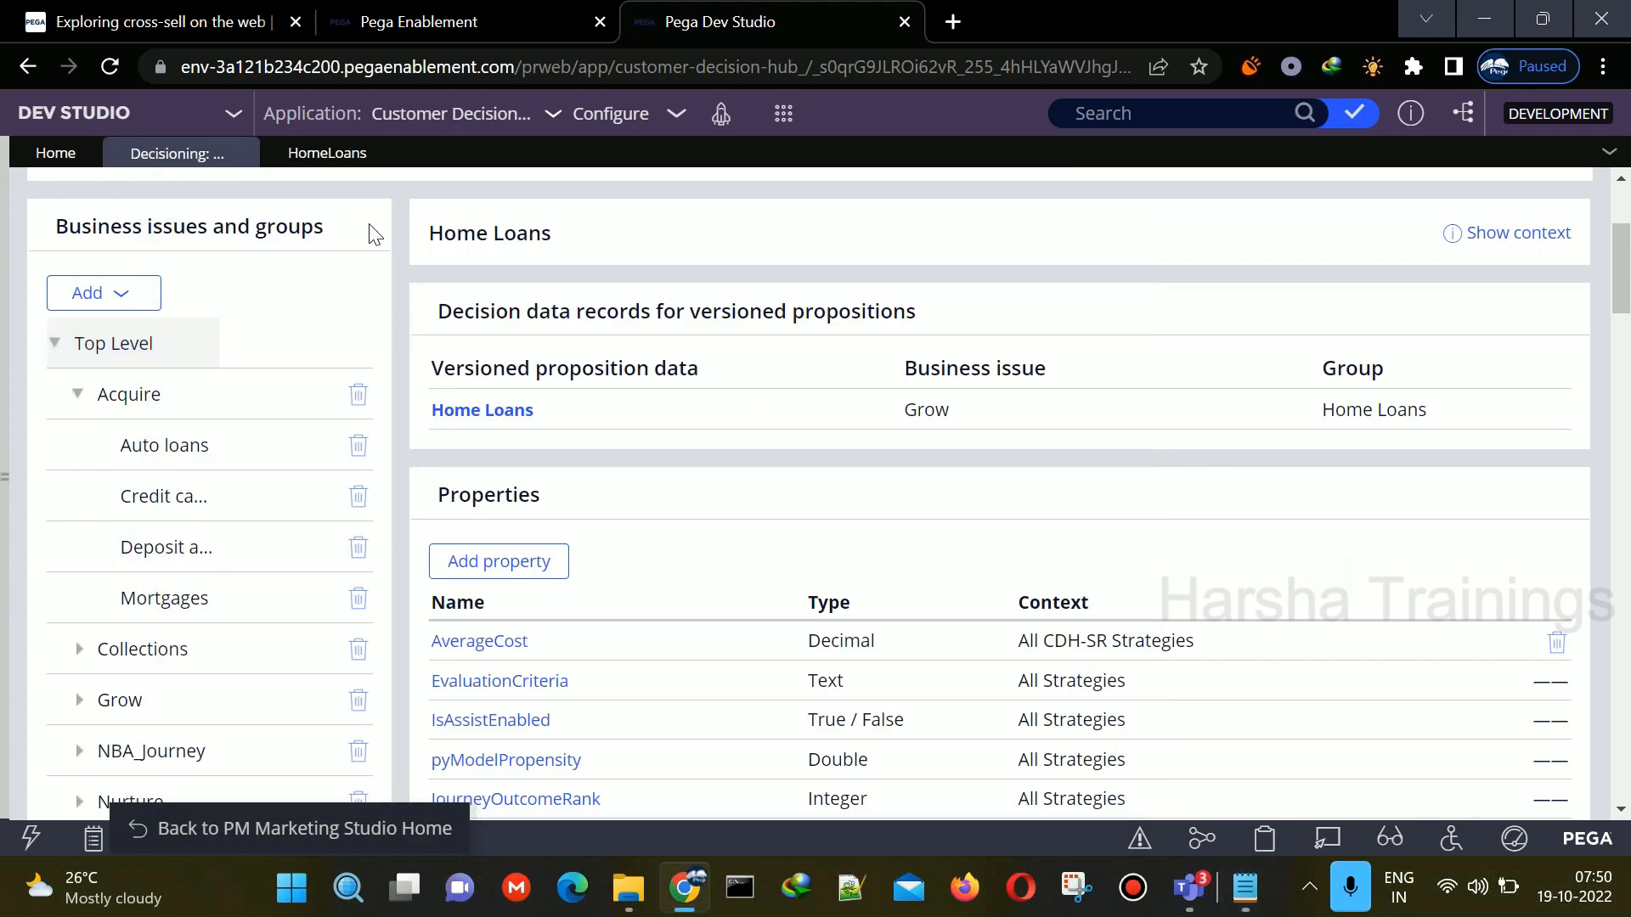
click(331, 155)
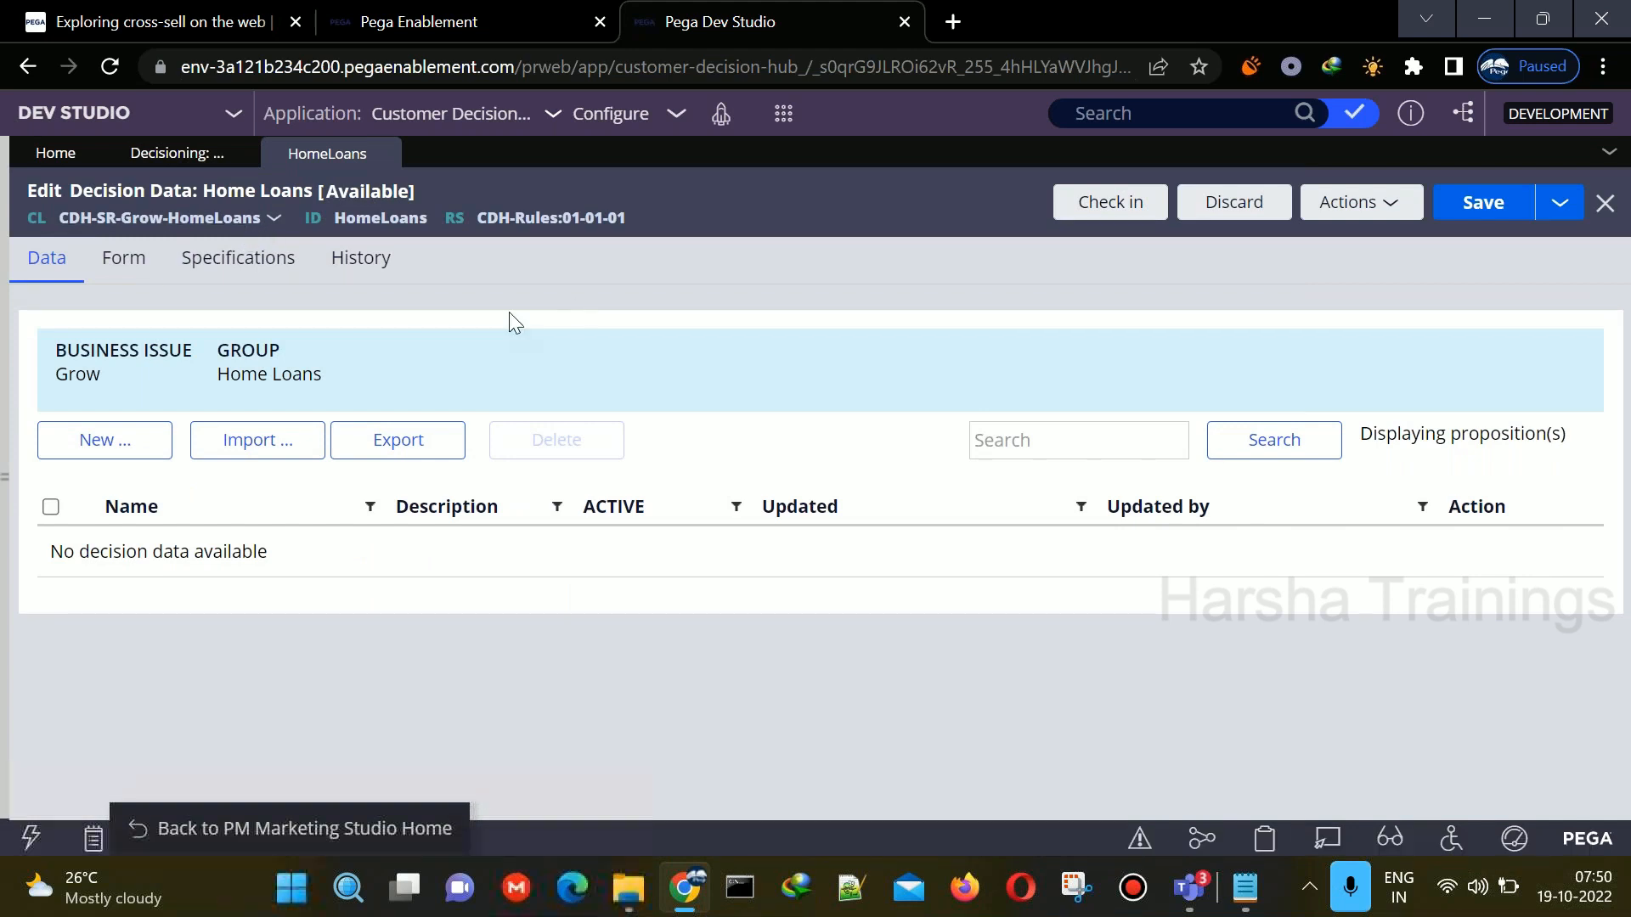
click(255, 285)
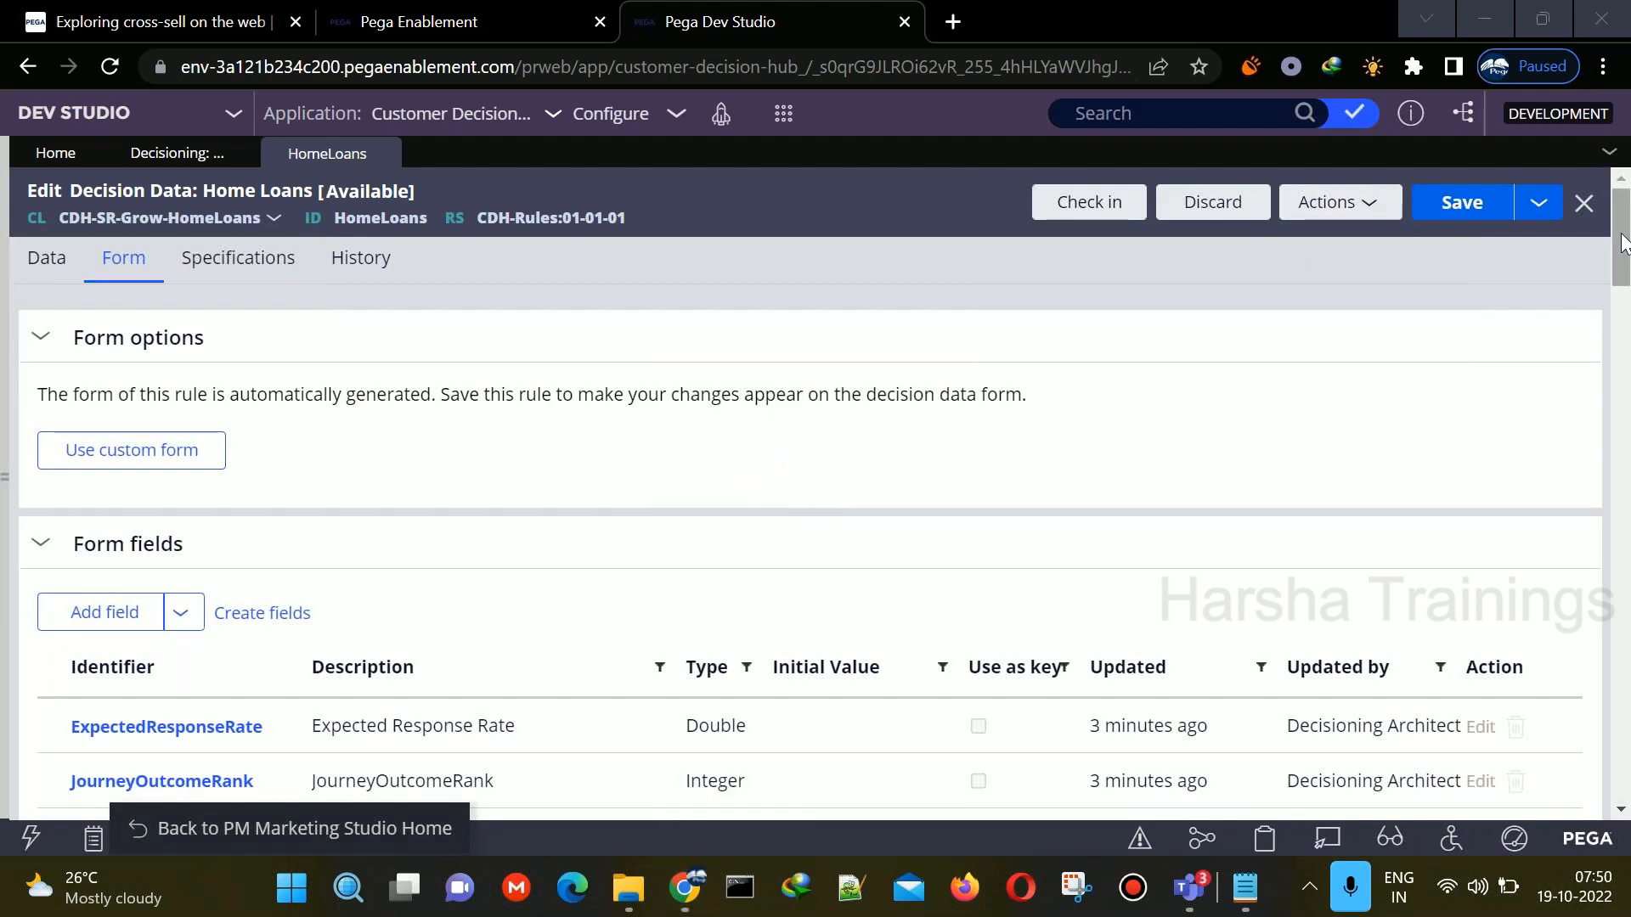
drag(1620, 245, 1551, 259)
click(107, 418)
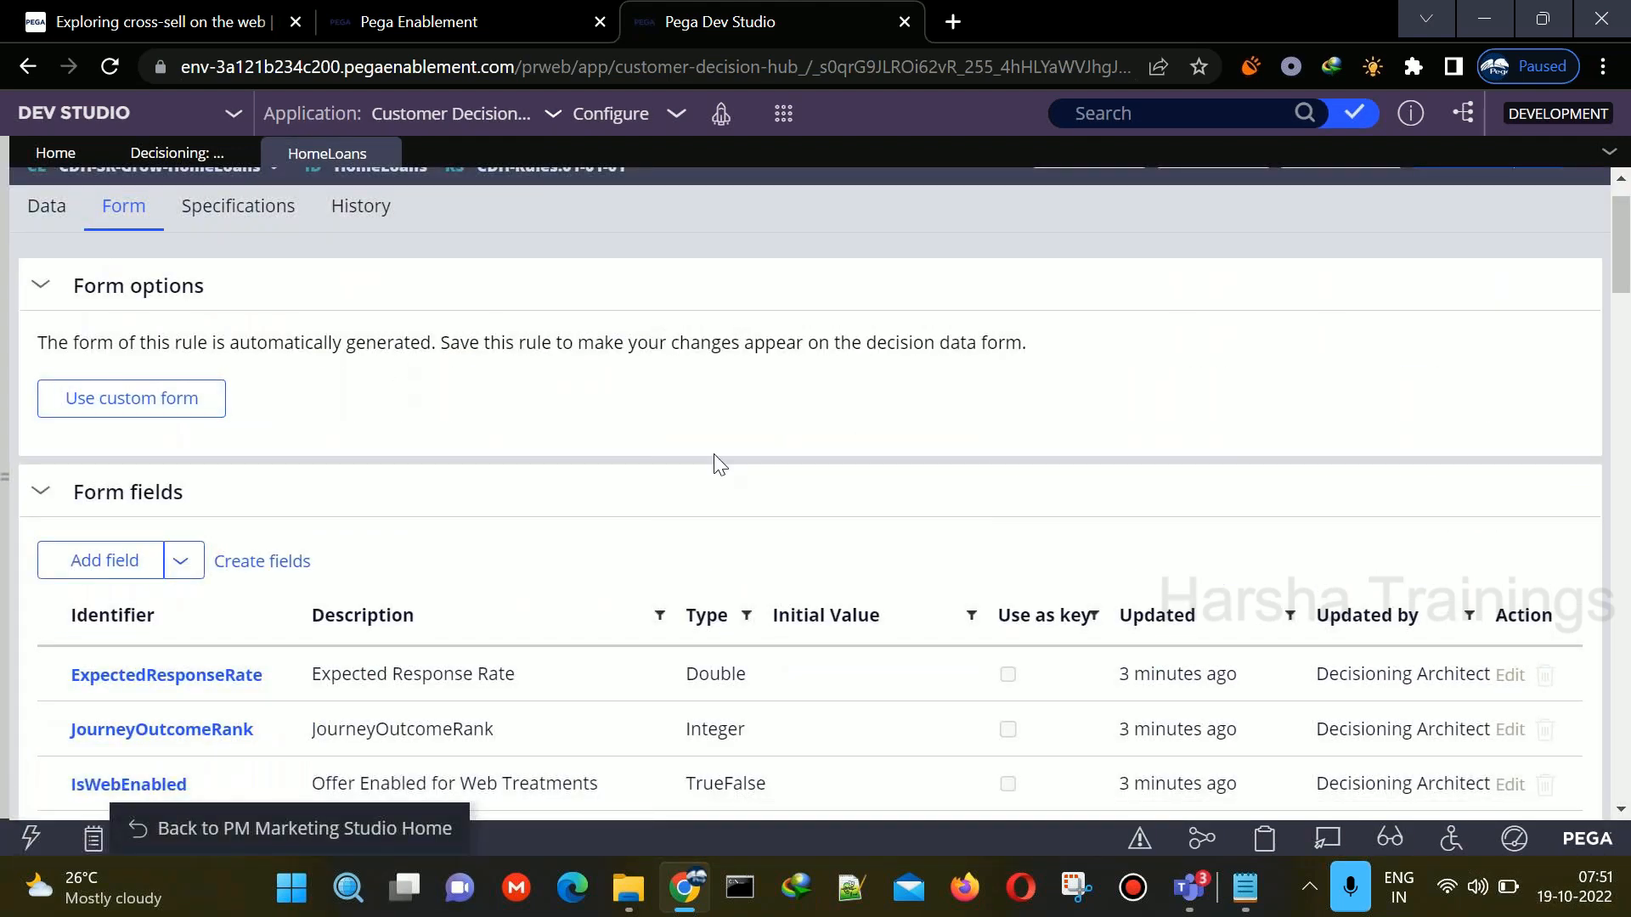
click(1427, 38)
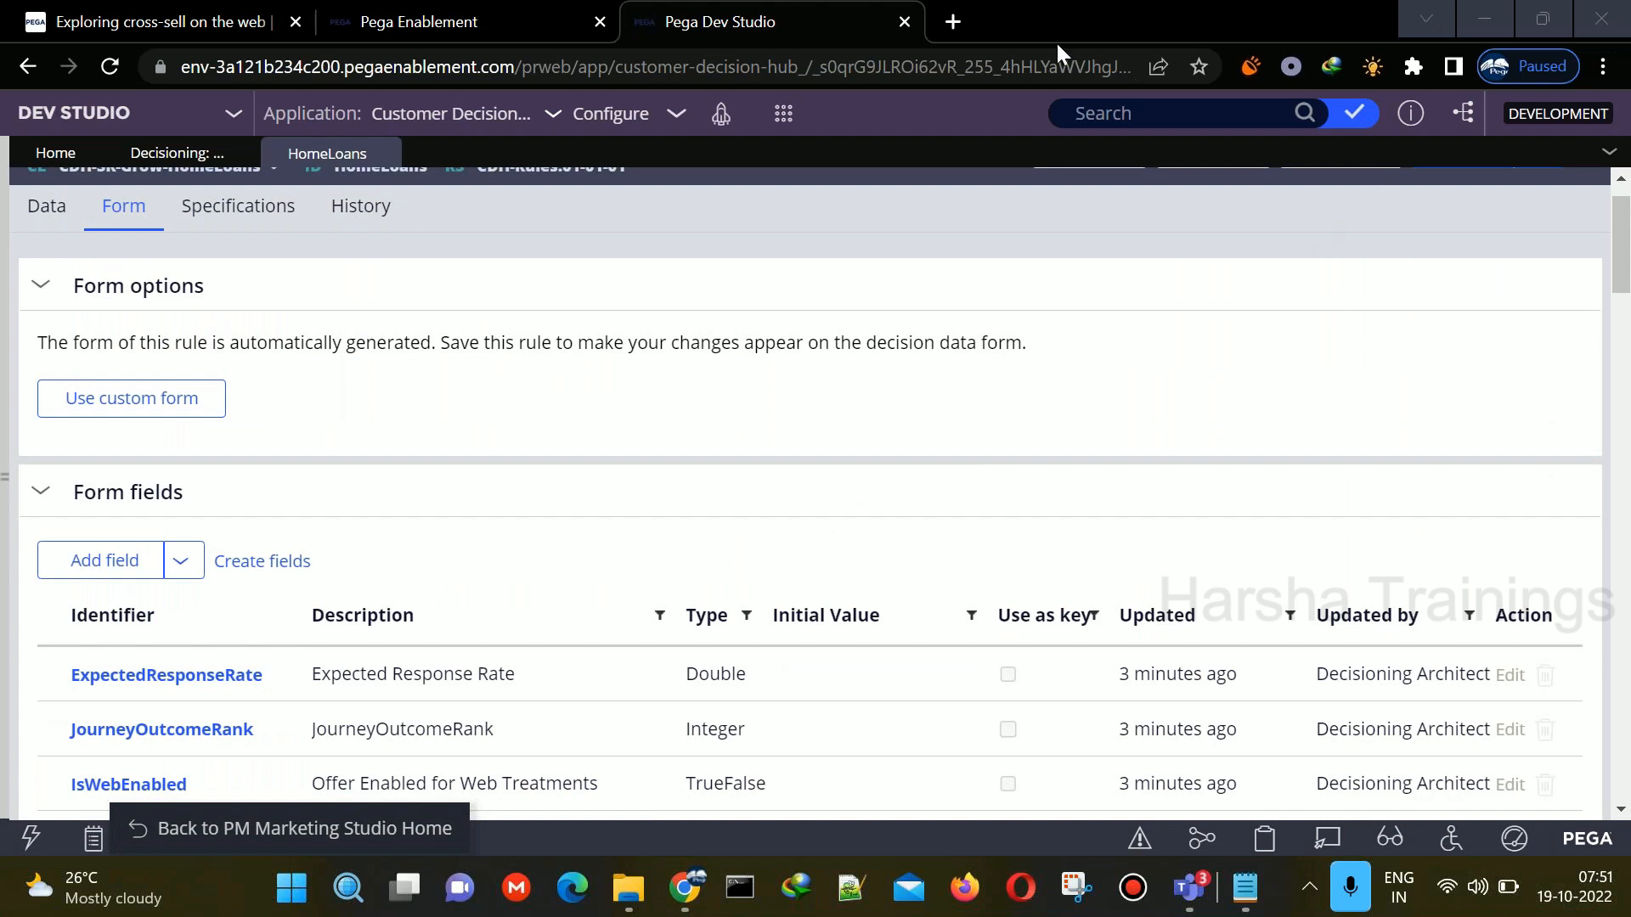
- Add a new form field with the identifier LoanAmount at the end of the form fields list
drag(1620, 265, 1625, 695)
text(Loan)
text(Amount)
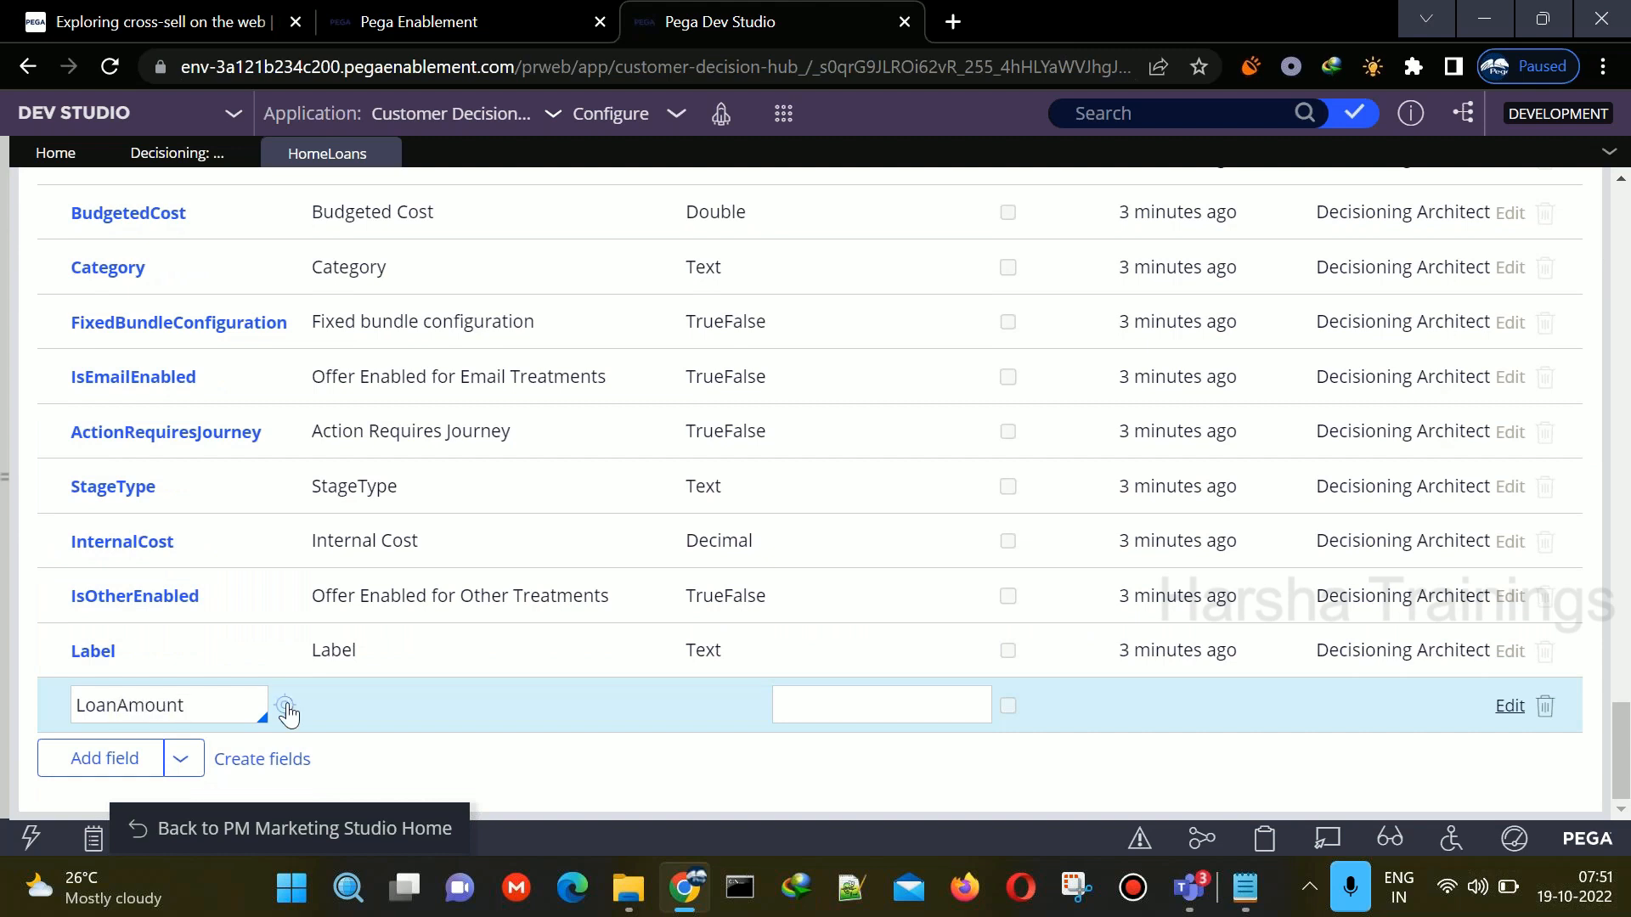
- Create the LoanAmount property in class CDH-SR-Grow-HomeLoans, ruleset CDH-Artifacts 01-01-01, and save it as a text property
click(286, 708)
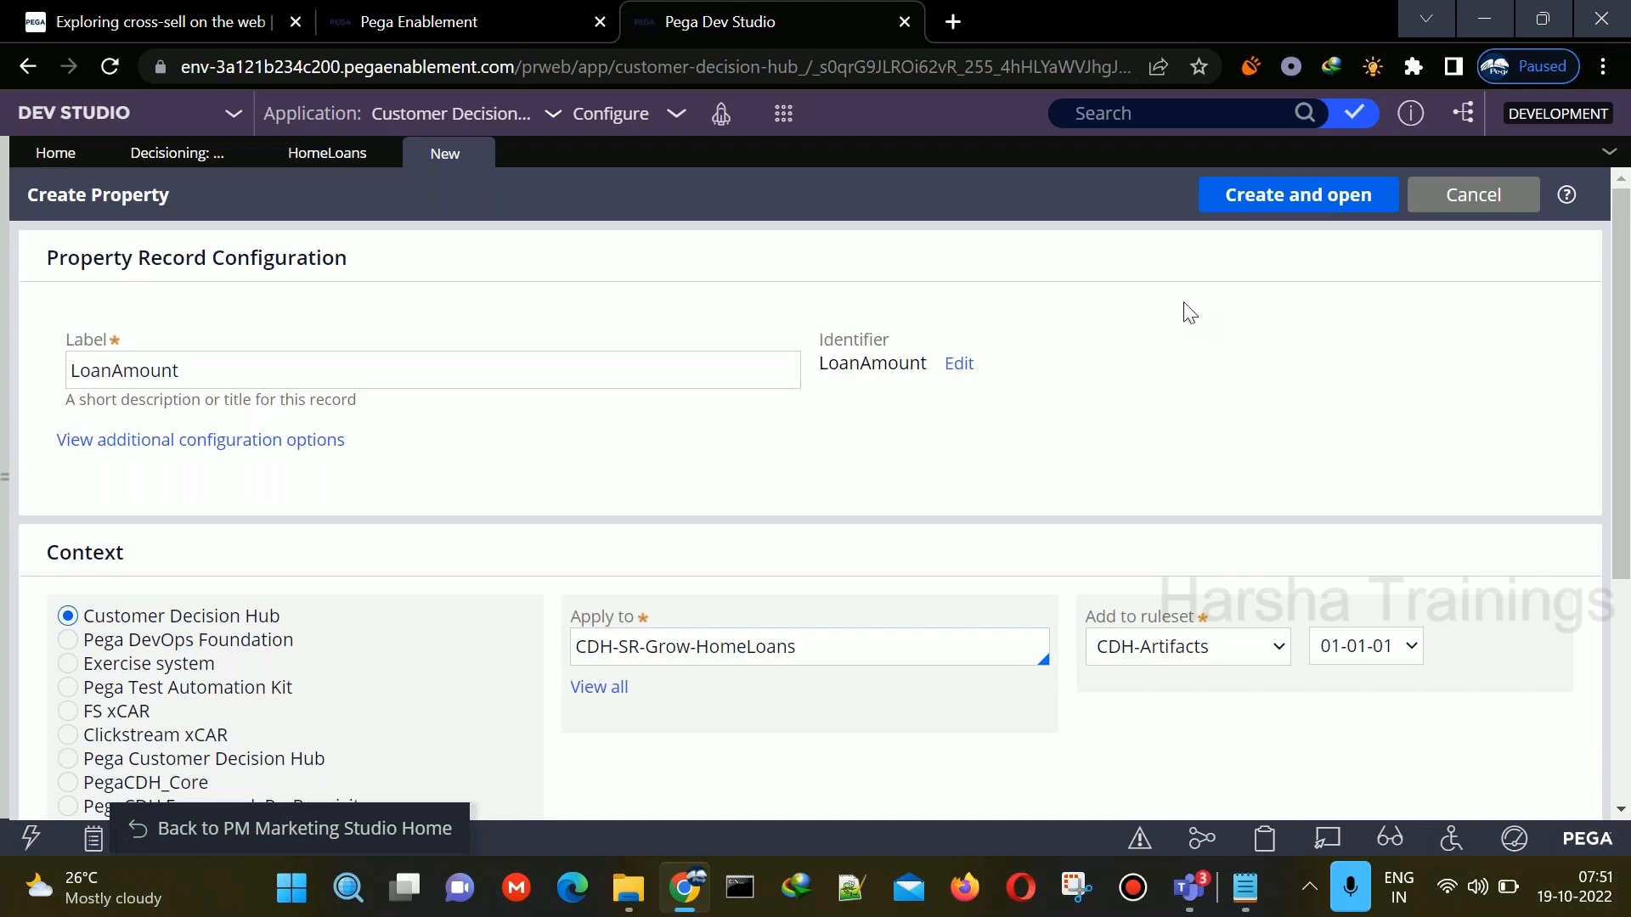
click(1312, 210)
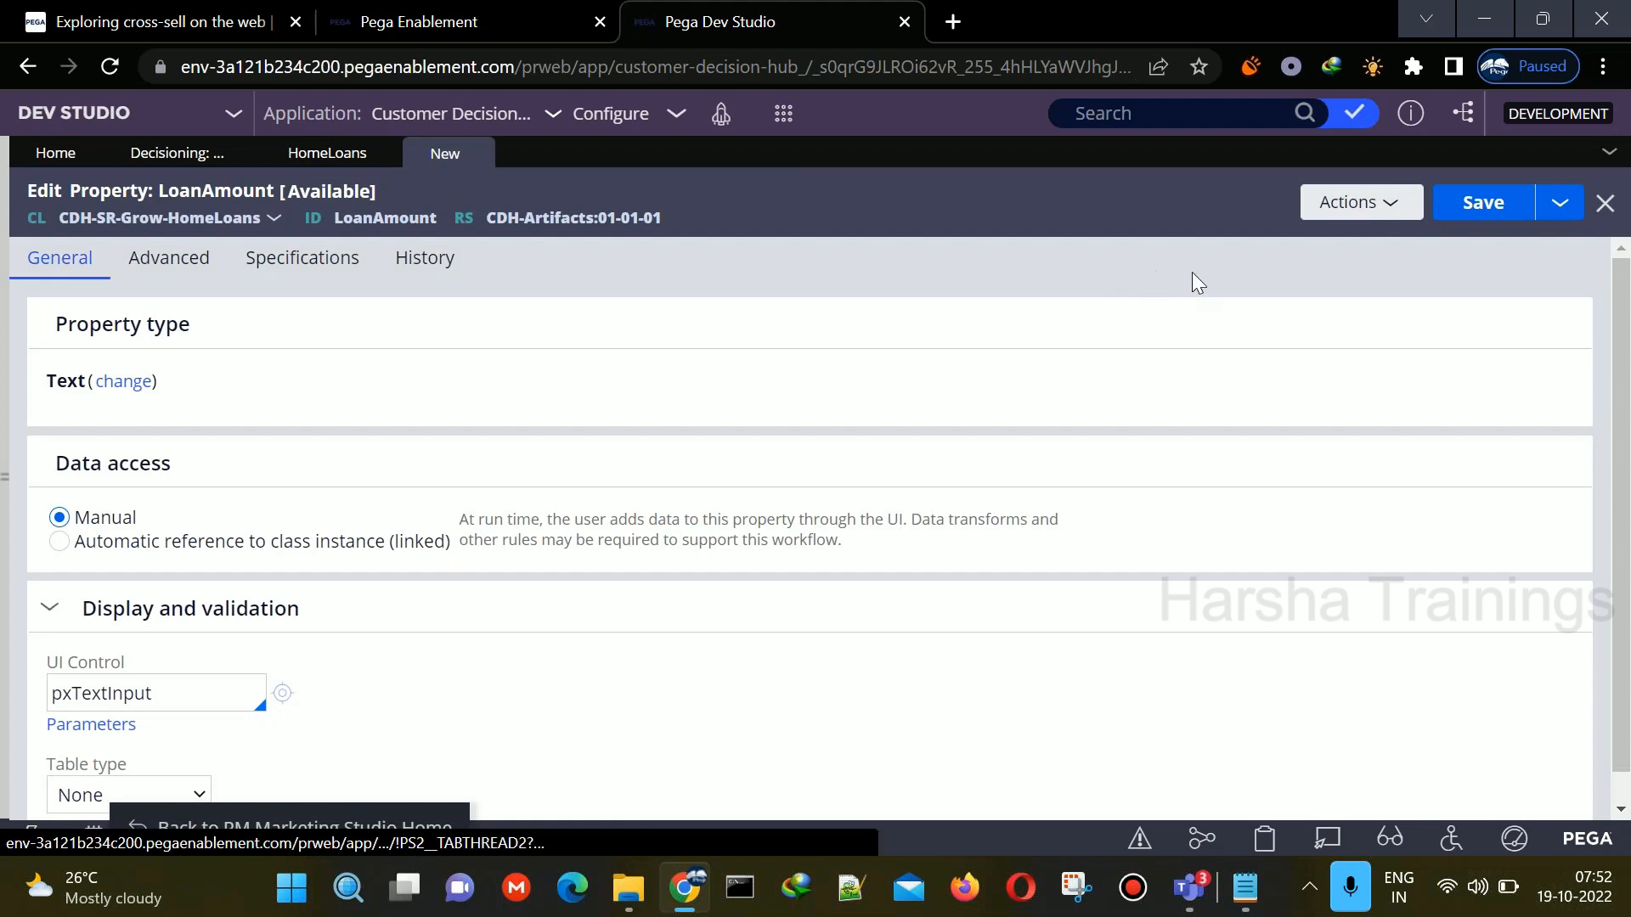
click(1500, 208)
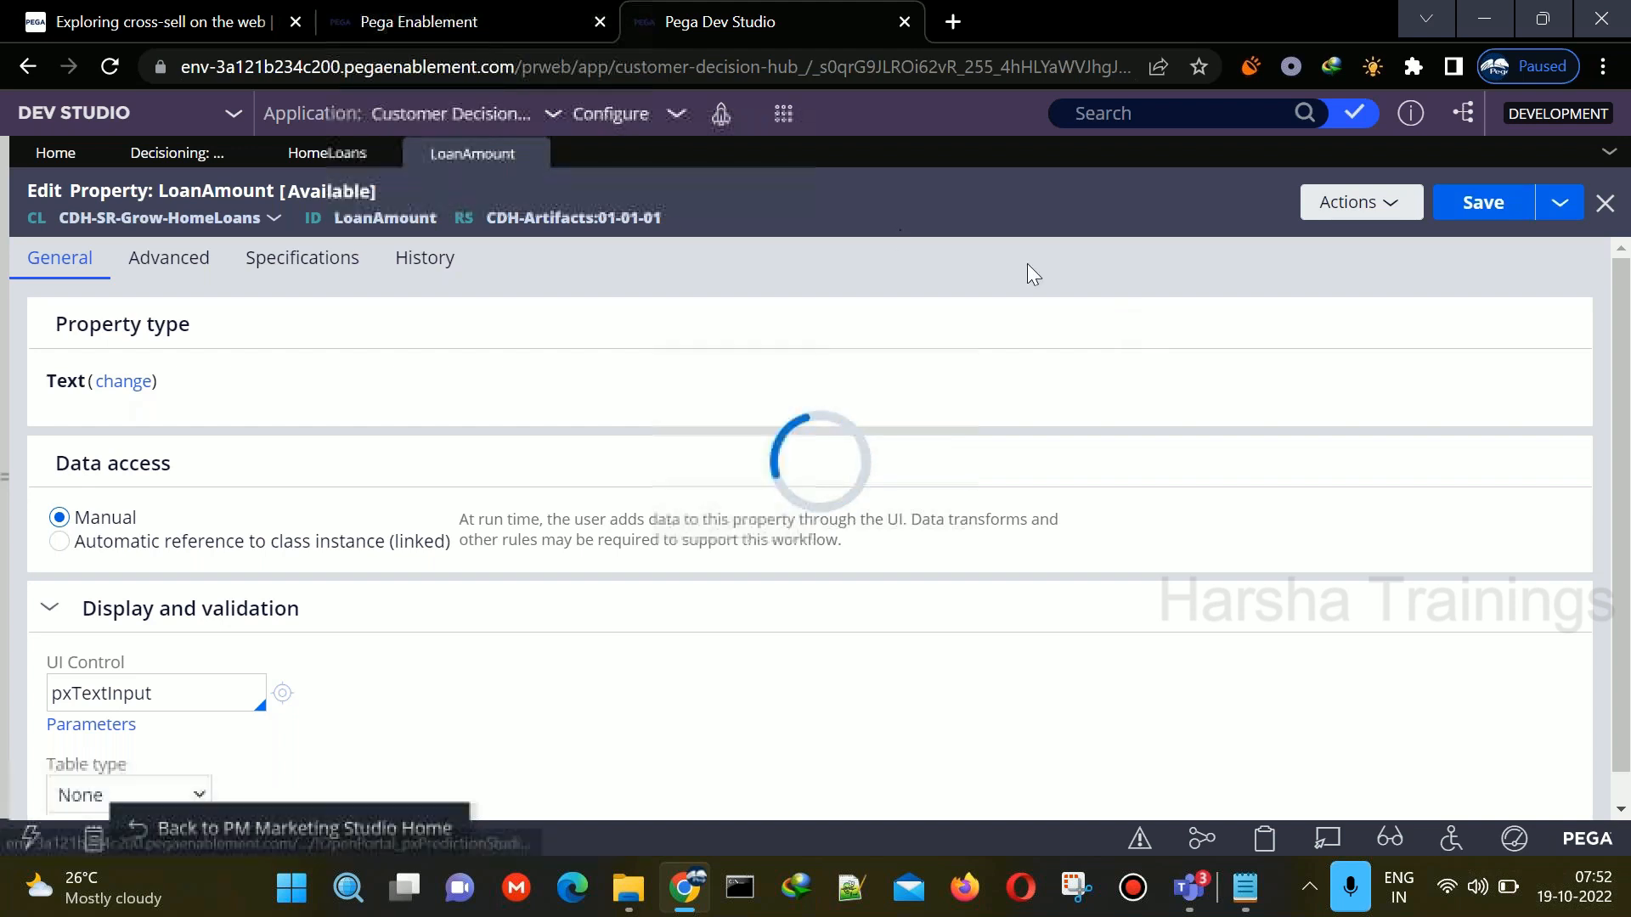
- Save the LoanAmount property as a new property labelled MonthlyEMI in the same class and ruleset
click(1094, 202)
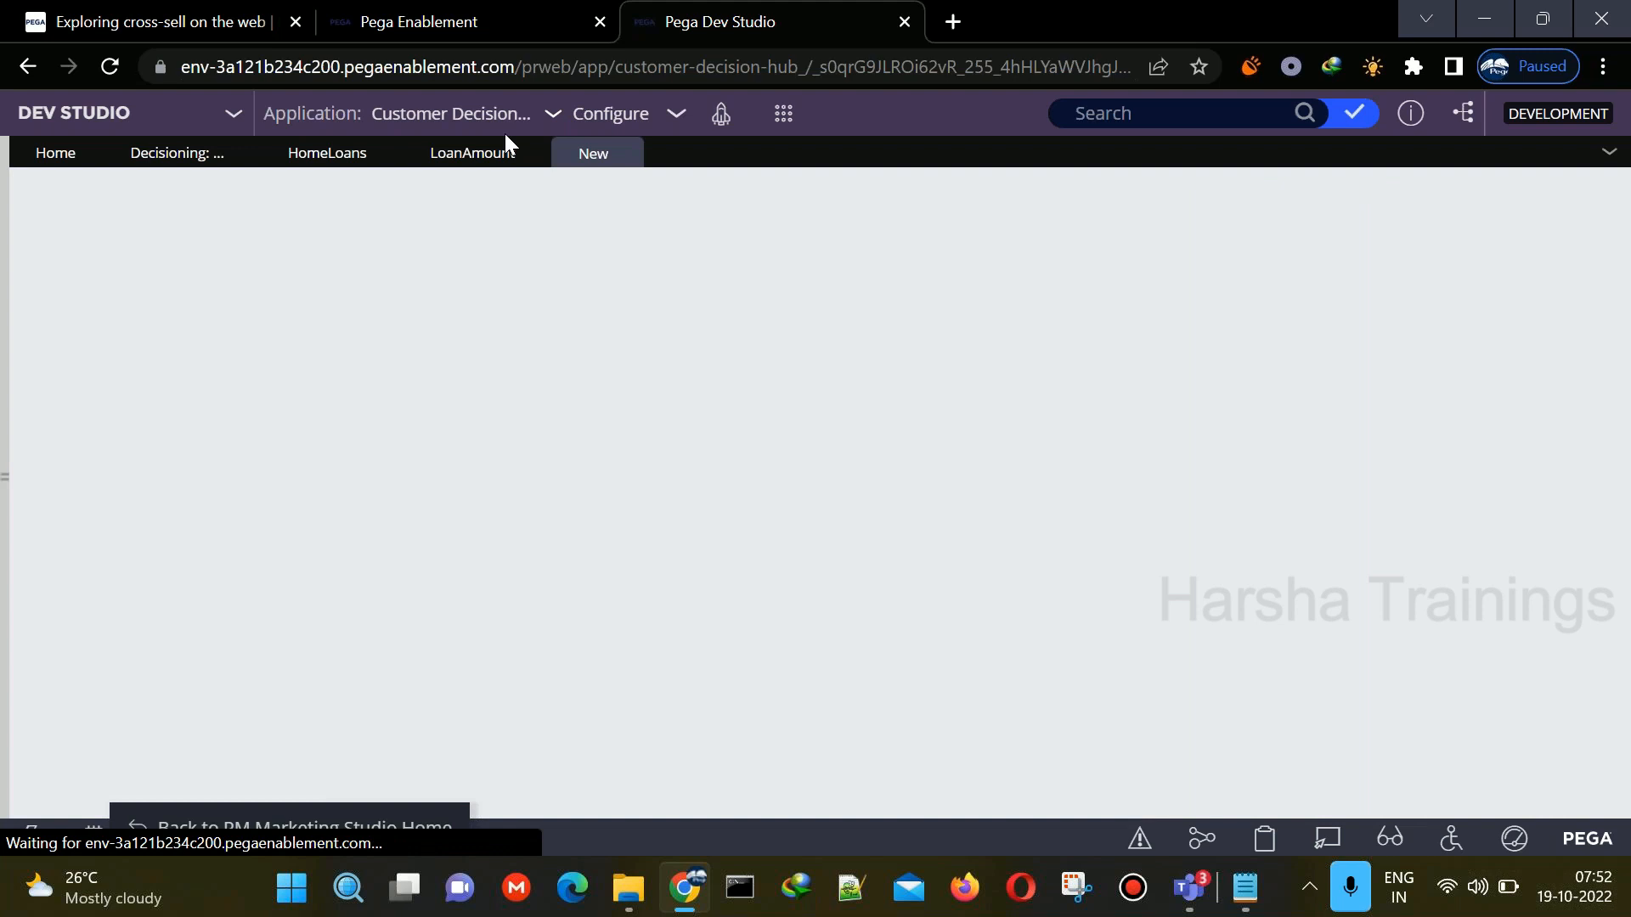
click(473, 154)
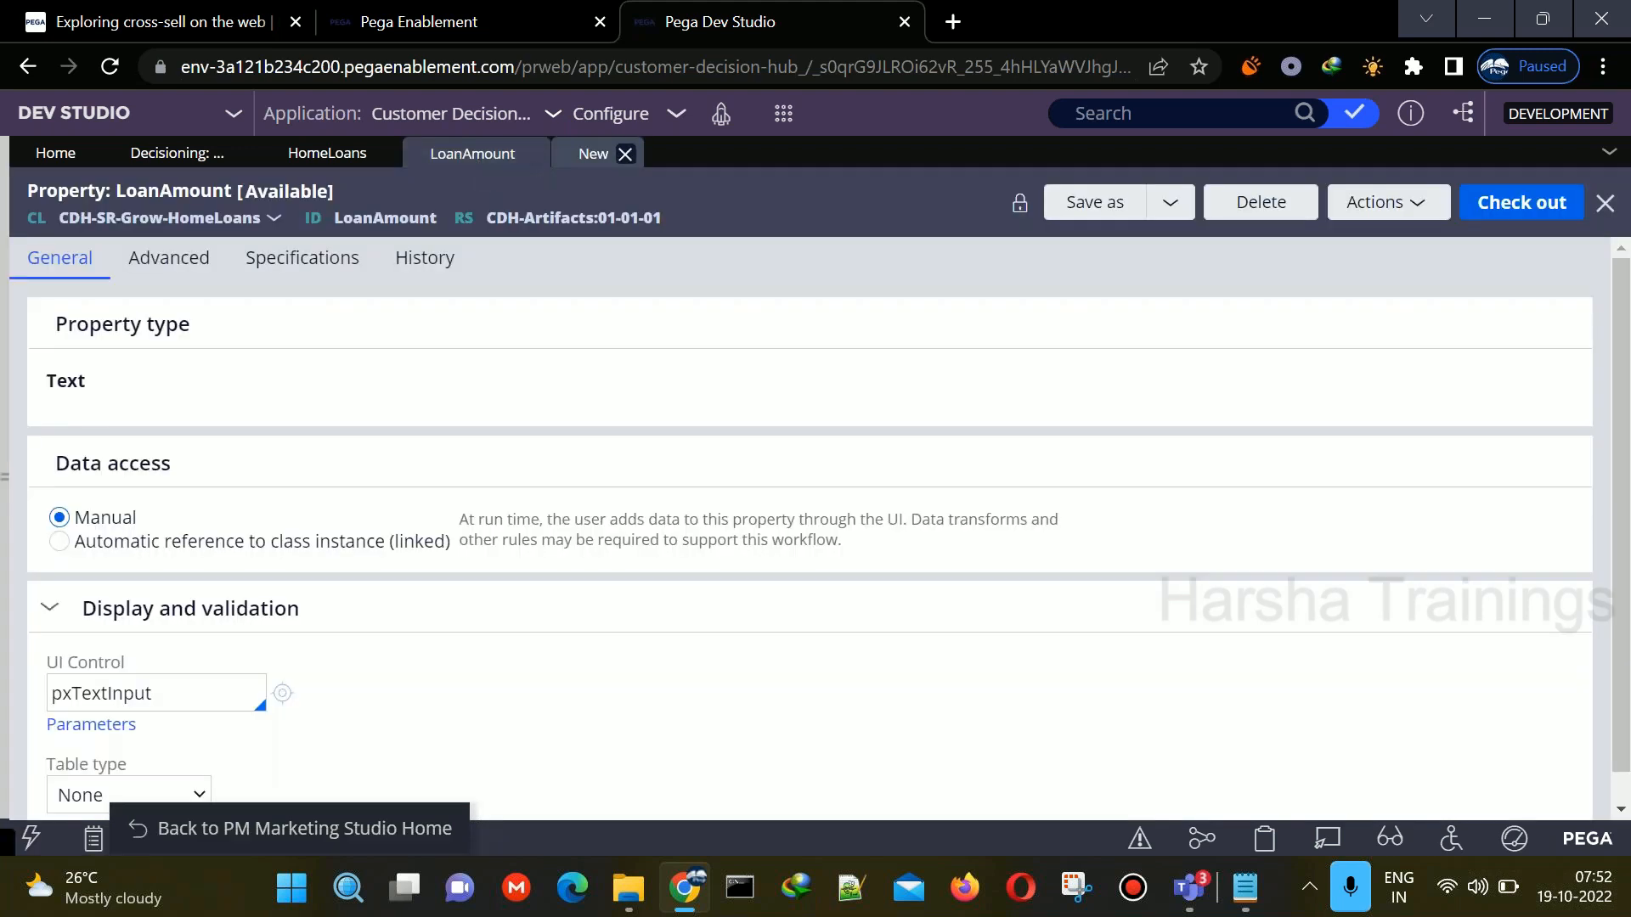
click(593, 153)
key(ctrl+a)
text(MonthlyEMI)
click(604, 470)
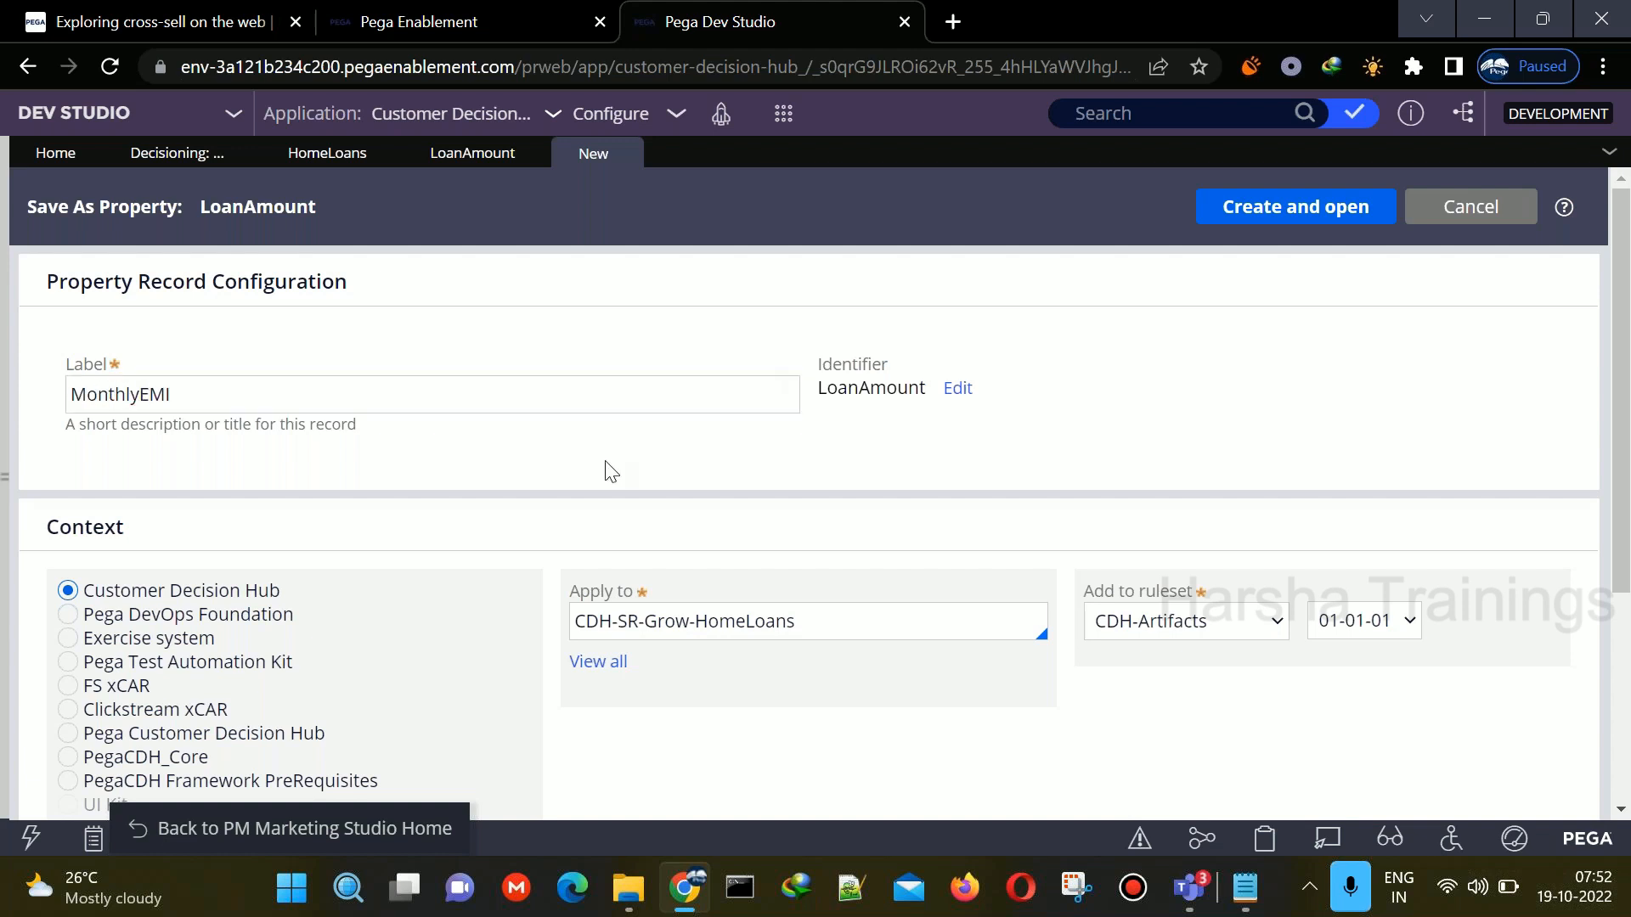
click(1265, 213)
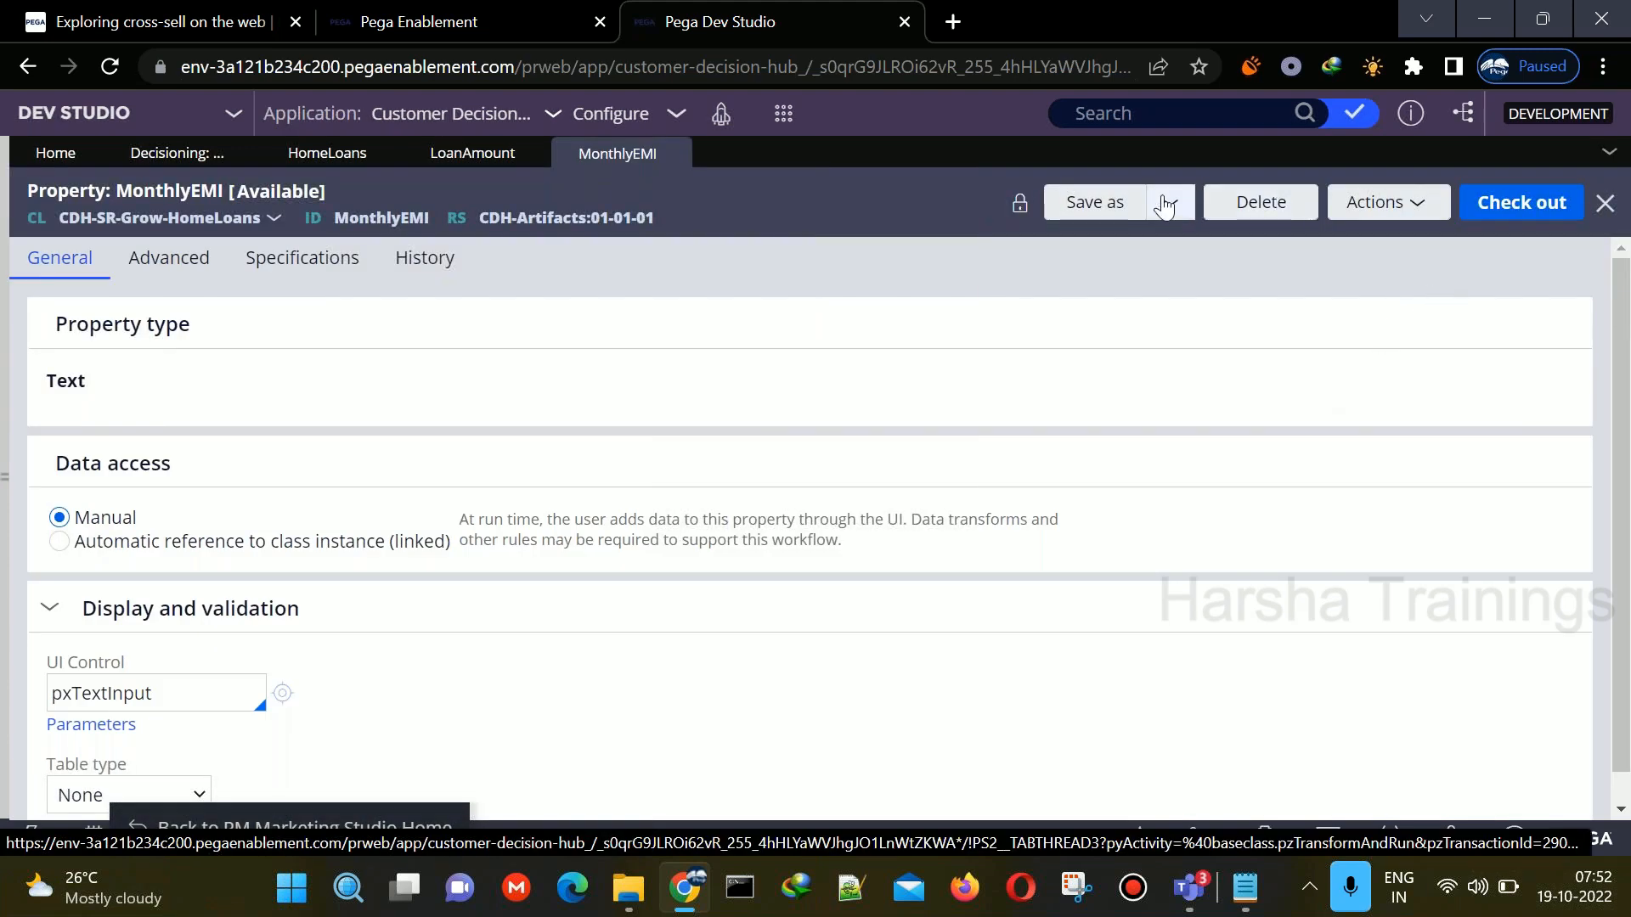
- Save the MonthlyEMI property as a new property labelled LoanTenure in class CDH-SR-Grow-HomeLoans
click(1116, 206)
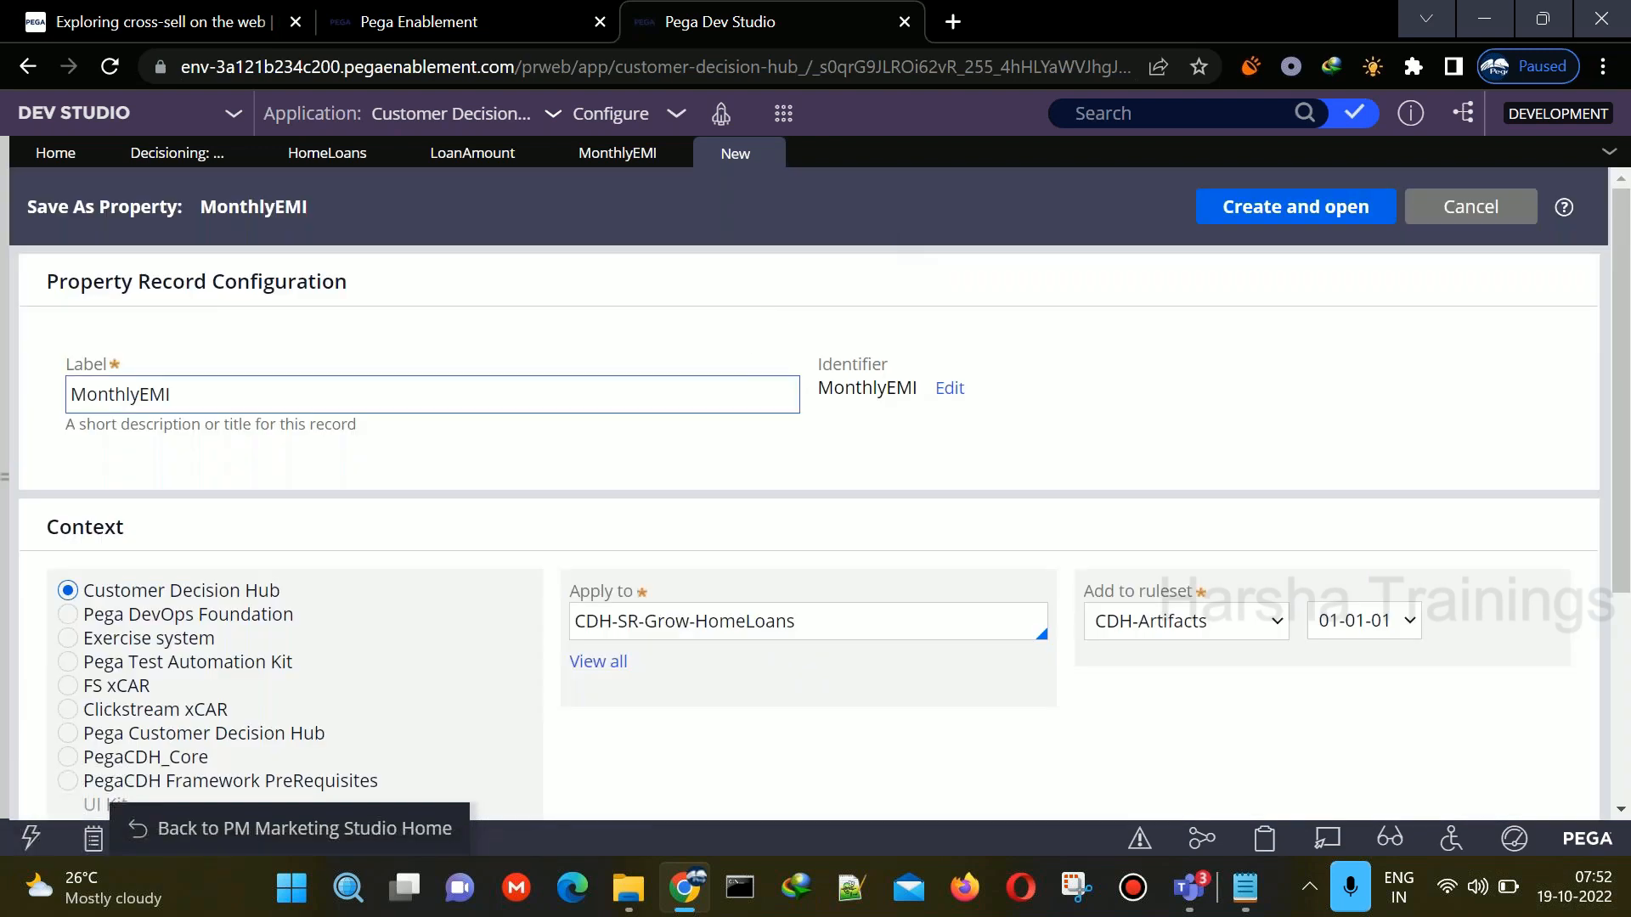
text(LoanTenure)
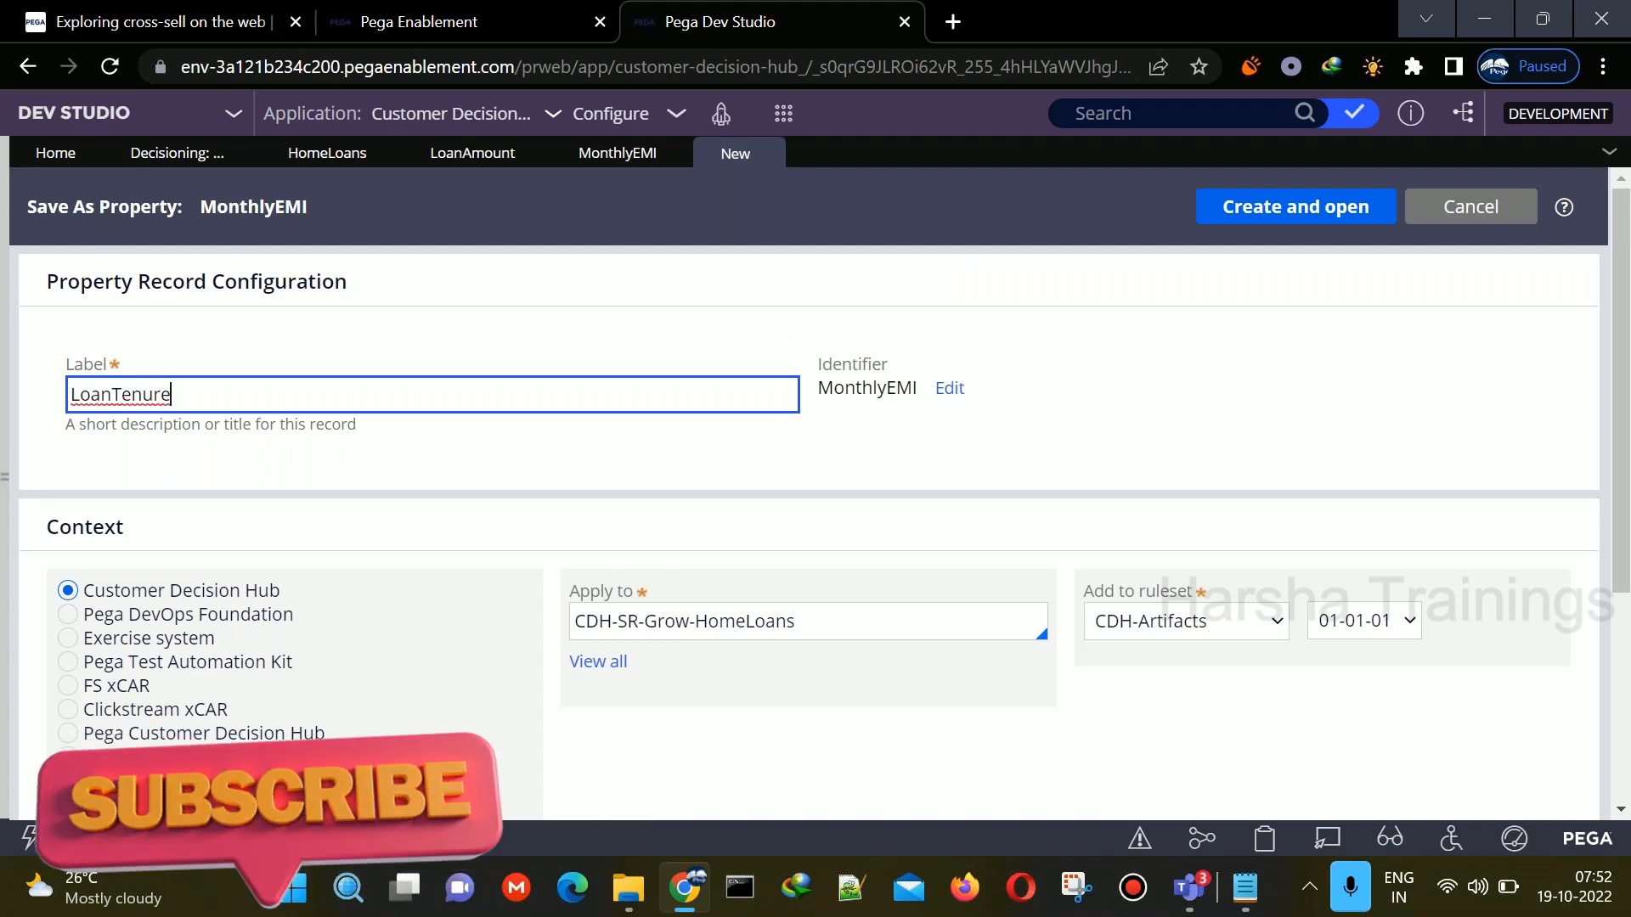
drag(630, 621, 813, 630)
click(668, 622)
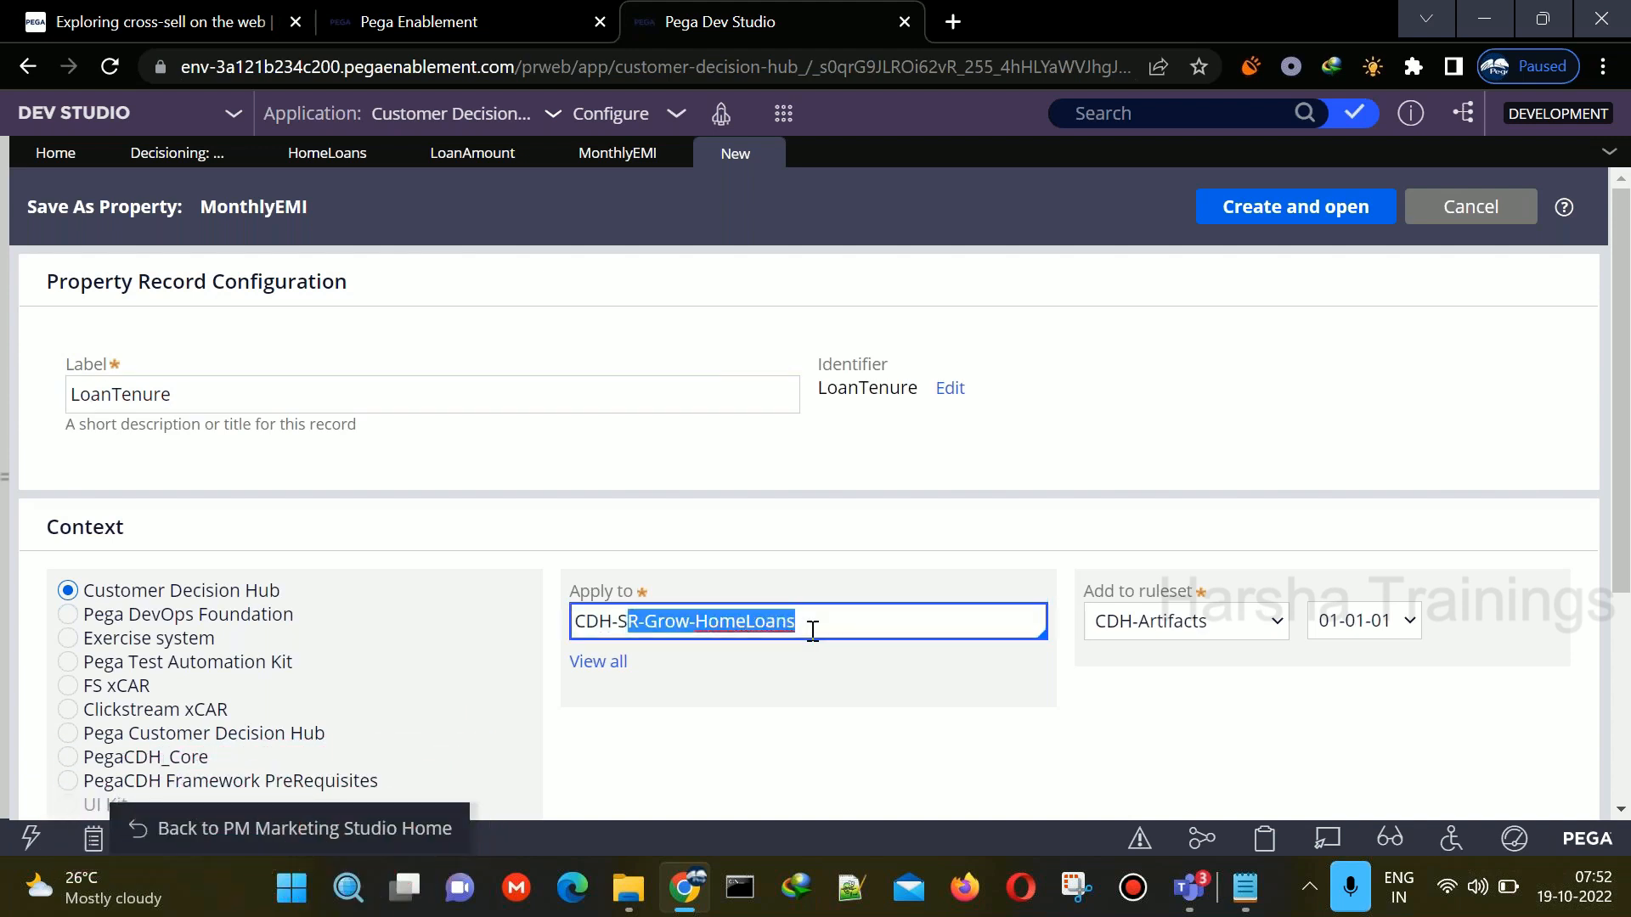
click(898, 538)
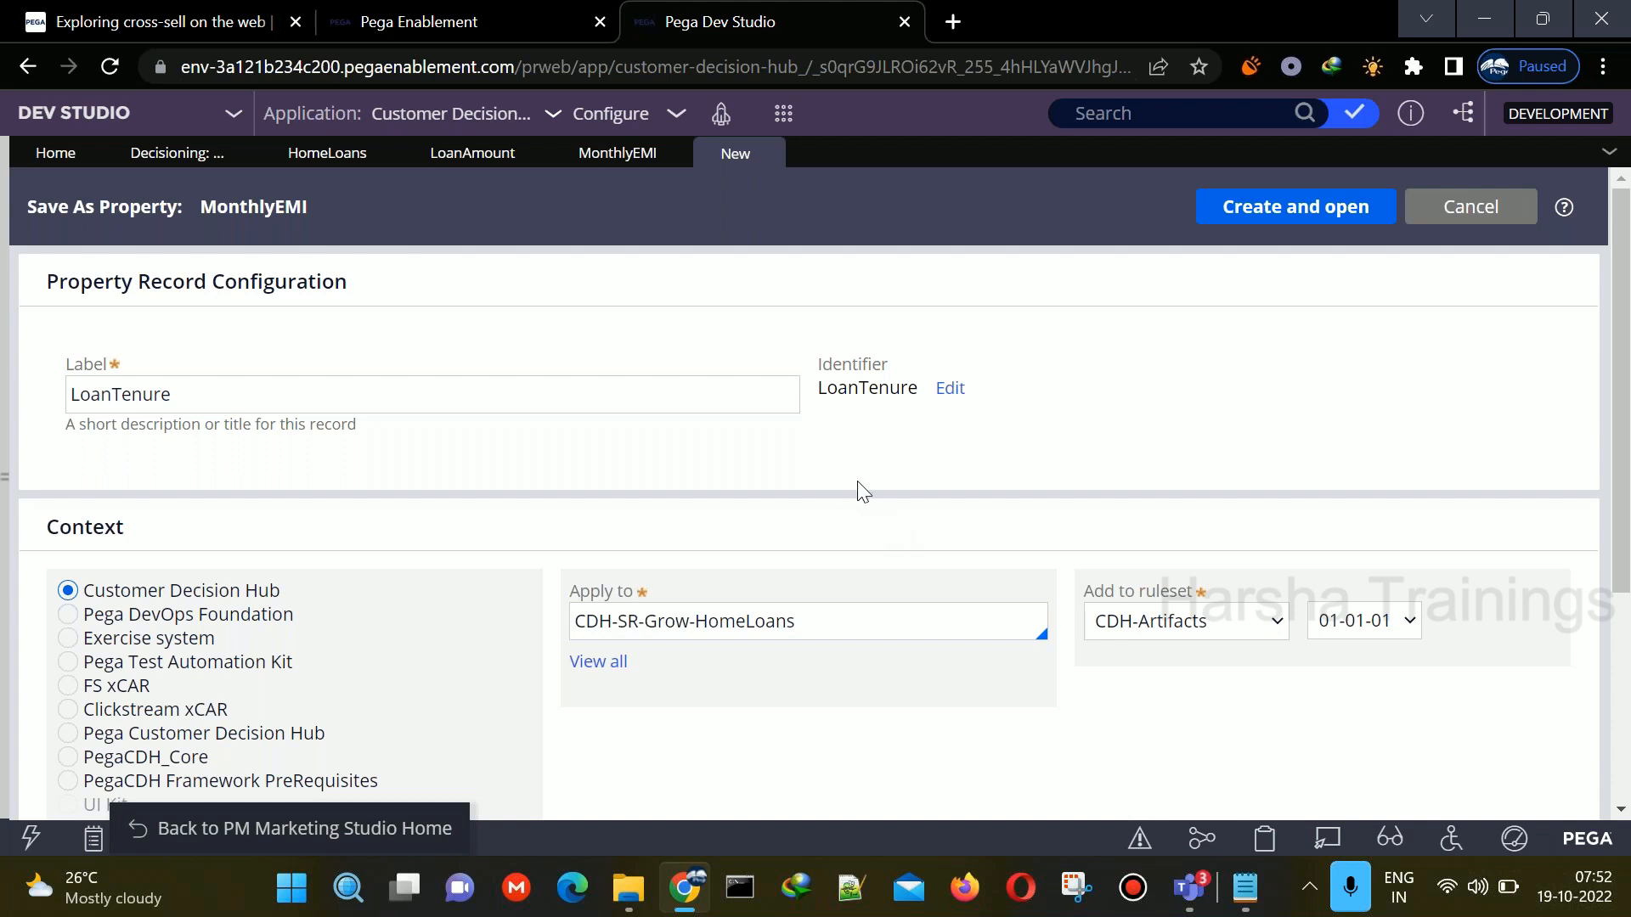
click(1249, 212)
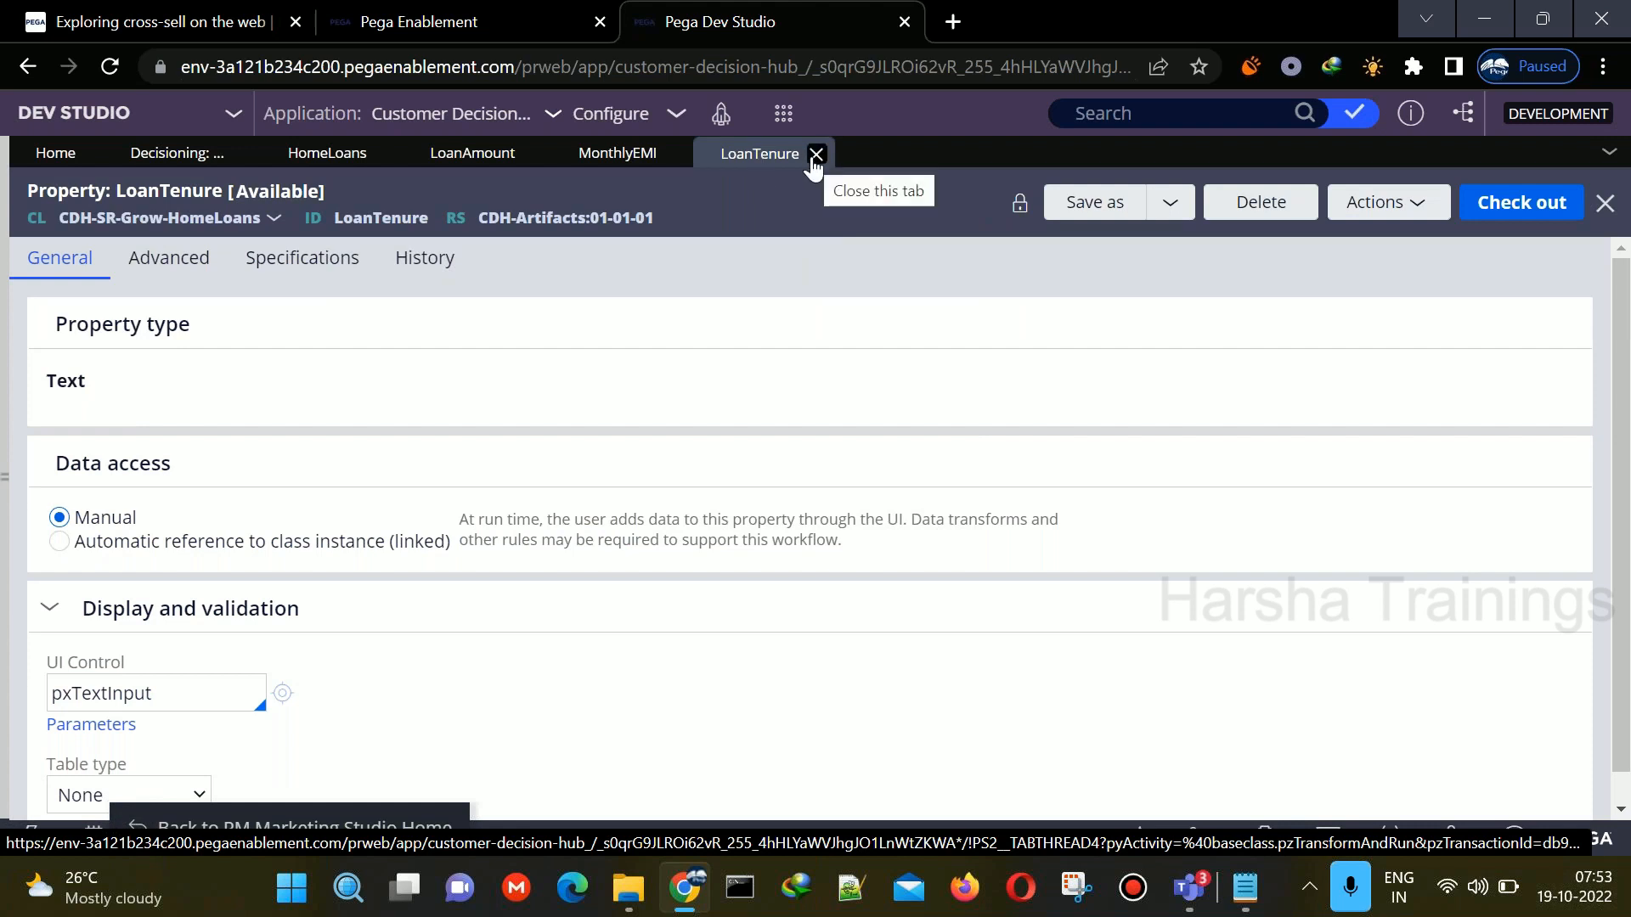
- Close the LoanTenure, MonthlyEMI and LoanAmount property records and return to the Home Loans decision data
click(815, 156)
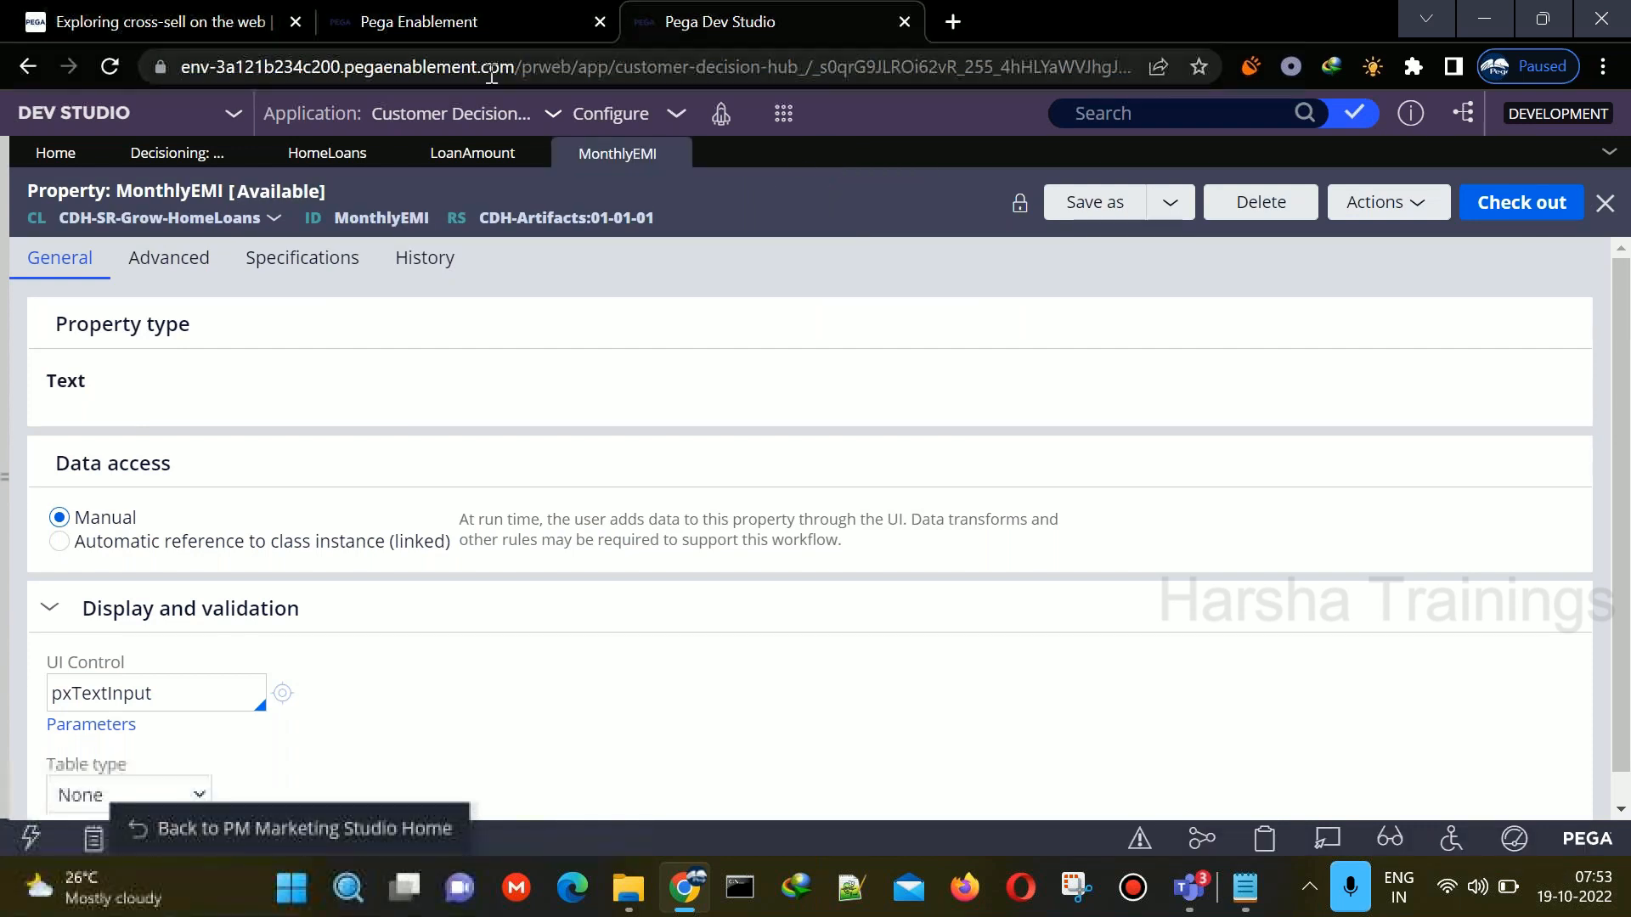
click(671, 153)
click(532, 156)
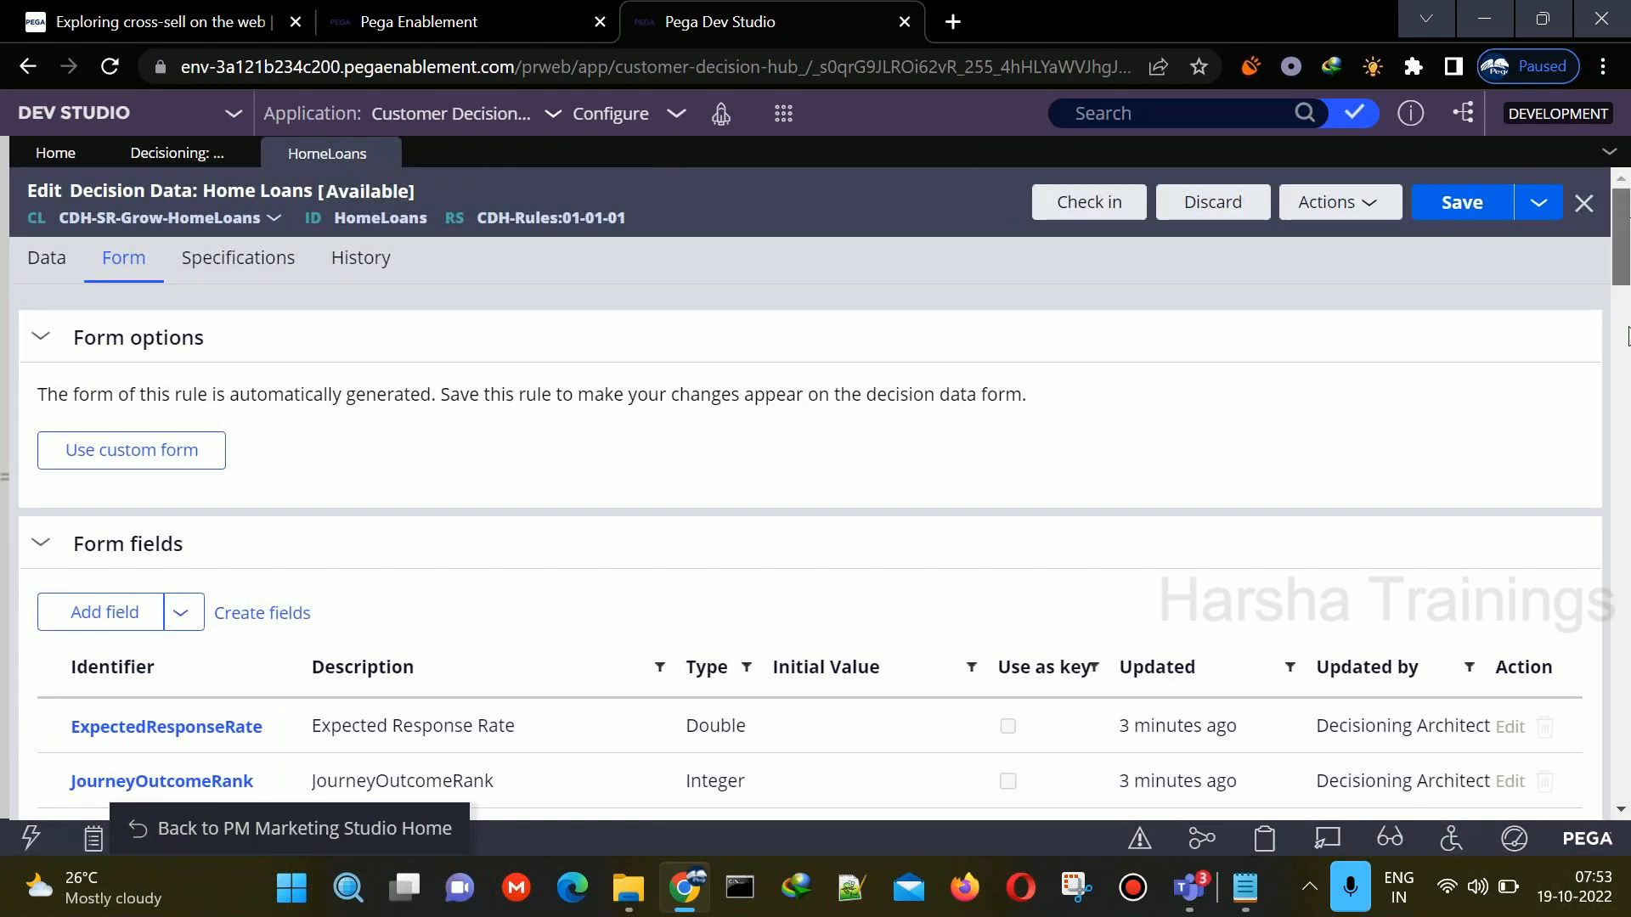
- Add the MonthlyEMI property as a form field below LoanAmount
scroll(831, 509, down, 10)
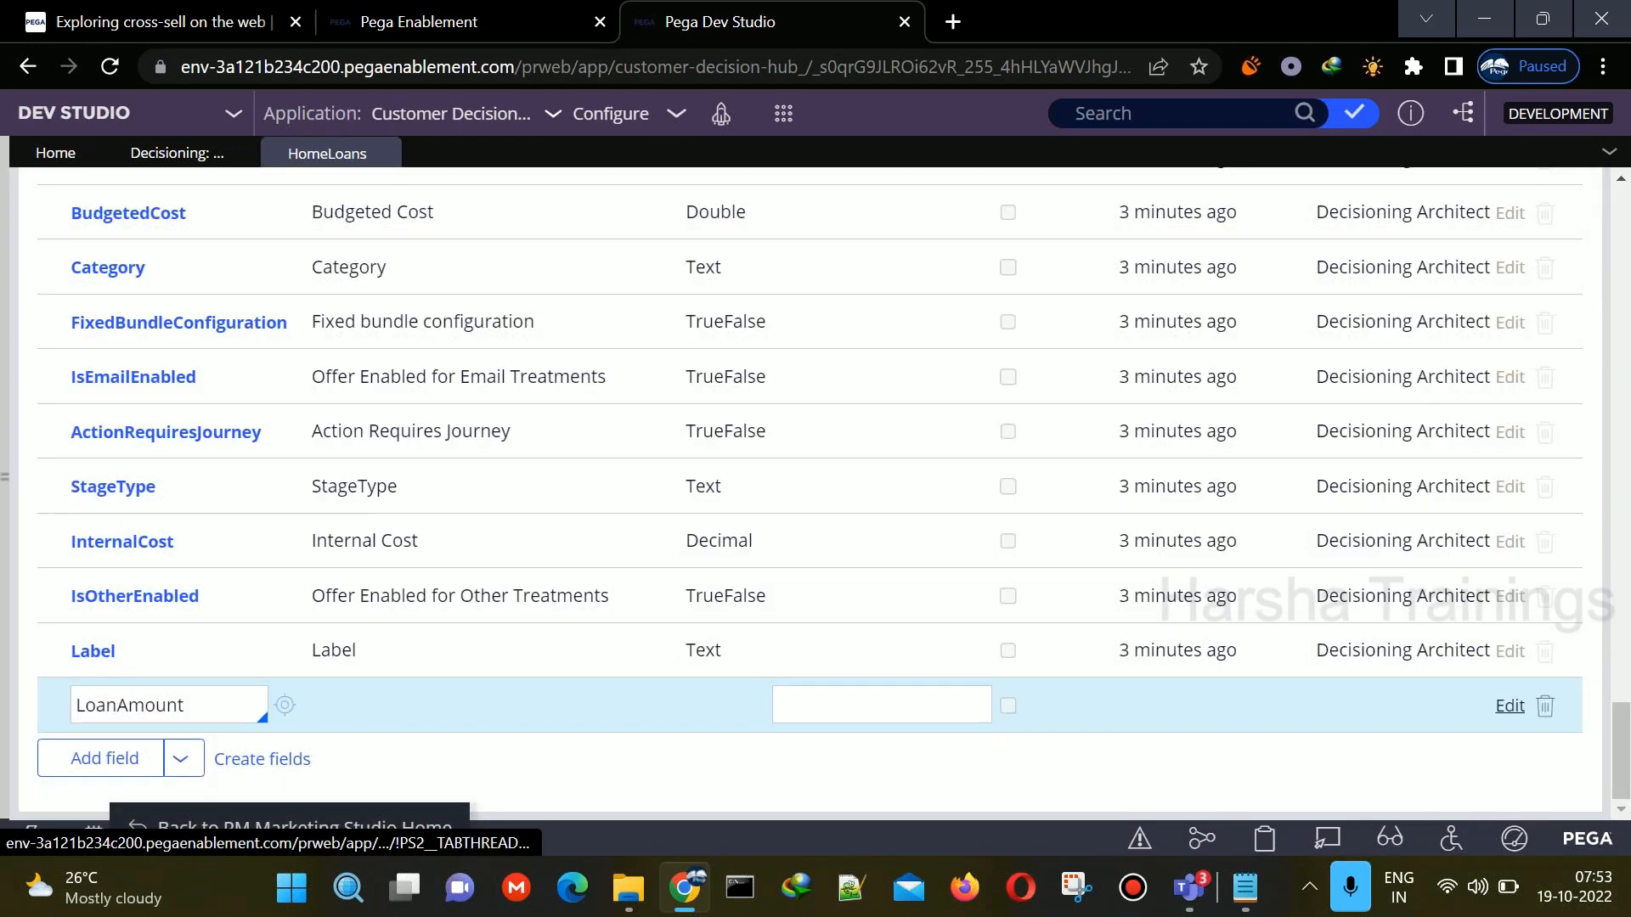
click(139, 759)
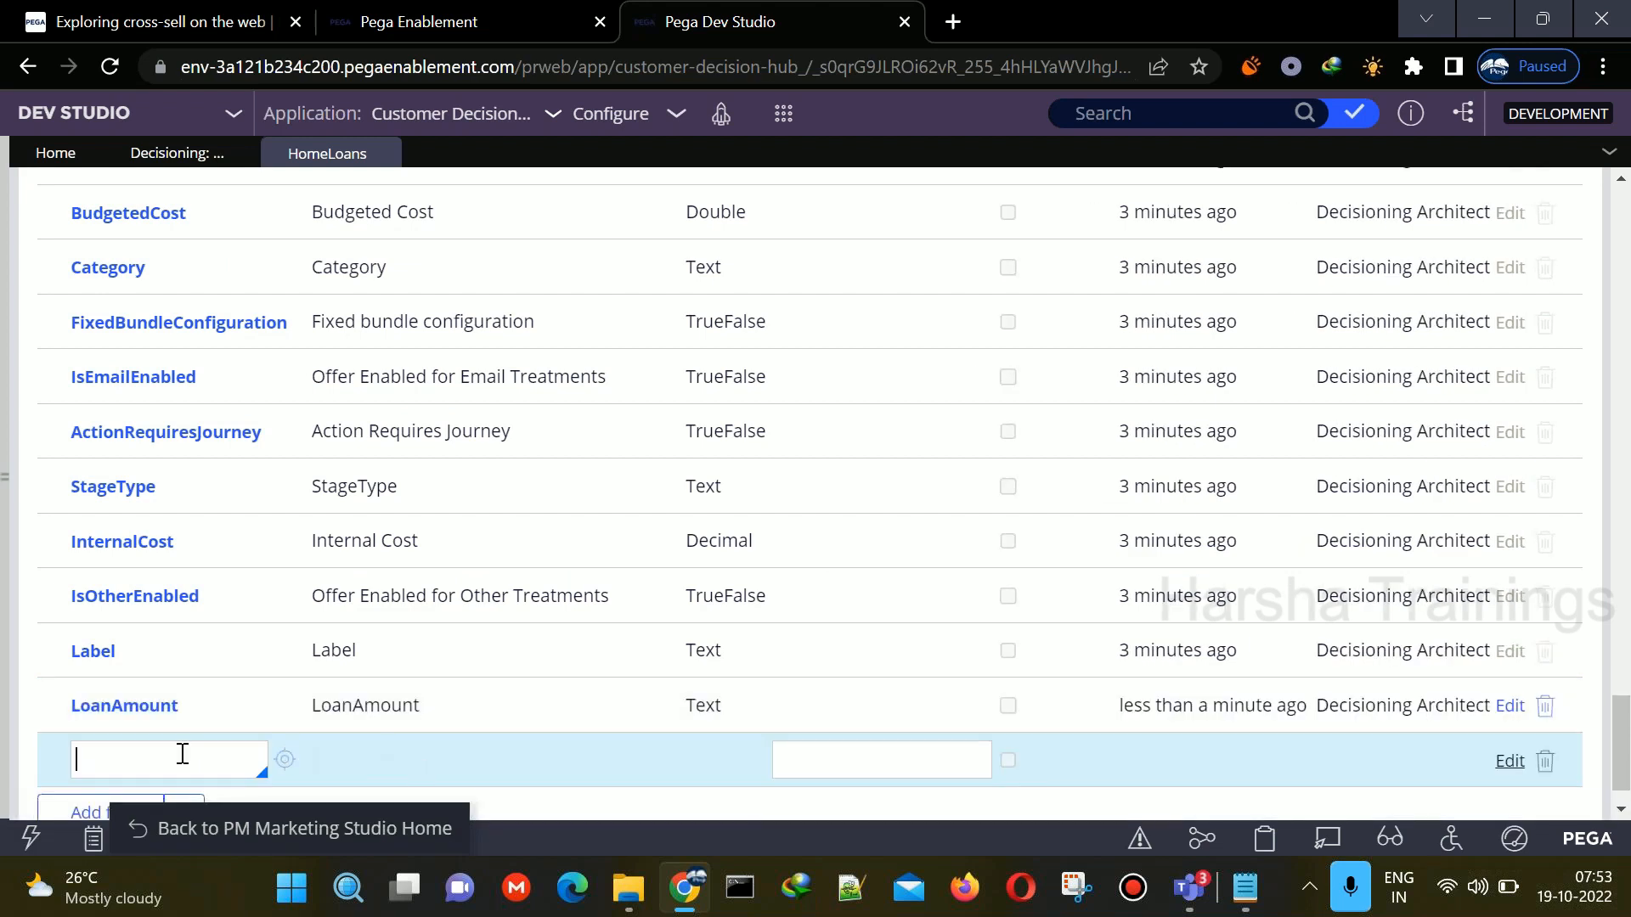
text(MonthlyEMI)
click(550, 808)
scroll(550, 808, down, 2)
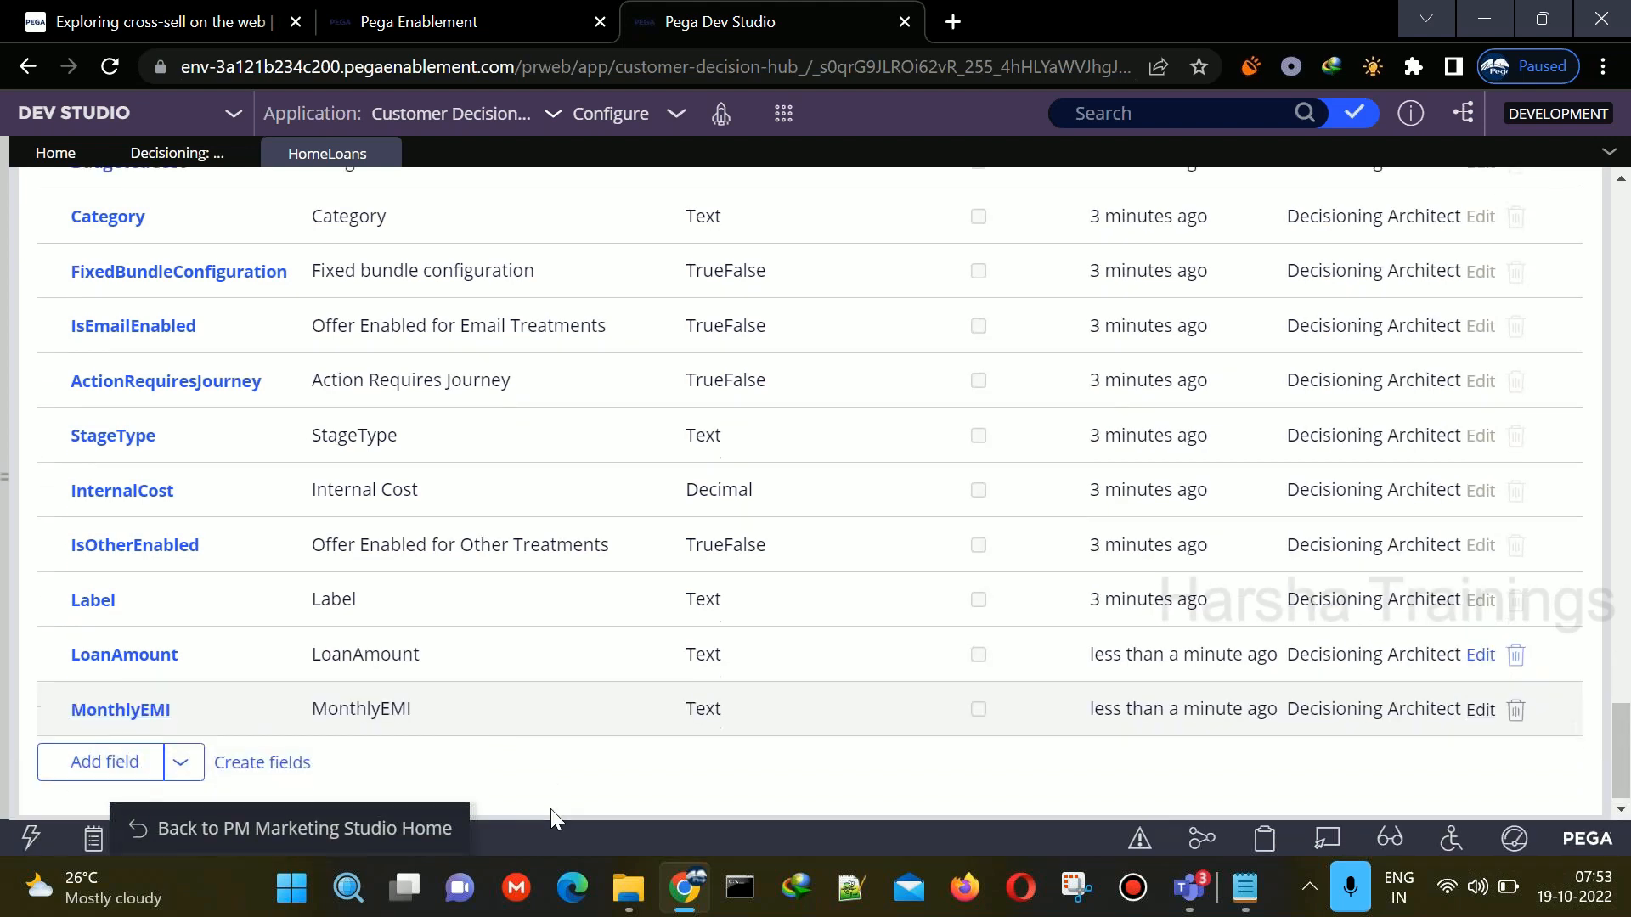
- Add the LoanTenure property as a form field below MonthlyEMI and save the decision data rule
click(132, 758)
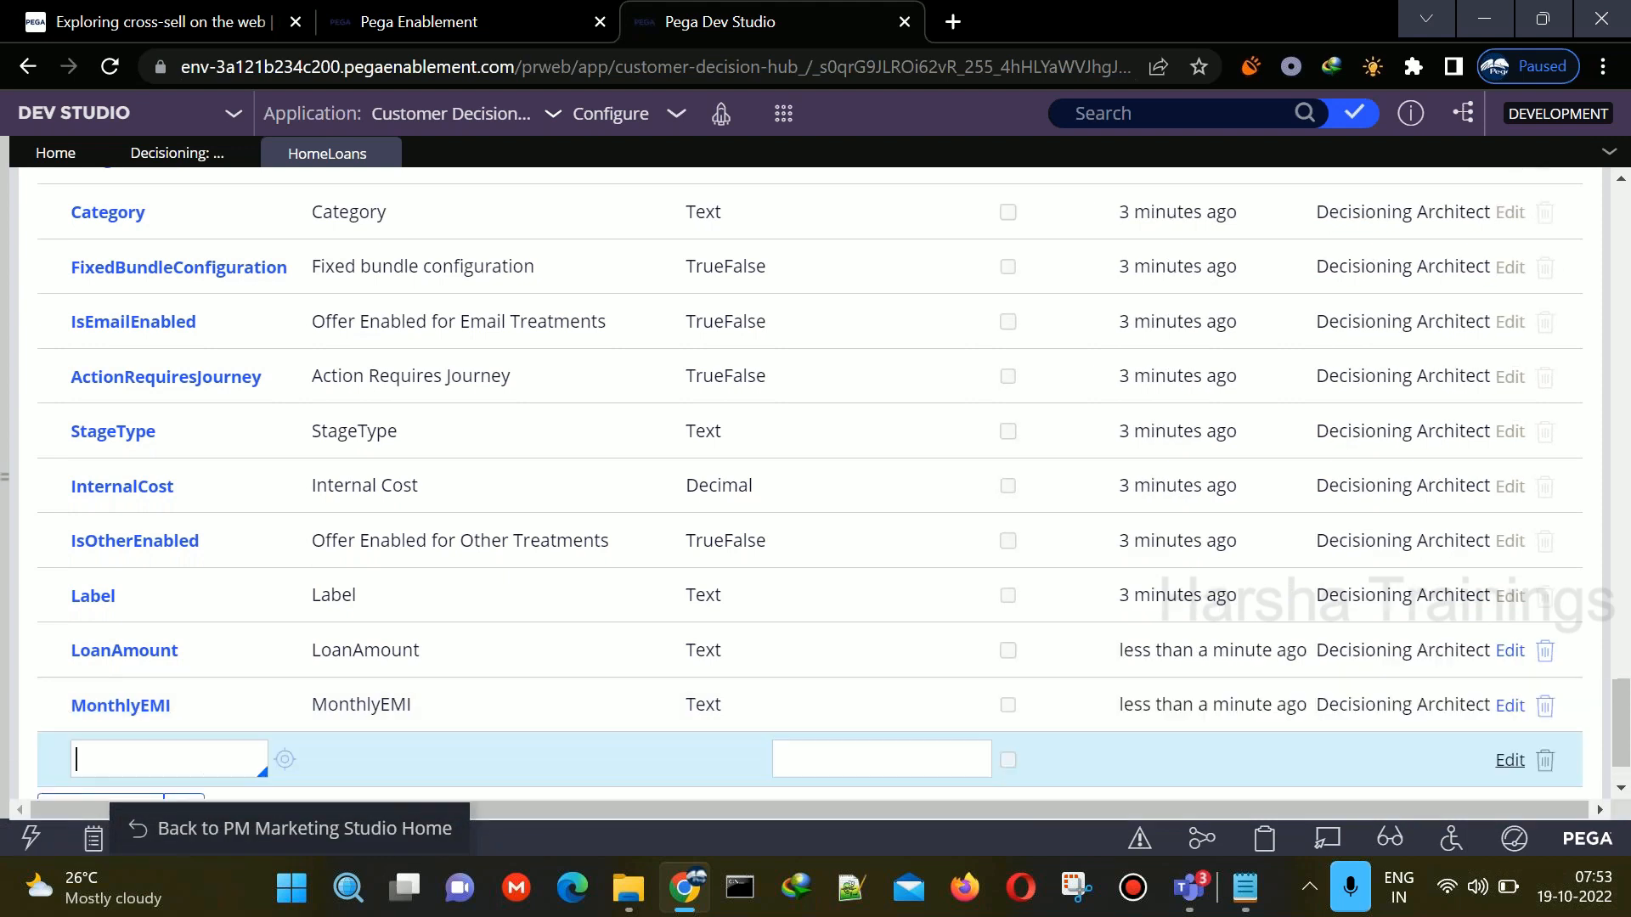
text(LoanTenure)
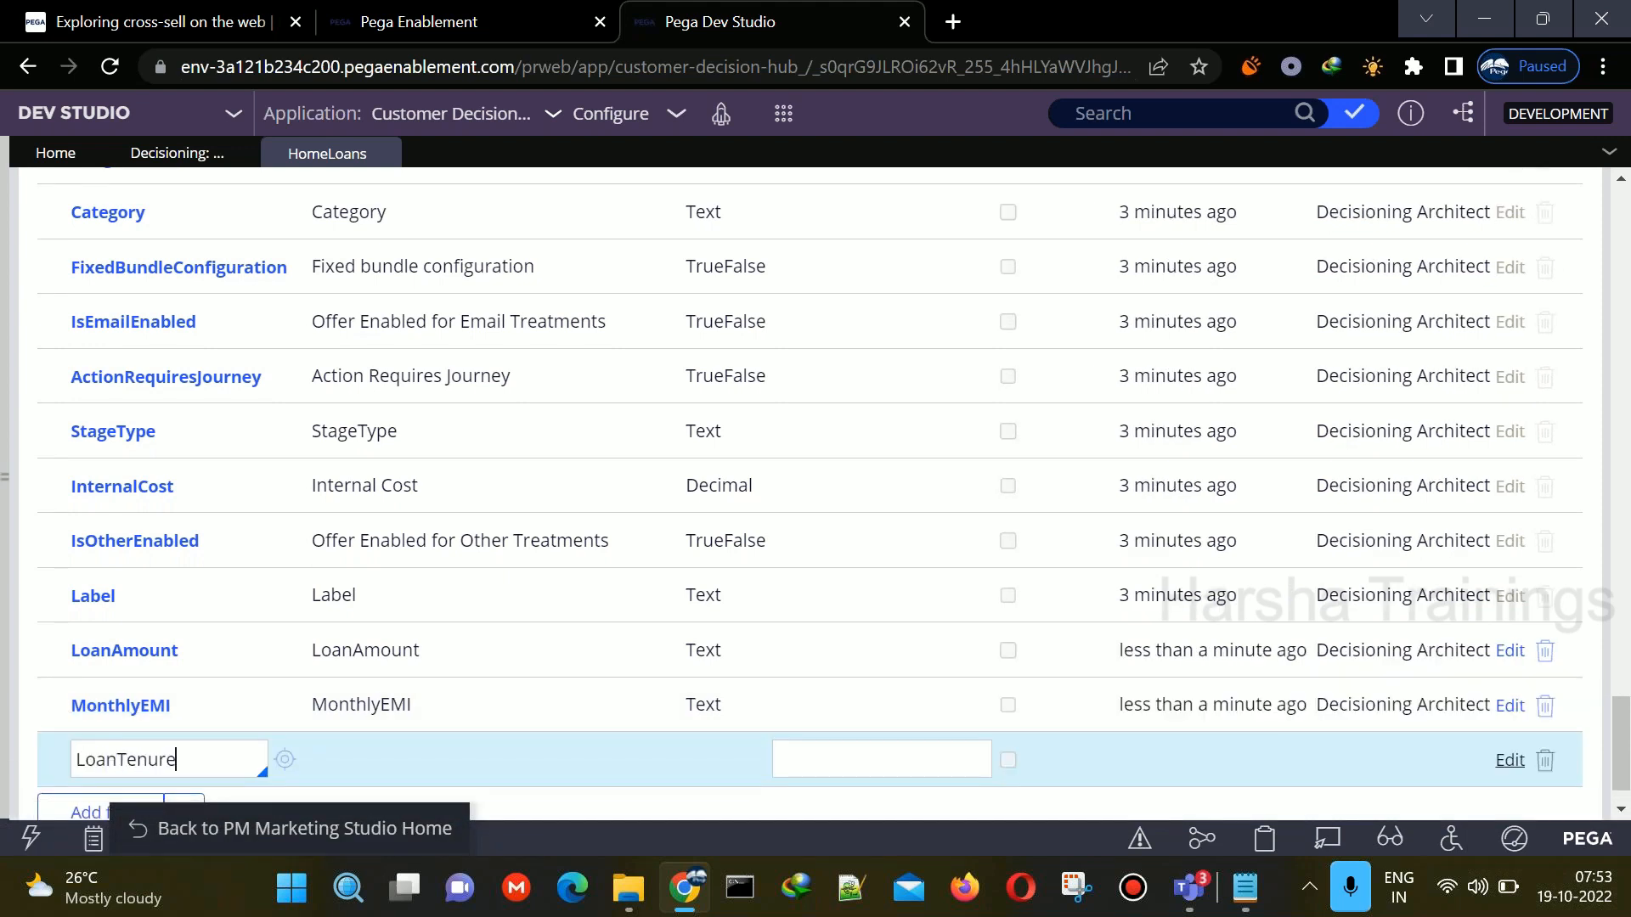
click(568, 789)
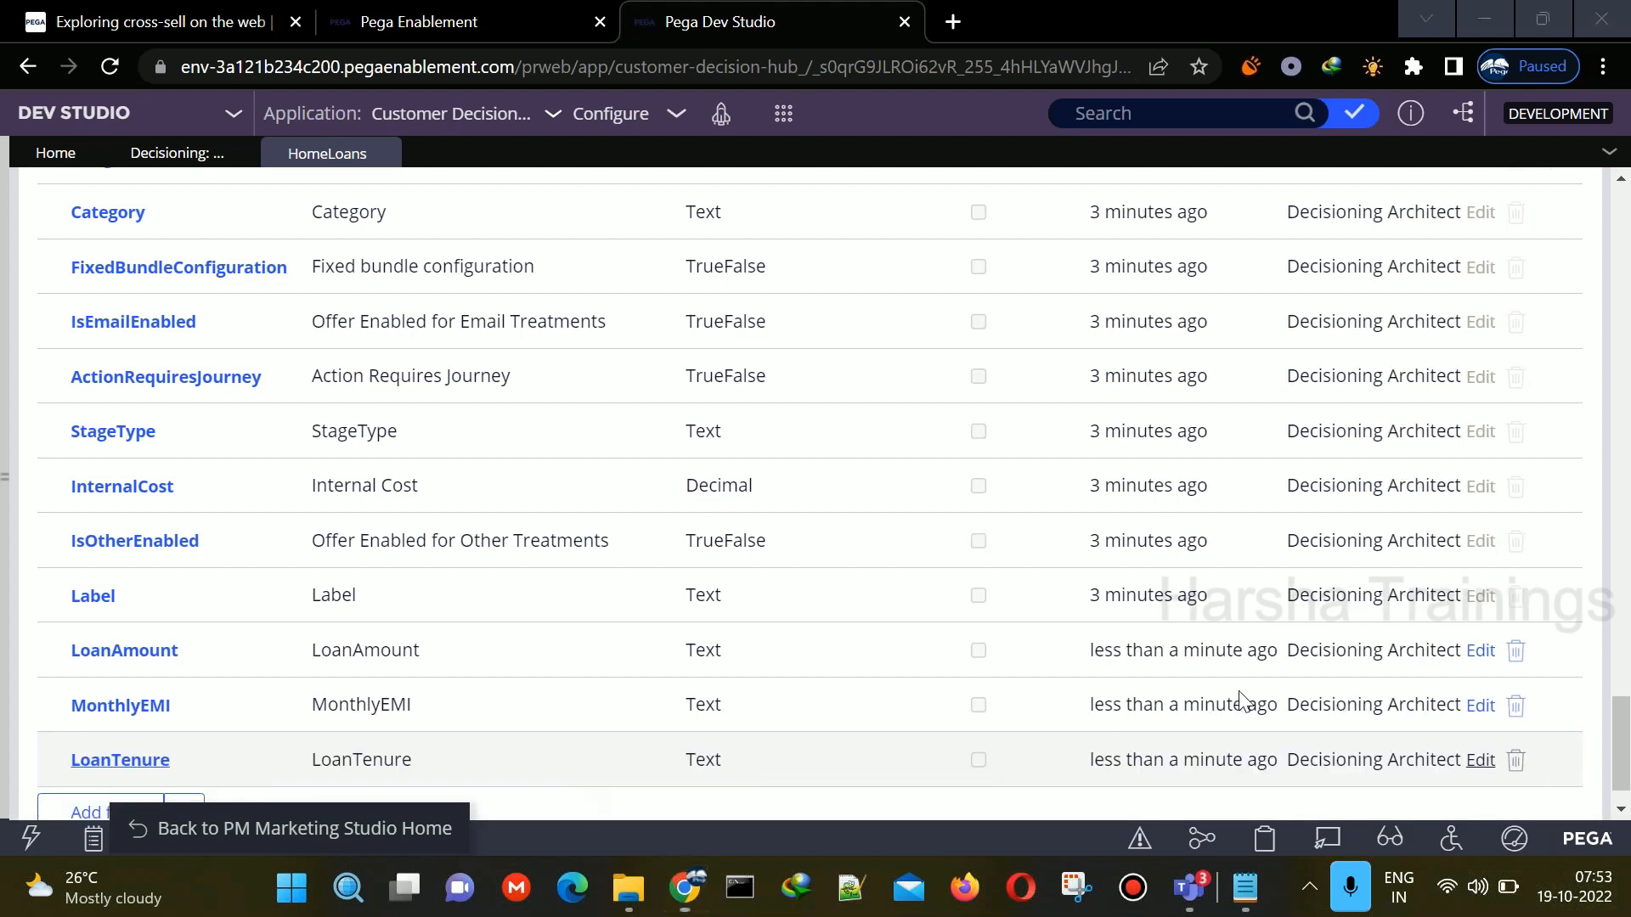
drag(1620, 744, 1625, 247)
click(1465, 202)
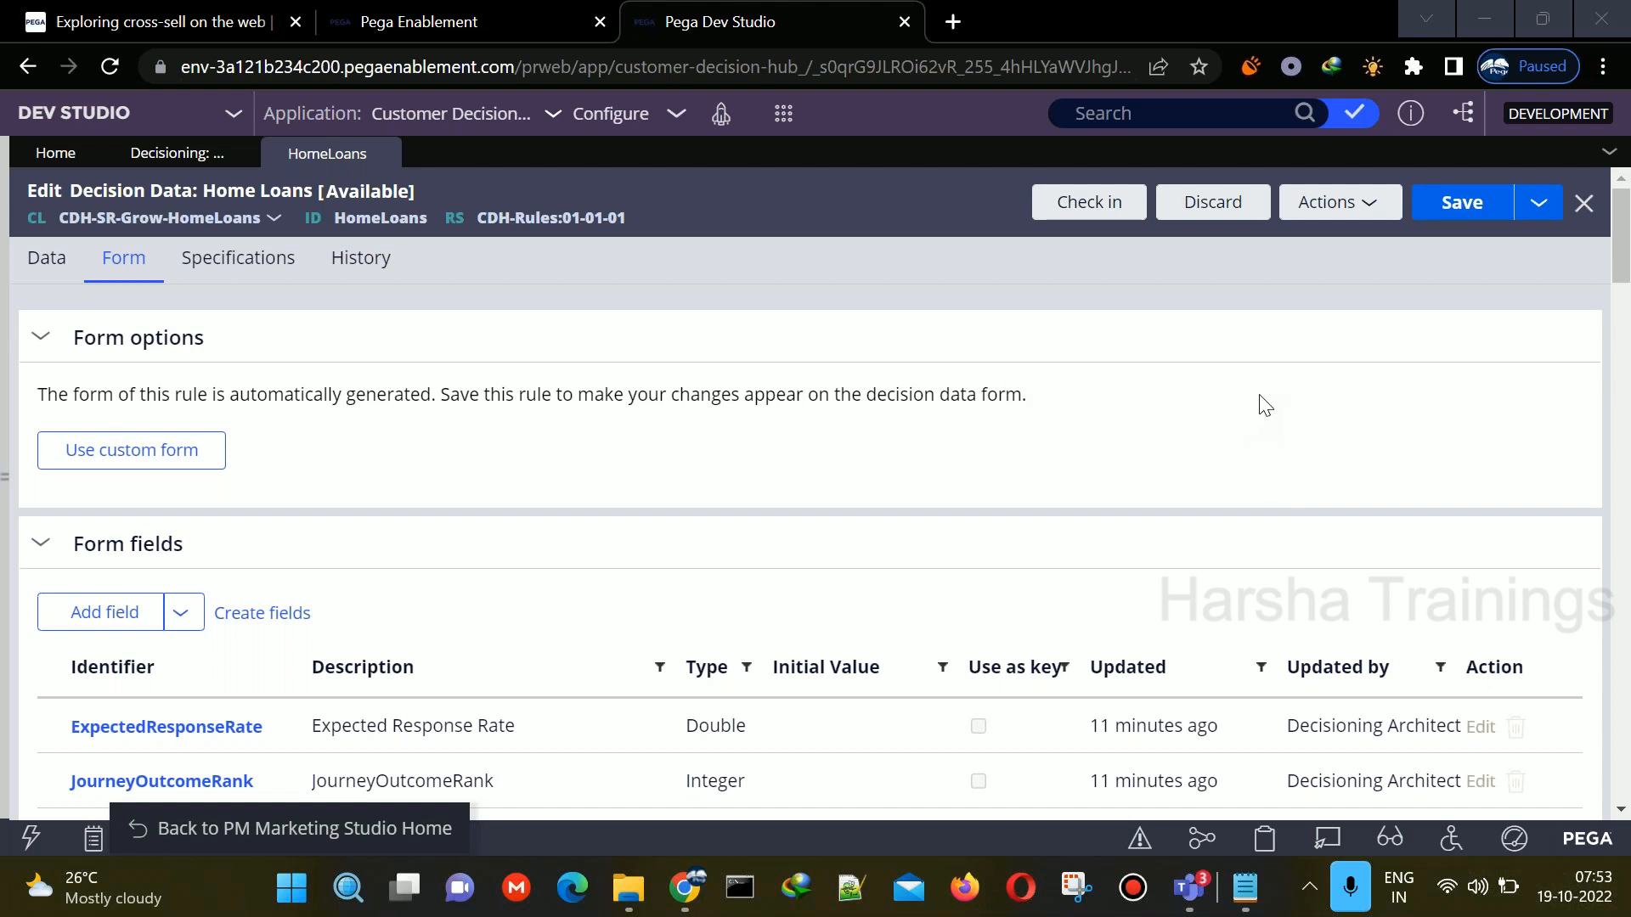
- Look through all form fields of the Home Loans decision data from start to end and return to its proposition data
drag(1620, 246, 1622, 765)
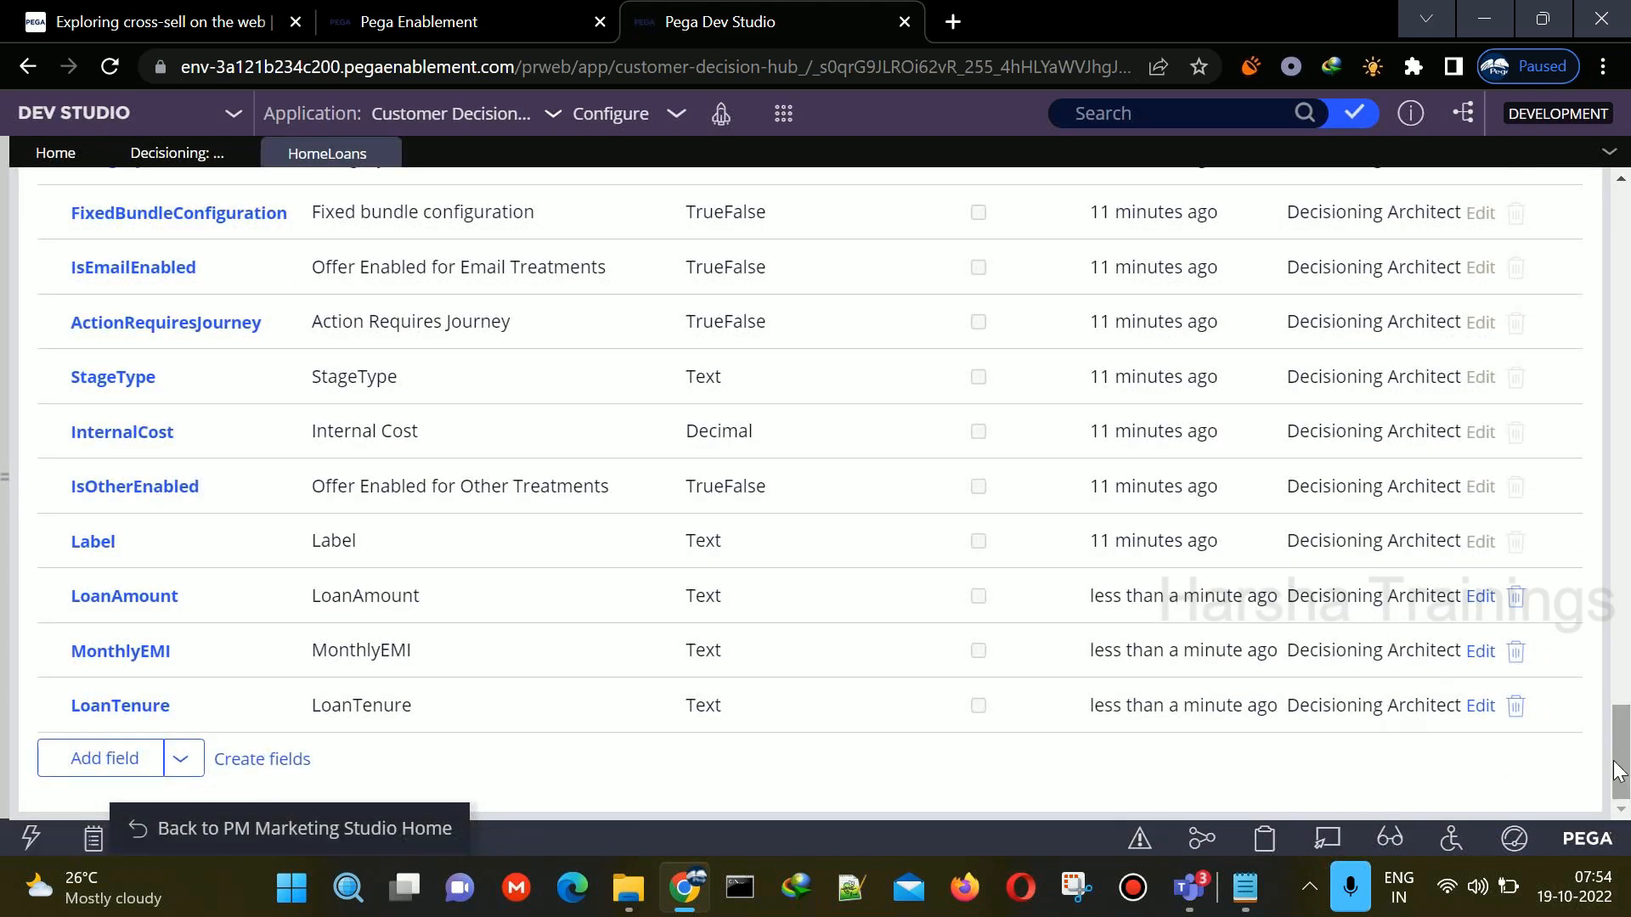
drag(1622, 768, 1628, 296)
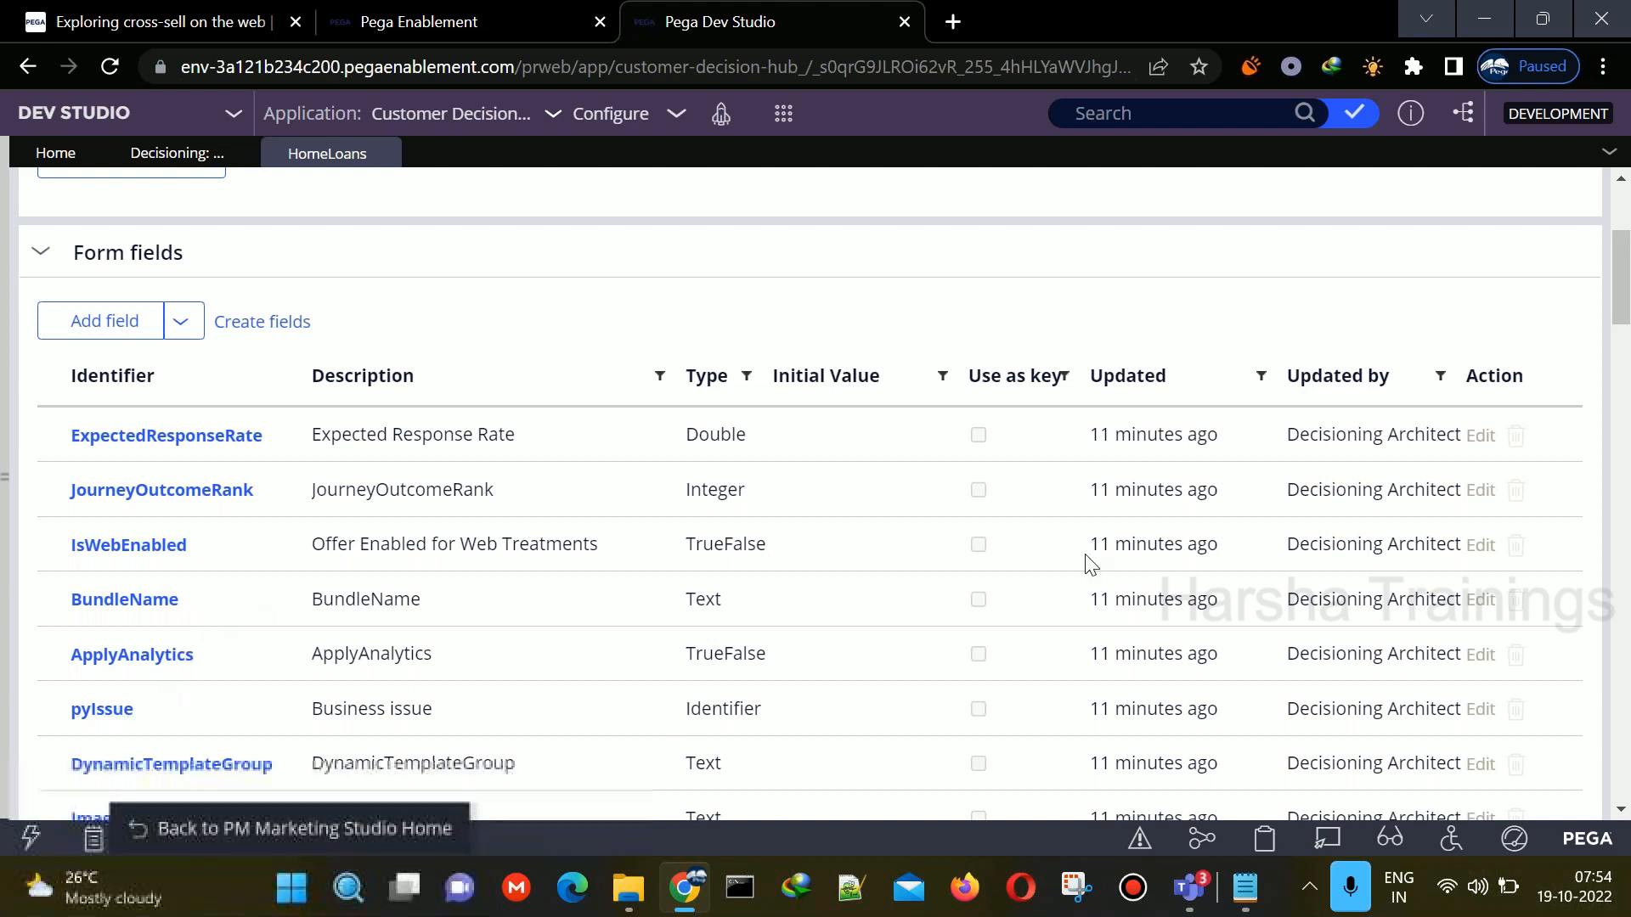
drag(1624, 311, 1624, 423)
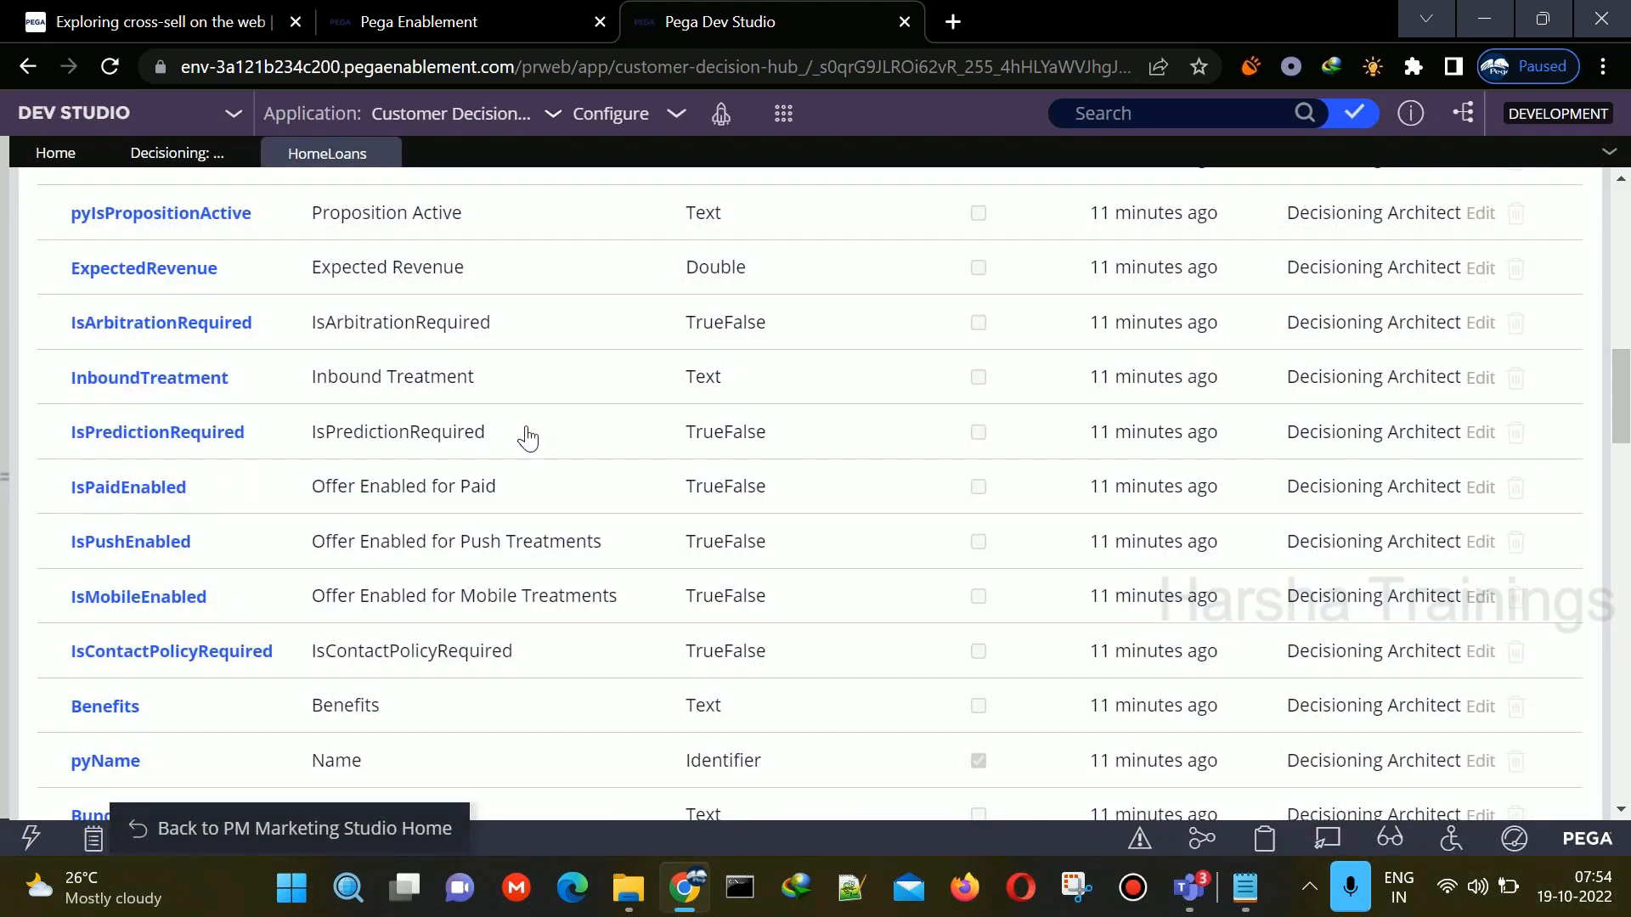
drag(1627, 392, 1627, 709)
click(1629, 656)
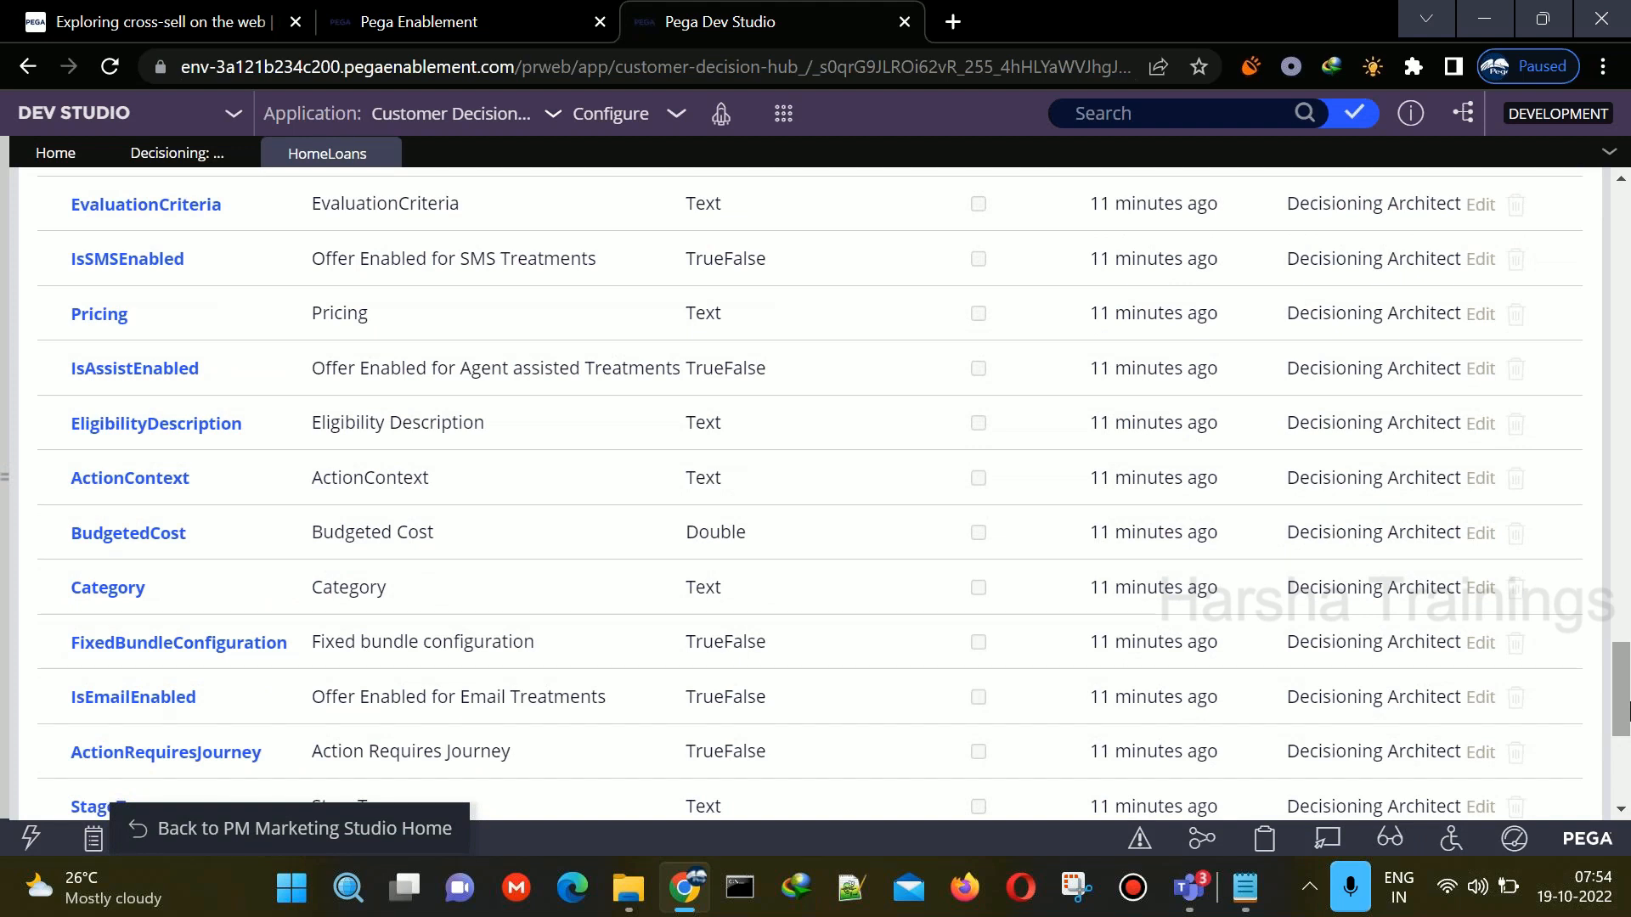
drag(1627, 709, 1617, 793)
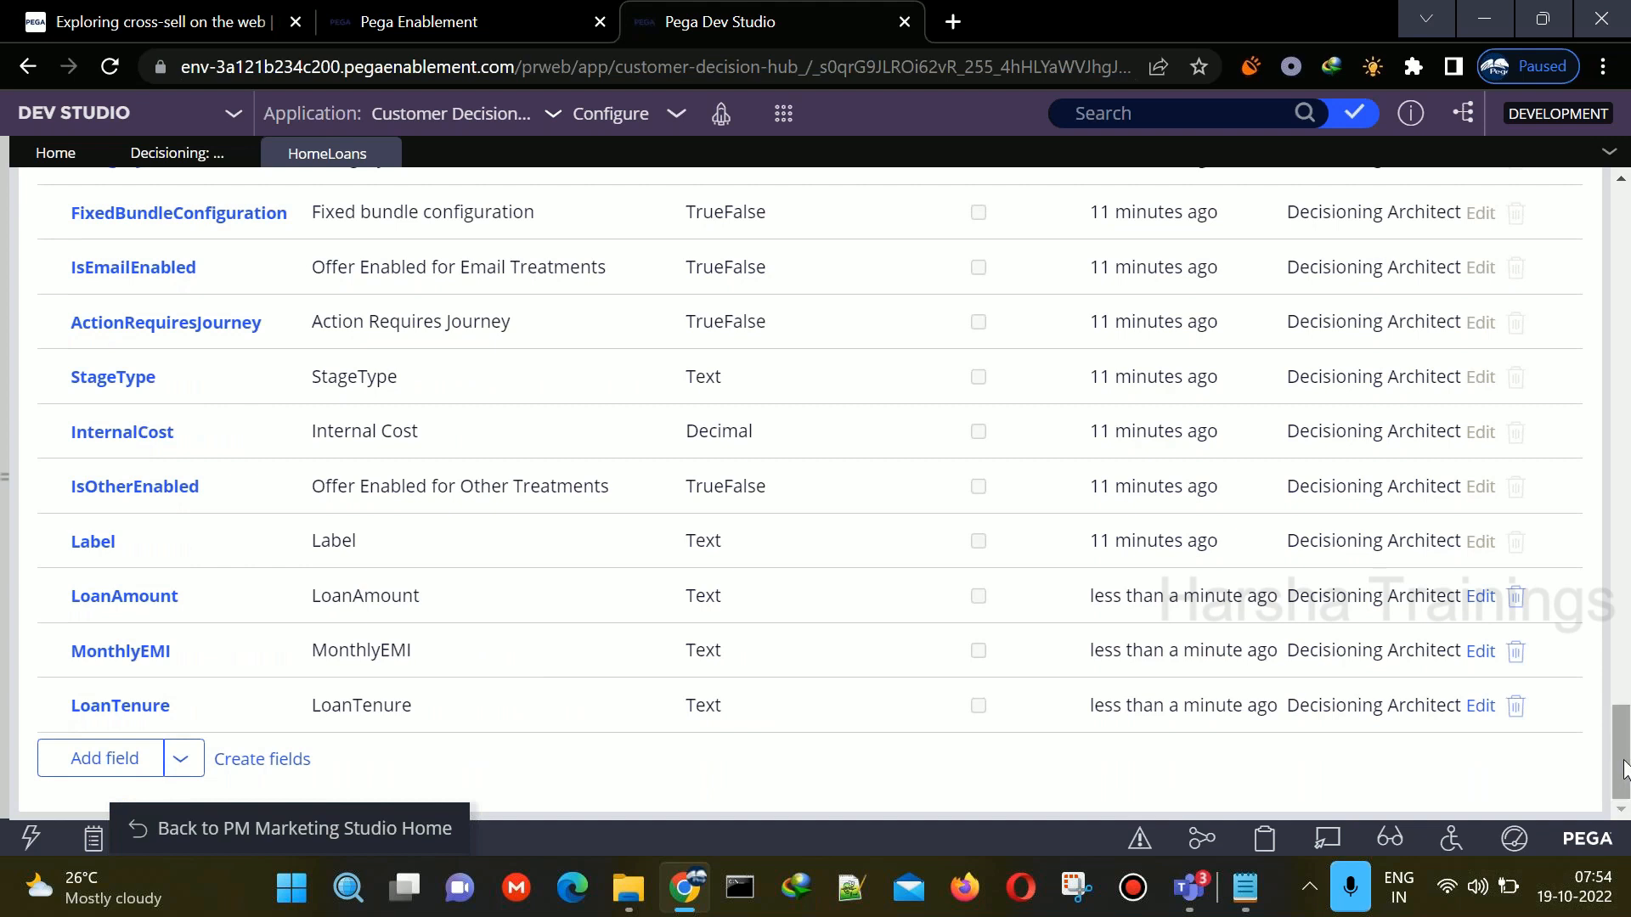
drag(1625, 769, 1627, 247)
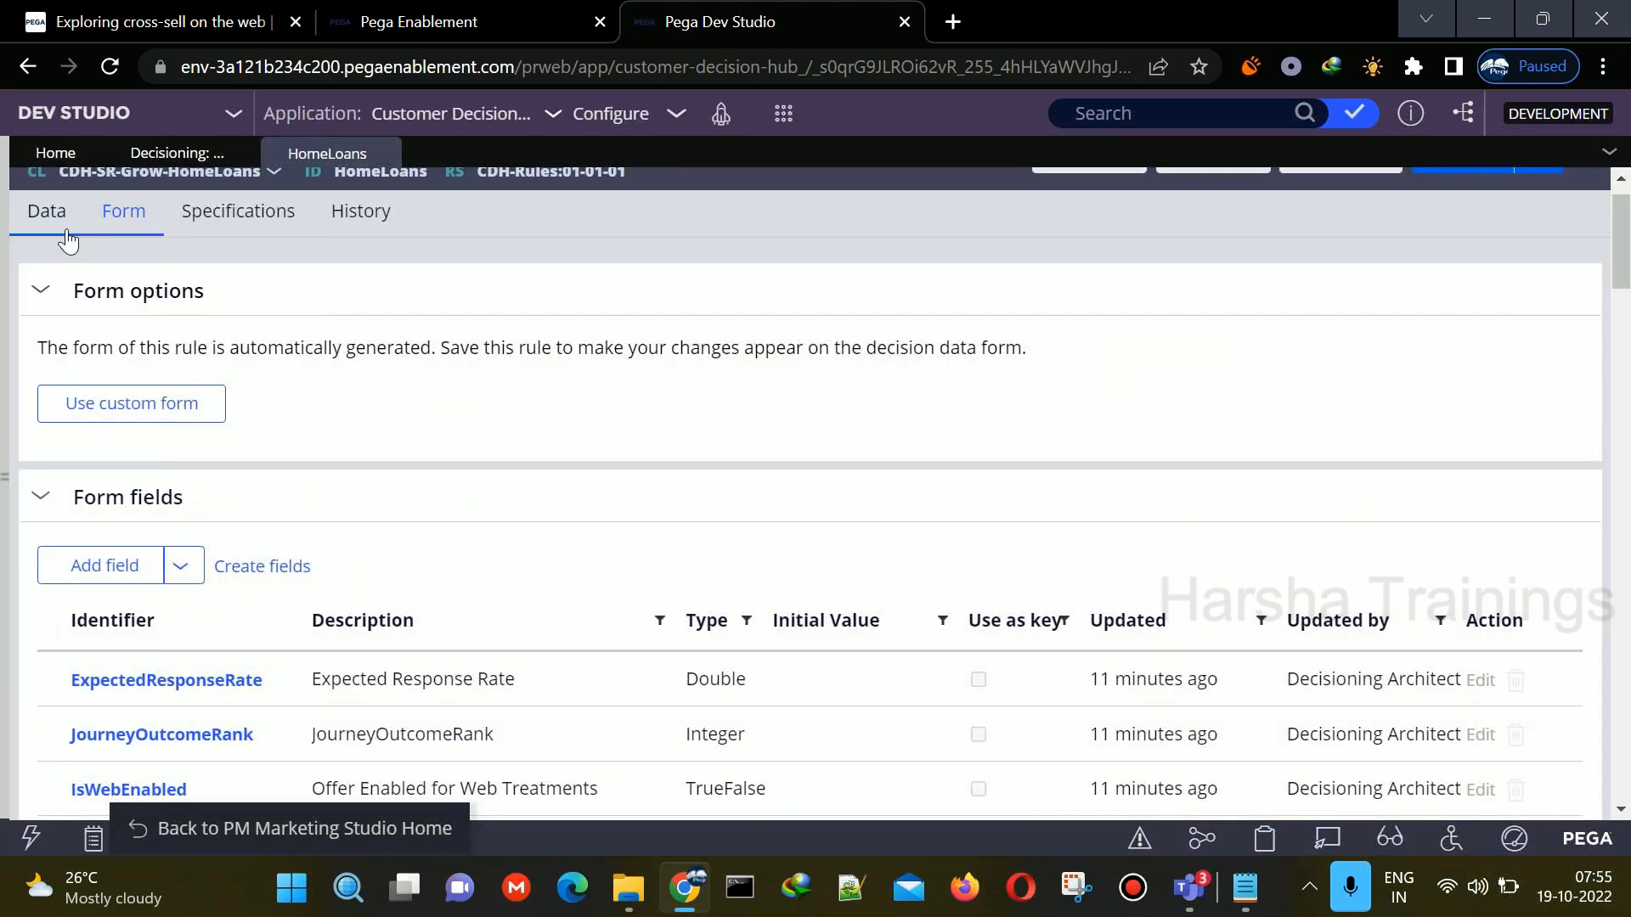
click(67, 231)
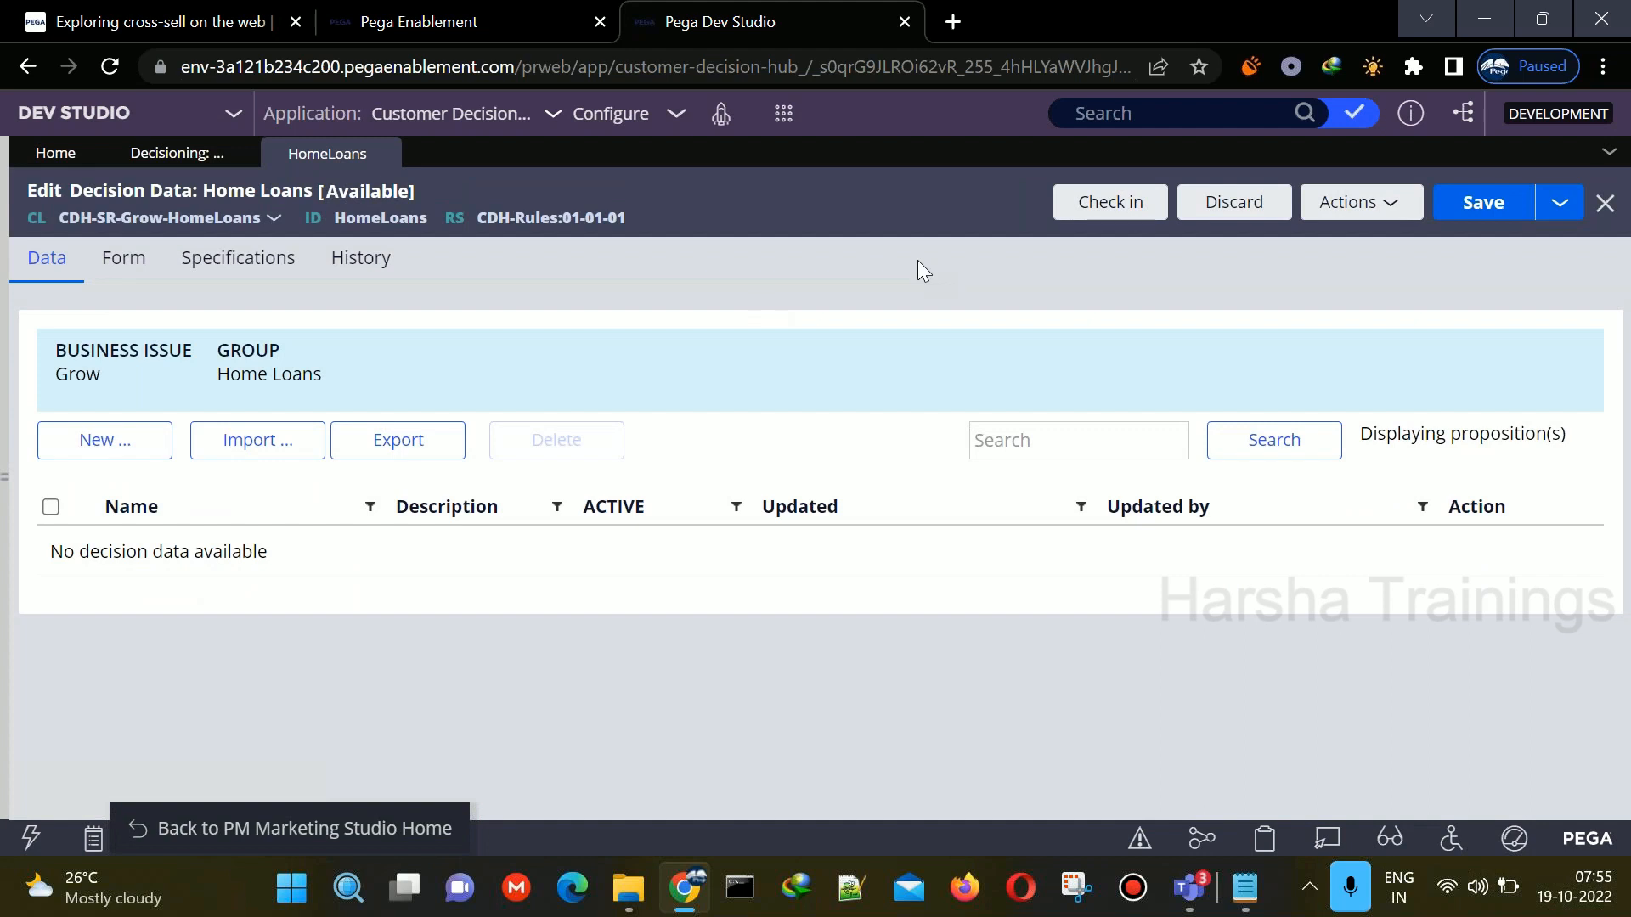
- Open a blank proposition for the Home Loans group and check which loan fields its form offers
click(80, 442)
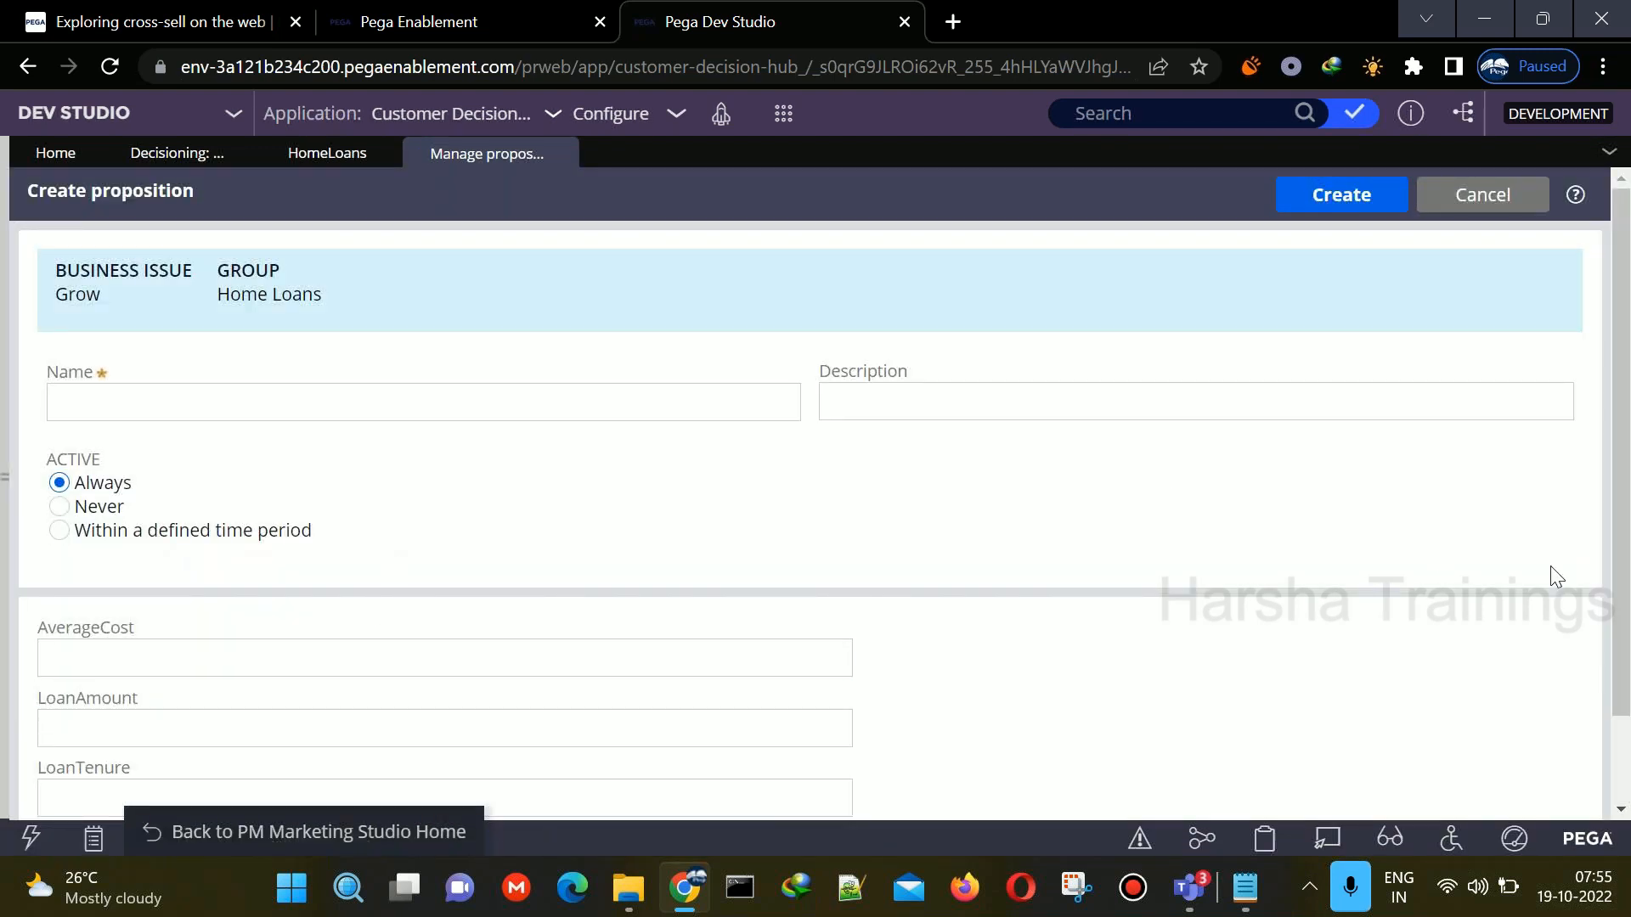
scroll(1248, 622, down, 2)
click(231, 610)
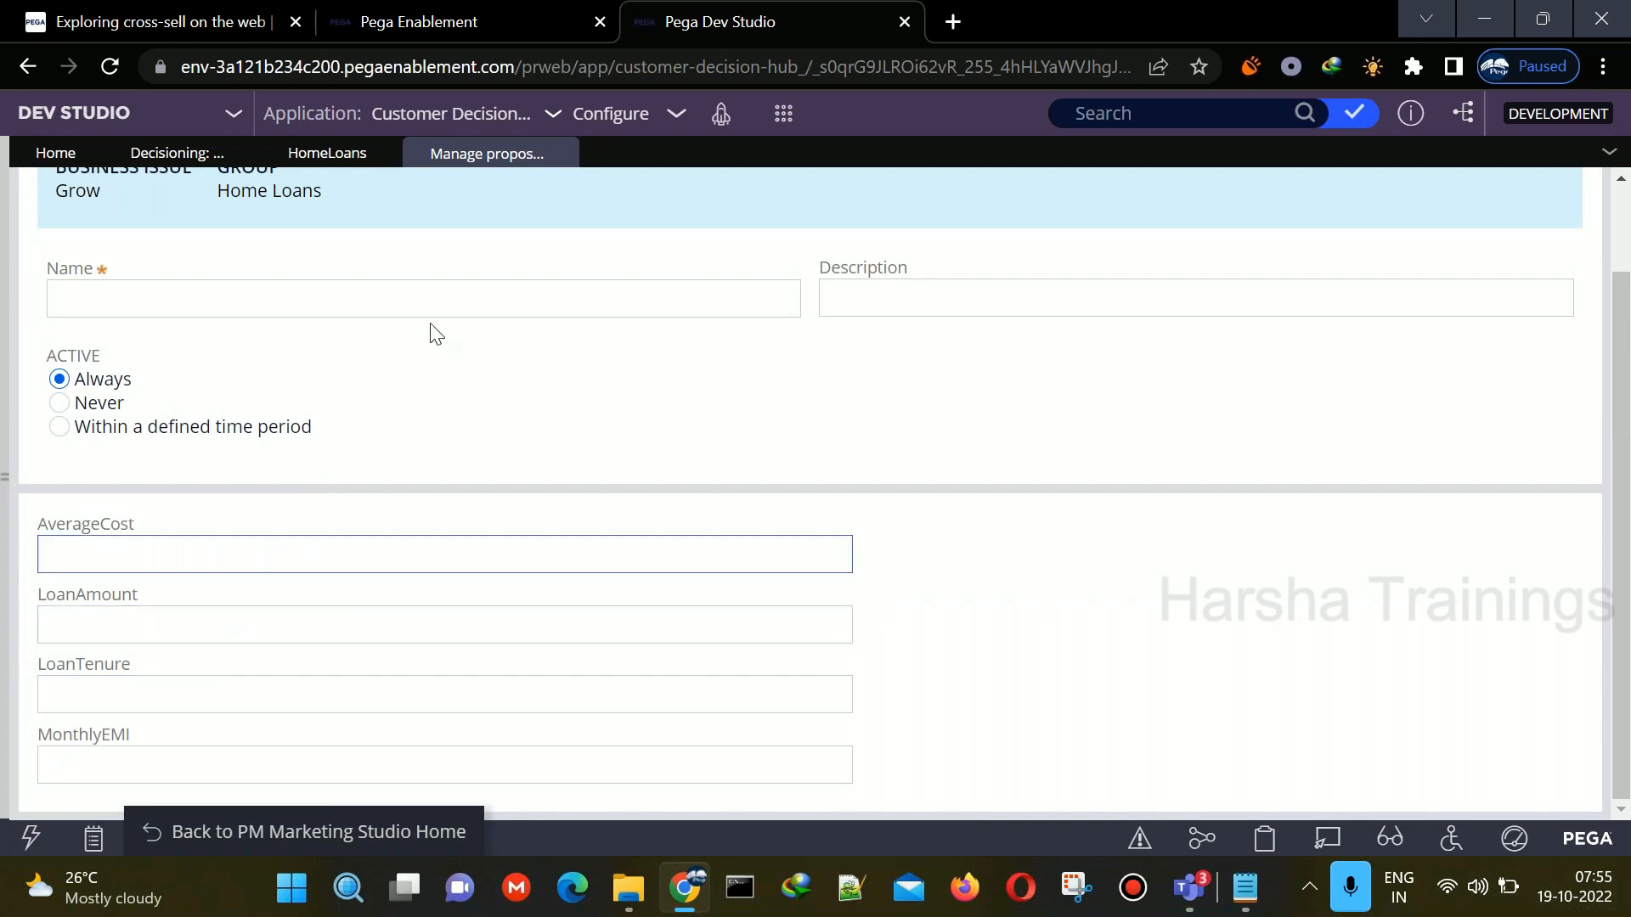
- Delete the AverageCost form field from the Home Loans decision data, save the rule and close the blank proposition form
click(275, 153)
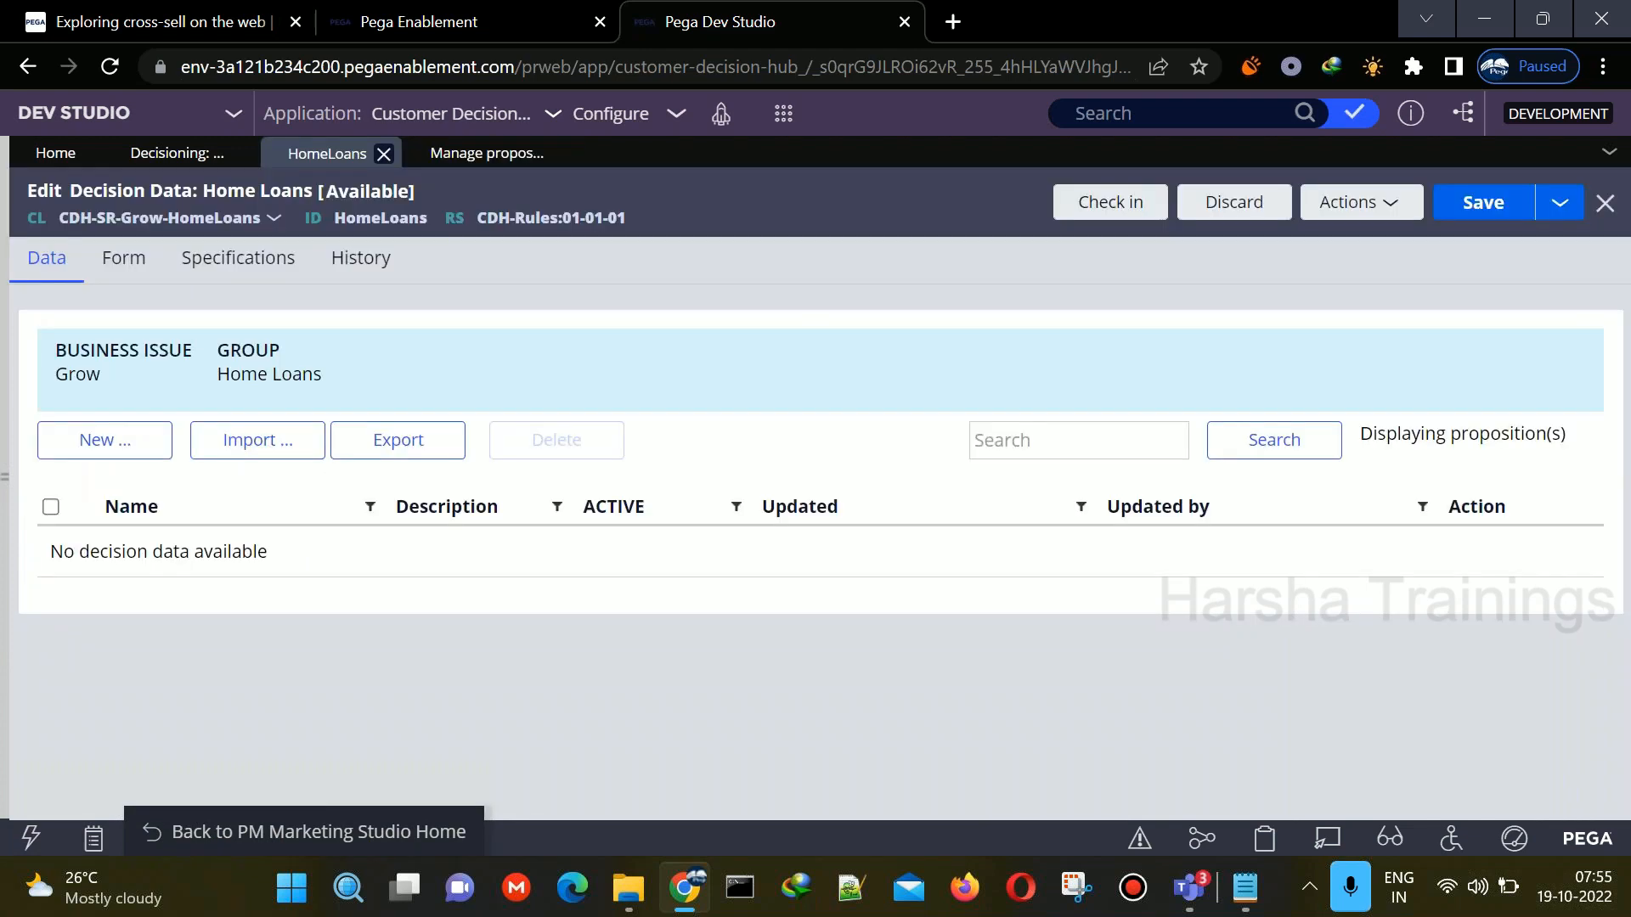
click(130, 265)
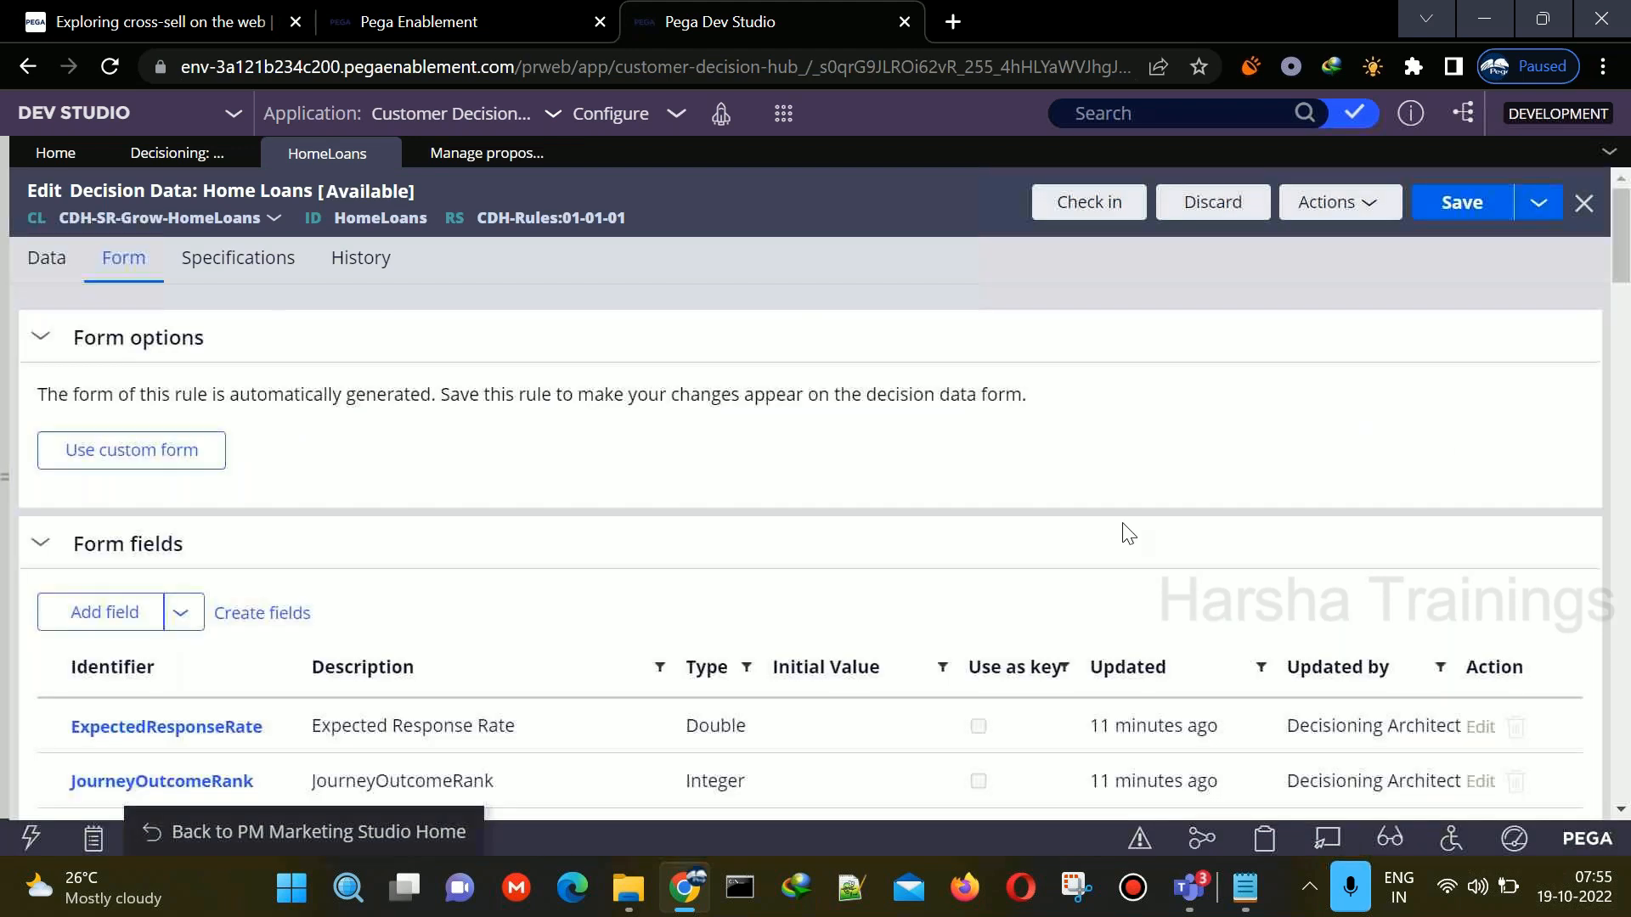
drag(1624, 270, 1628, 438)
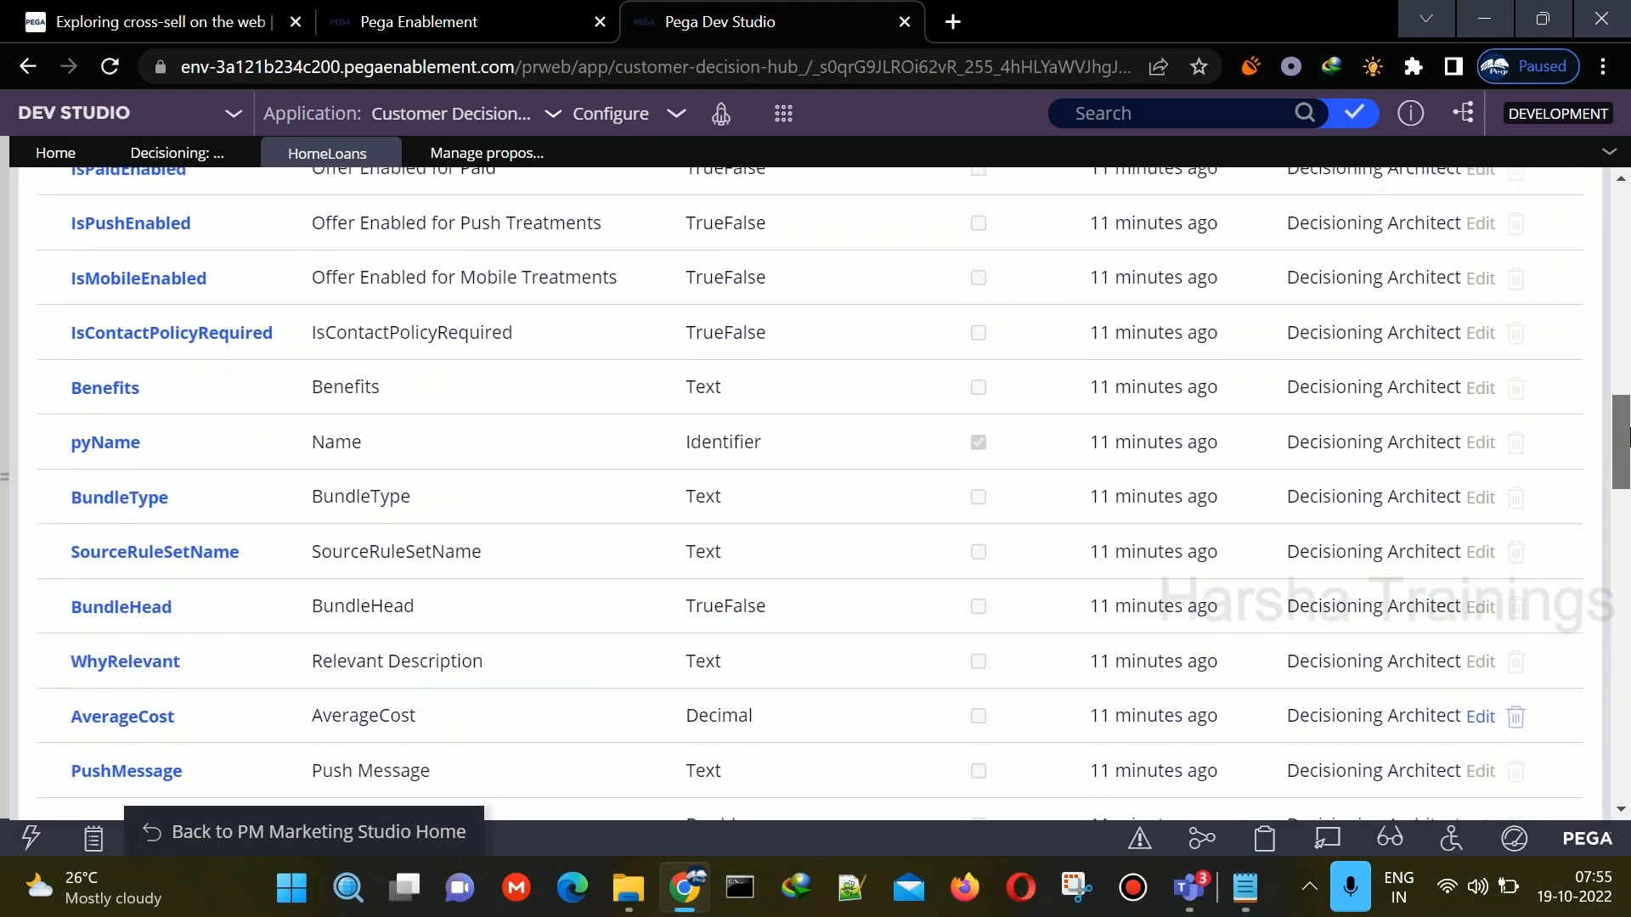
click(1517, 712)
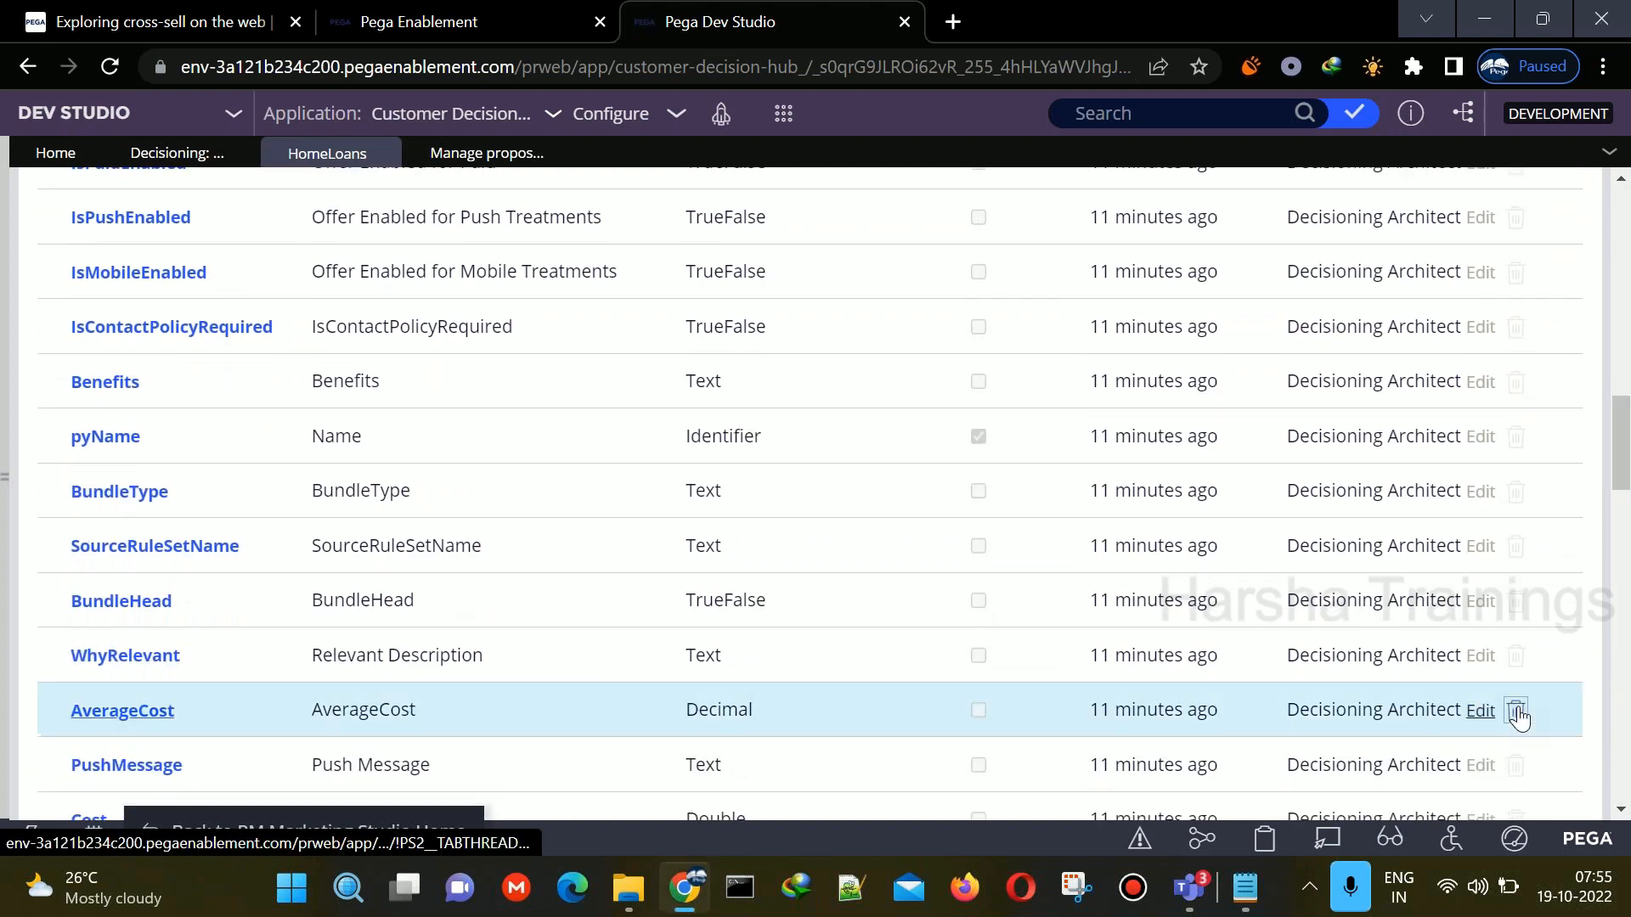
drag(1622, 484, 1619, 267)
click(1452, 197)
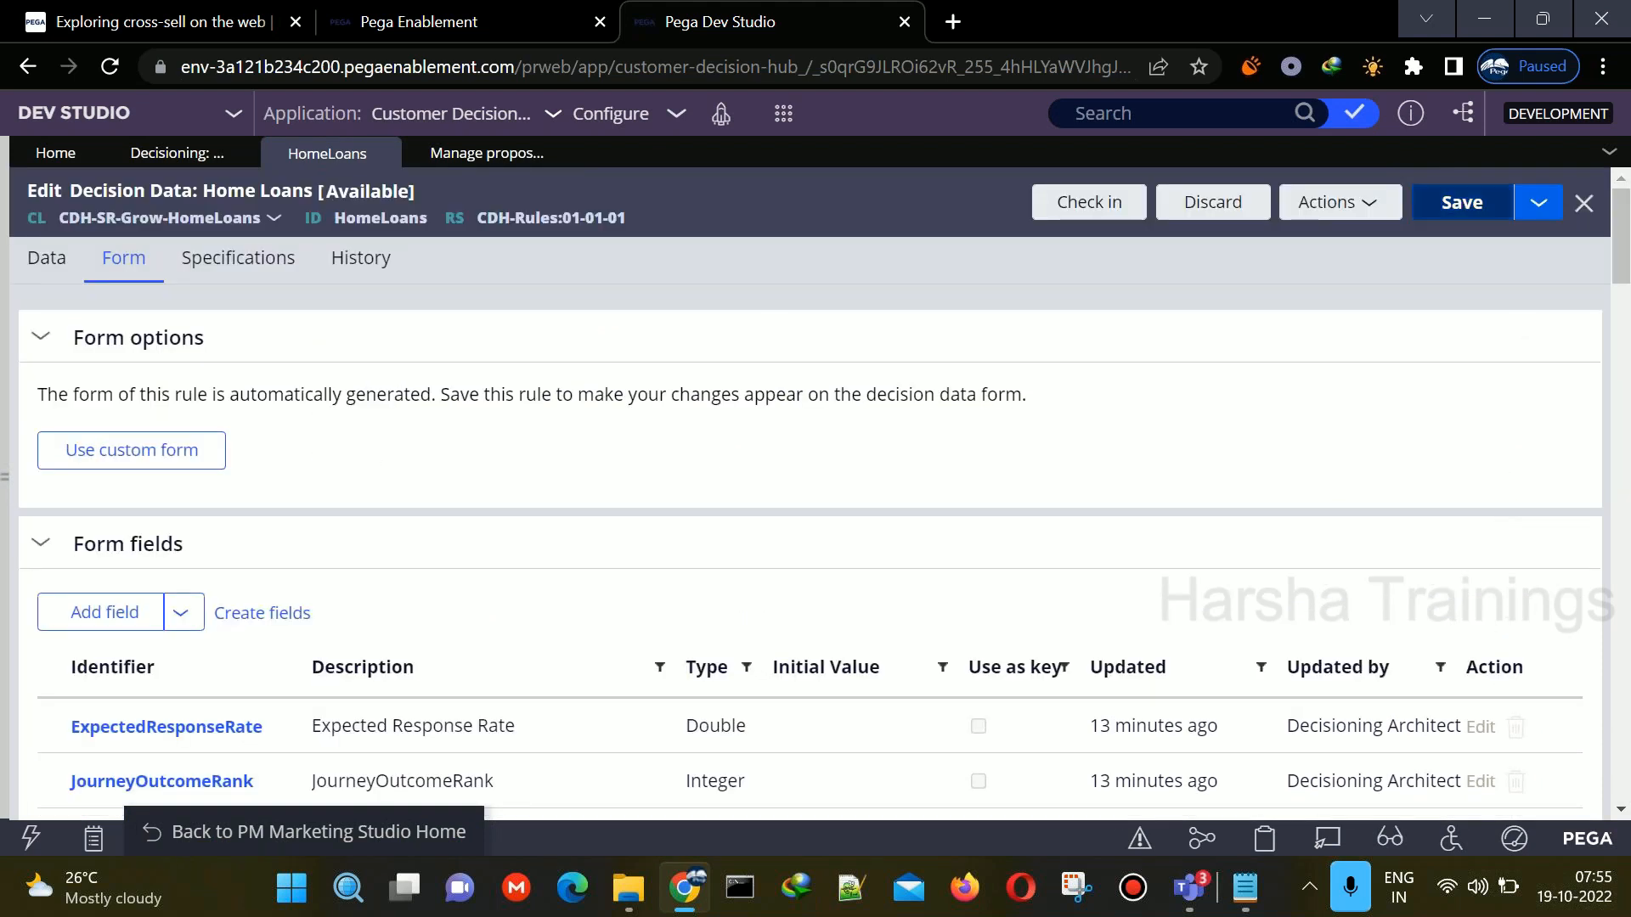
click(554, 155)
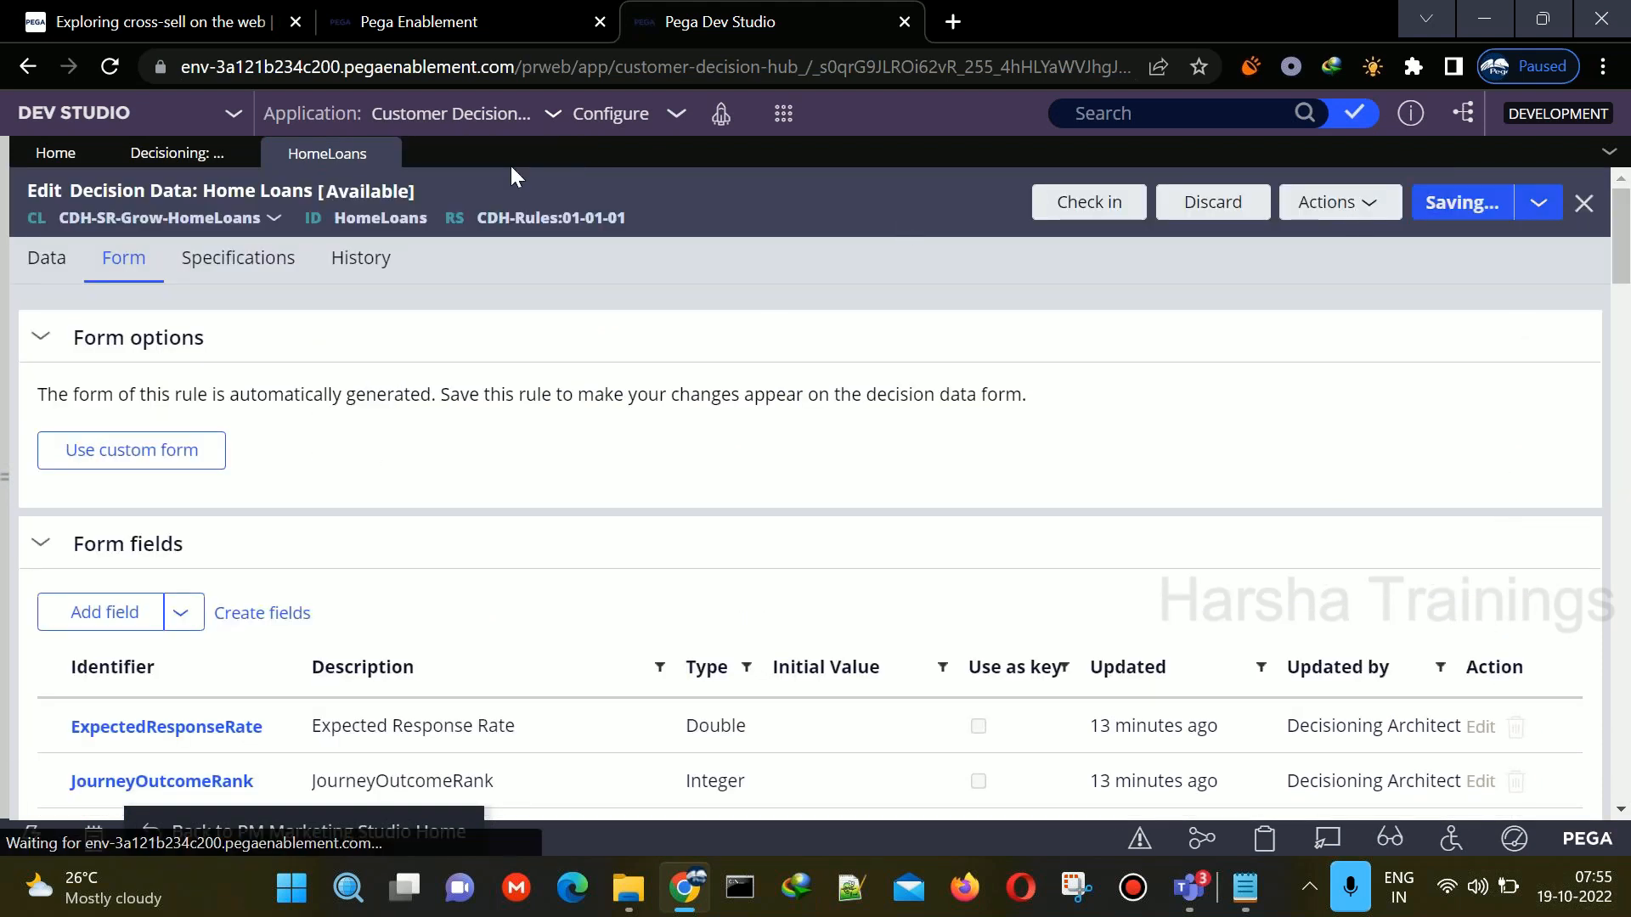
- Start a new proposition in the Home Loans decision data and name it "1 cr home loan"
click(53, 269)
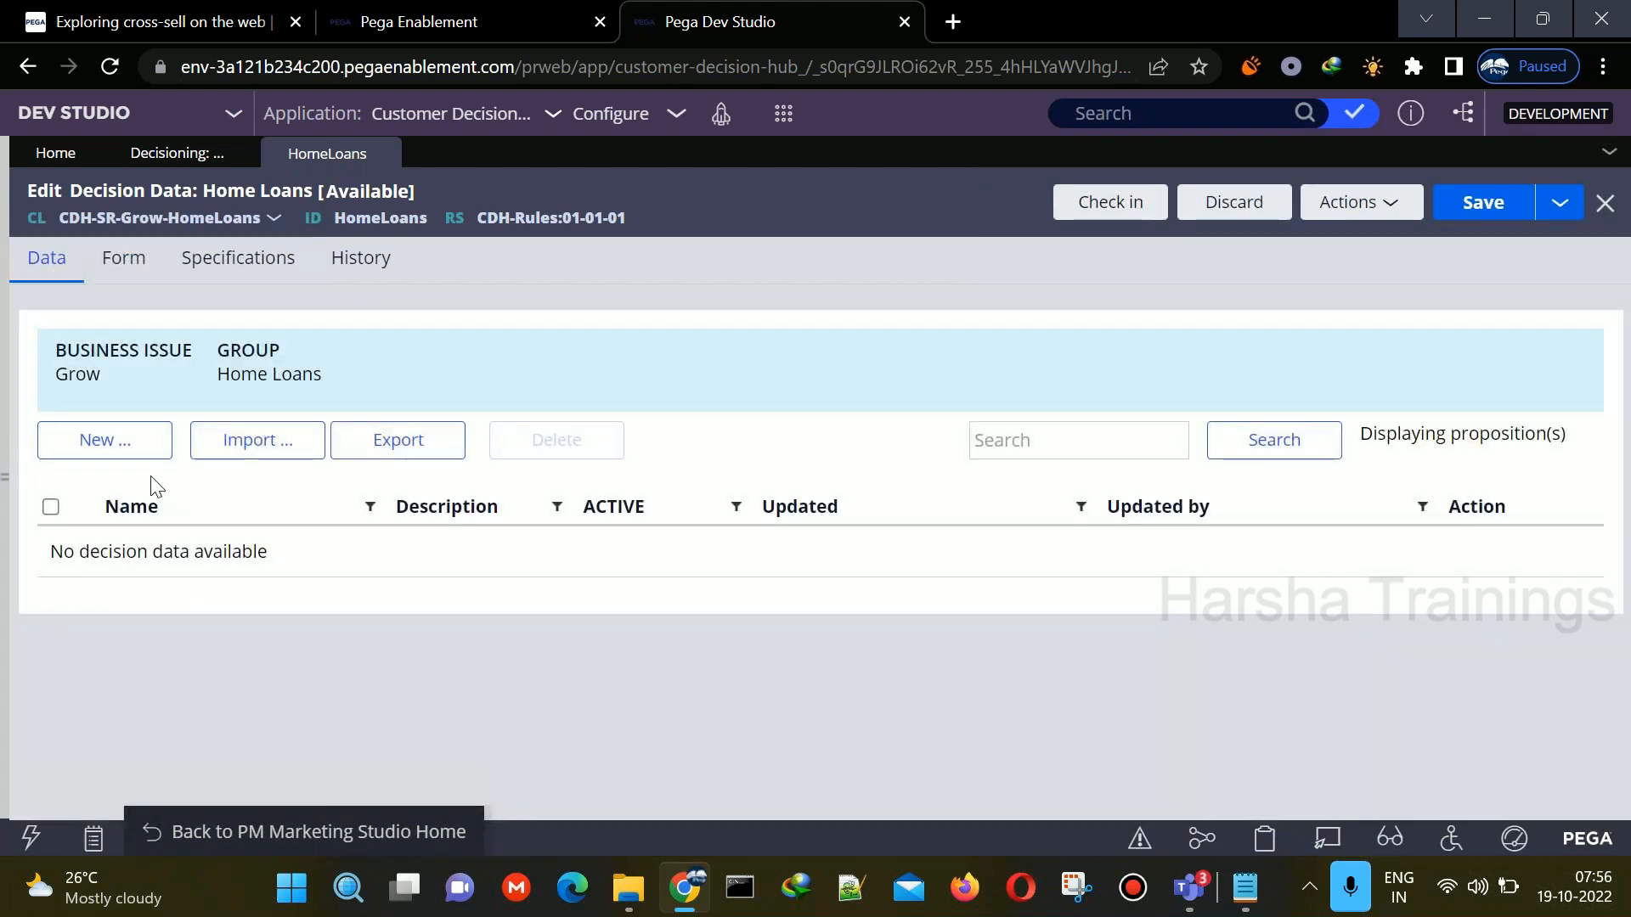
click(102, 440)
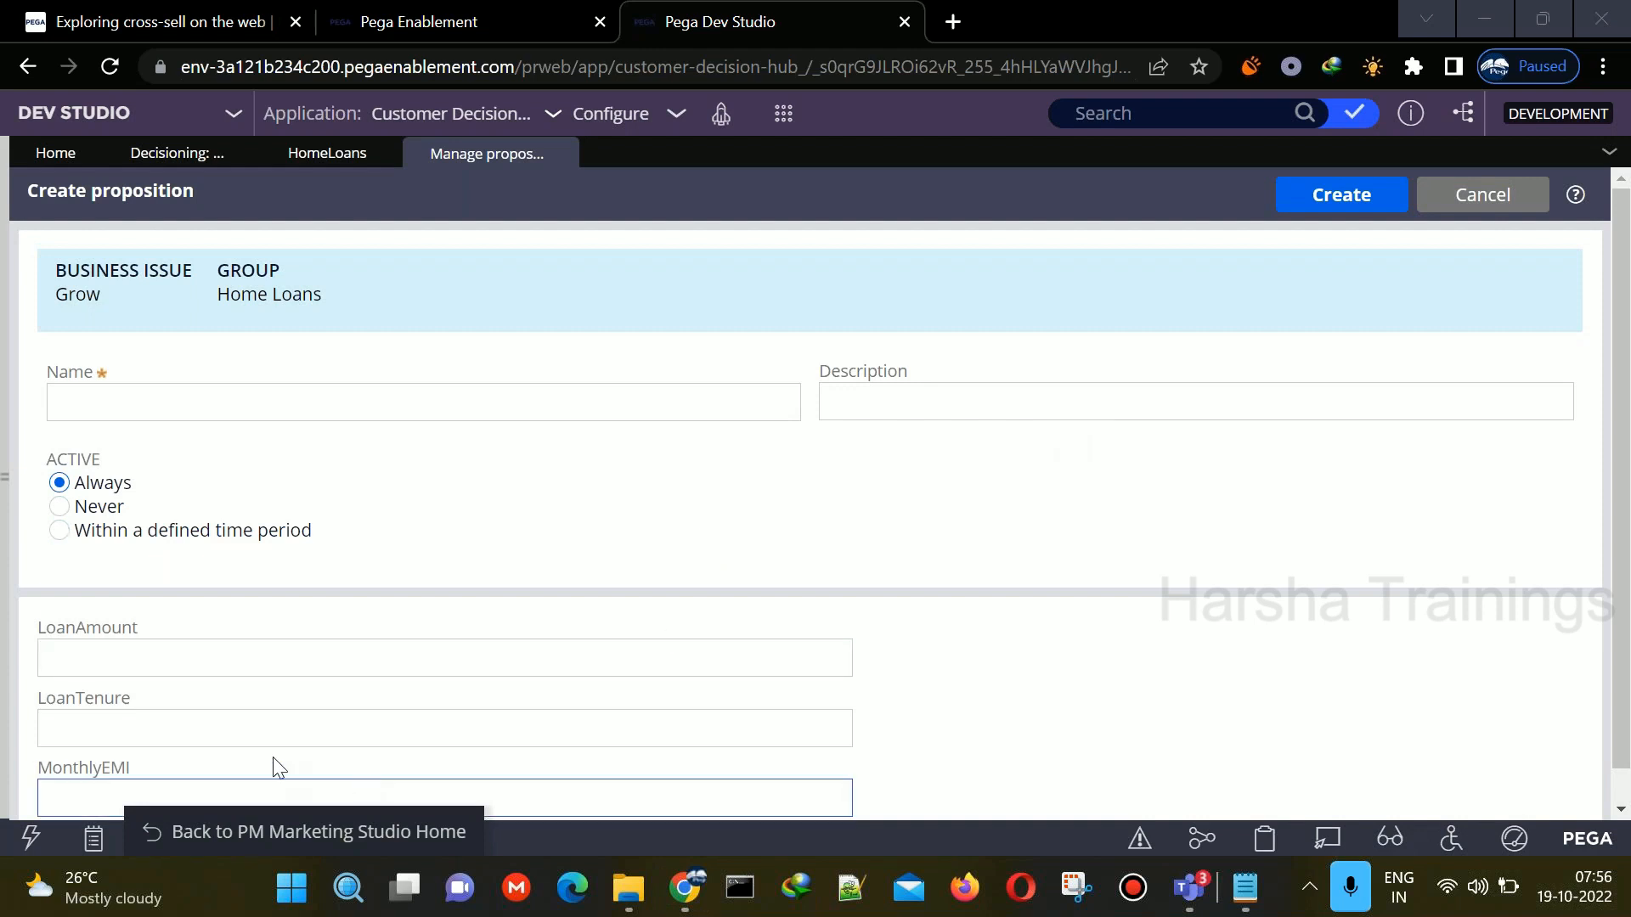
click(196, 740)
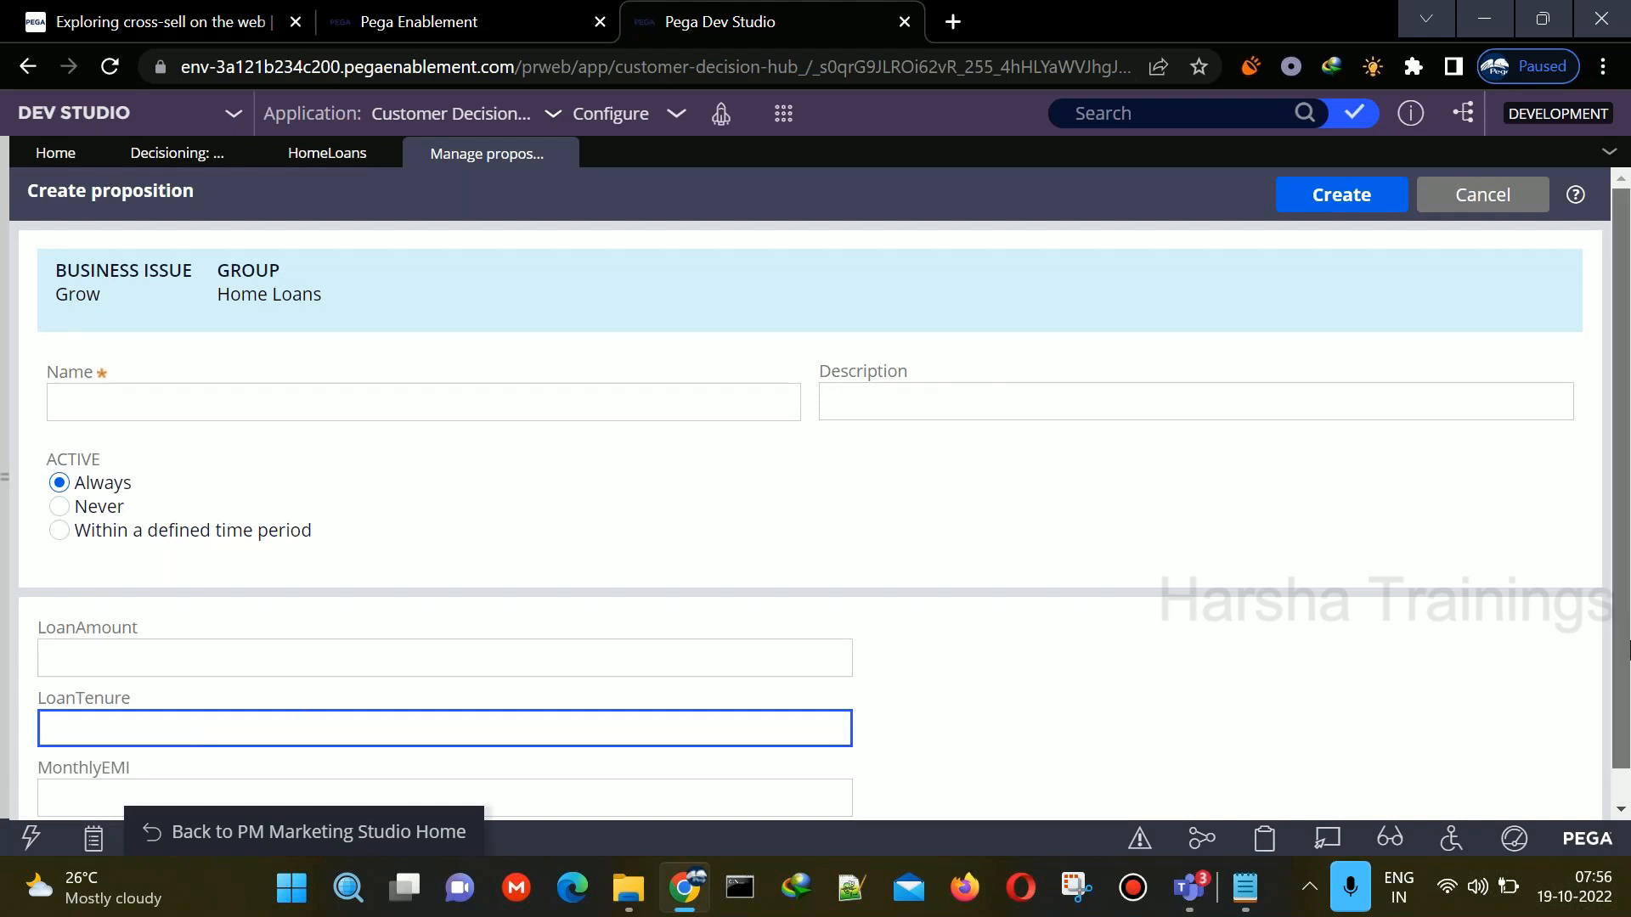
scroll(1255, 710, down, 1)
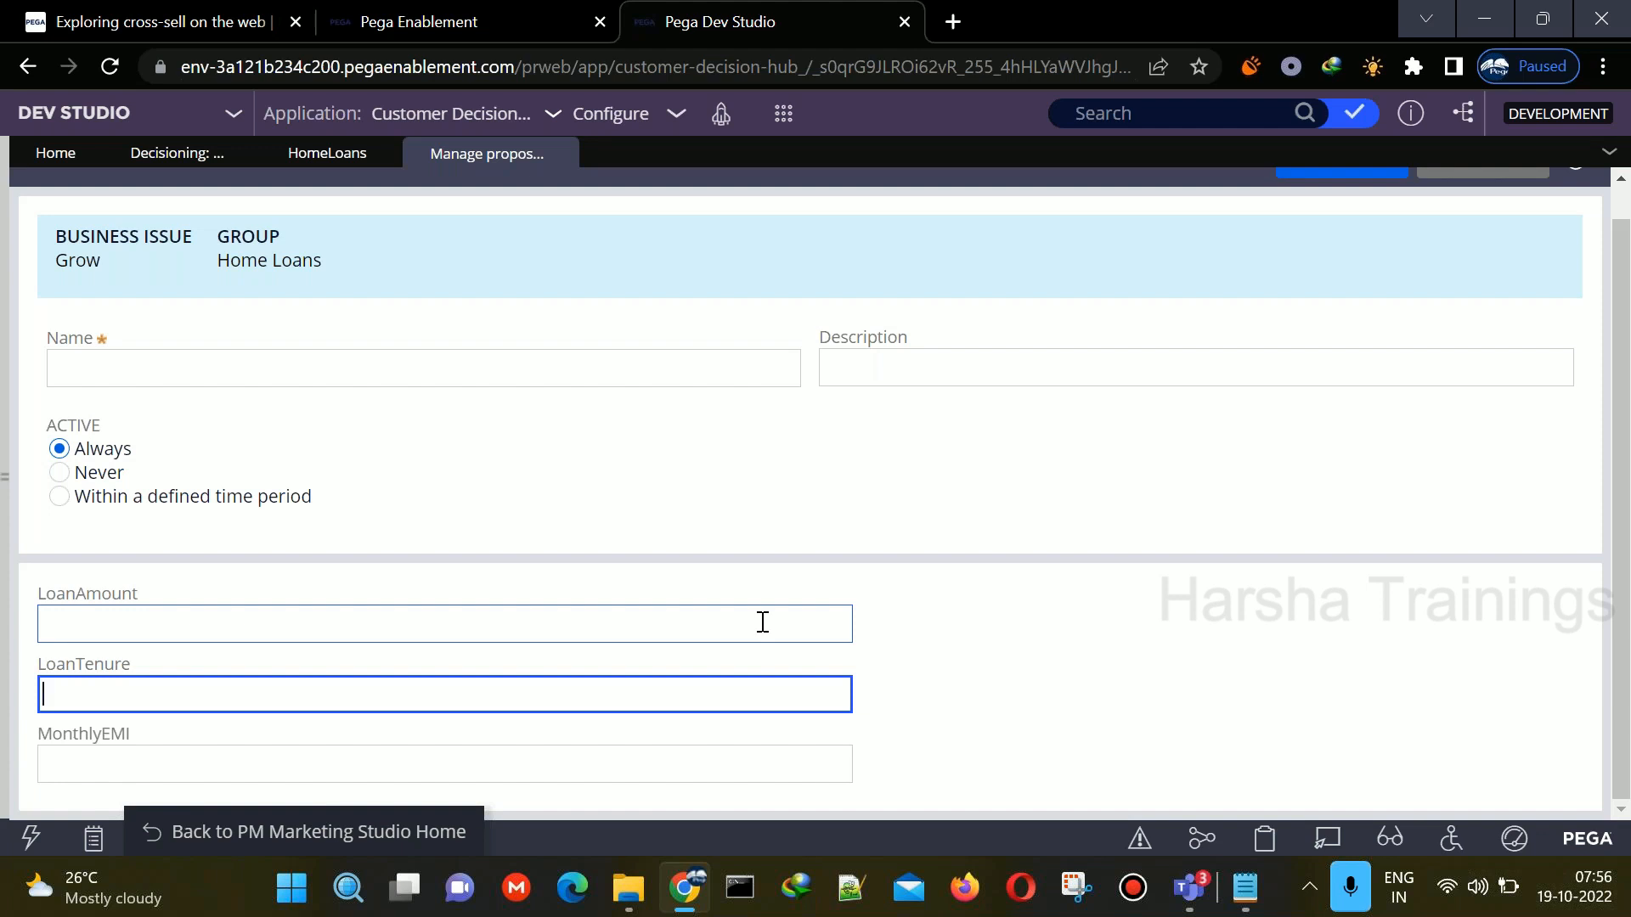
click(803, 476)
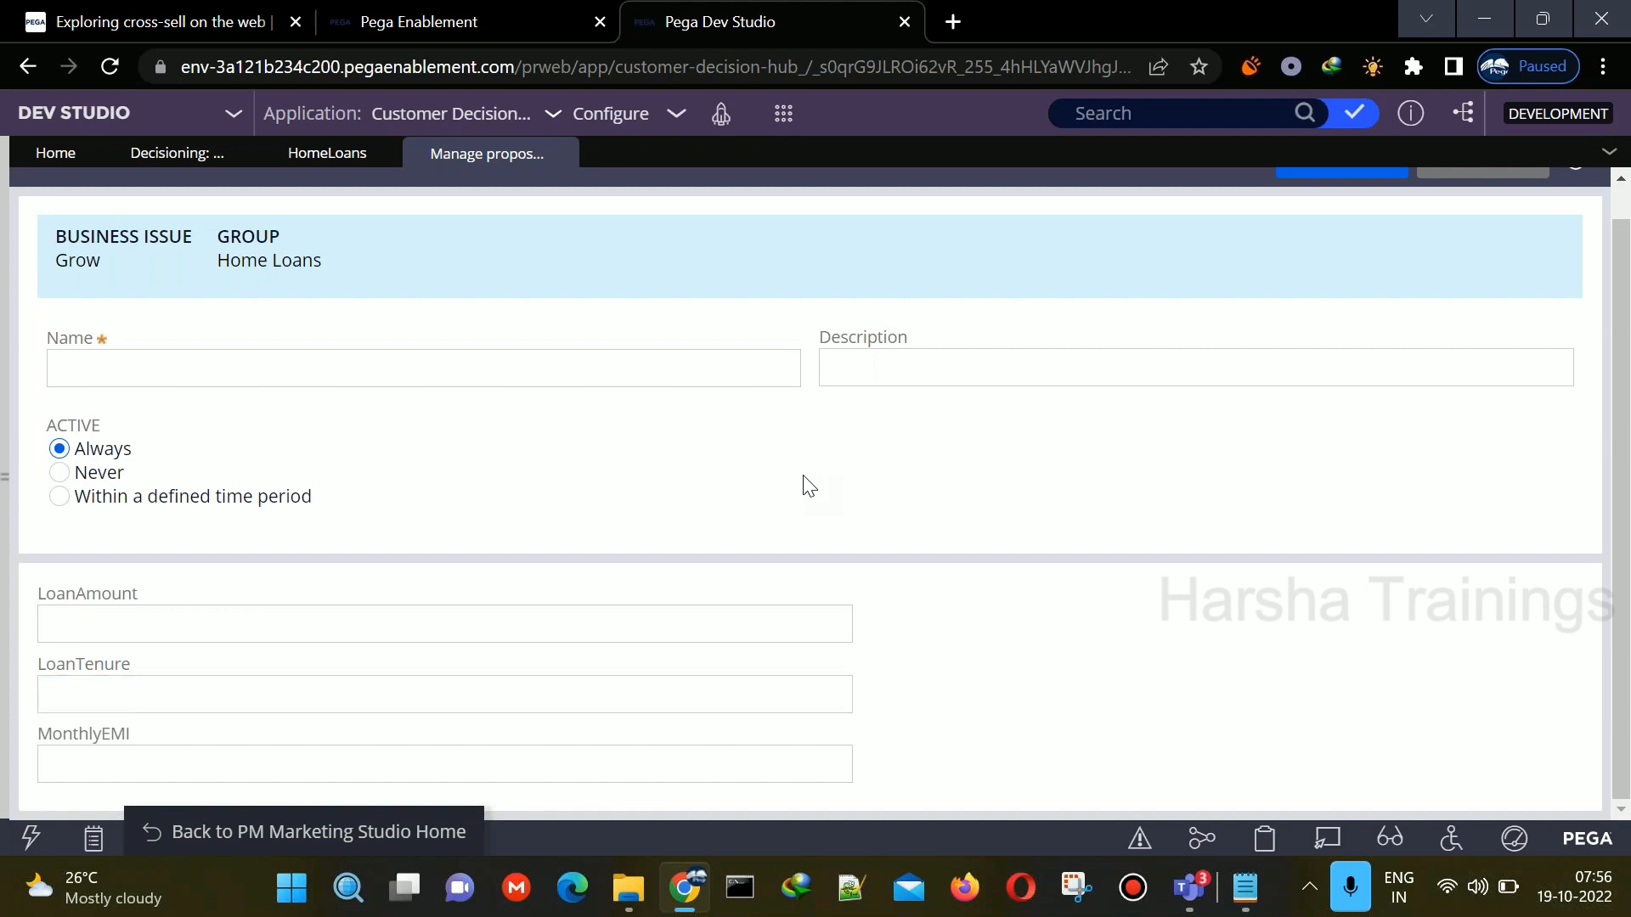
click(599, 365)
text(1 )
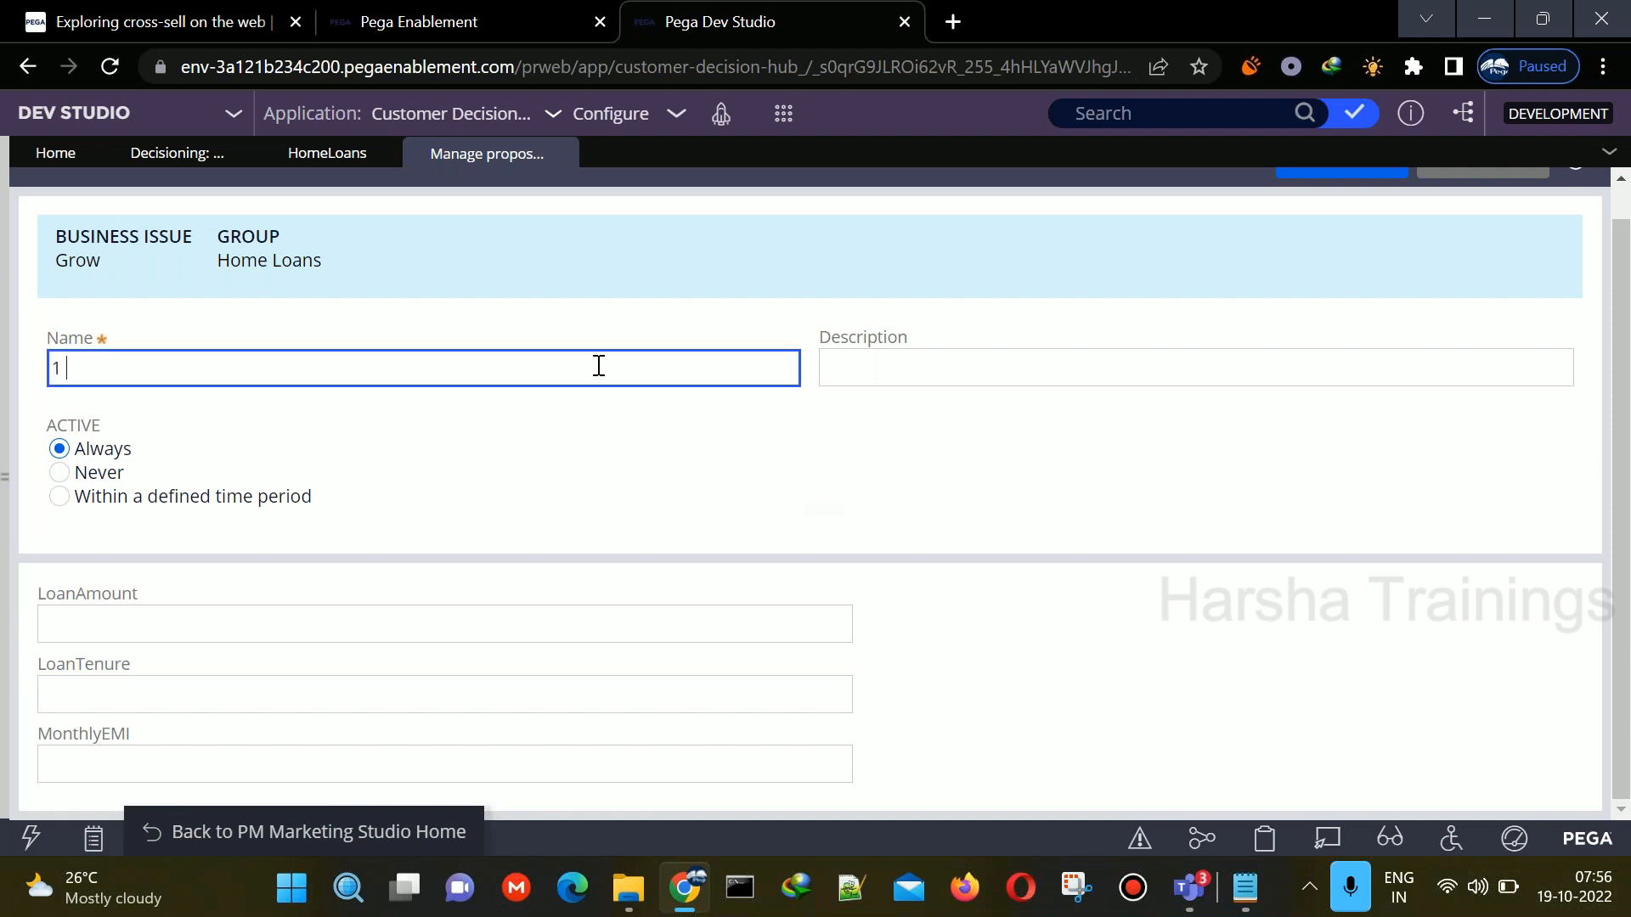
text(cr home loan)
- Set the proposition's LoanAmount to "1 crore", LoanTenure to "10 years" and MonthlyEMI to 100000
click(268, 633)
text(1 cr)
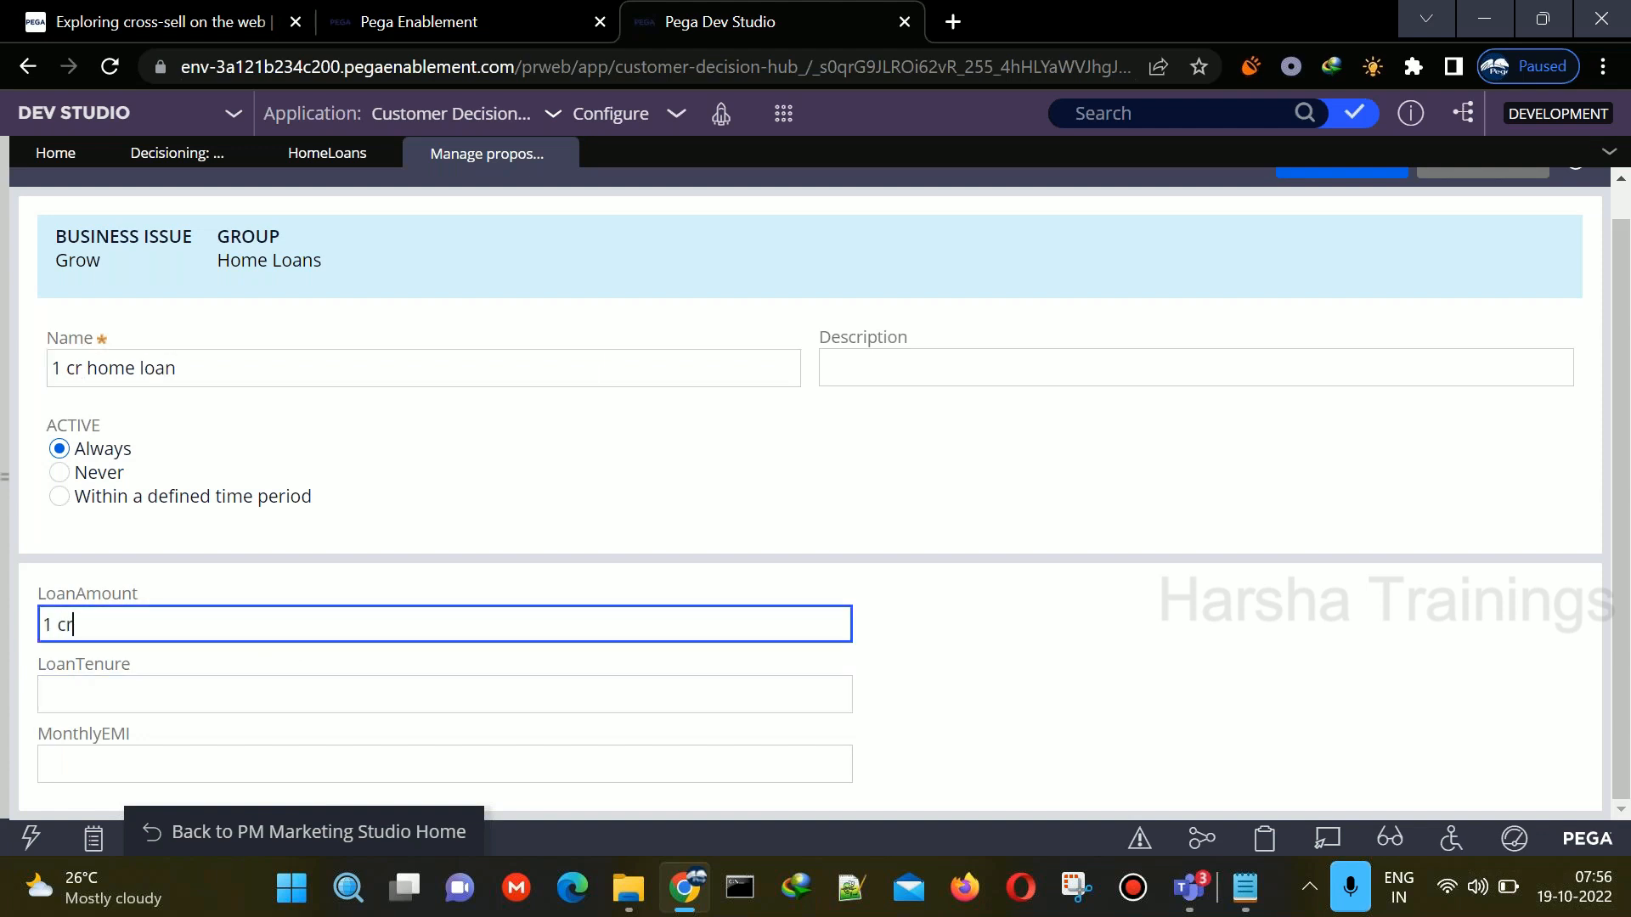
key(BackSpace)
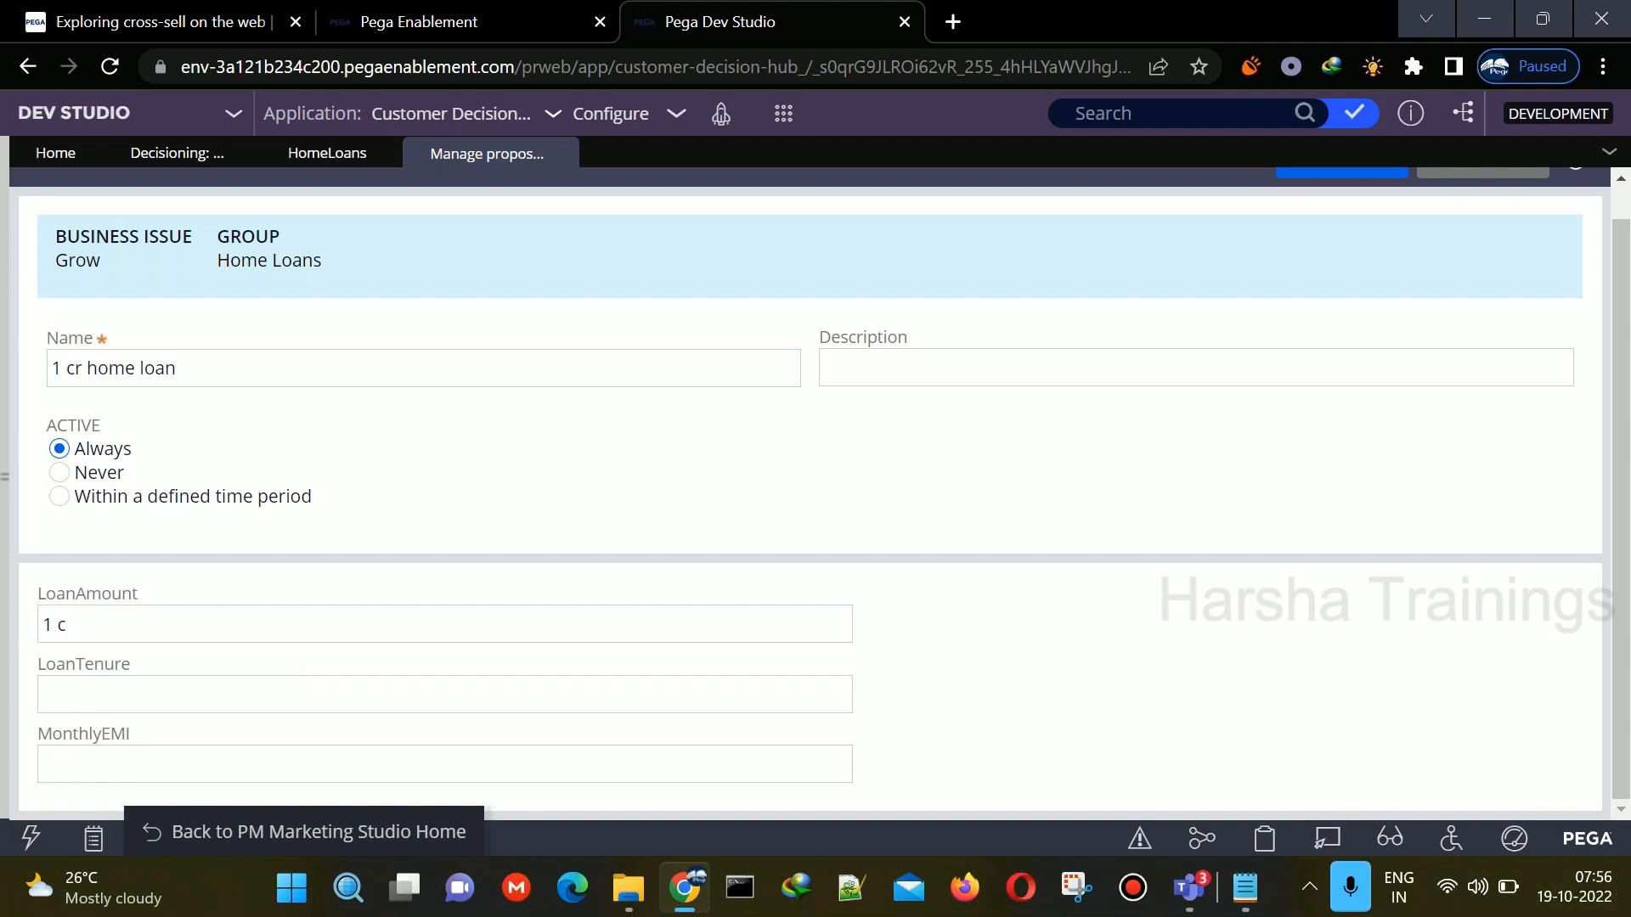
click(246, 633)
text(rore)
click(230, 695)
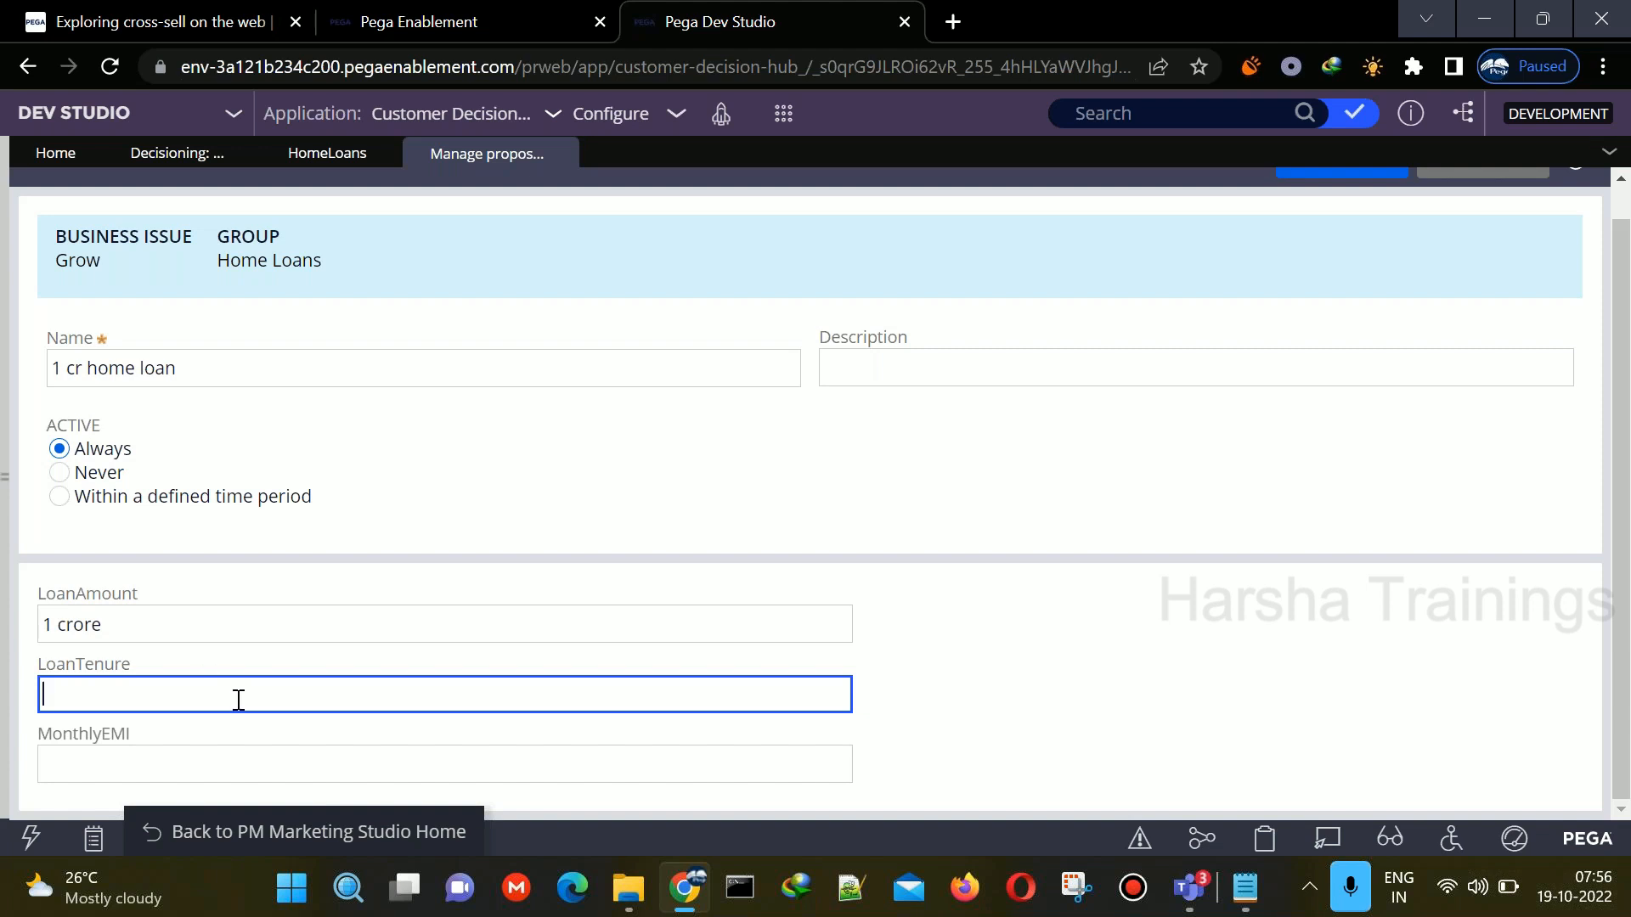
text(10 years)
click(209, 769)
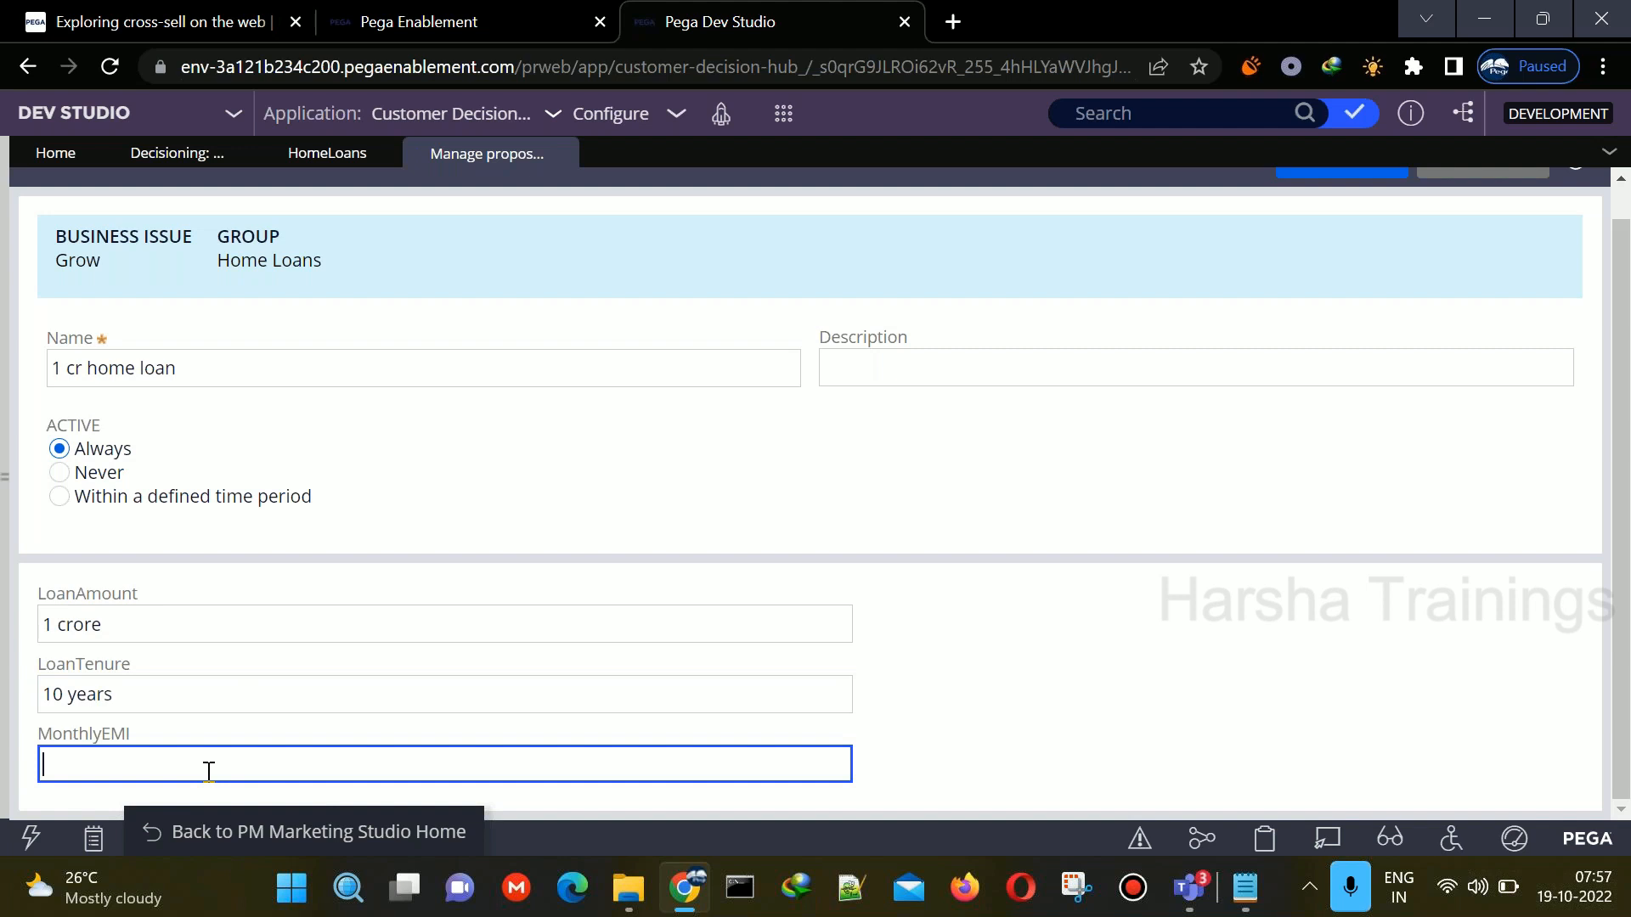
text(100000)
- Create the home loan proposition and save the Home Loans decision data rule
scroll(1628, 386, up, 1)
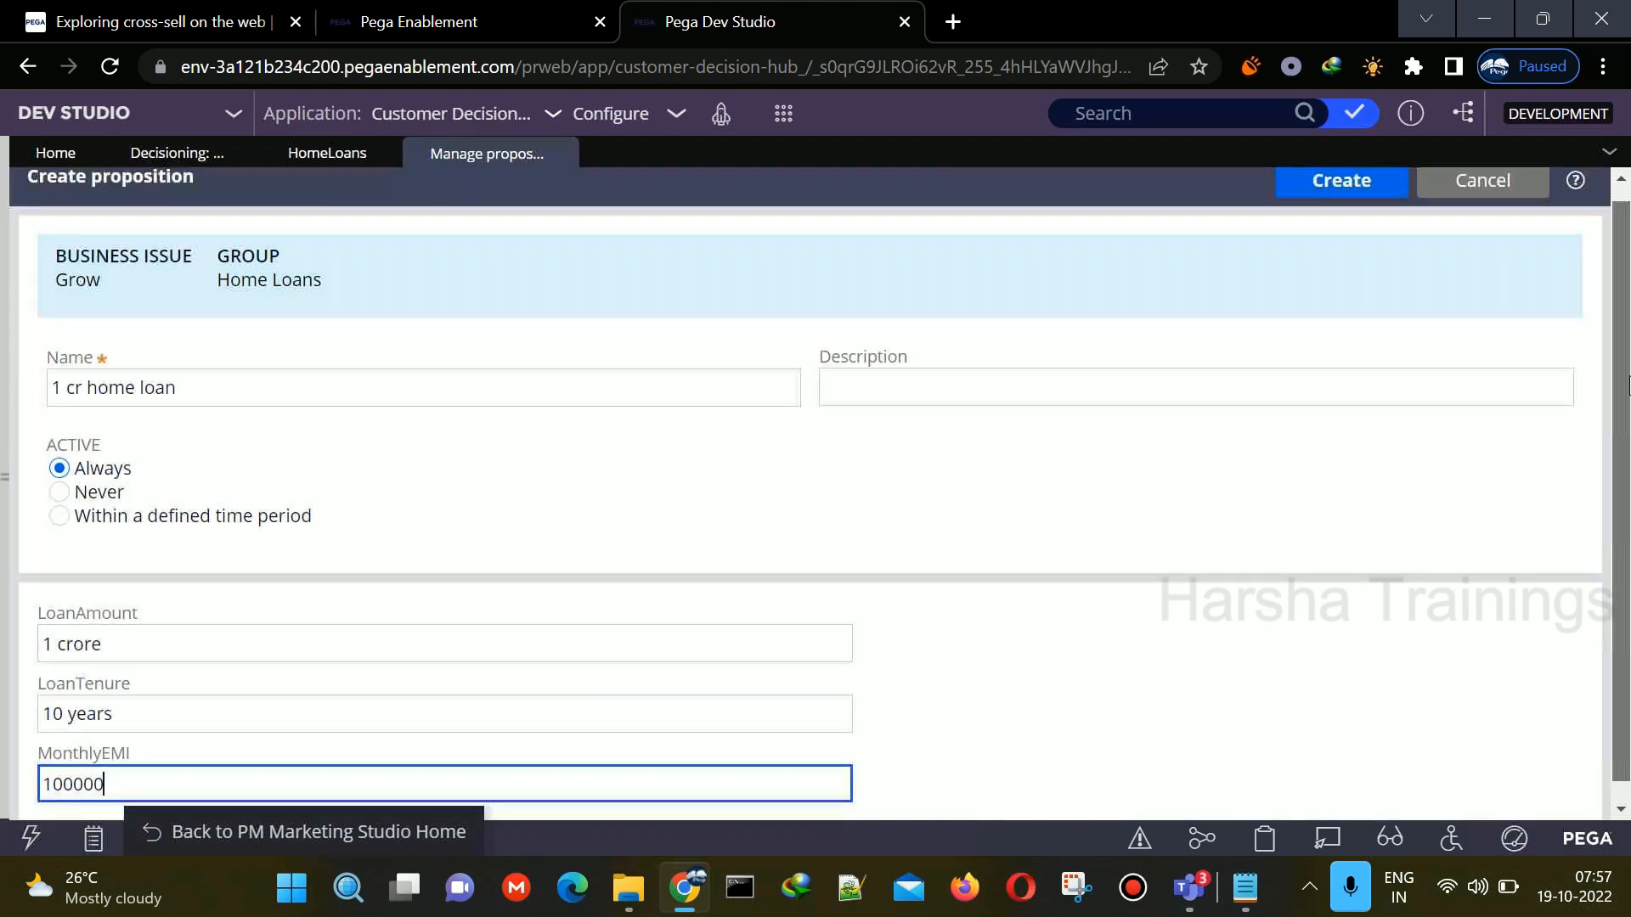
click(1333, 197)
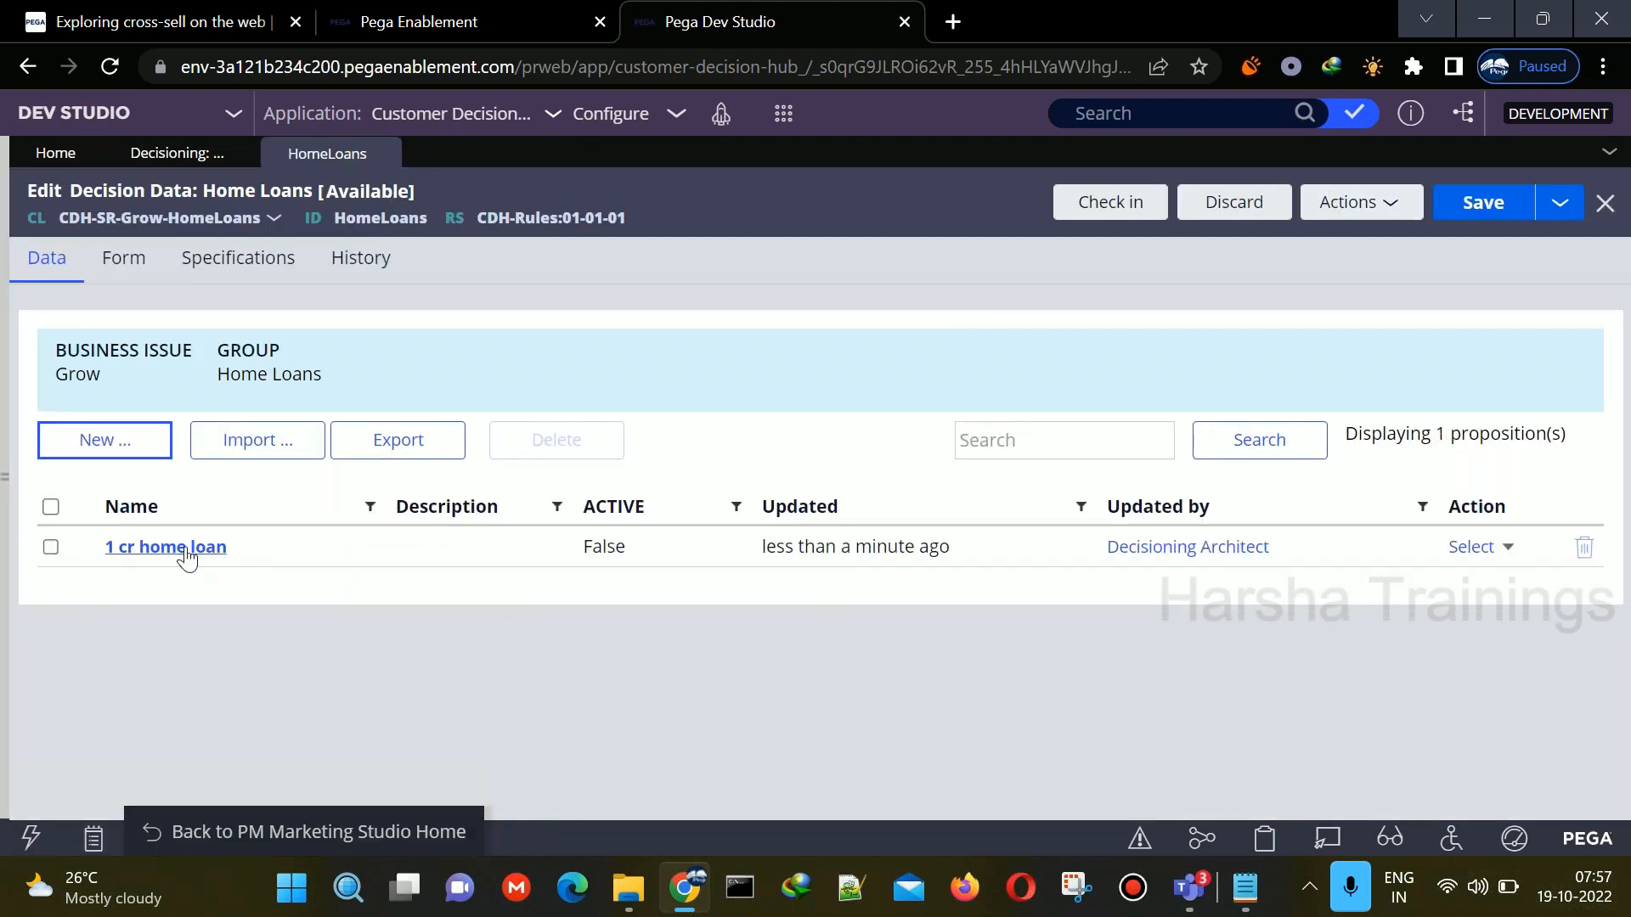
click(1483, 202)
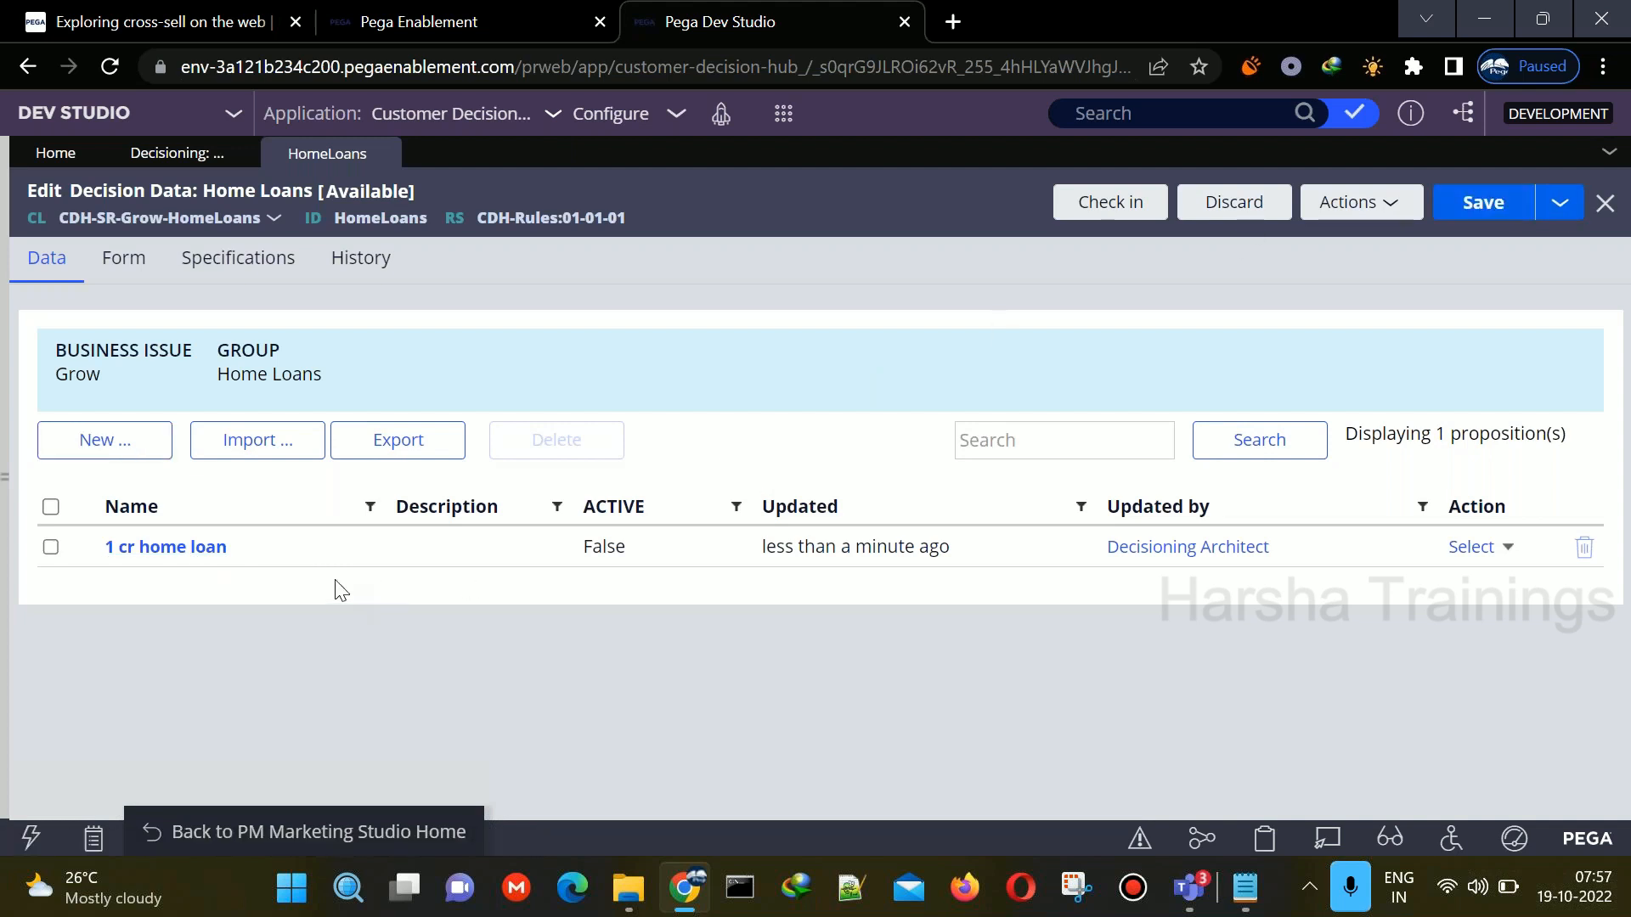
- Open the "1 cr home loan" proposition for editing and review its name and active setting
click(200, 550)
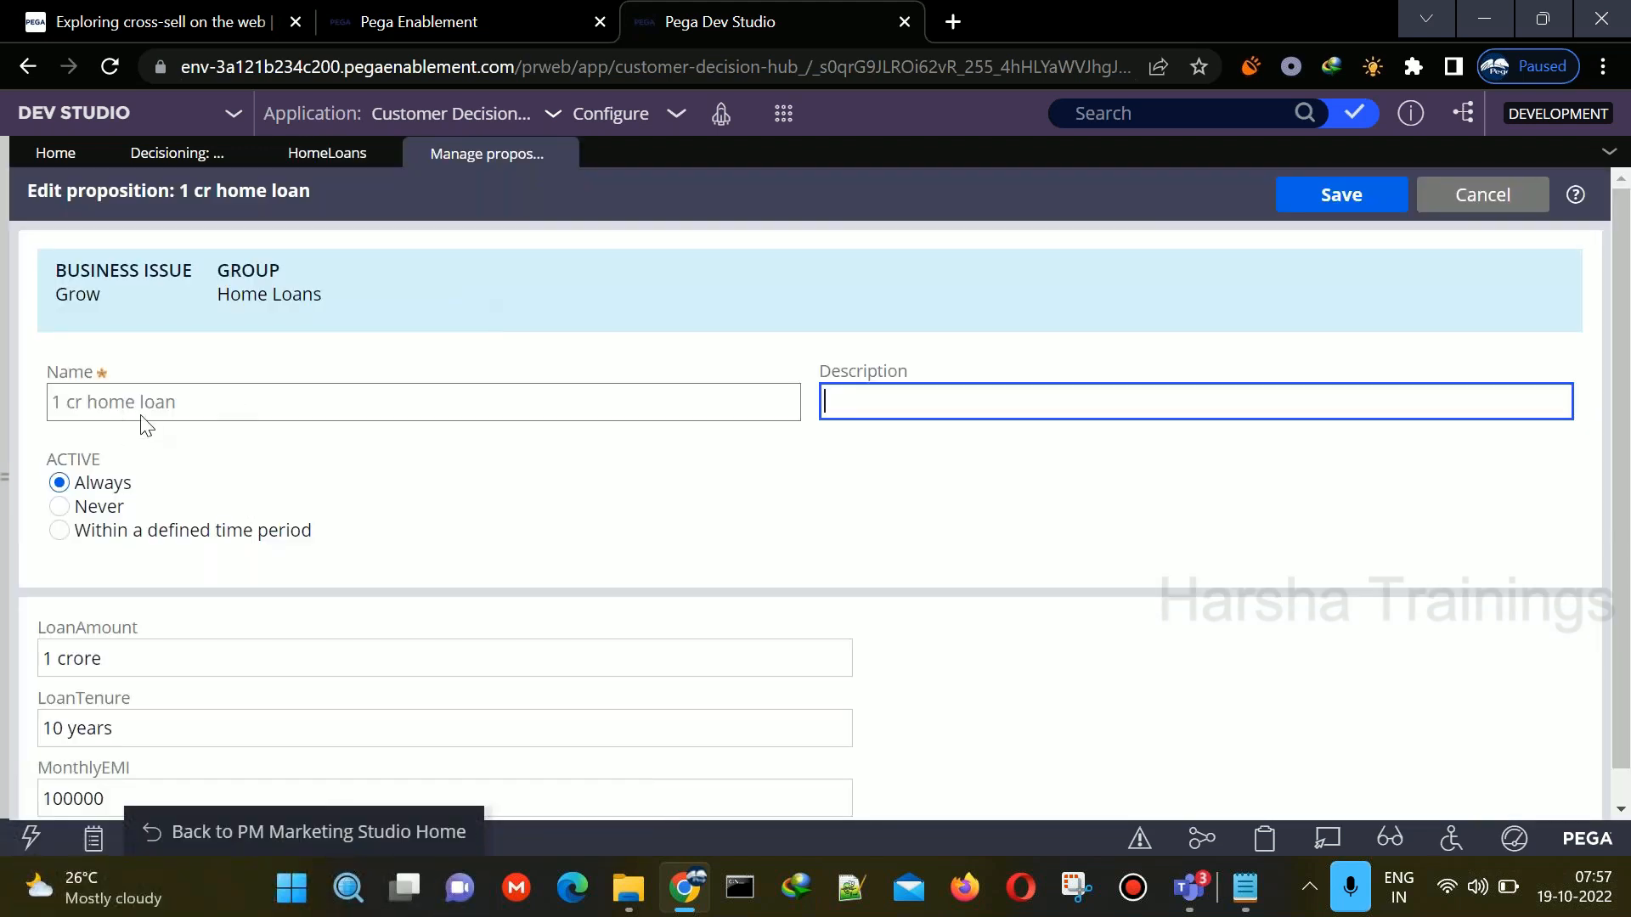
click(98, 407)
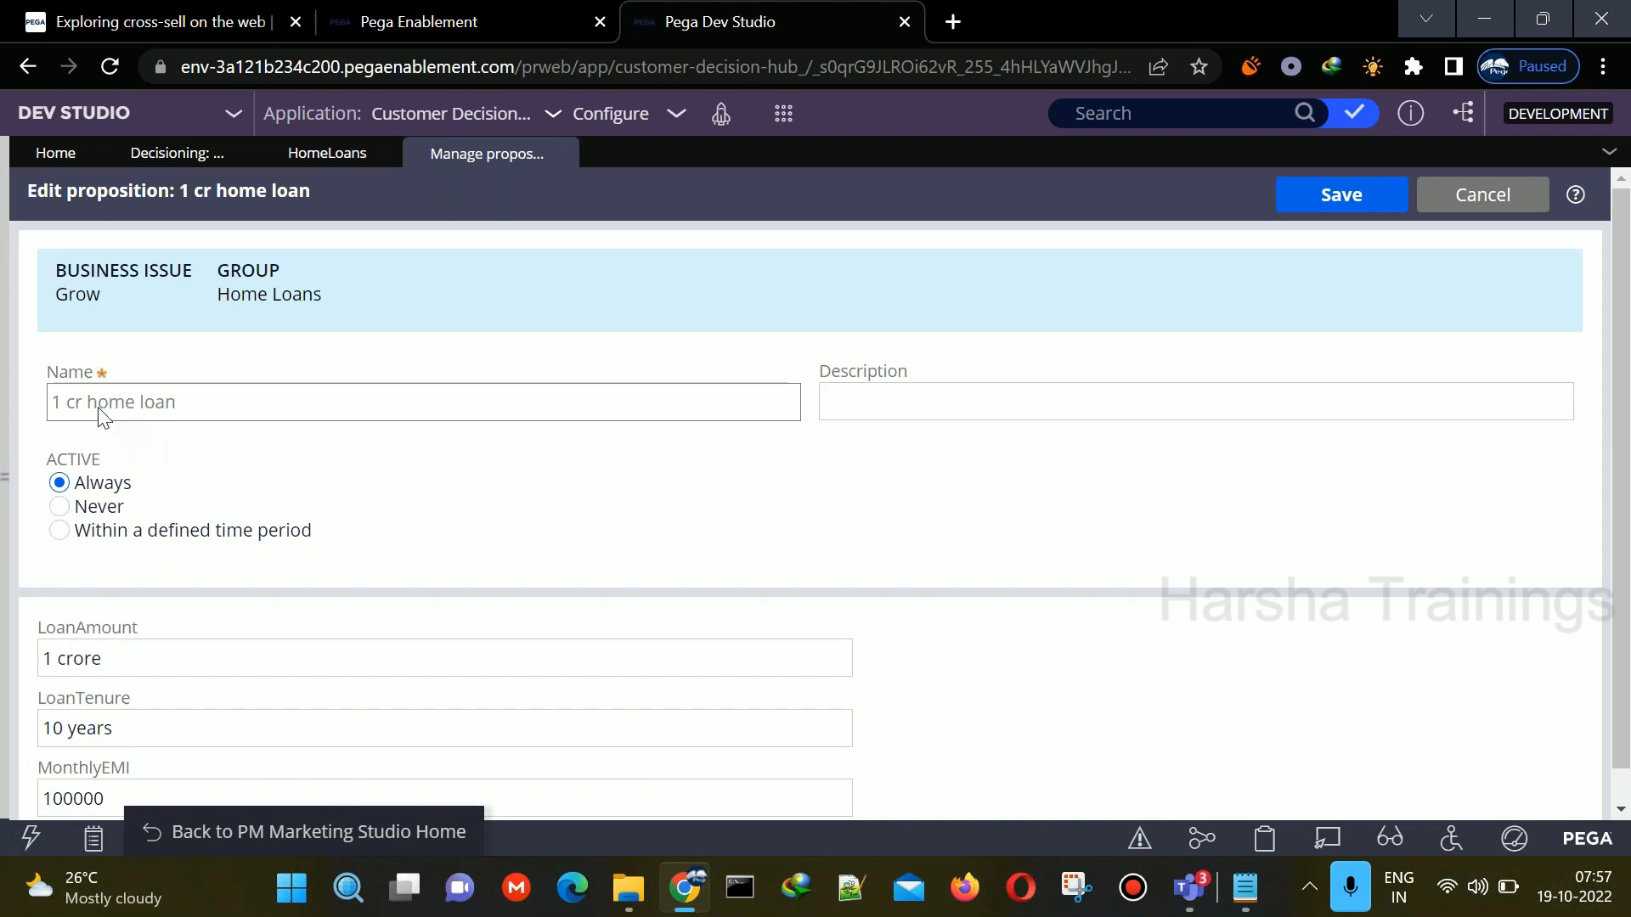
drag(75, 489, 180, 501)
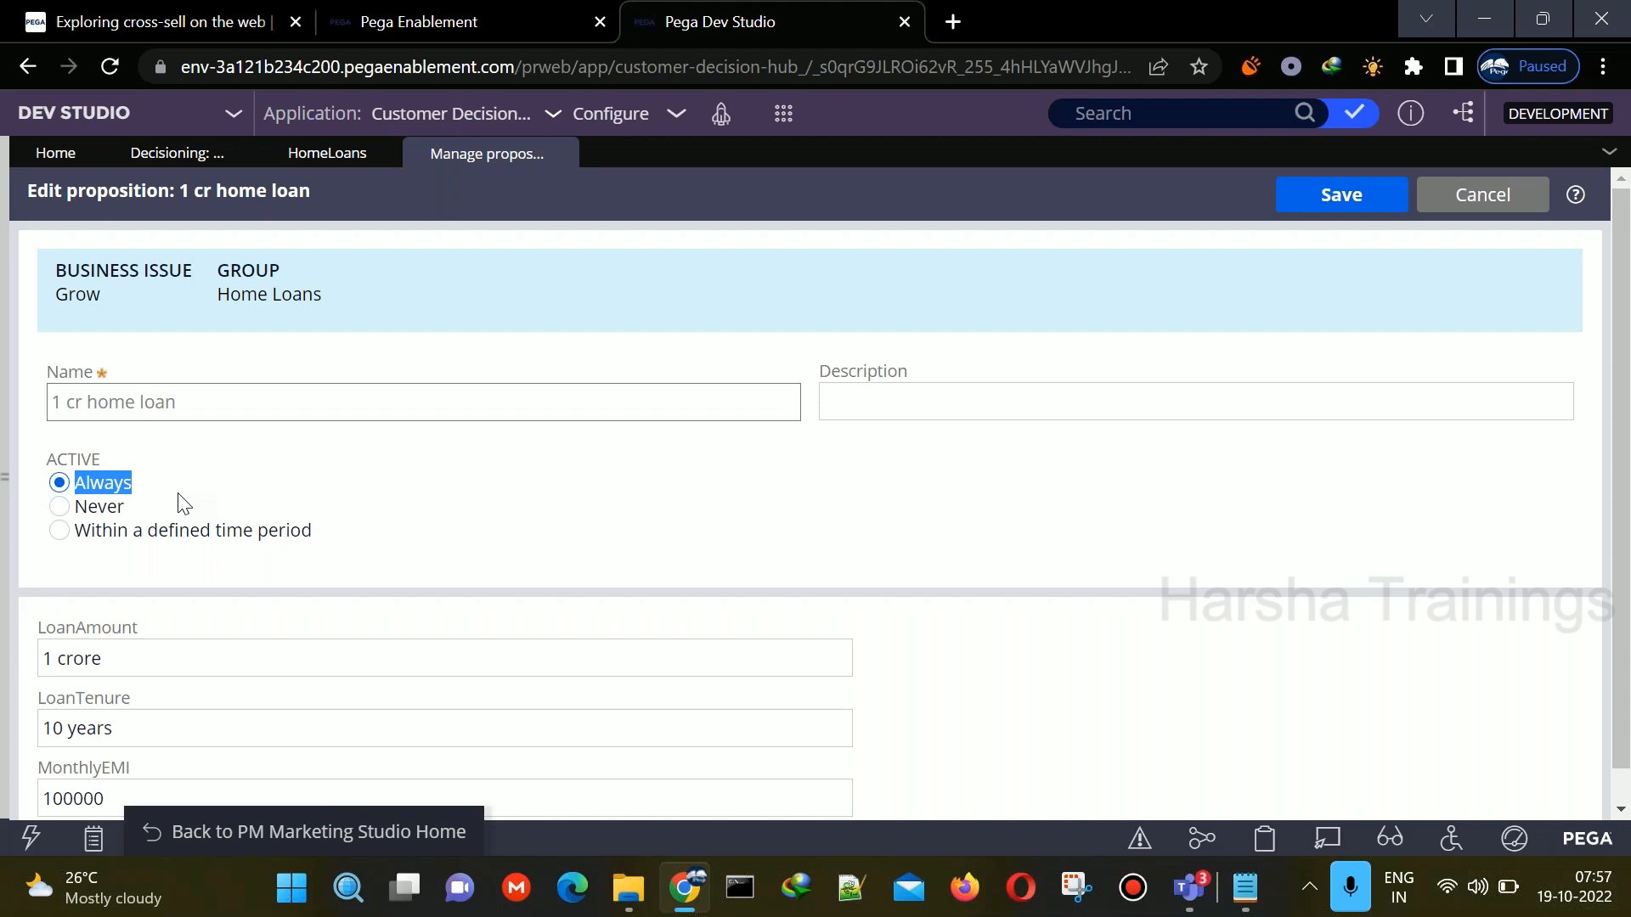
- Try the Never option, then a defined active period from 23/10/2022 22:27 to 25/10/2022 22:28 for the proposition
click(84, 507)
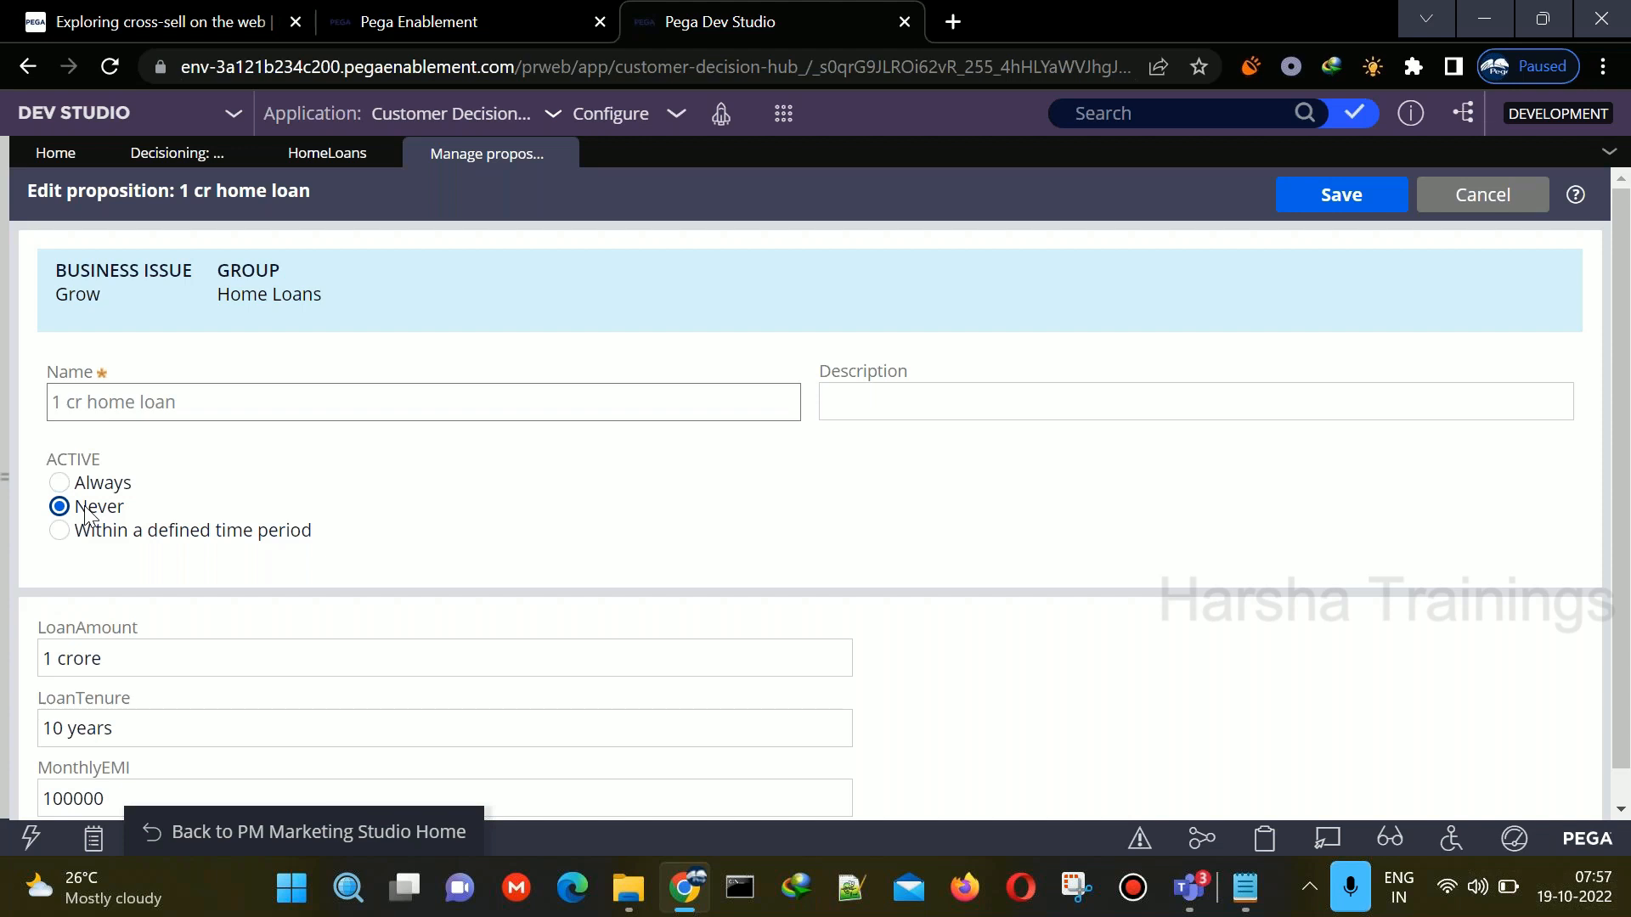
click(95, 537)
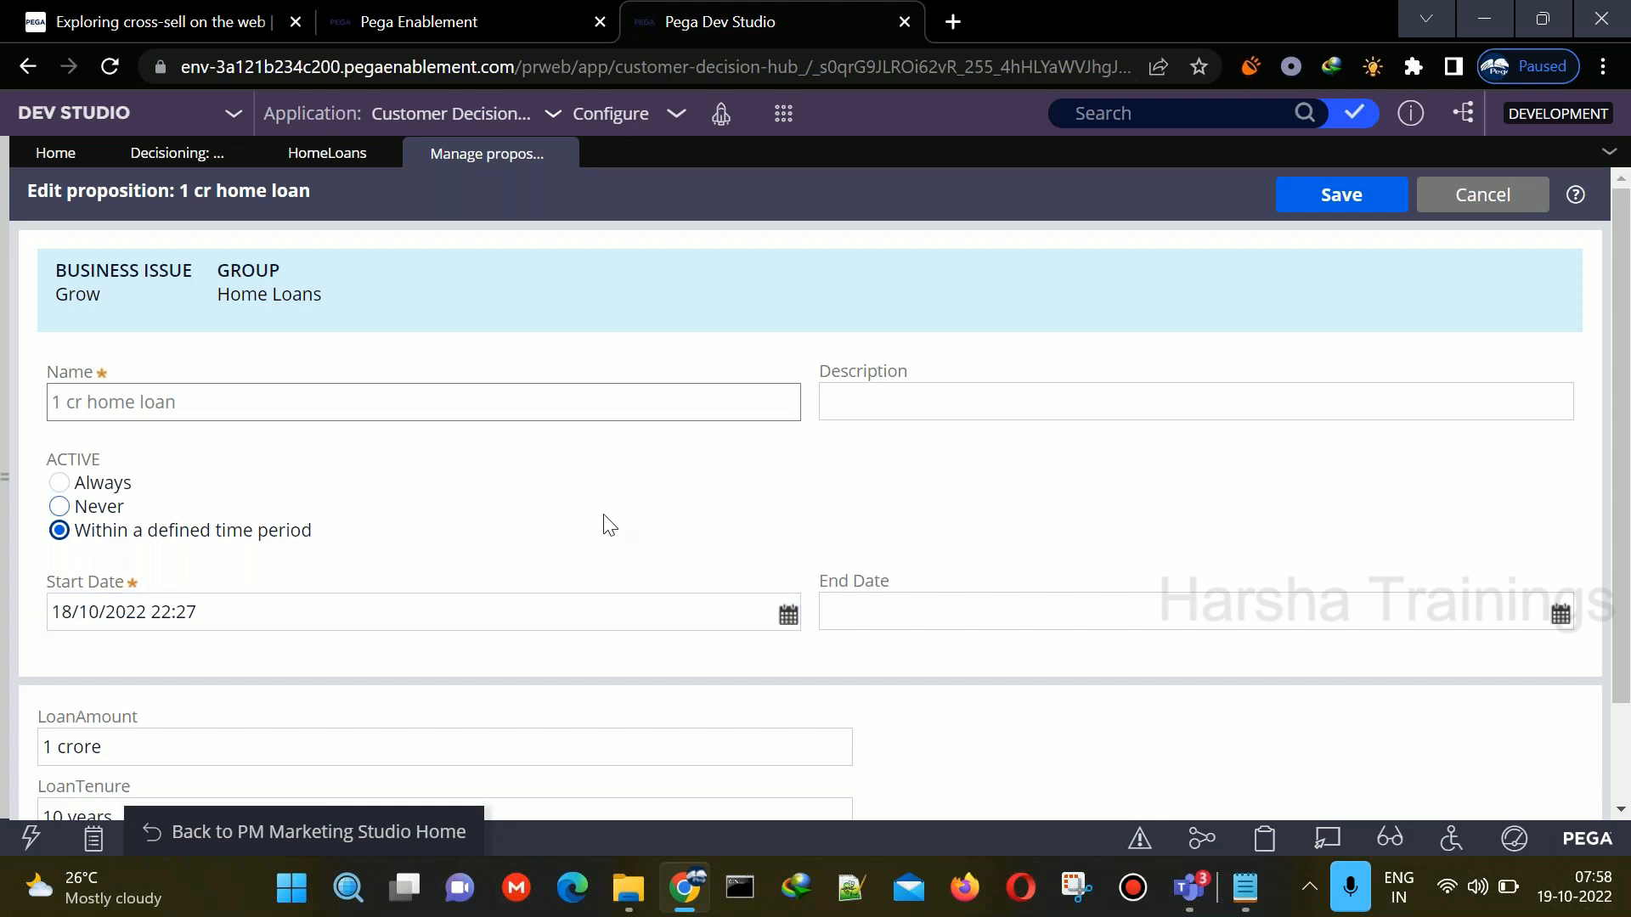
click(789, 614)
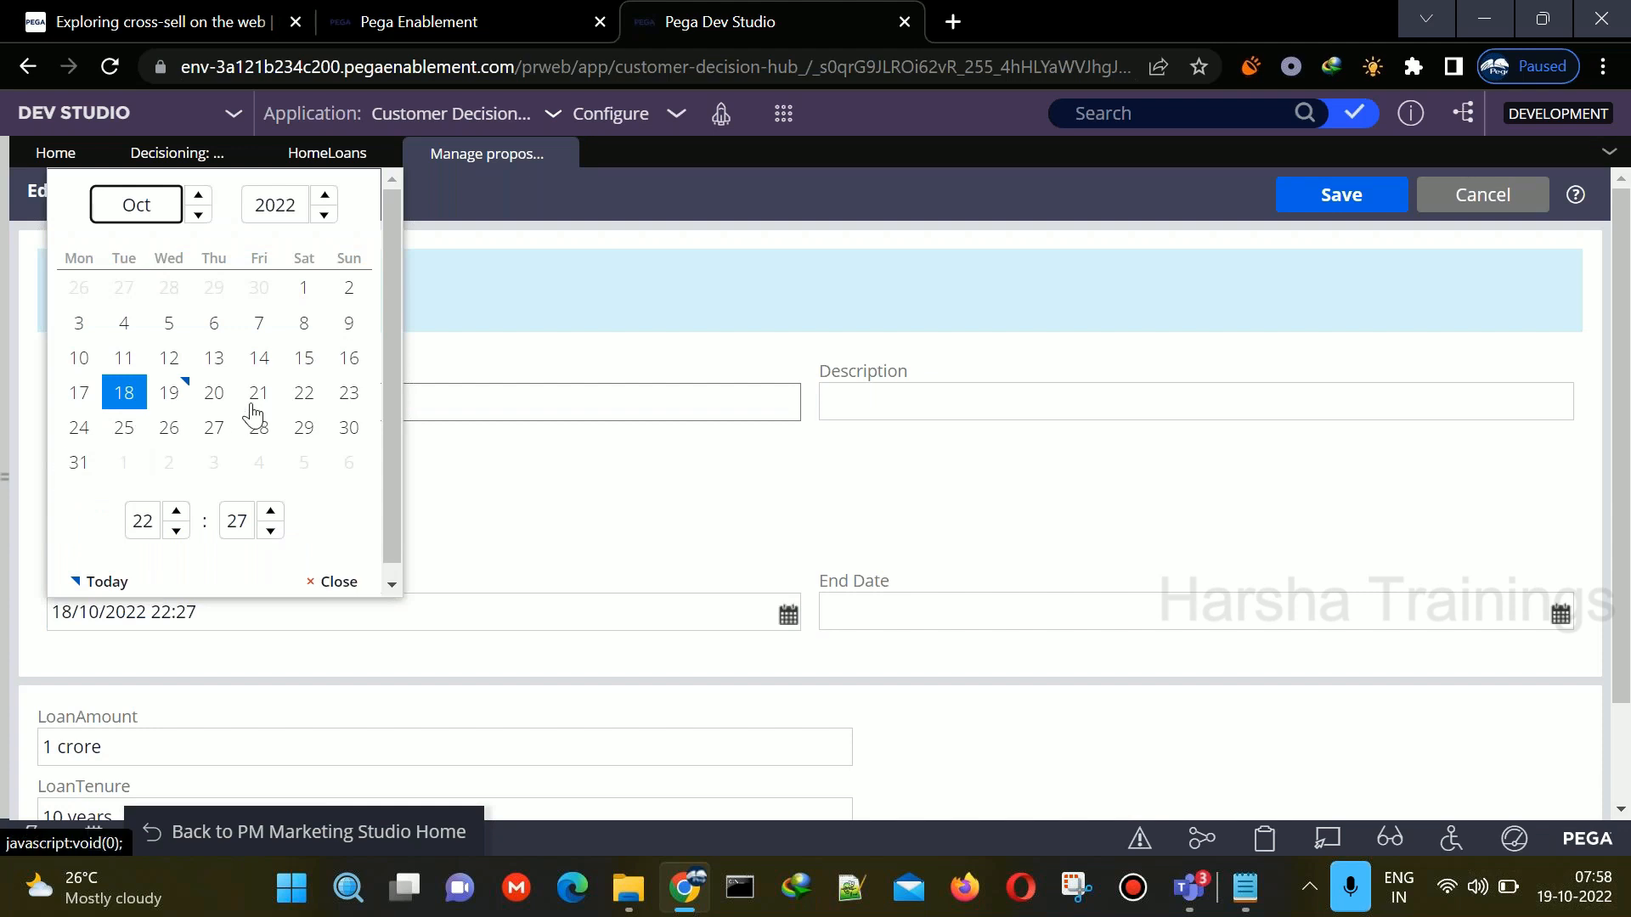
click(348, 410)
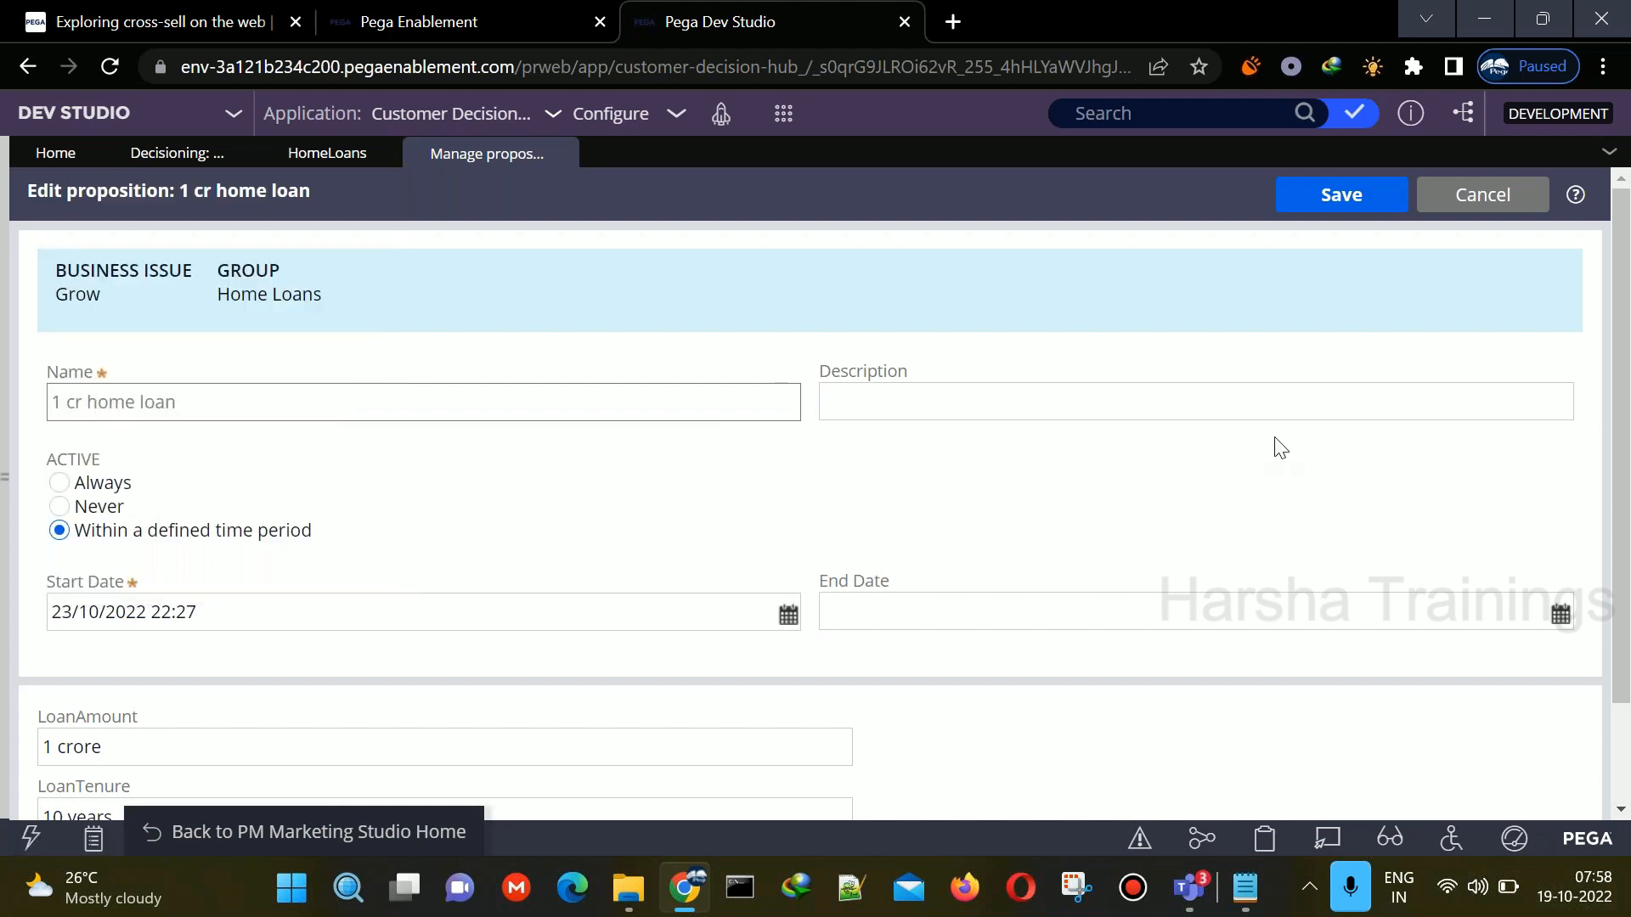
click(1562, 614)
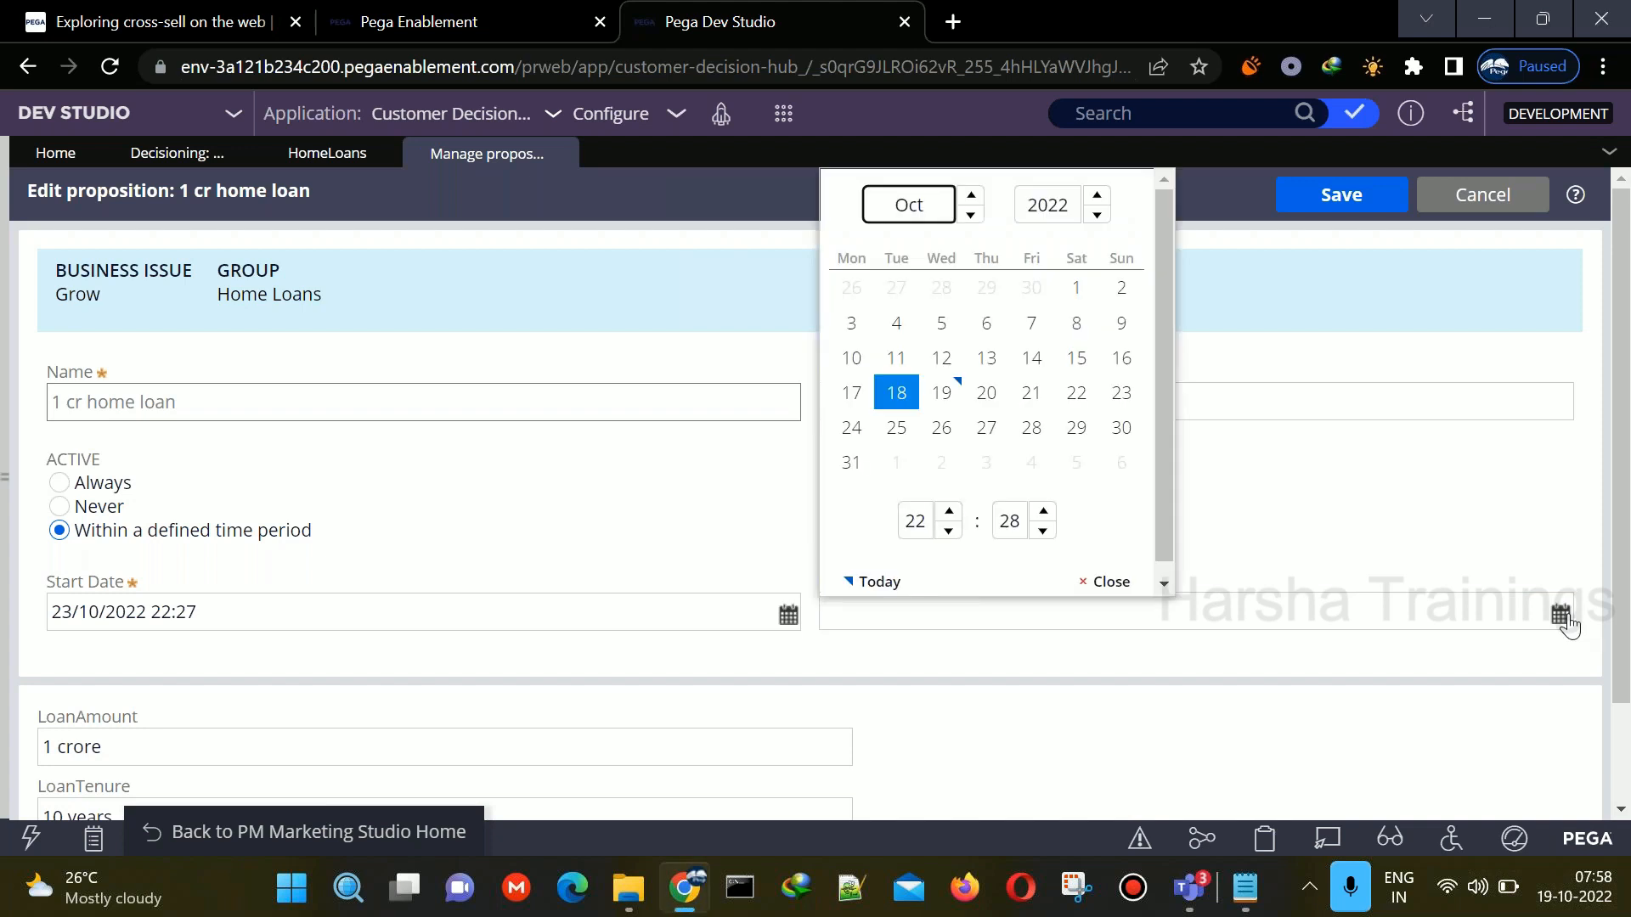
click(898, 428)
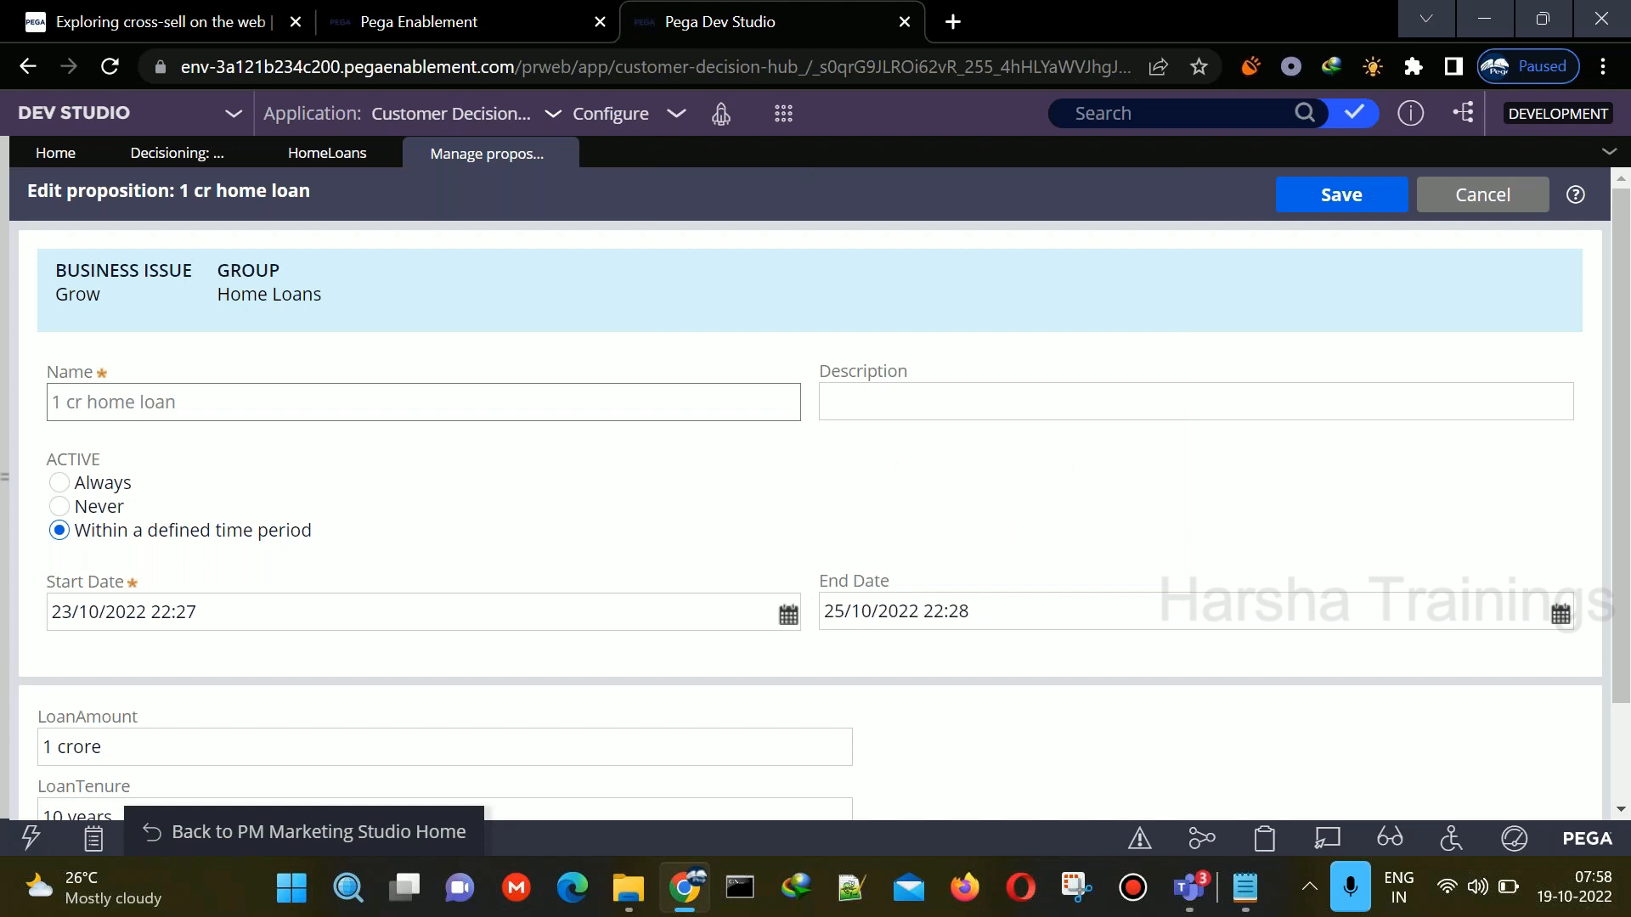
click(828, 616)
drag(828, 616, 977, 605)
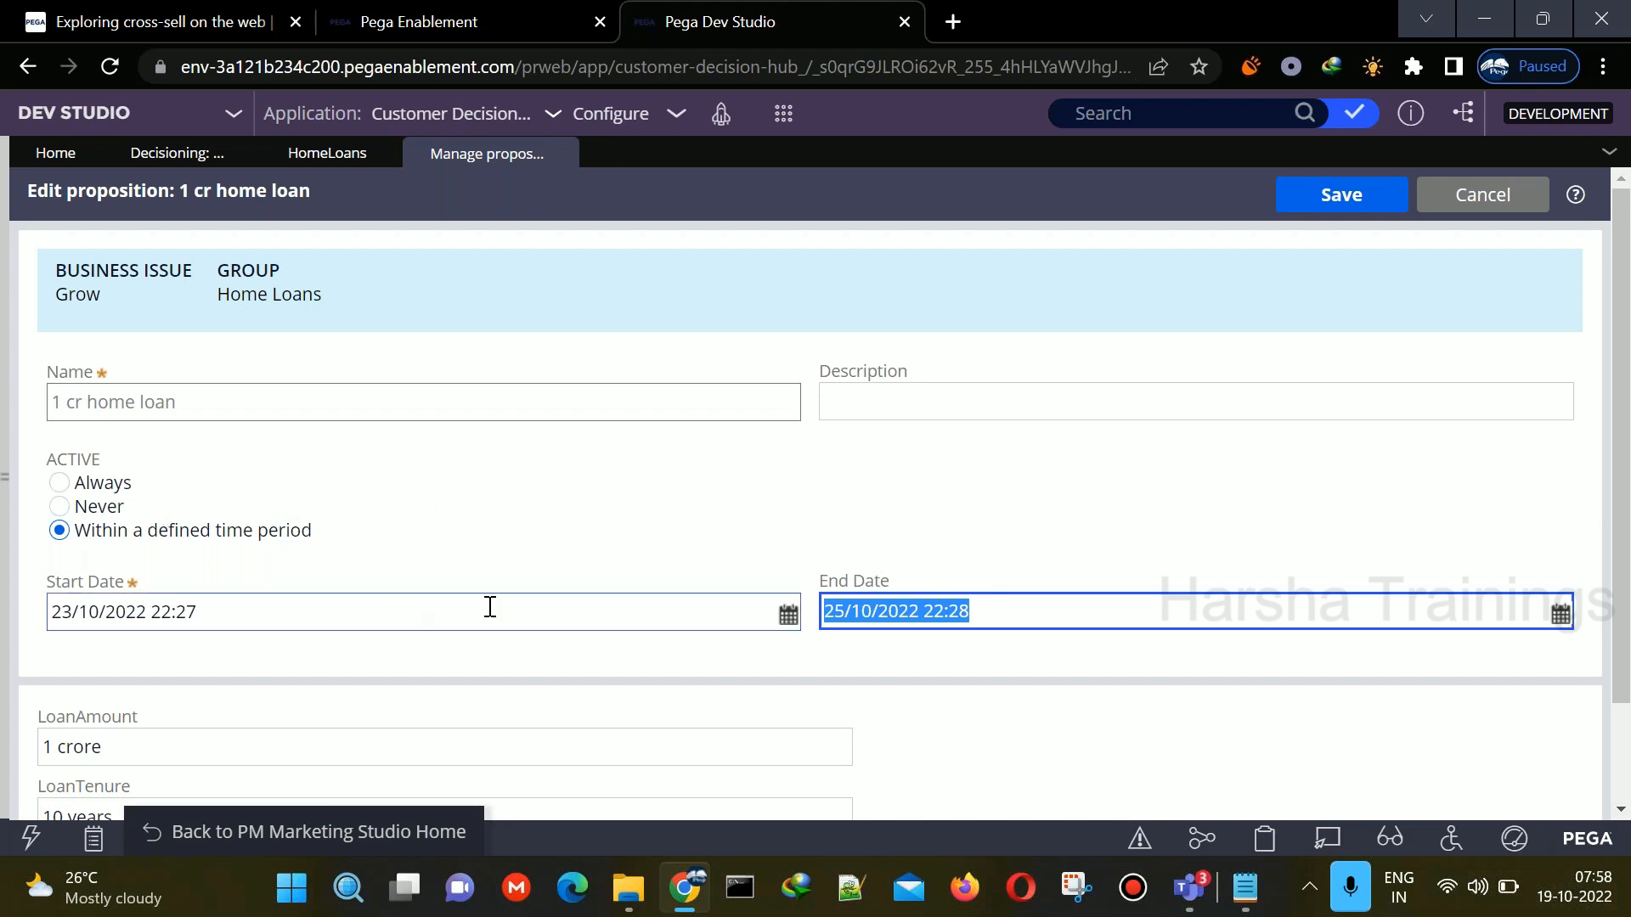
drag(926, 611, 933, 609)
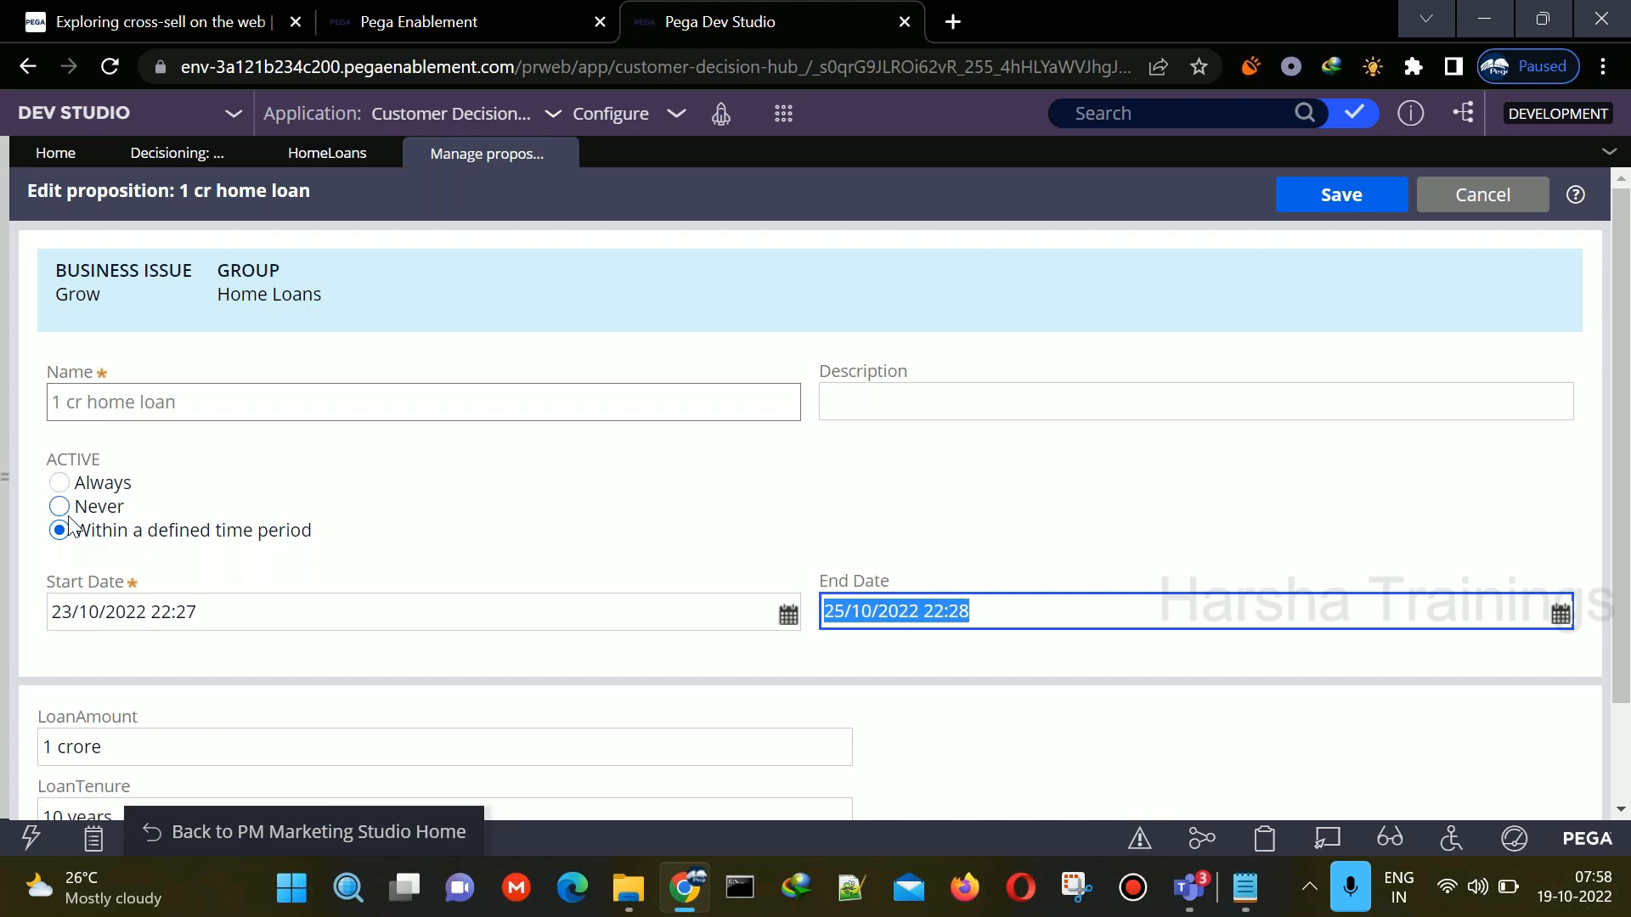
click(146, 611)
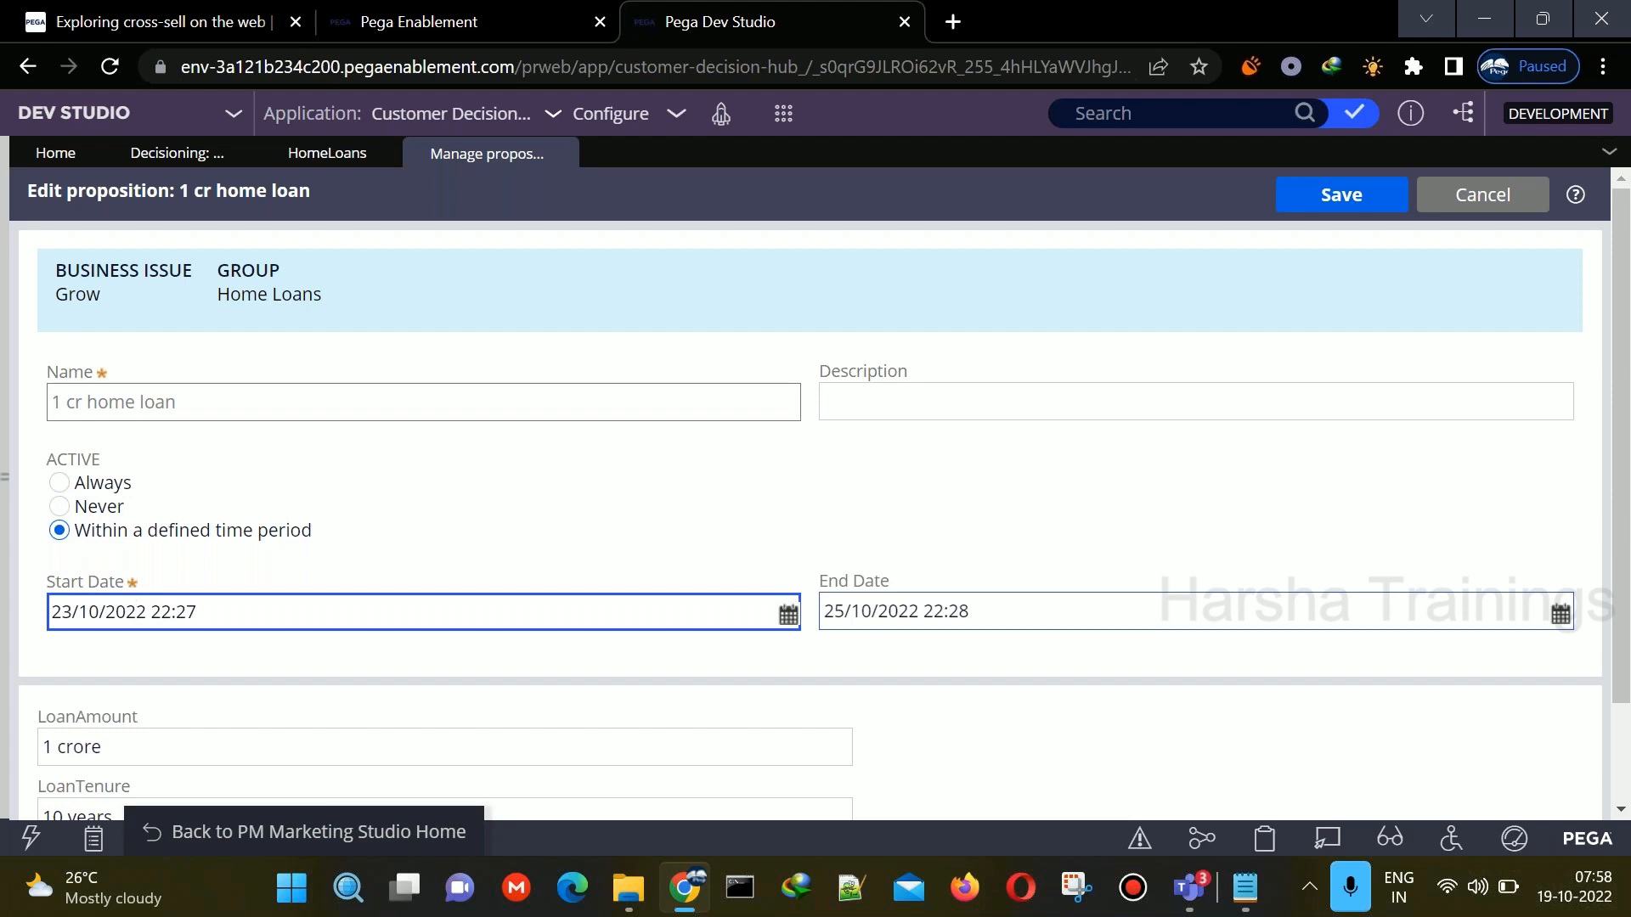
- Set the "1 cr home loan" proposition to be always active and save it
click(59, 486)
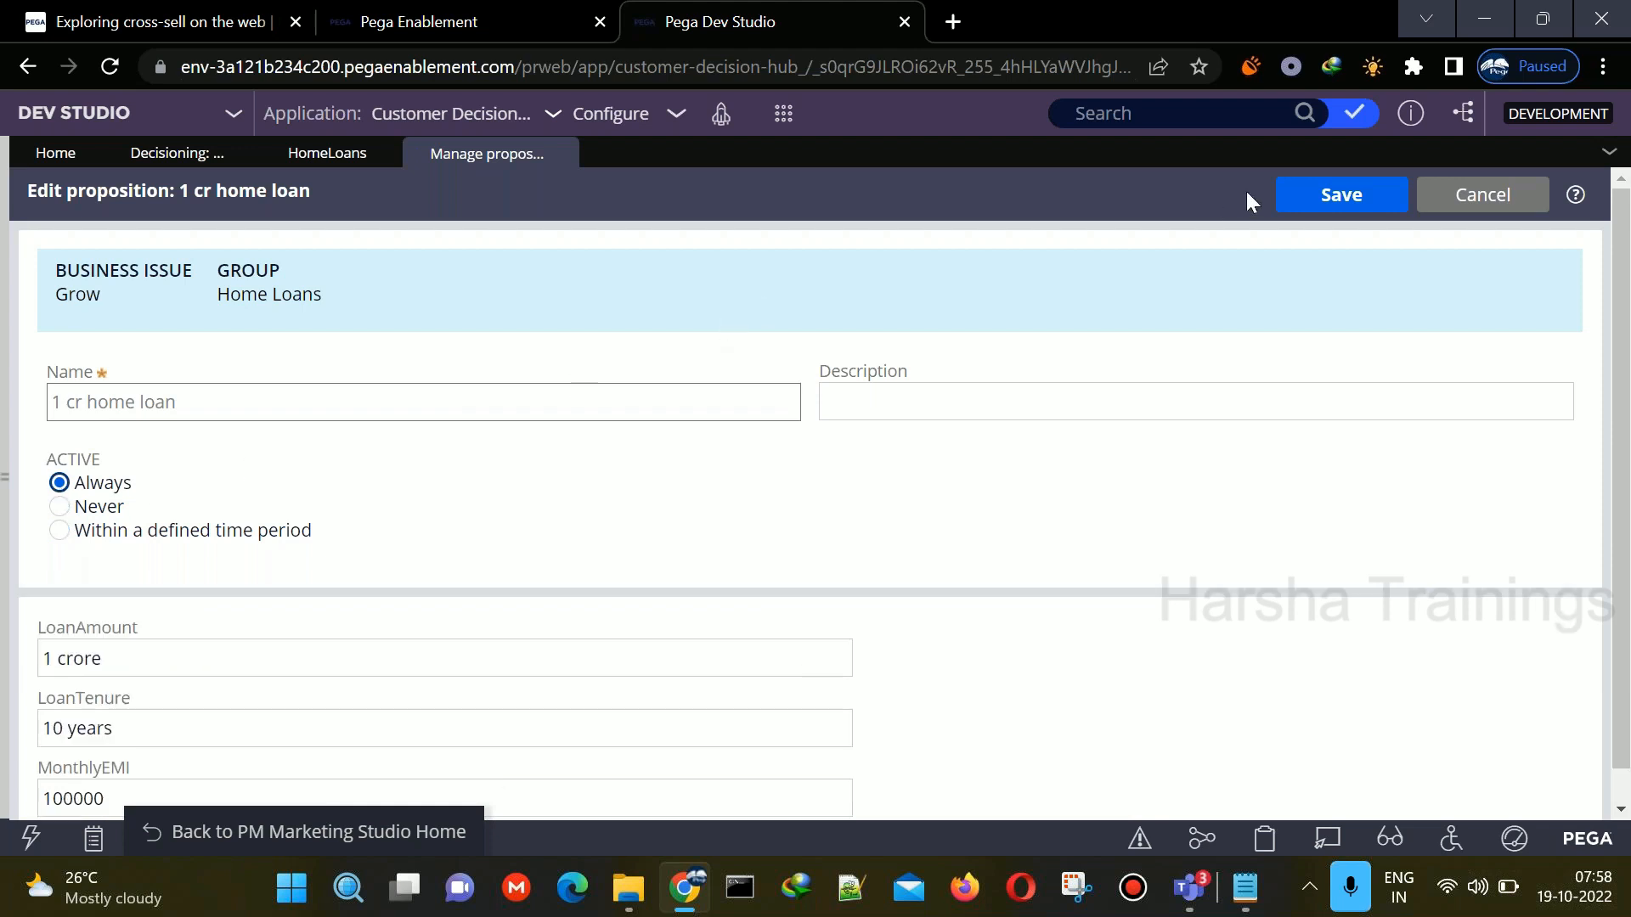
click(1300, 194)
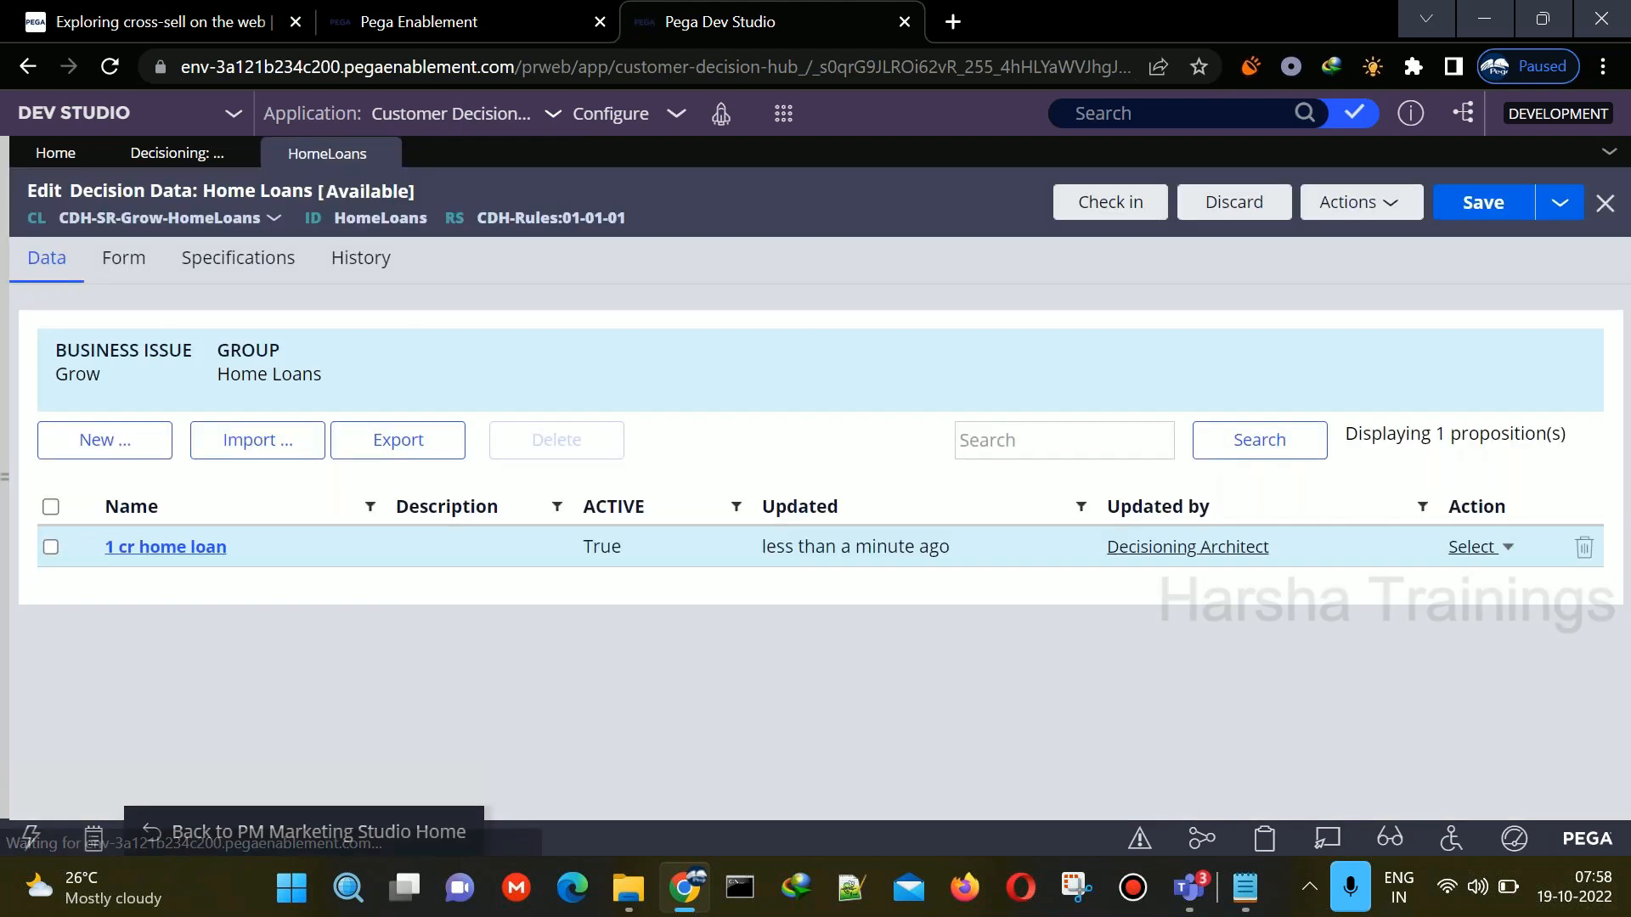
- Save and check in the Home Loans decision data with justification "OOTB" and check-in comment "WIP"
click(1515, 203)
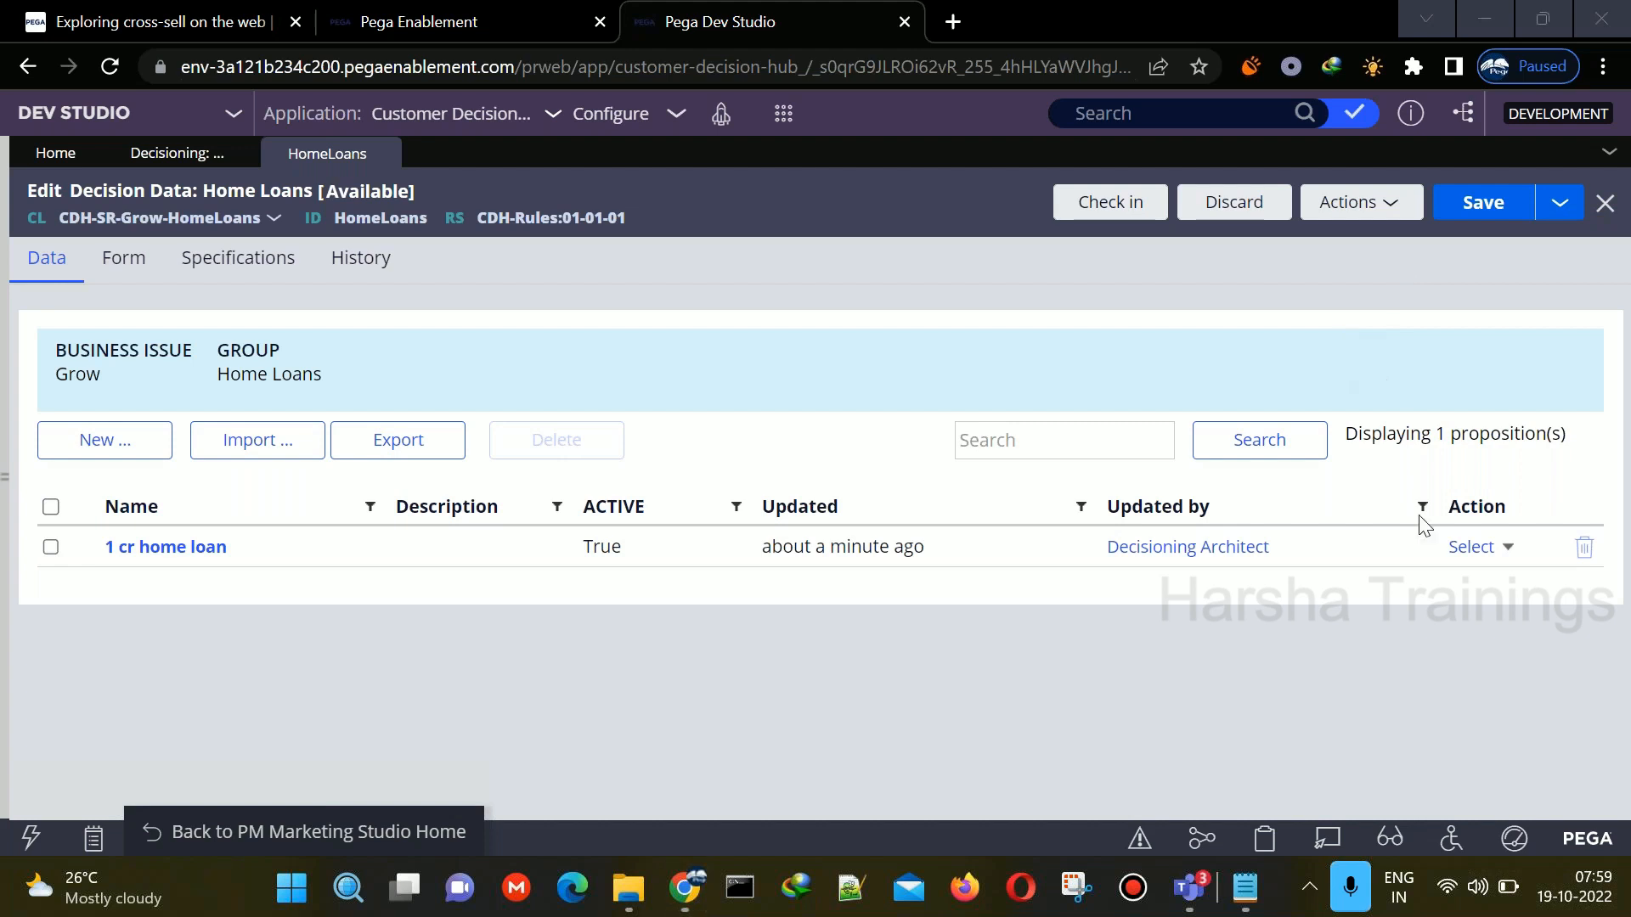
click(1134, 217)
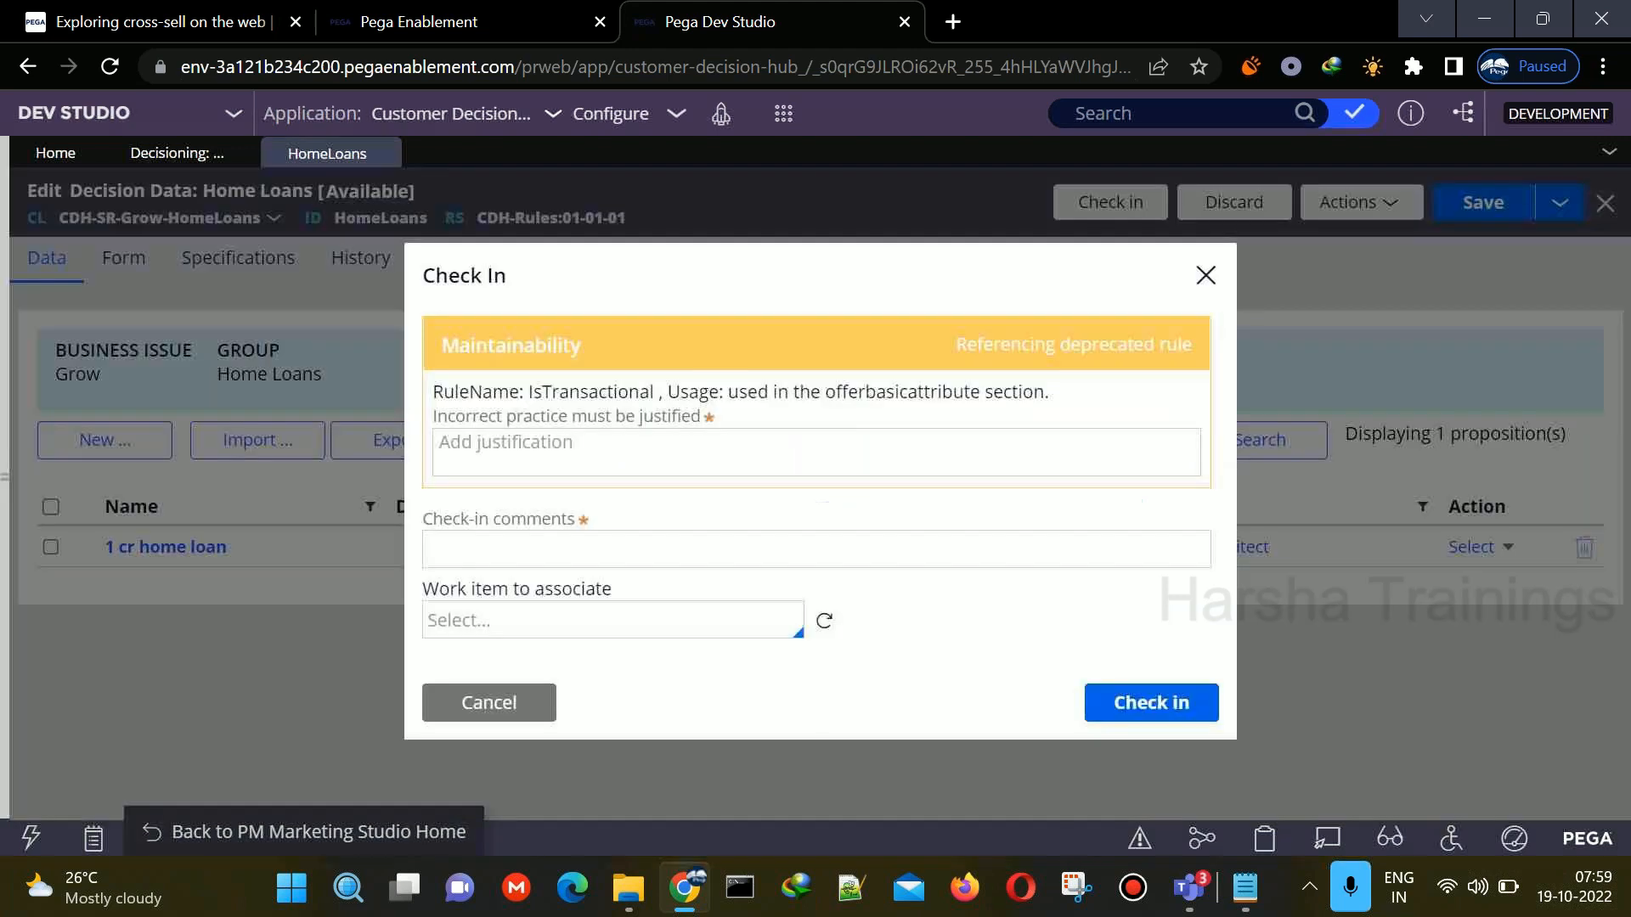
click(723, 443)
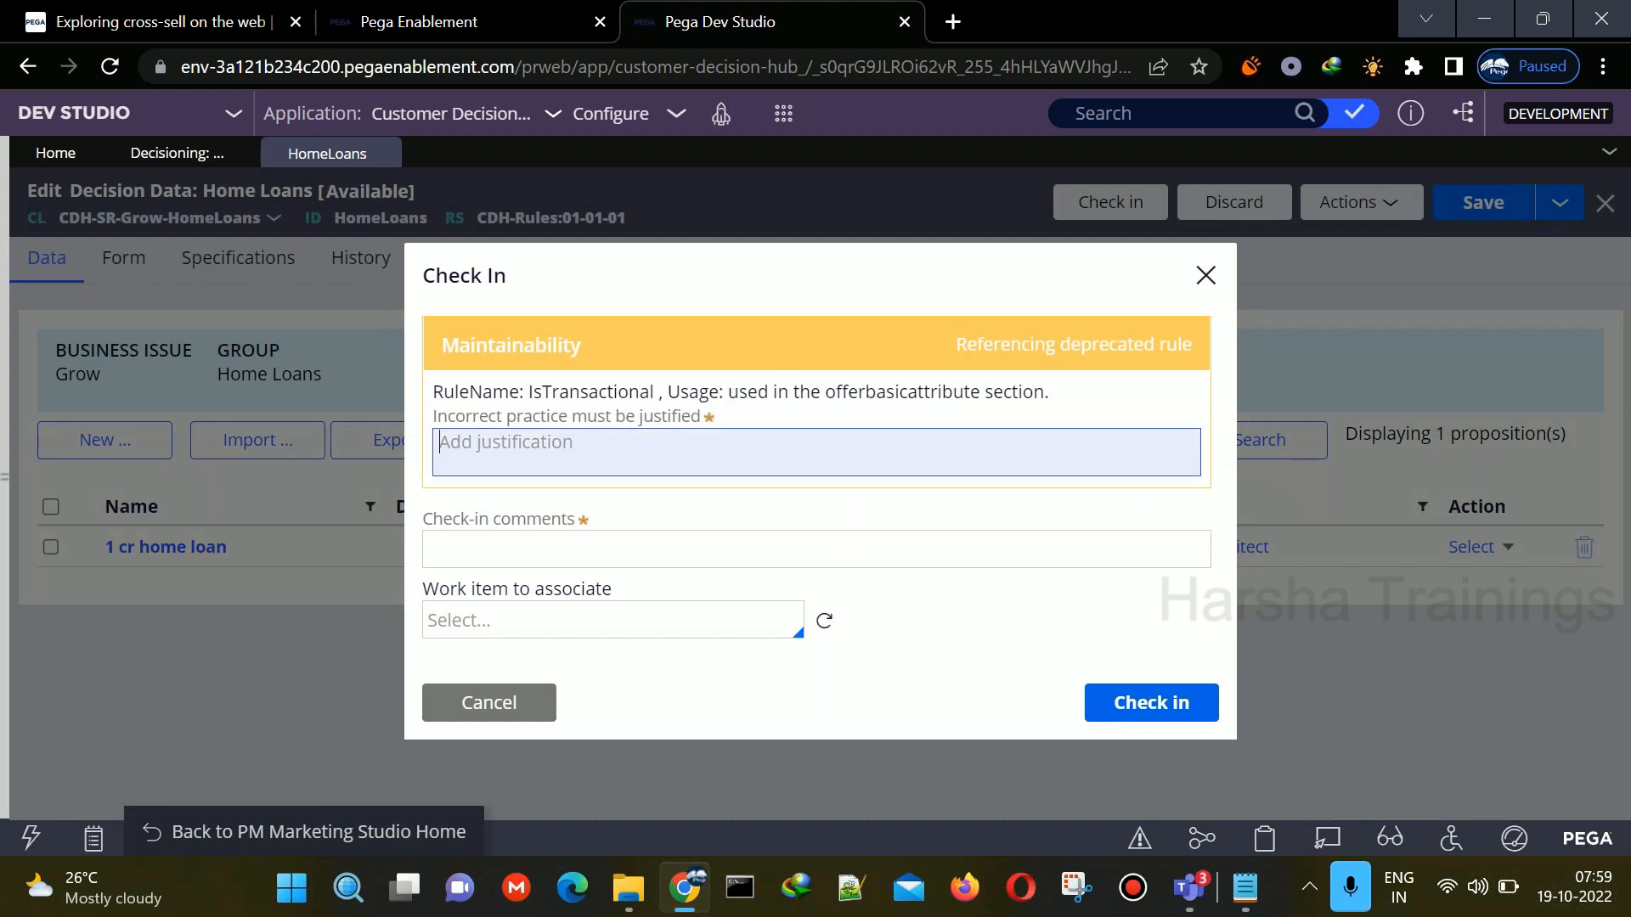
text(OOTB)
key(Tab)
text(WIP)
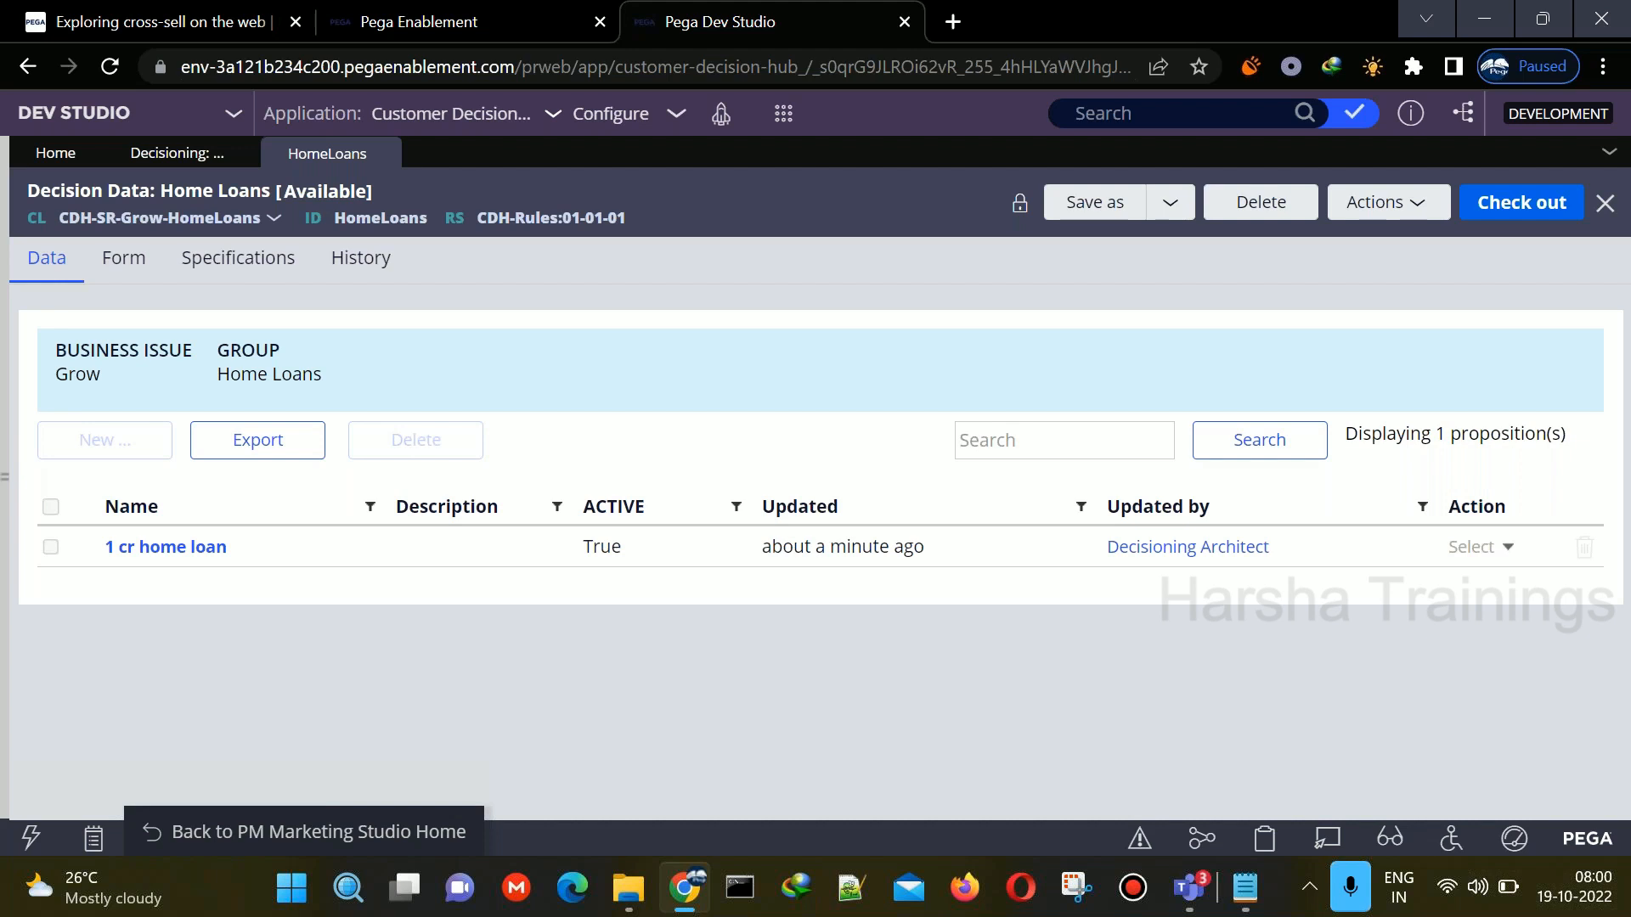
- Review the rule's form fields and check out the Home Loans decision data for editing
click(123, 260)
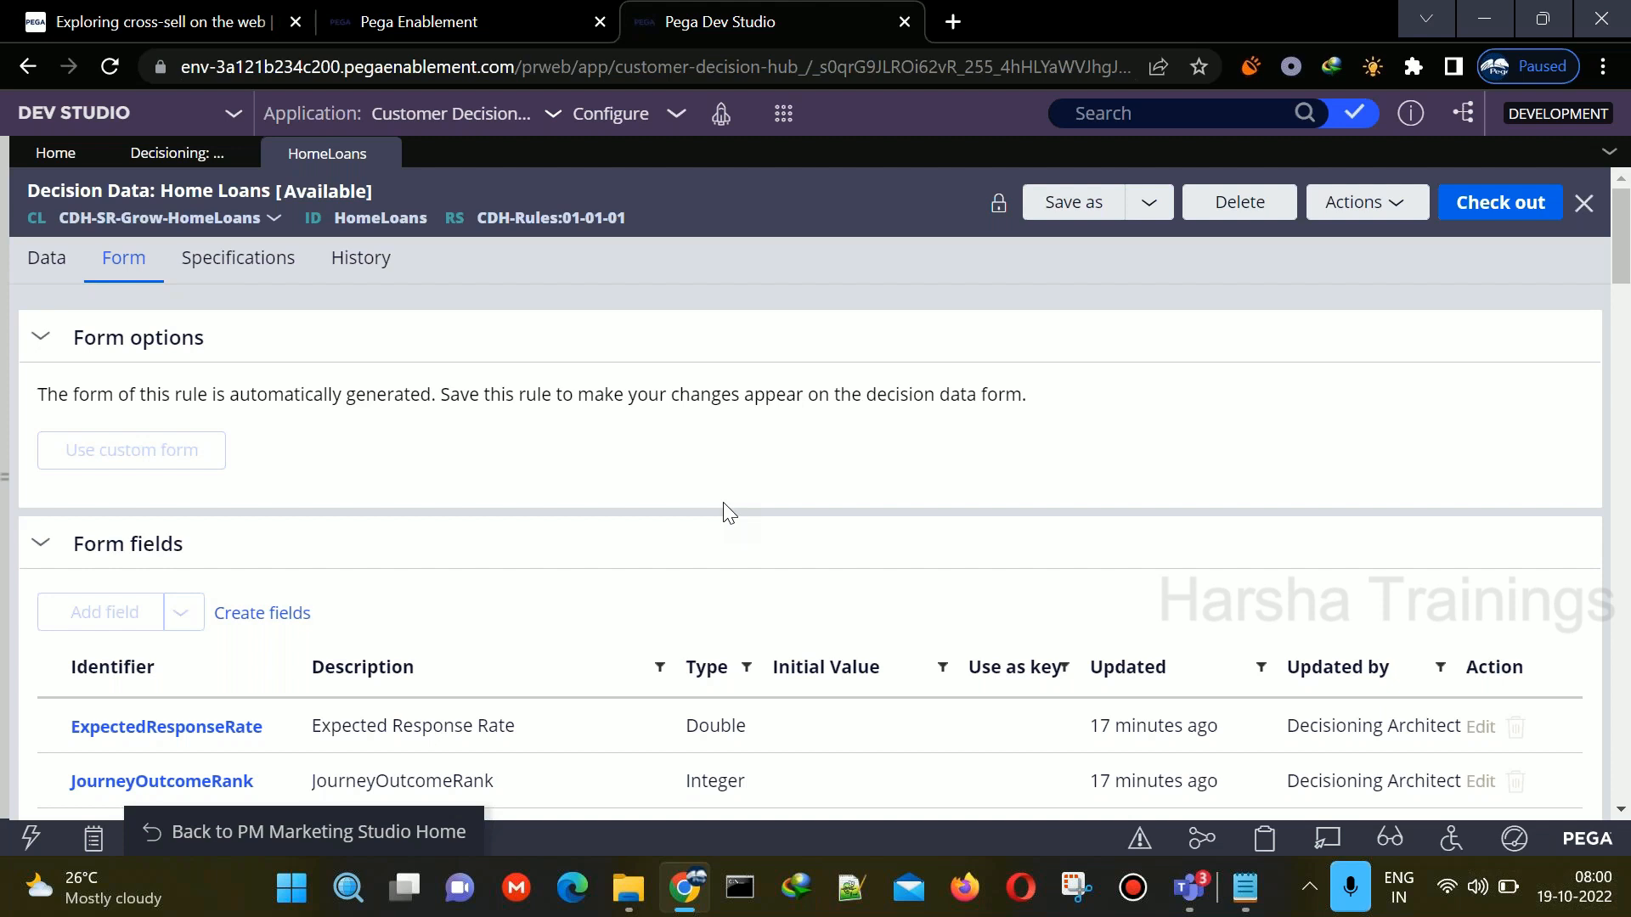
click(47, 257)
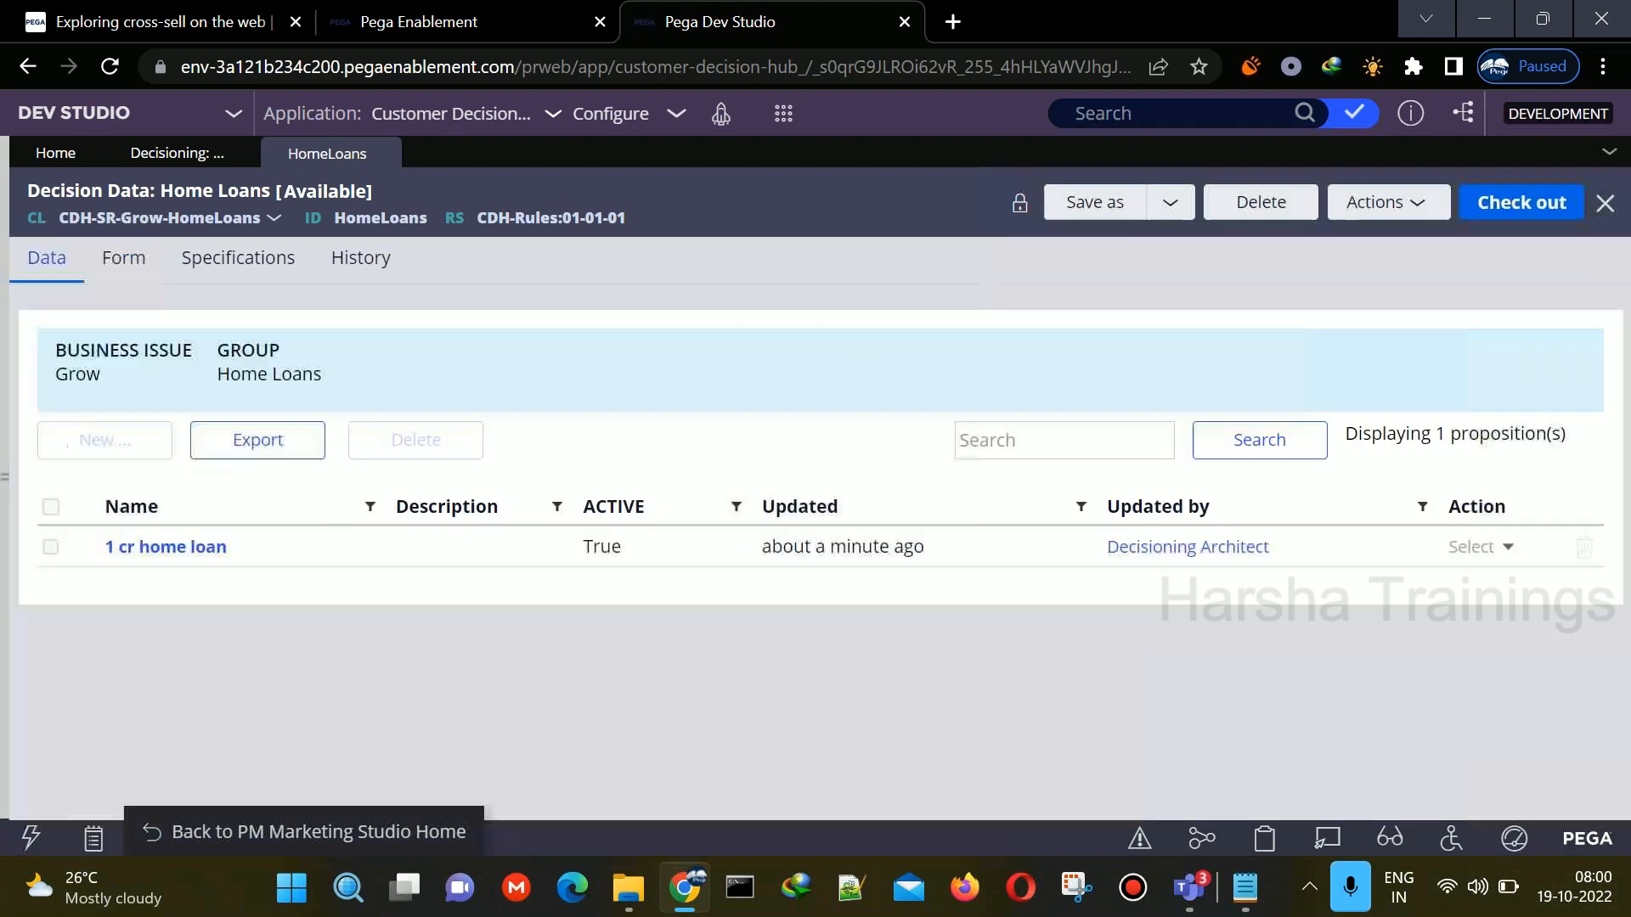
click(1522, 199)
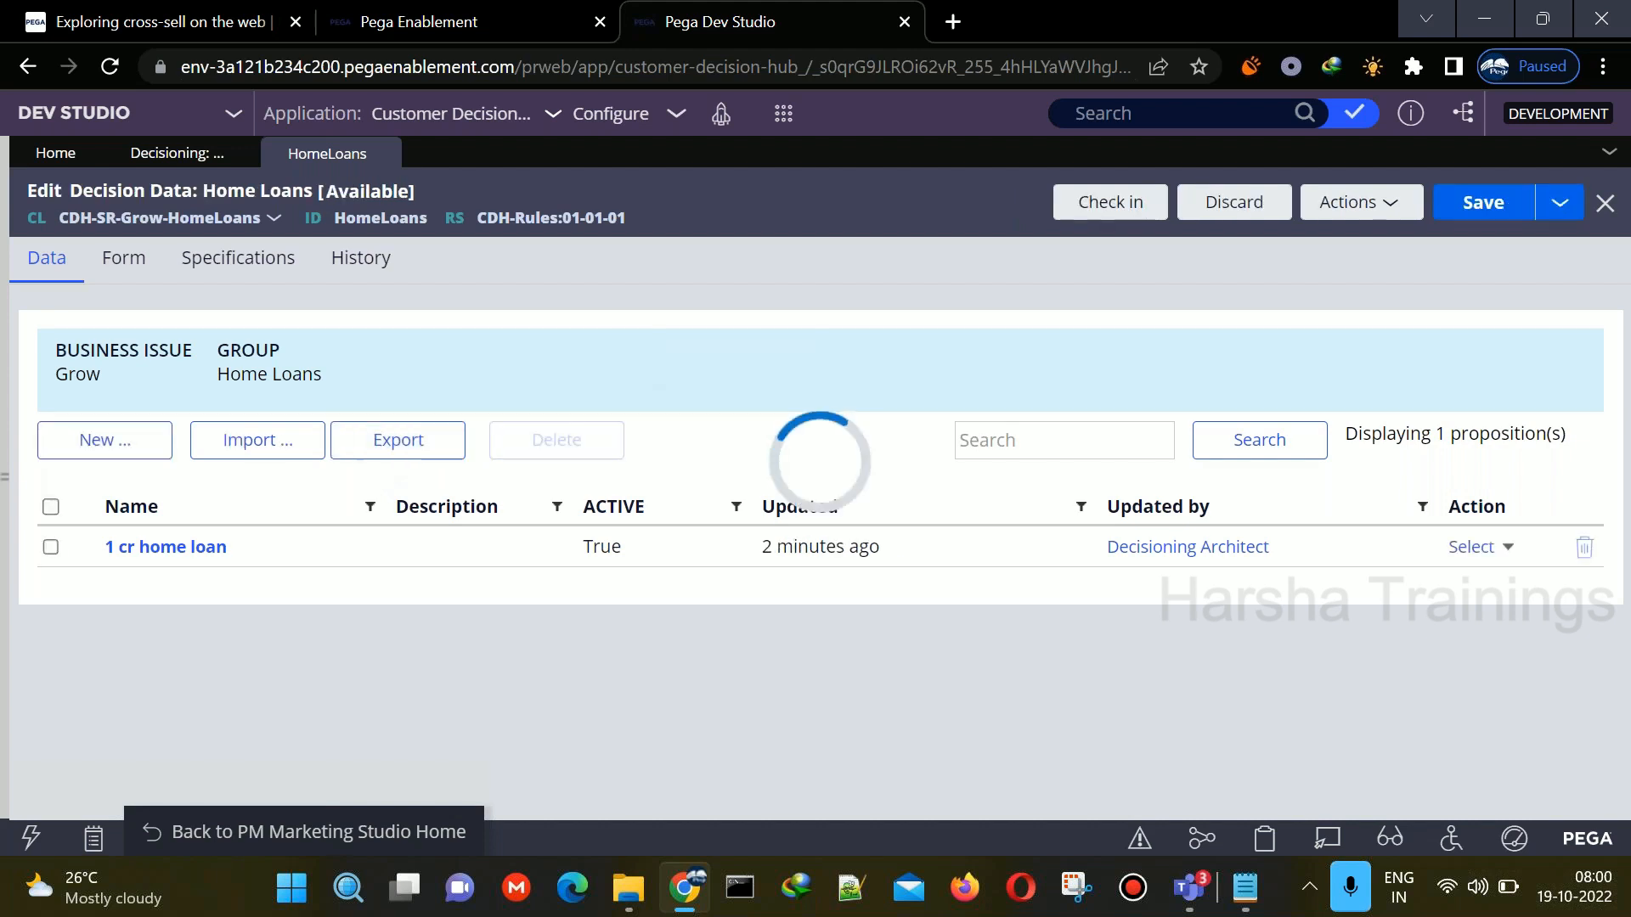
- Export the Home Loans propositions to a CSV file and open the downloaded file in Excel
click(365, 441)
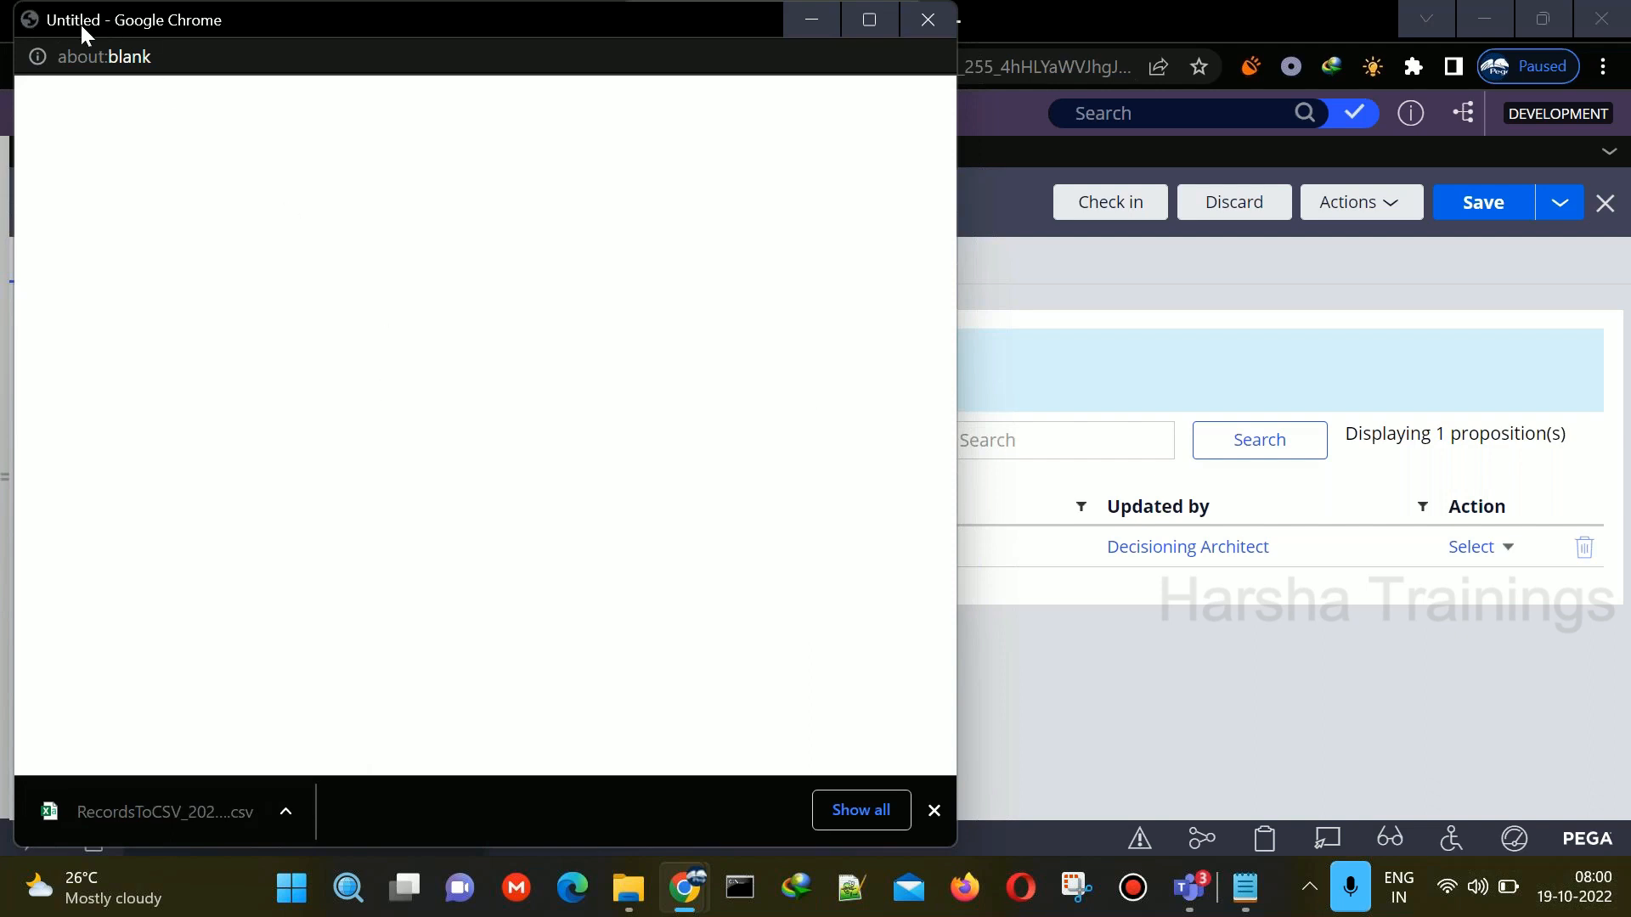
drag(79, 22, 565, 33)
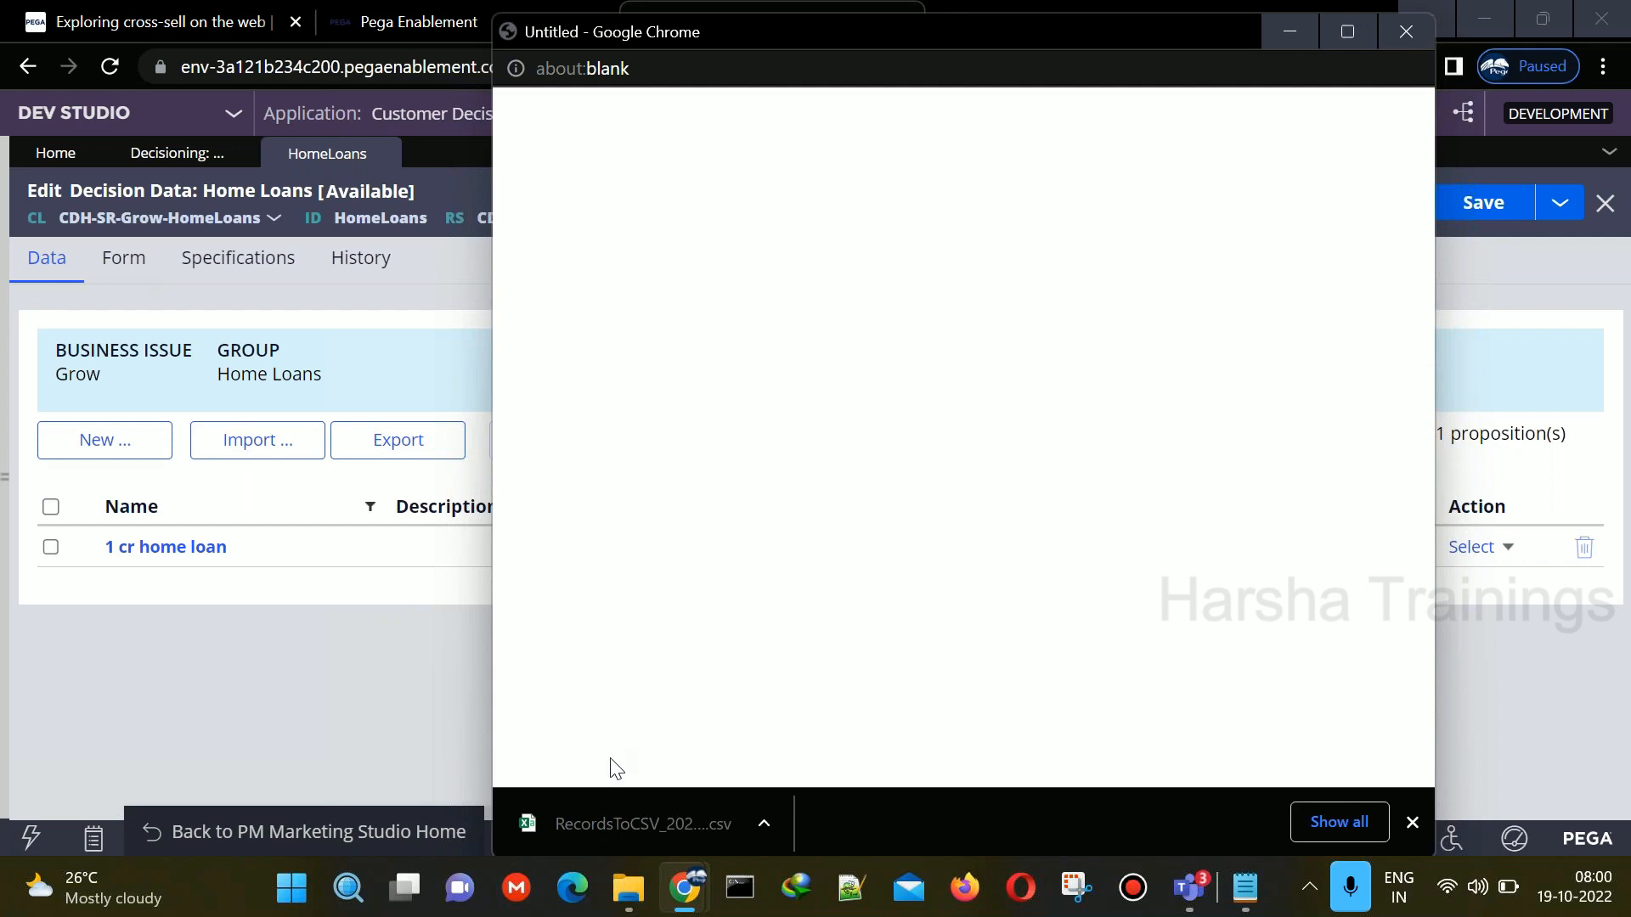
click(616, 803)
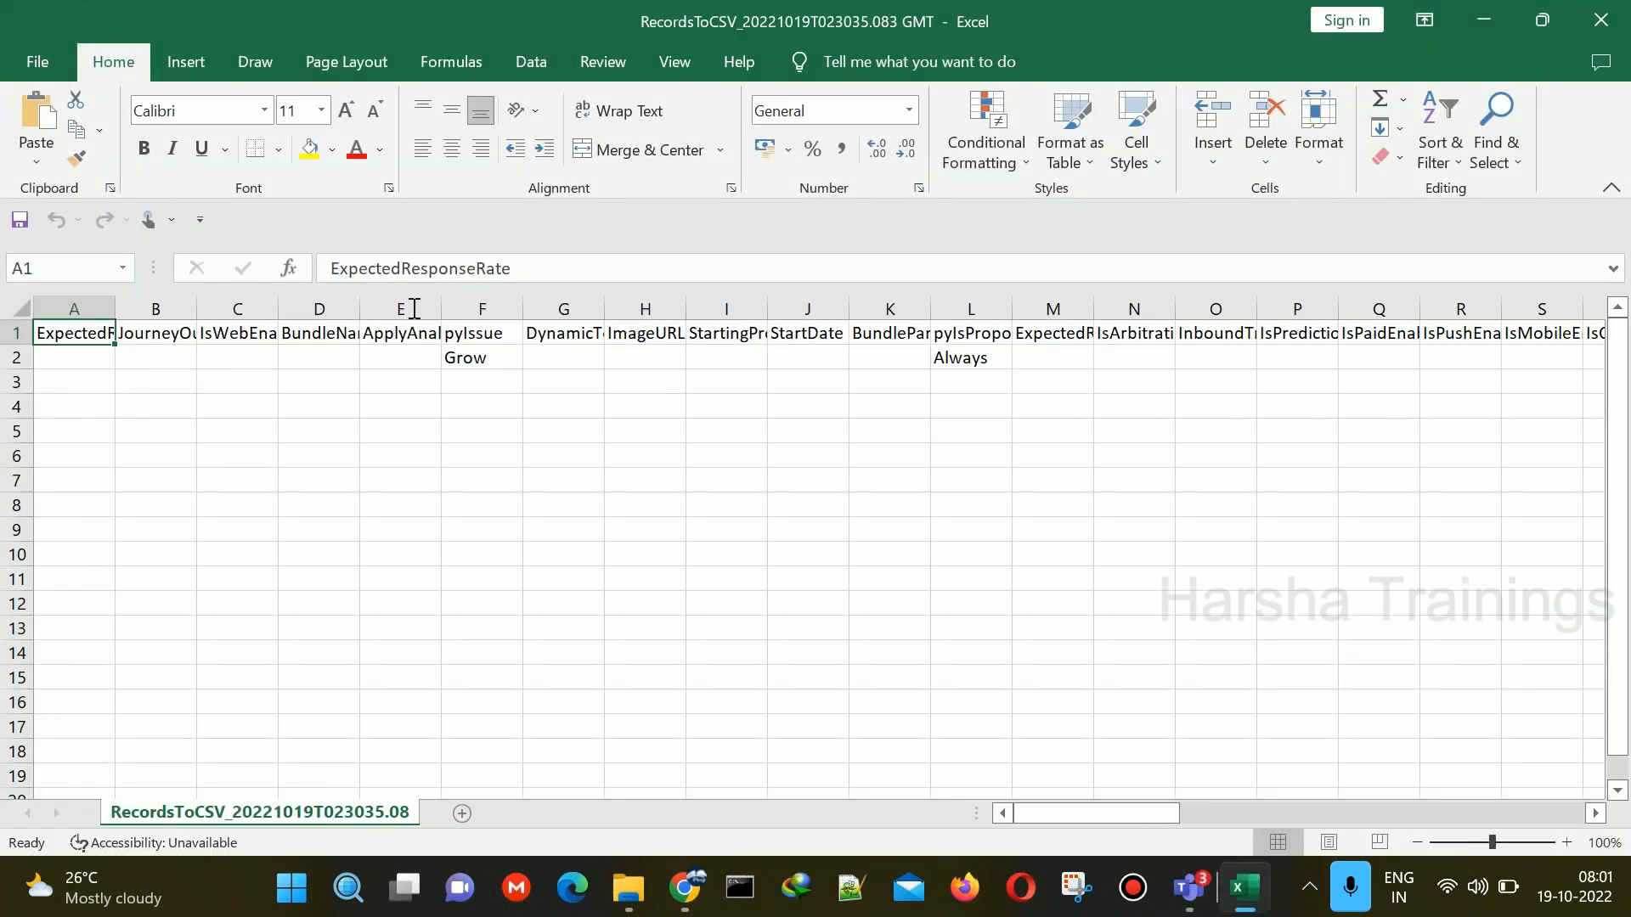
- Examine the exported column headers from ExpectedResponseRate through pyIssue and DynamicTemplateGroup
drag(413, 306, 91, 306)
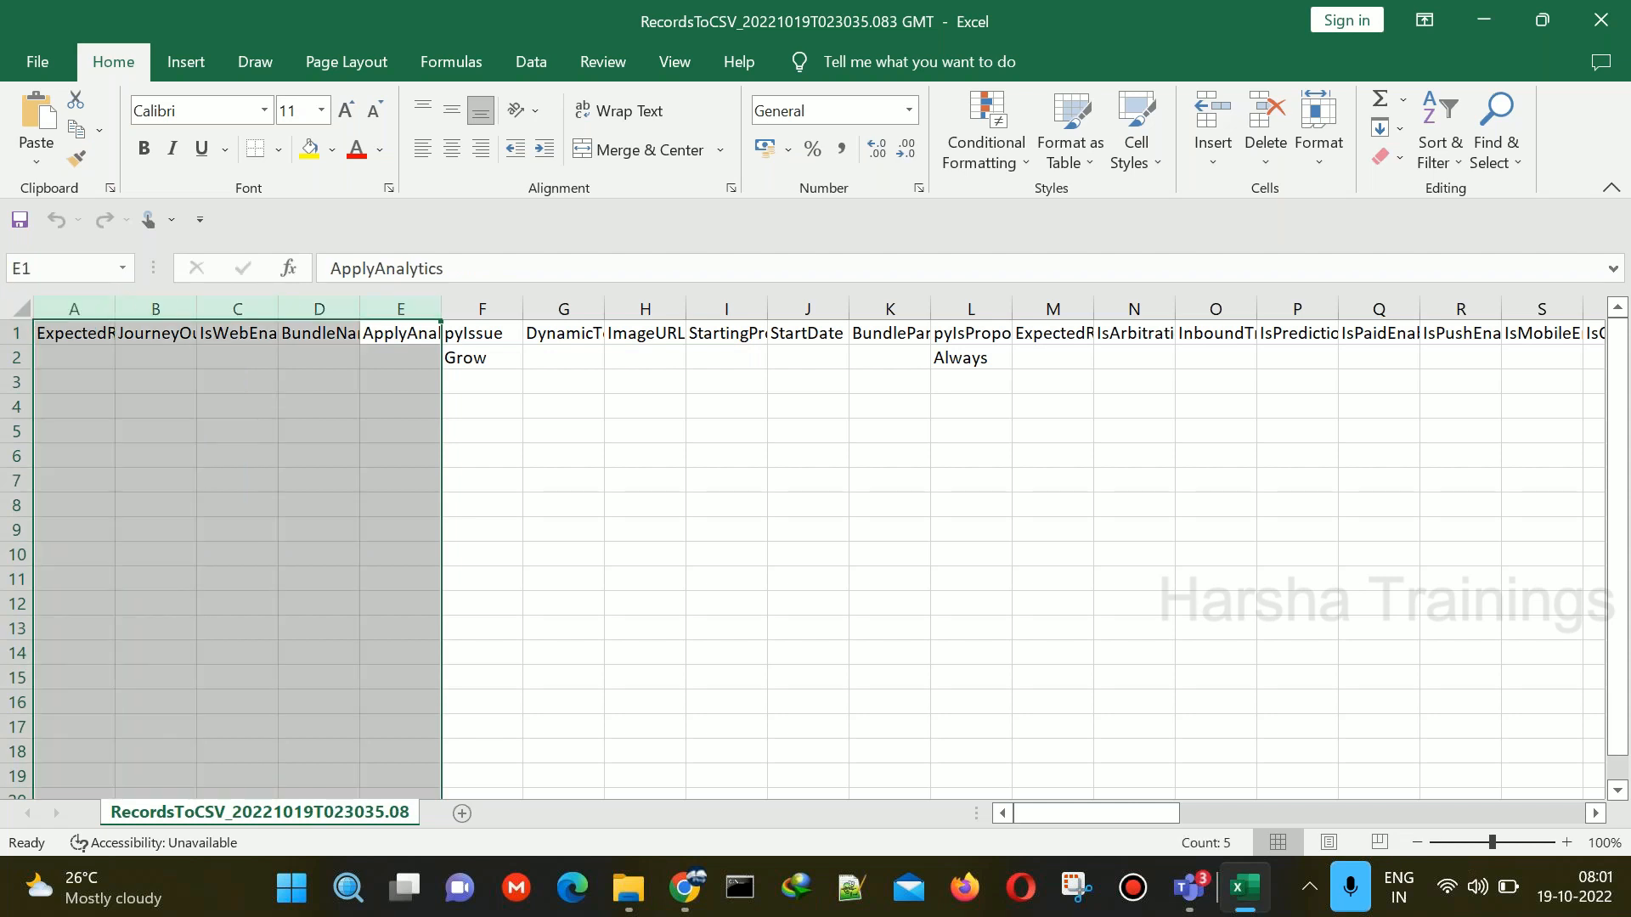
click(480, 332)
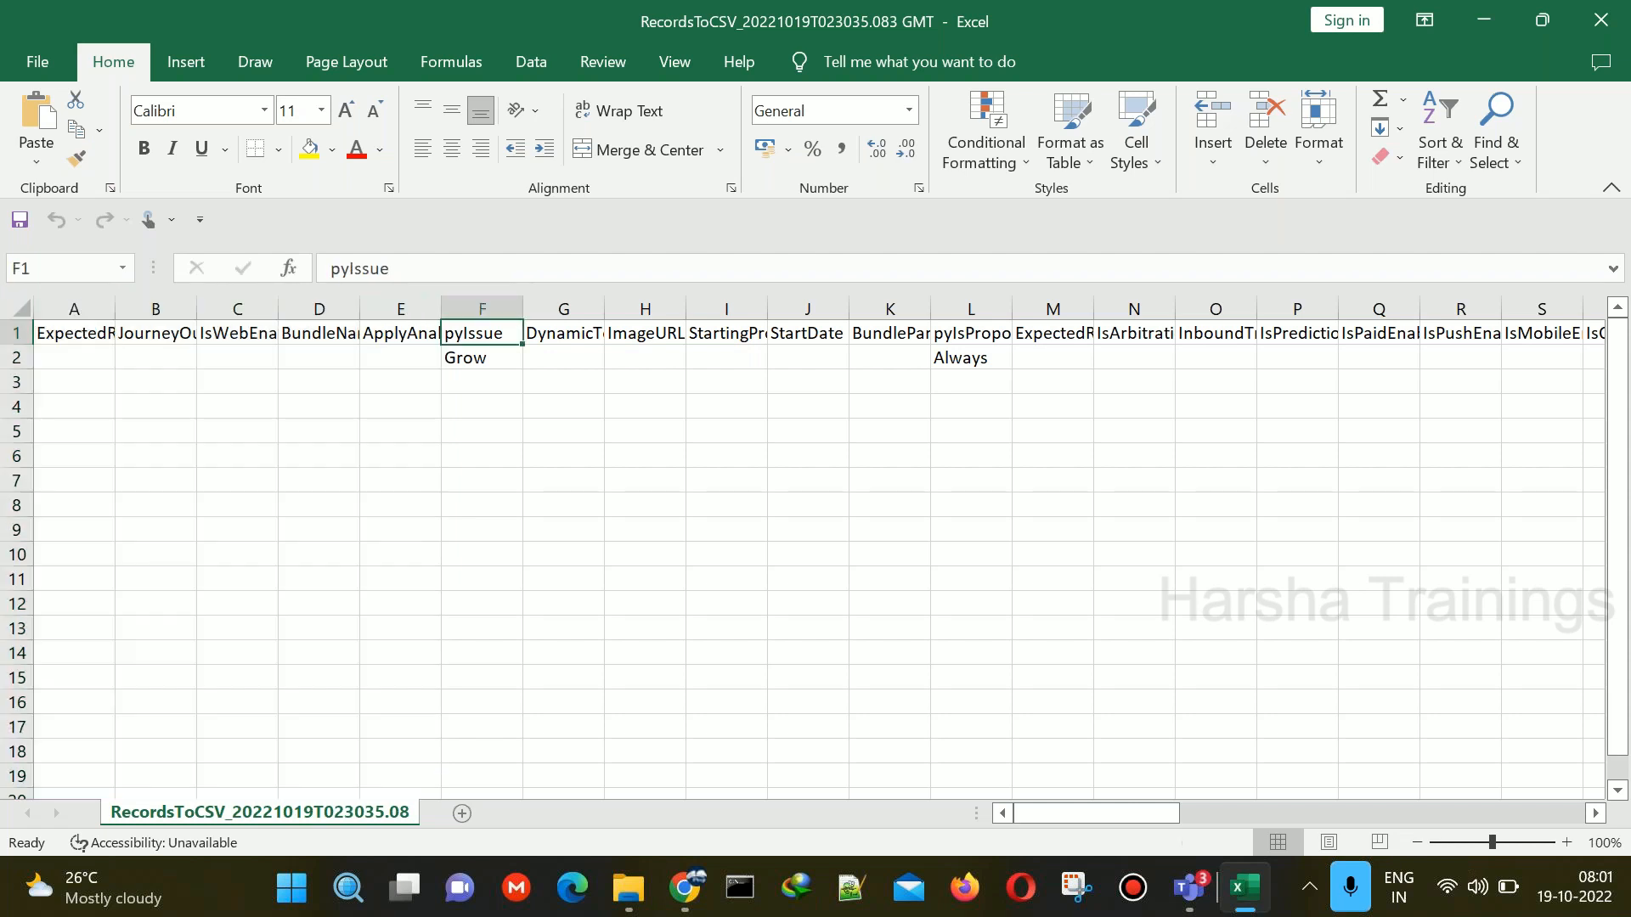
click(574, 309)
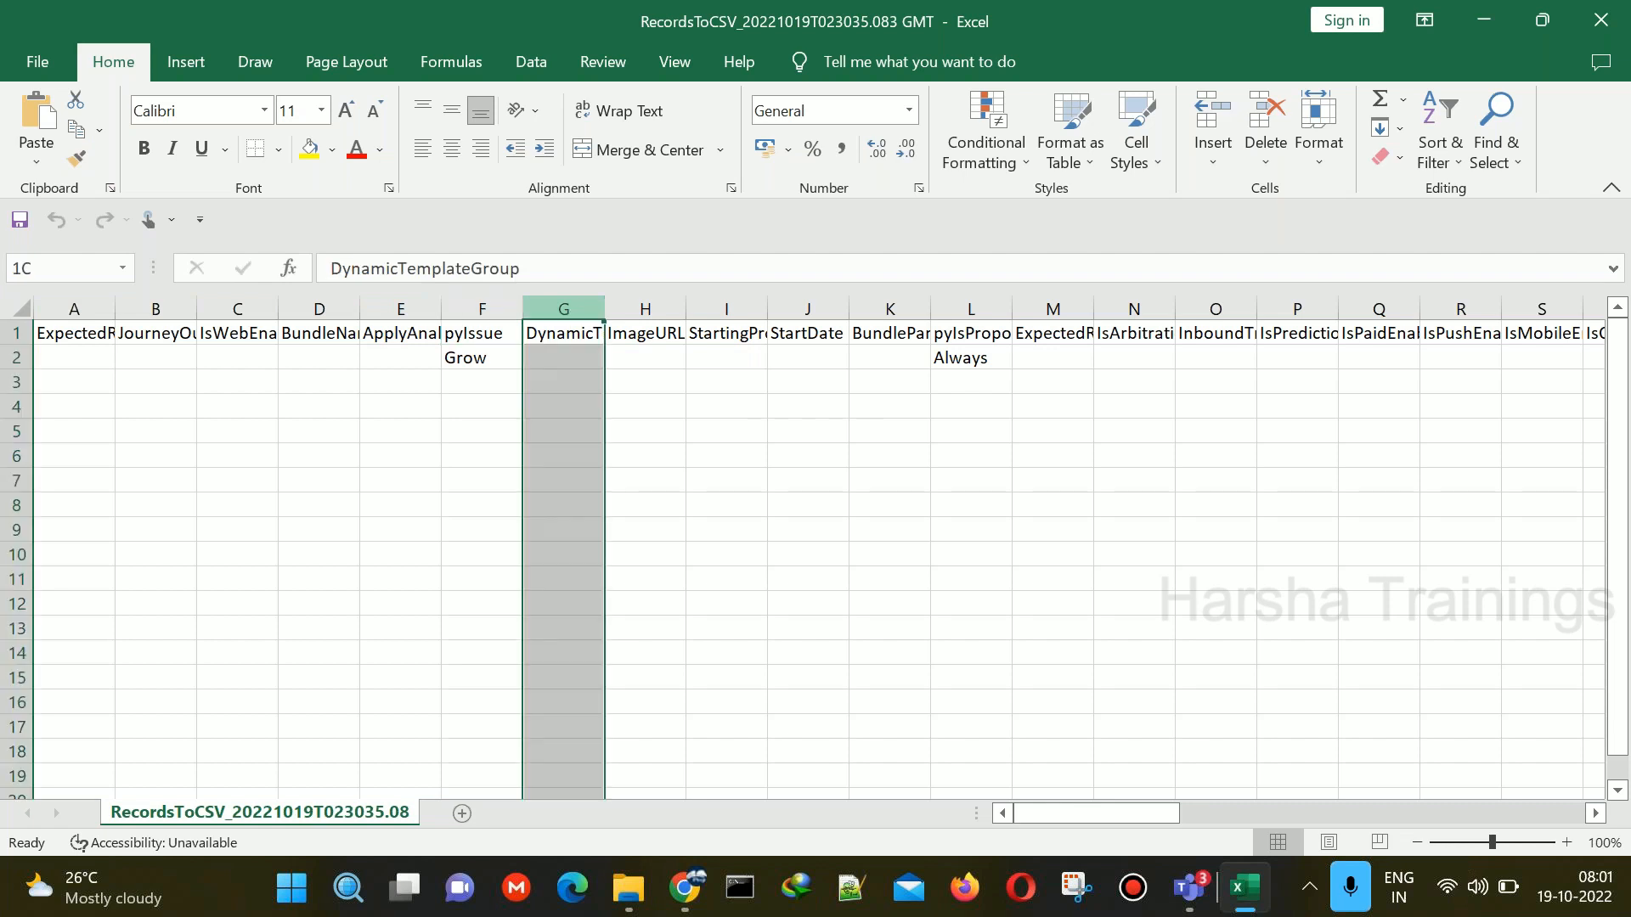
double_click(604, 309)
drag(722, 309, 592, 314)
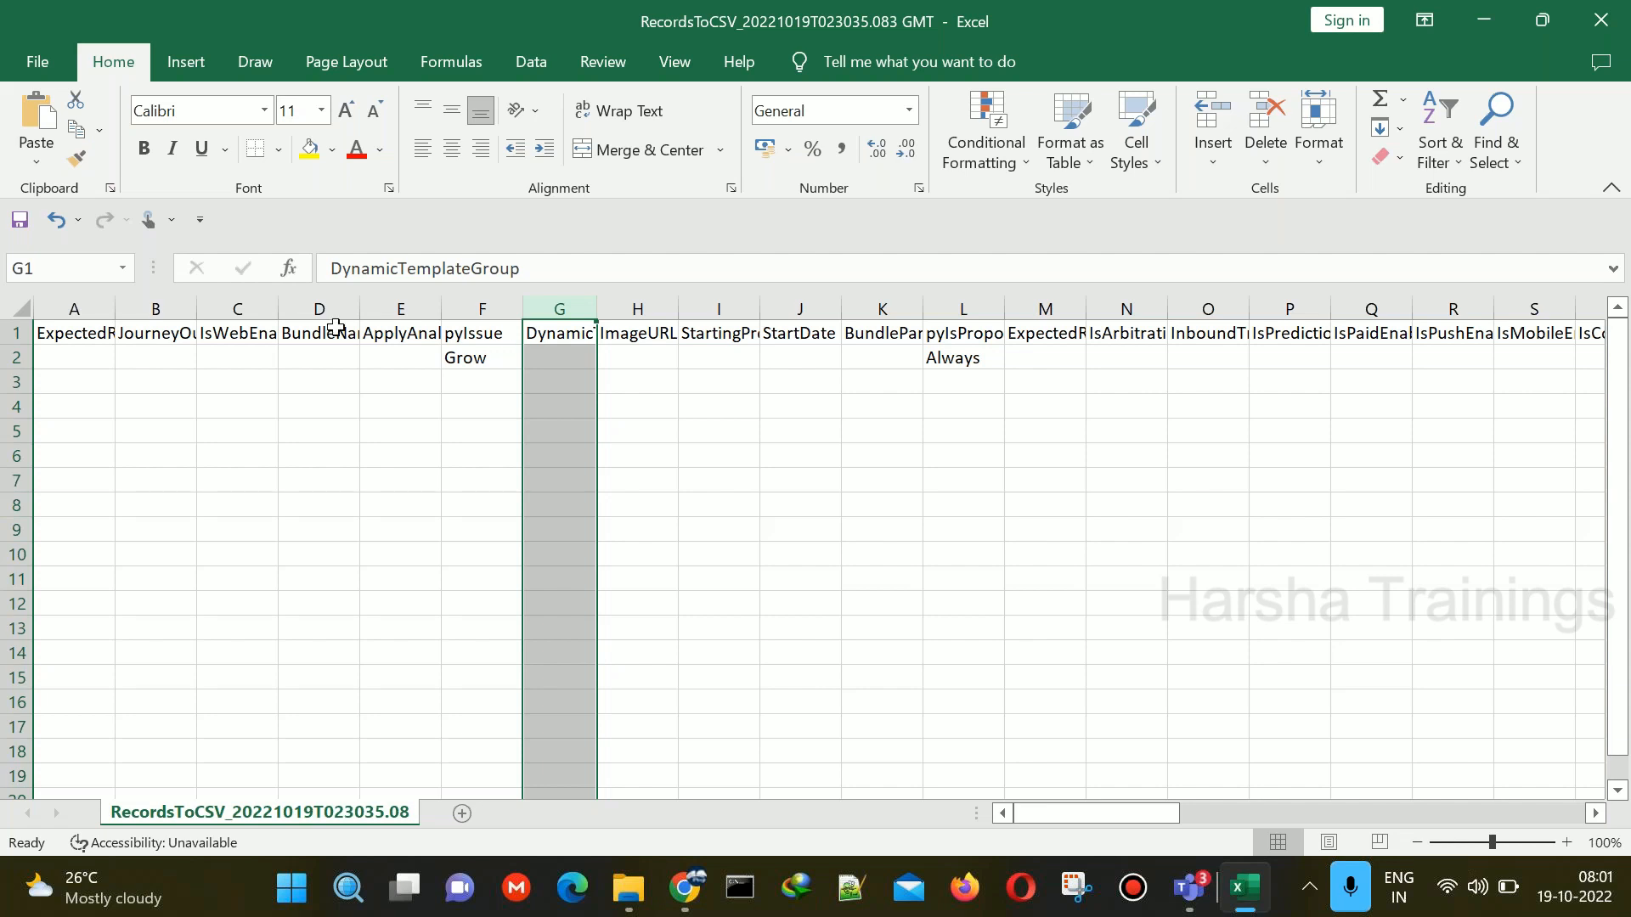
- Duplicate the exported proposition record from row 2 into row 3
click(16, 358)
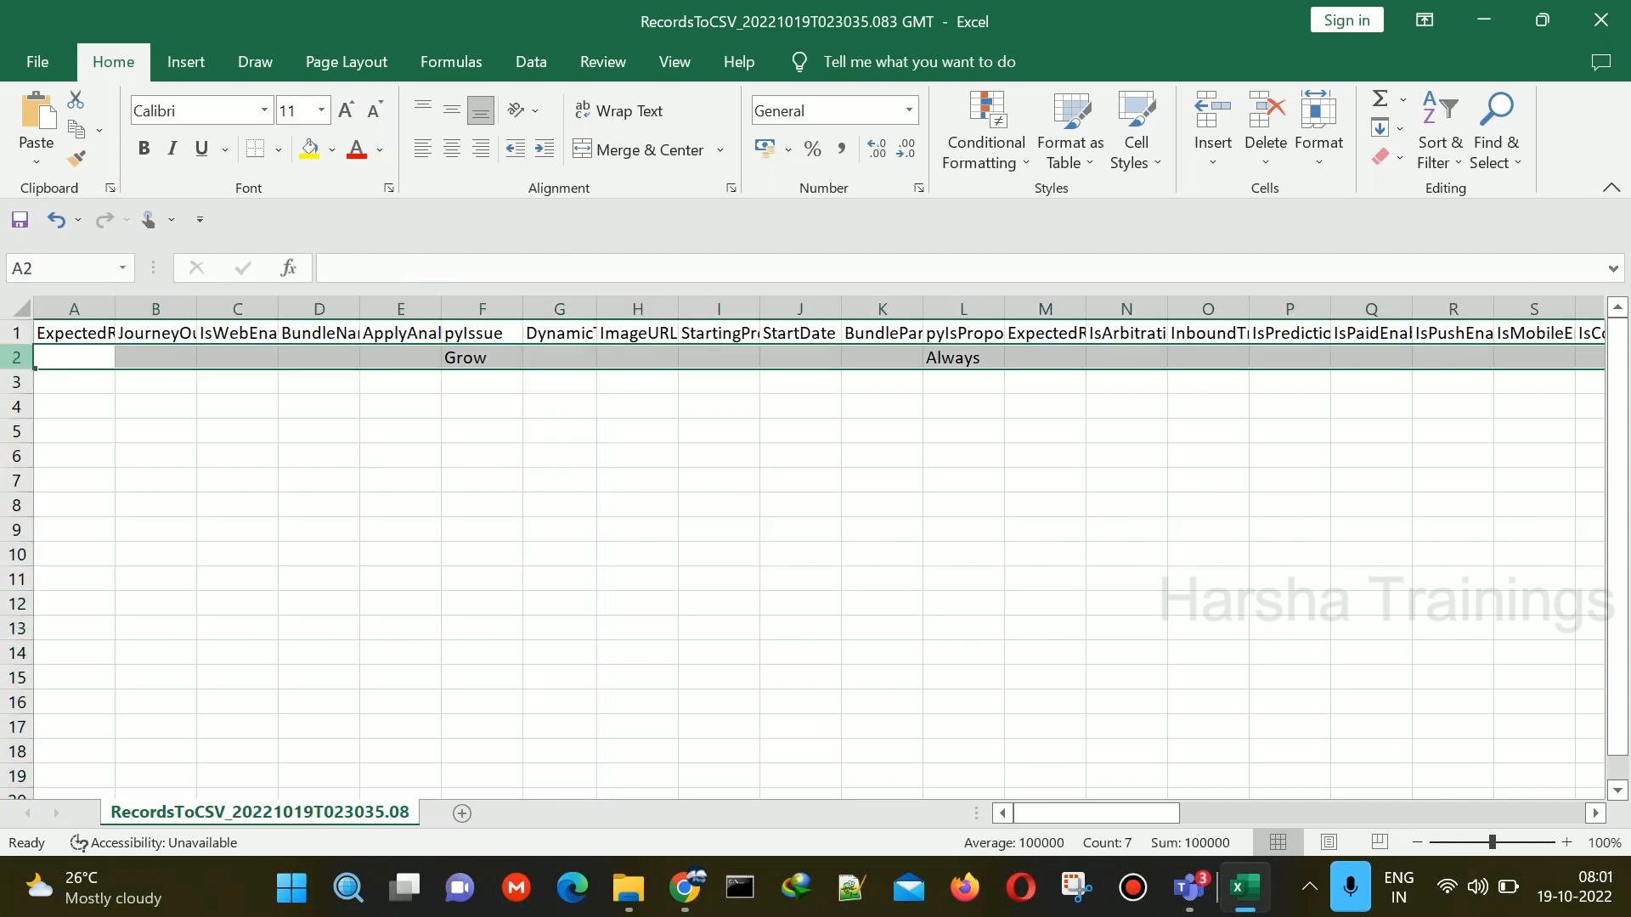
key(ctrl+c)
click(16, 383)
key(ctrl+v)
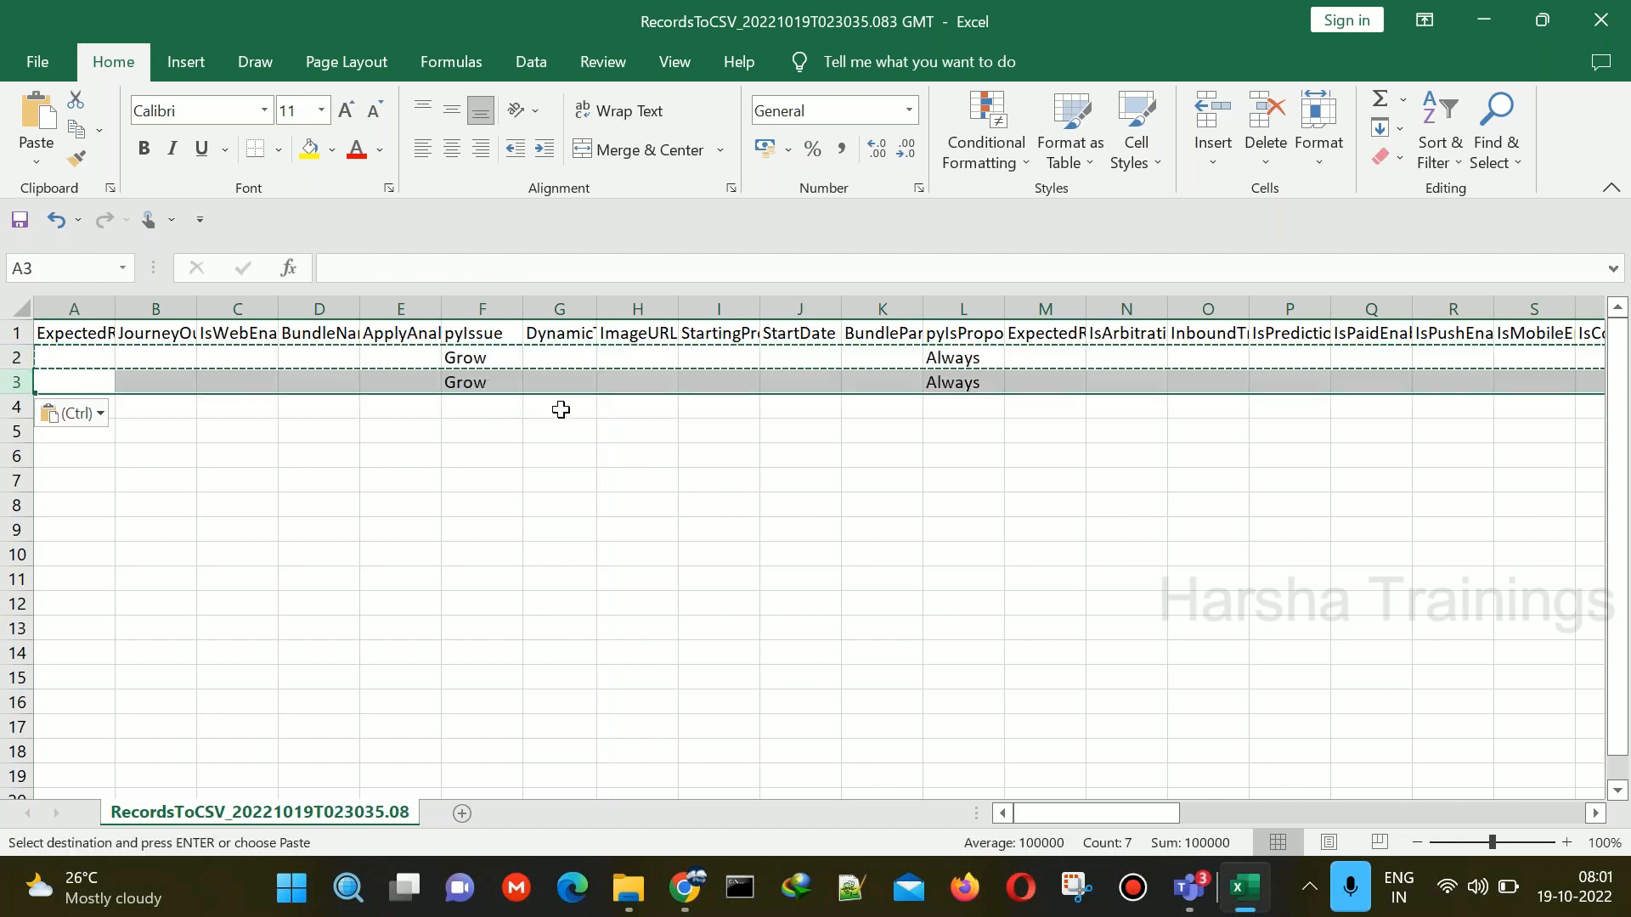
- Fit the pyIsPropositionActive column to its header and check the pyIssue and active values of the duplicated record
click(472, 335)
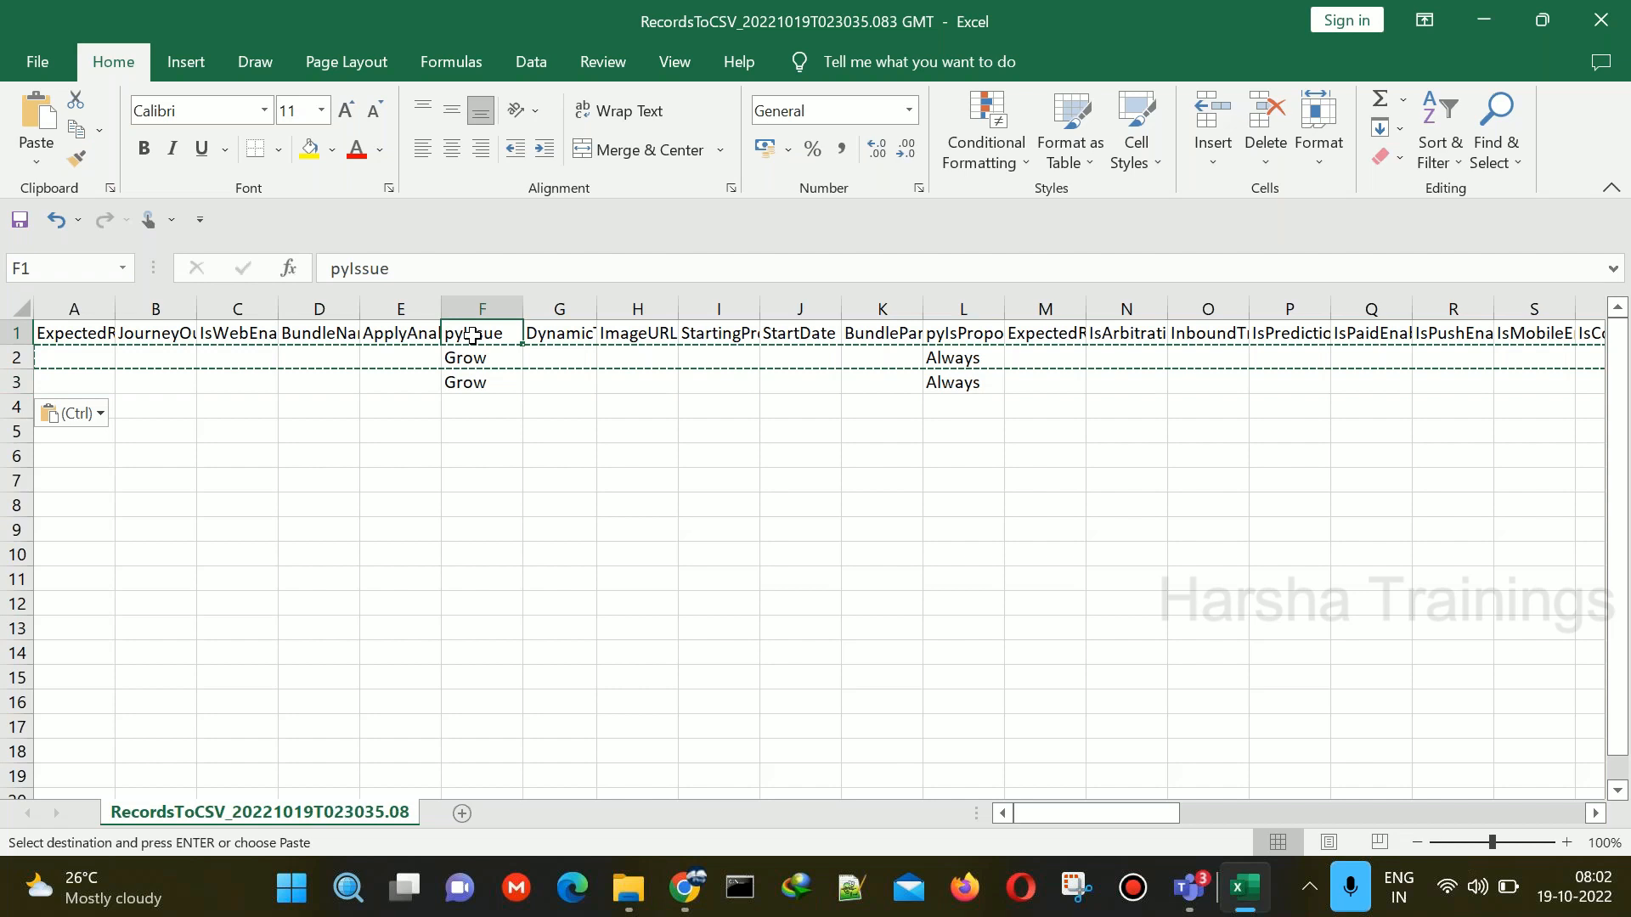
click(1486, 560)
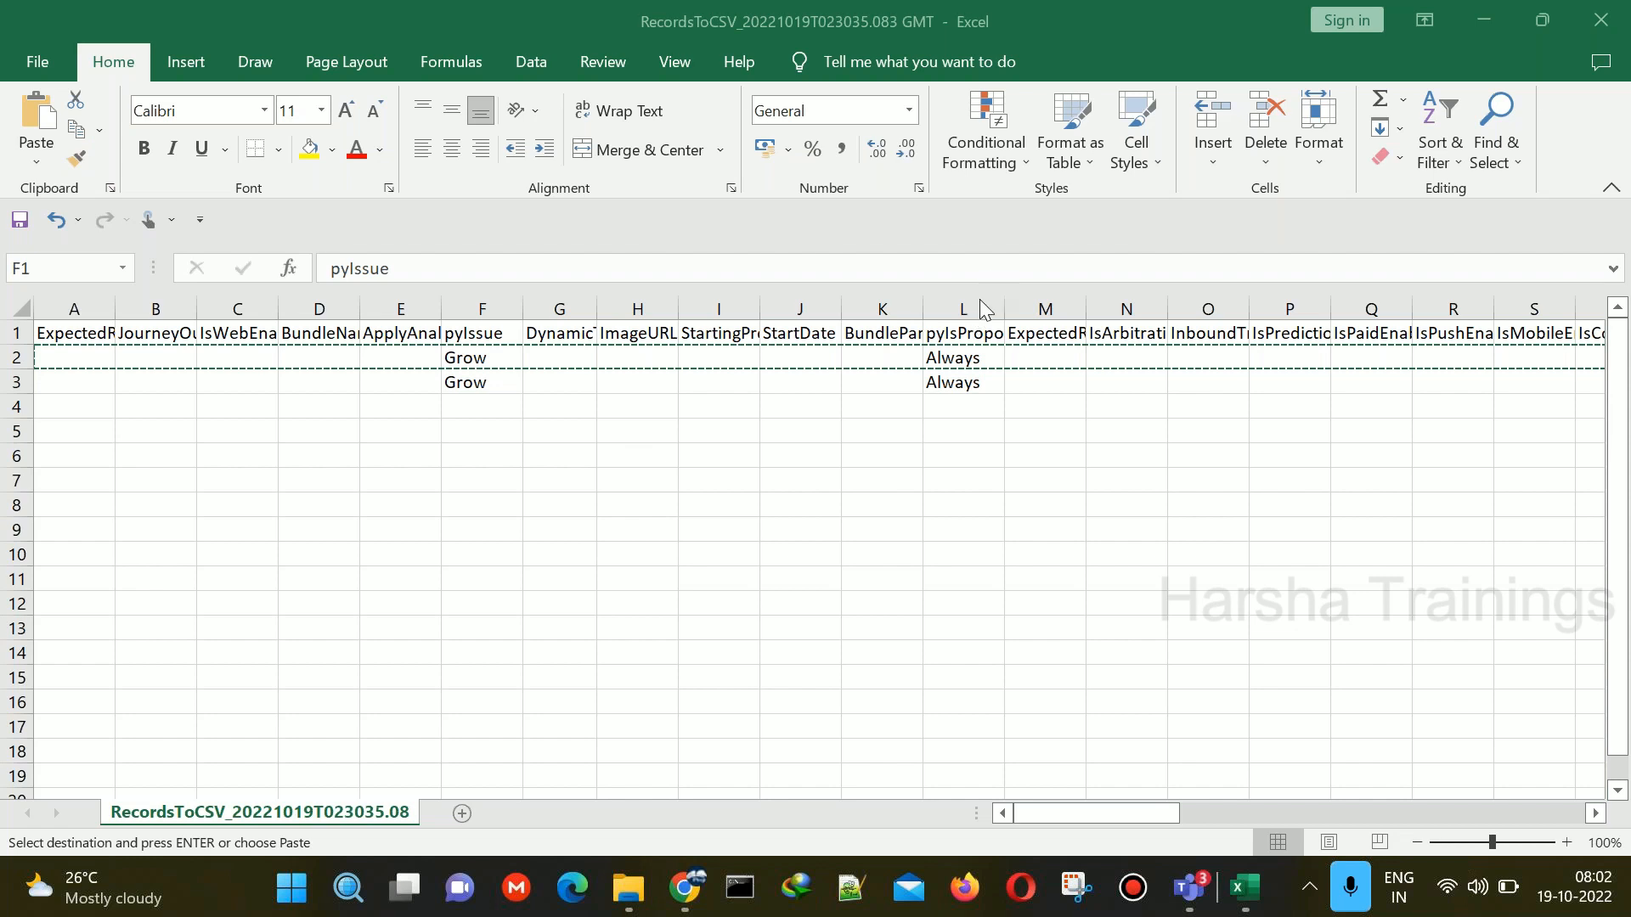
double_click(1004, 309)
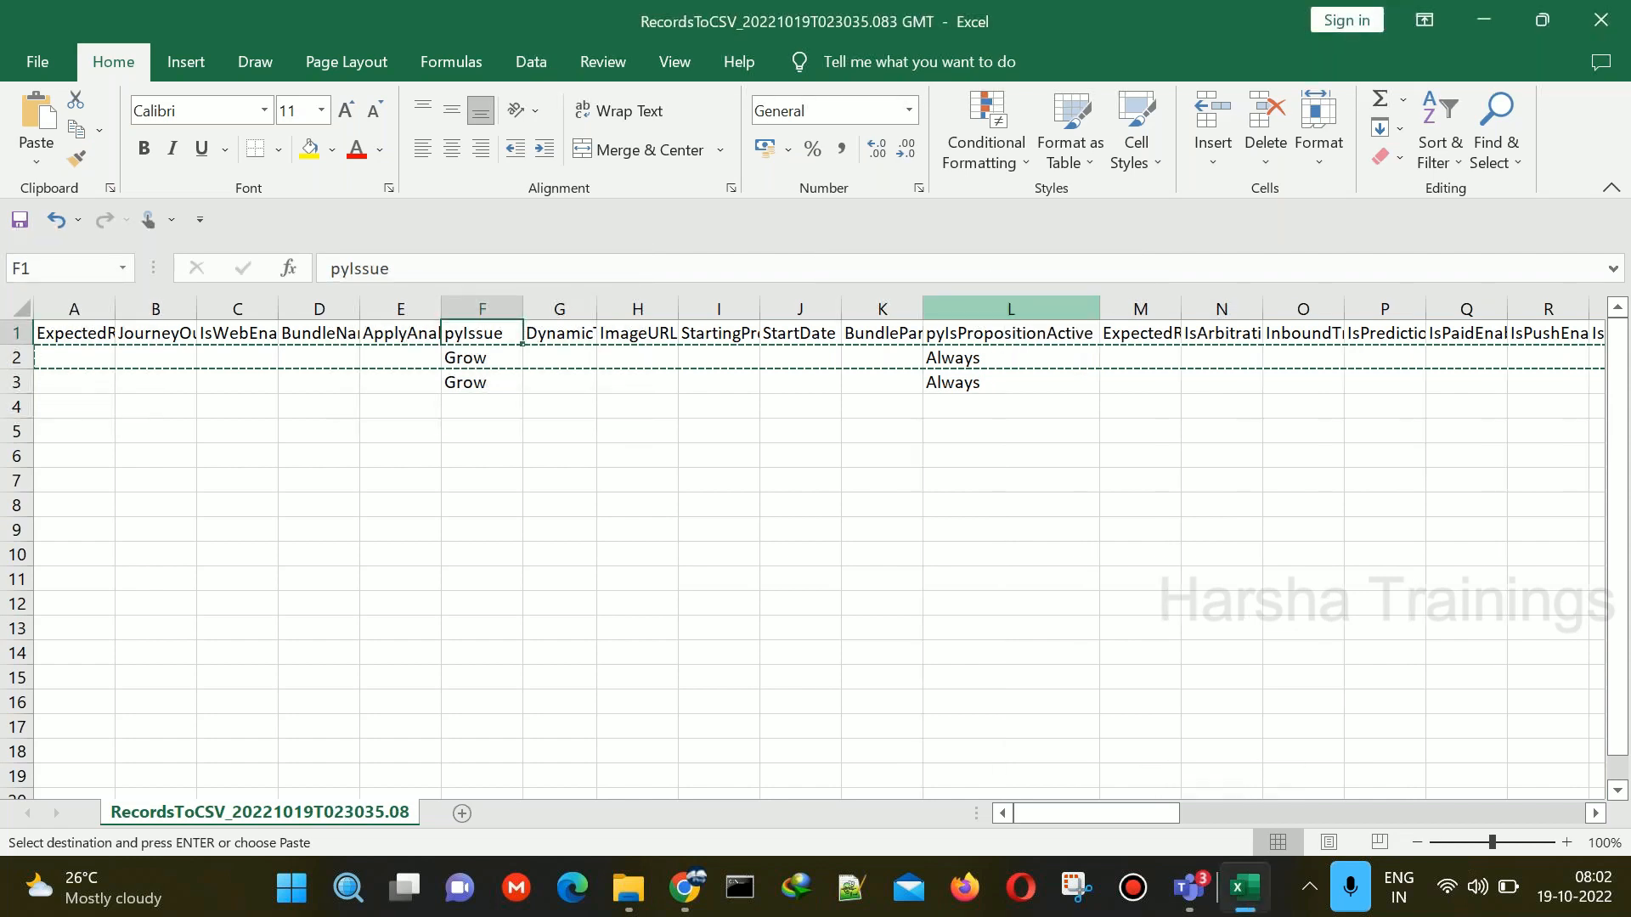
click(997, 372)
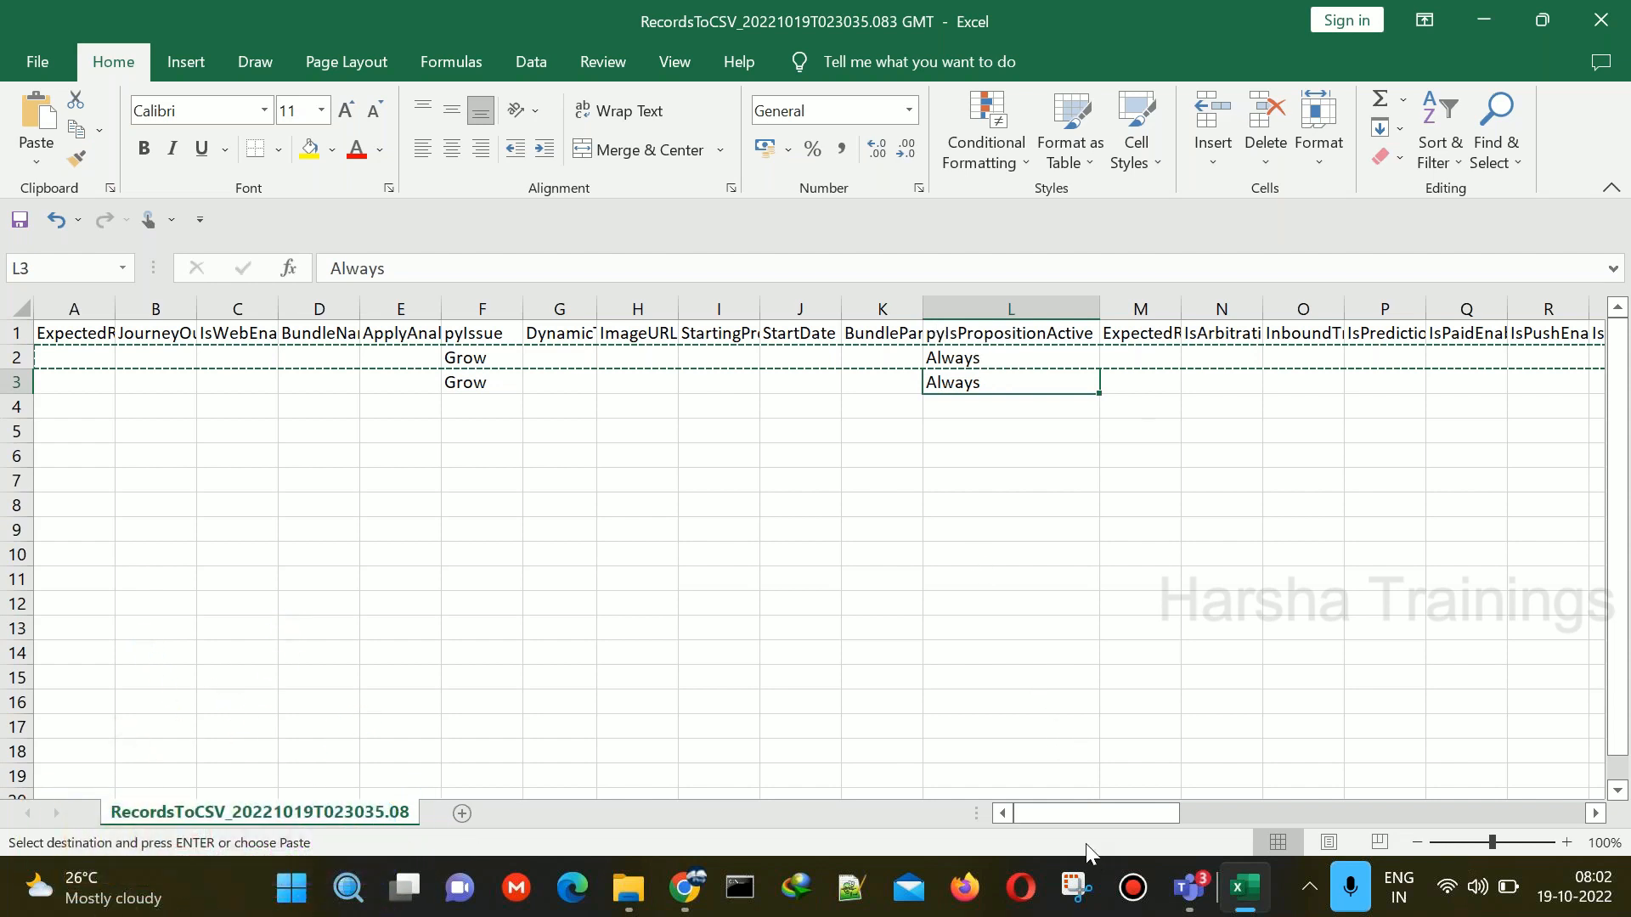
- Fit the pyName column to its contents and rename the row 3 proposition to "50 lakhs home loan"
drag(1057, 815, 1136, 813)
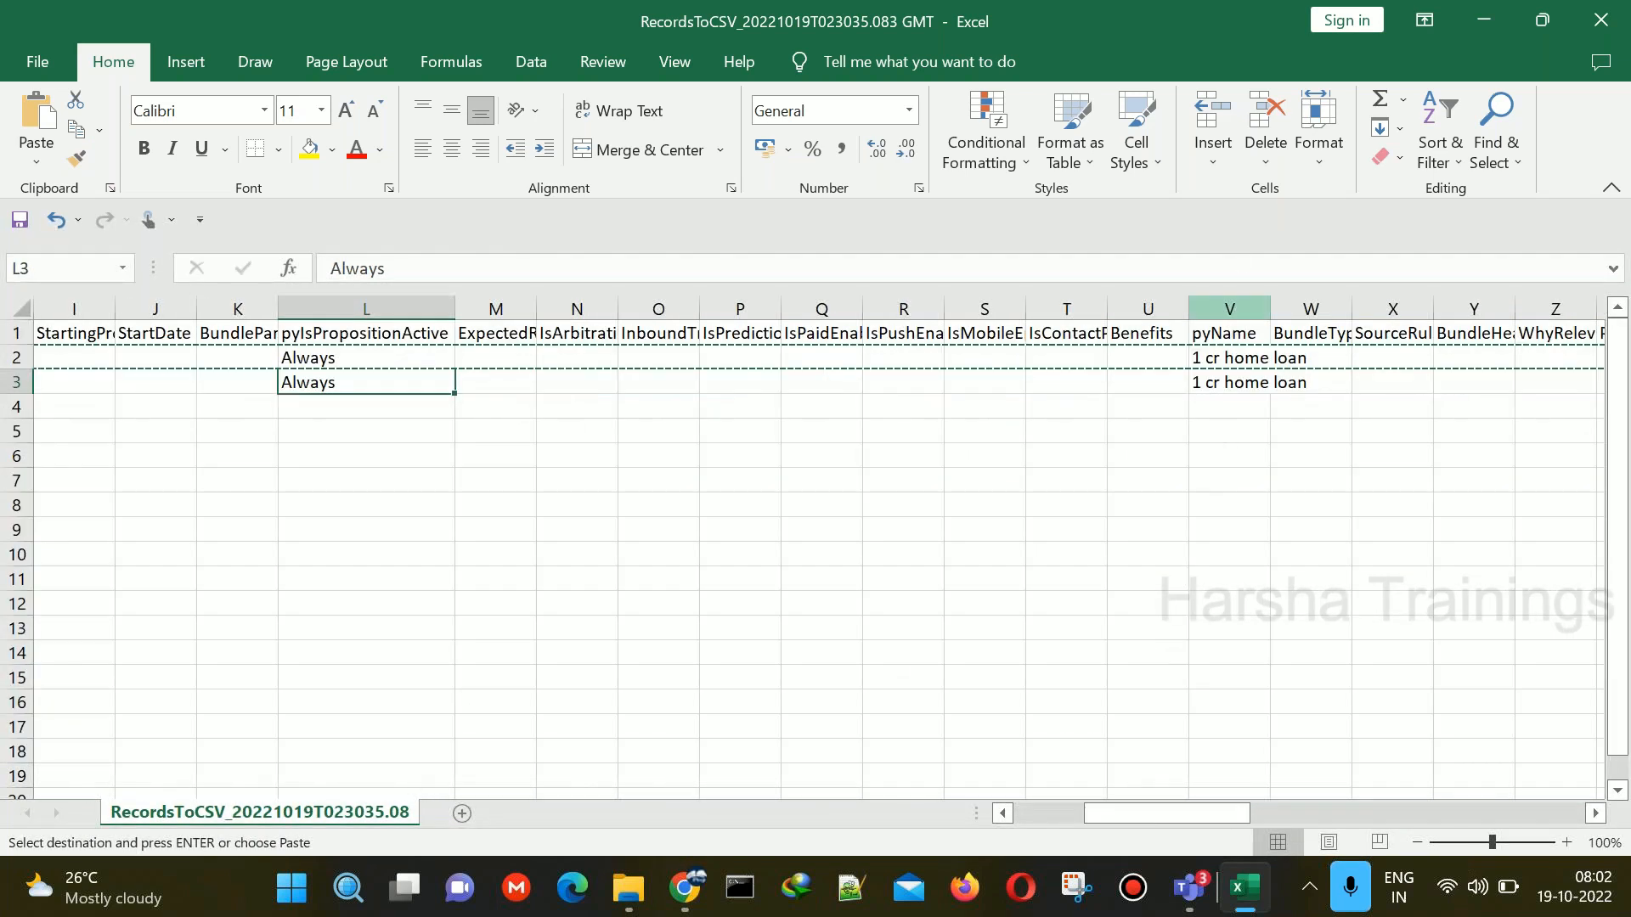
click(1243, 309)
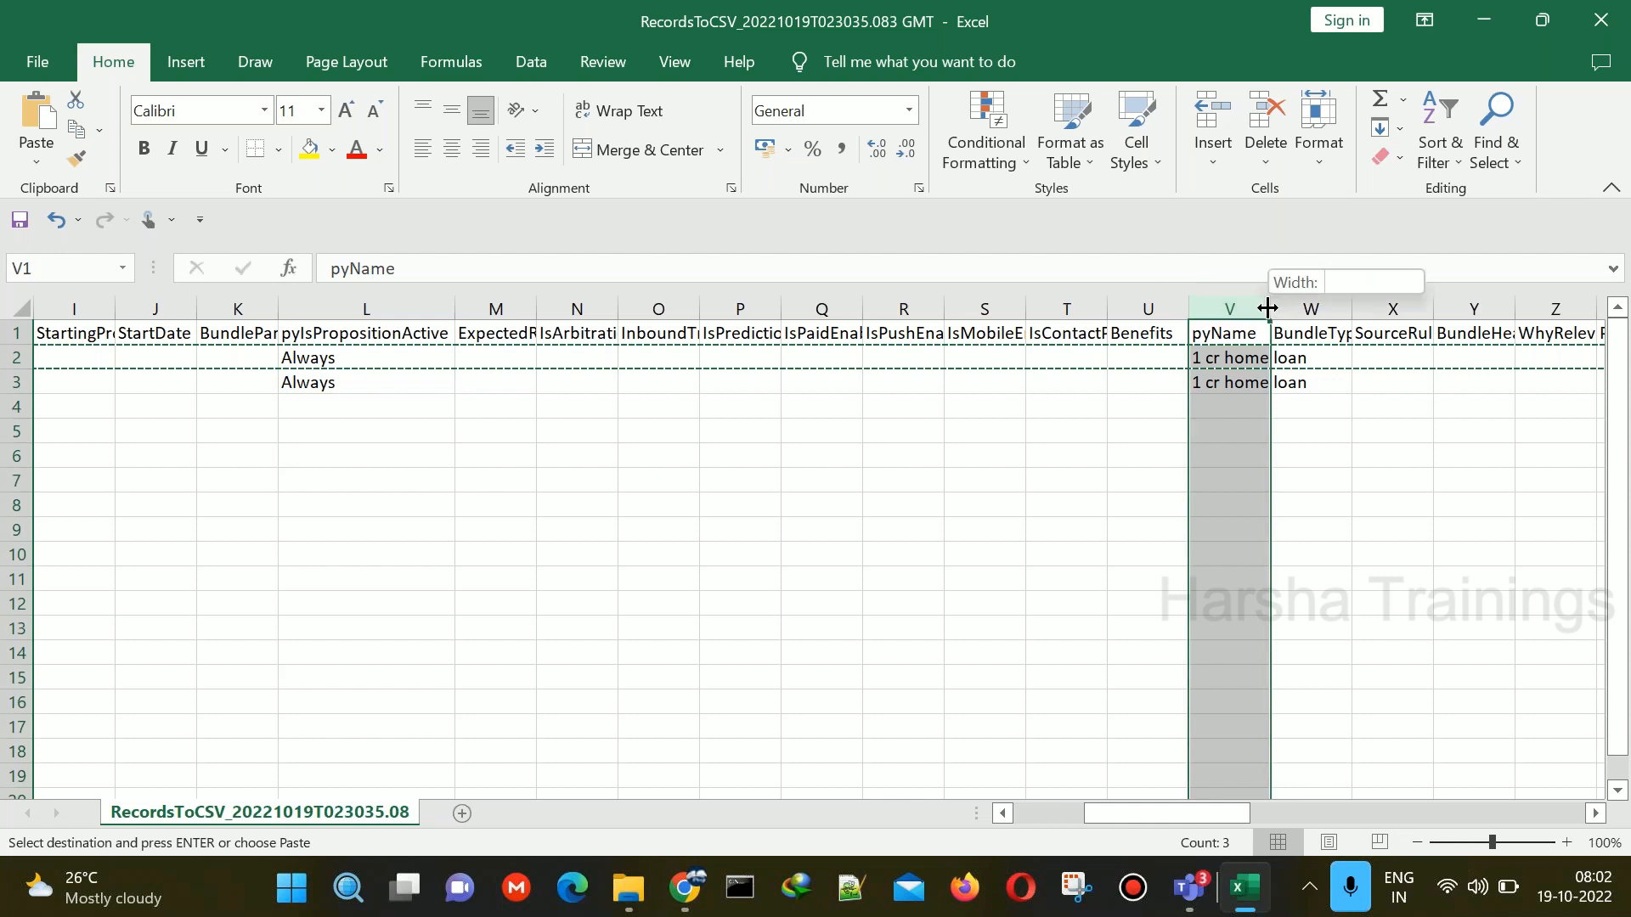
double_click(1269, 309)
click(1267, 359)
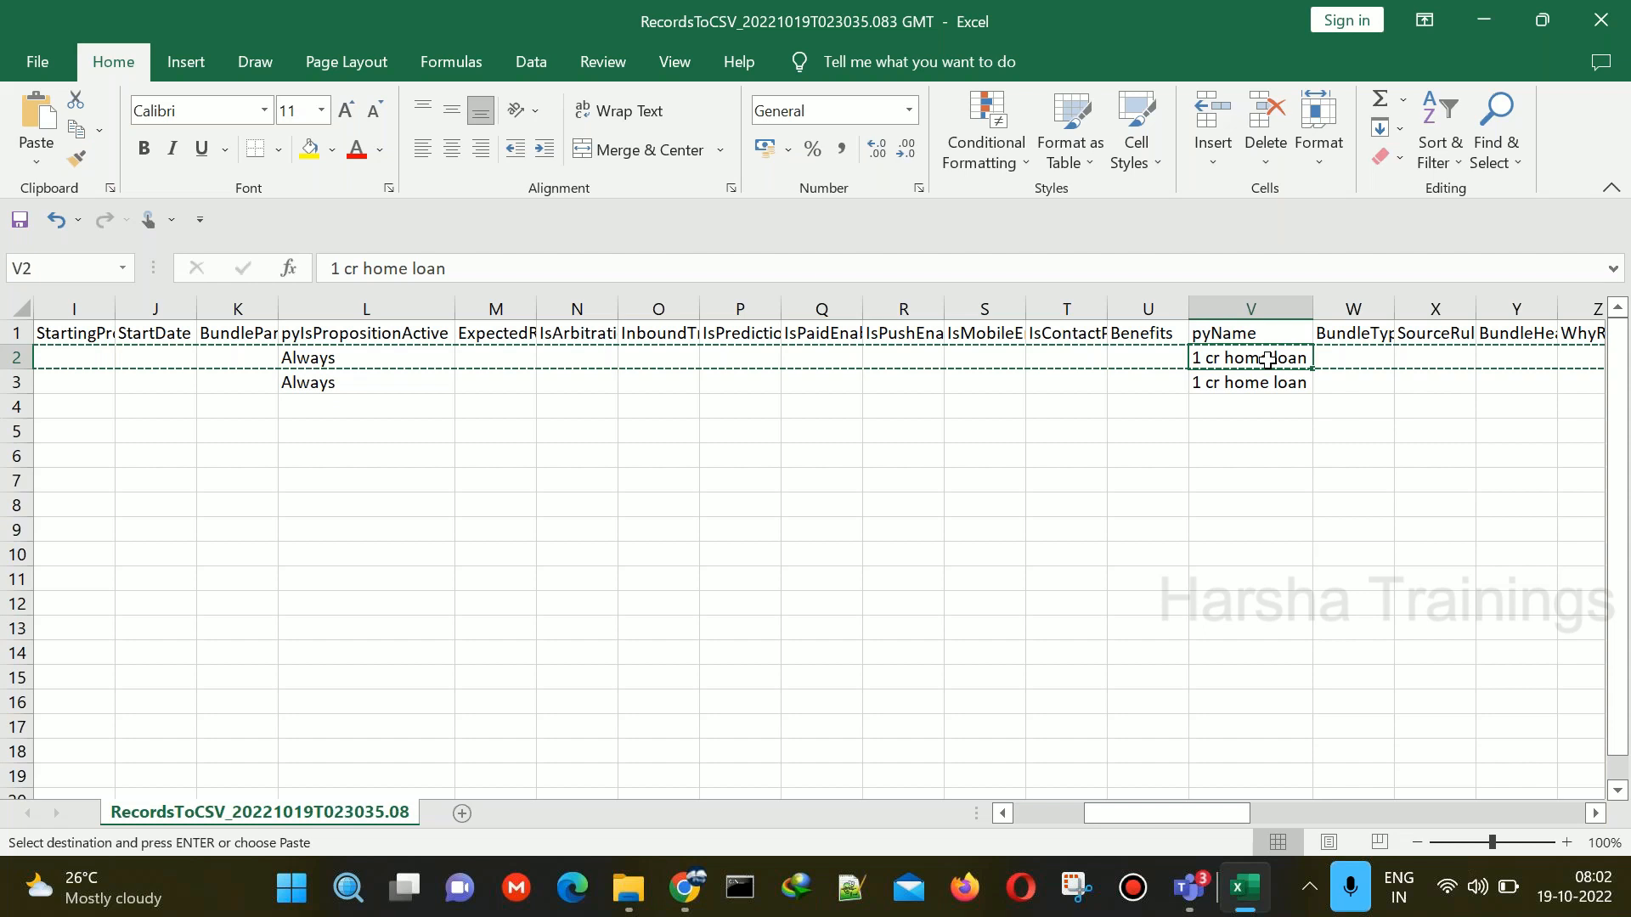
double_click(1223, 384)
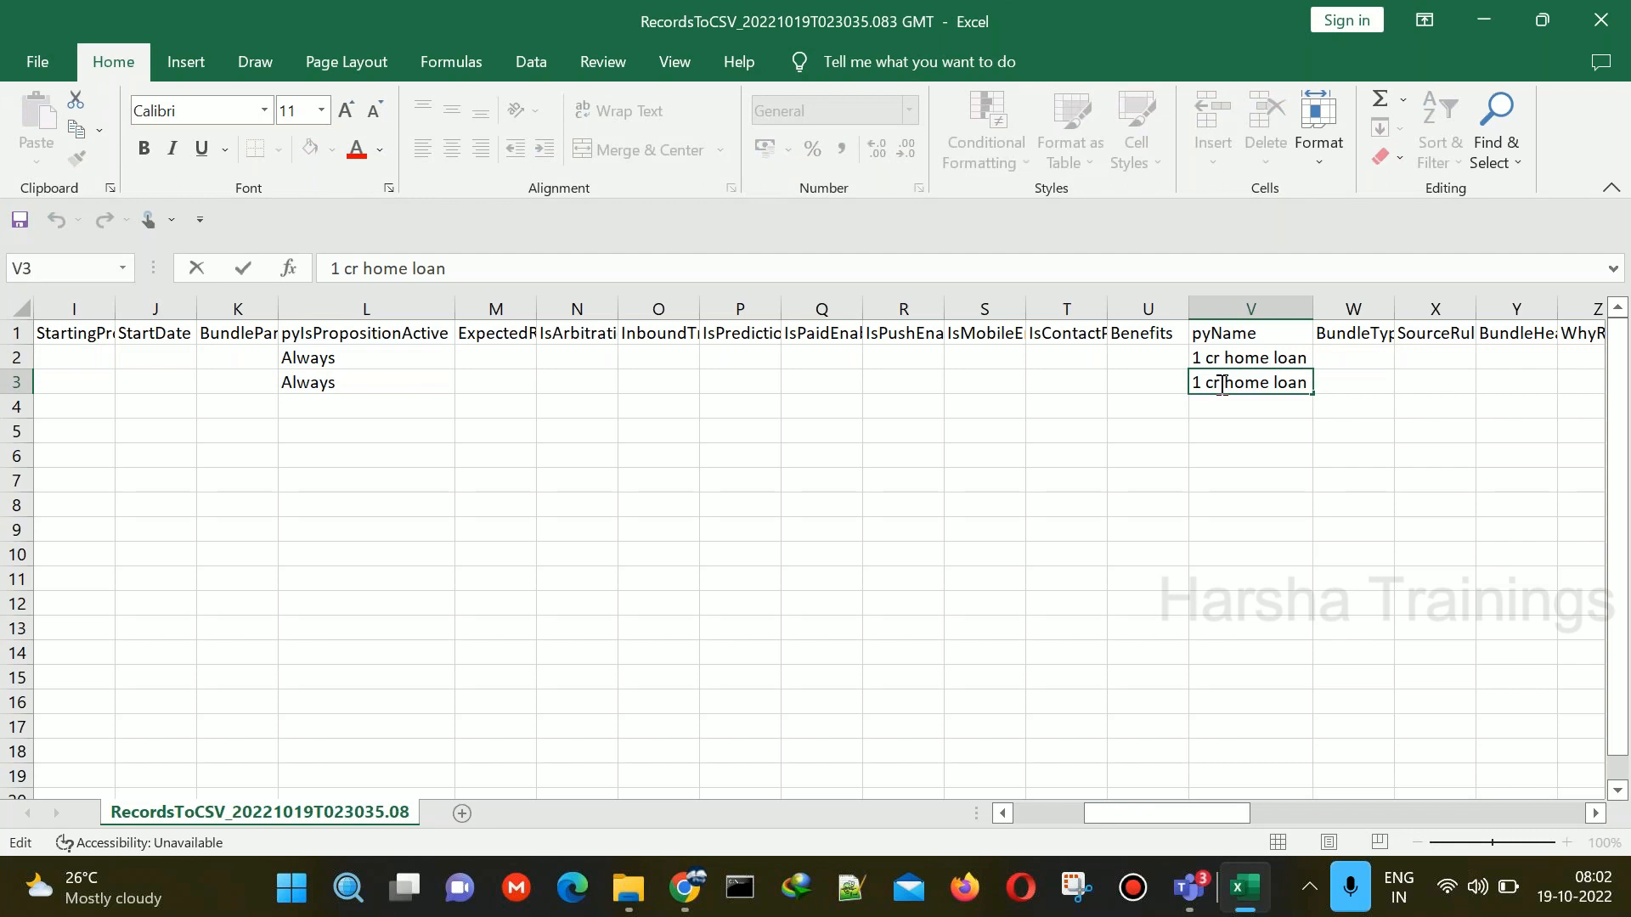
drag(1223, 384, 1170, 384)
text(50 lakh)
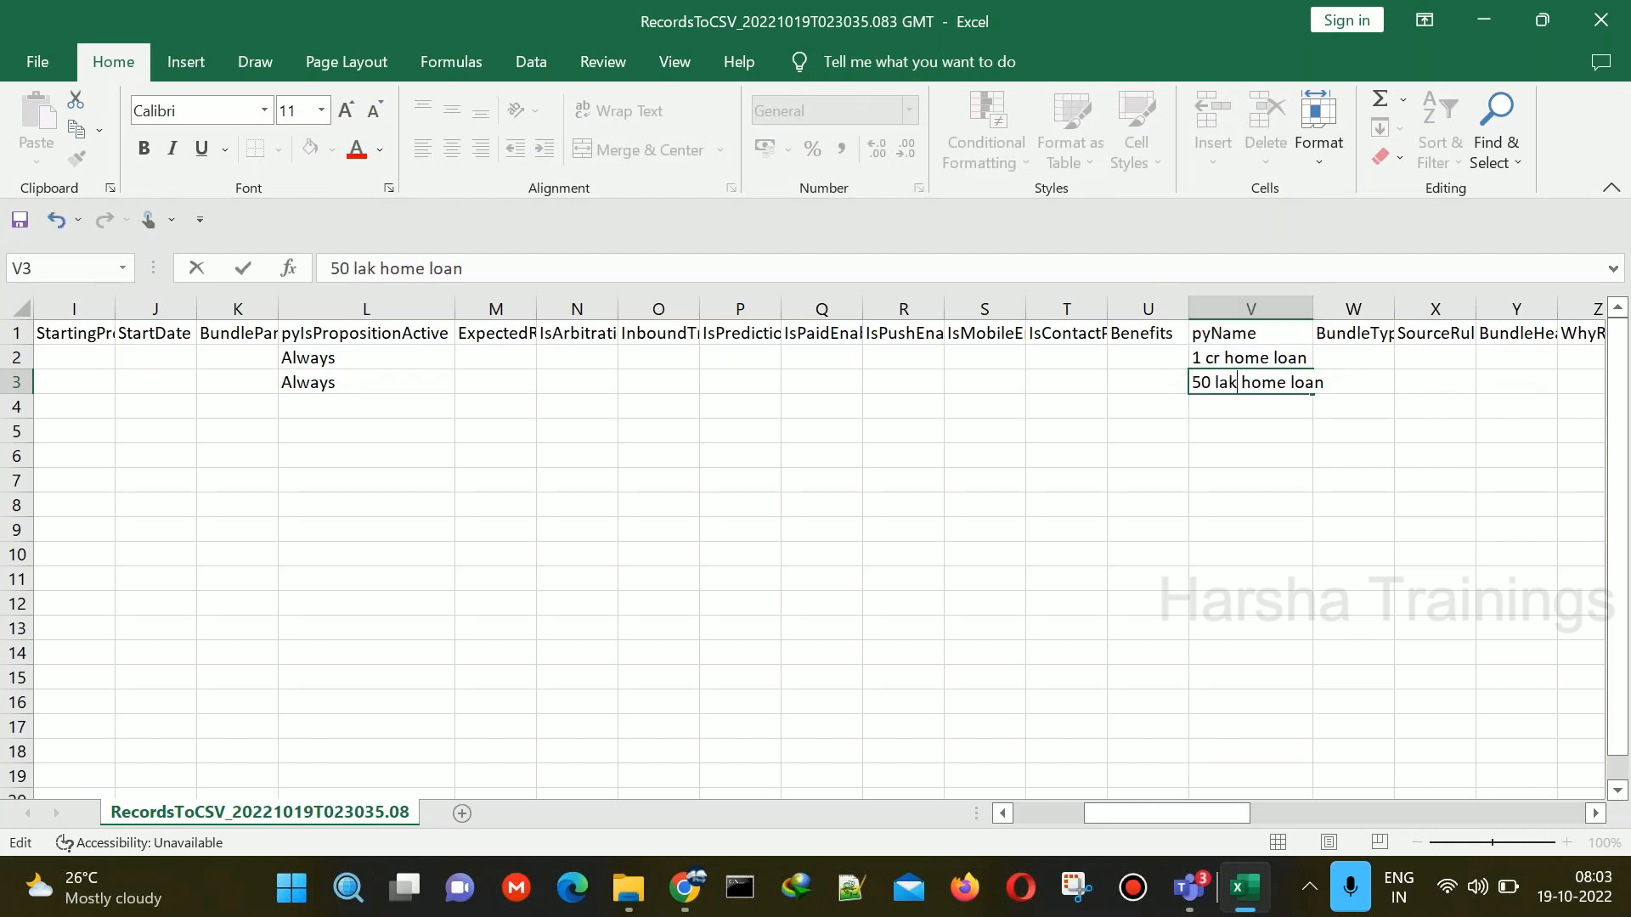
text(s)
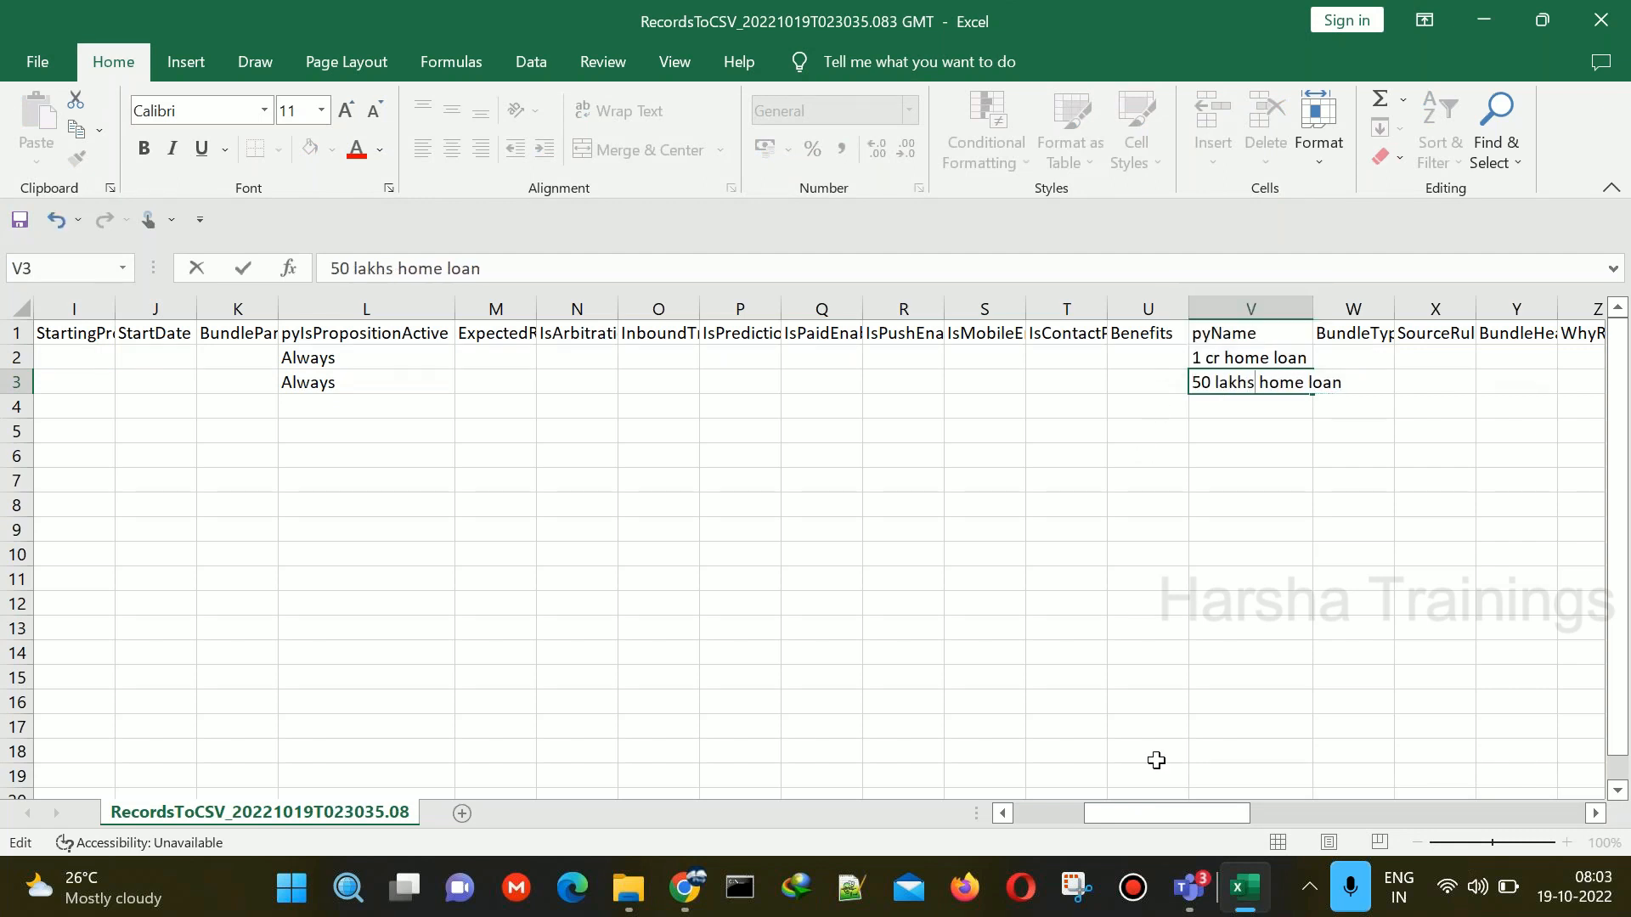
- Fit the LoanAmount column to its header and set the row 3 loan amount to "50 lakhs"
drag(1158, 812, 1274, 815)
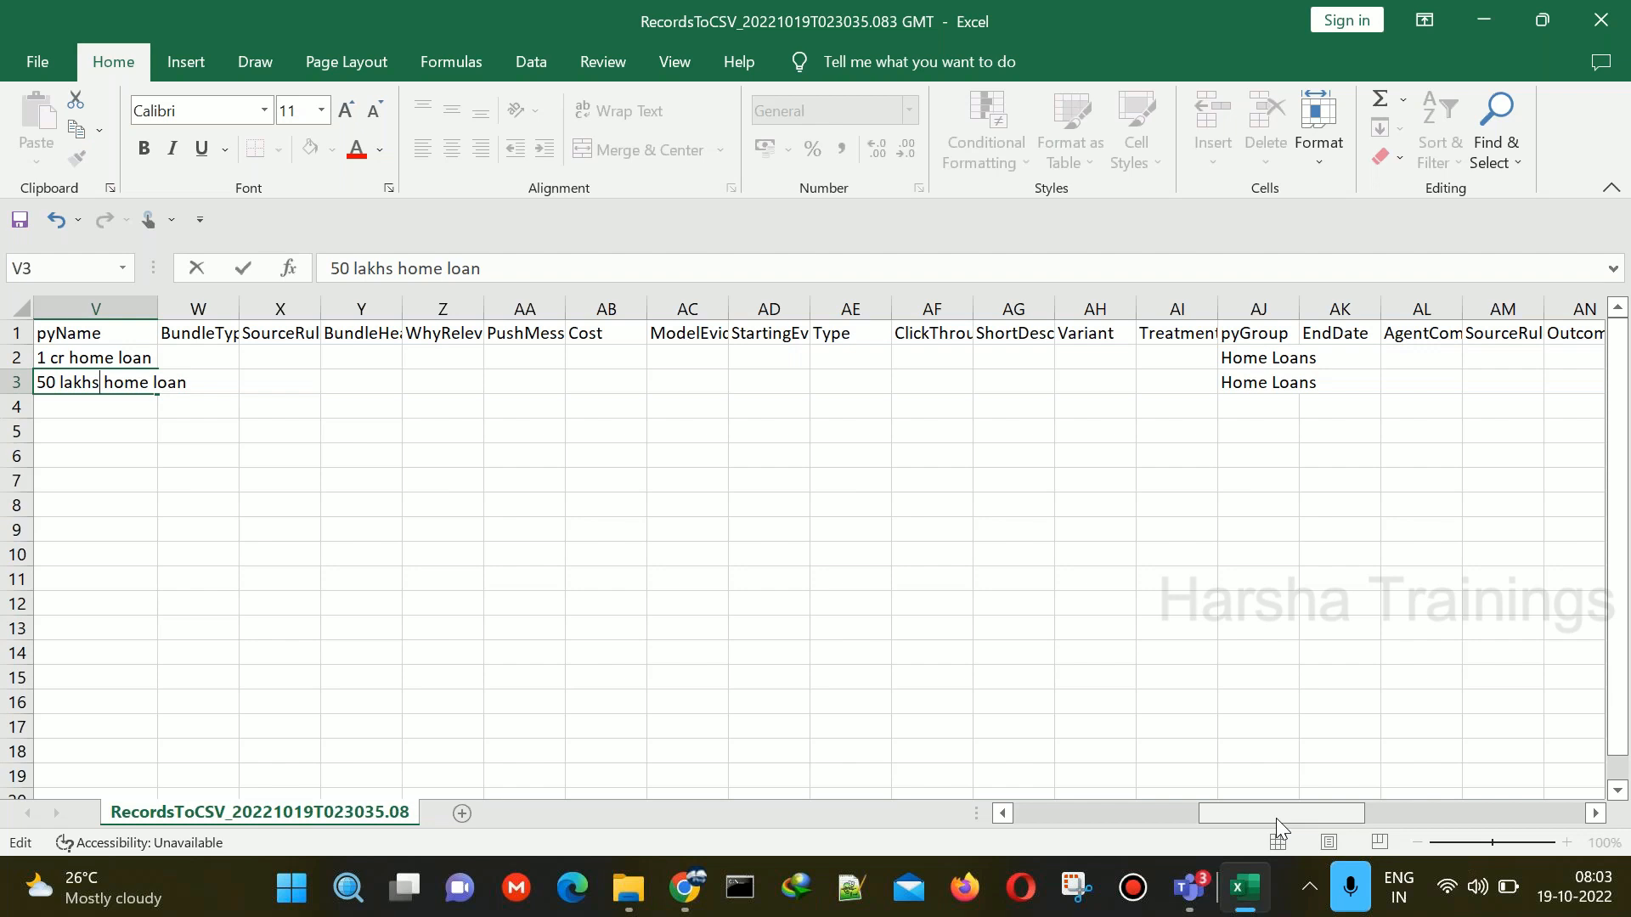
drag(1276, 818, 1079, 809)
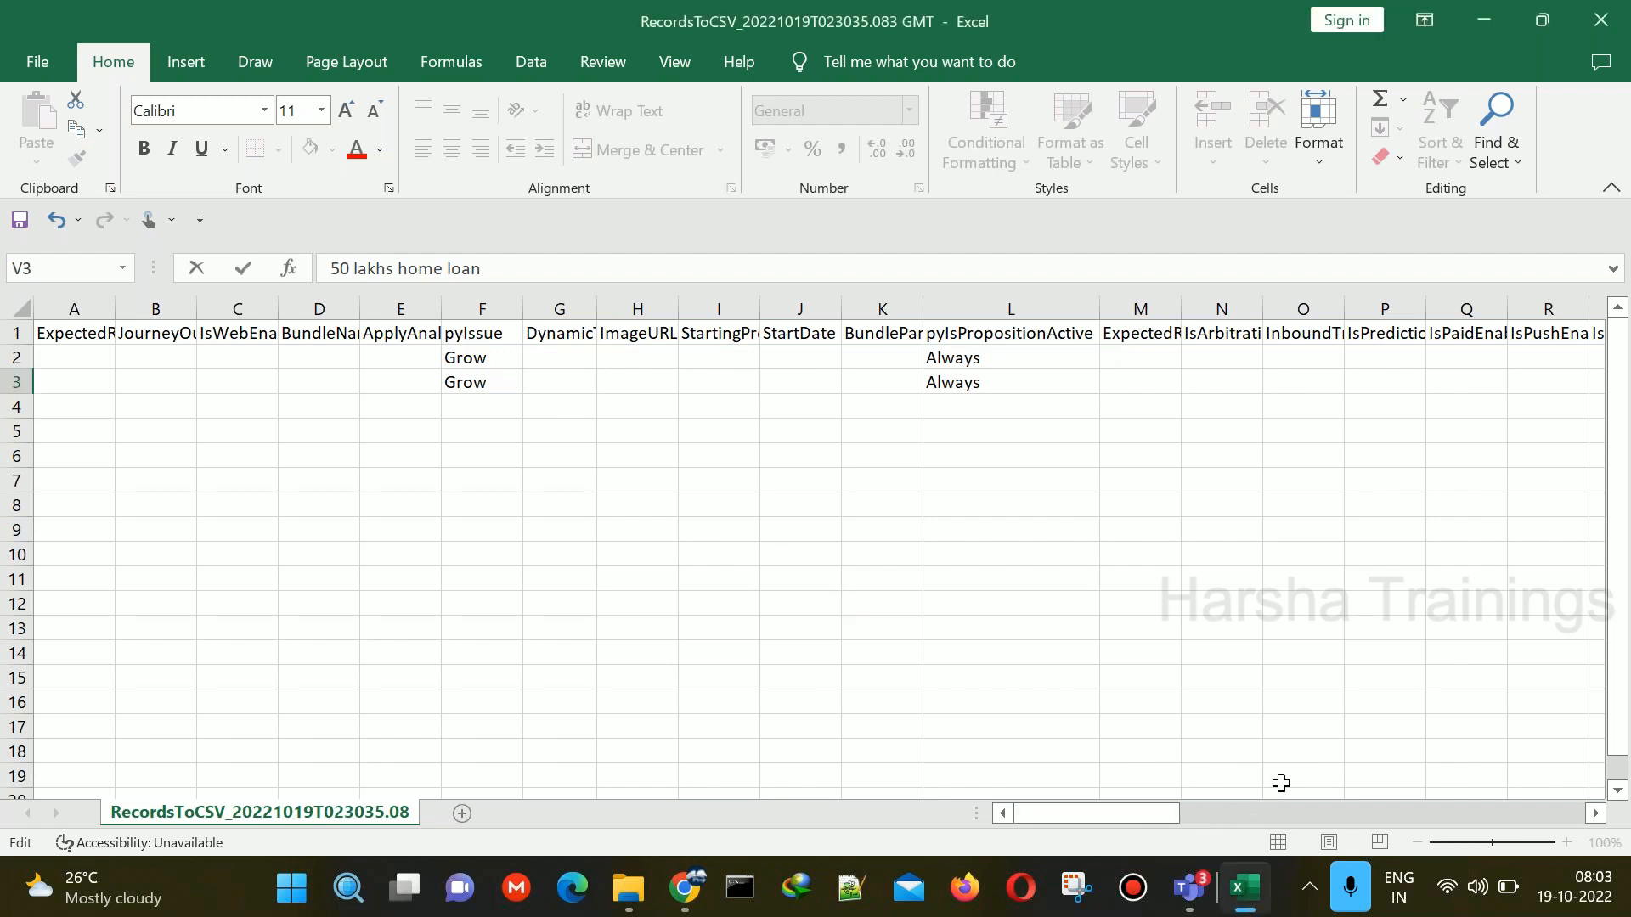
drag(1173, 816, 1581, 820)
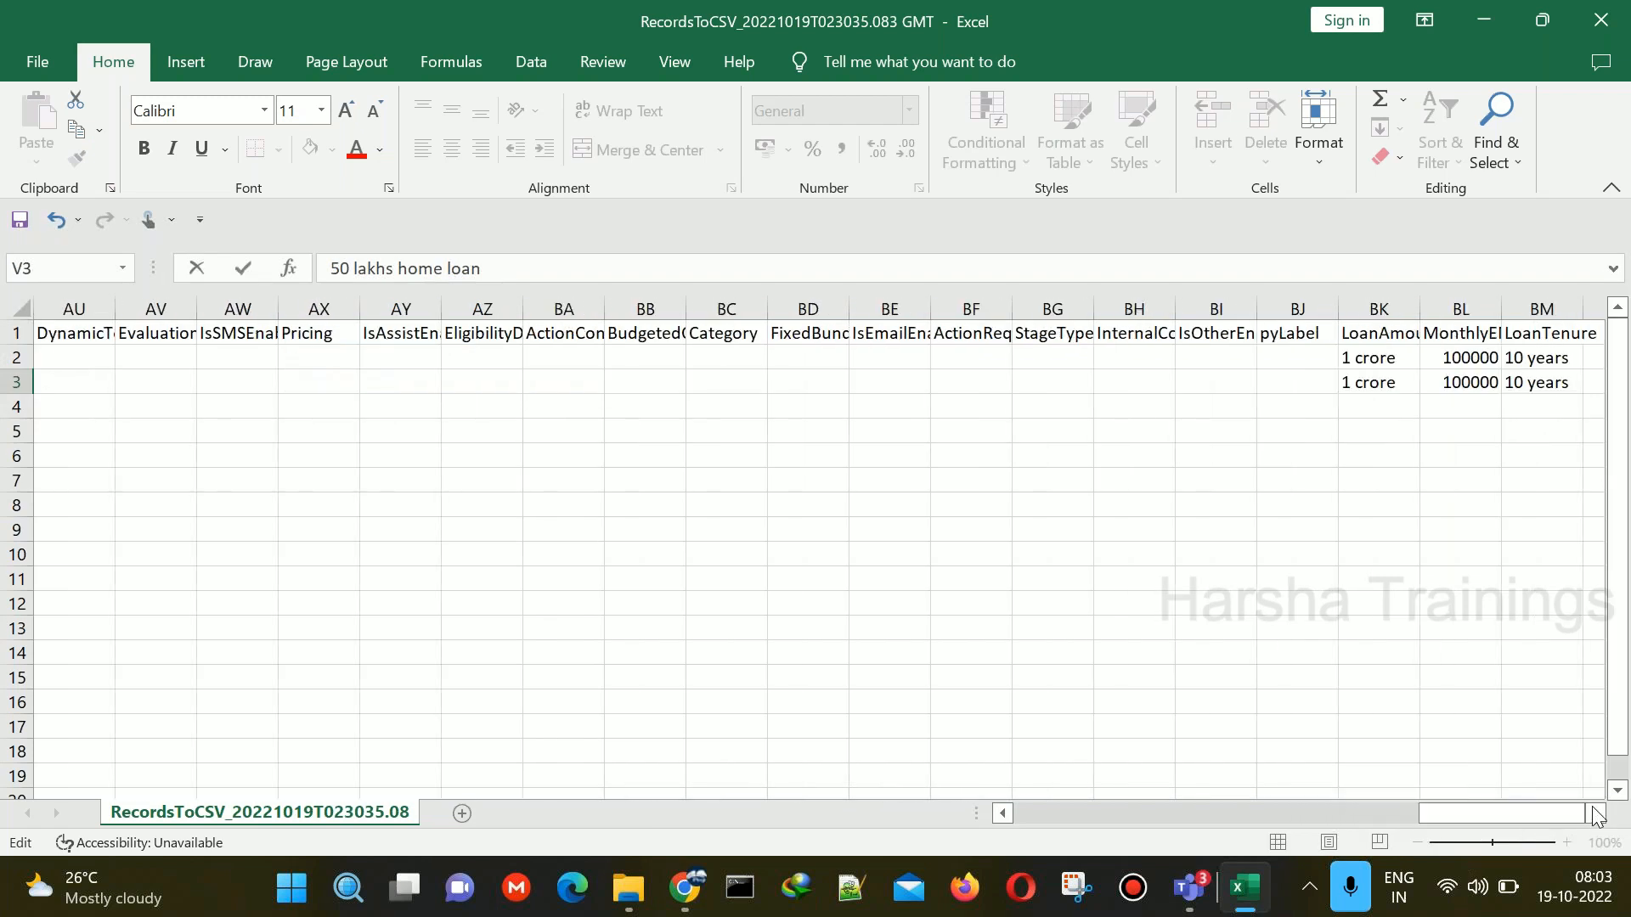
click(1410, 311)
double_click(1420, 309)
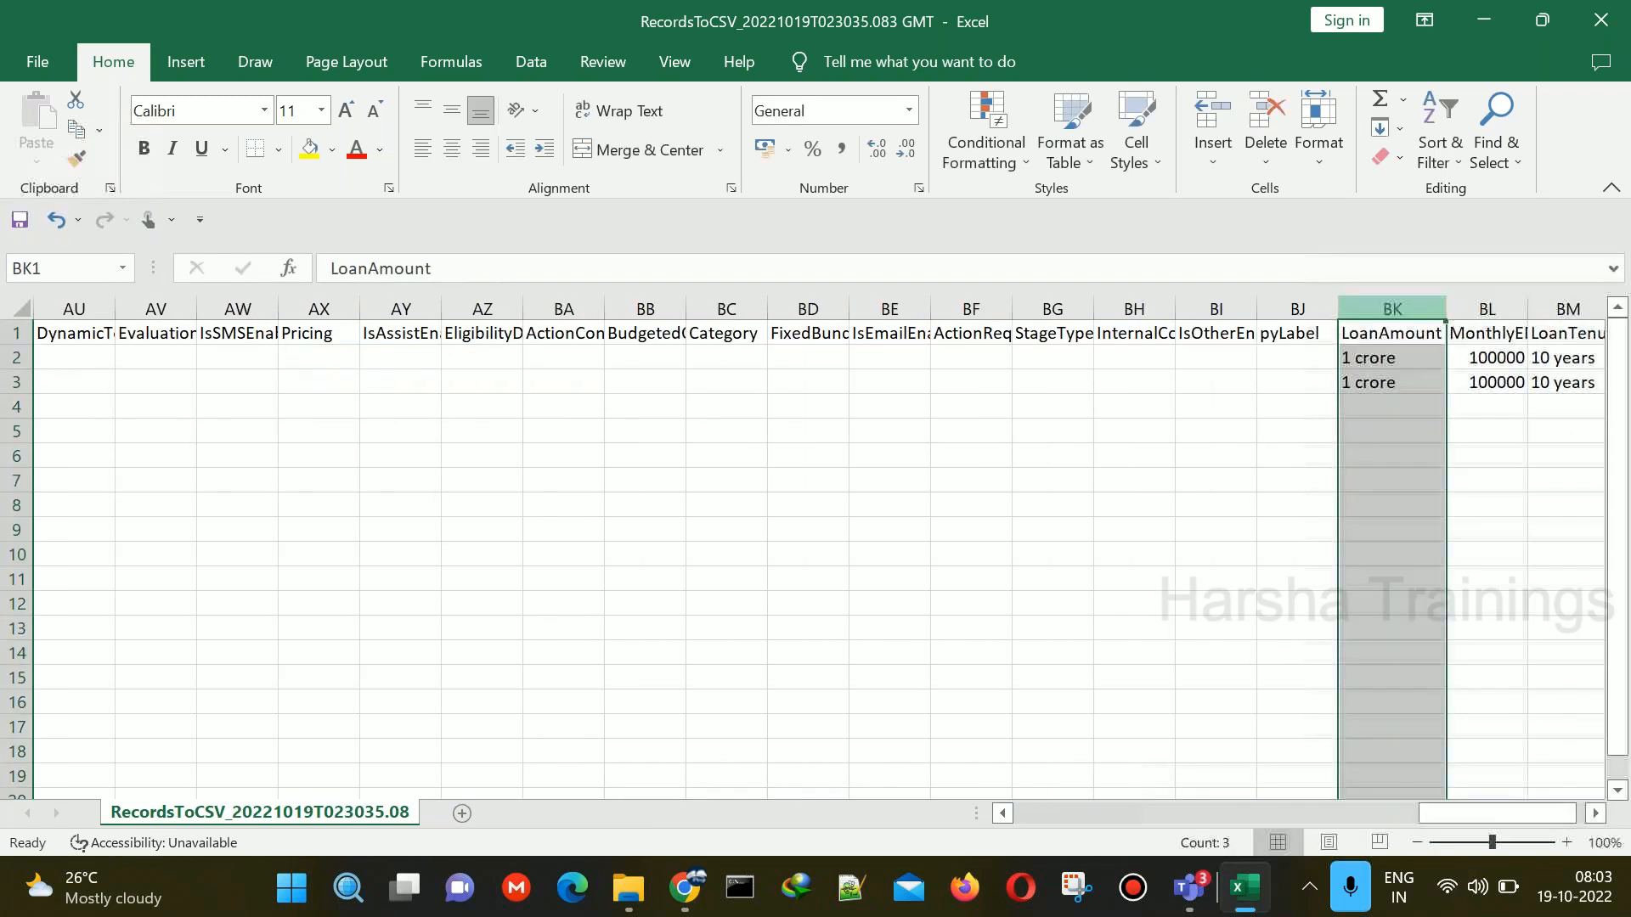
click(1398, 378)
double_click(1398, 375)
drag(1397, 379, 1340, 382)
text(50 lakhs)
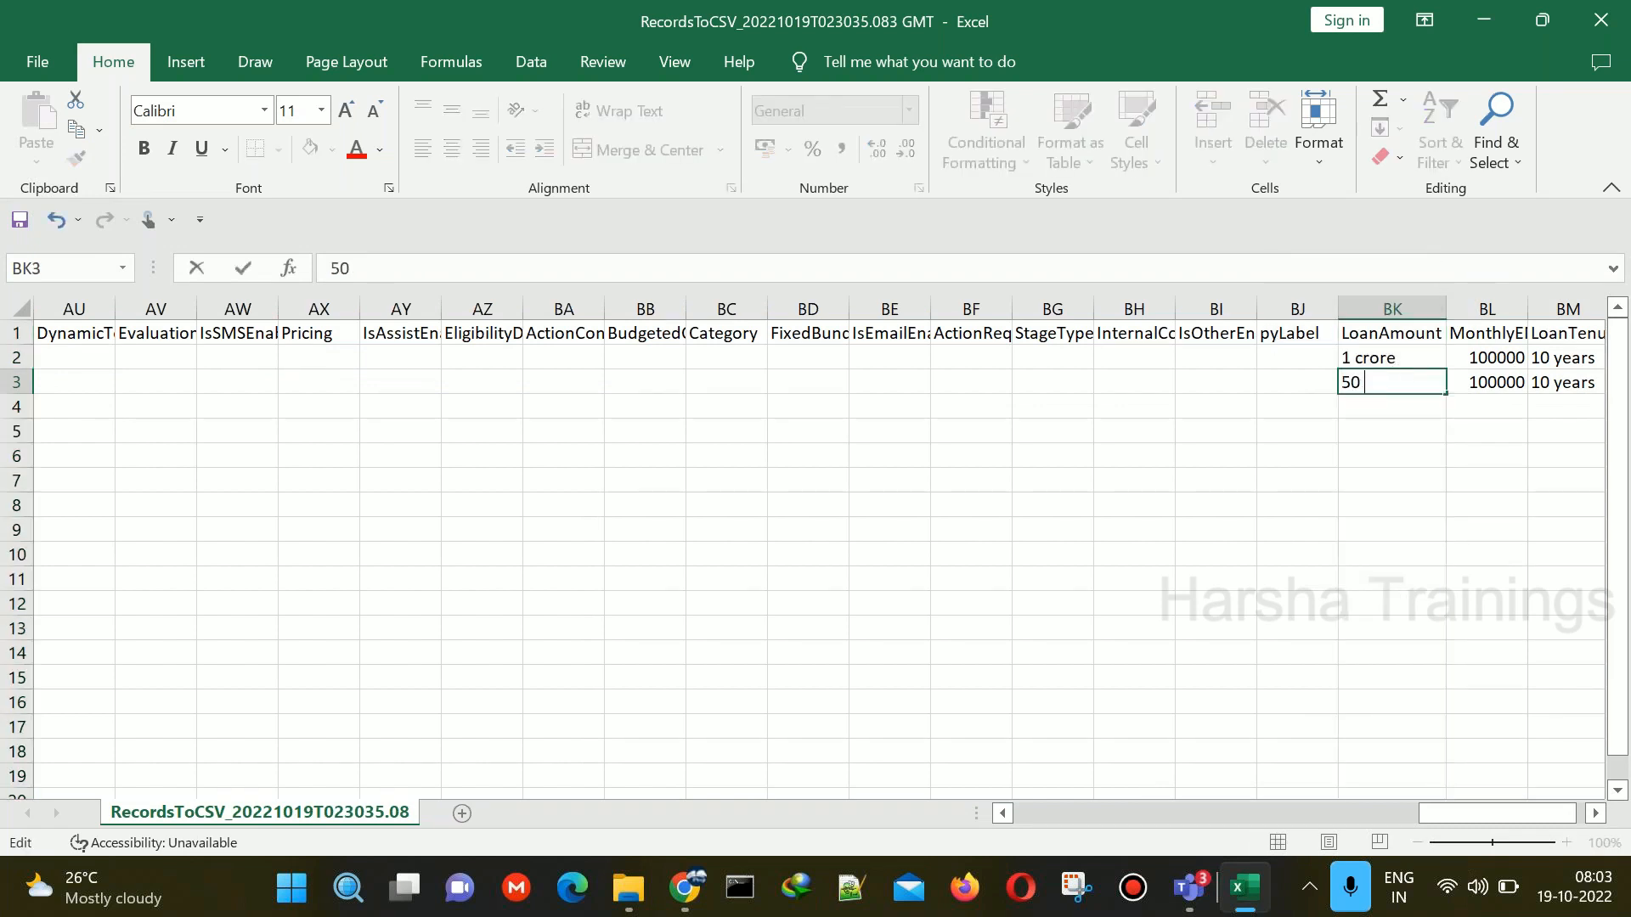
- Set the monthly EMI to 200000 and LoanTenure to "3 years" for the row 3 proposition
click(1481, 378)
double_click(1481, 378)
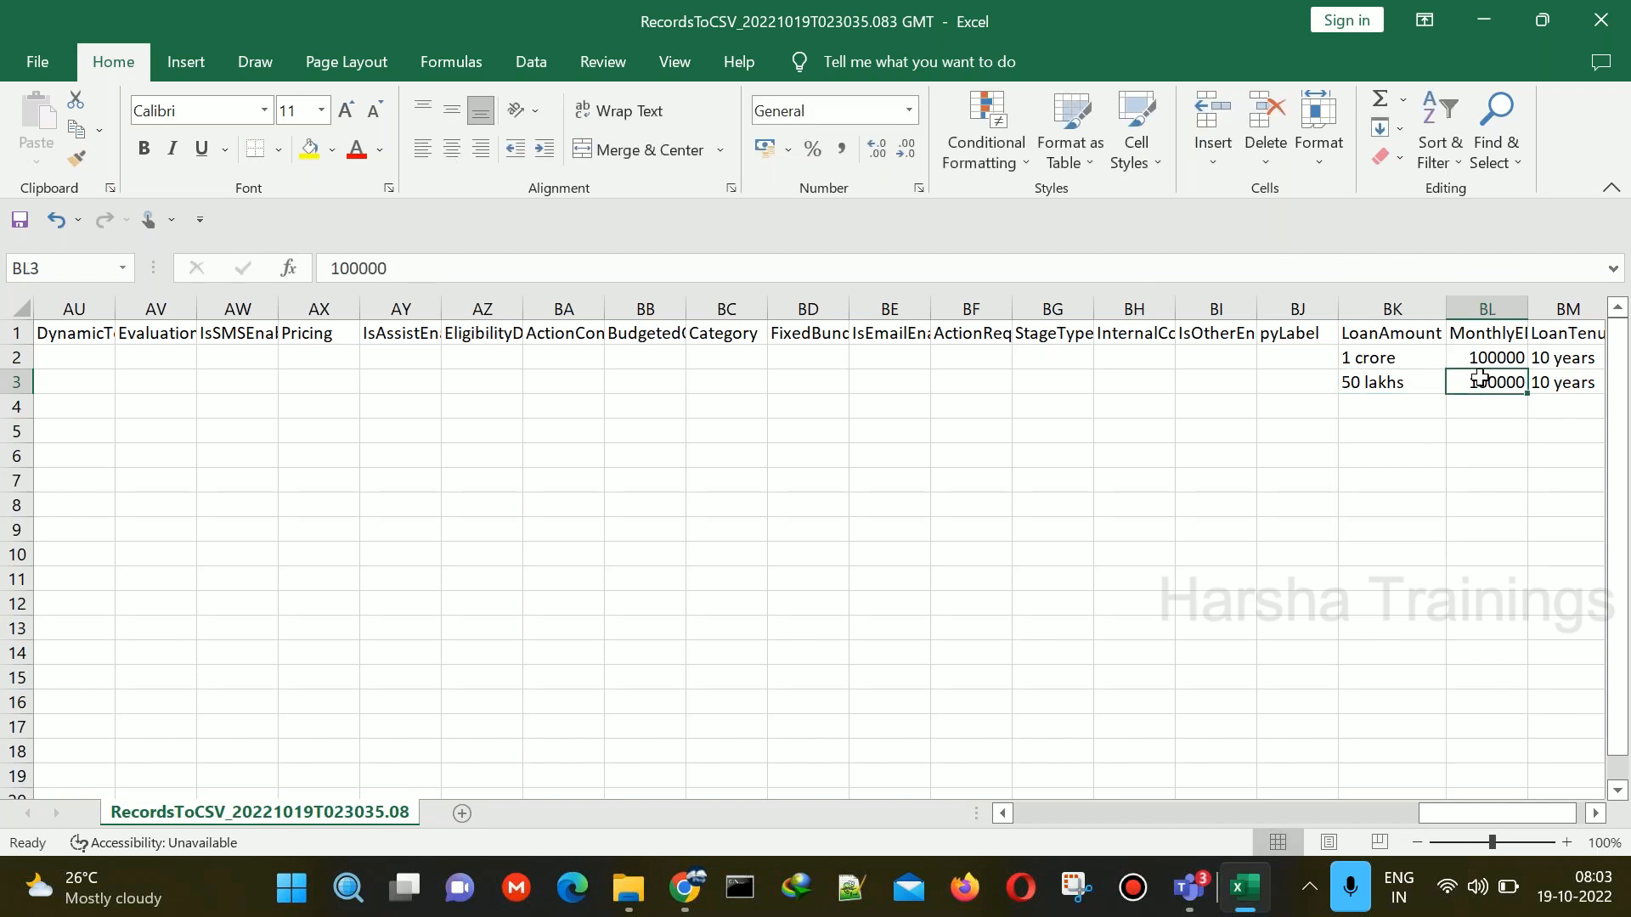
key(BackSpace)
text(2)
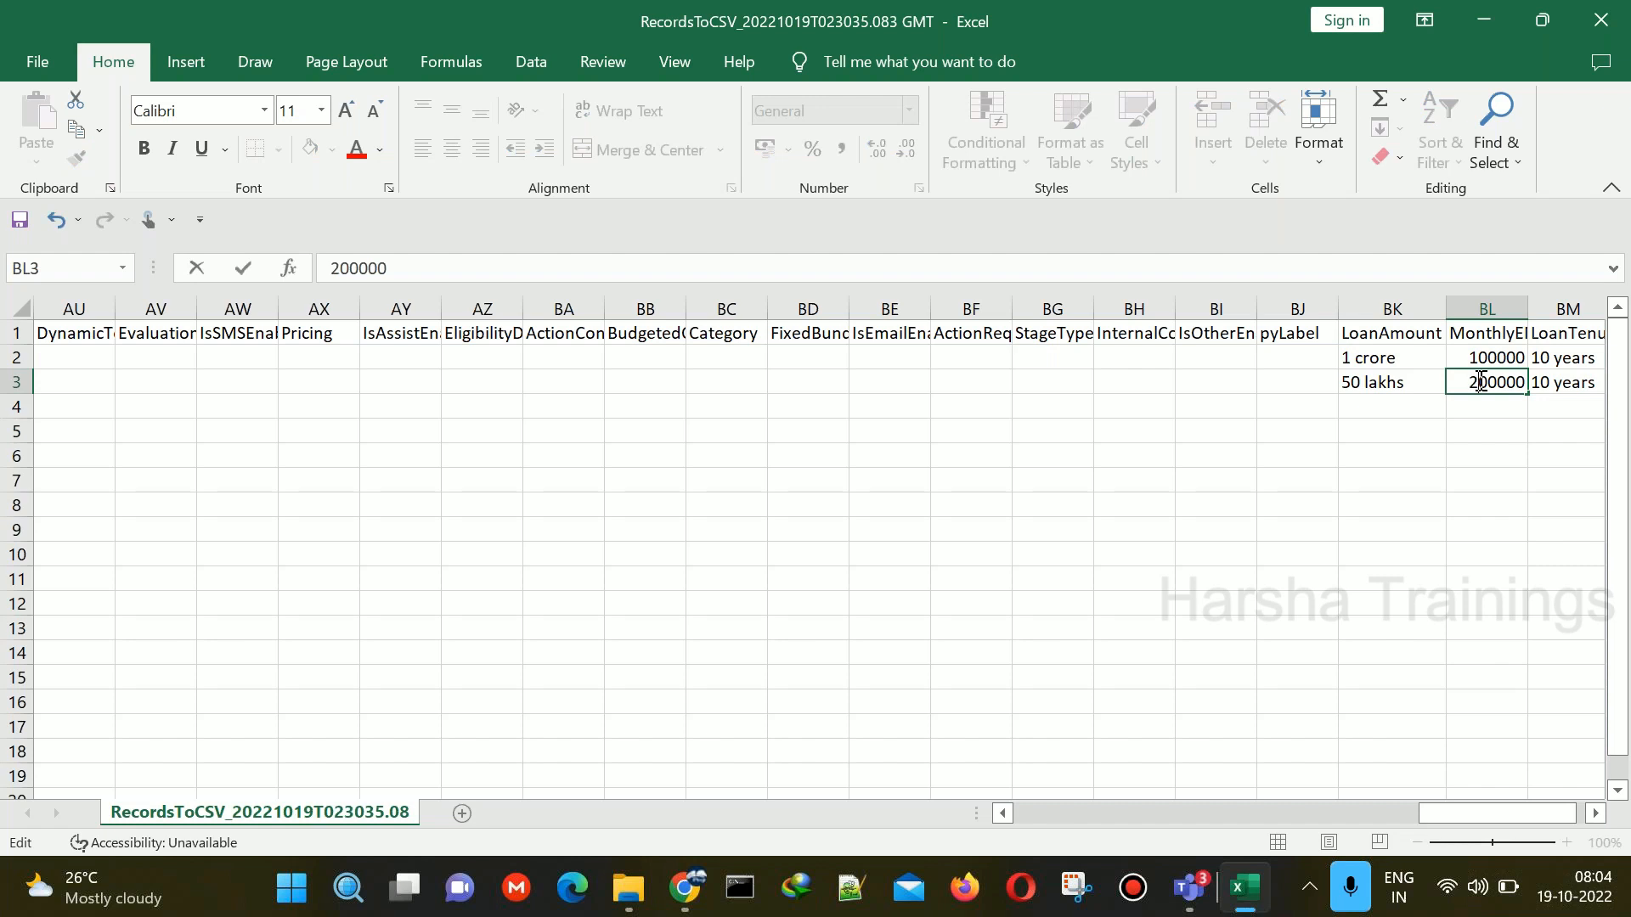
click(1563, 386)
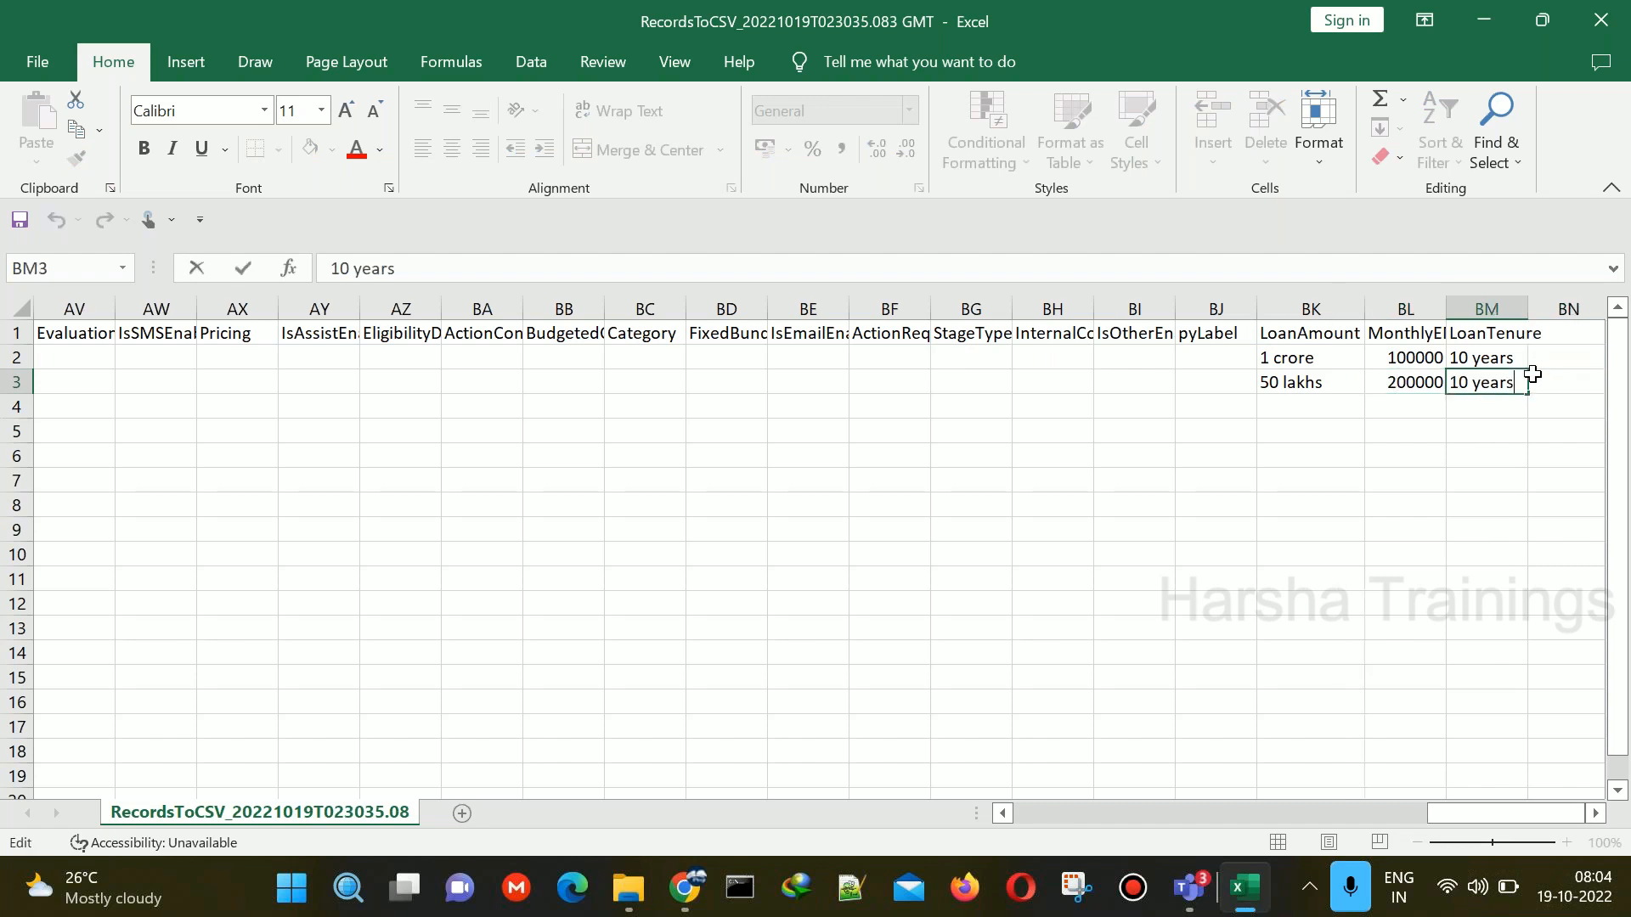
double_click(1468, 382)
key(BackSpace)
key(BackSpace)
text(3)
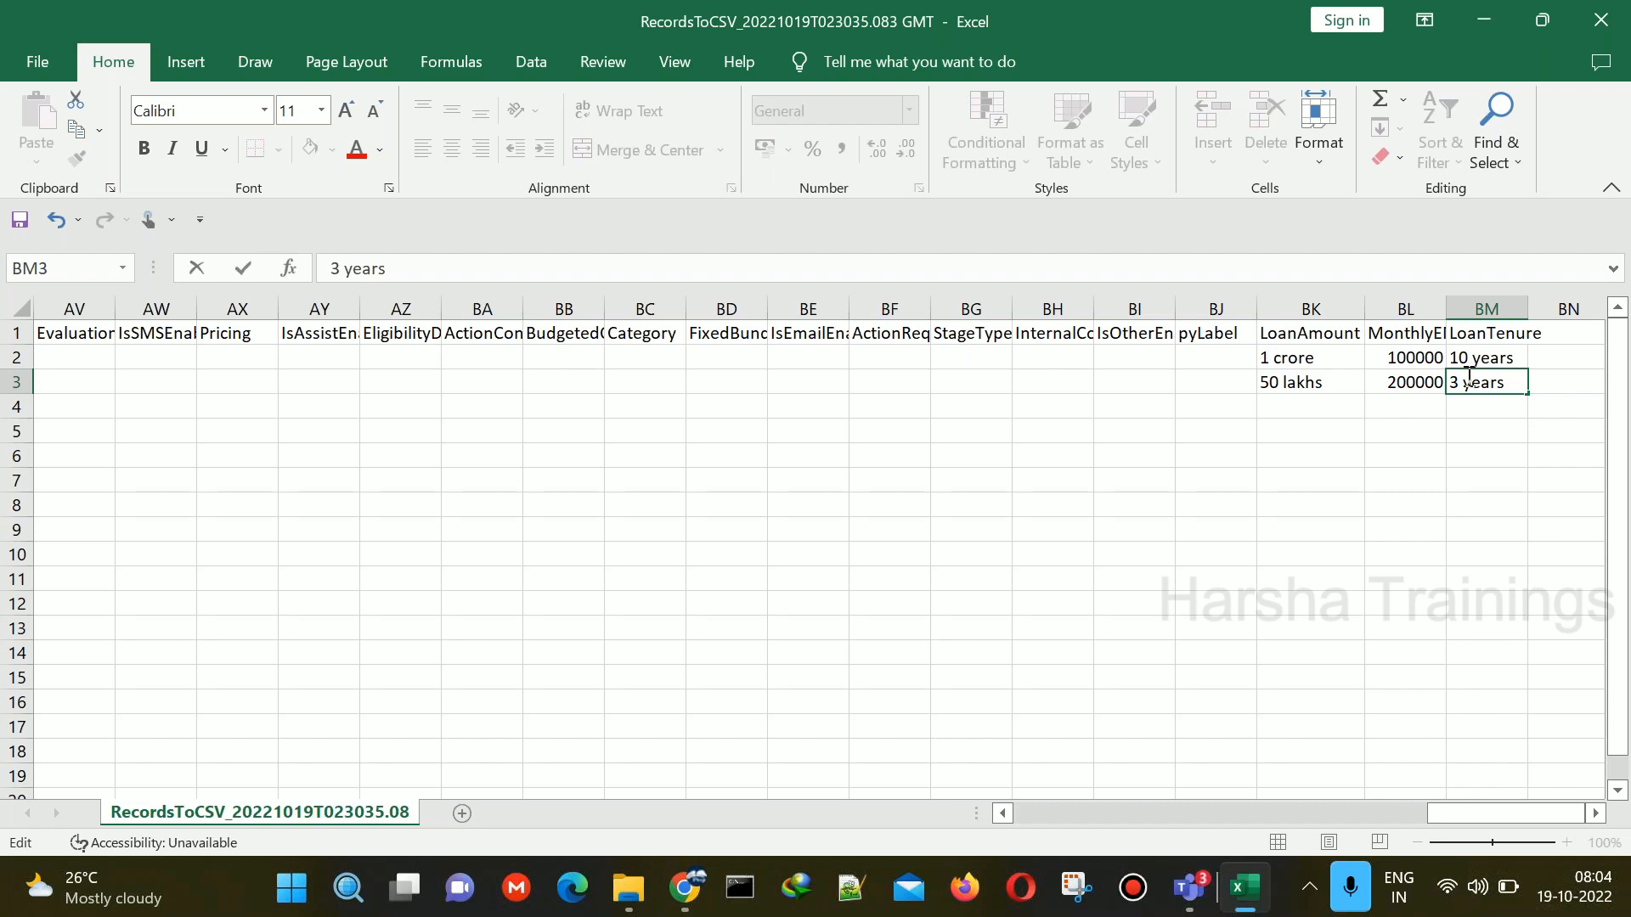
- Duplicate the row 3 proposition record into row 4 of the exported CSV
click(1437, 480)
drag(1463, 814, 1019, 785)
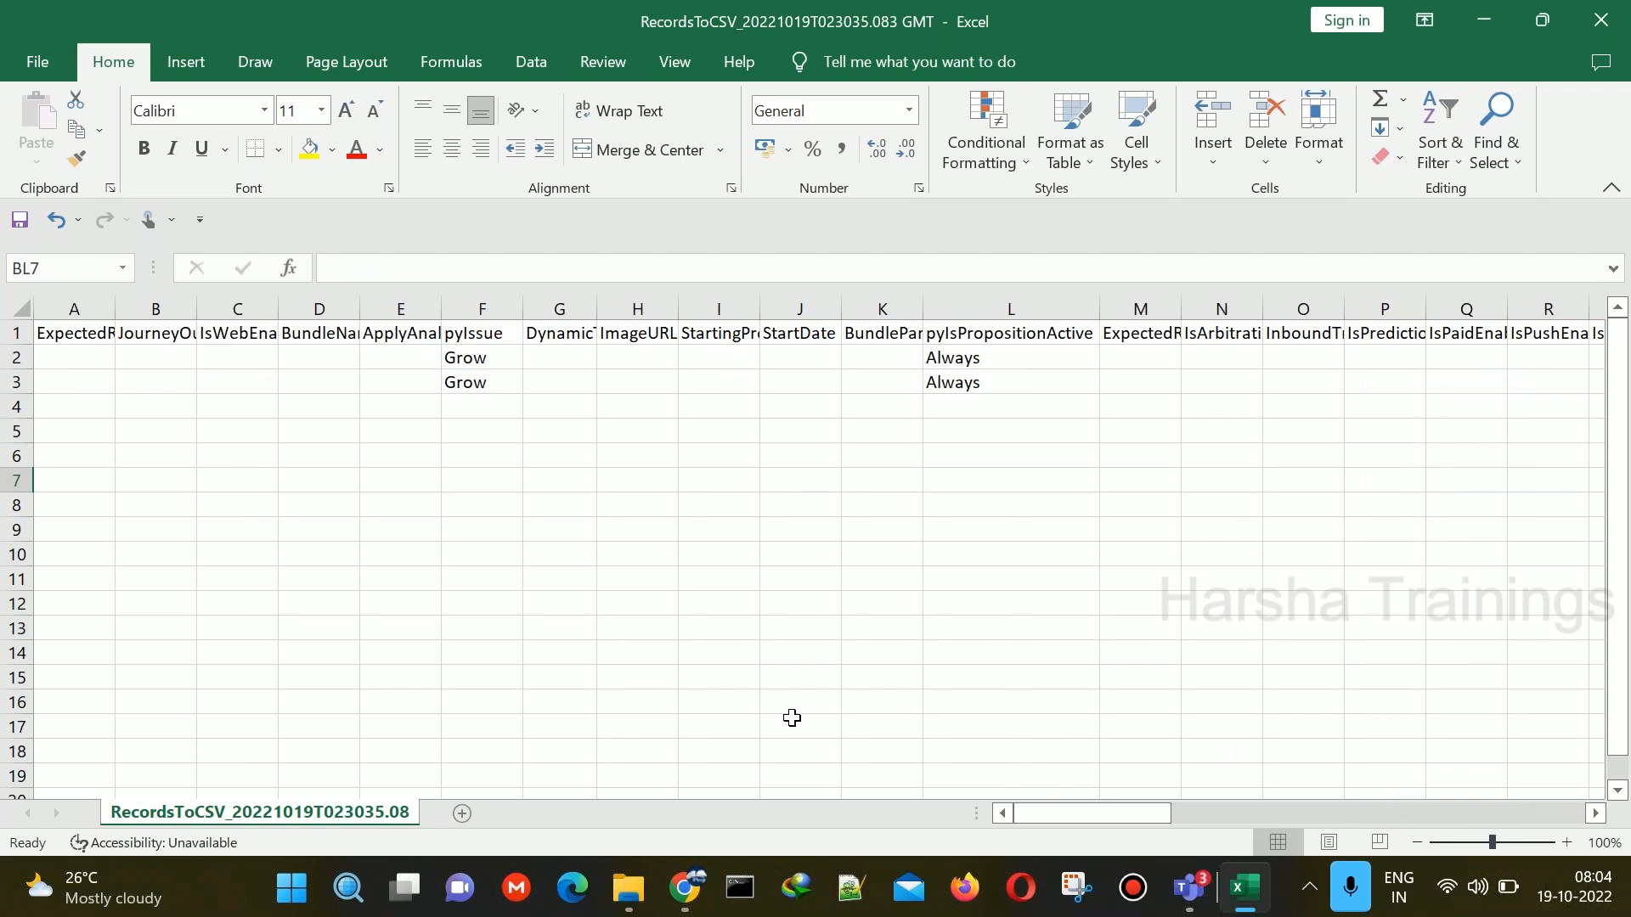
click(17, 382)
key(ctrl+c)
click(17, 407)
key(ctrl+v)
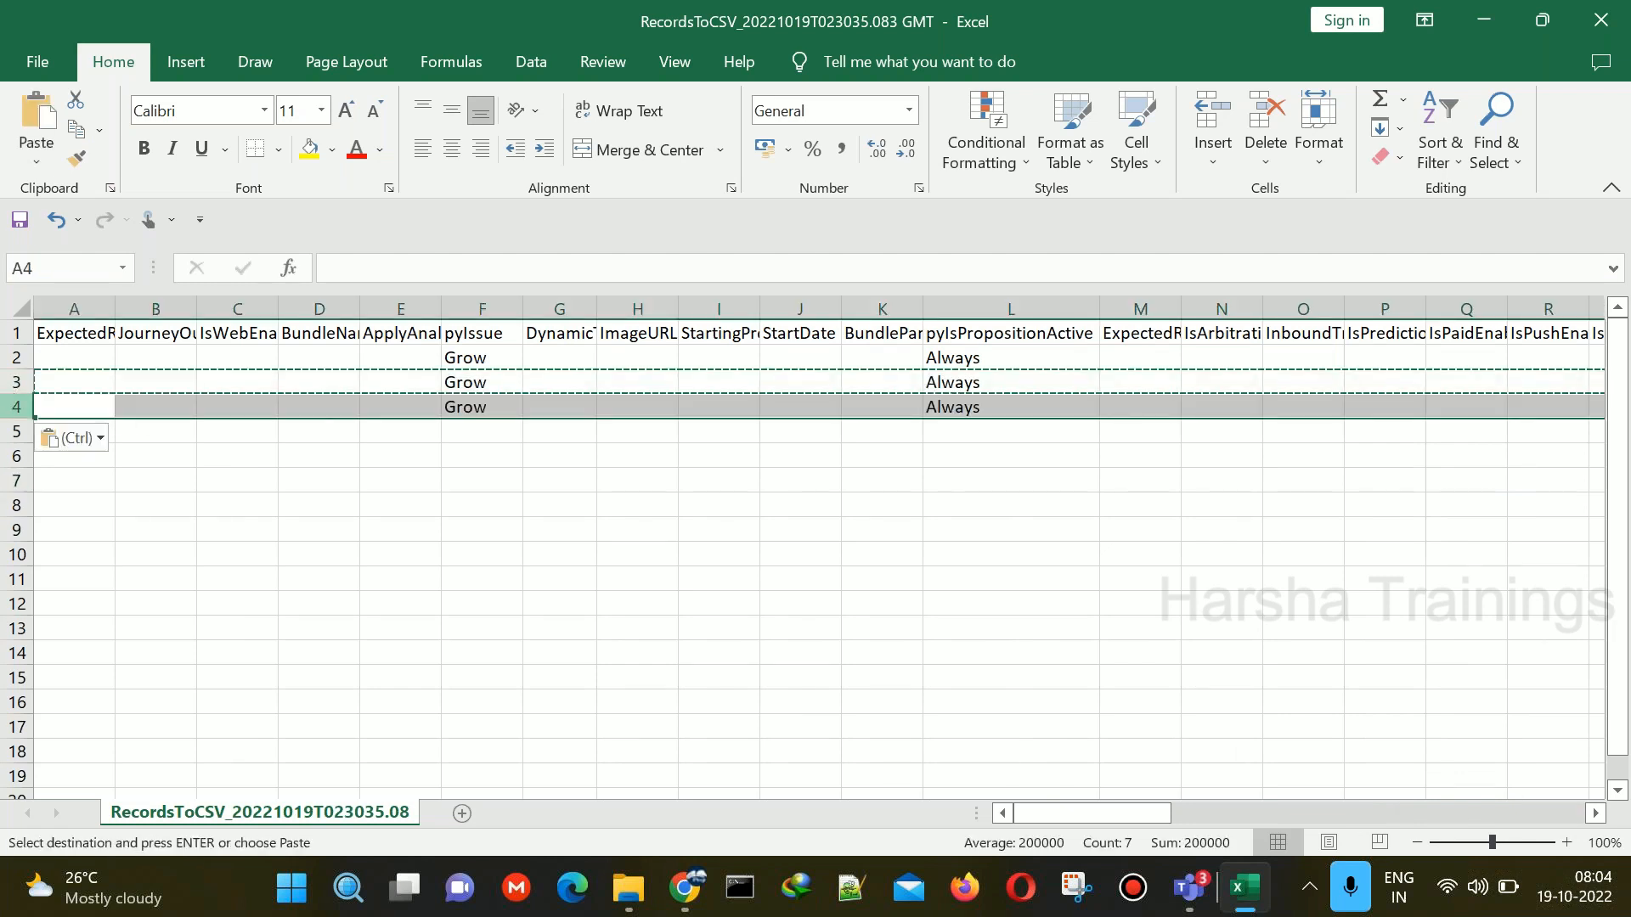
- Rename the row 4 proposition to "75 lakhs home loan" in the pyName column
click(347, 325)
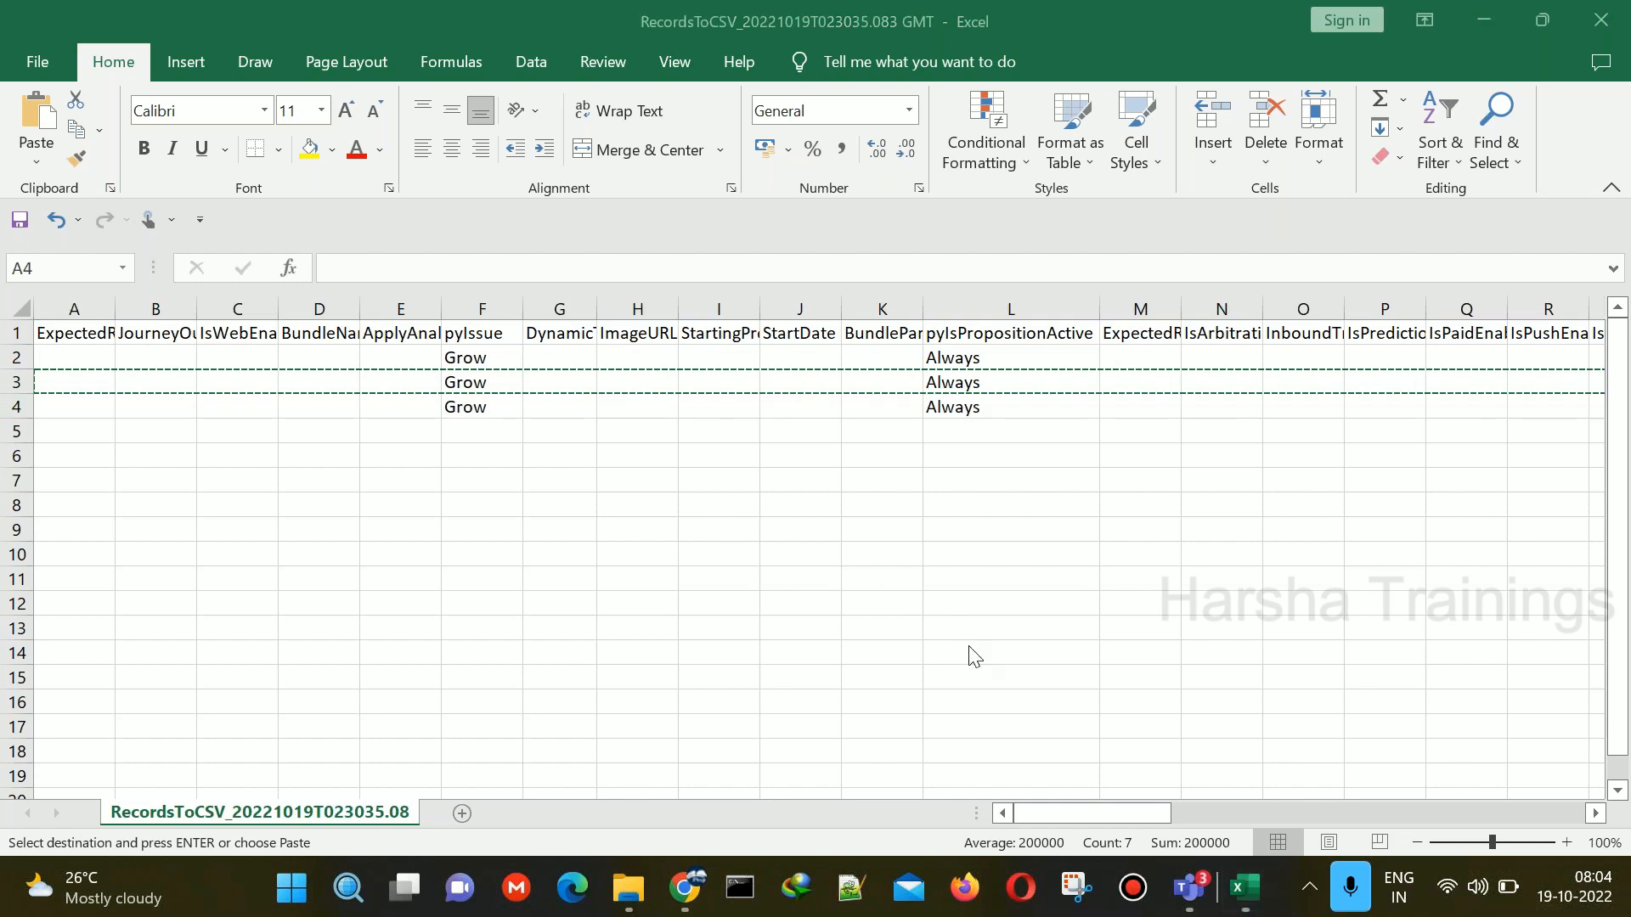
click(1075, 812)
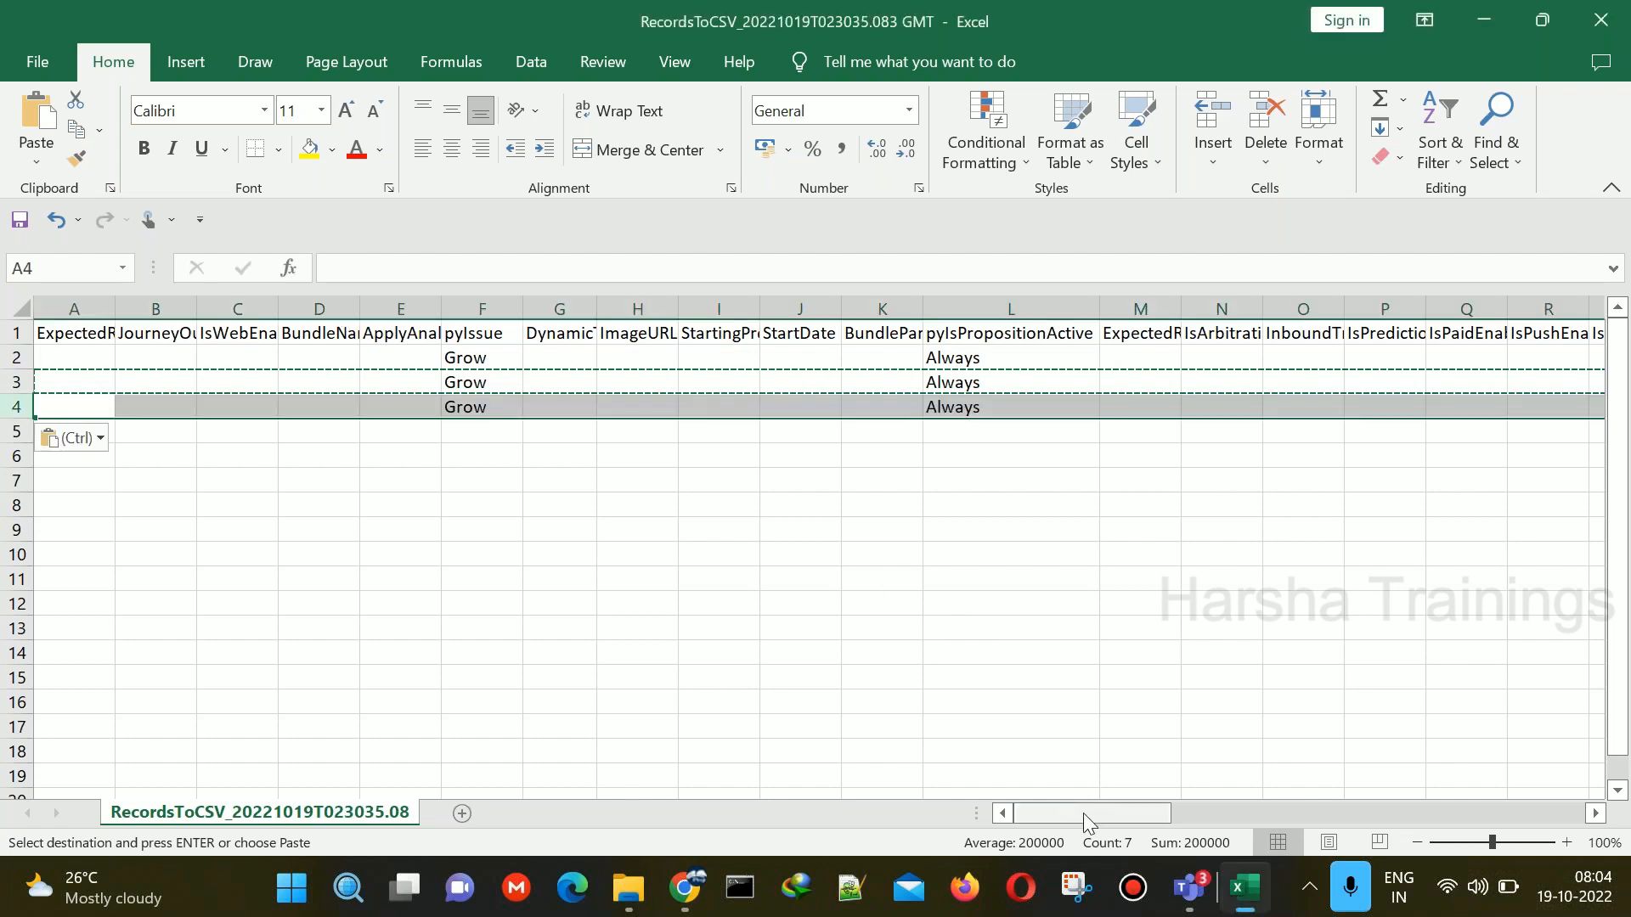
click(1220, 817)
drag(1220, 817, 1131, 818)
double_click(1206, 409)
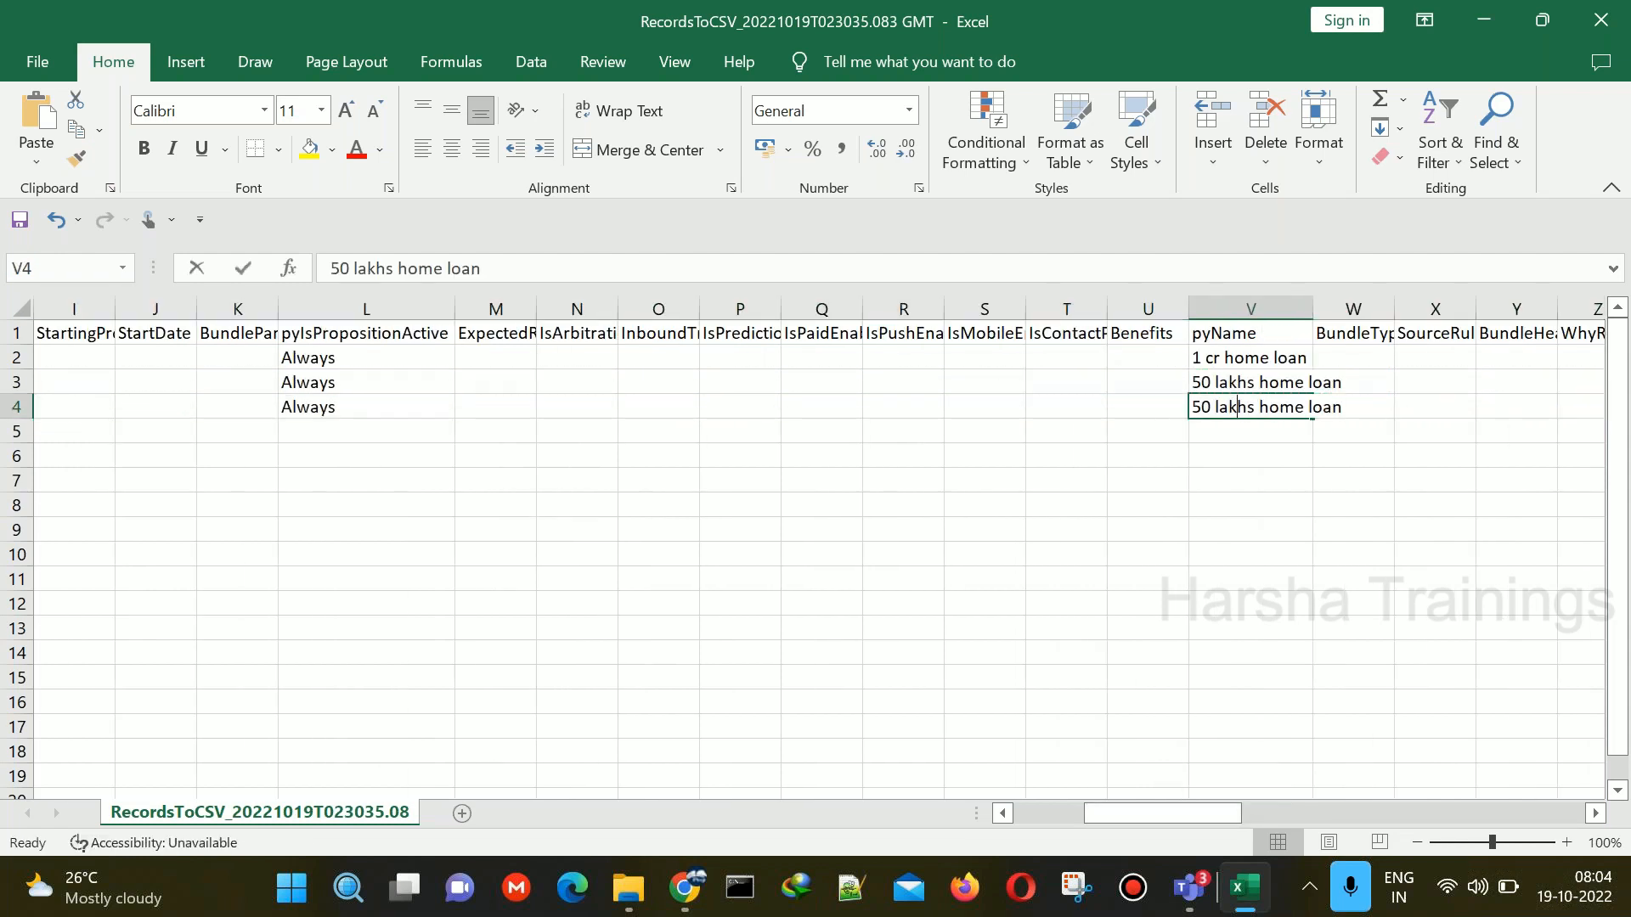
double_click(1203, 409)
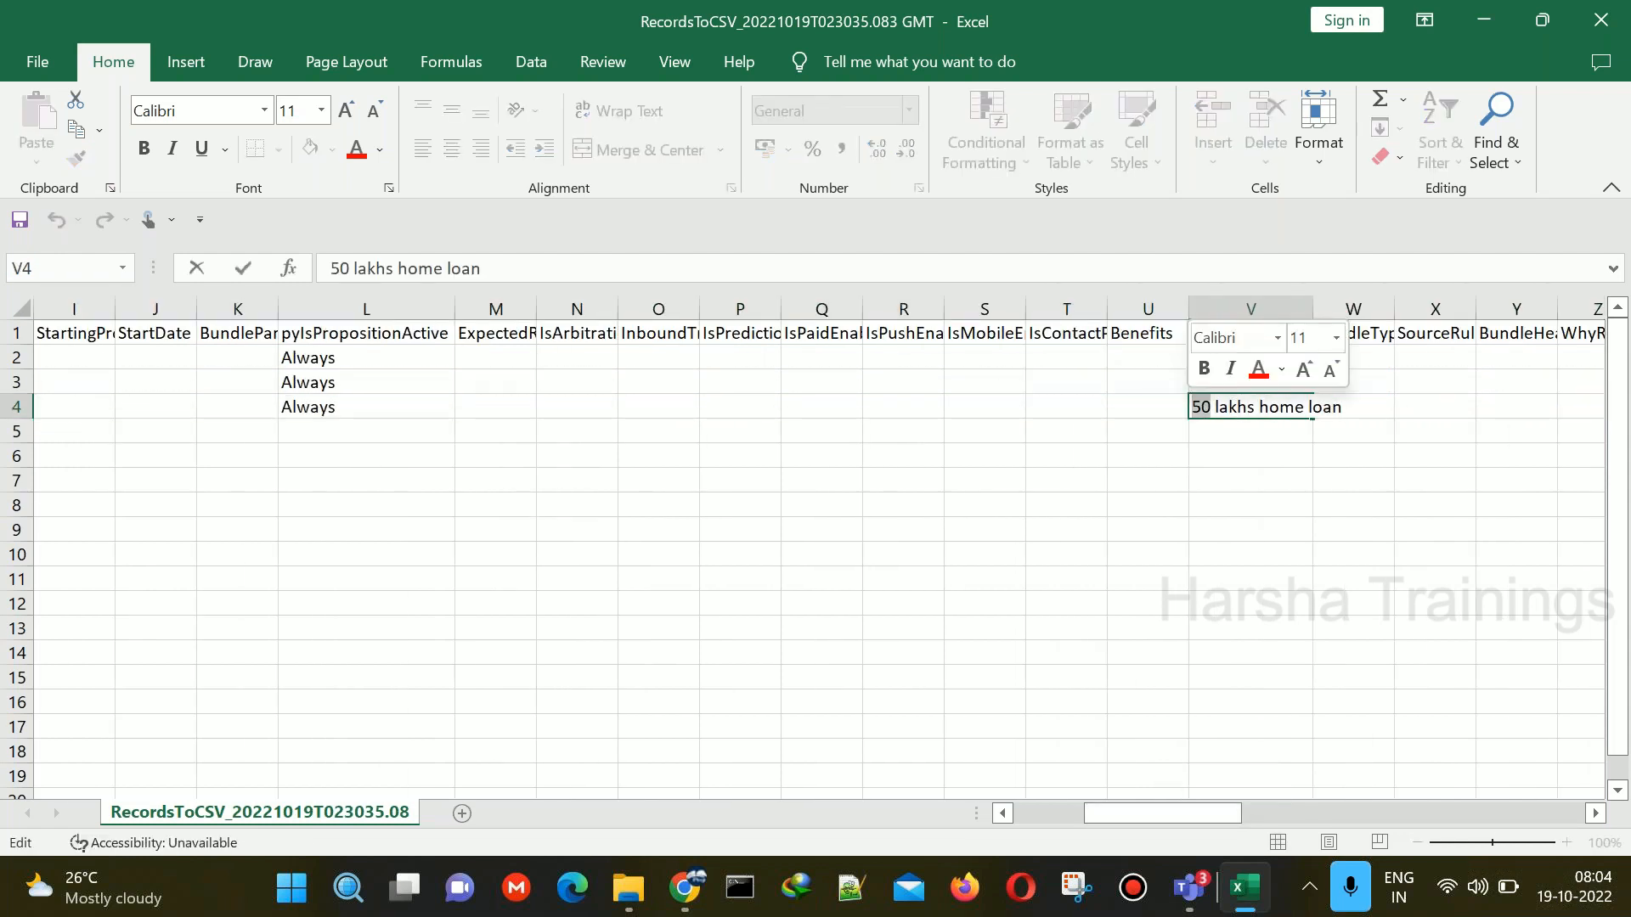
text(75)
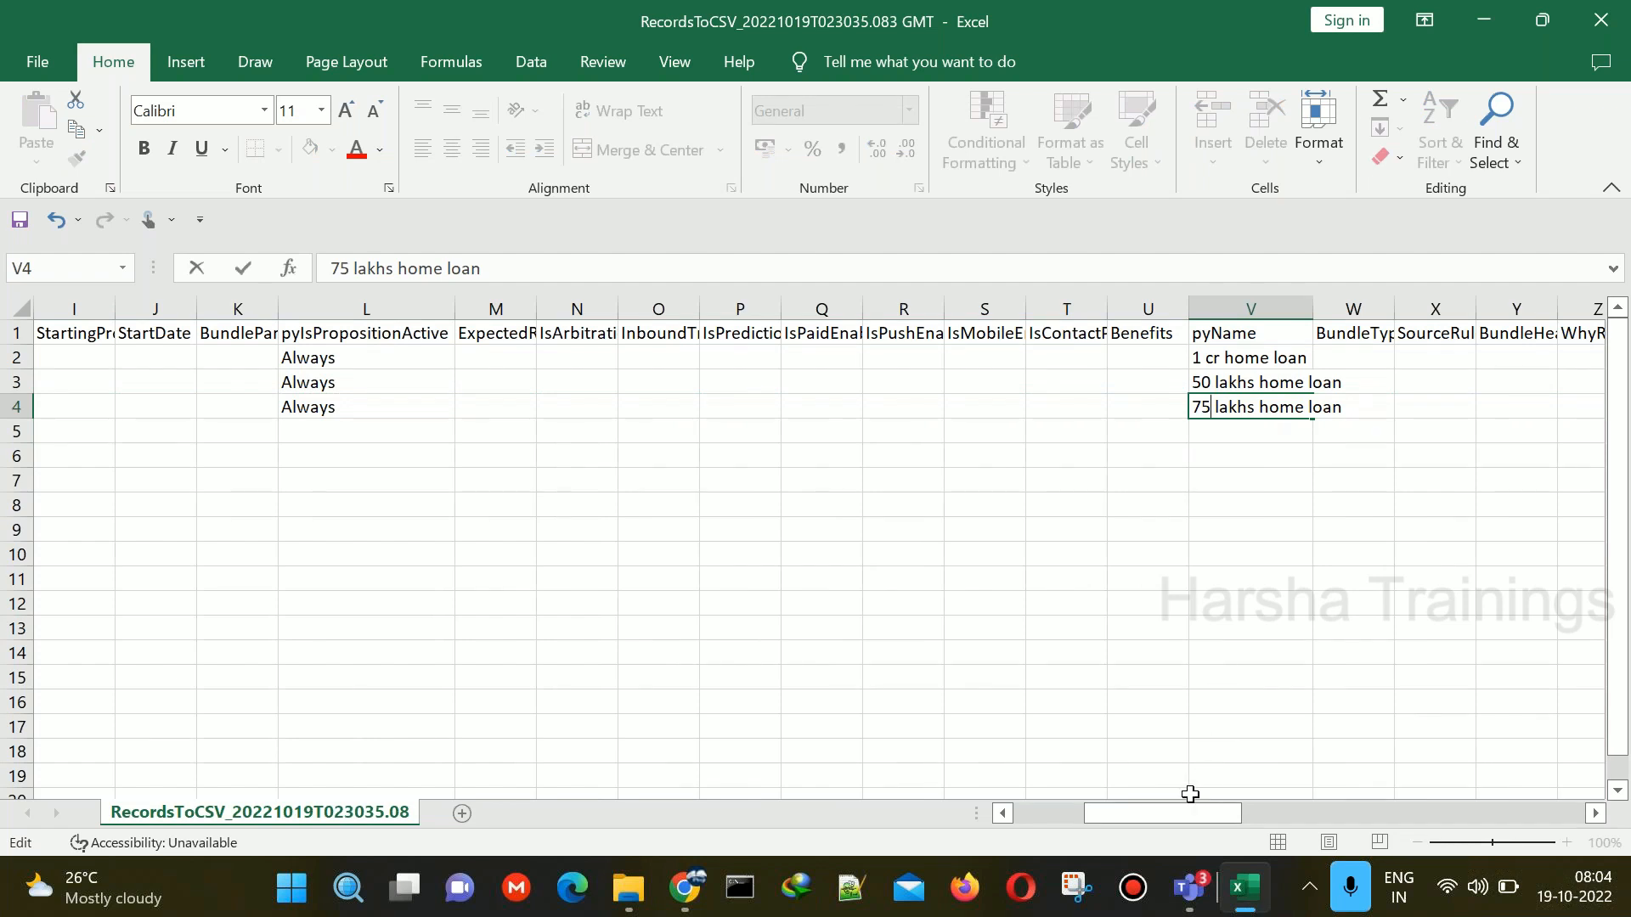
- Set the LoanAmount of the row 4 proposition to "75 lakhs"
click(1163, 815)
drag(1257, 816, 1489, 813)
click(1277, 399)
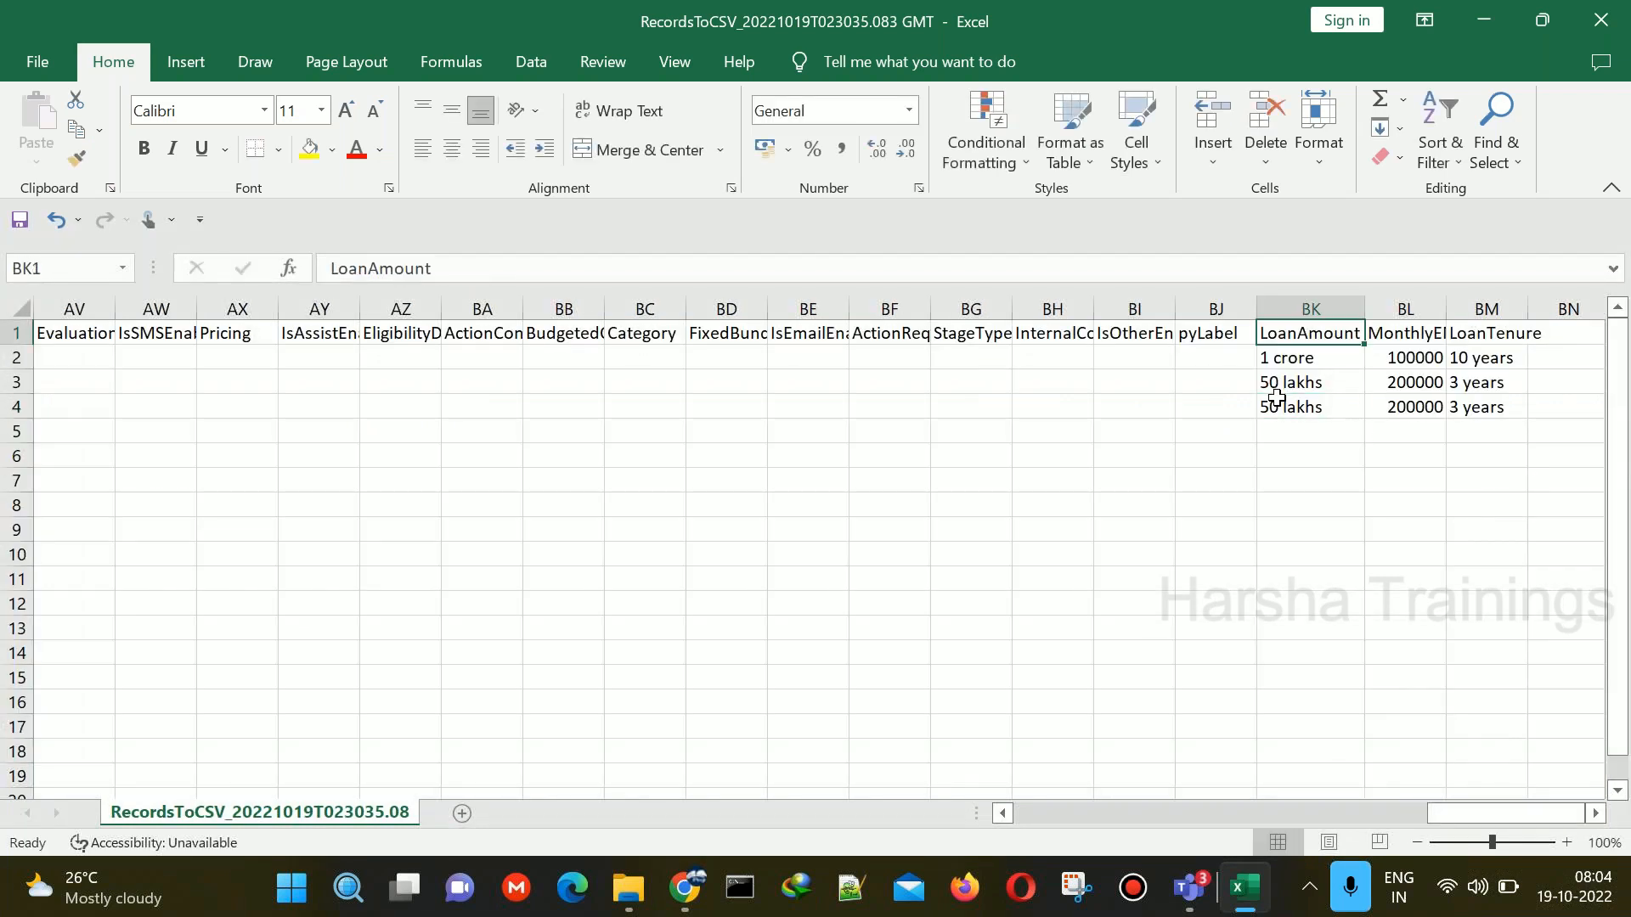
double_click(1270, 406)
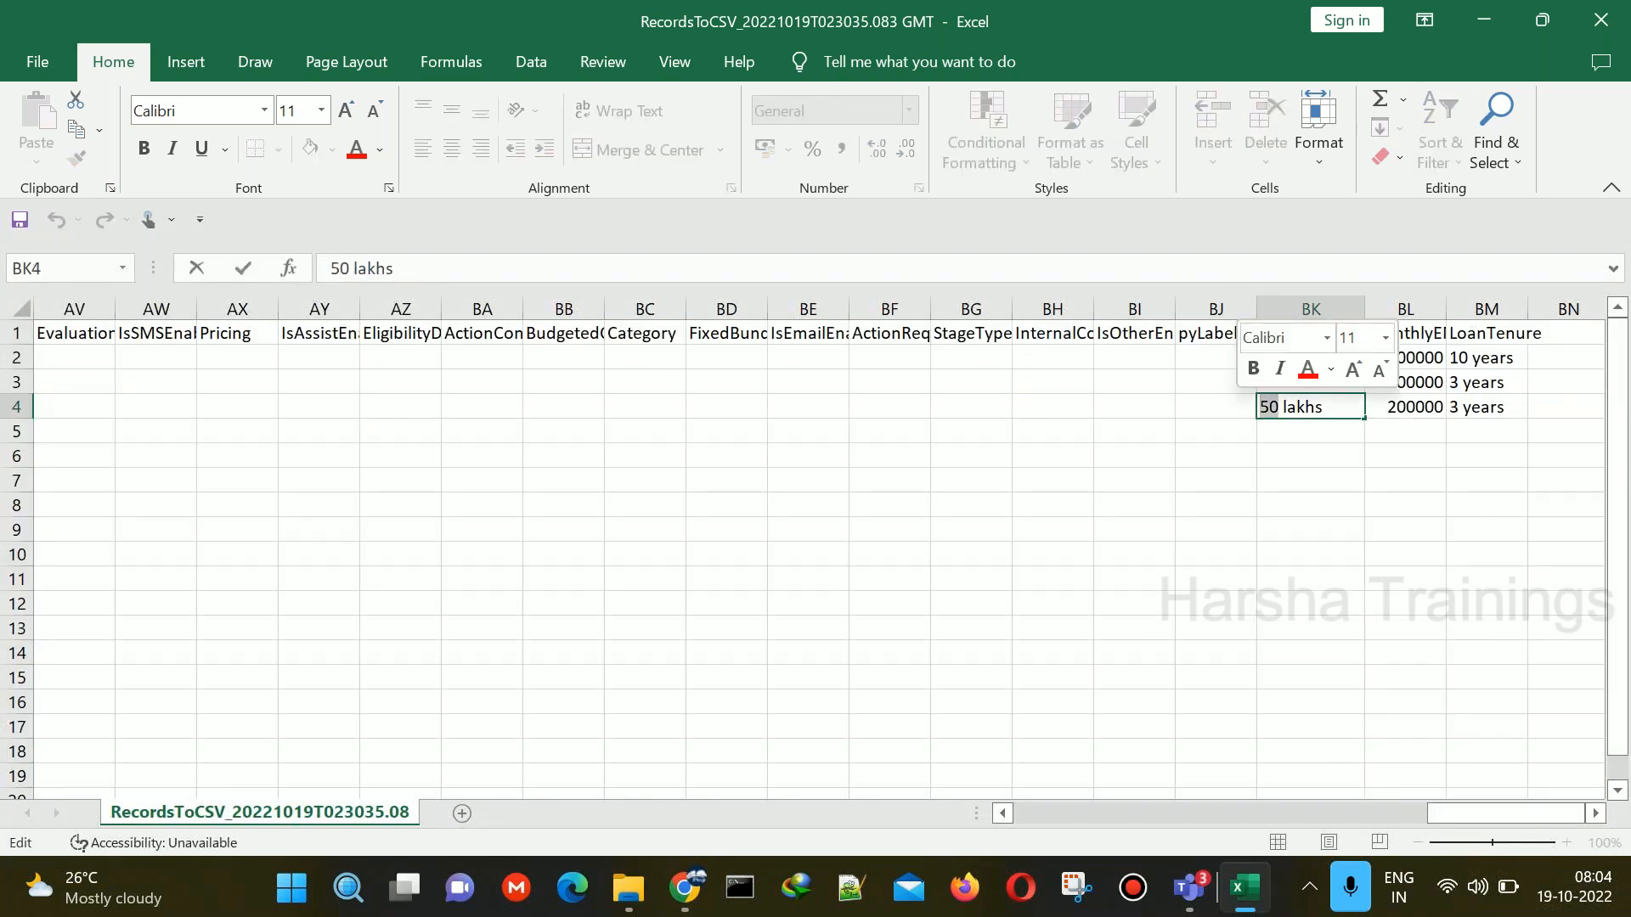
text(75)
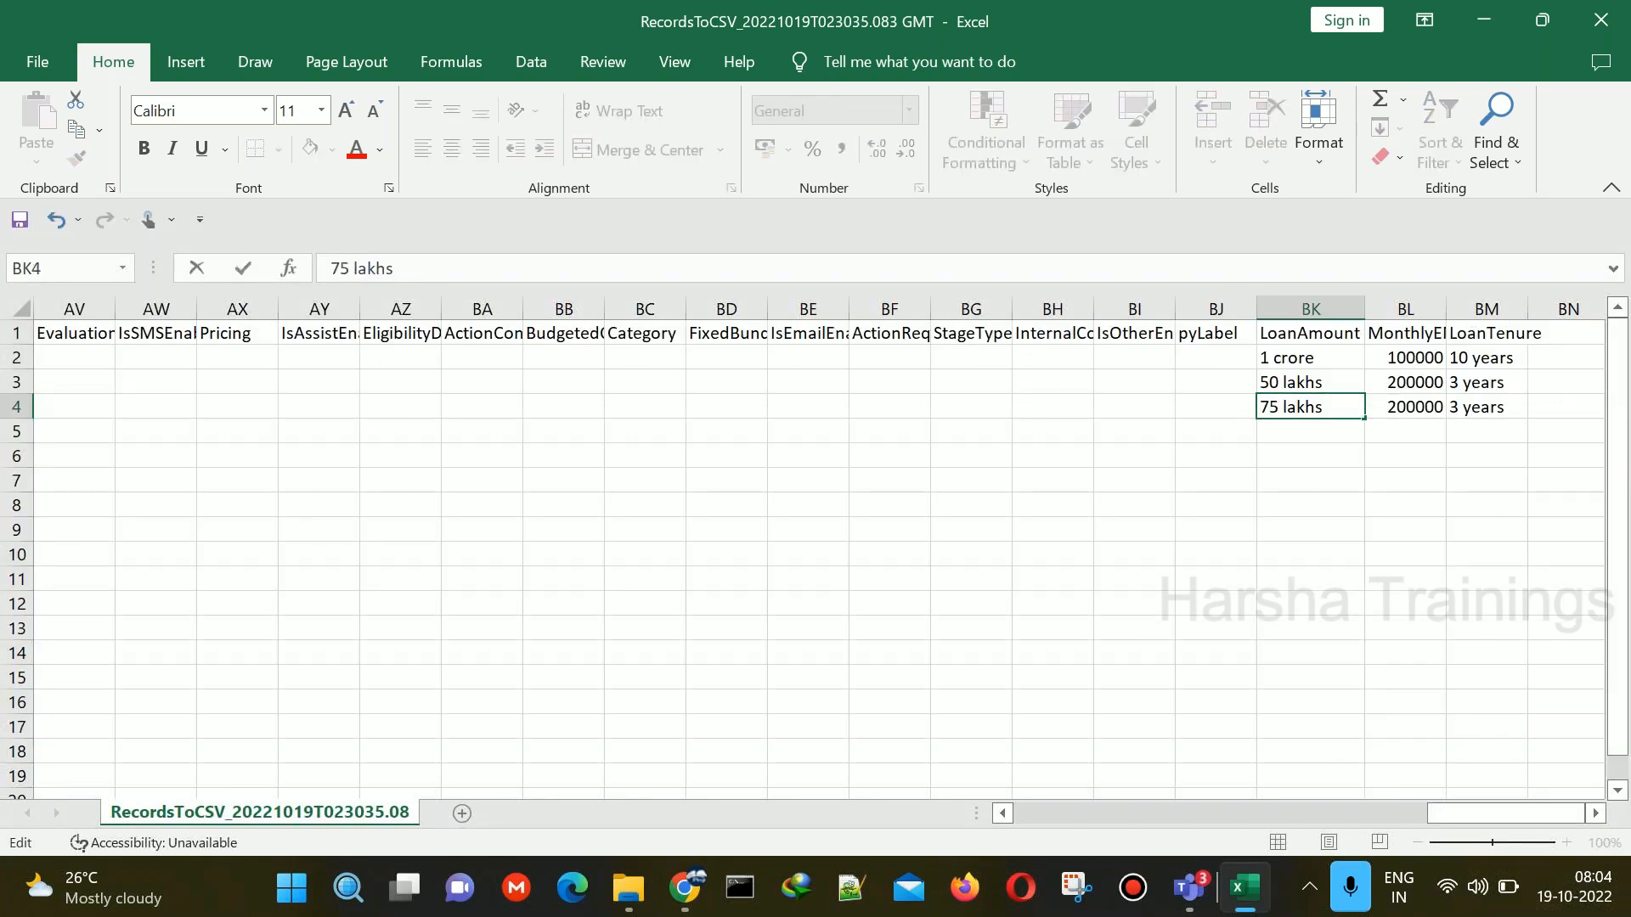
- Set the monthly EMI to 500000 and LoanTenure to "2 years" for the row 4 proposition
double_click(1404, 407)
key(BackSpace)
text(5)
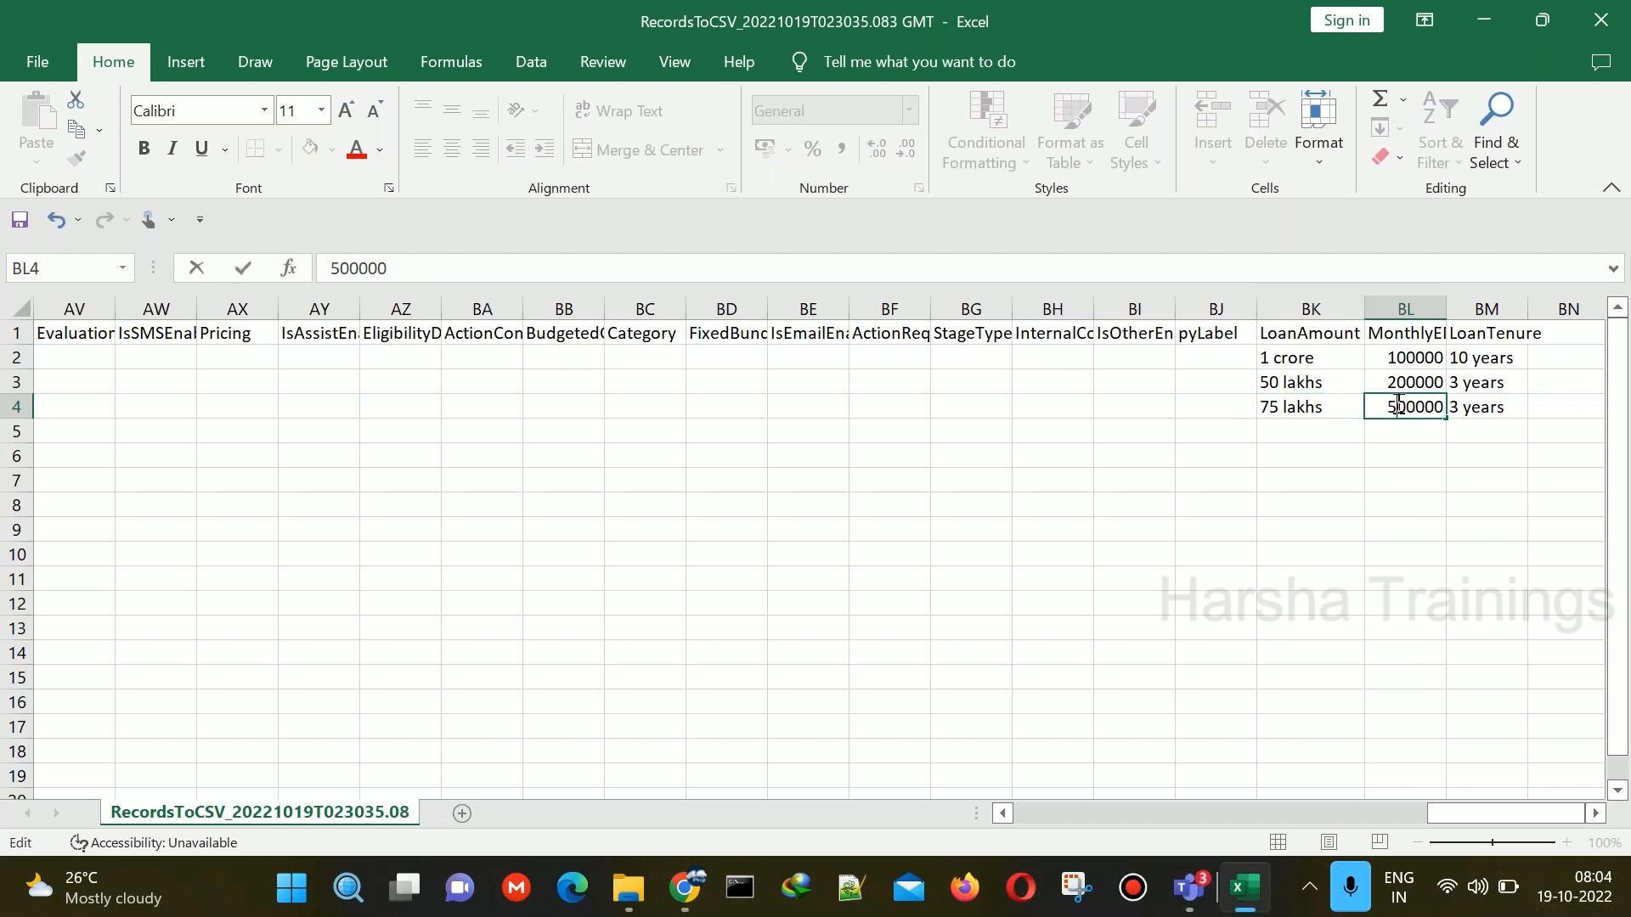
click(1496, 407)
double_click(1465, 407)
key(BackSpace)
key(BackSpace)
text(2)
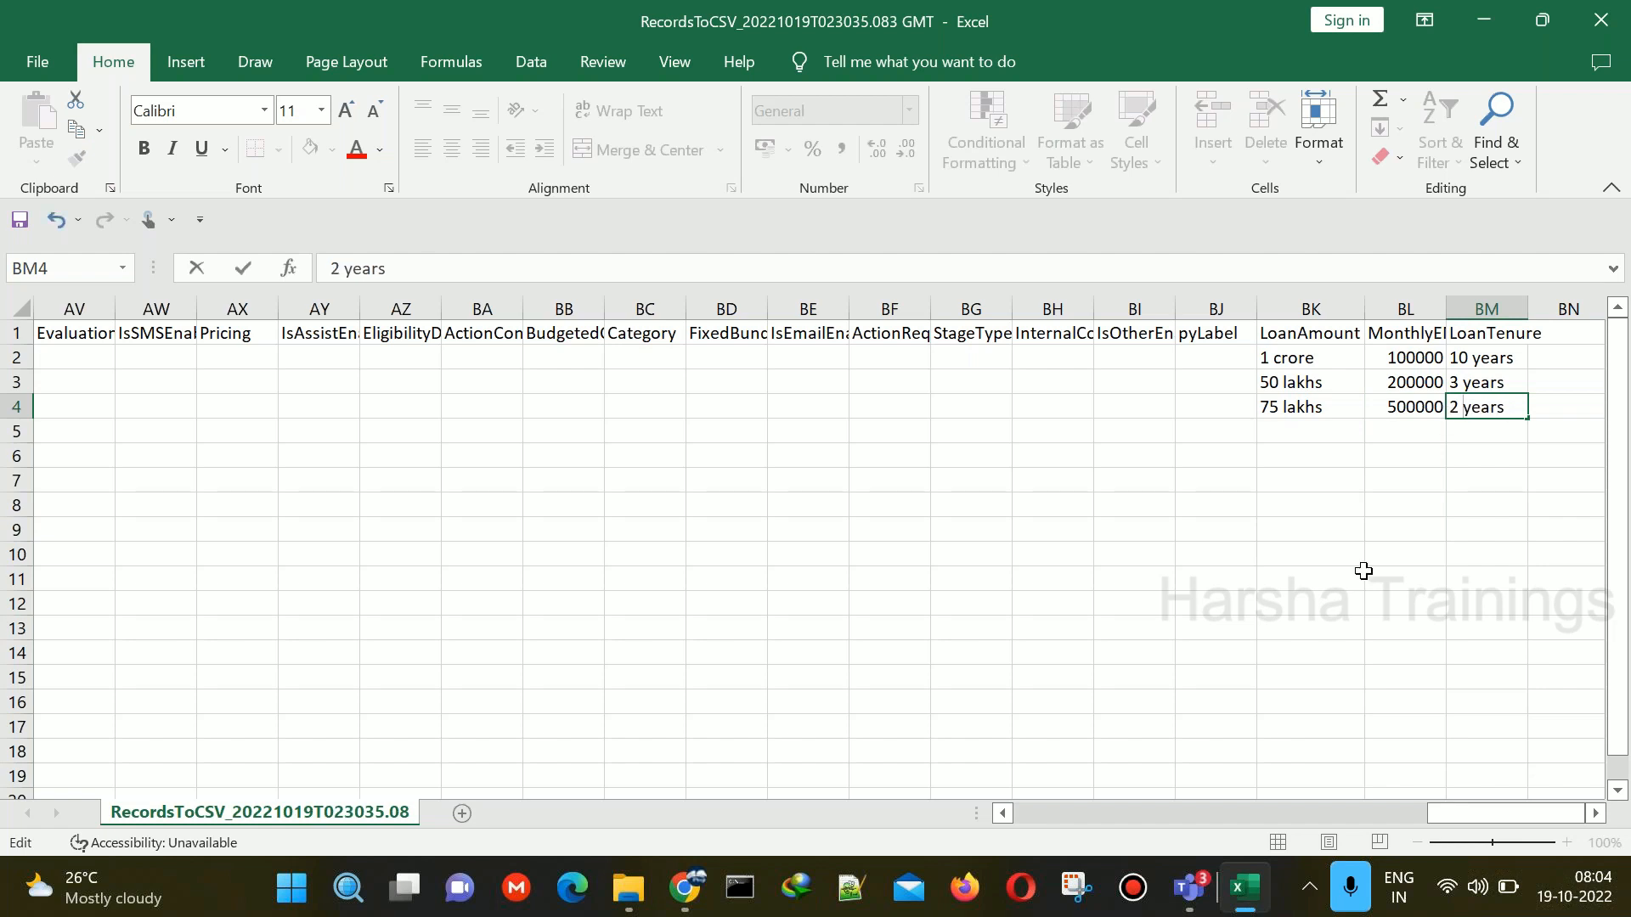
- Close the edited CSV file, keeping its changes, and return to the decision data in Pega Dev Studio
drag(1483, 801, 989, 800)
click(1149, 498)
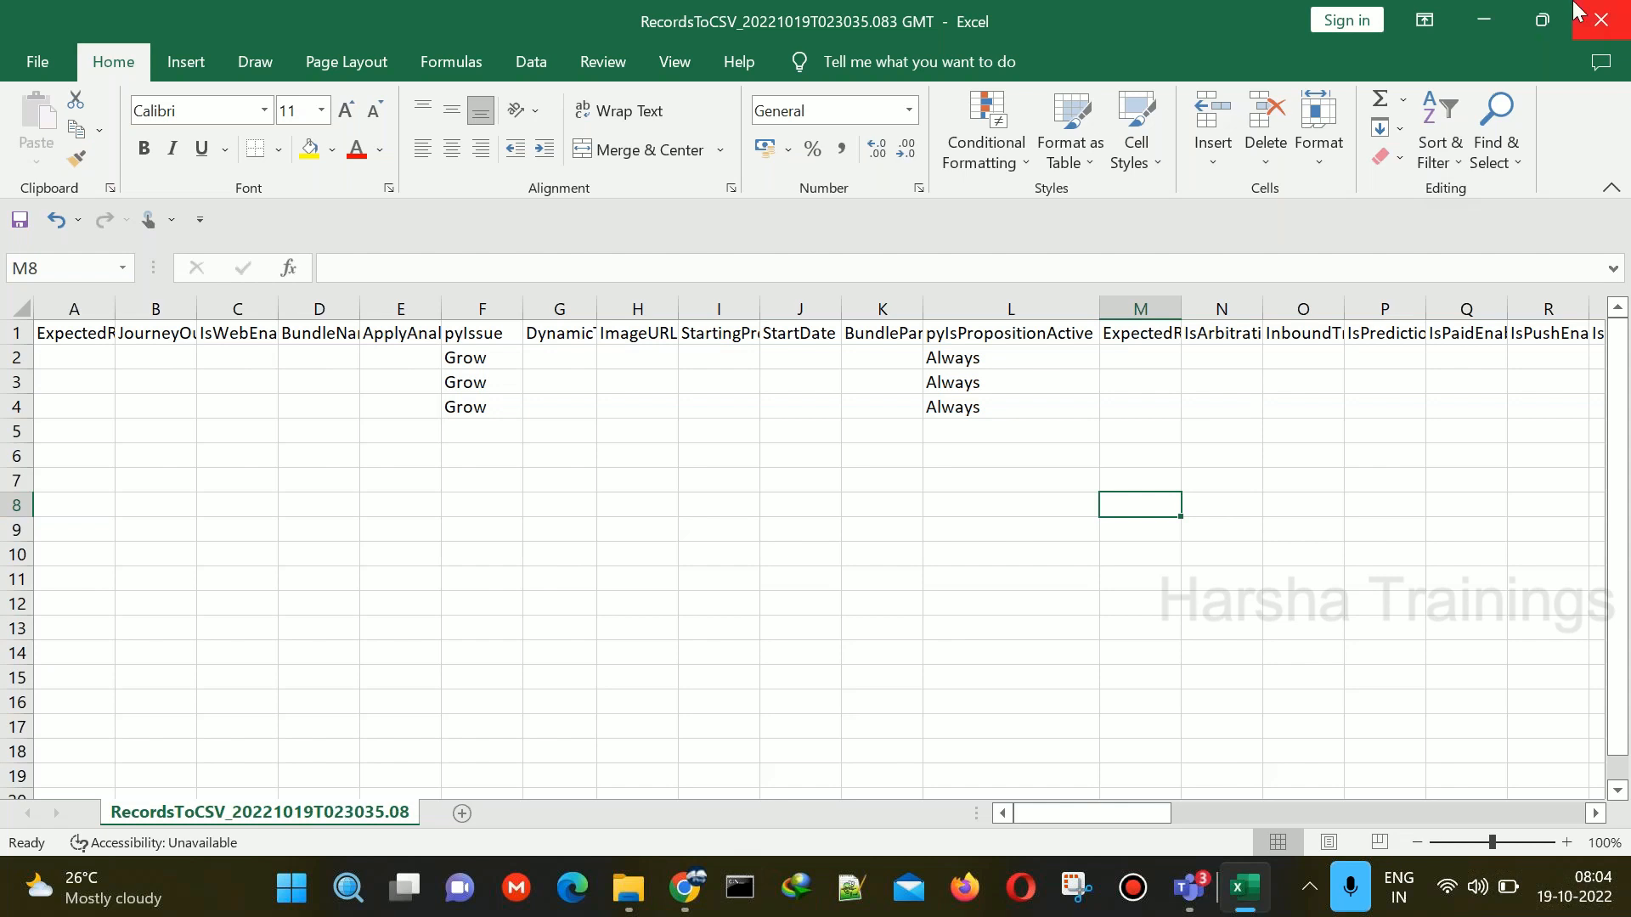
click(1601, 18)
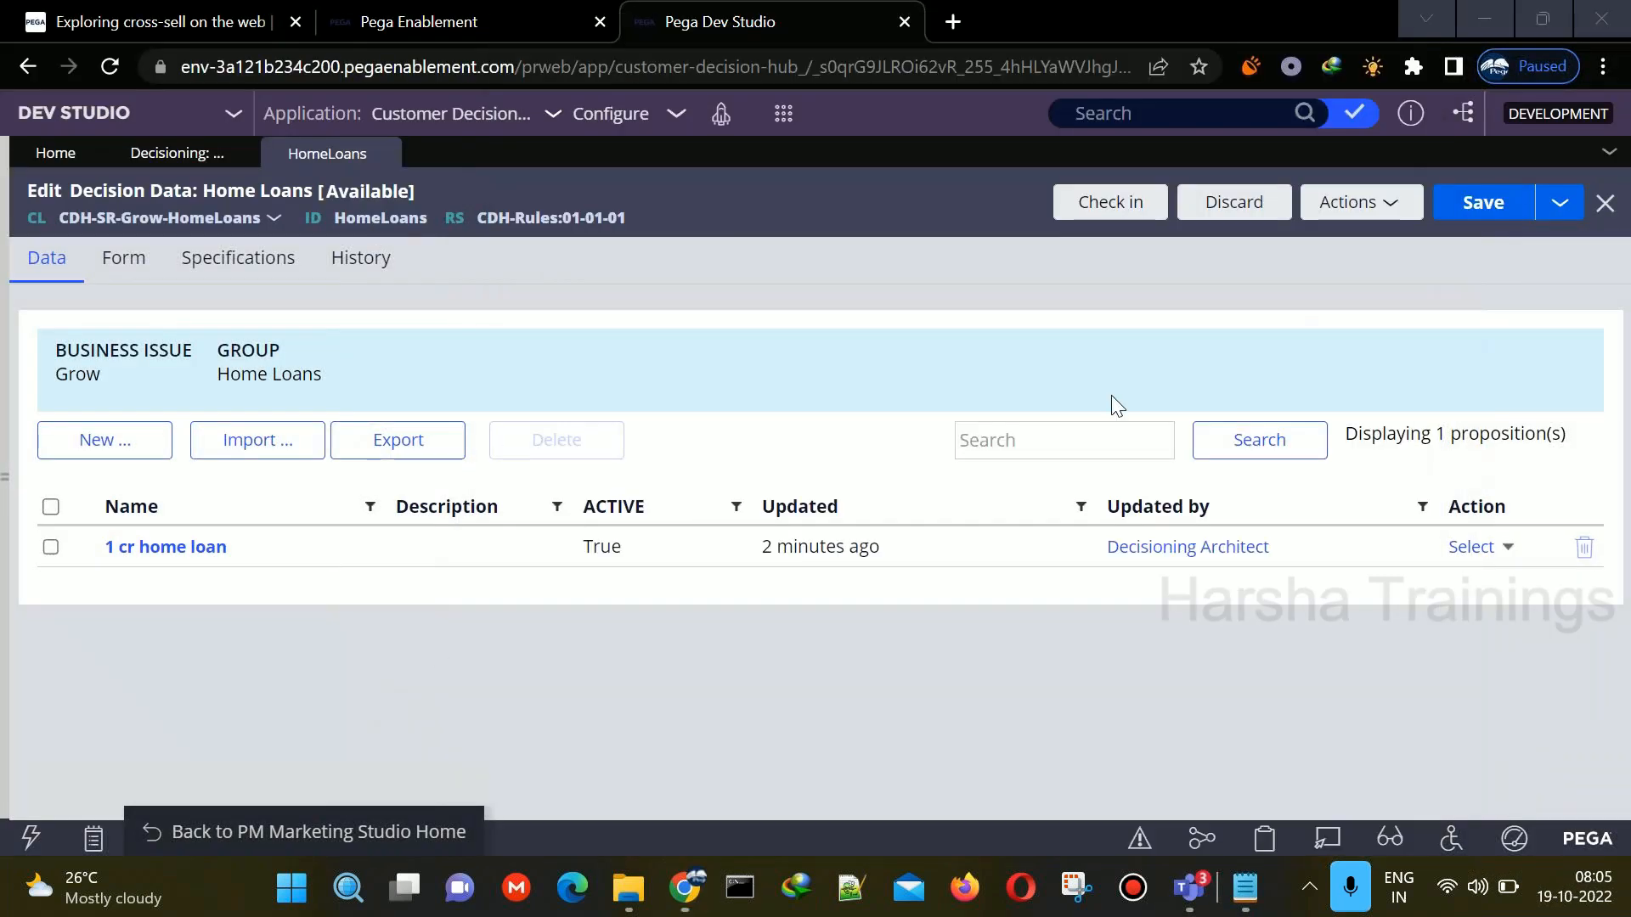
- Import RecordsToCSV_20221019T023035.083 GMT.csv into the Home Loans decision data and save the rule
click(277, 459)
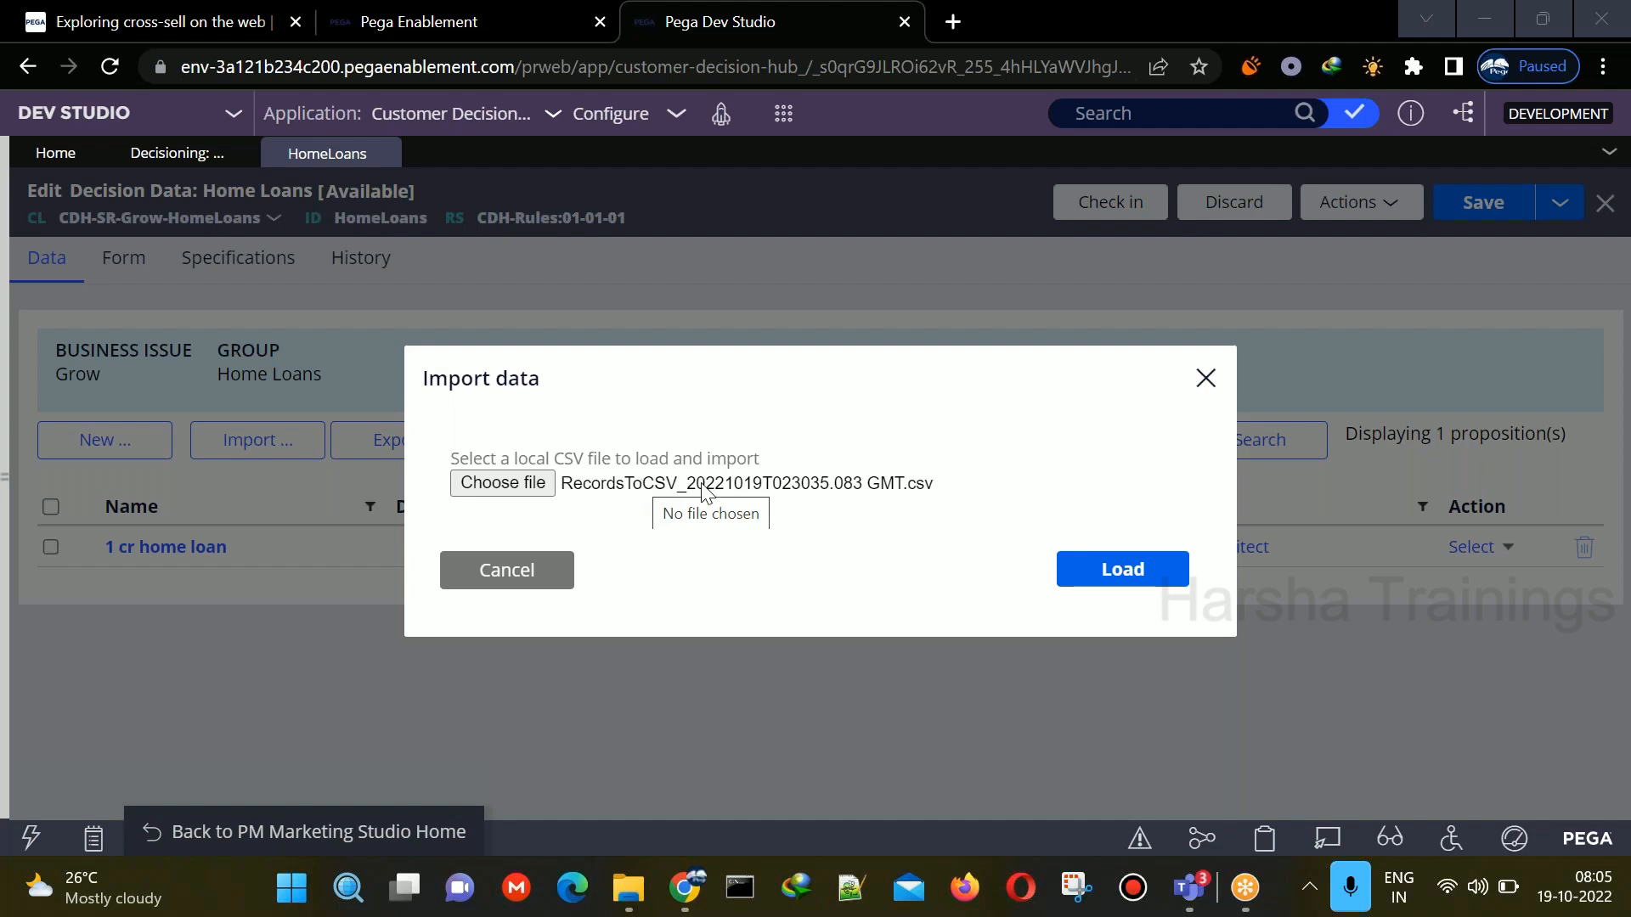
click(1095, 578)
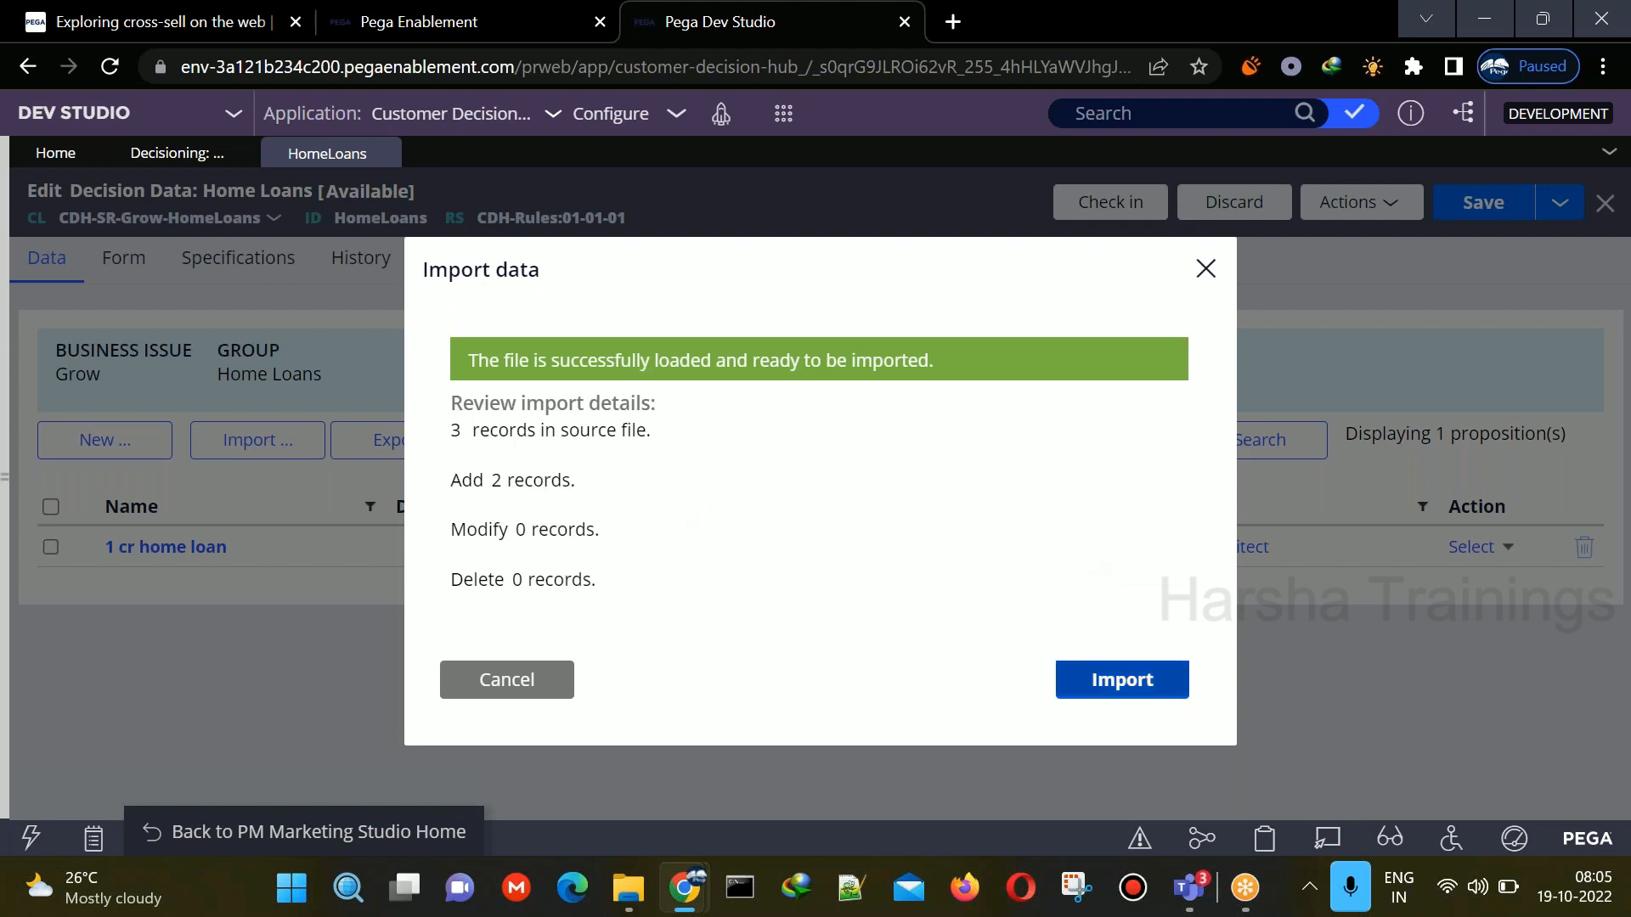
click(1088, 682)
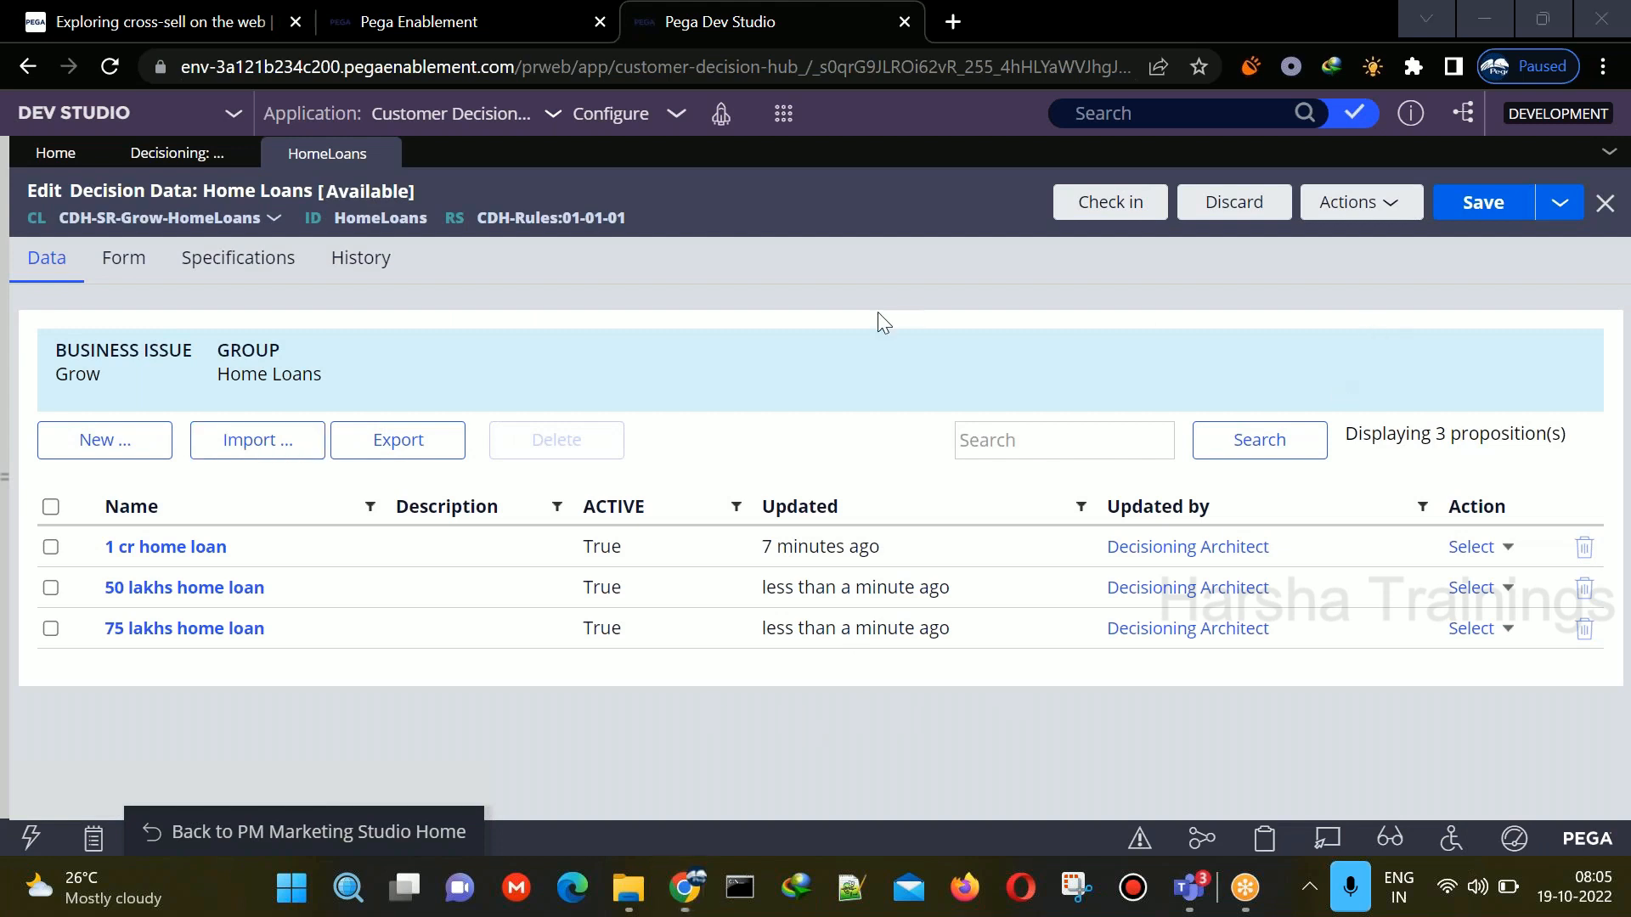
click(1462, 210)
- Check the loan amount, tenure and monthly EMI of the imported 75 lakhs home loan proposition, then close it
click(189, 628)
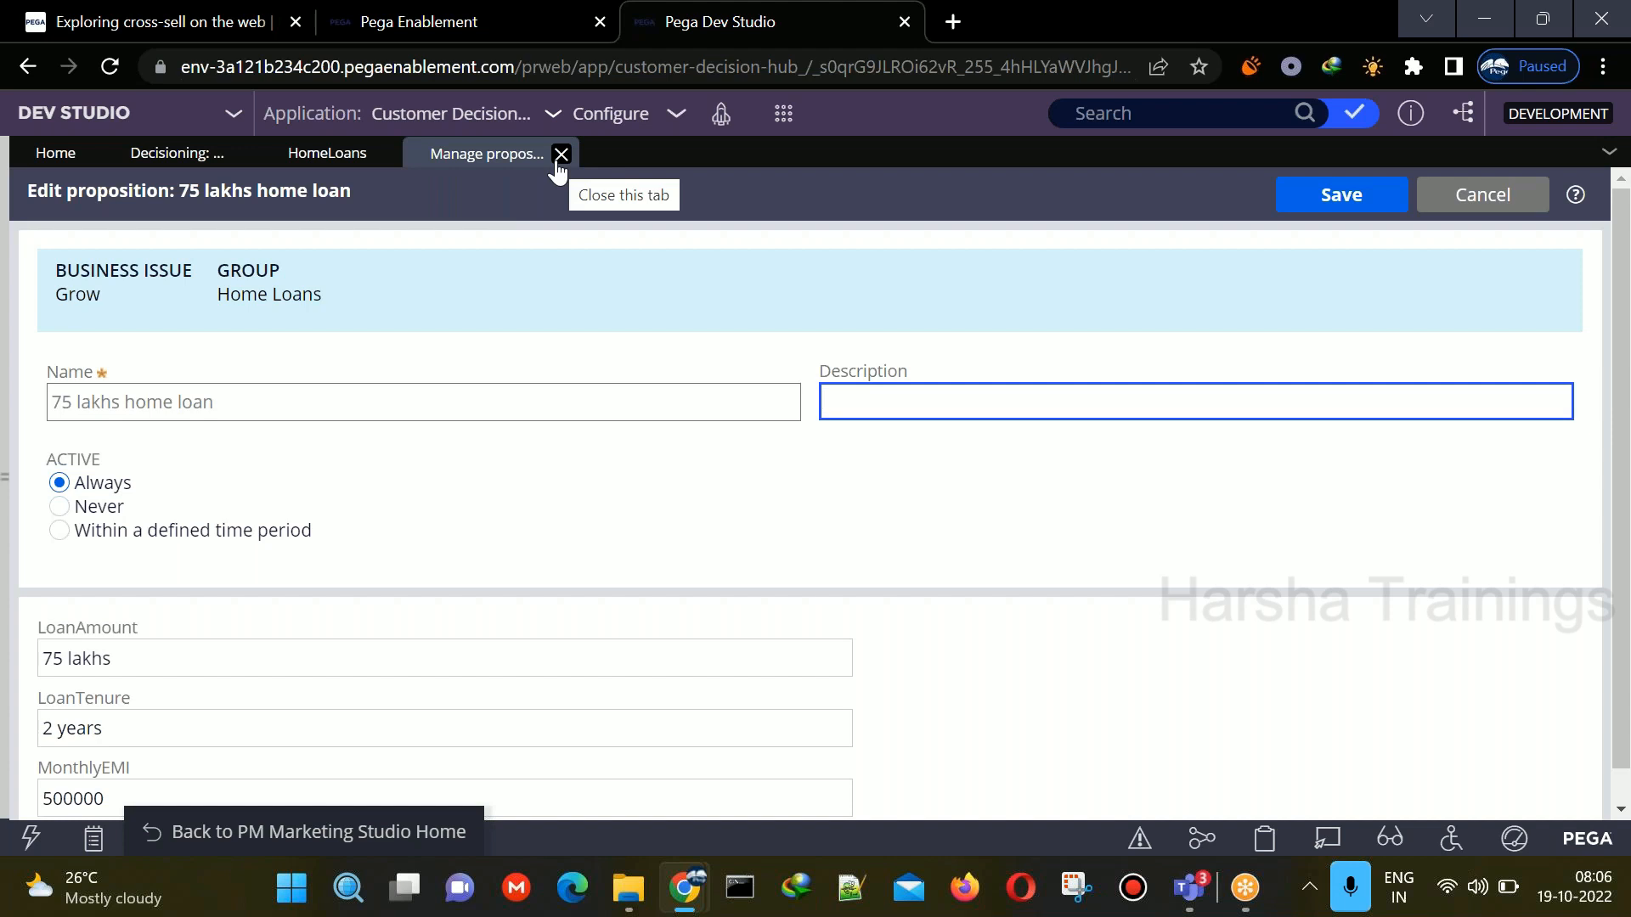
click(559, 158)
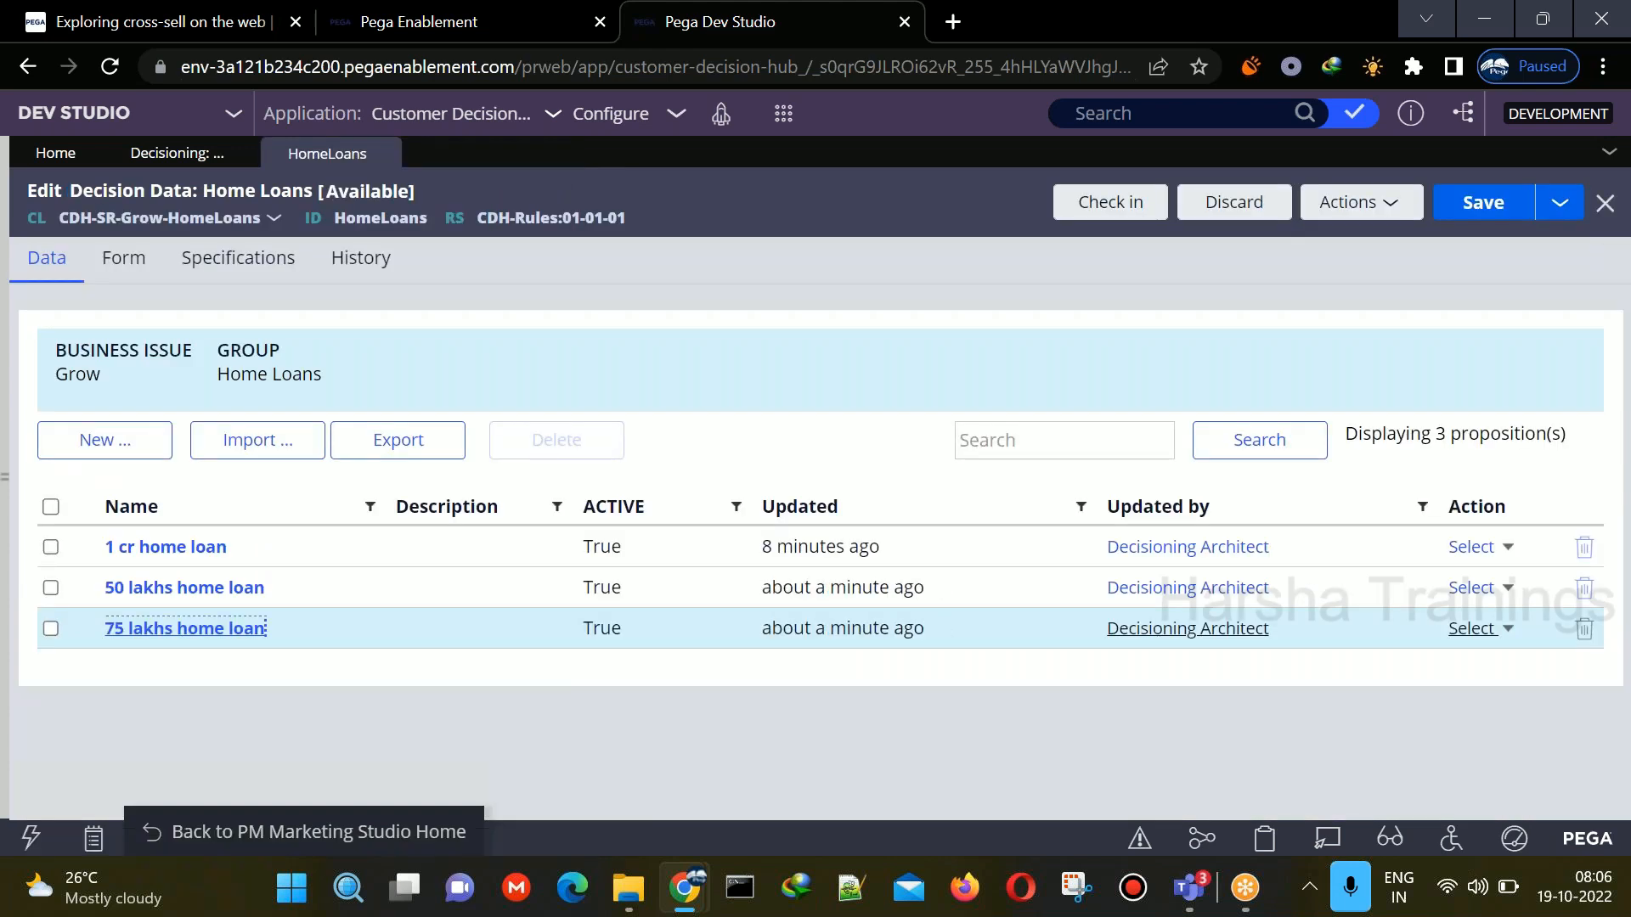
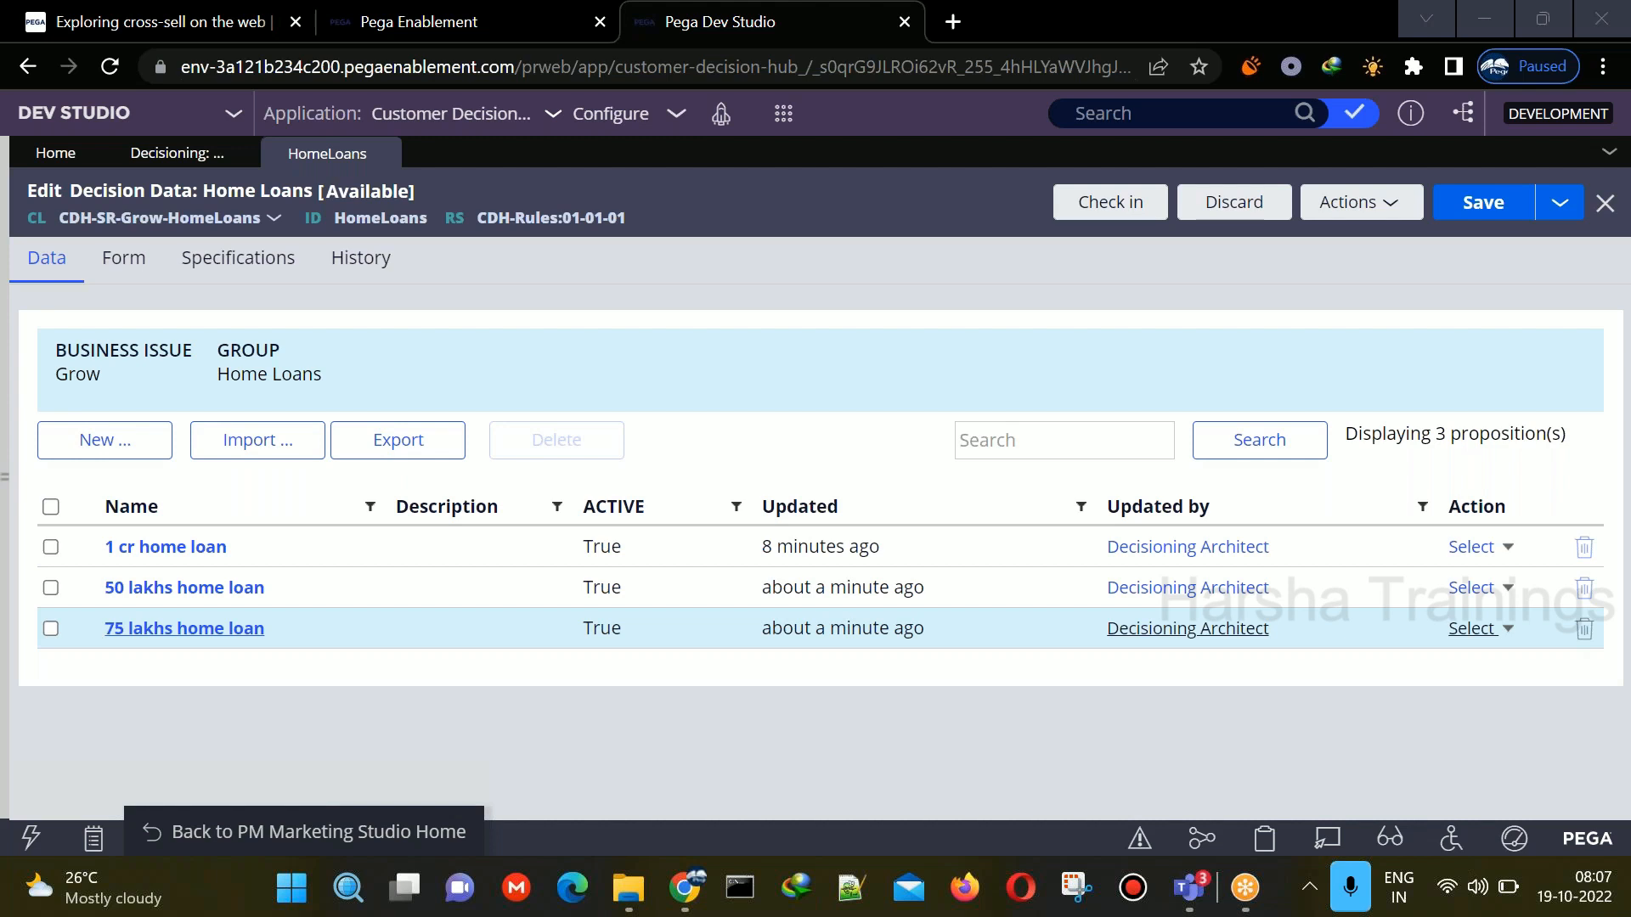
- Check in the Home Loans decision data with the justification "ootb" and the check-in comment "ru"
click(1560, 202)
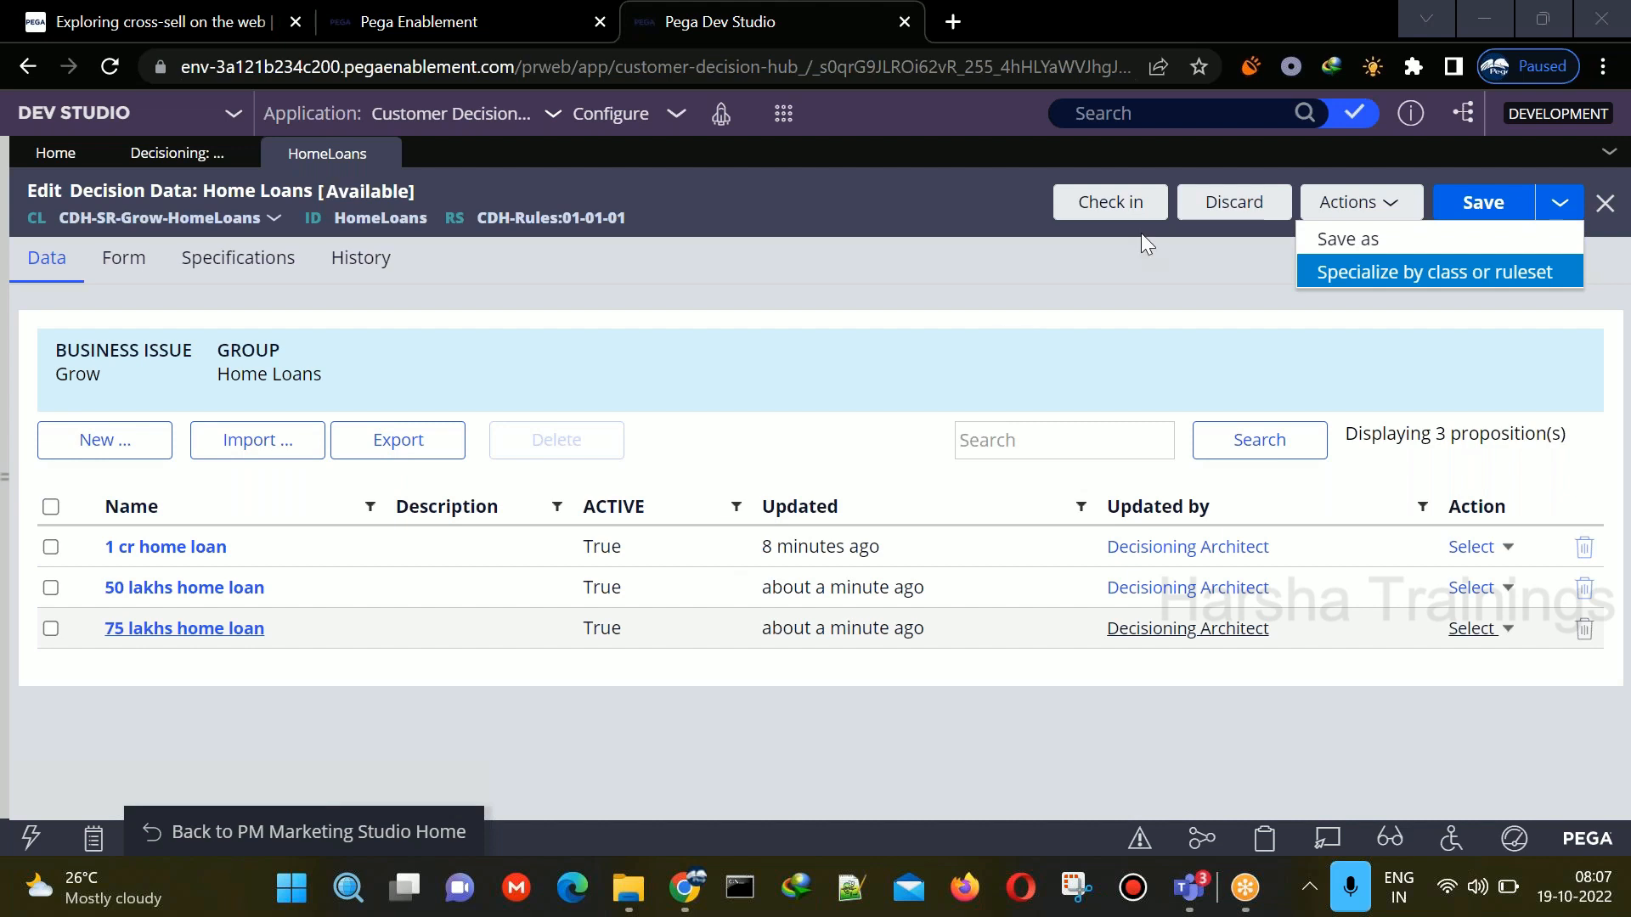
click(1128, 213)
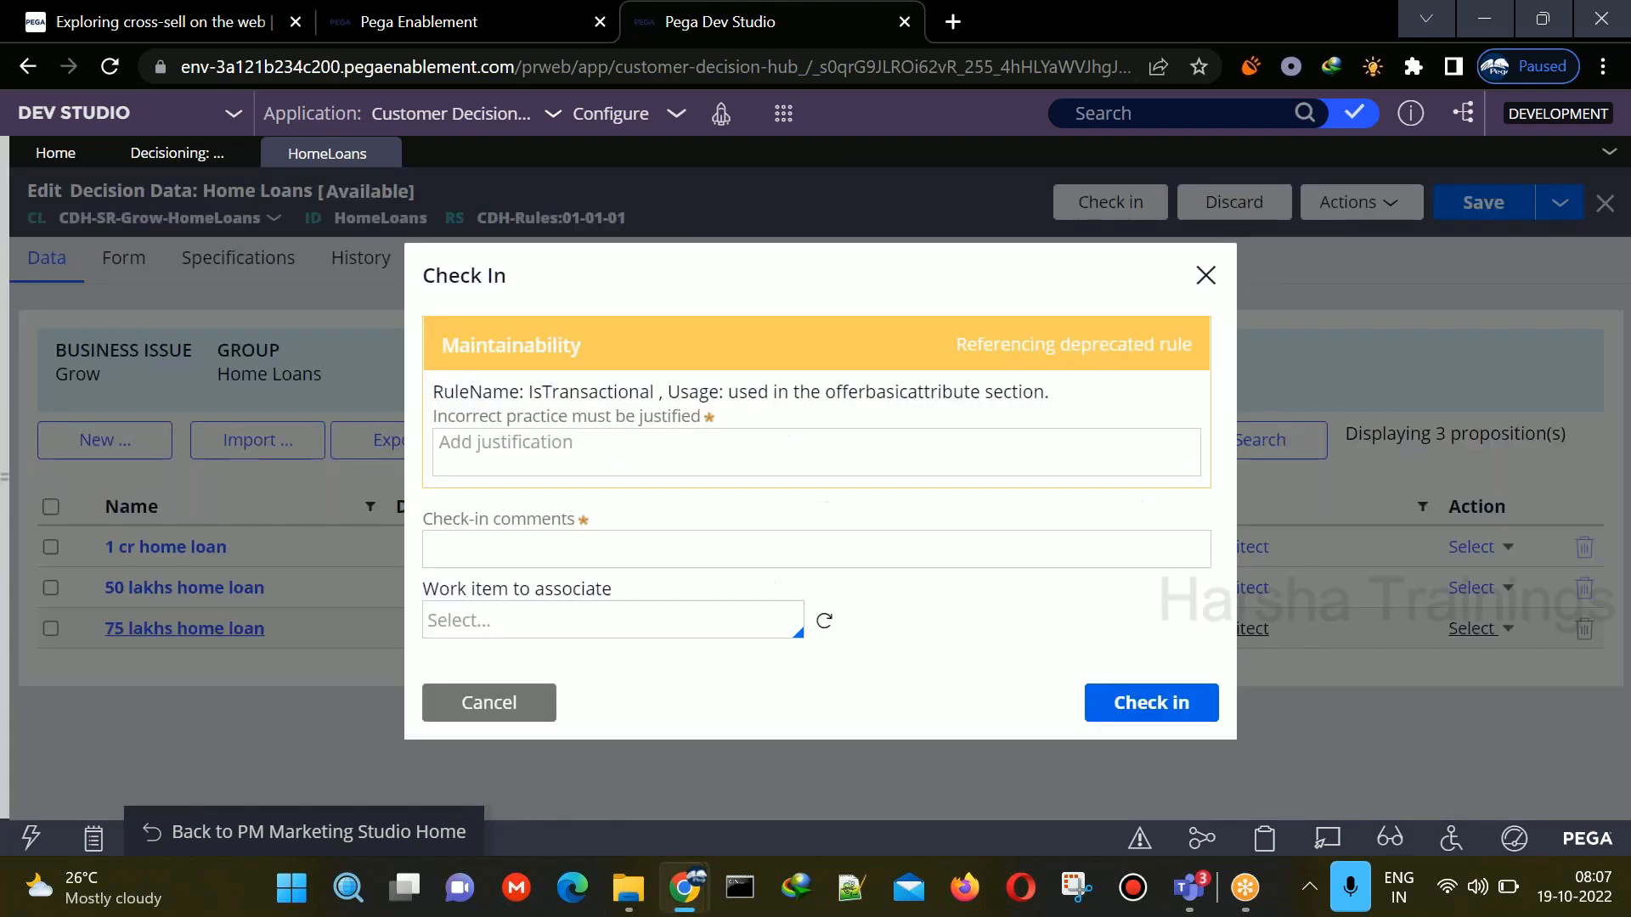
click(743, 458)
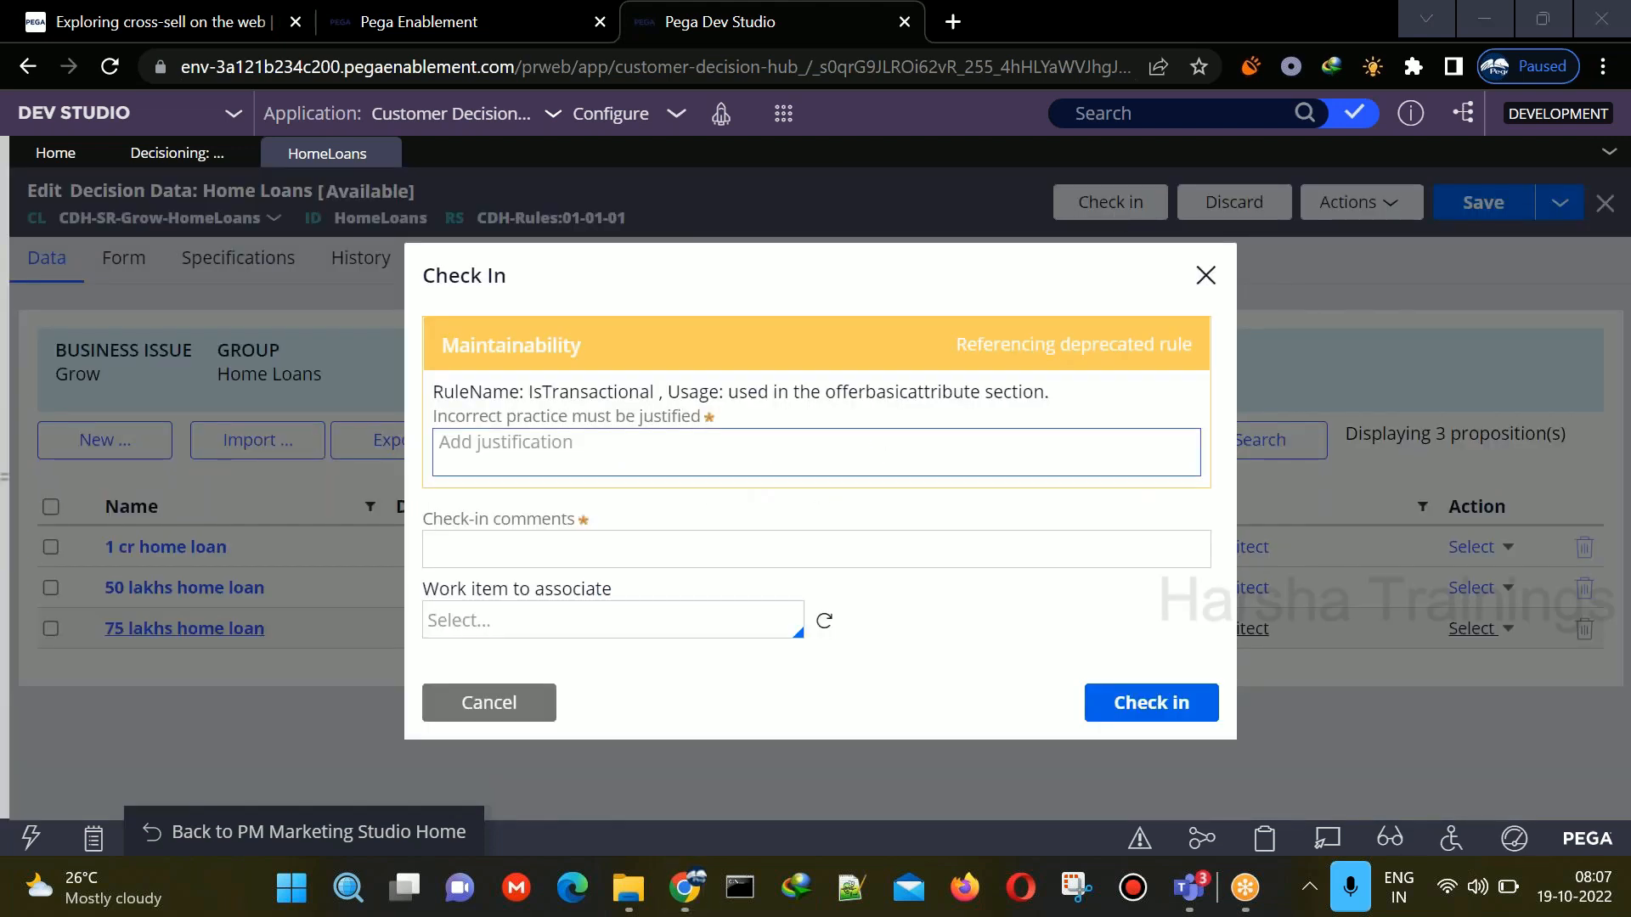
text(ootb)
key(Tab)
text(ru)
key(Return)
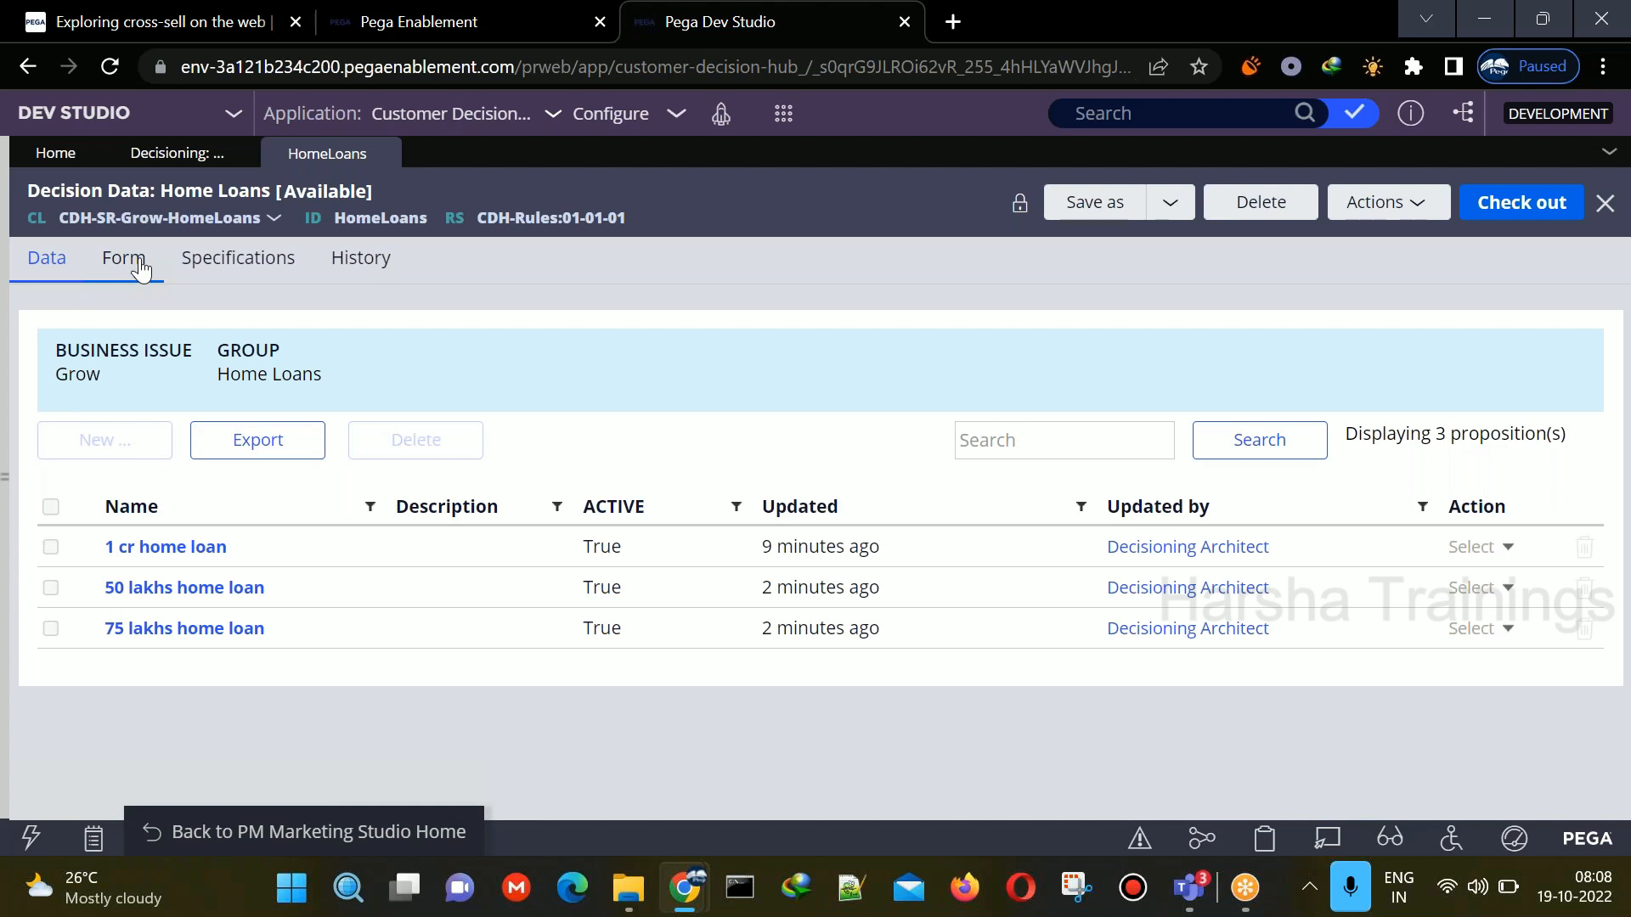
- Review the LoanTenure and MonthlyEMI fields of the 1 cr home loan proposition and close its view
click(139, 547)
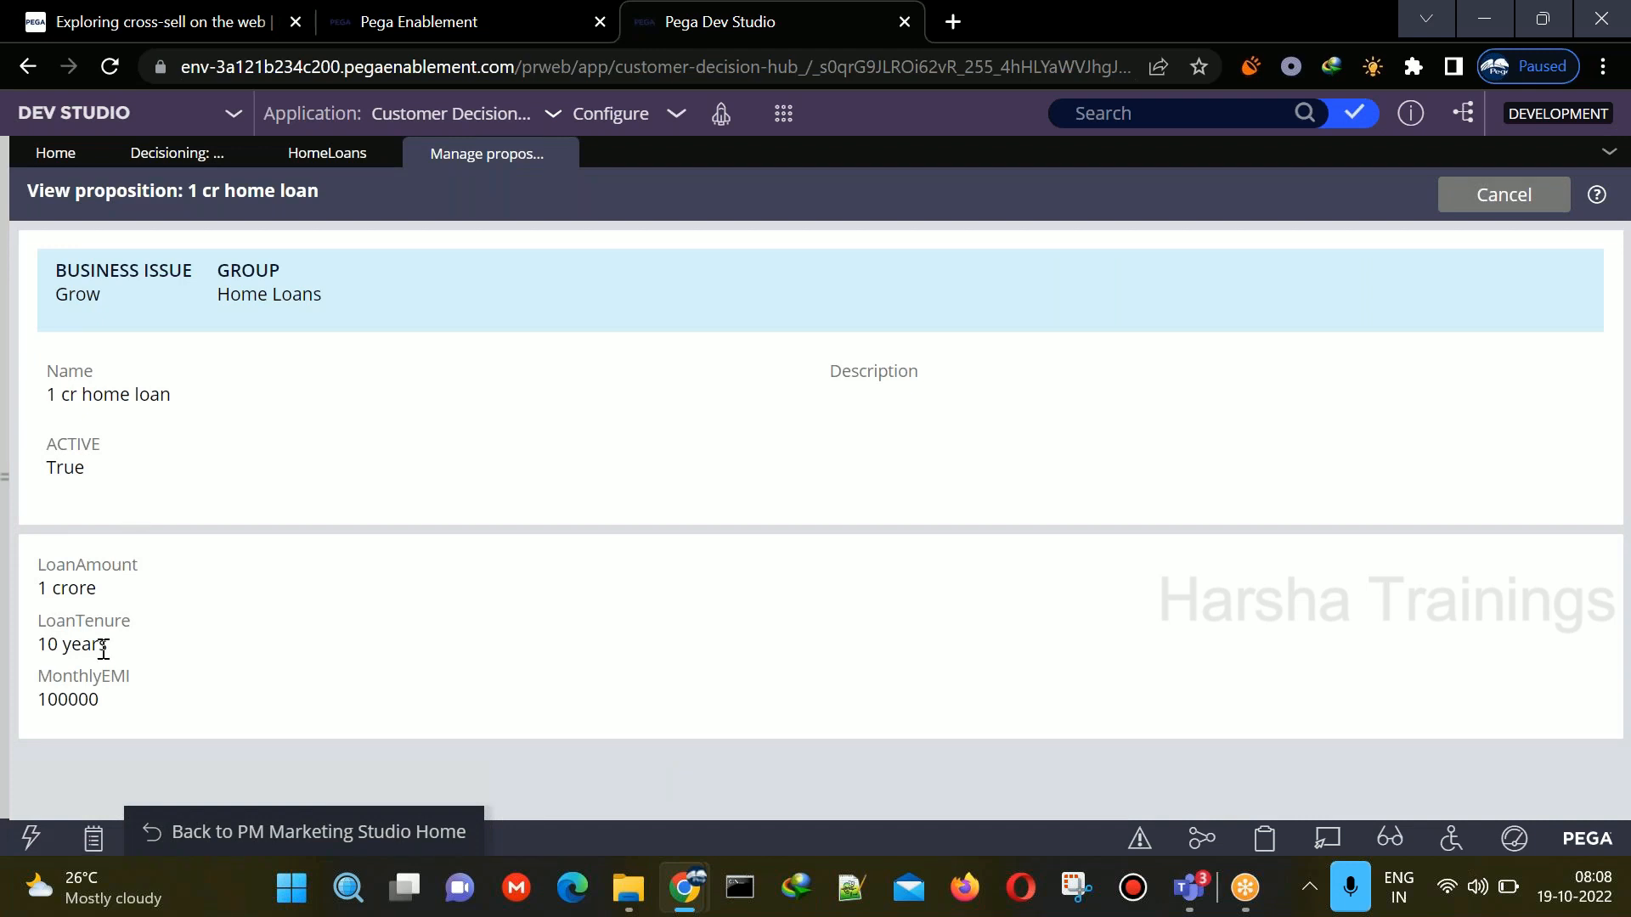
double_click(68, 629)
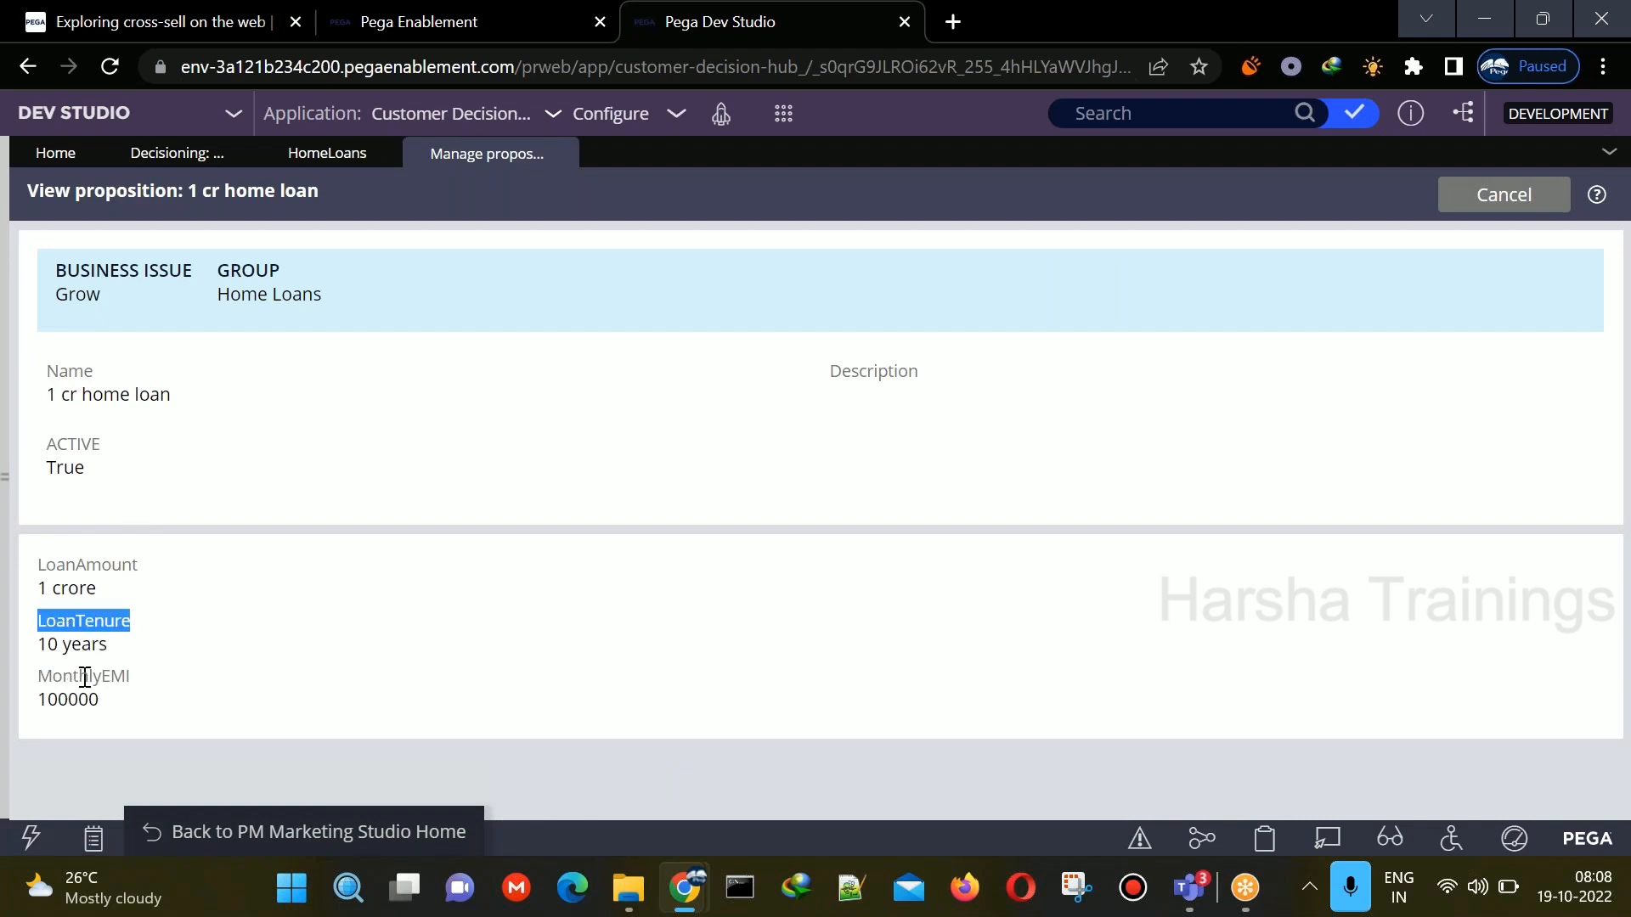
double_click(85, 676)
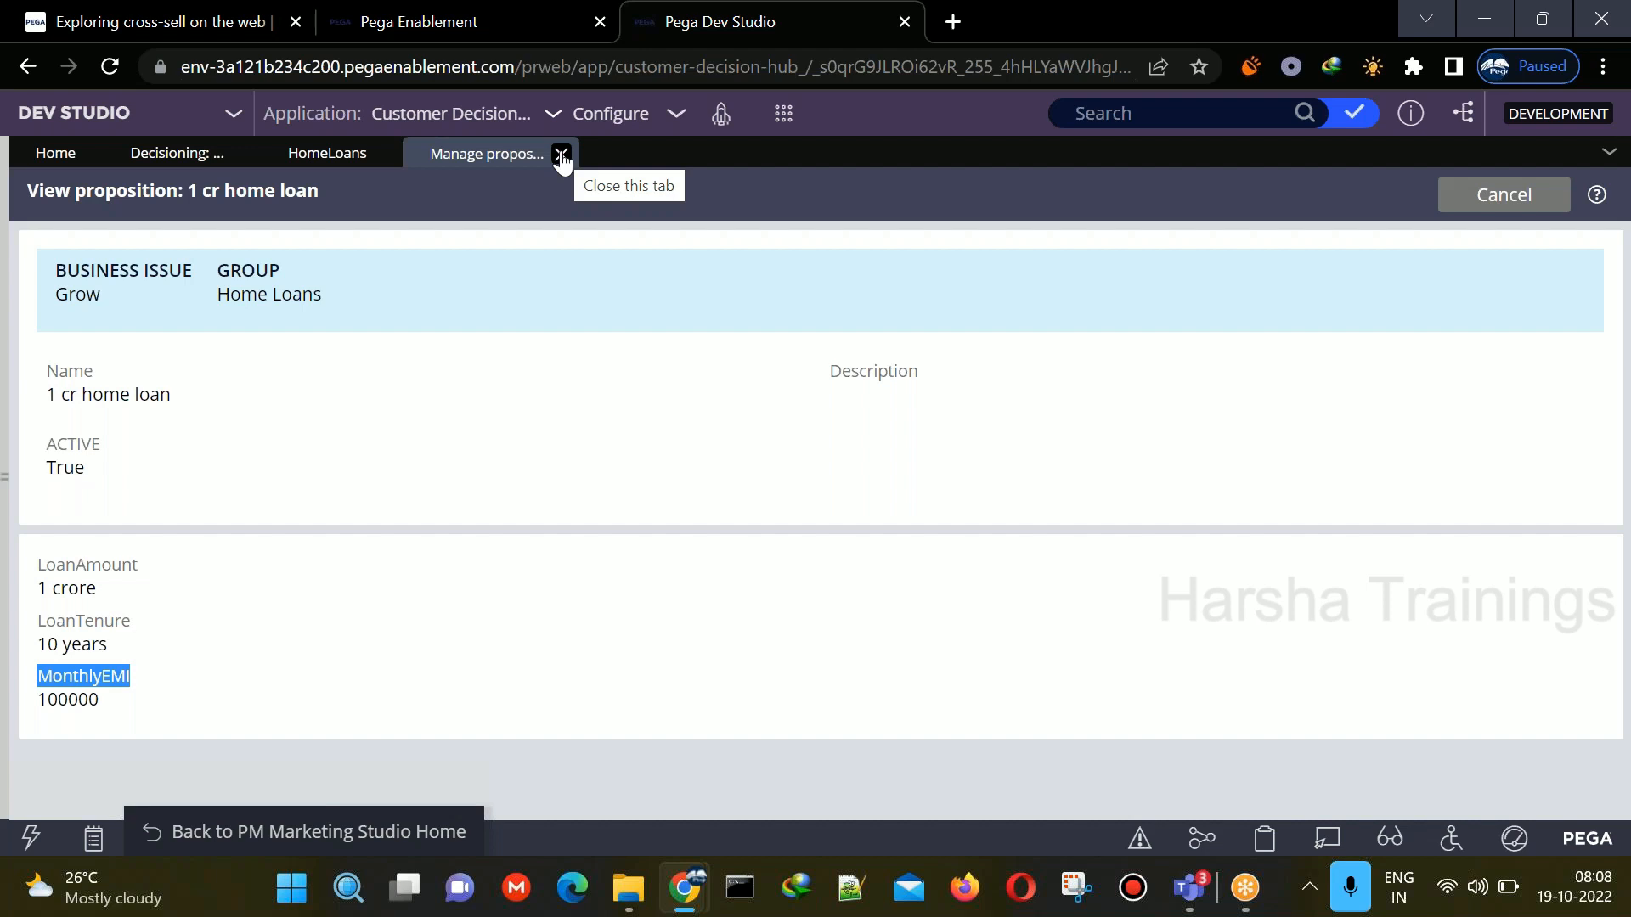
click(561, 154)
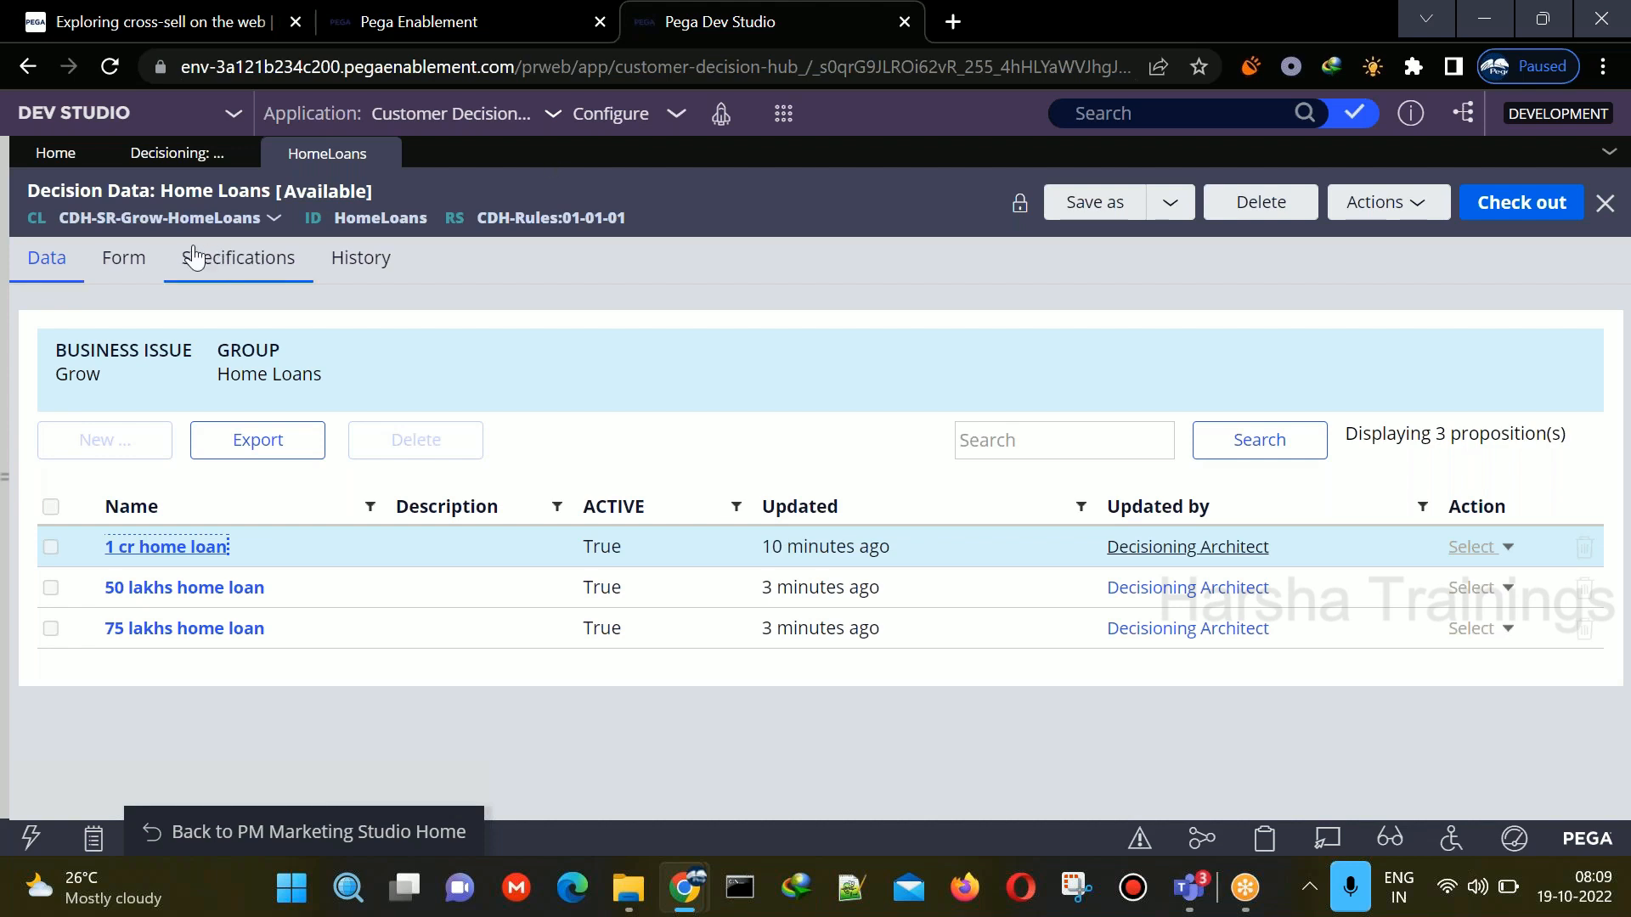
- Review the Home Loans form fields from the inherited ones through the custom loan fields at the end of the list
click(123, 273)
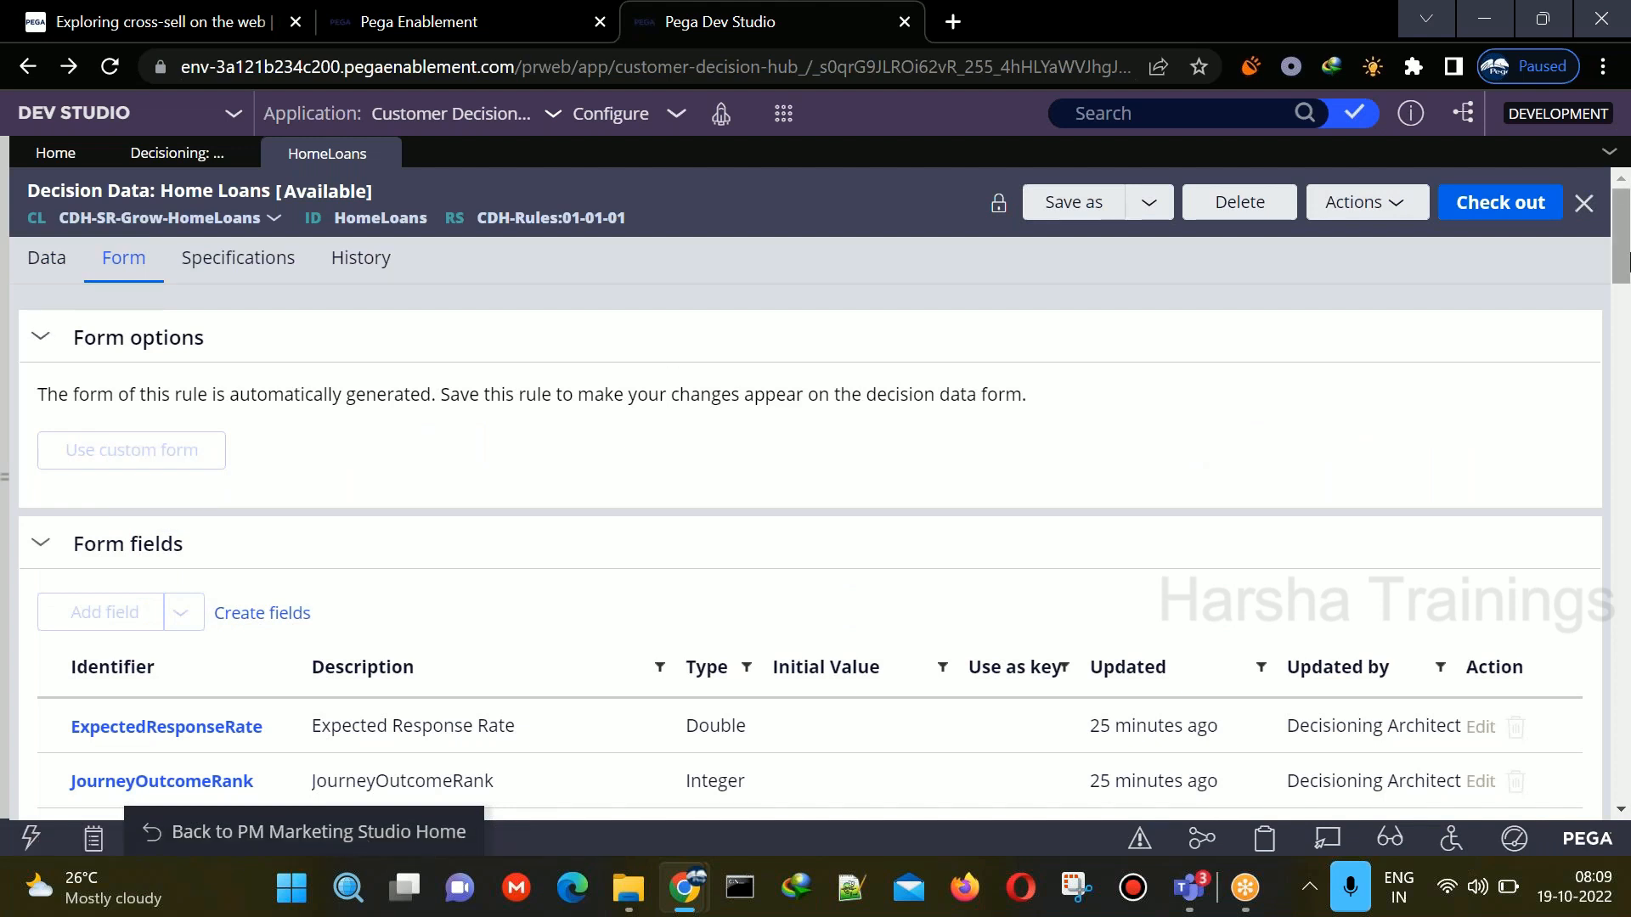
drag(1621, 238, 1628, 768)
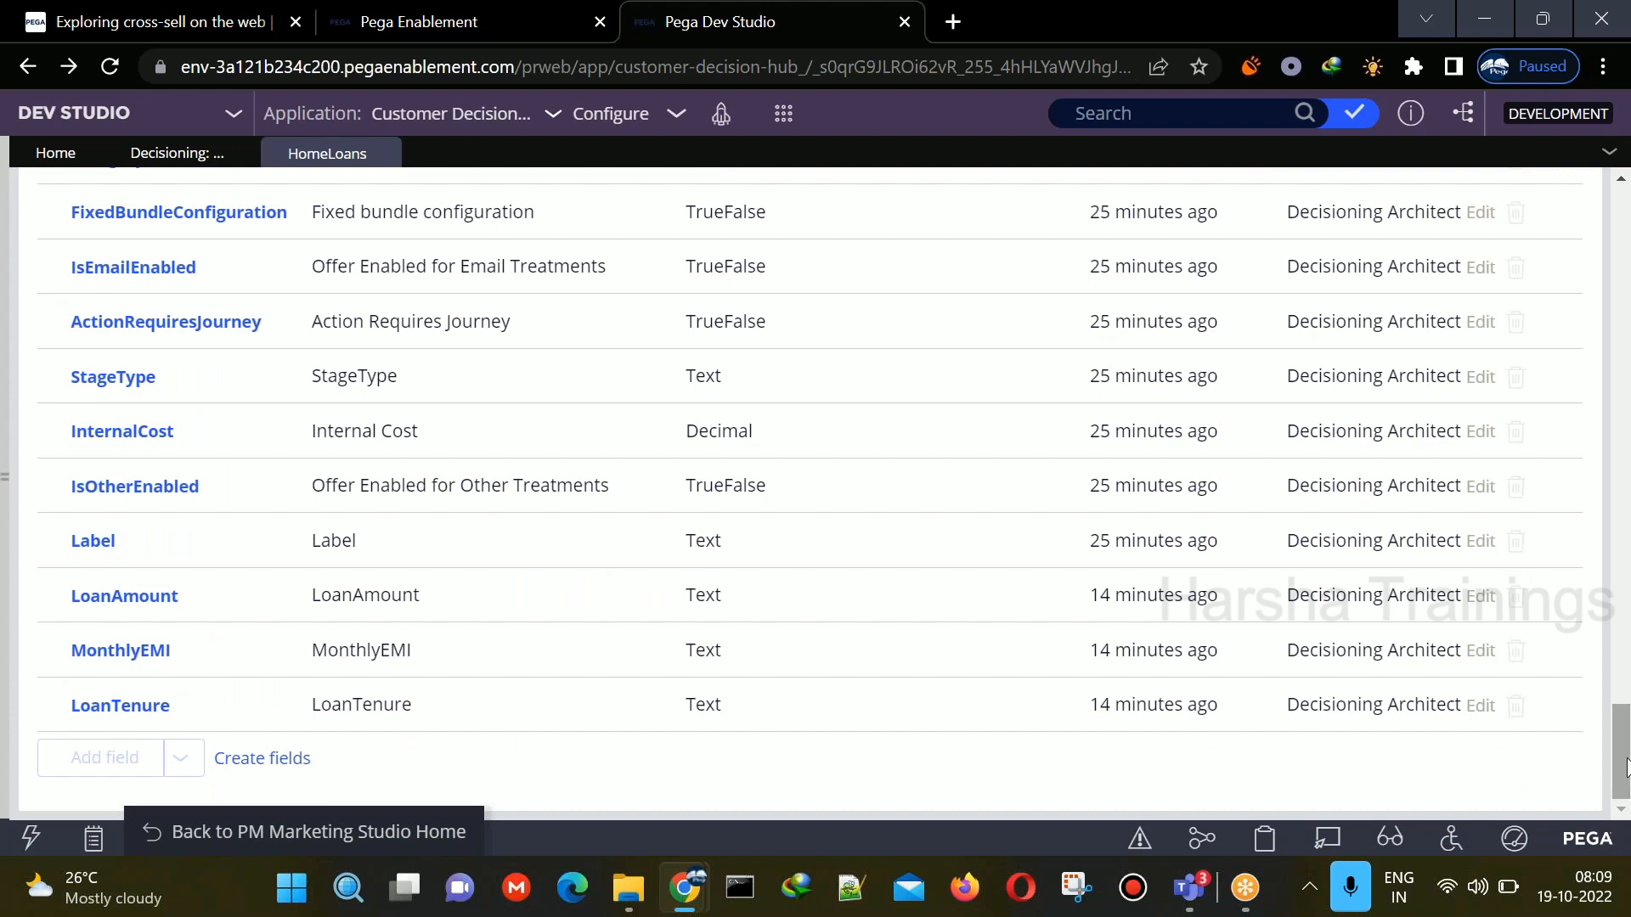
drag(1625, 773, 1616, 322)
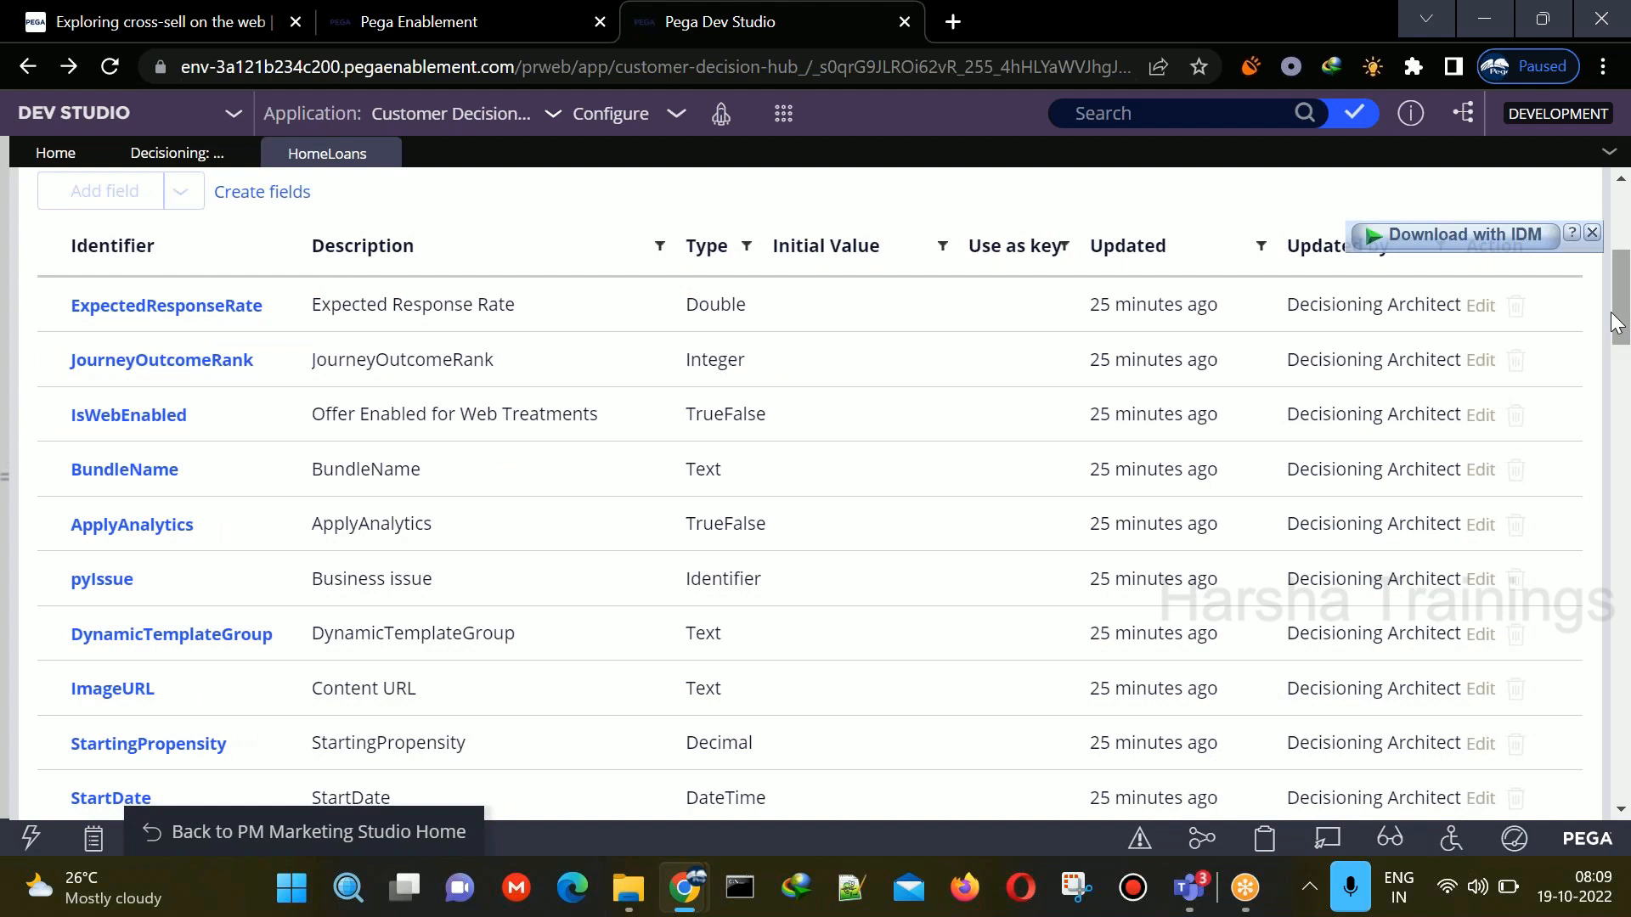
drag(1617, 323, 1566, 357)
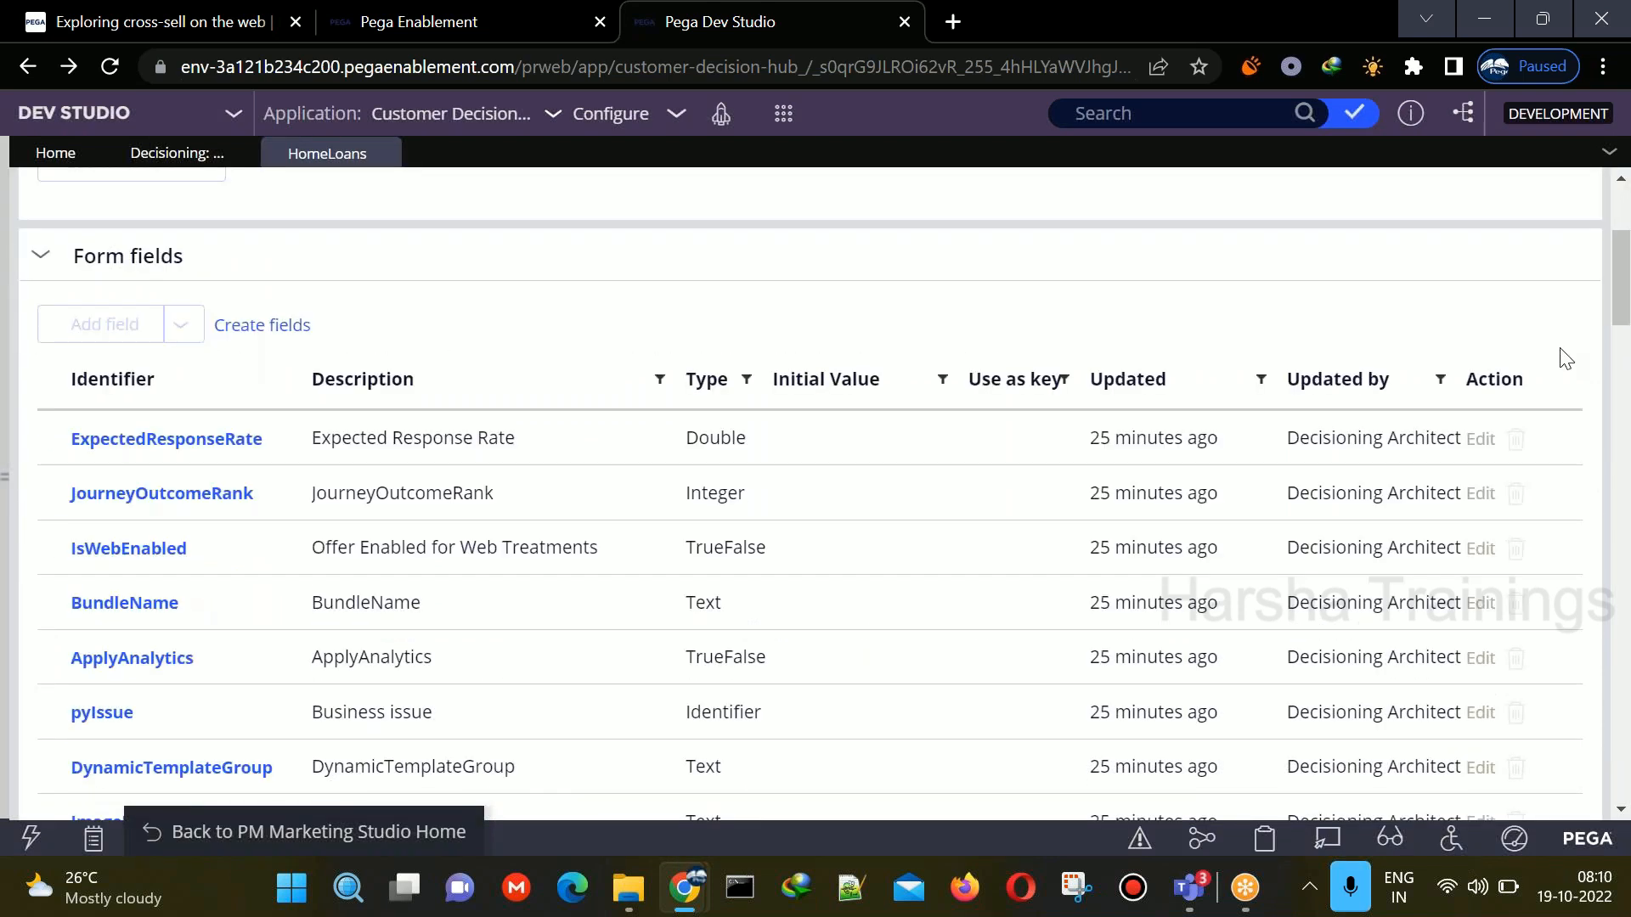
drag(1623, 291, 1621, 233)
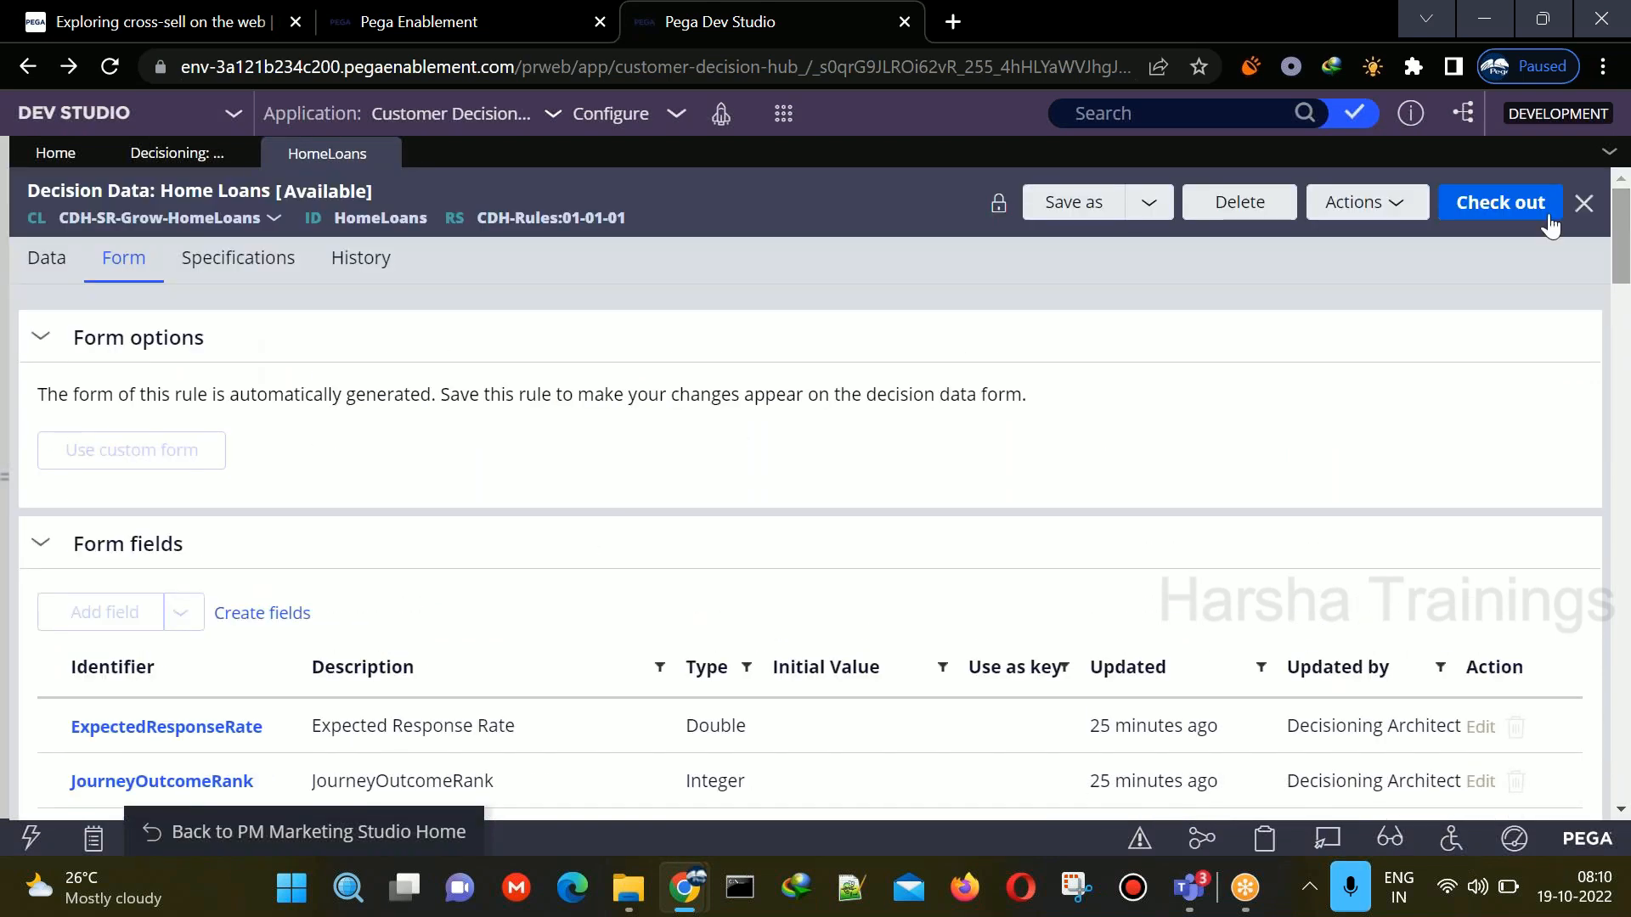
- Check out the Home Loans decision data and go to its LoanAmount, MonthlyEMI and LoanTenure form fields
click(1516, 202)
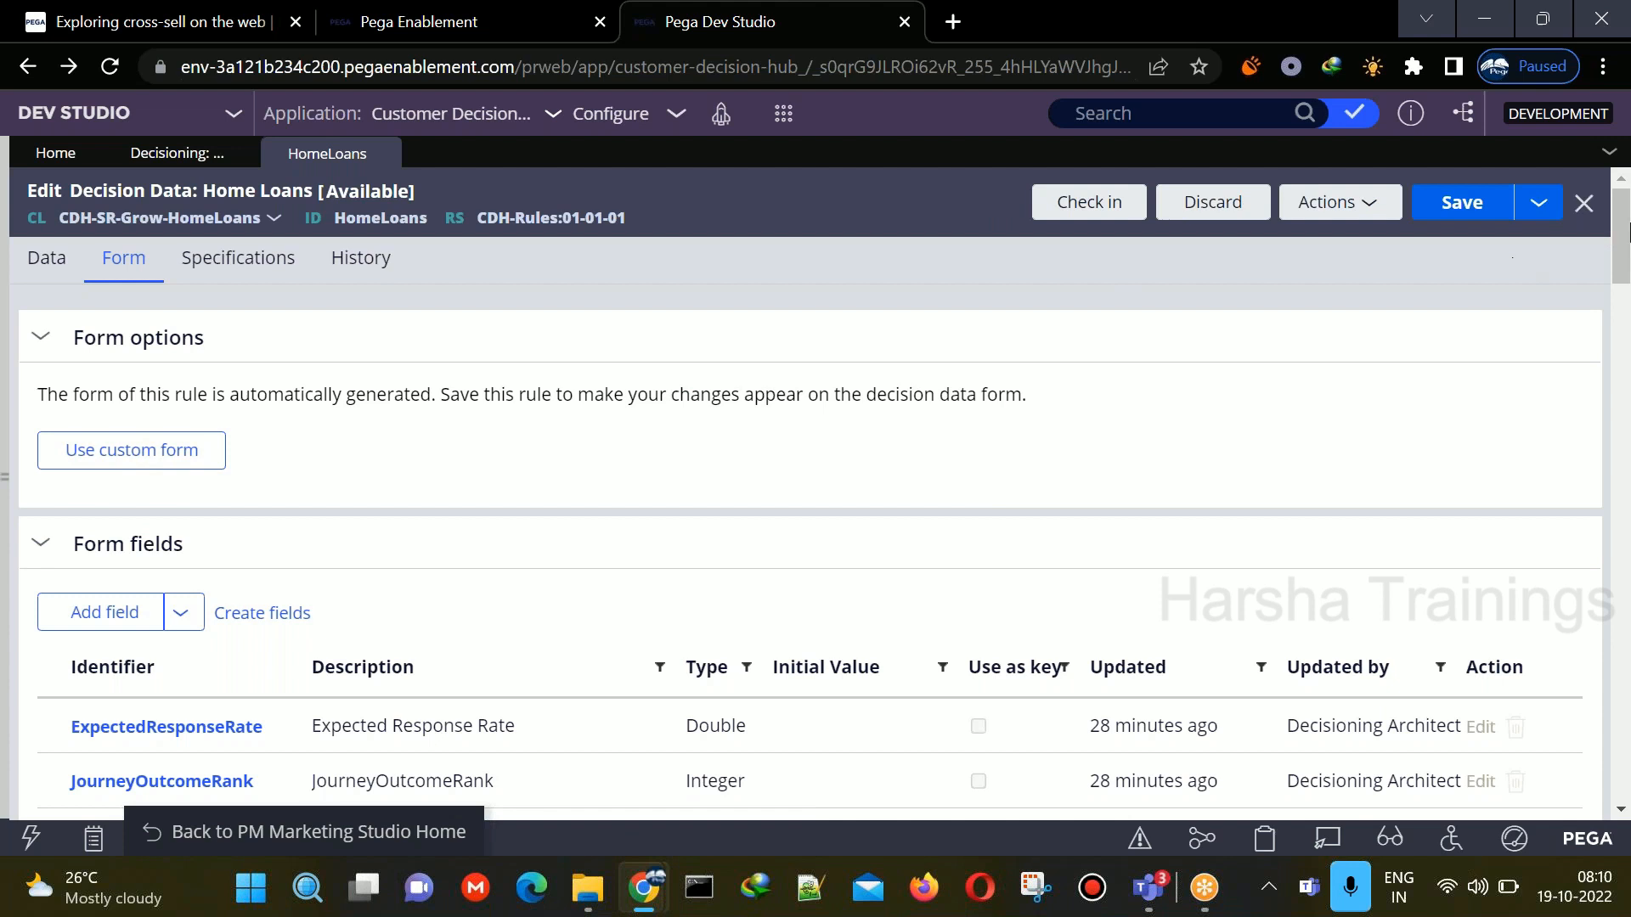
drag(1627, 231, 1617, 769)
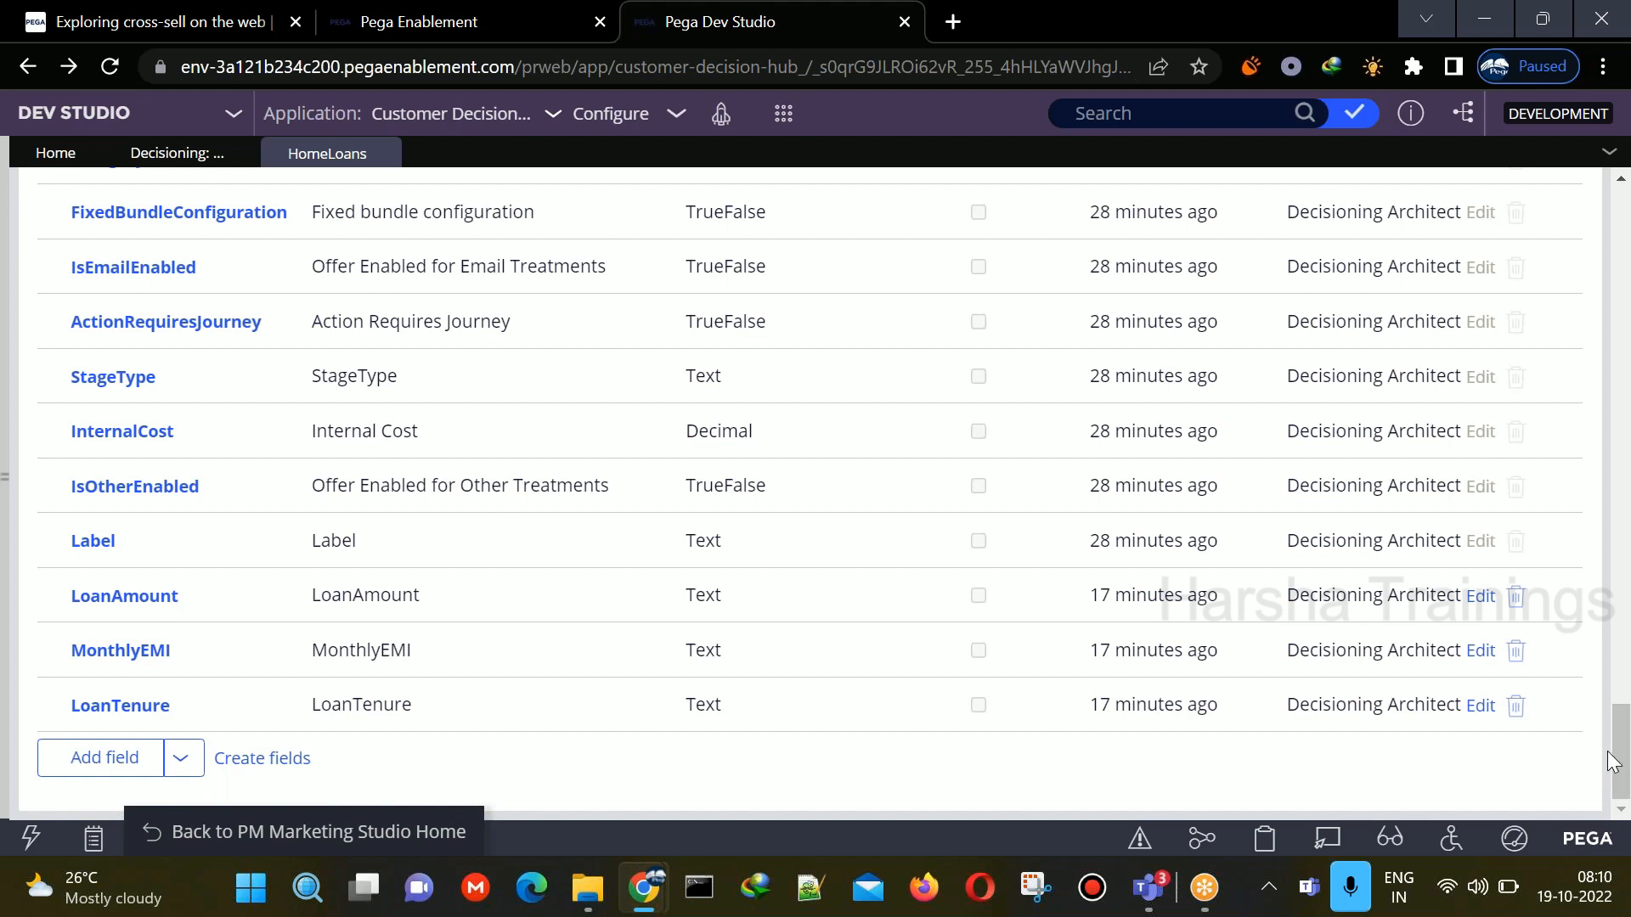
- Switch the Home Loans decision data from the generated form to a custom form and open its section for customization
drag(1614, 762, 1626, 251)
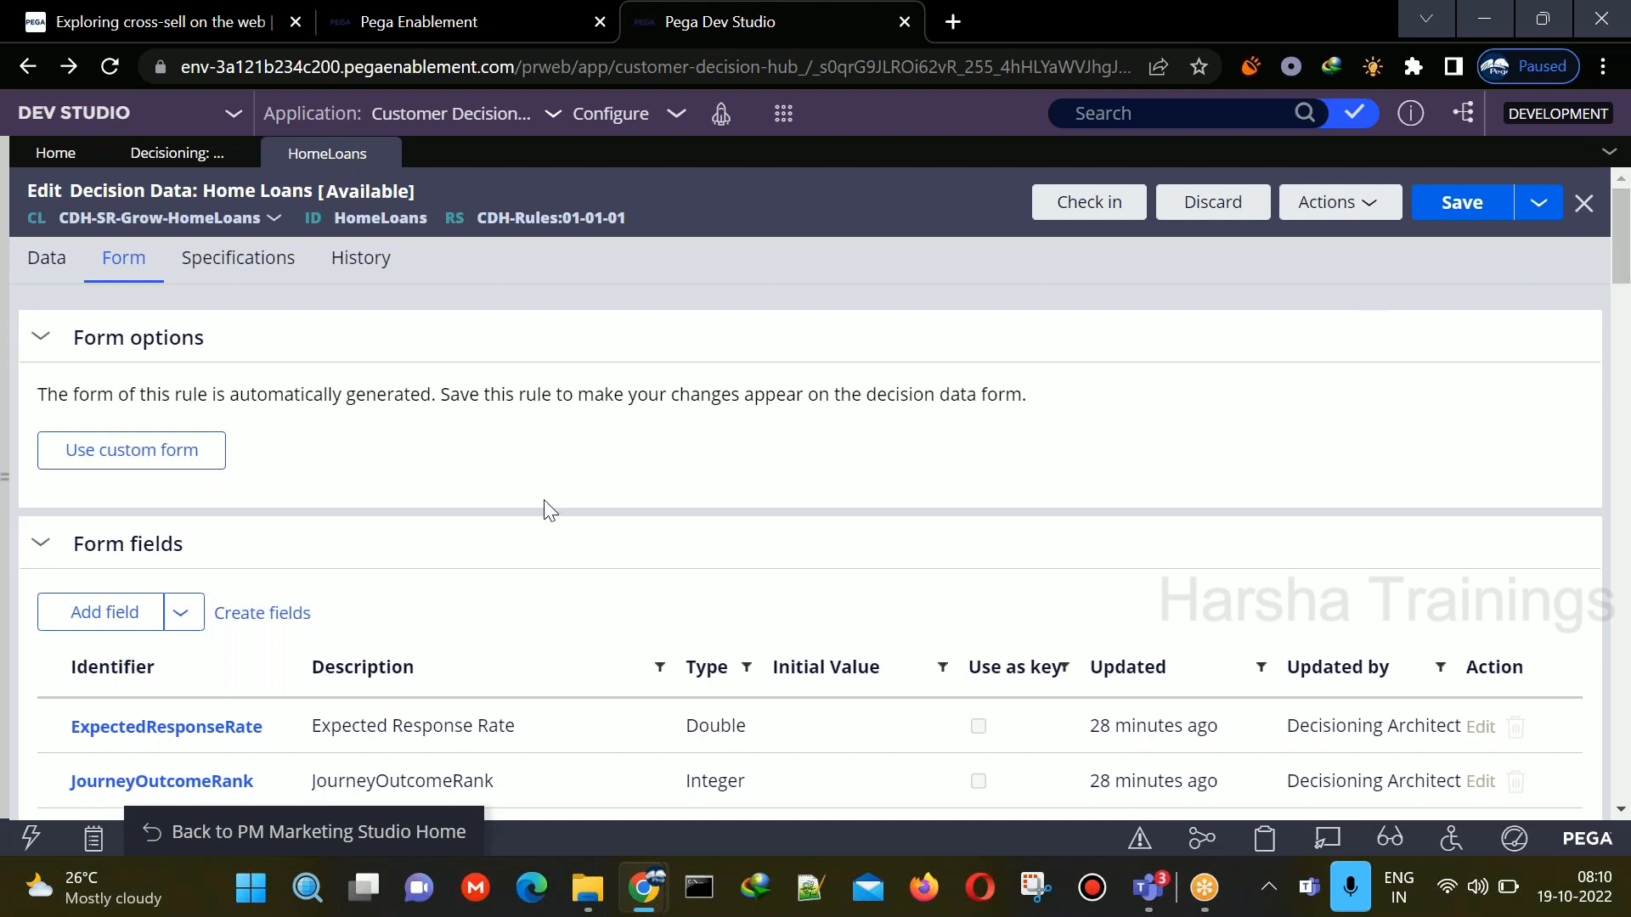
click(123, 546)
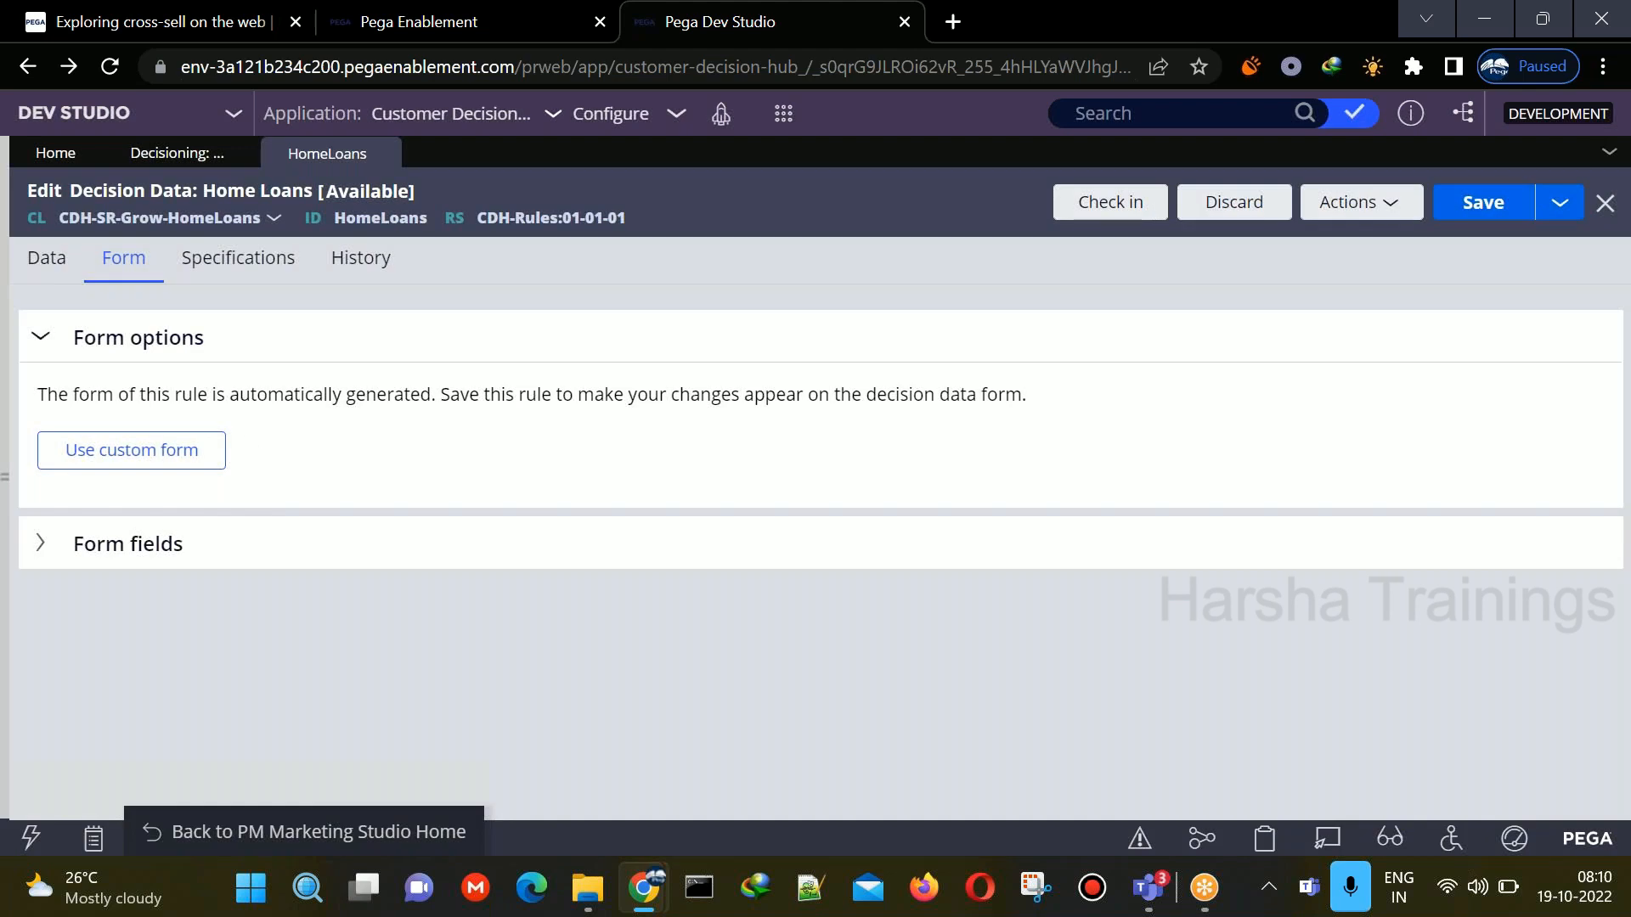
click(166, 476)
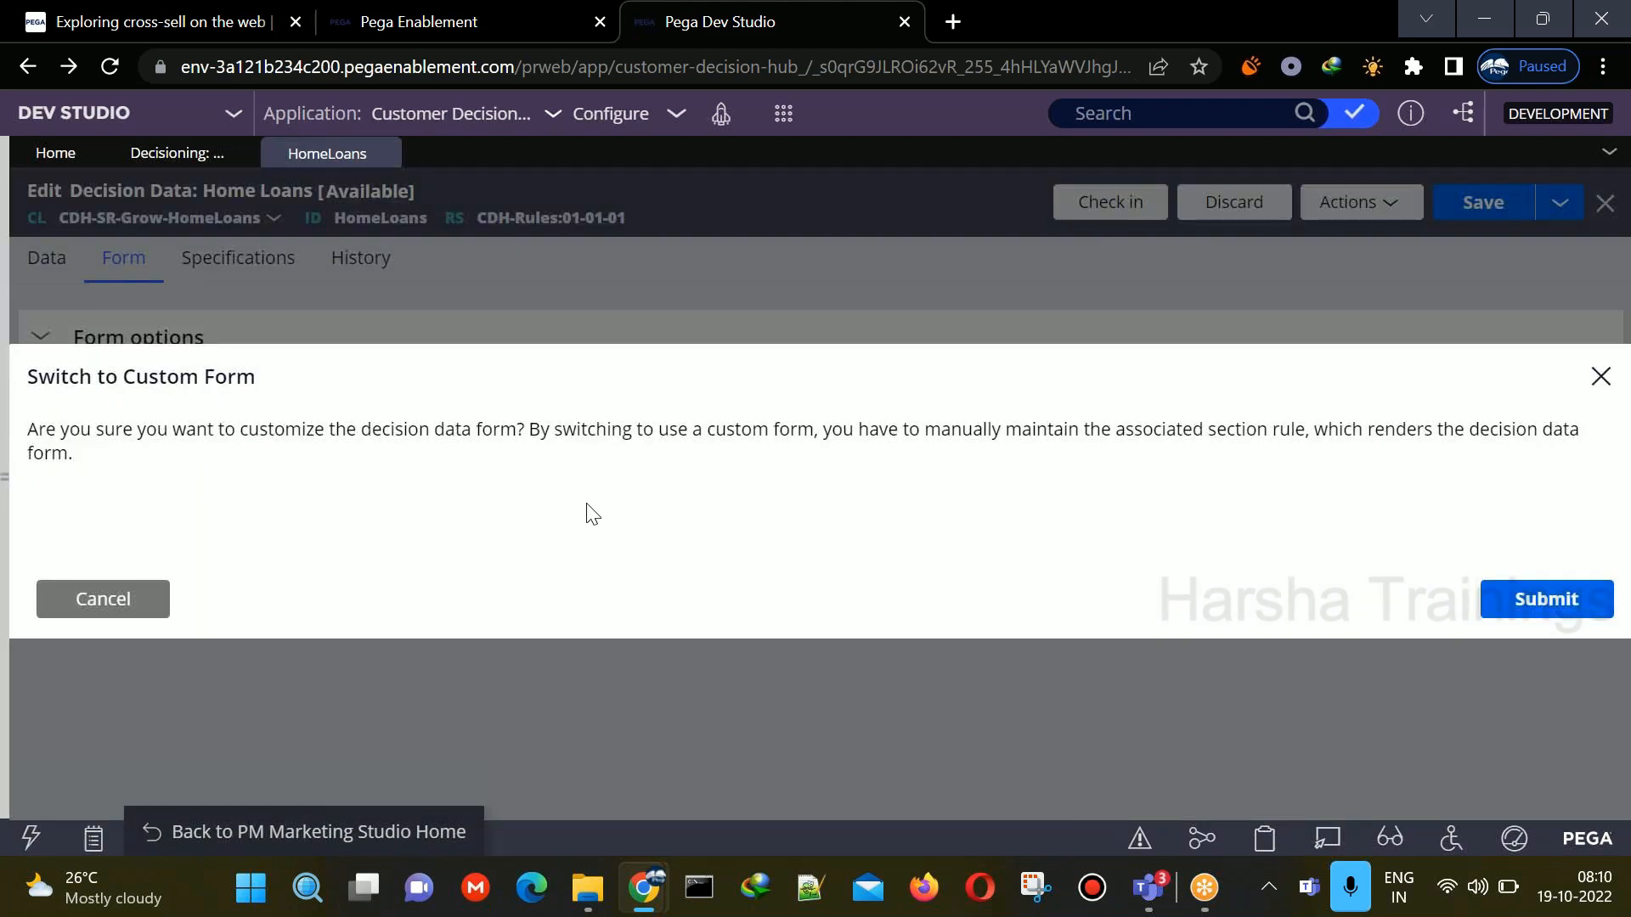
click(1526, 582)
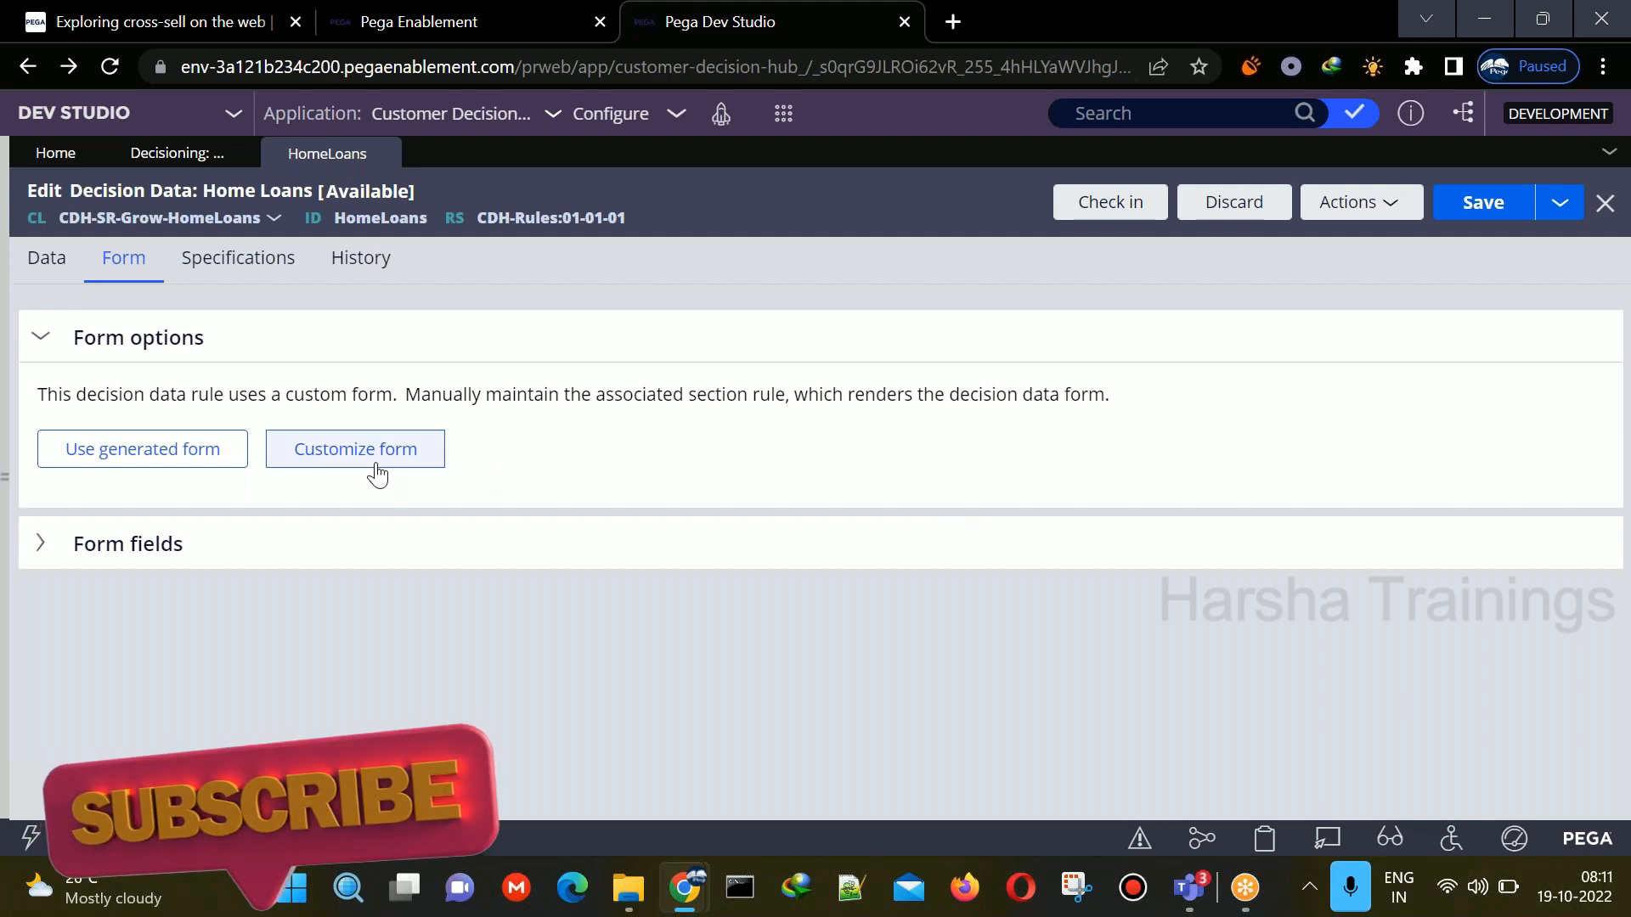
click(352, 450)
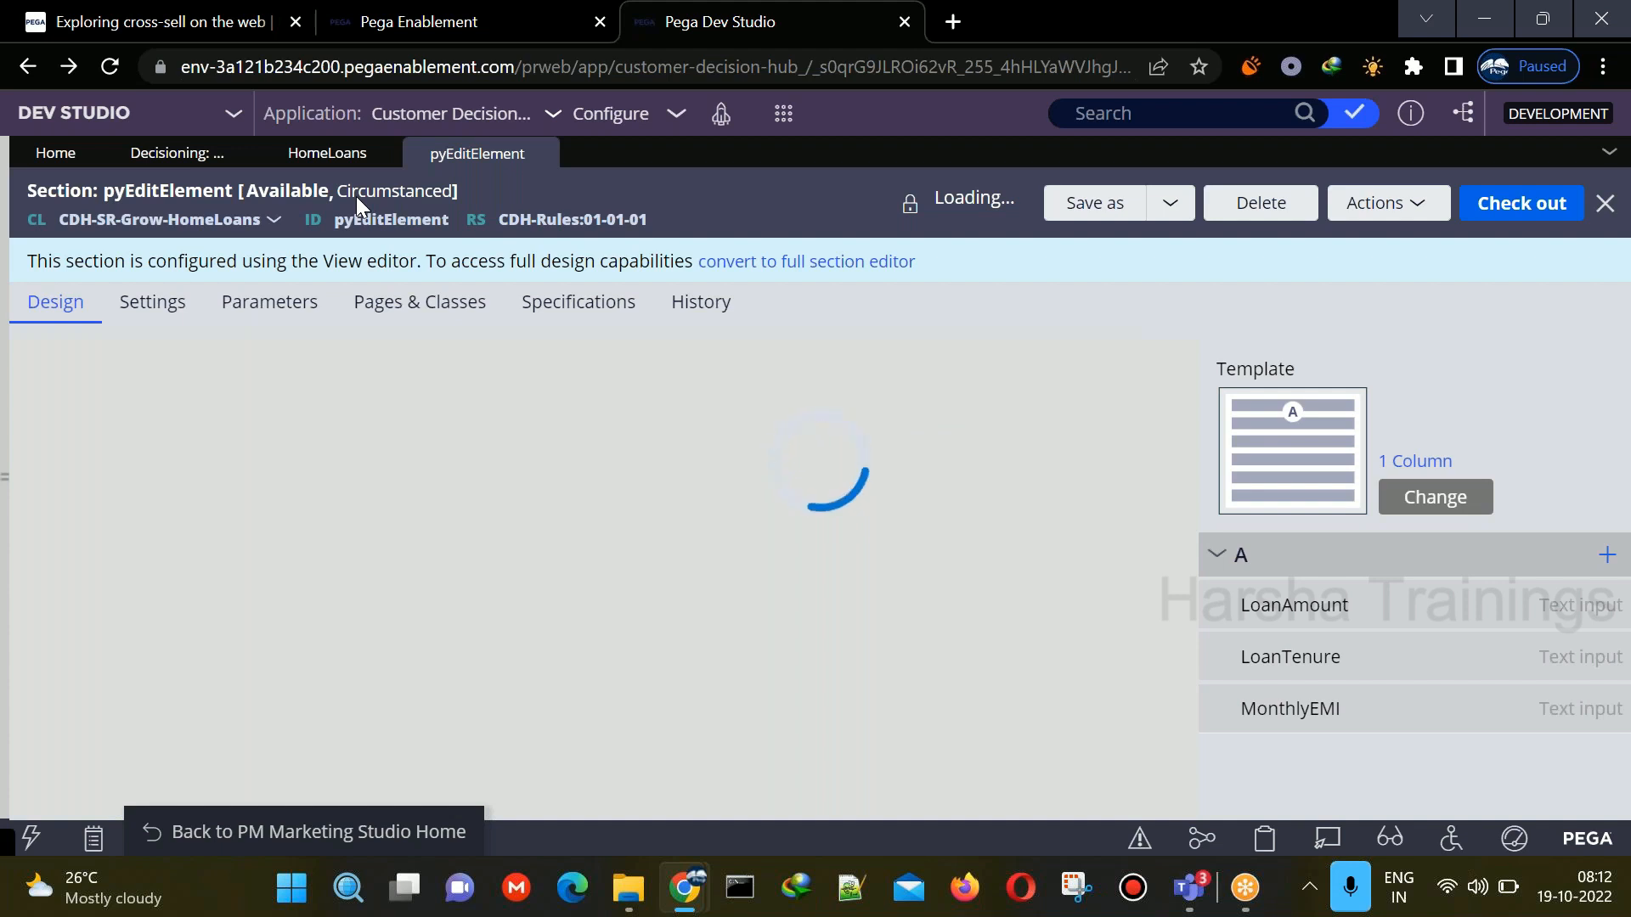
- Examine the circumstance property of the pyEditElement section and compare the section with the Home Loans decision data
click(340, 159)
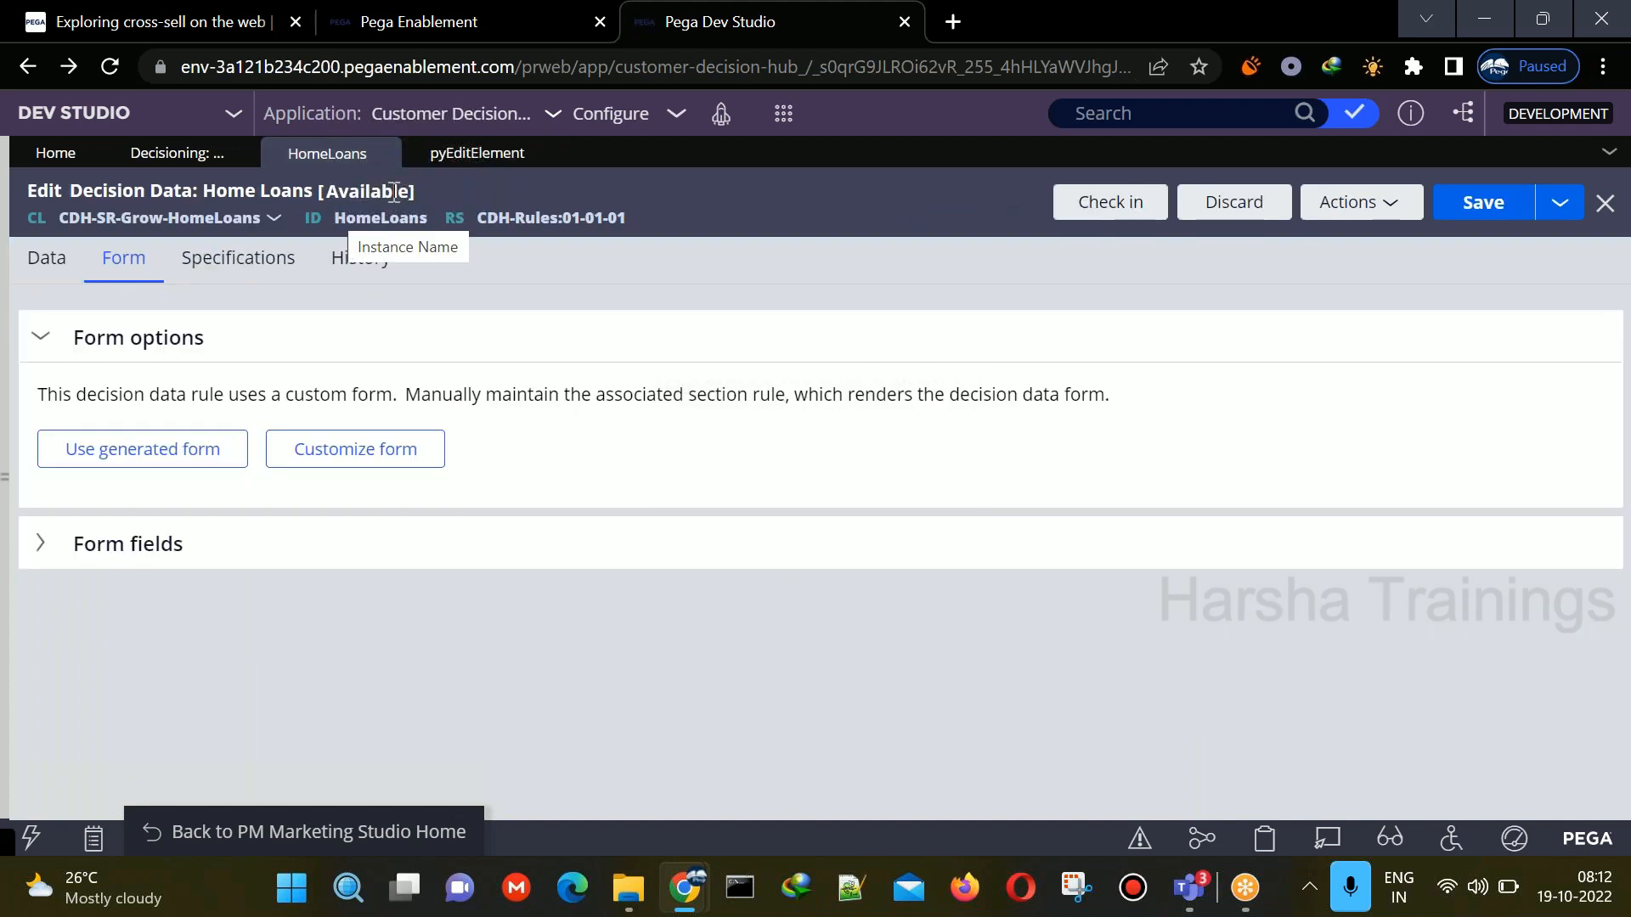
click(508, 157)
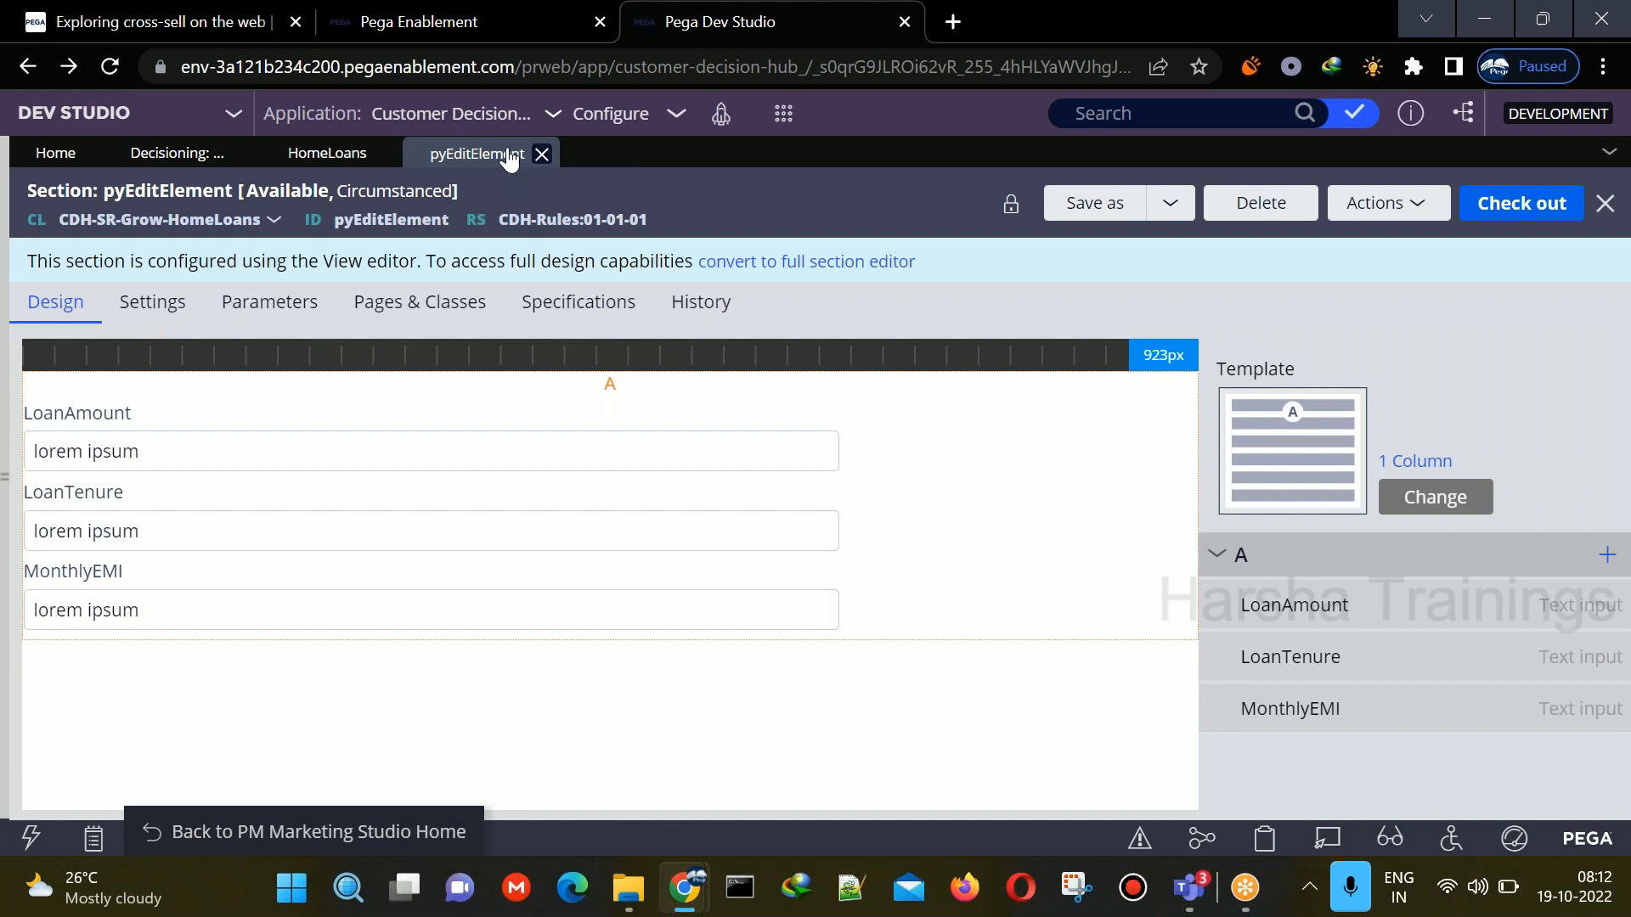
click(429, 194)
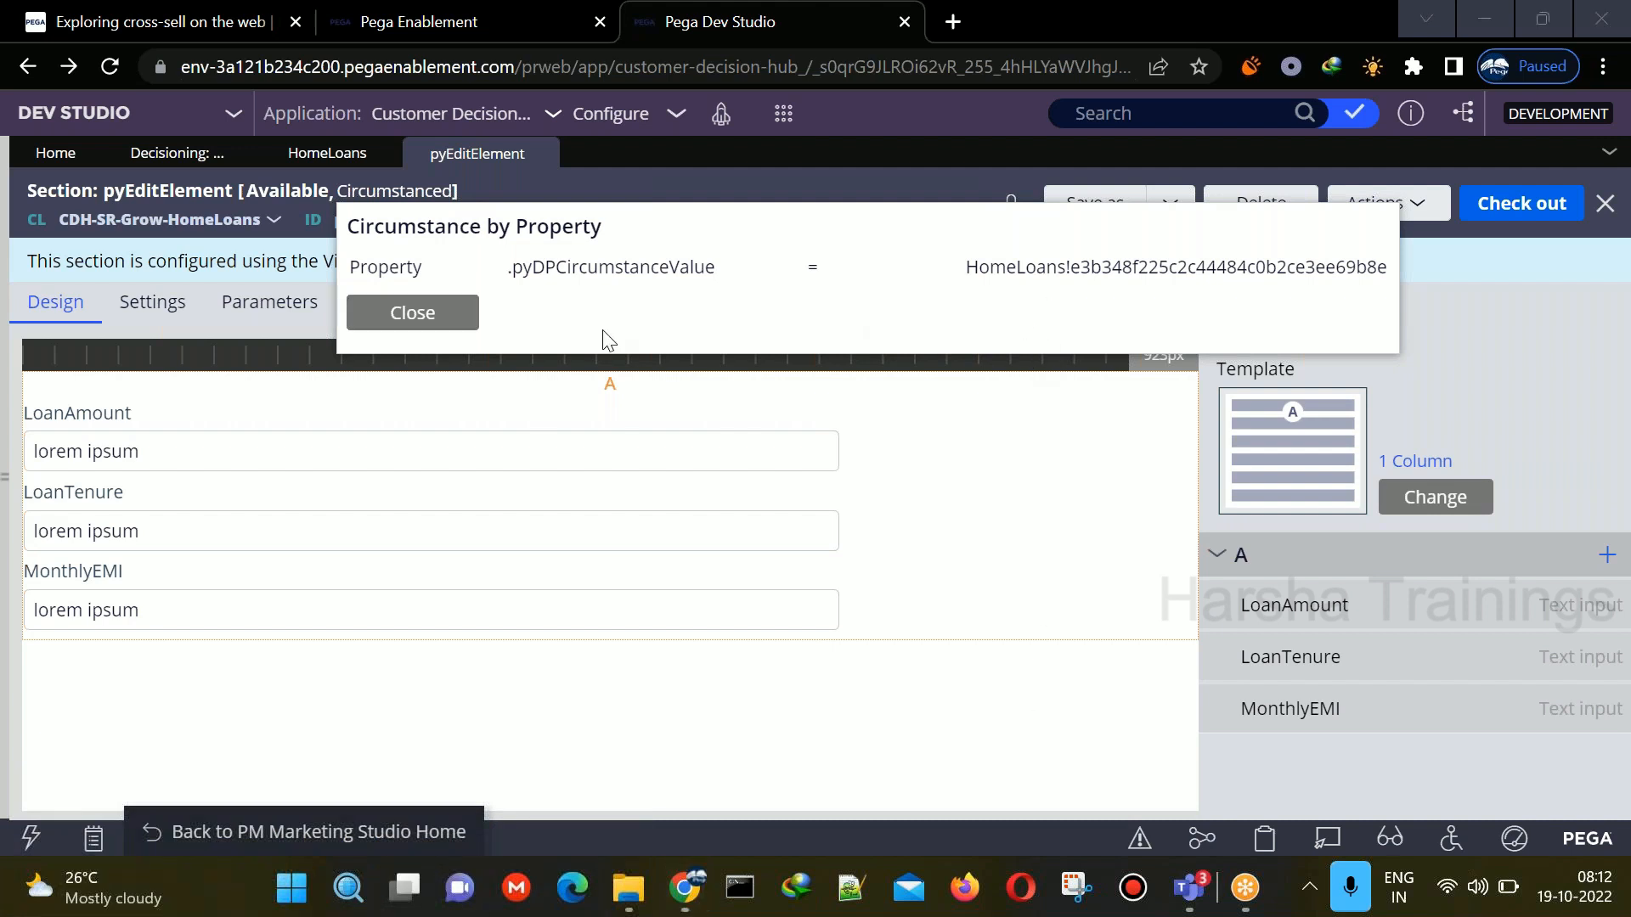
click(439, 321)
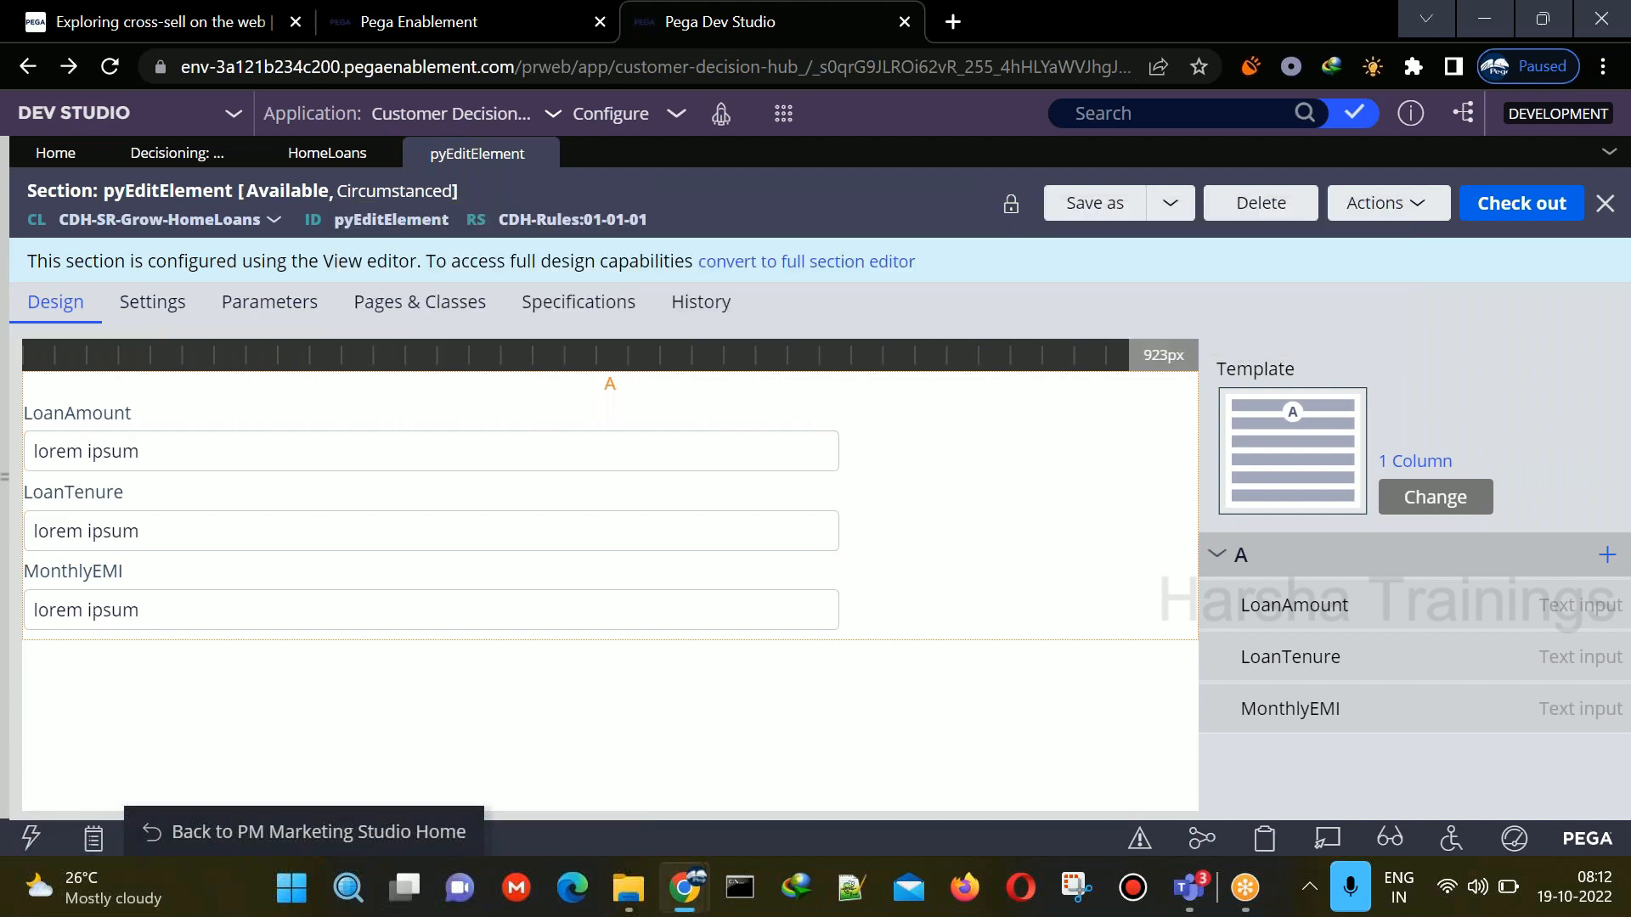
click(355, 158)
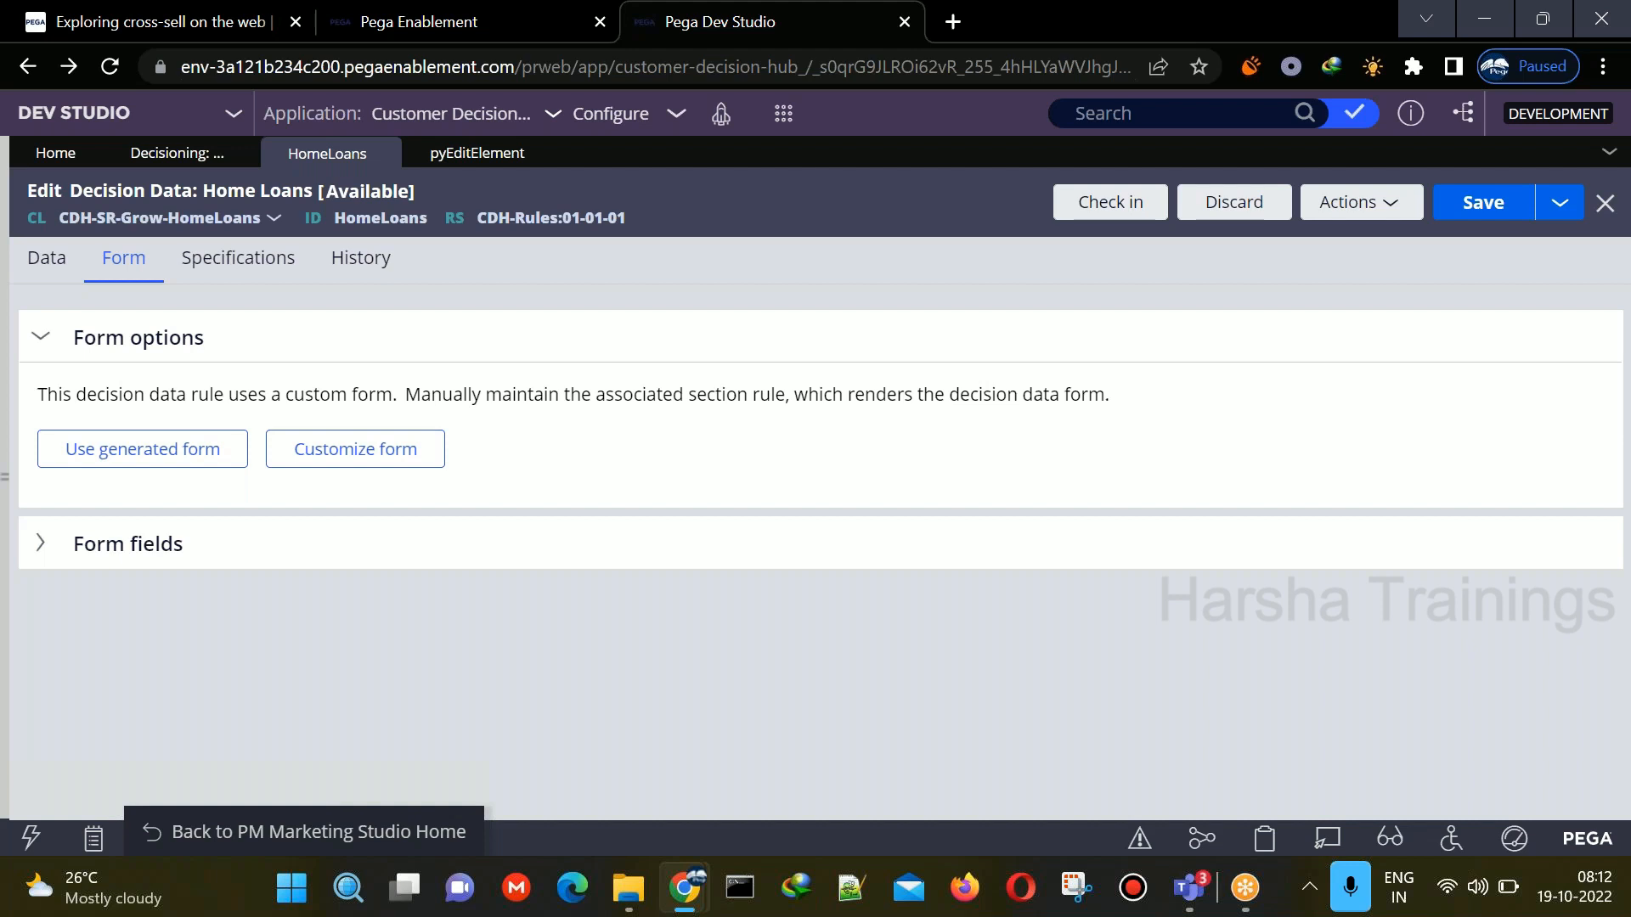
click(463, 157)
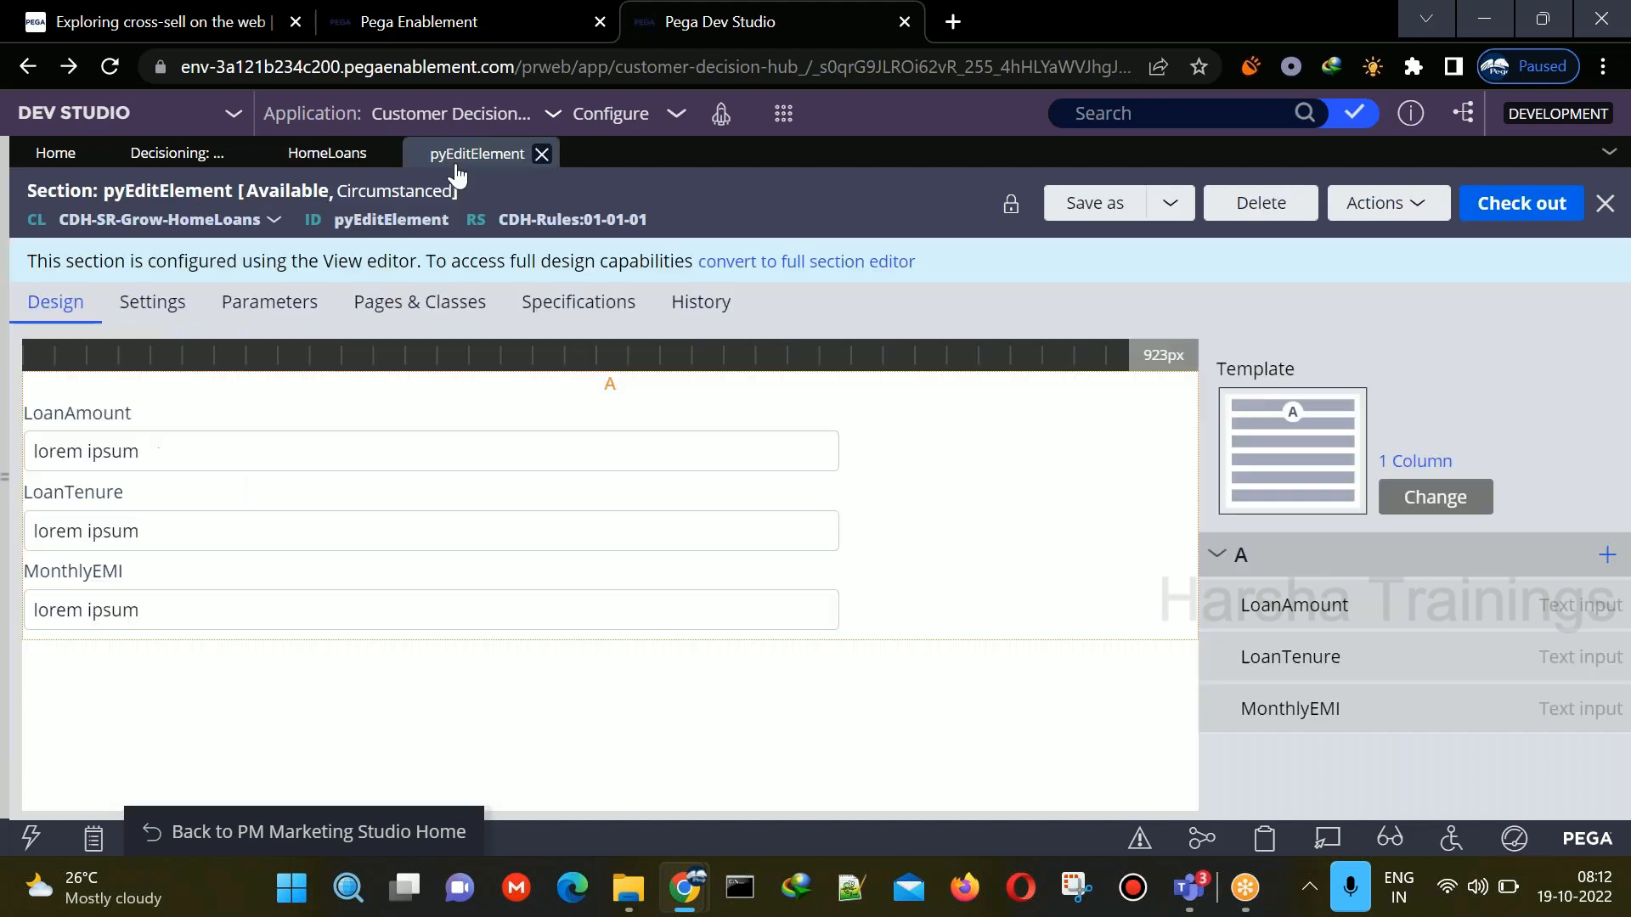
- Convert the pyEditElement section to the full section editor and check it out
click(883, 262)
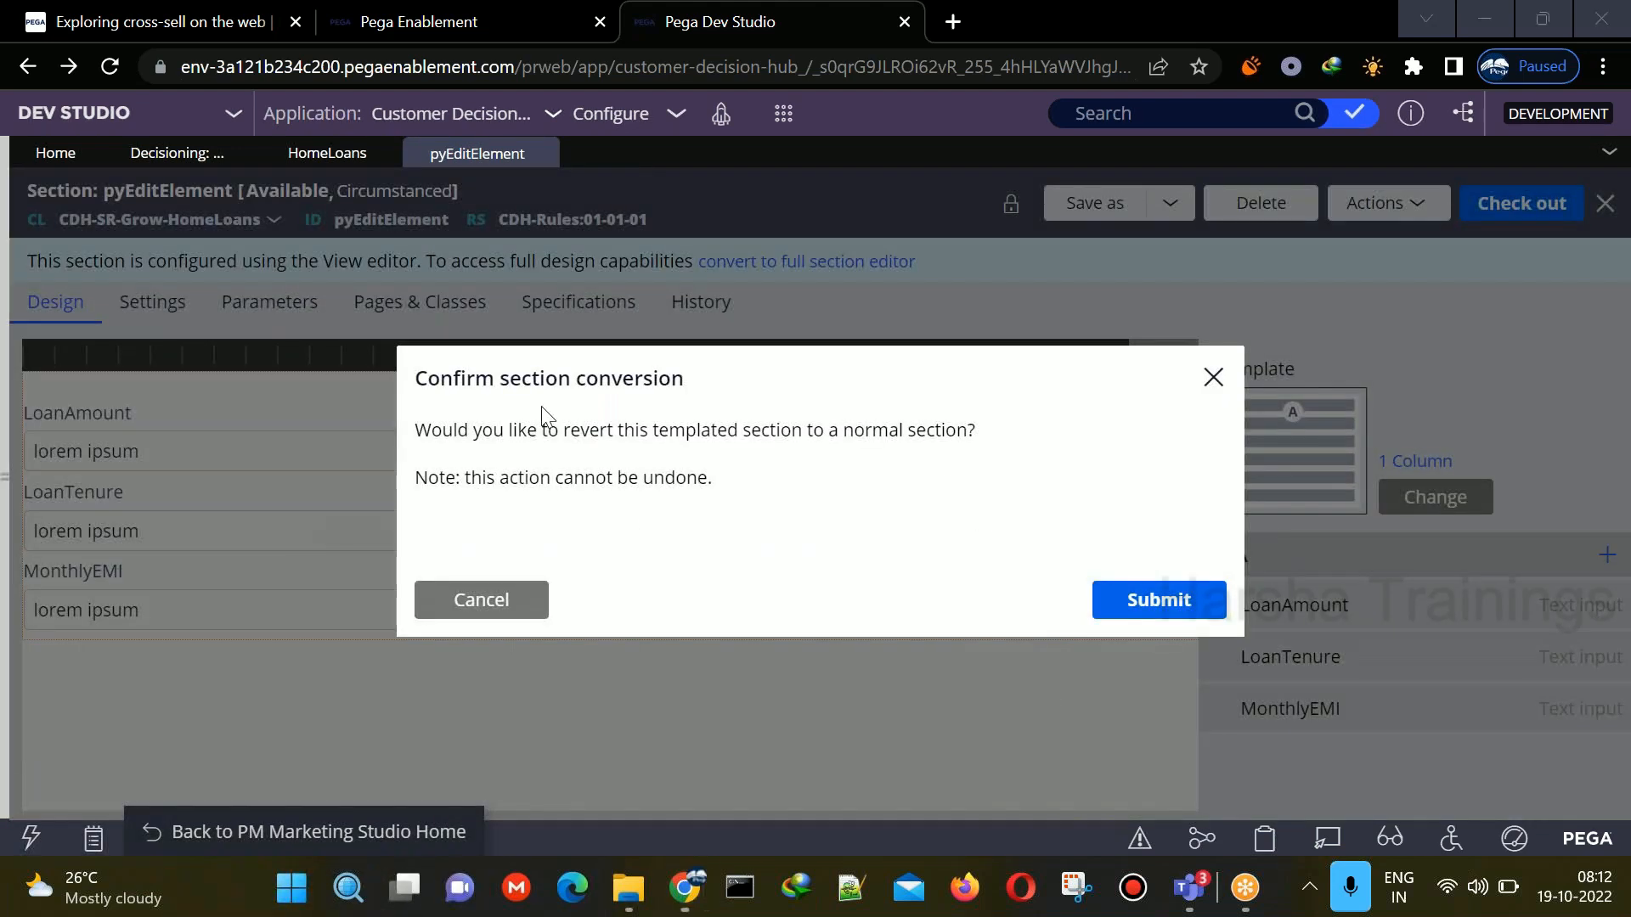
click(1104, 608)
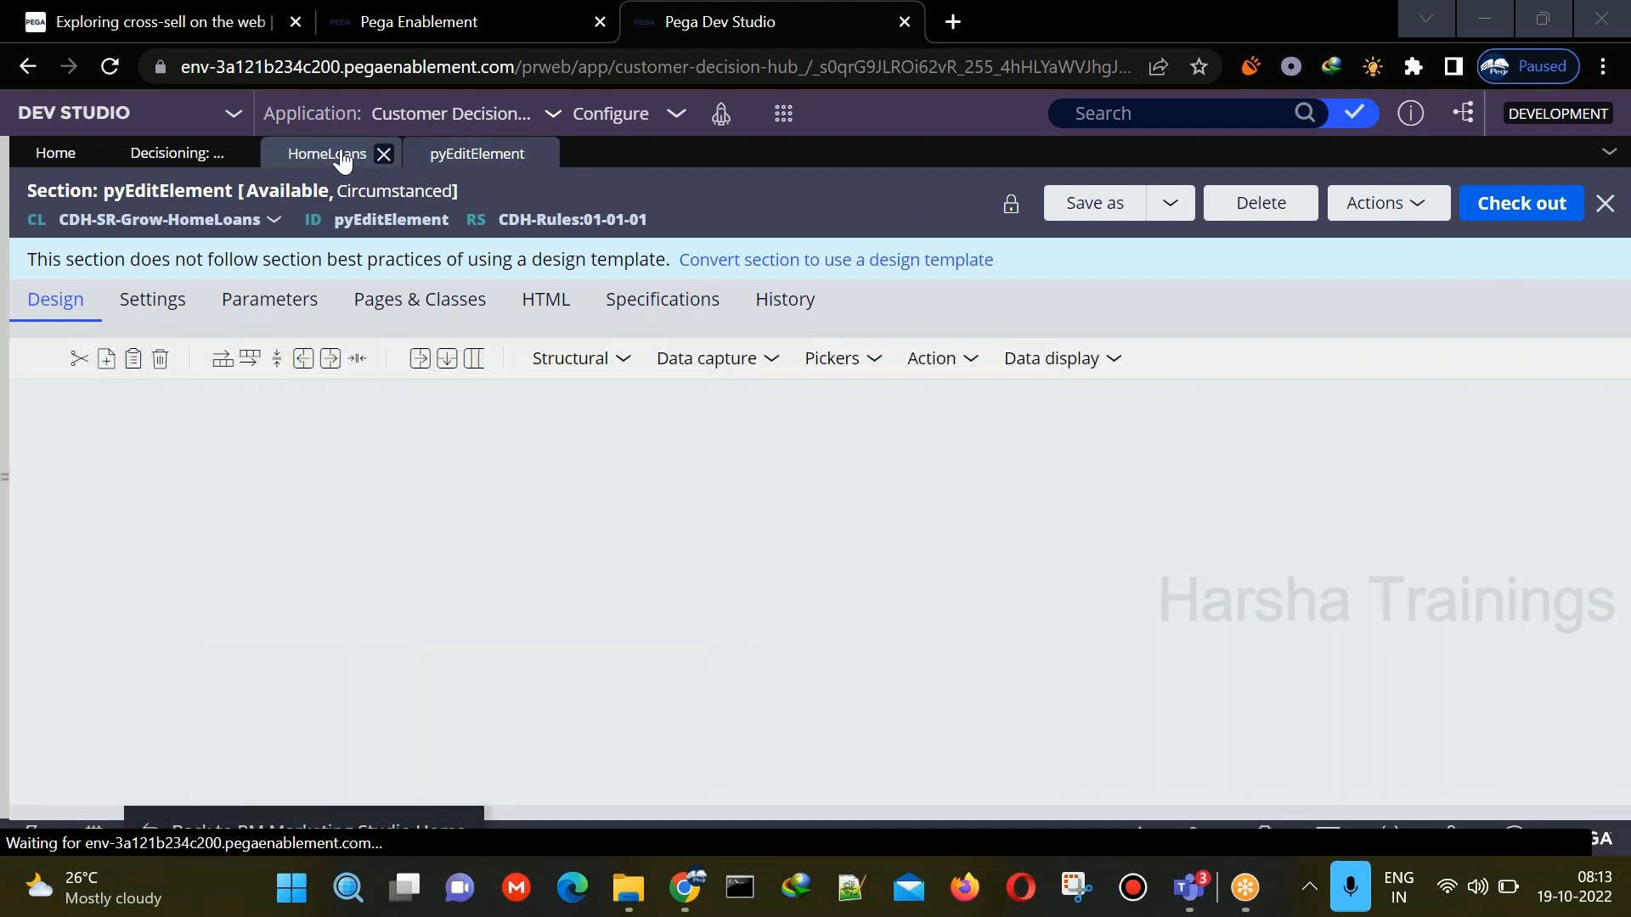
click(343, 157)
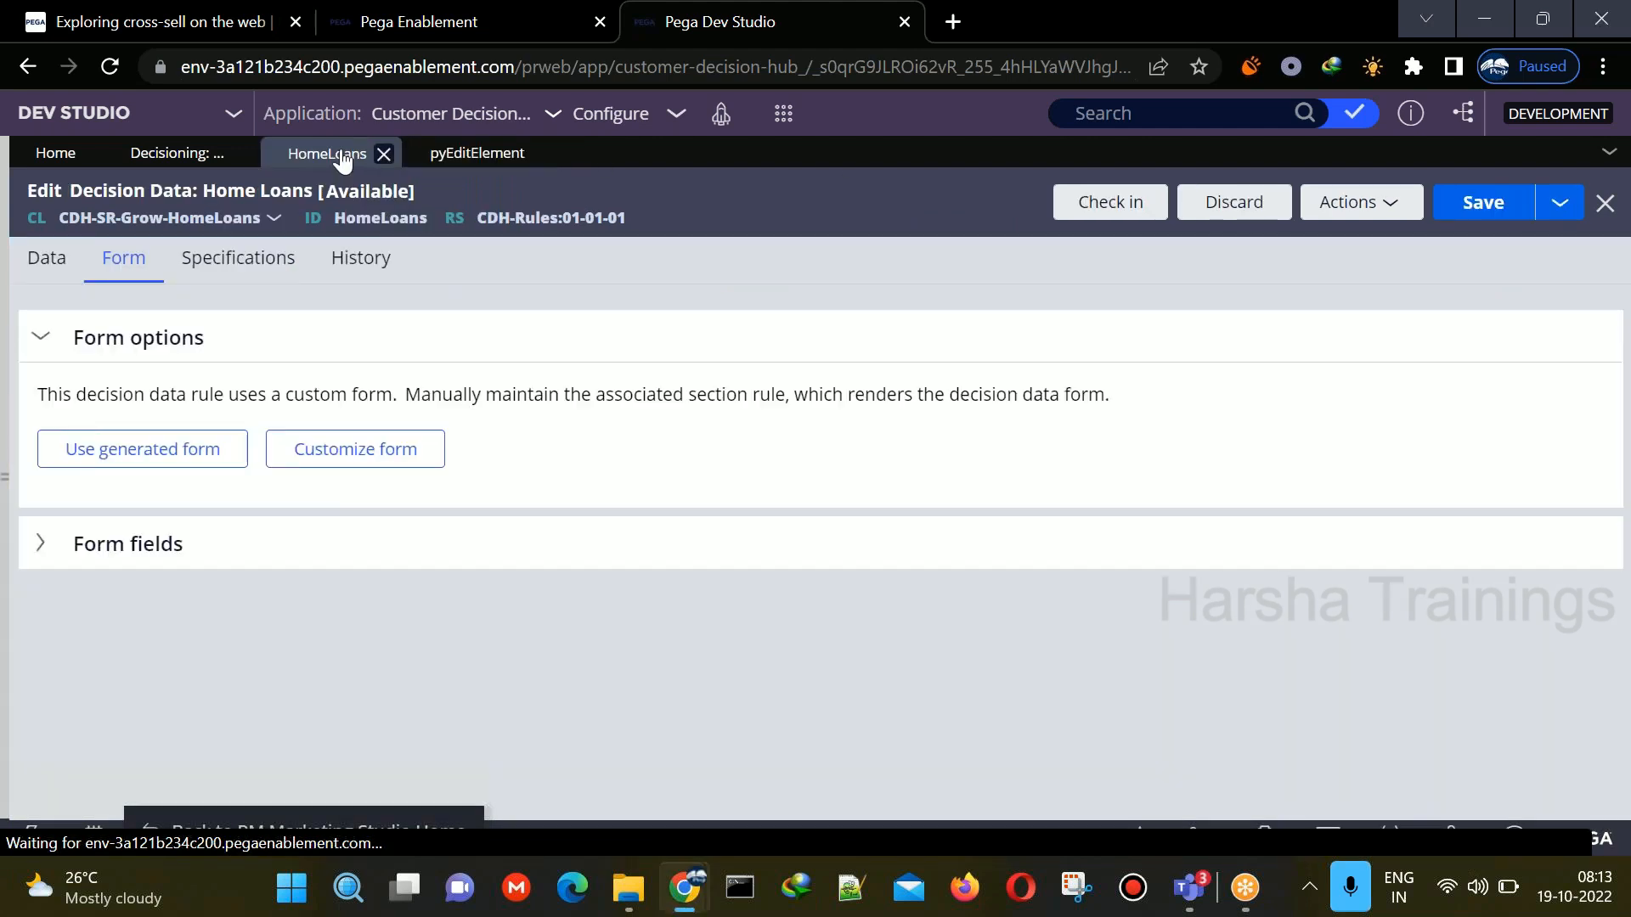
click(47, 257)
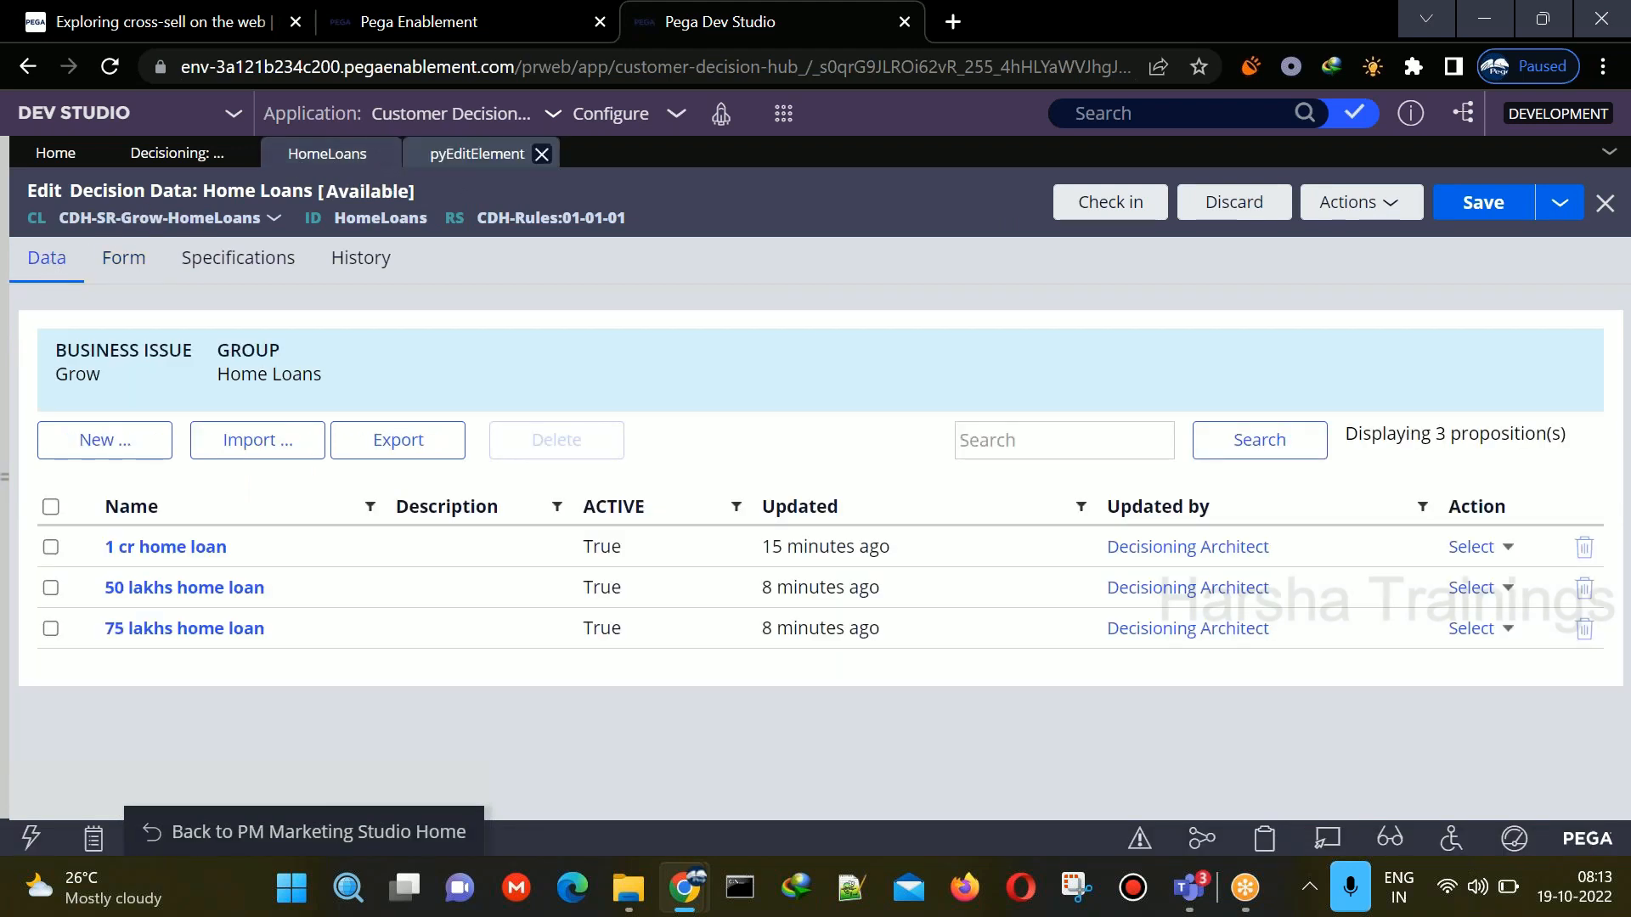
click(452, 164)
click(1482, 214)
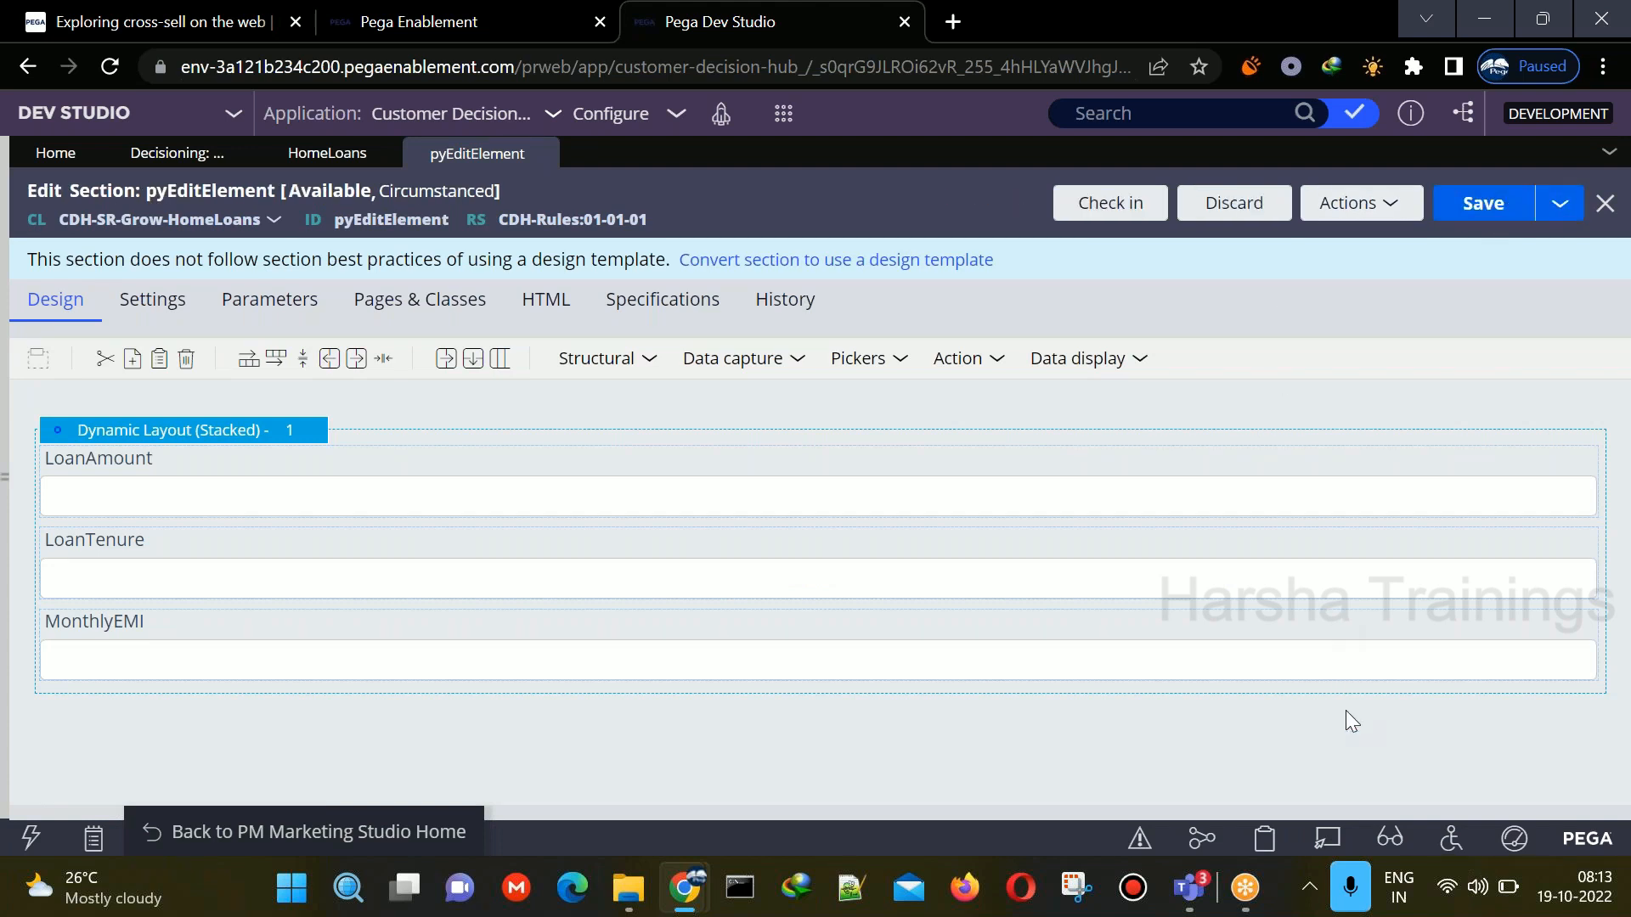
- Add a dropdown above LoanAmount in the stacked layout and set its property to .ApplicableCustomerType
click(762, 379)
click(867, 361)
drag(942, 544, 558, 487)
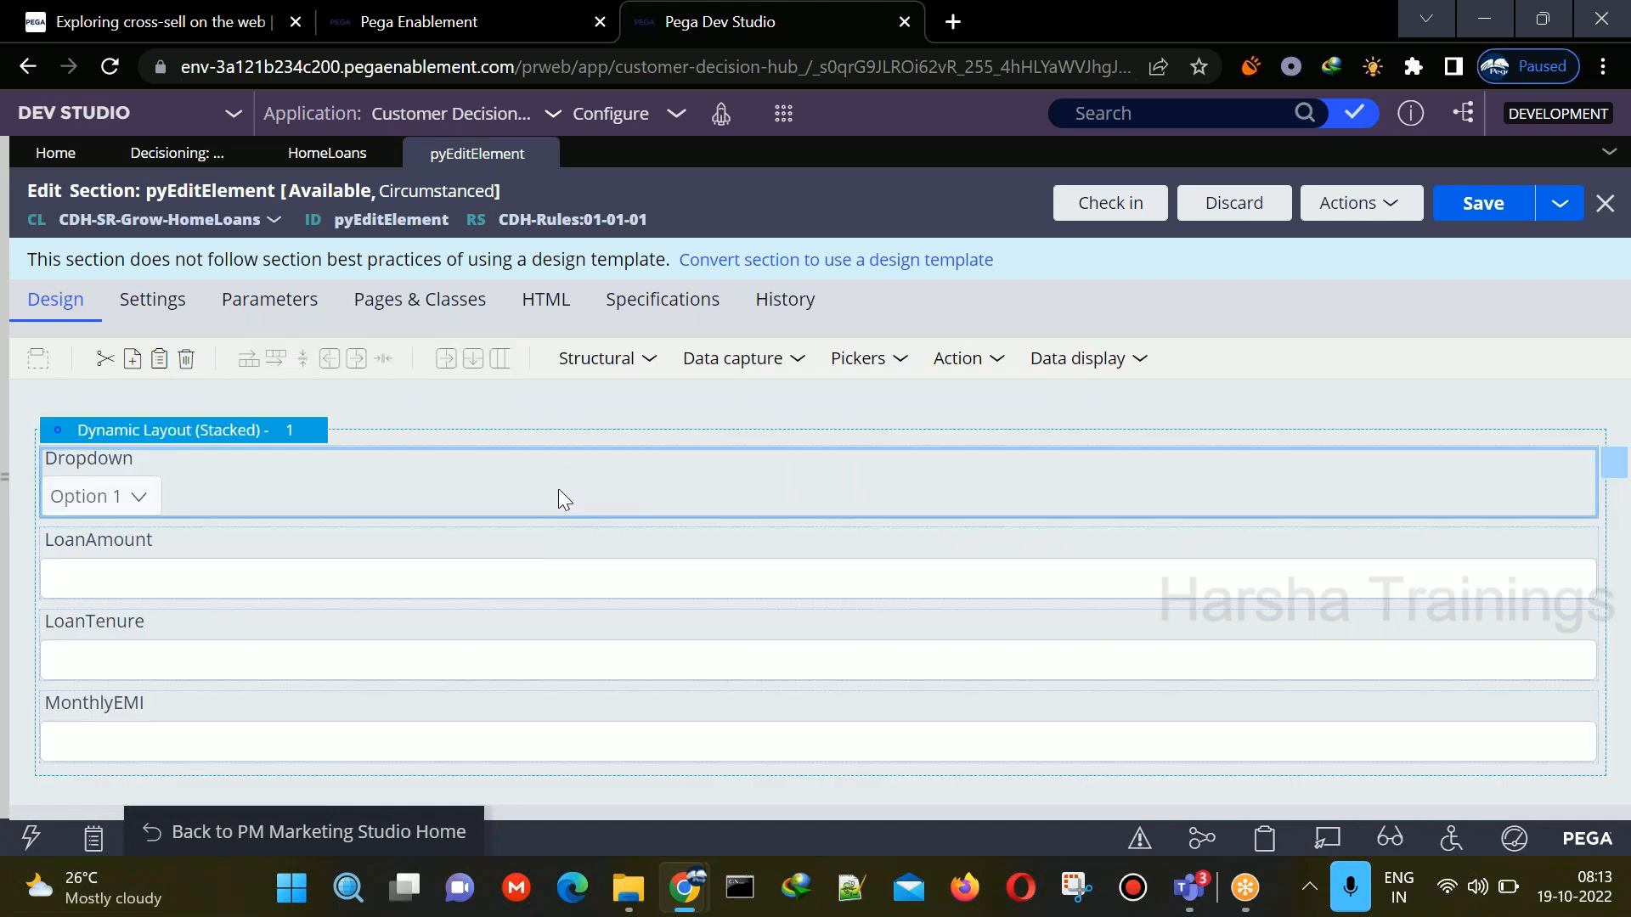
double_click(607, 488)
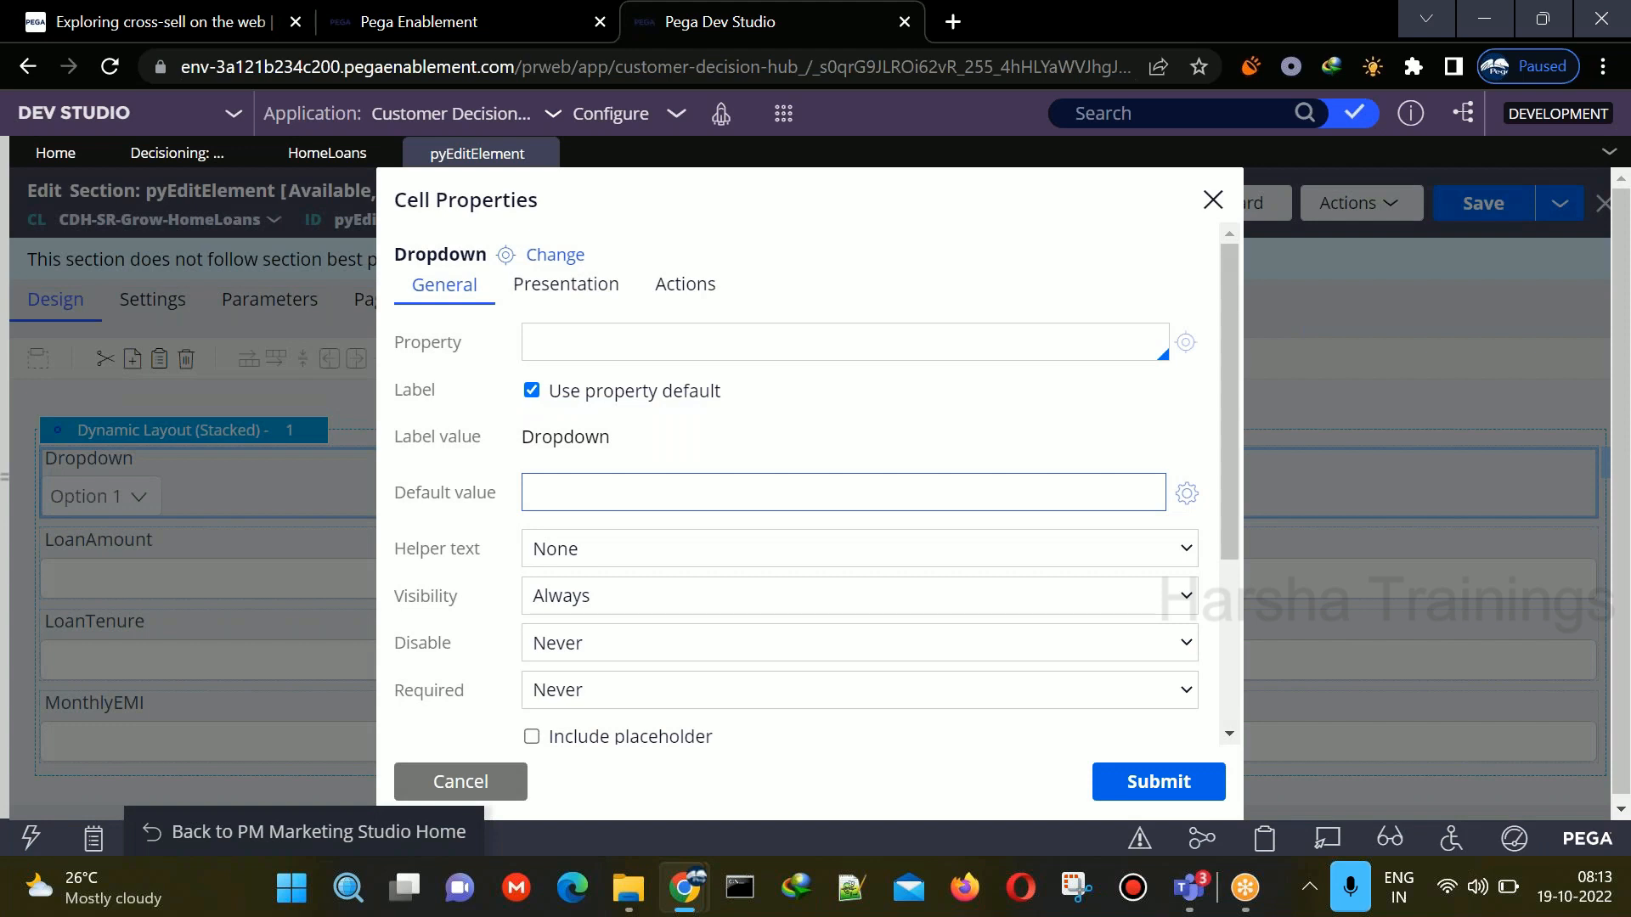
text(.)
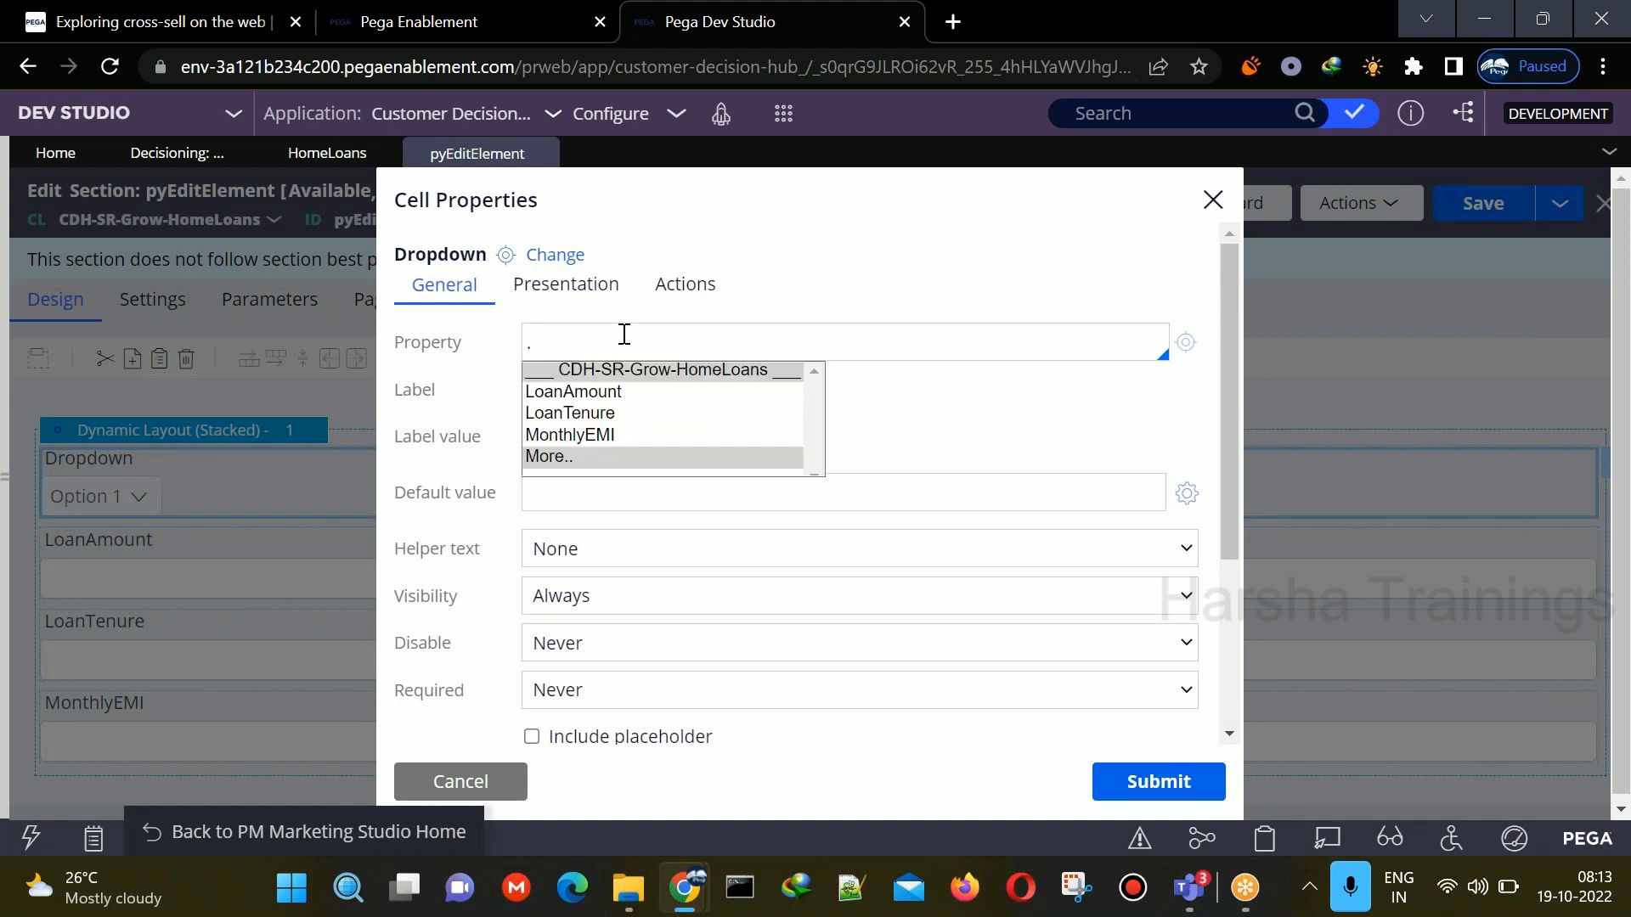
text(Applicablee)
text(ustomerType)
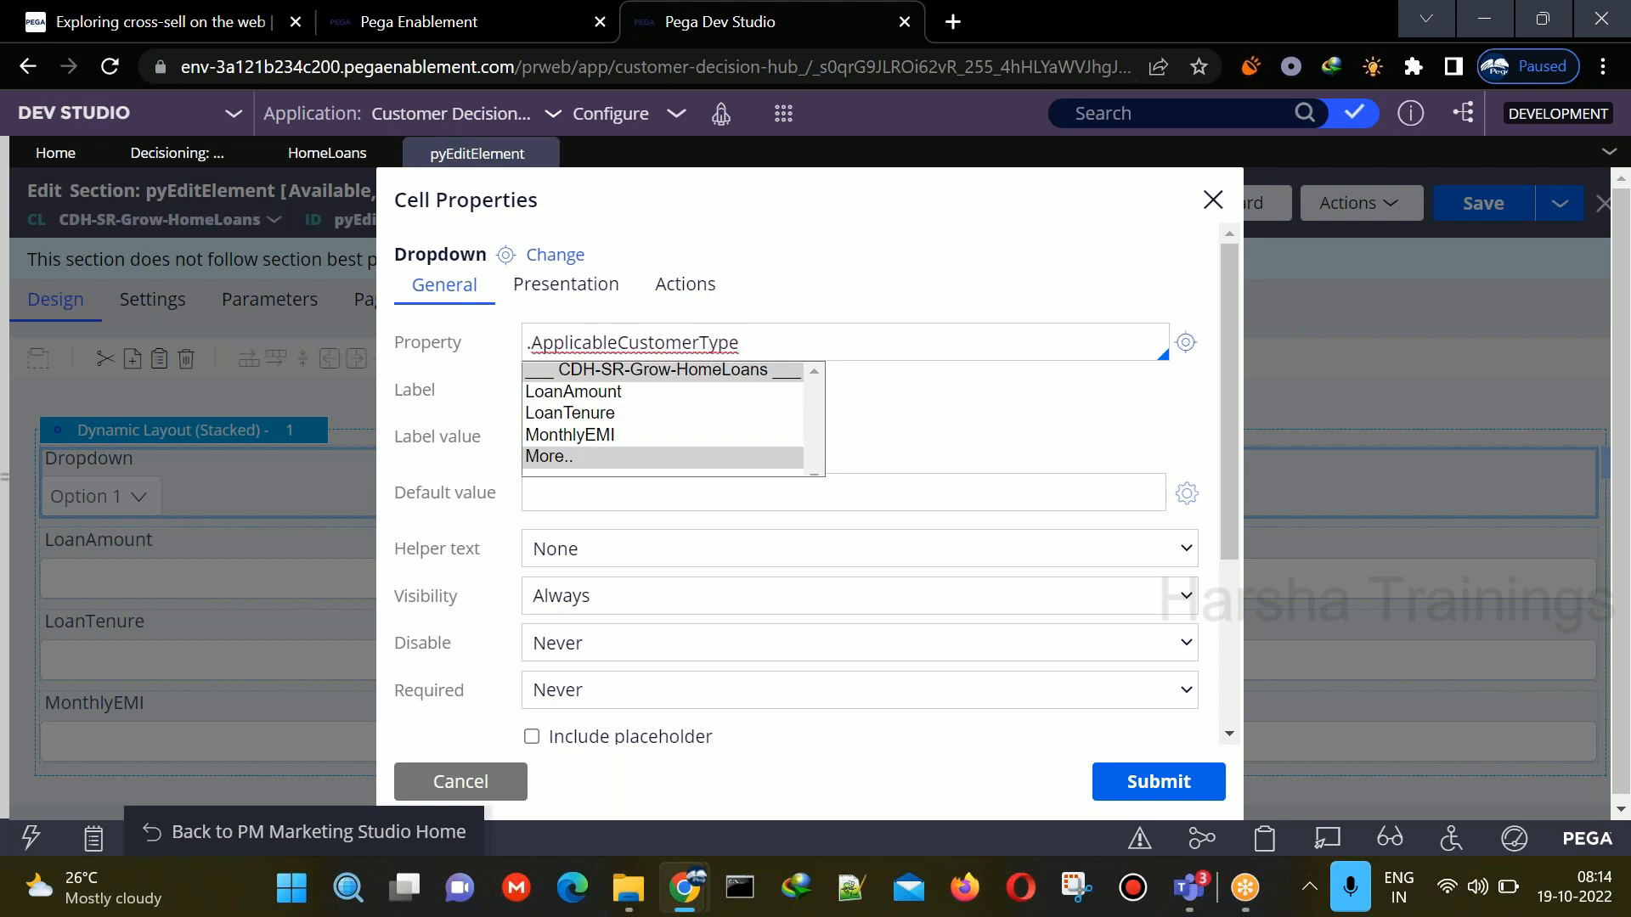
- Create the ApplicableCustomerType property in the CDH-SR-Grow-HomeLoans class and set its table type to Local List
click(1186, 342)
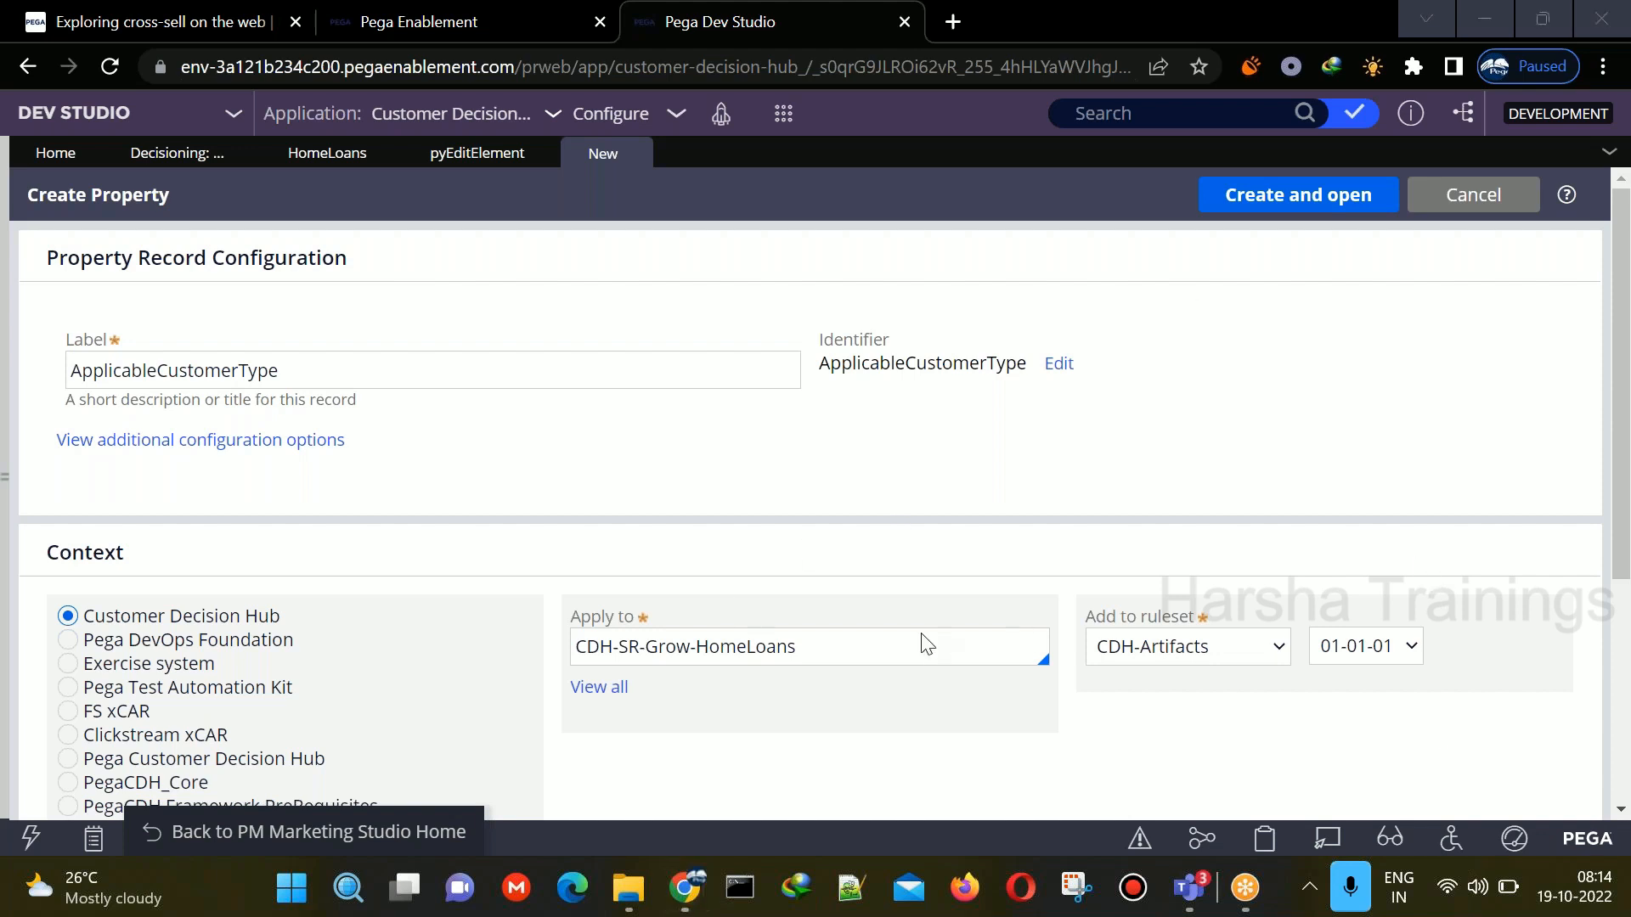
click(1253, 202)
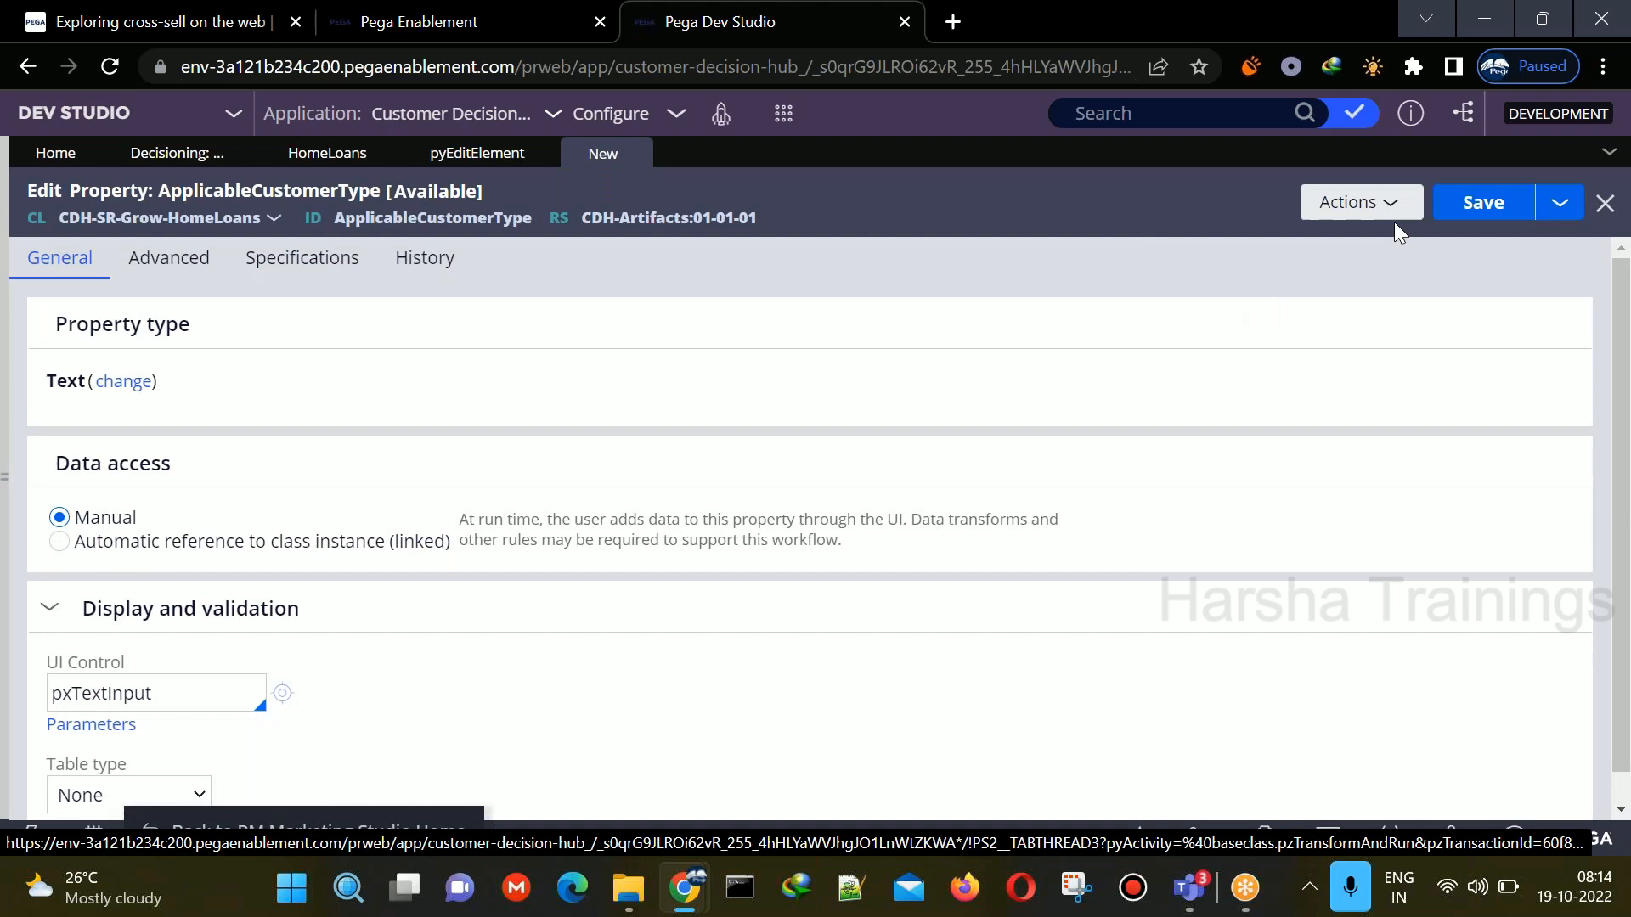
drag(1623, 392, 1489, 703)
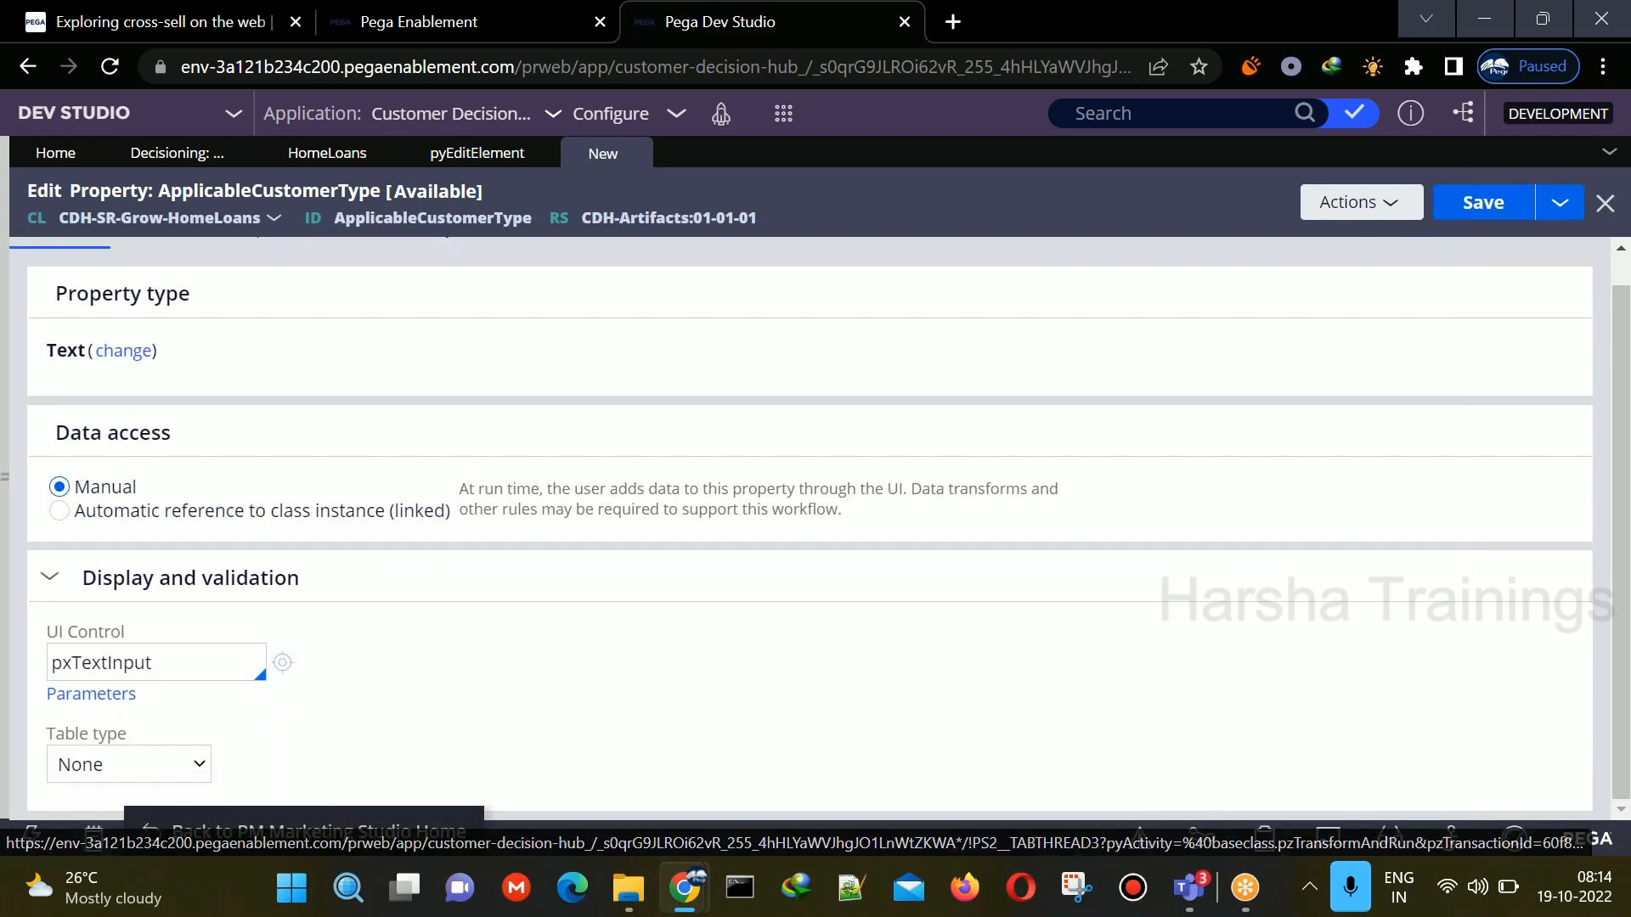
click(89, 777)
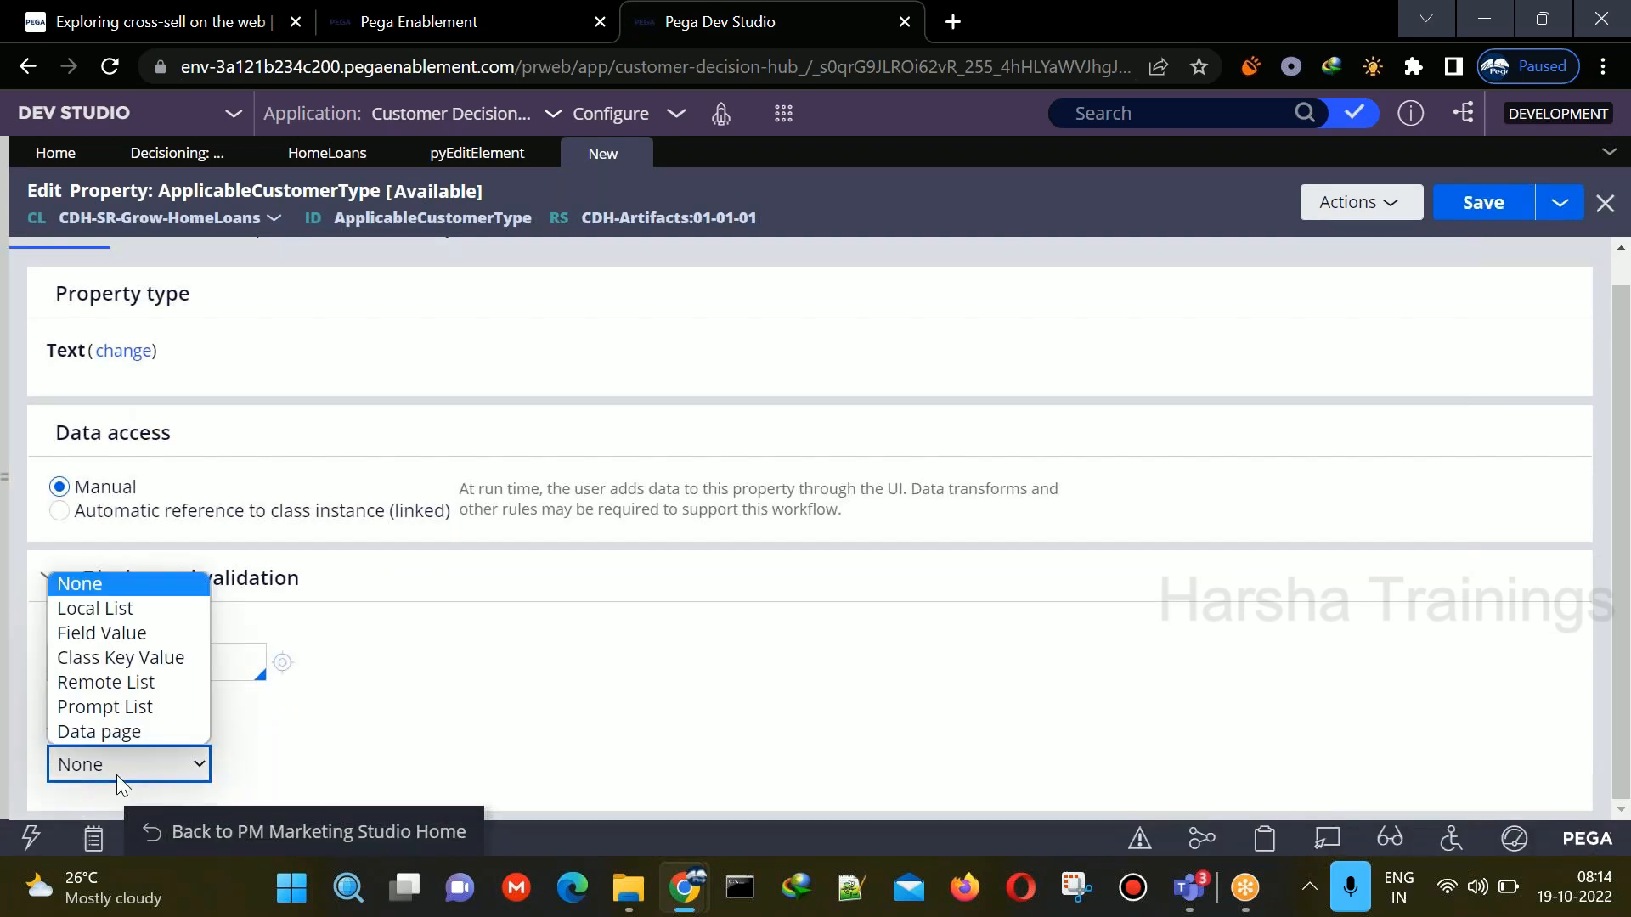
click(94, 608)
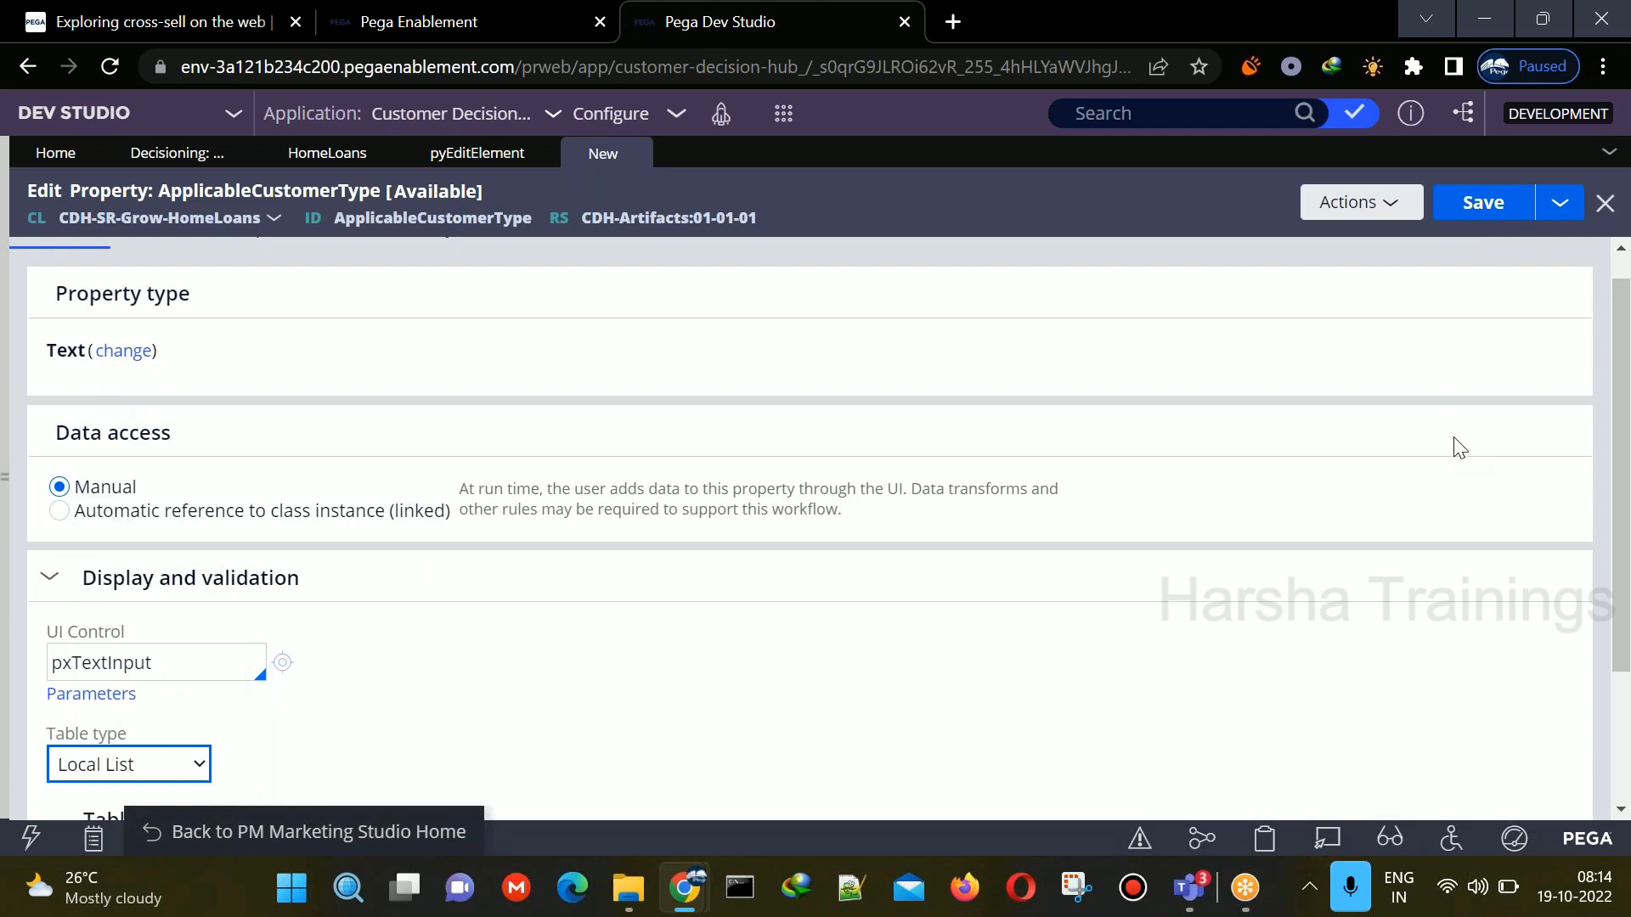
- Enter Basic, Premium and Gold as the local list's table values and save the ApplicableCustomerType property
scroll(999, 466, down, 2)
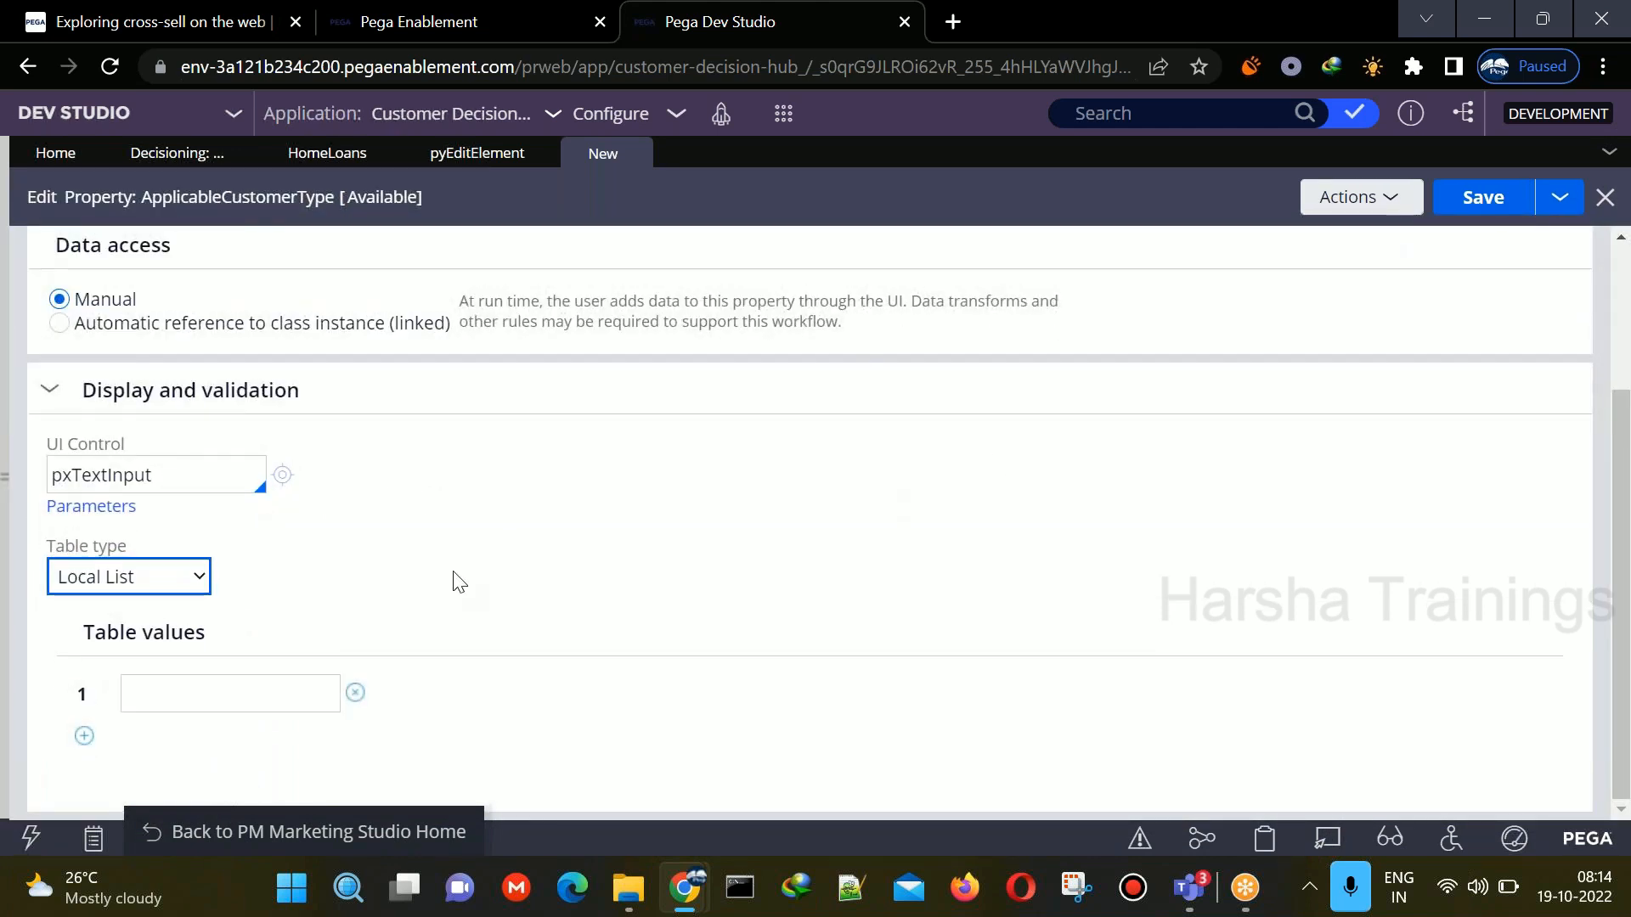
click(271, 702)
text(Basic)
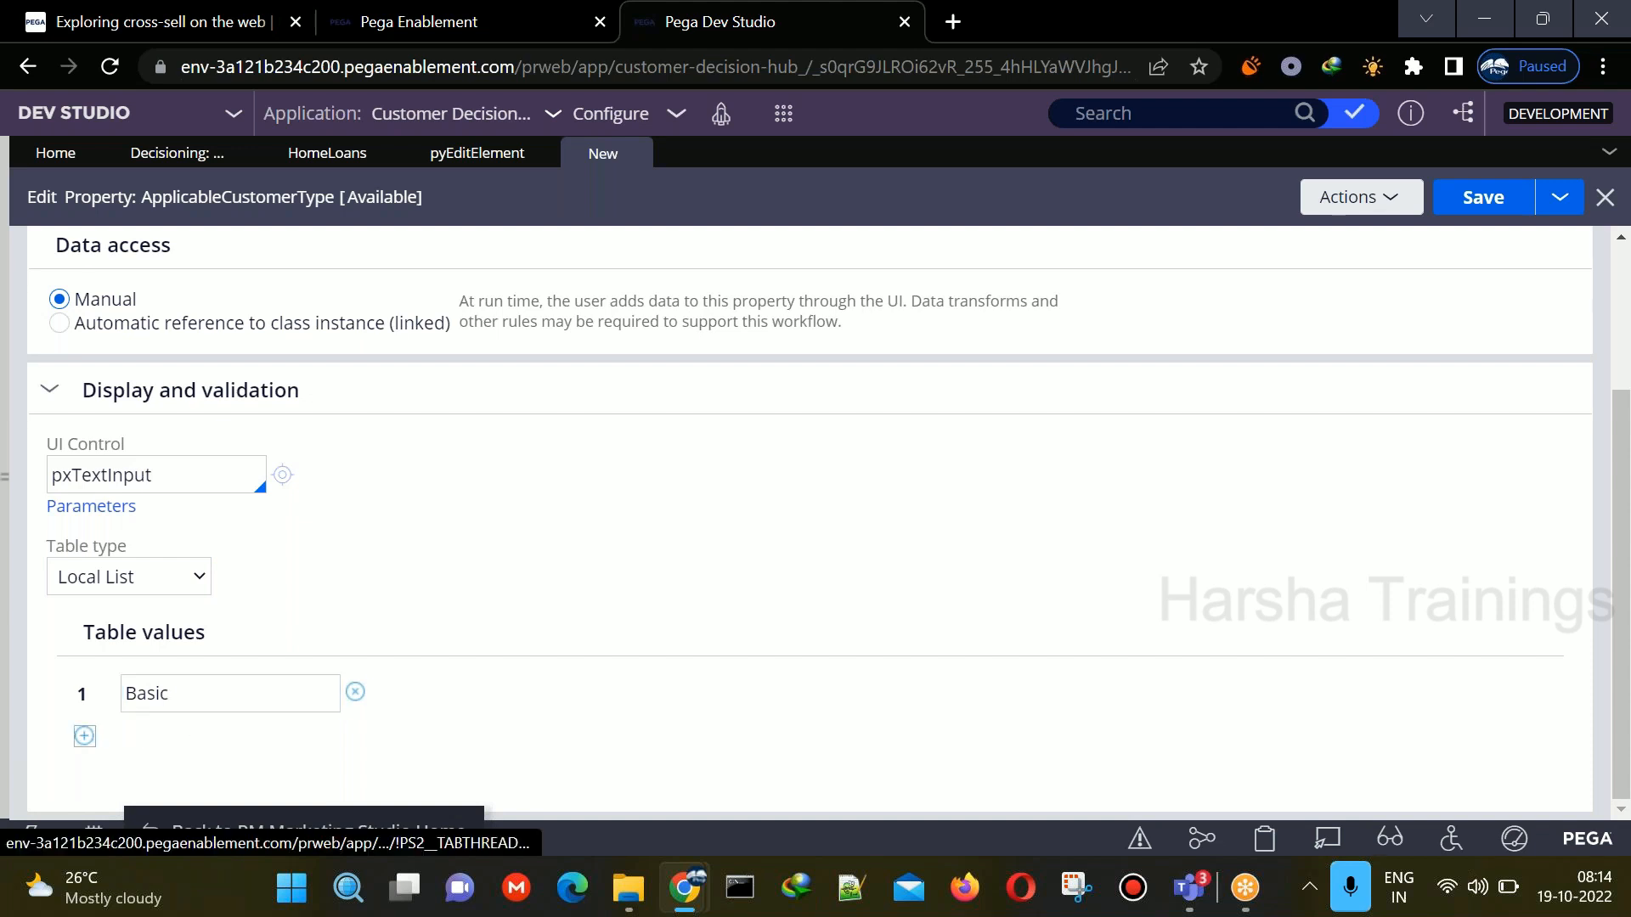
click(152, 730)
text(Premiu,m)
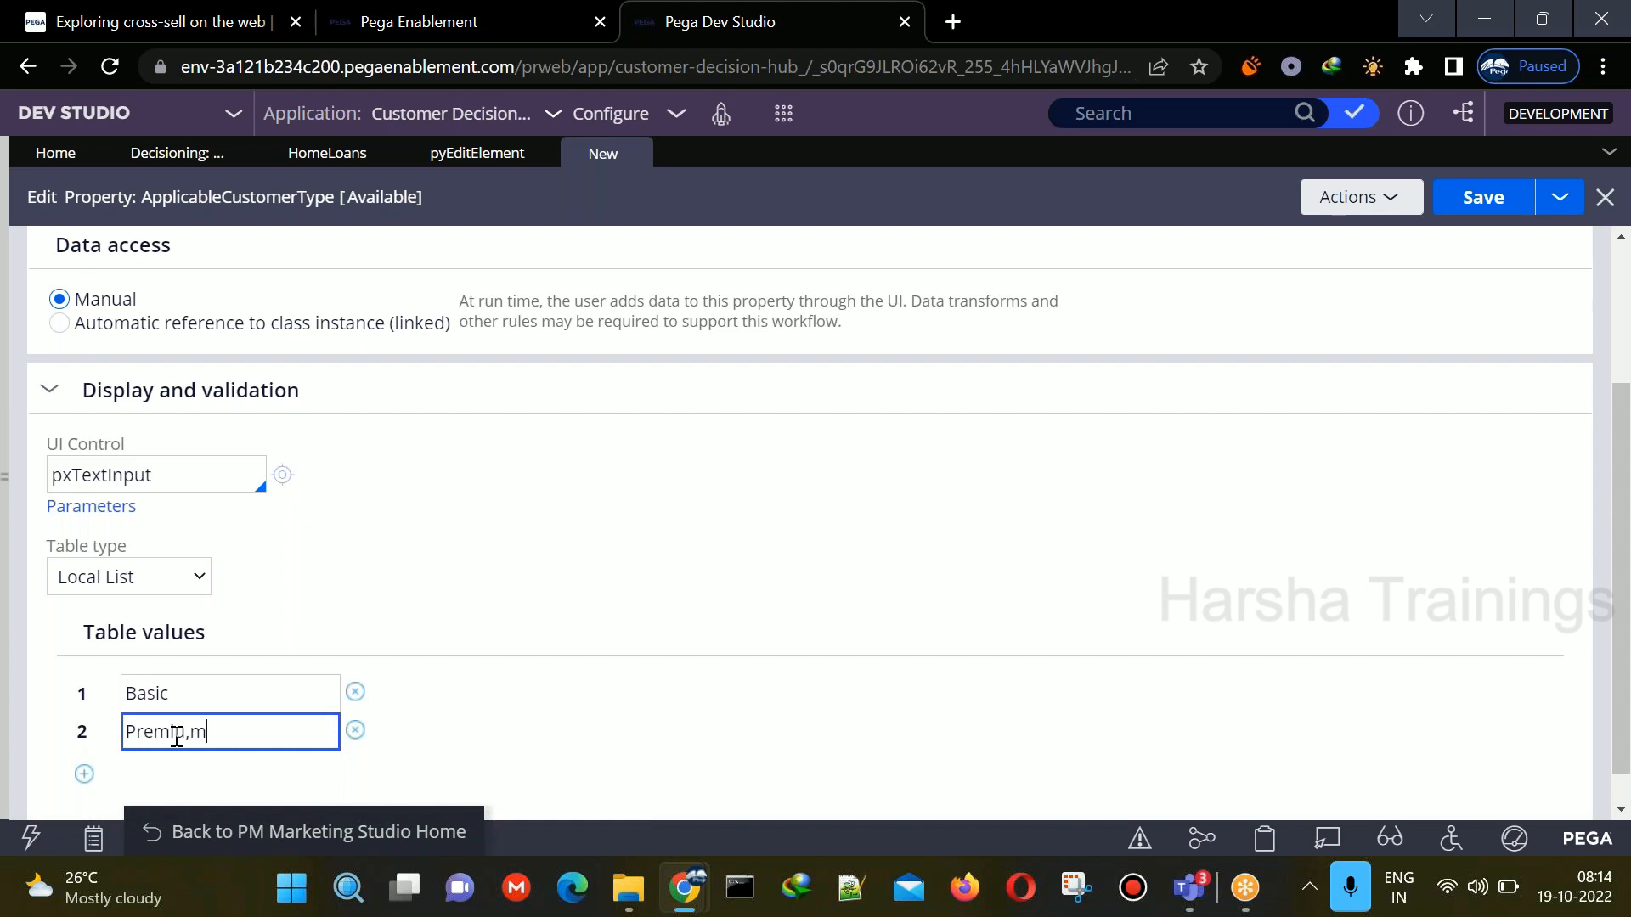
key(BackSpace)
key(BackSpace)
text(mium)
click(84, 773)
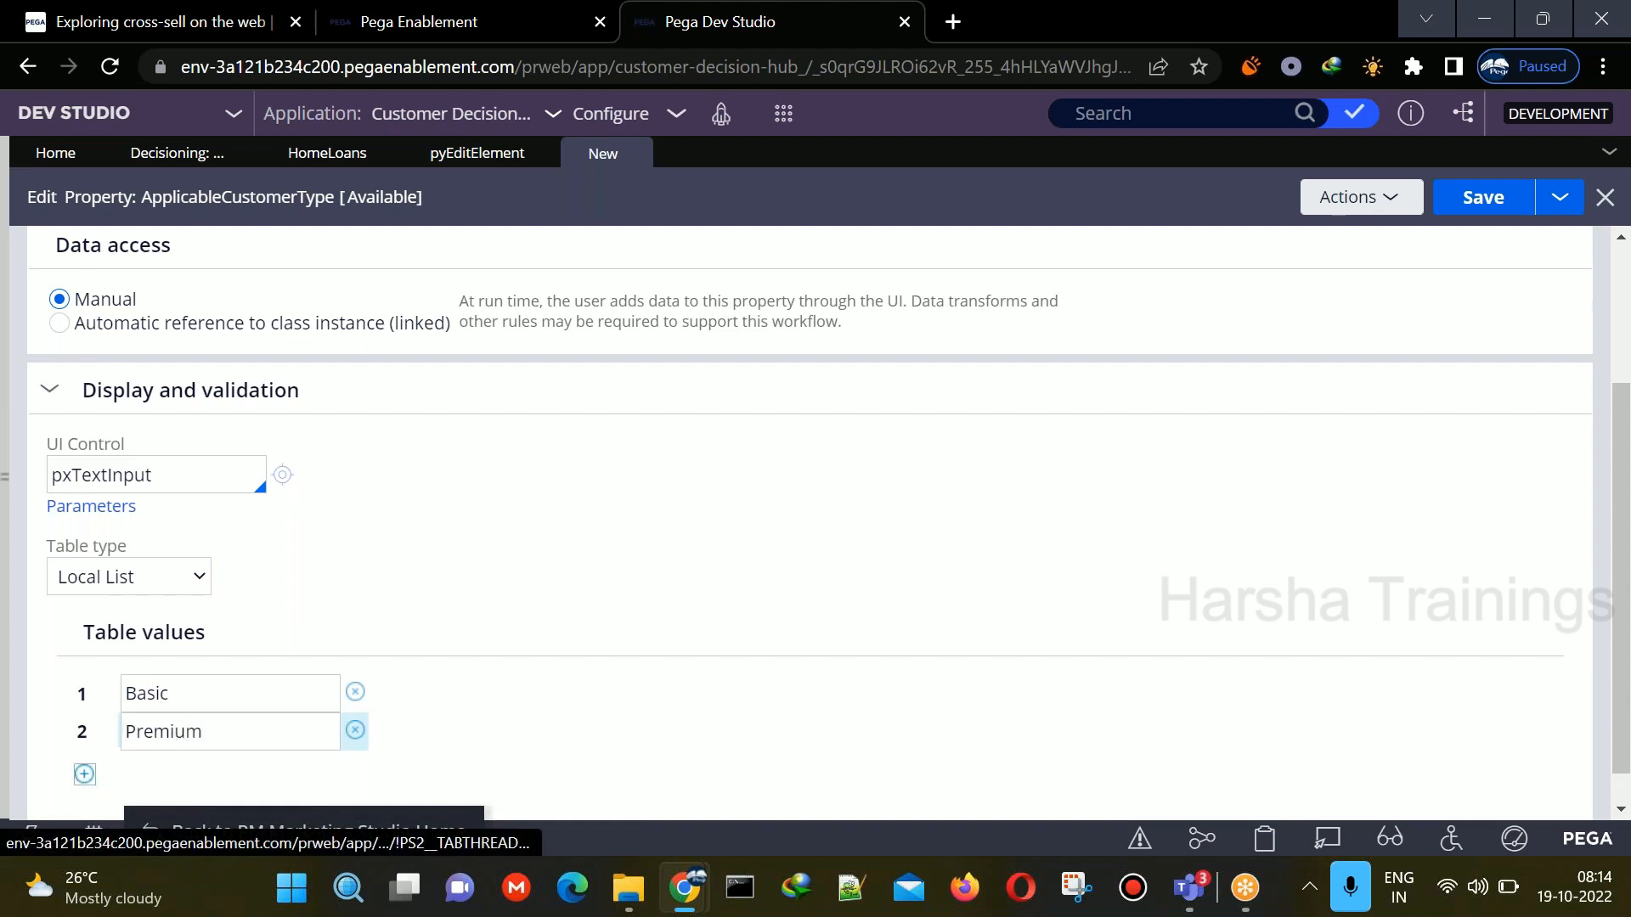
text(Gold)
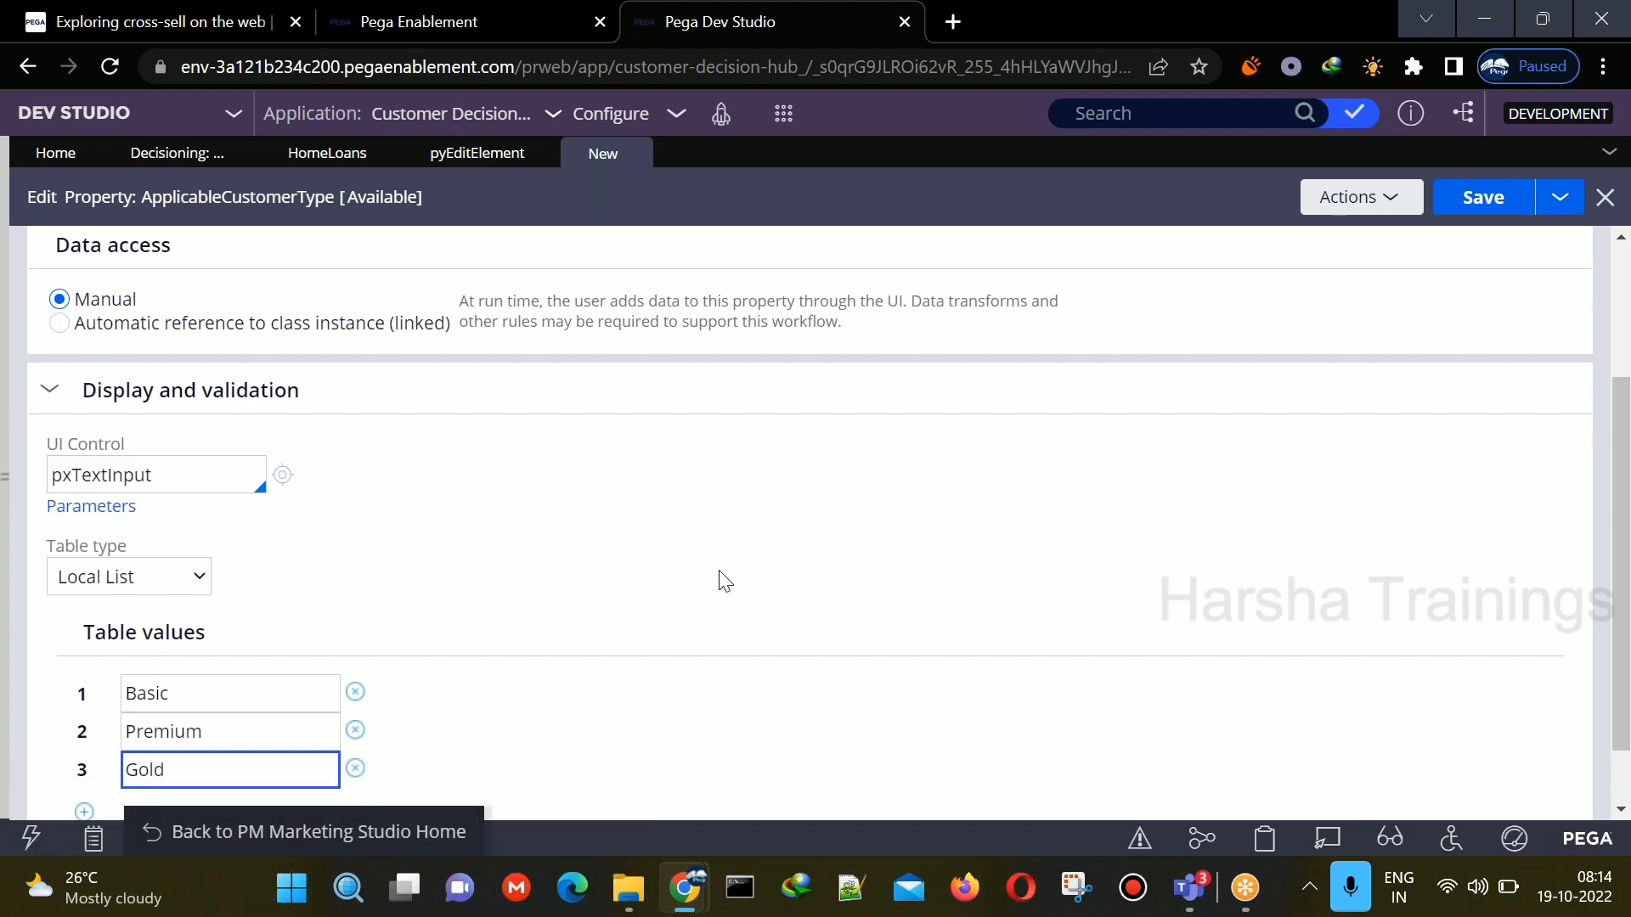
click(1478, 195)
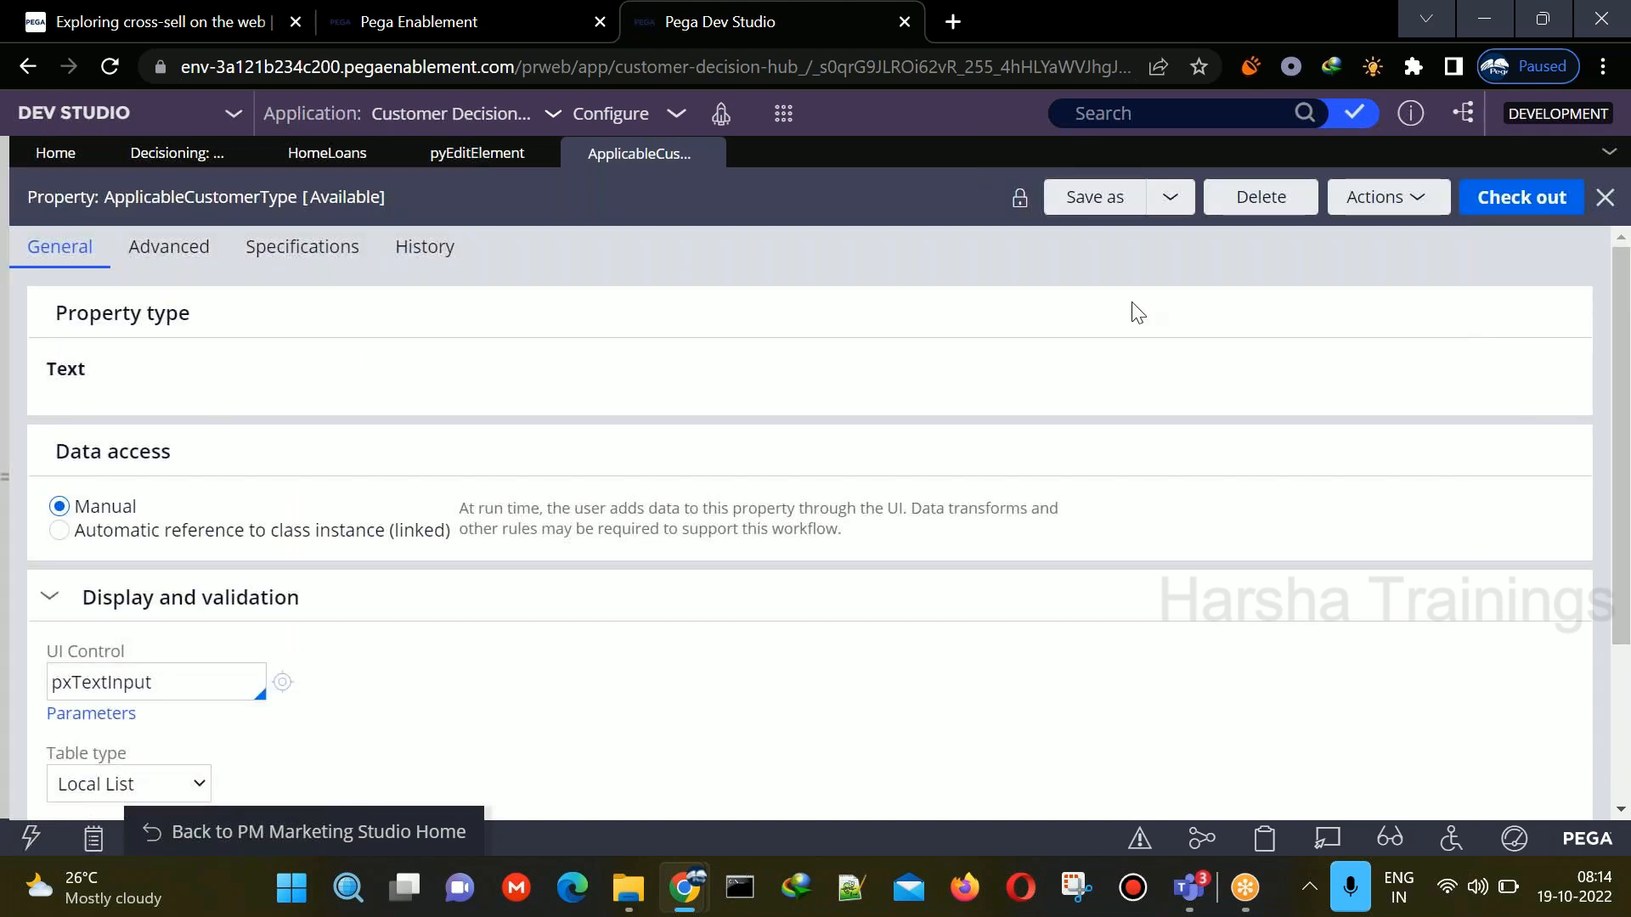
scroll(1627, 372, down, 3)
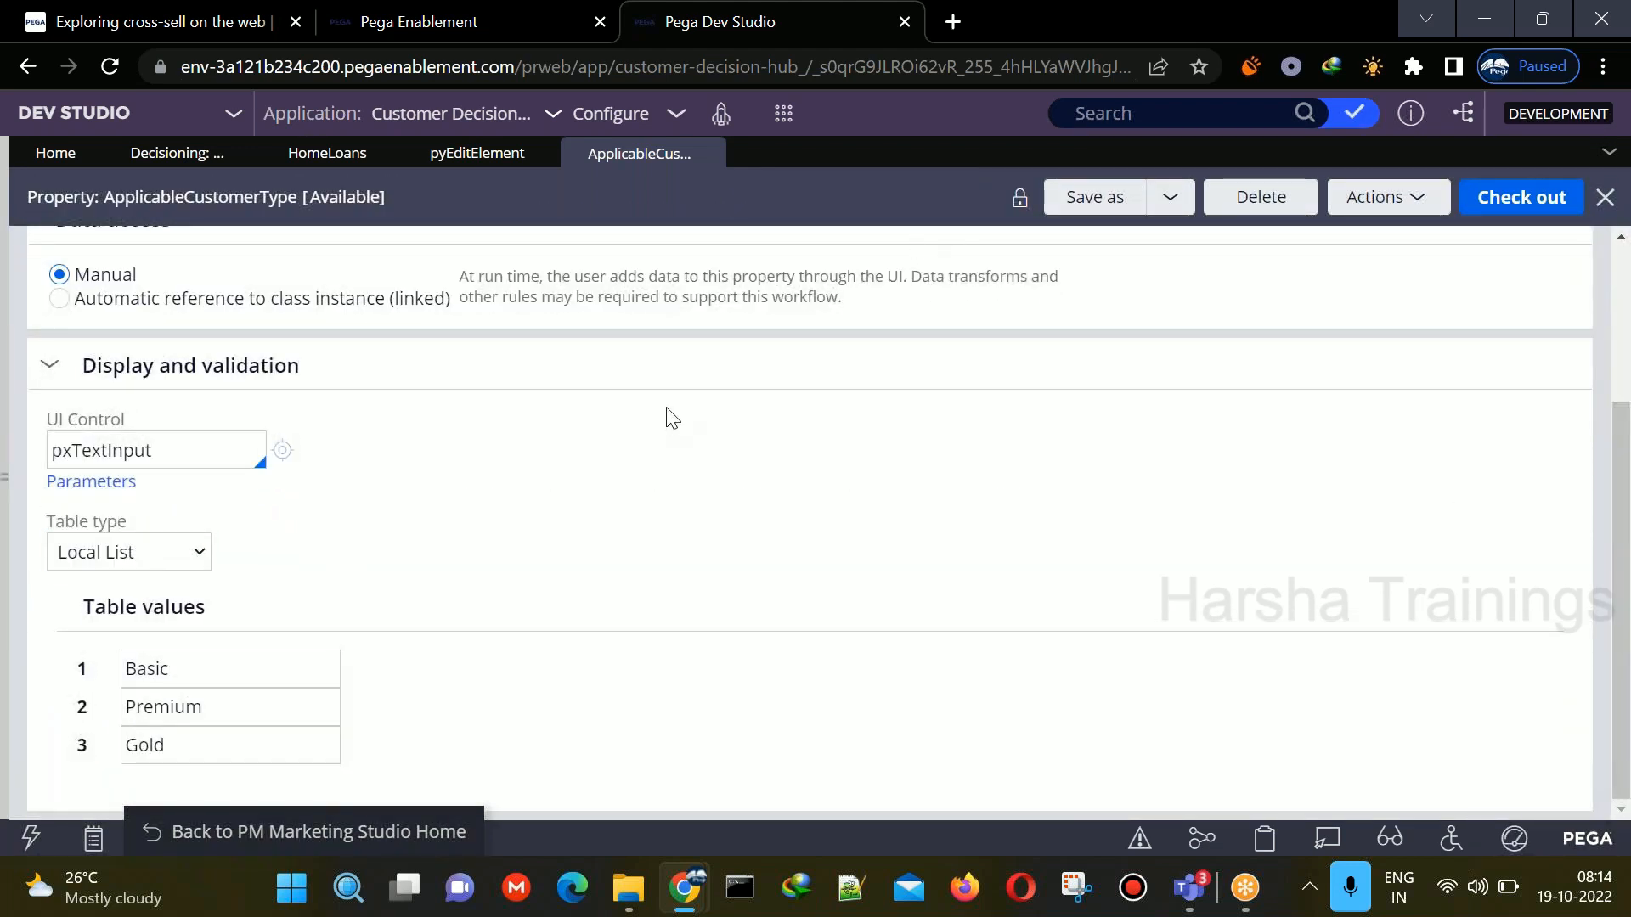
- Close the property record and replace the dropdown's default label with "Applicable Customer Type"
click(708, 154)
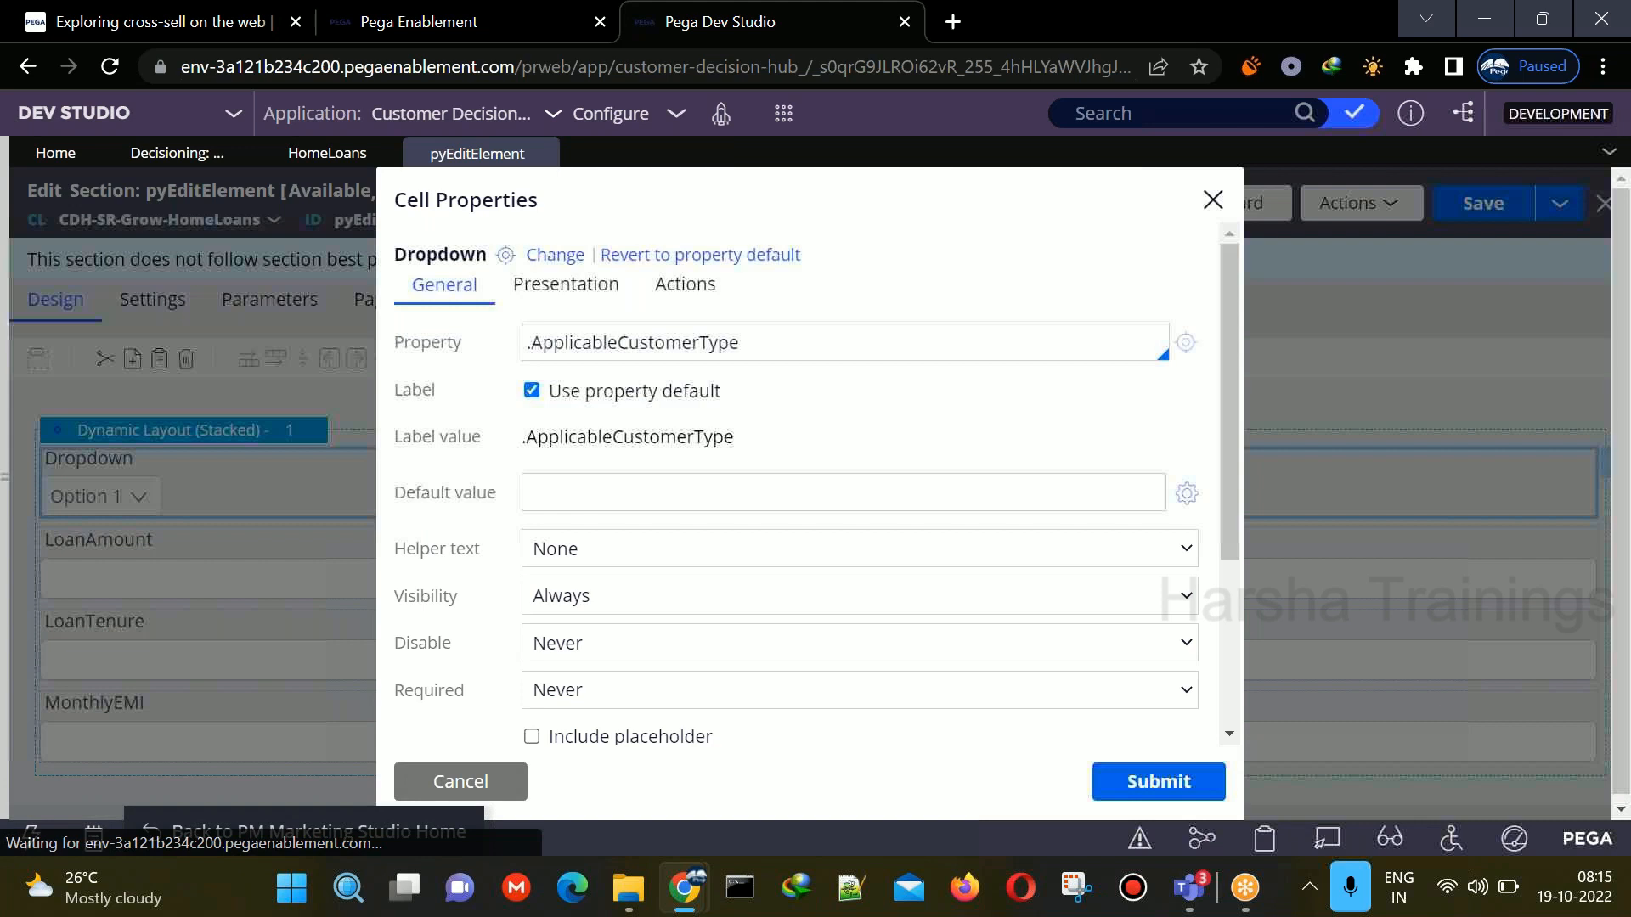
click(654, 393)
double_click(633, 441)
text(Applica)
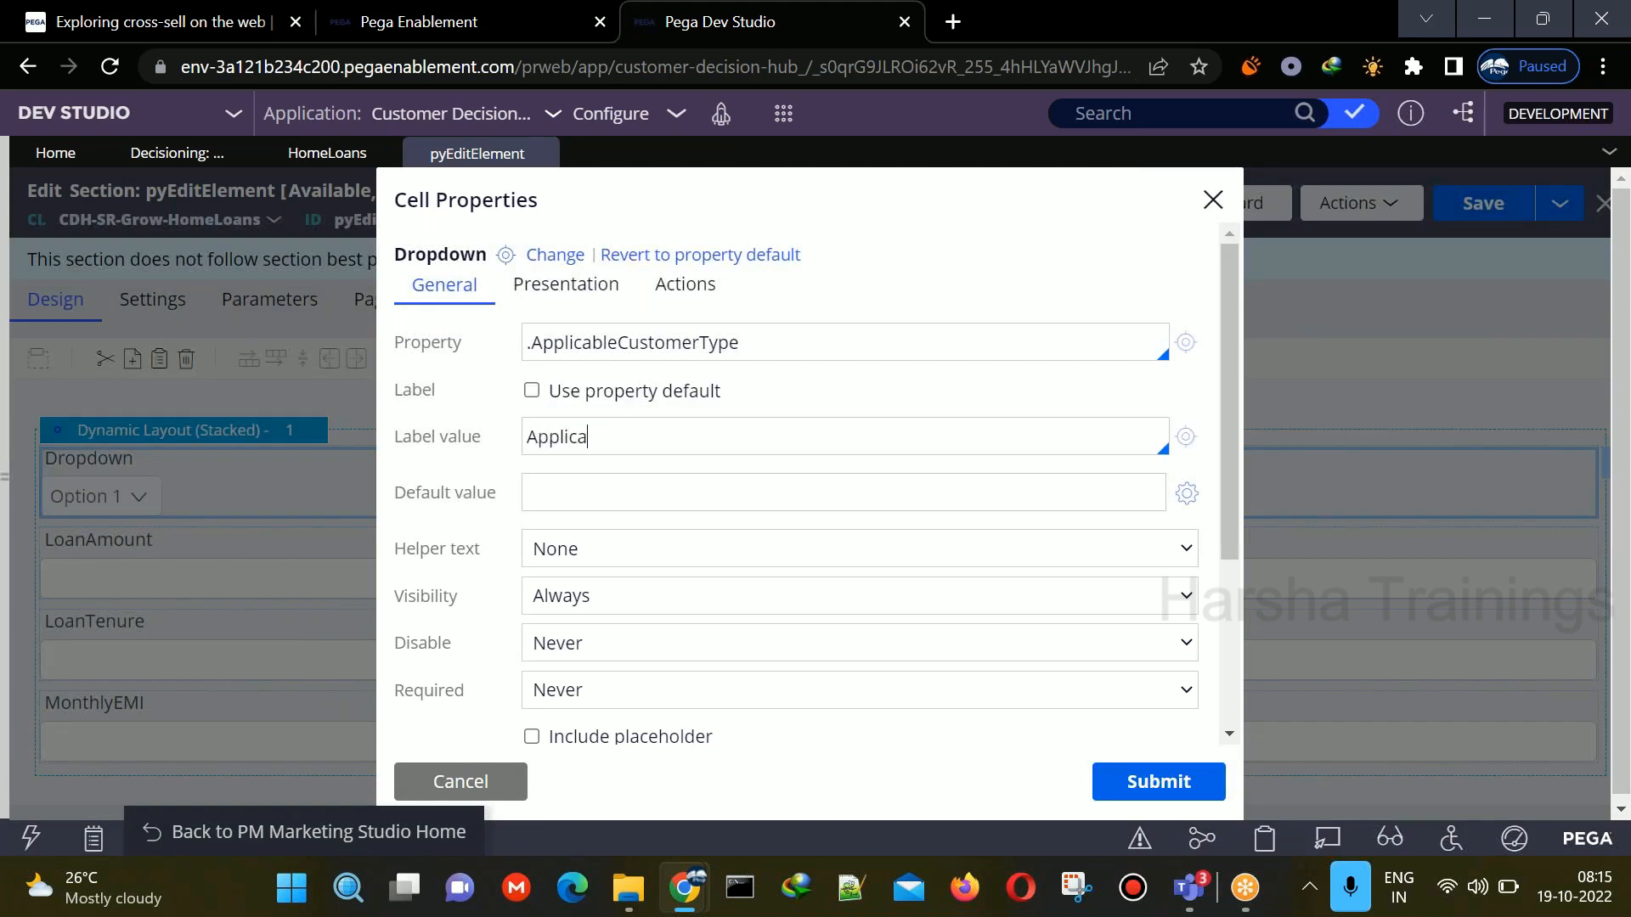
text(ble Customer Type)
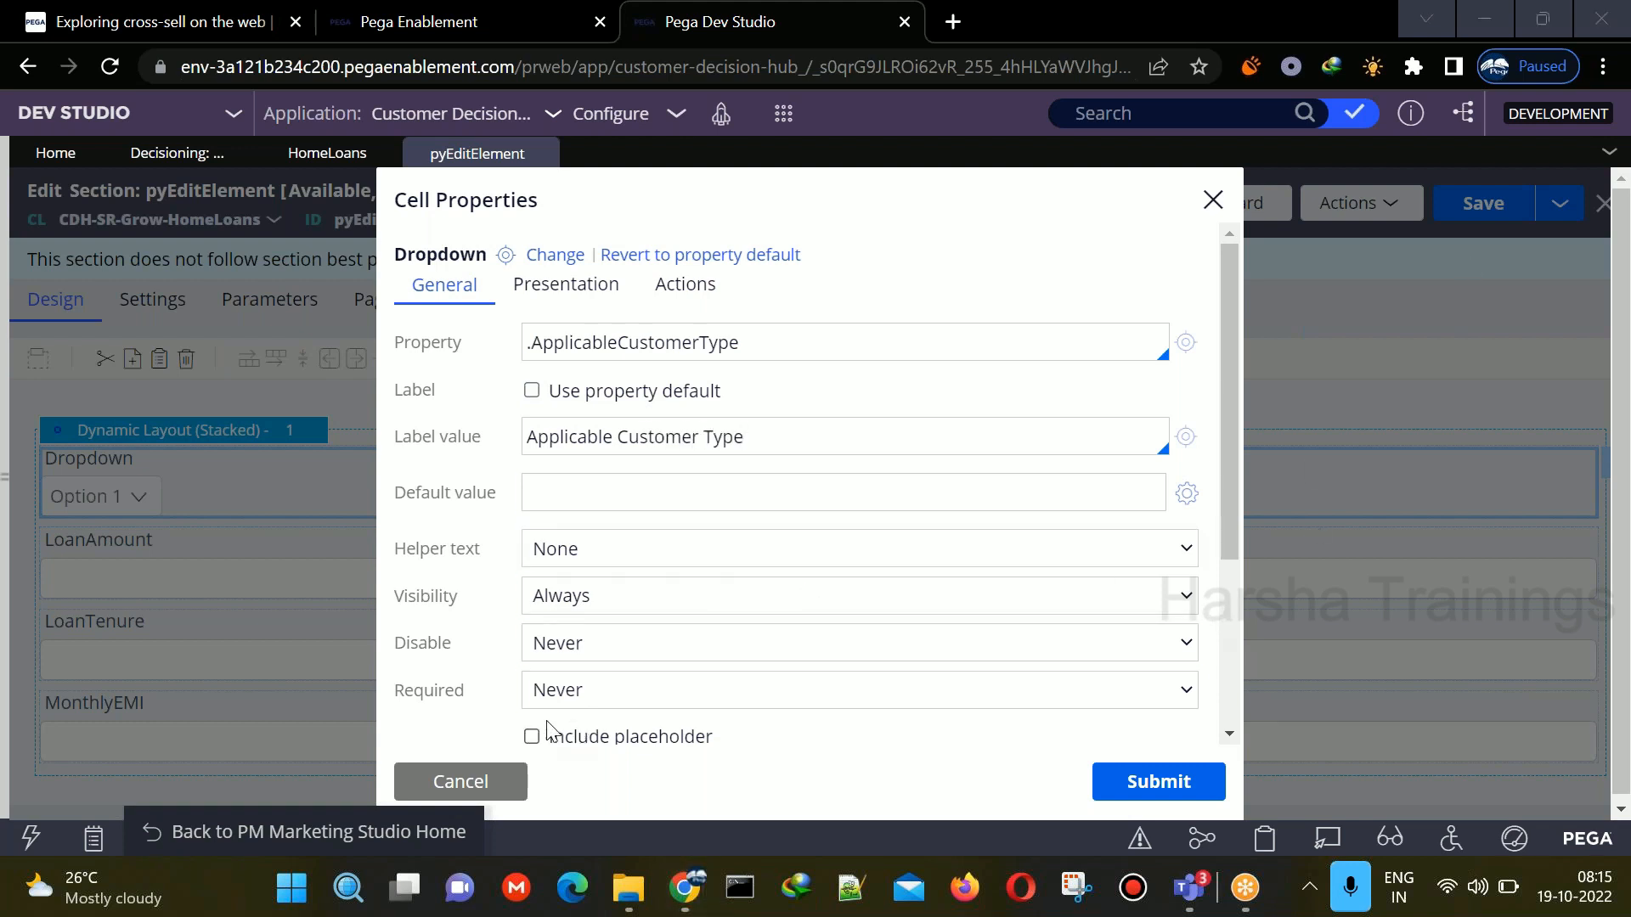
- Include the placeholder "--SELECT--" on the Applicable Customer Type dropdown and save the pyEditElement section
click(531, 736)
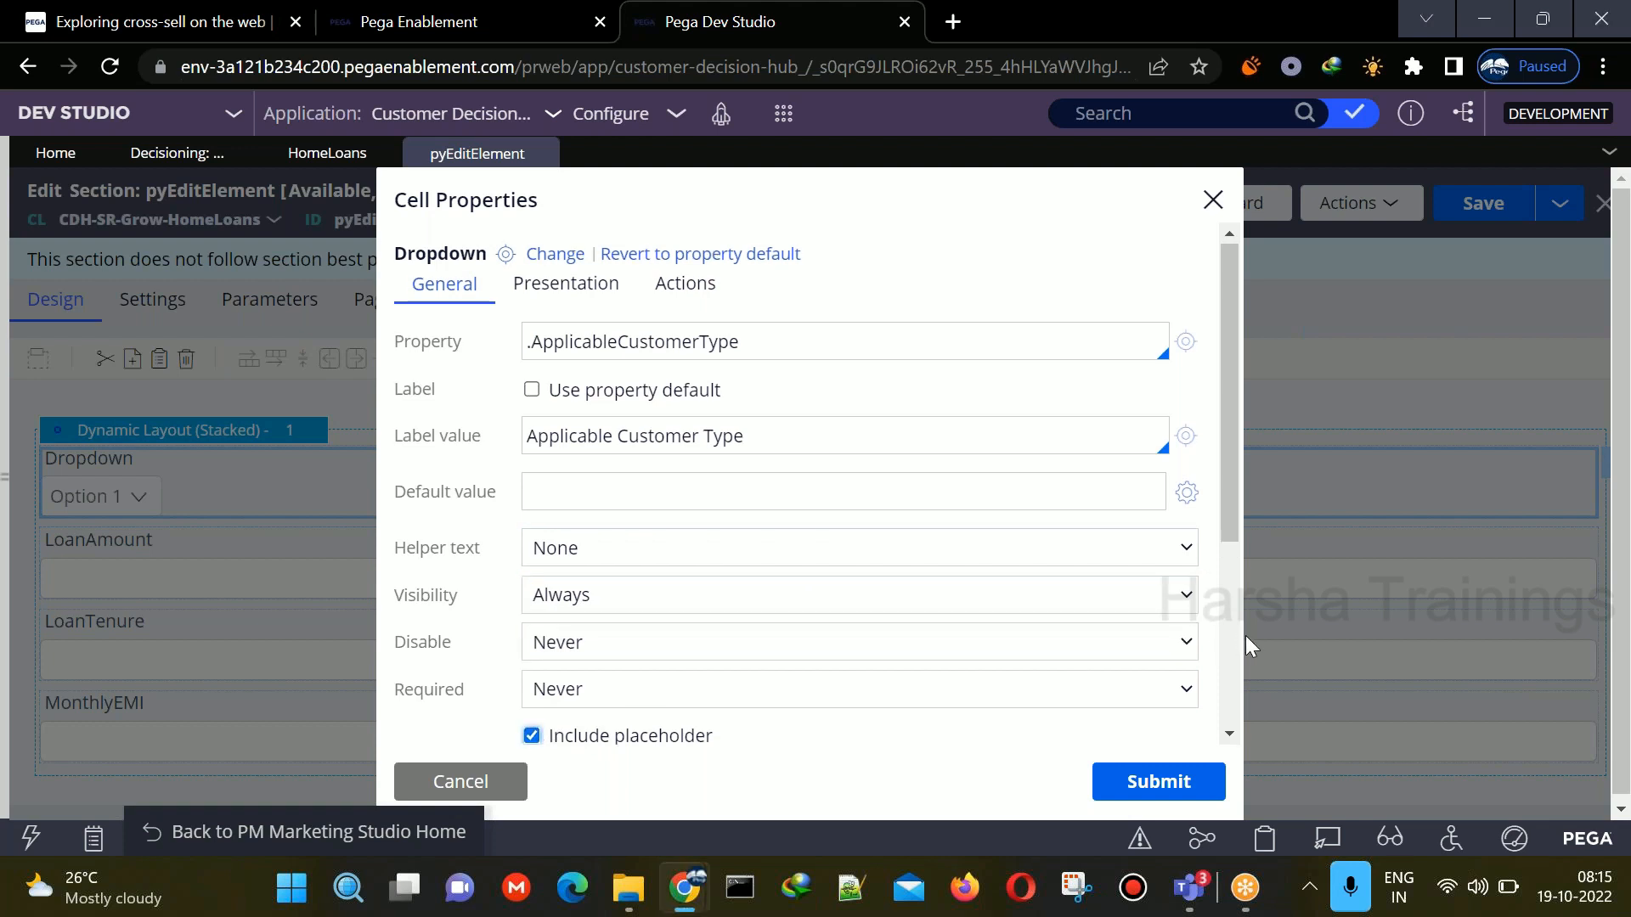
scroll(1231, 647, down, 4)
click(724, 458)
text(--SELECT--)
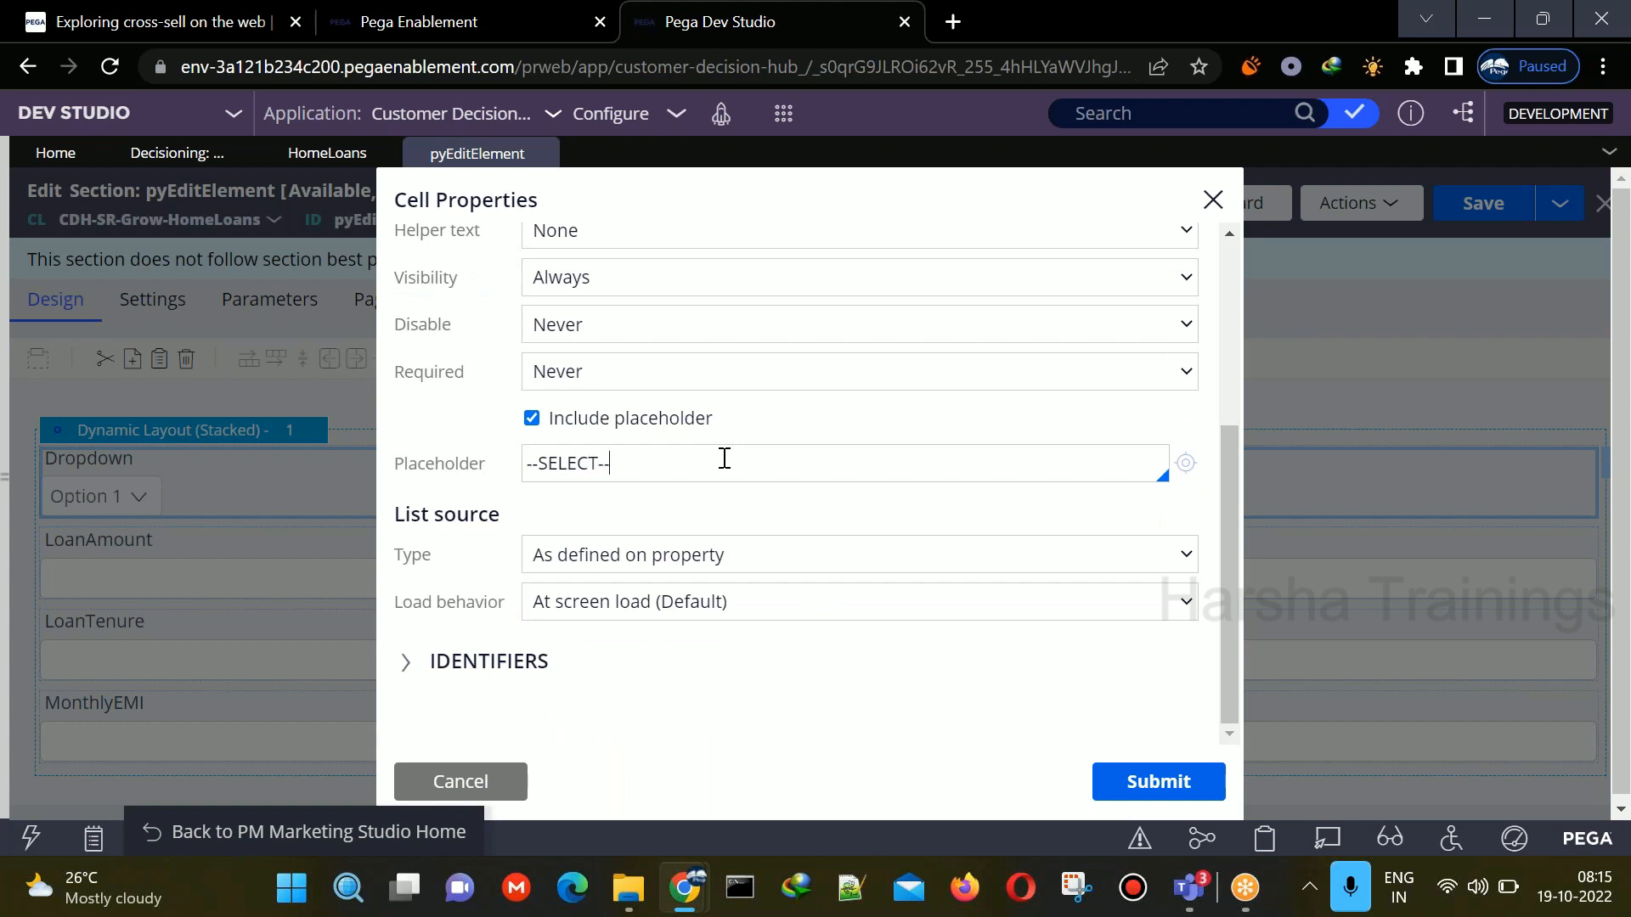
click(1134, 782)
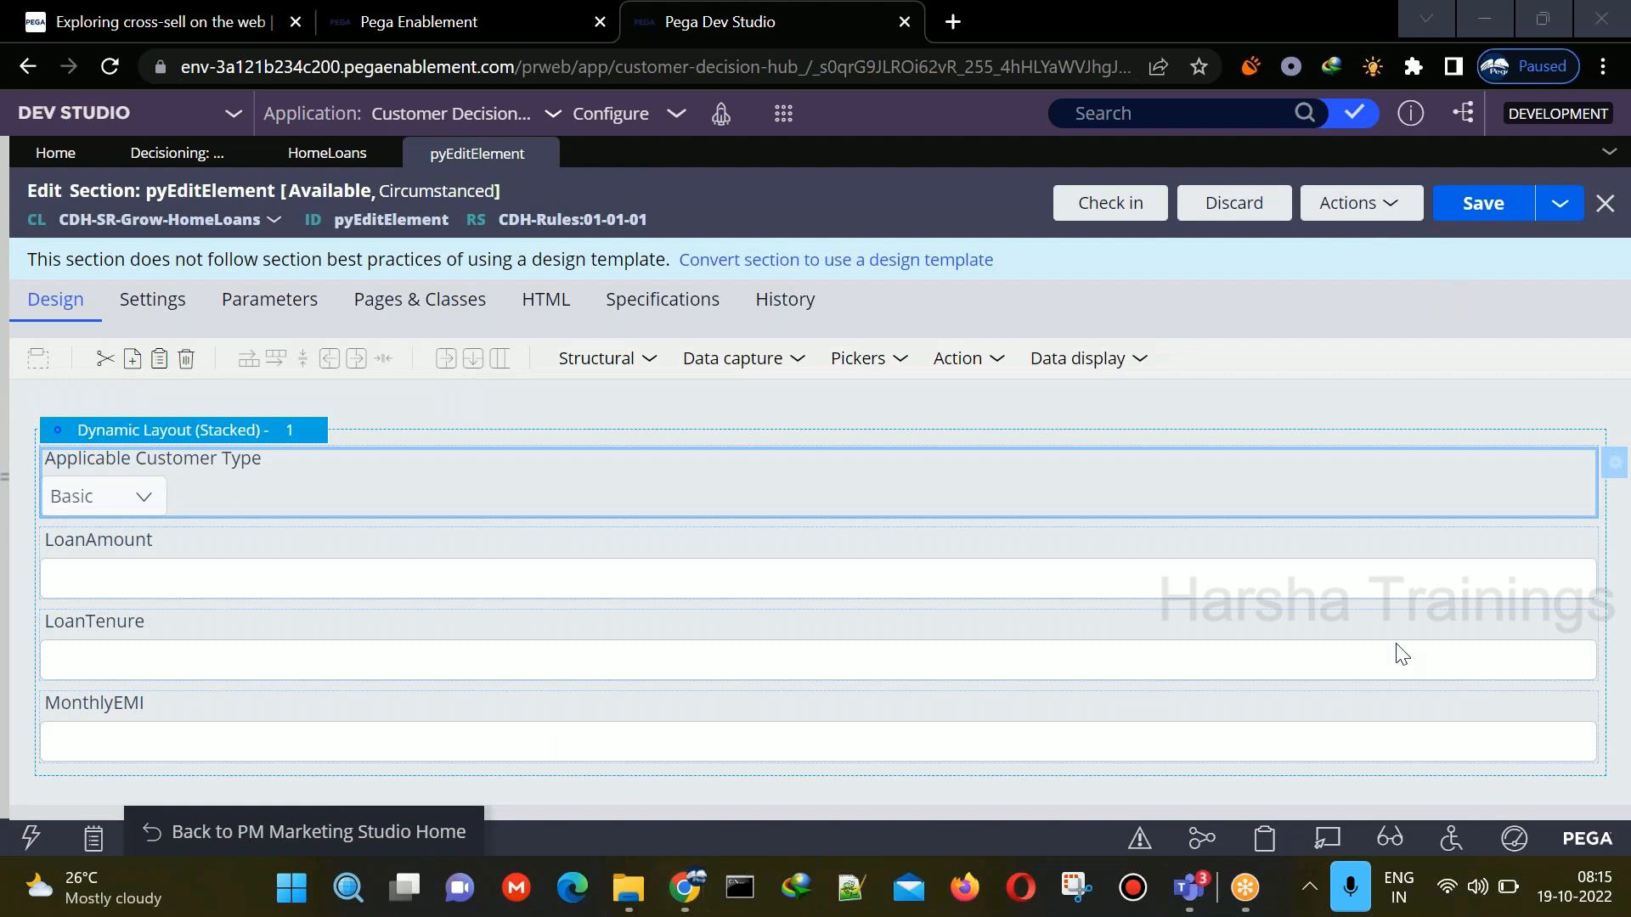
click(1472, 202)
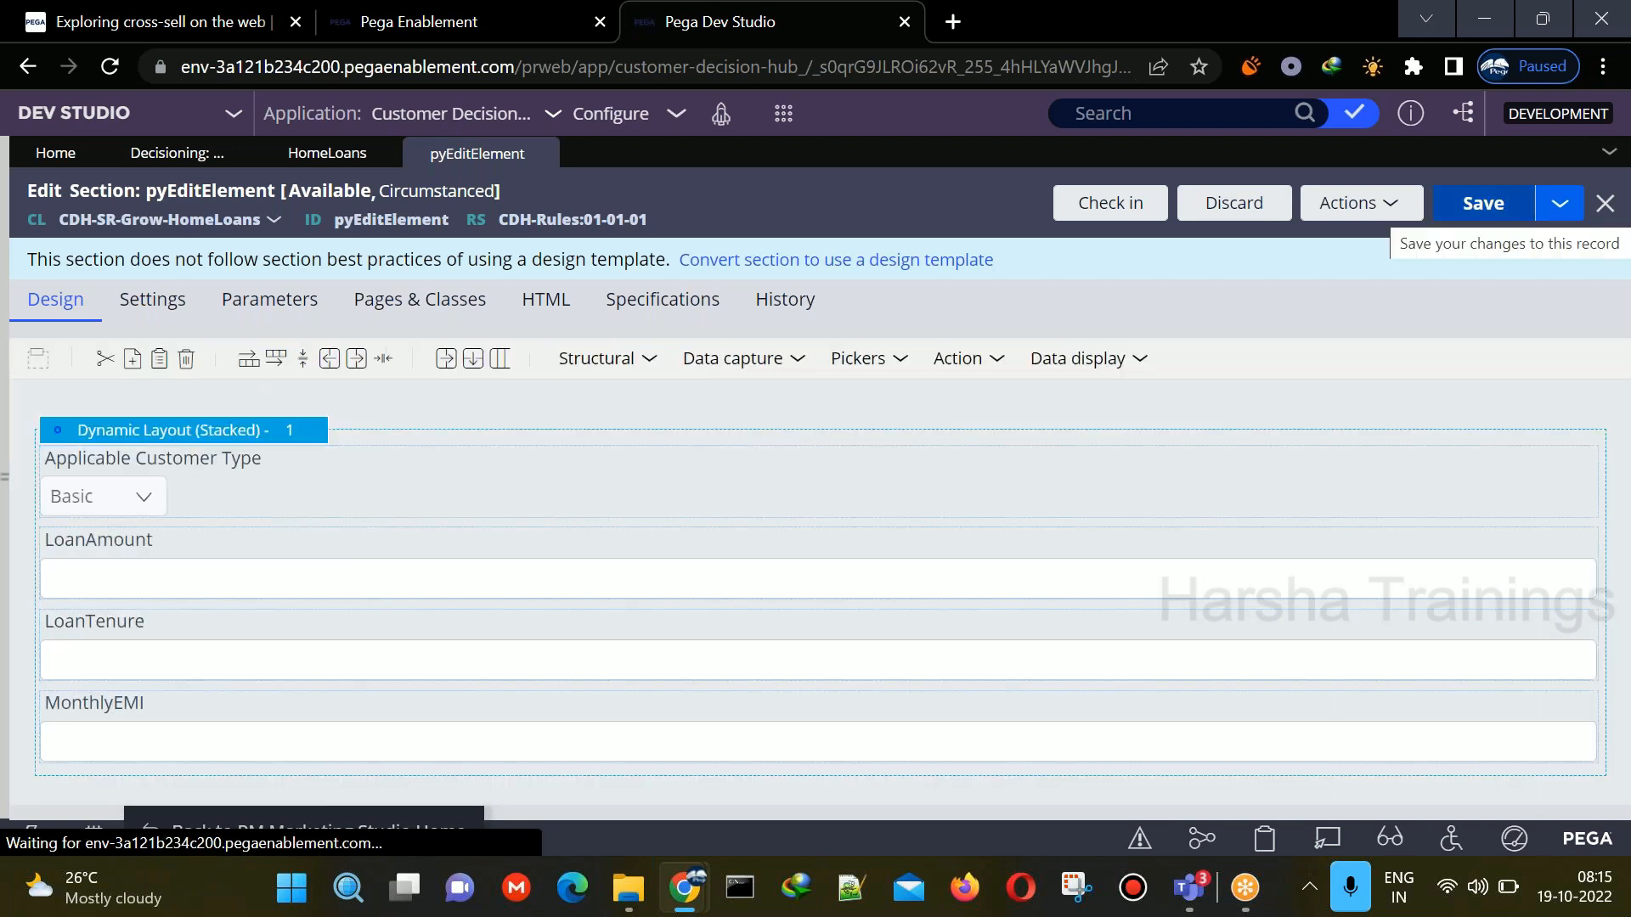
- Add a checkbox between Applicable Customer Type and LoanAmount and set its property to .ApplicableOccupation
click(767, 359)
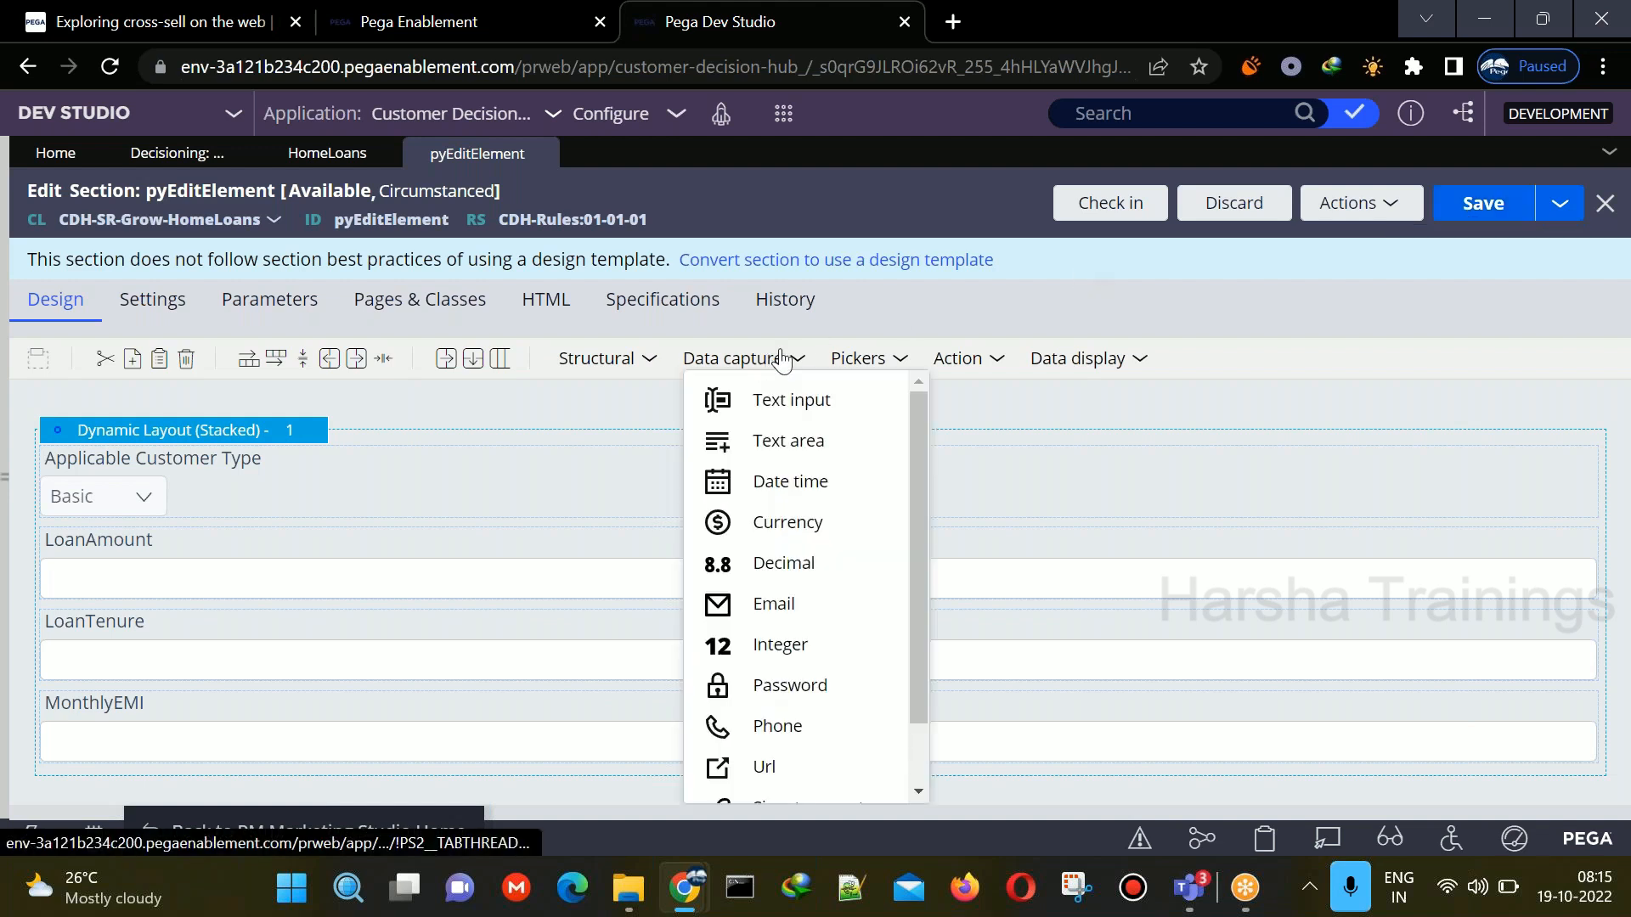
click(844, 365)
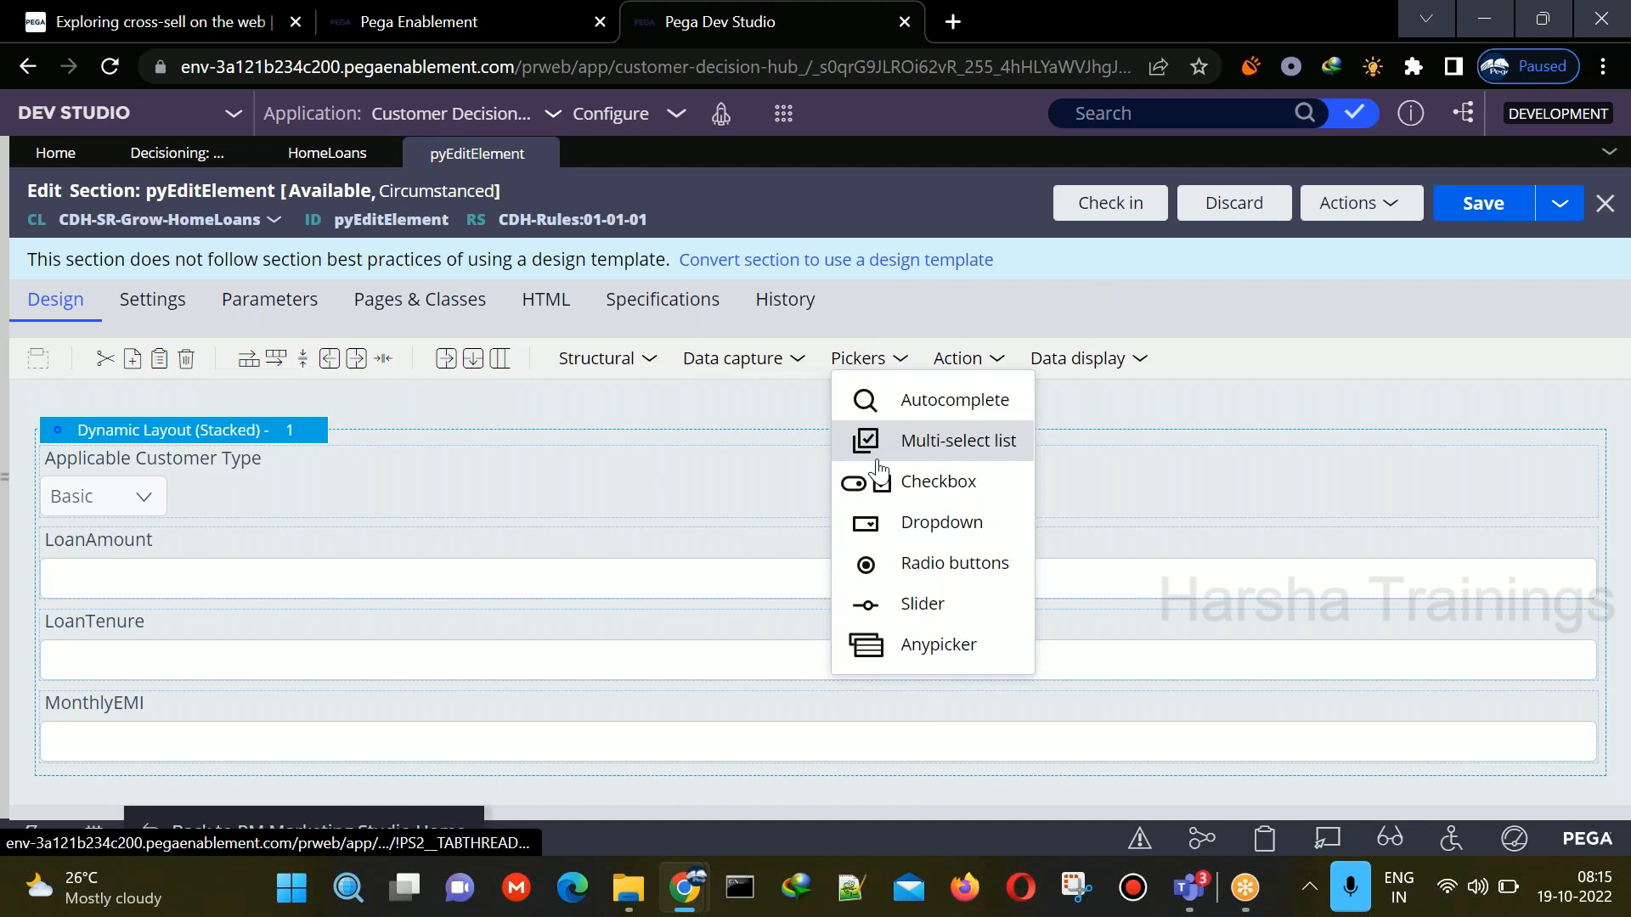
drag(879, 486, 552, 553)
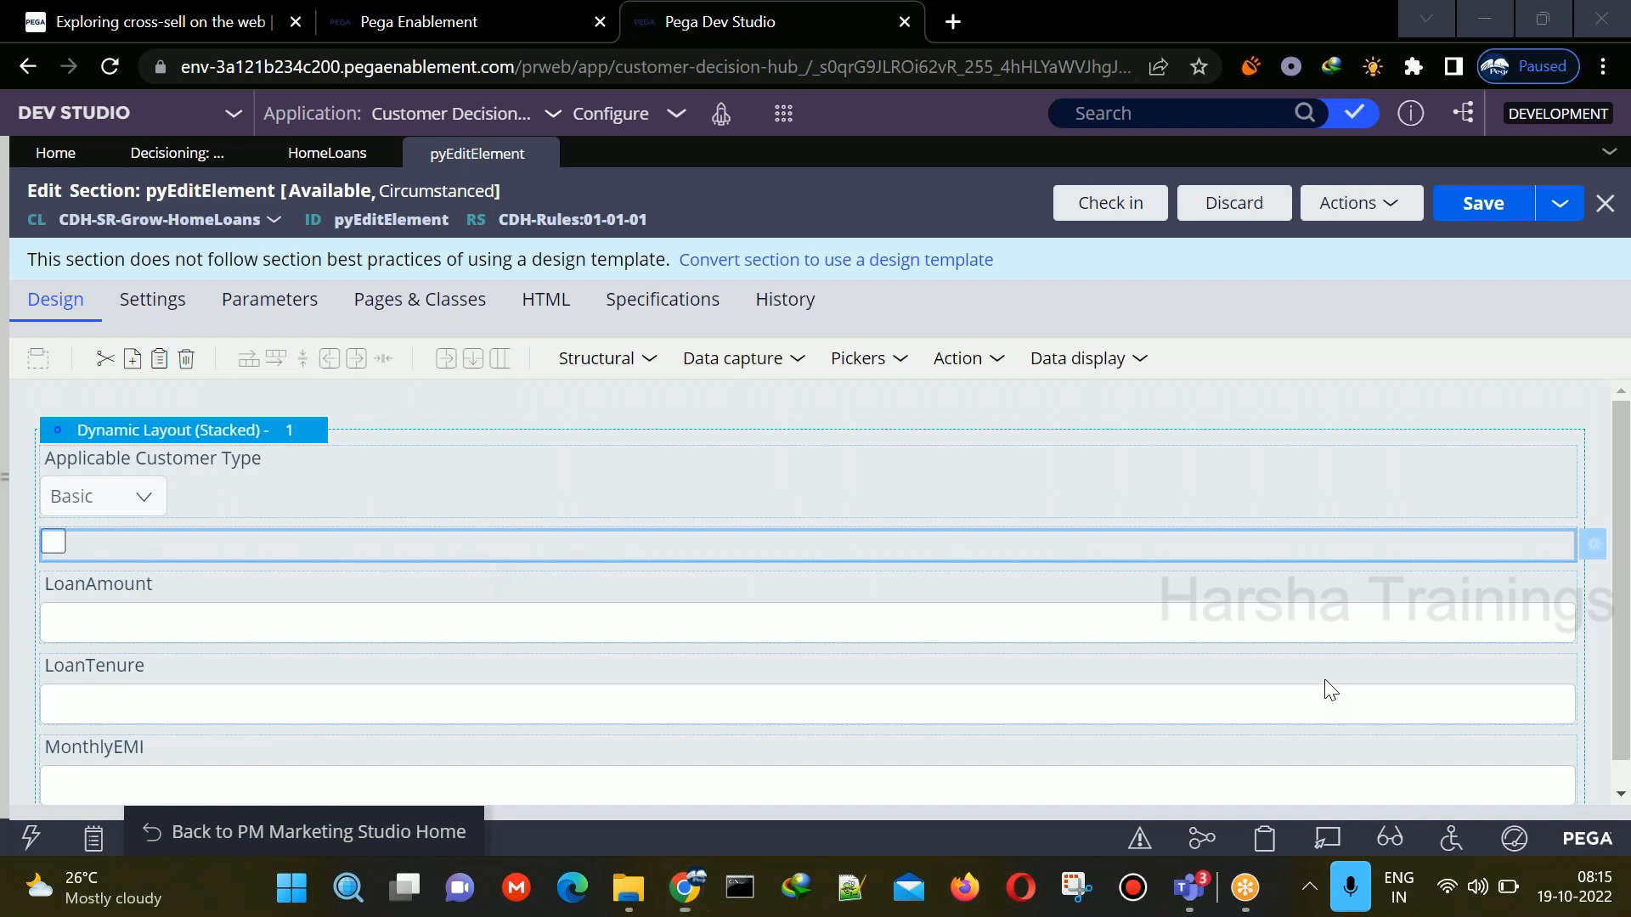
click(1594, 544)
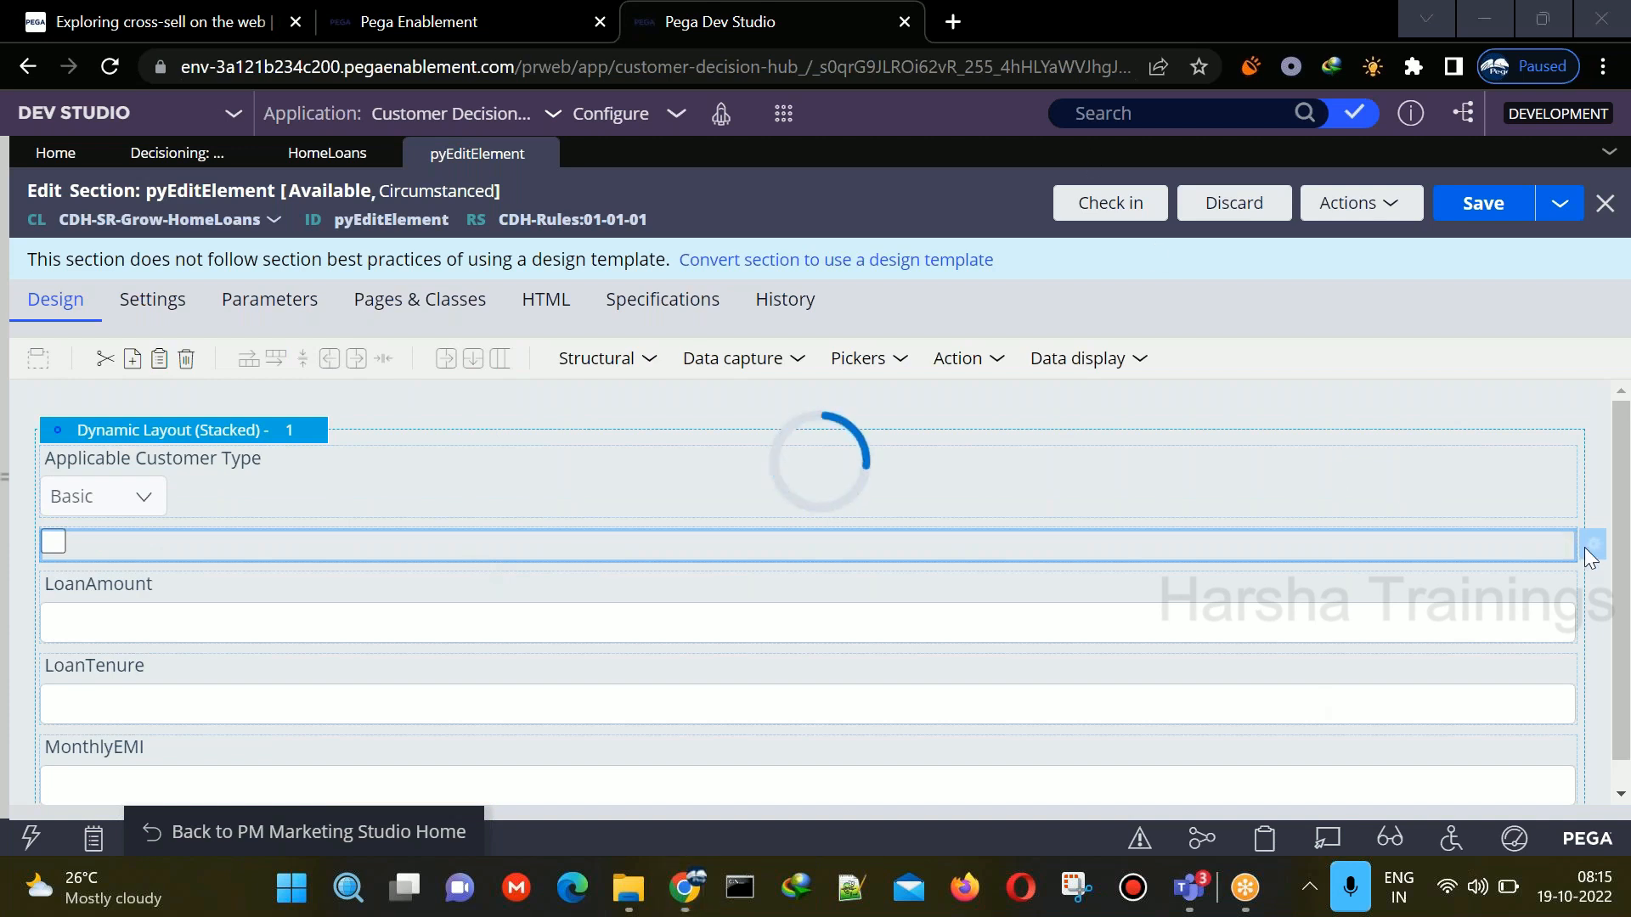
click(933, 345)
text(.Appl)
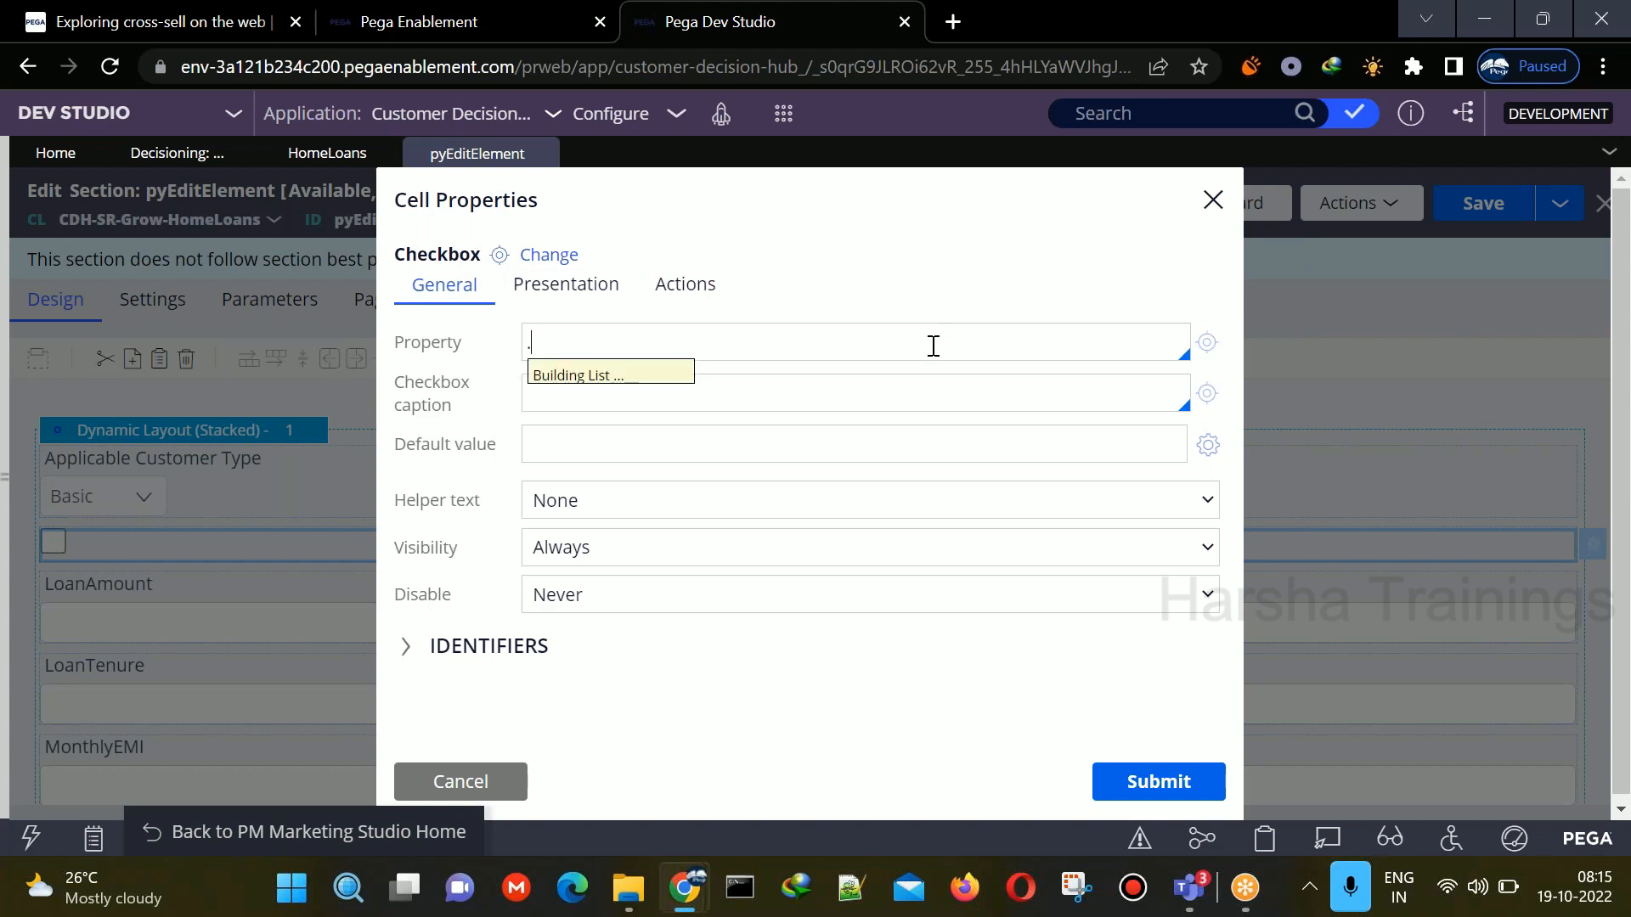
key(BackSpace)
key(BackSpace)
key(BackSpace)
text(pplica)
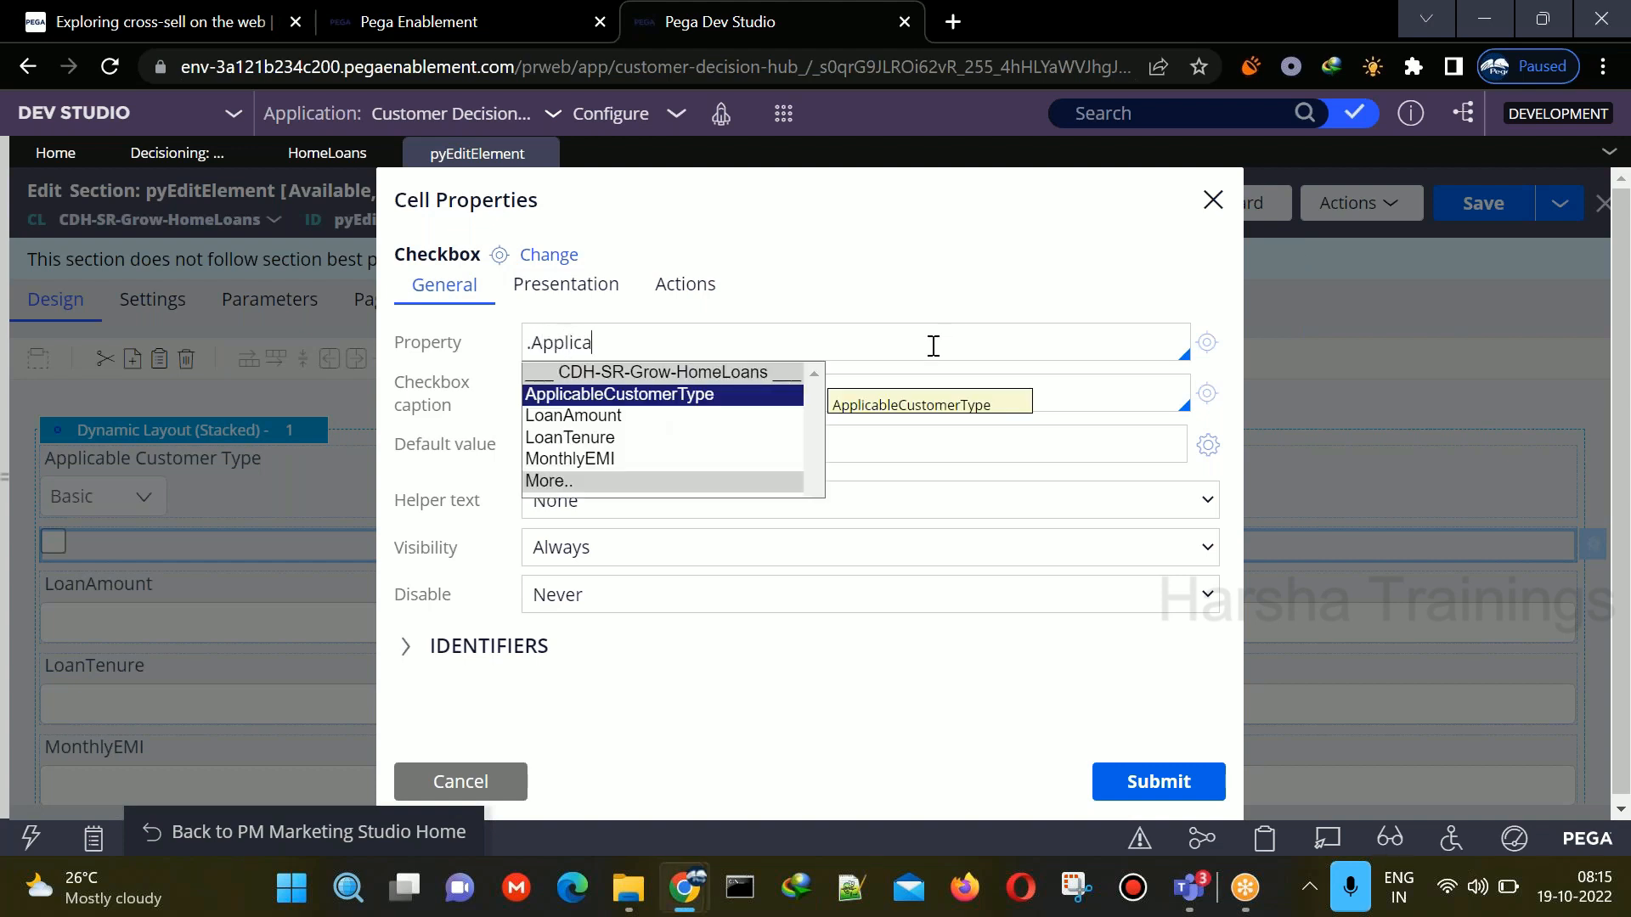
text(bleOccupation)
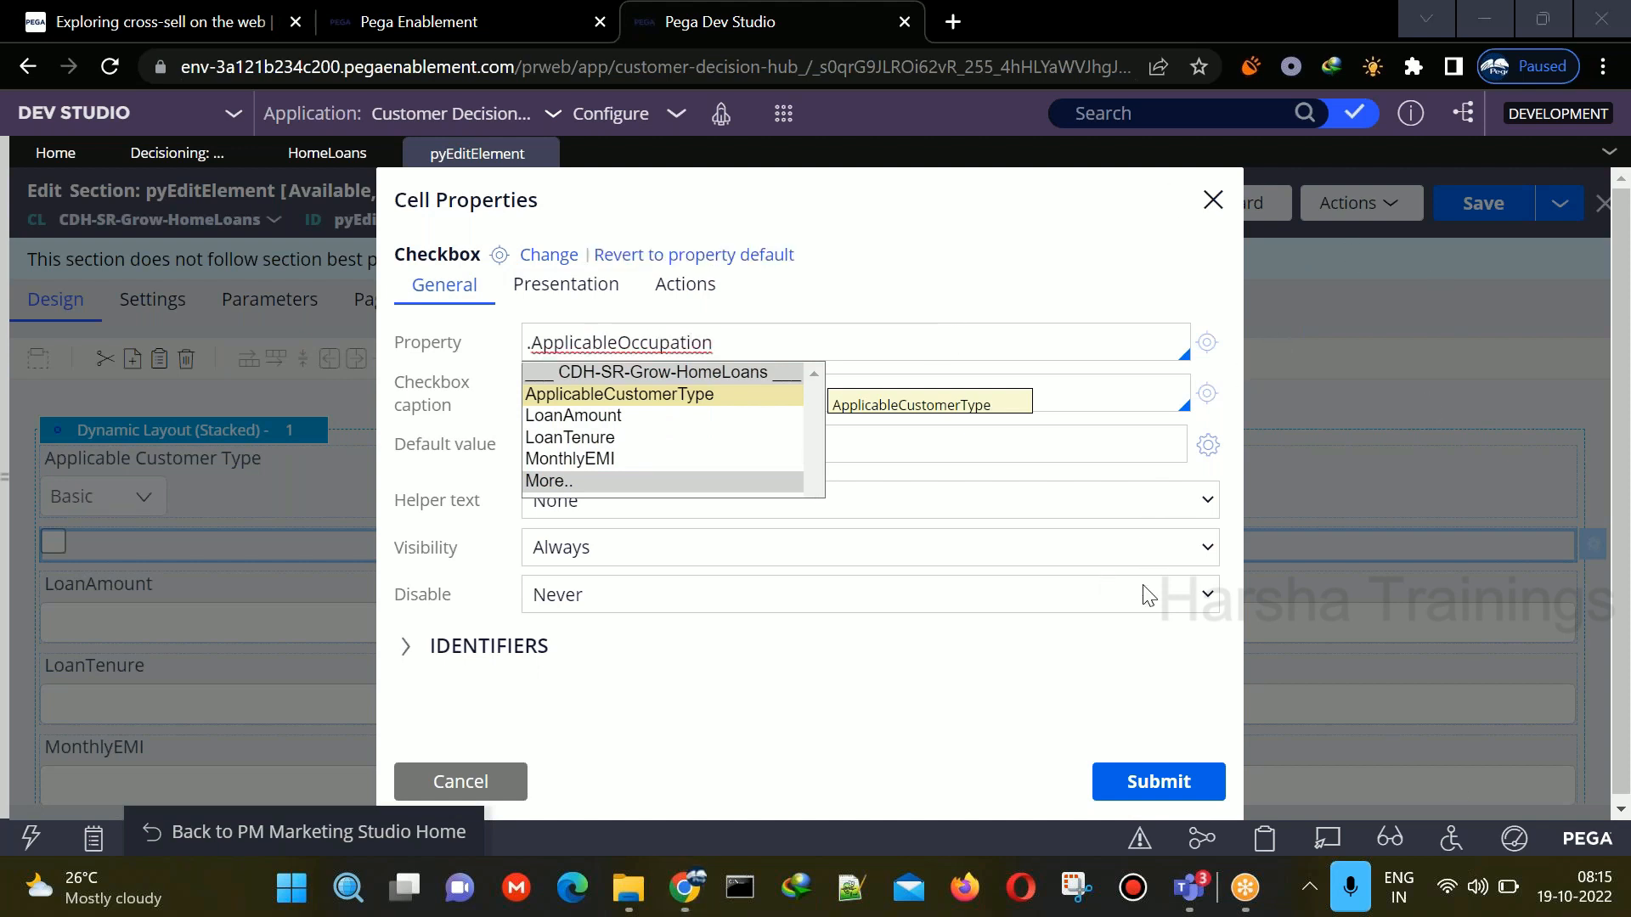
- Create the ApplicableOccupation property in the CDH-SR-Grow-HomeLoans class as a TrueFalse type, then save and close its record
click(1204, 346)
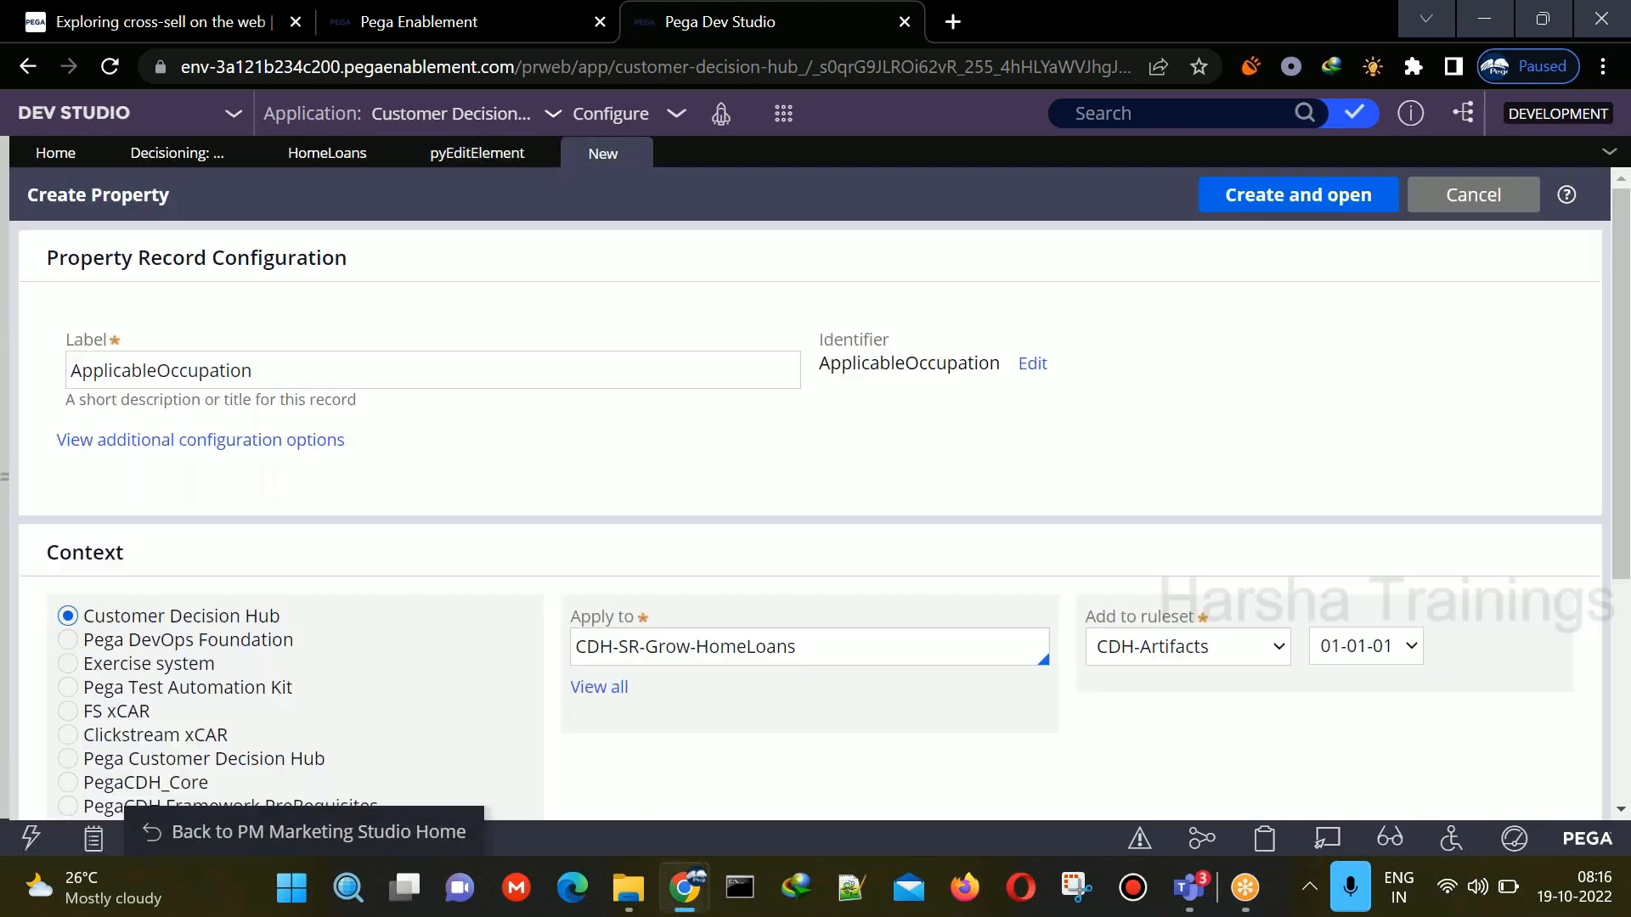
click(1349, 199)
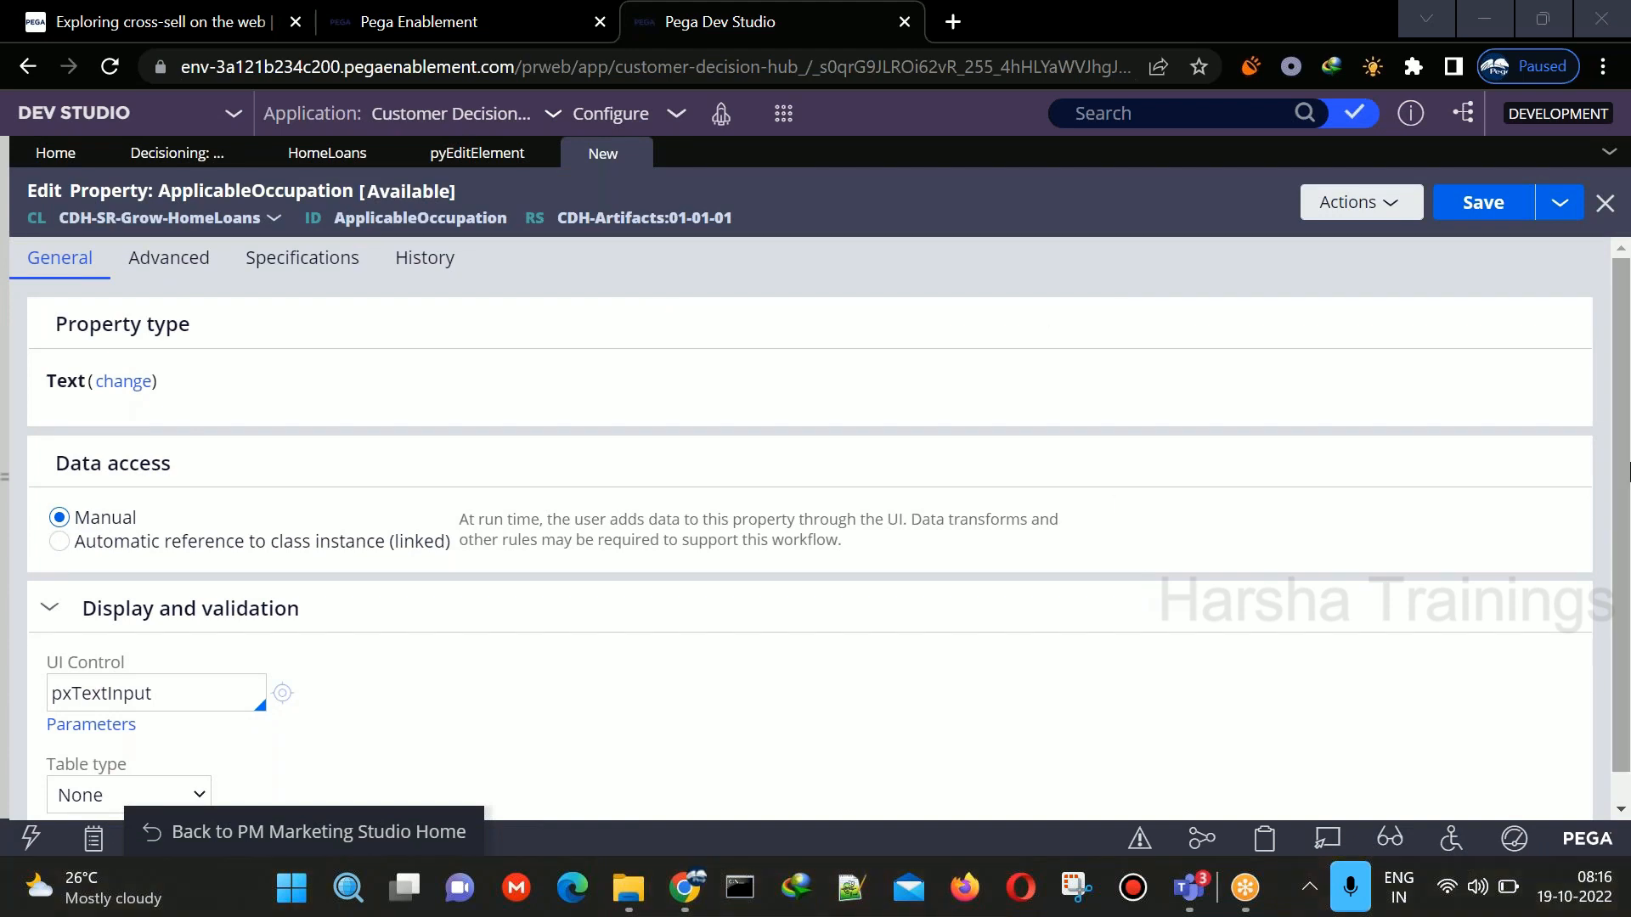
click(121, 387)
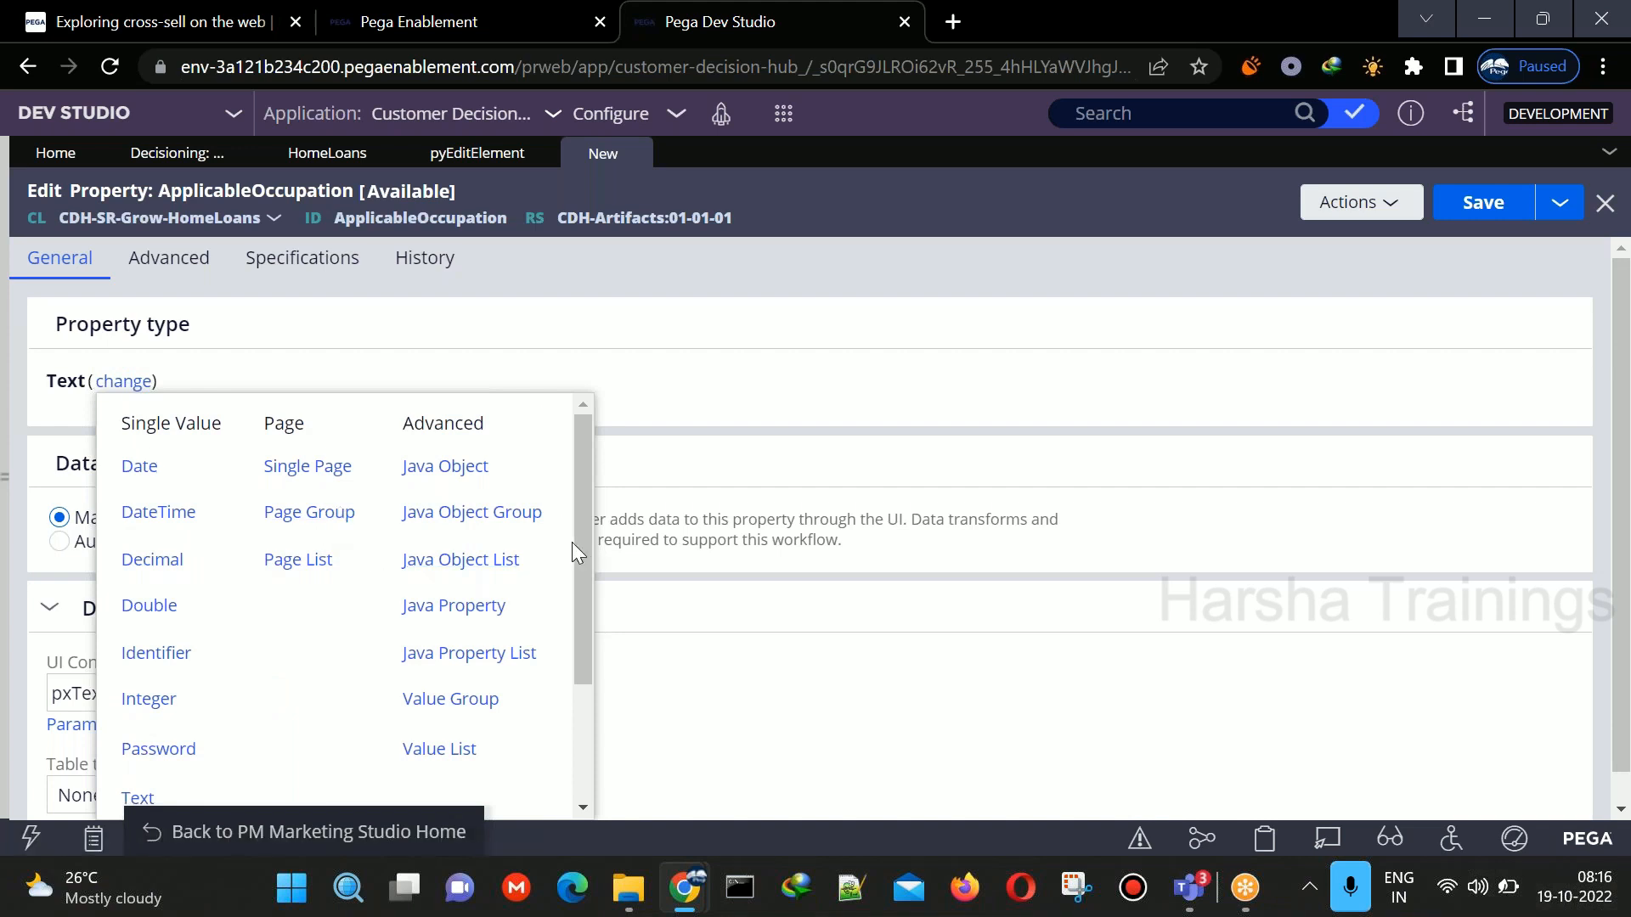
scroll(572, 617, down, 3)
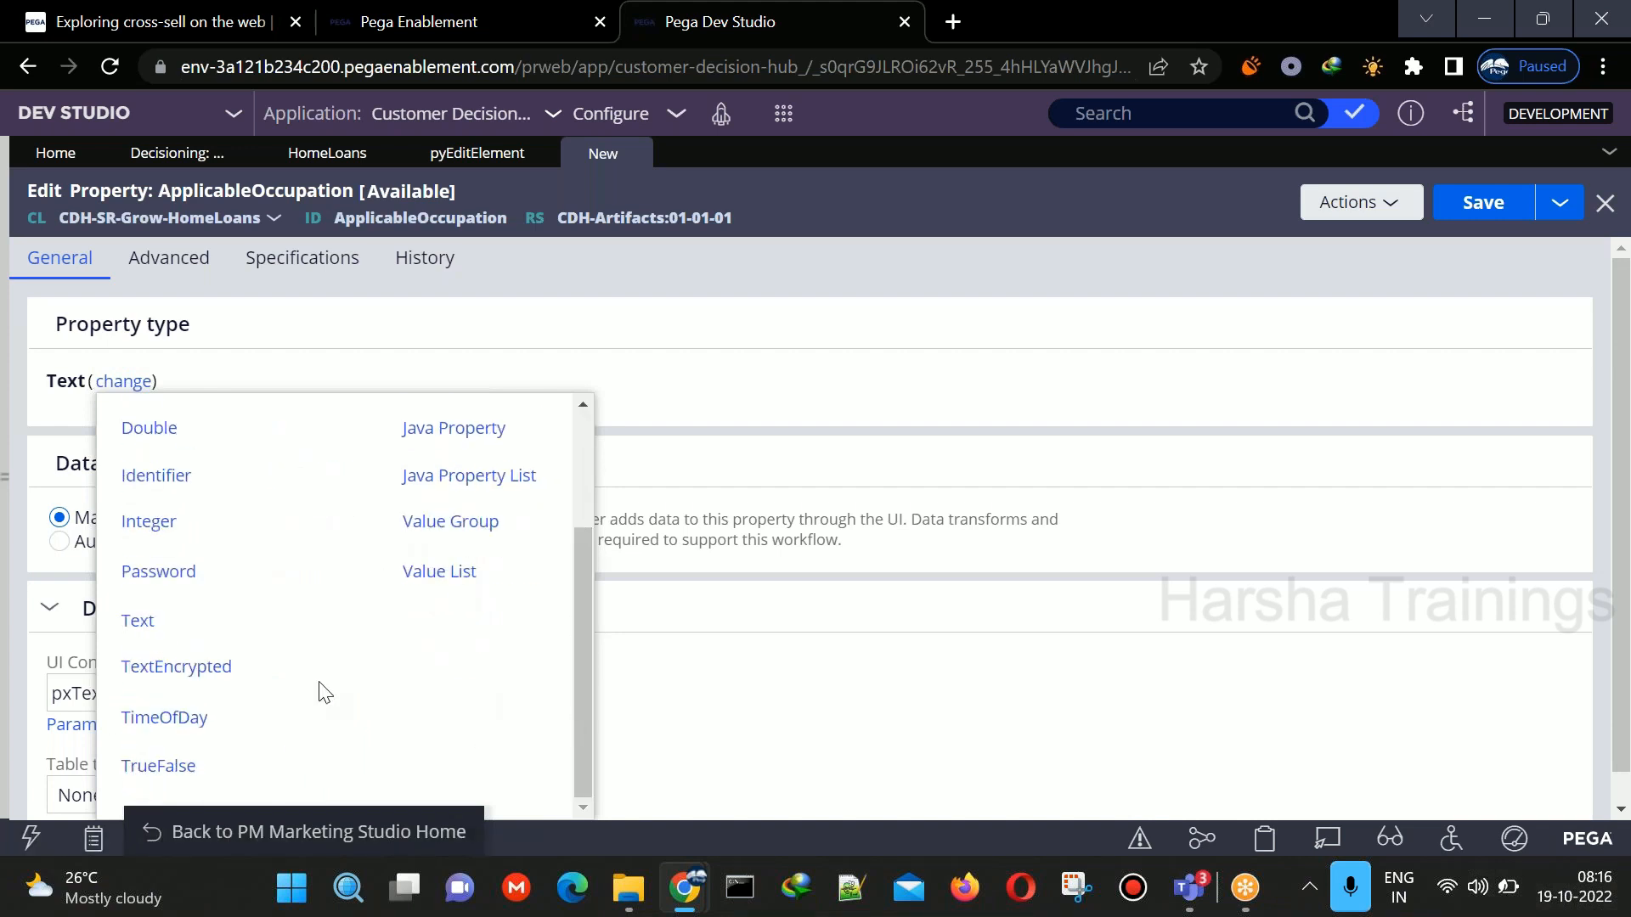
click(140, 762)
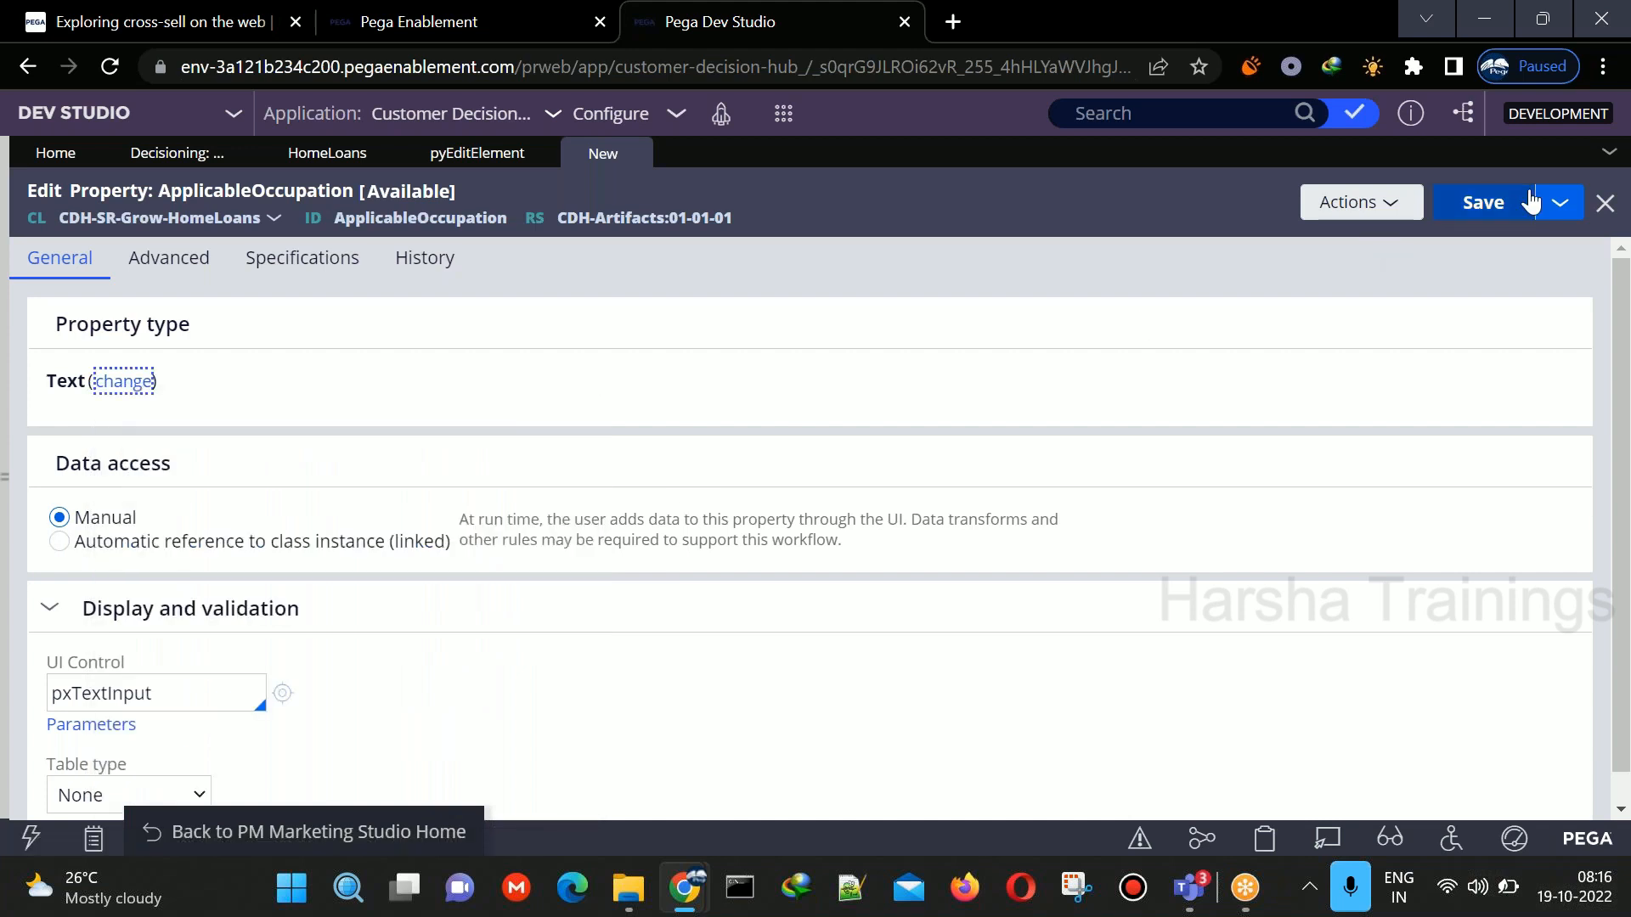
click(1483, 202)
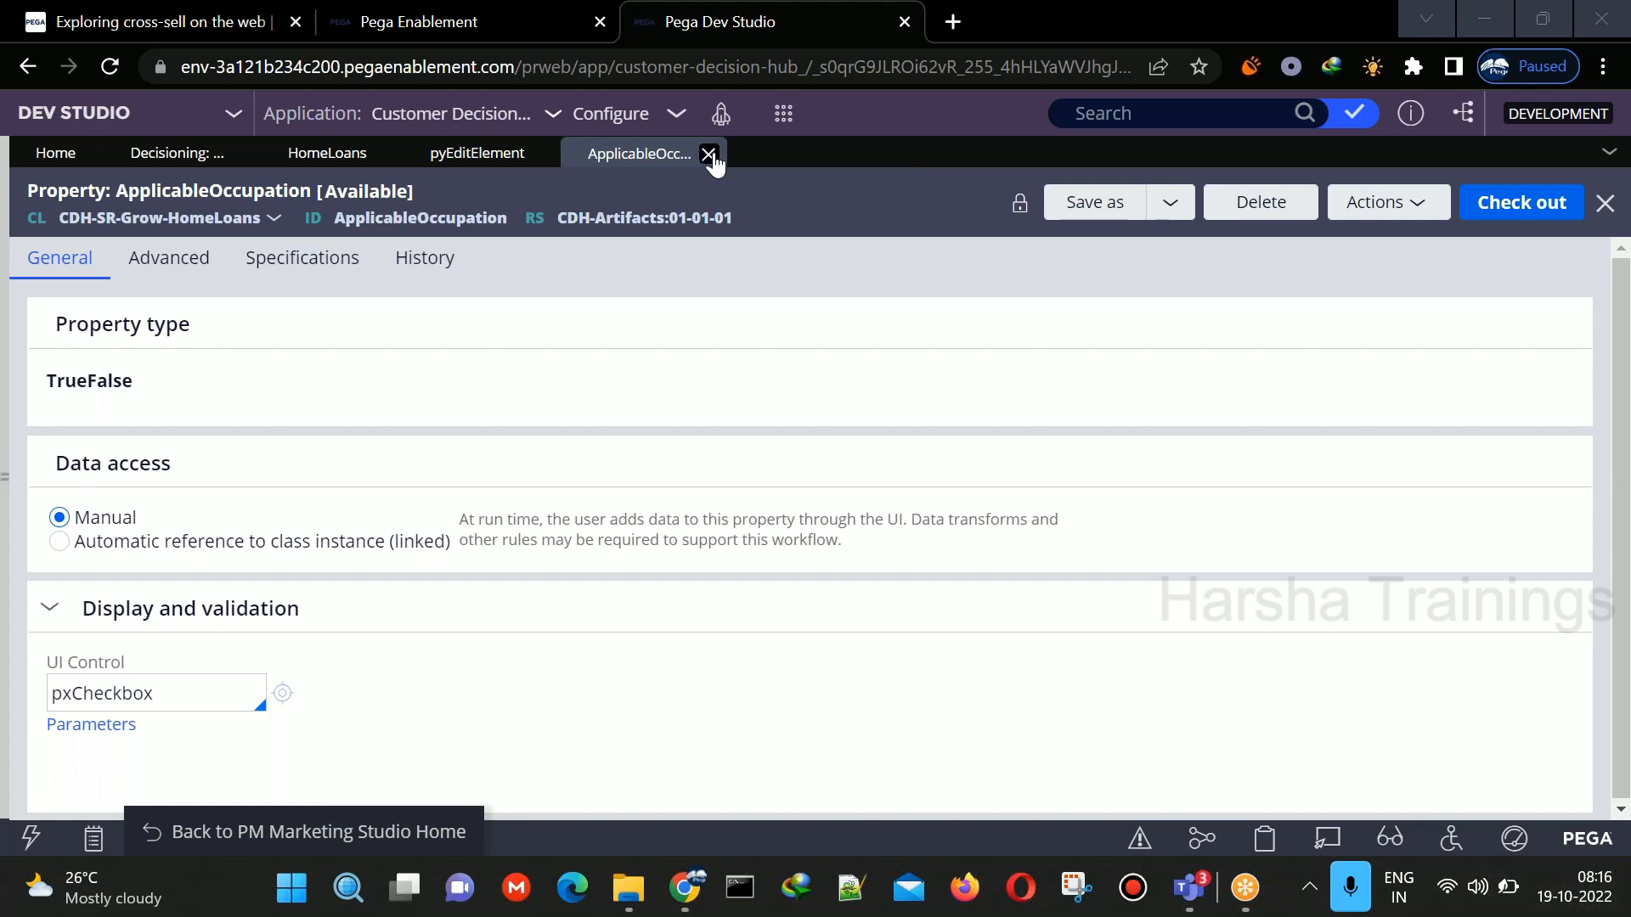
click(708, 155)
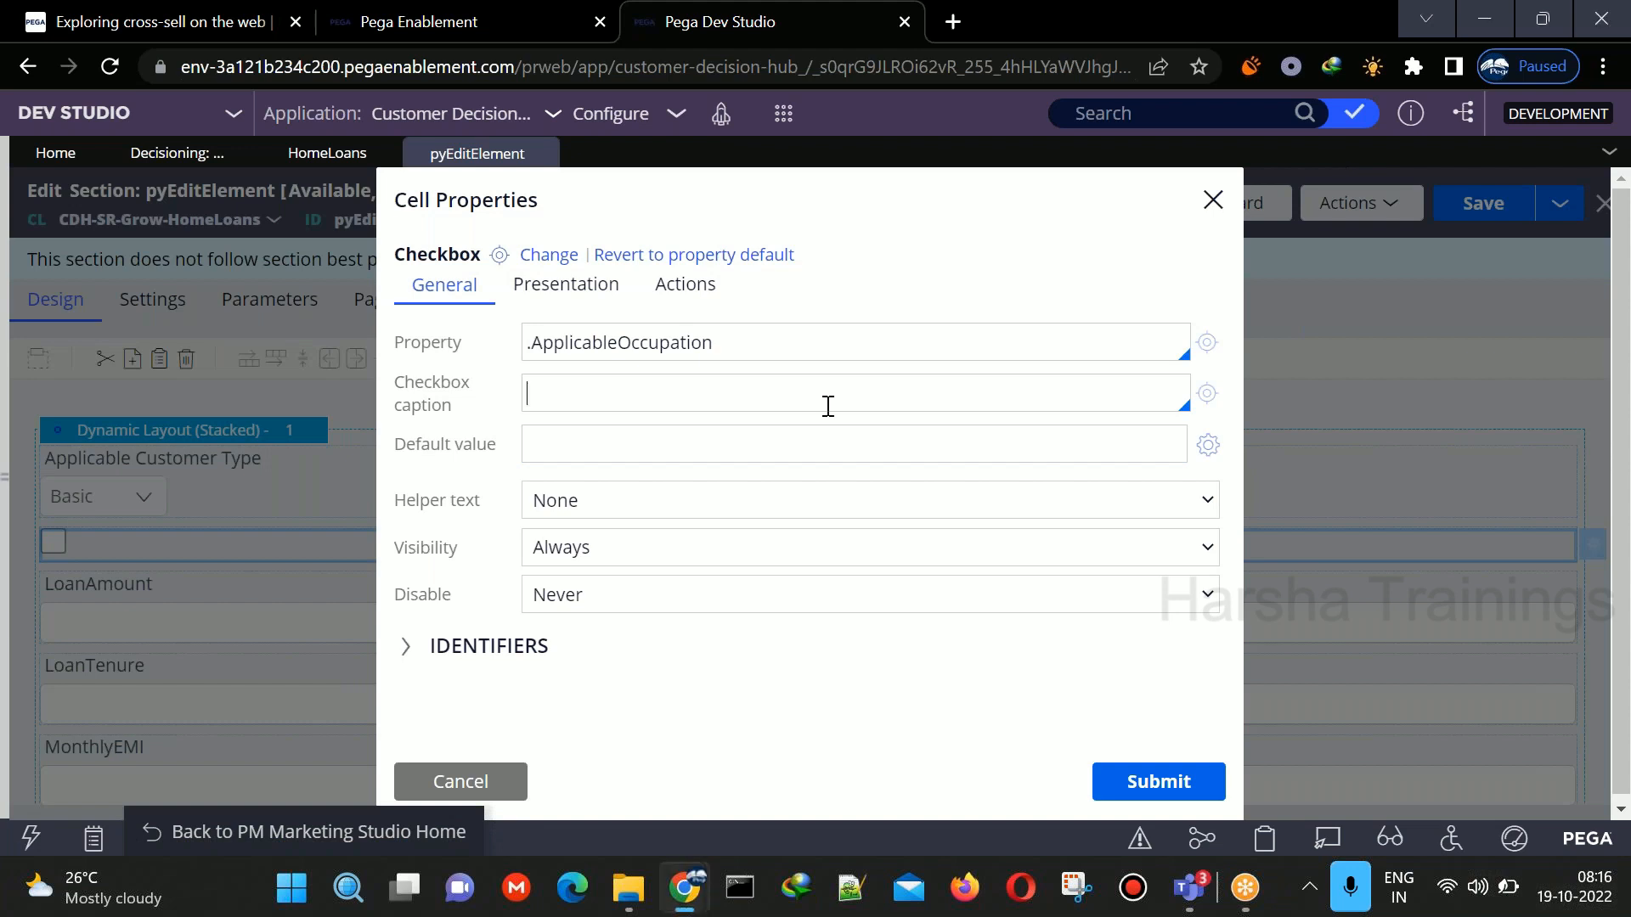
- Set the checkbox caption to "Is this offer only for salaried customers?" and save the section
text(Appl)
key(BackSpace)
key(BackSpace)
key(BackSpace)
text(Is this pfoffer only for salaried customers?)
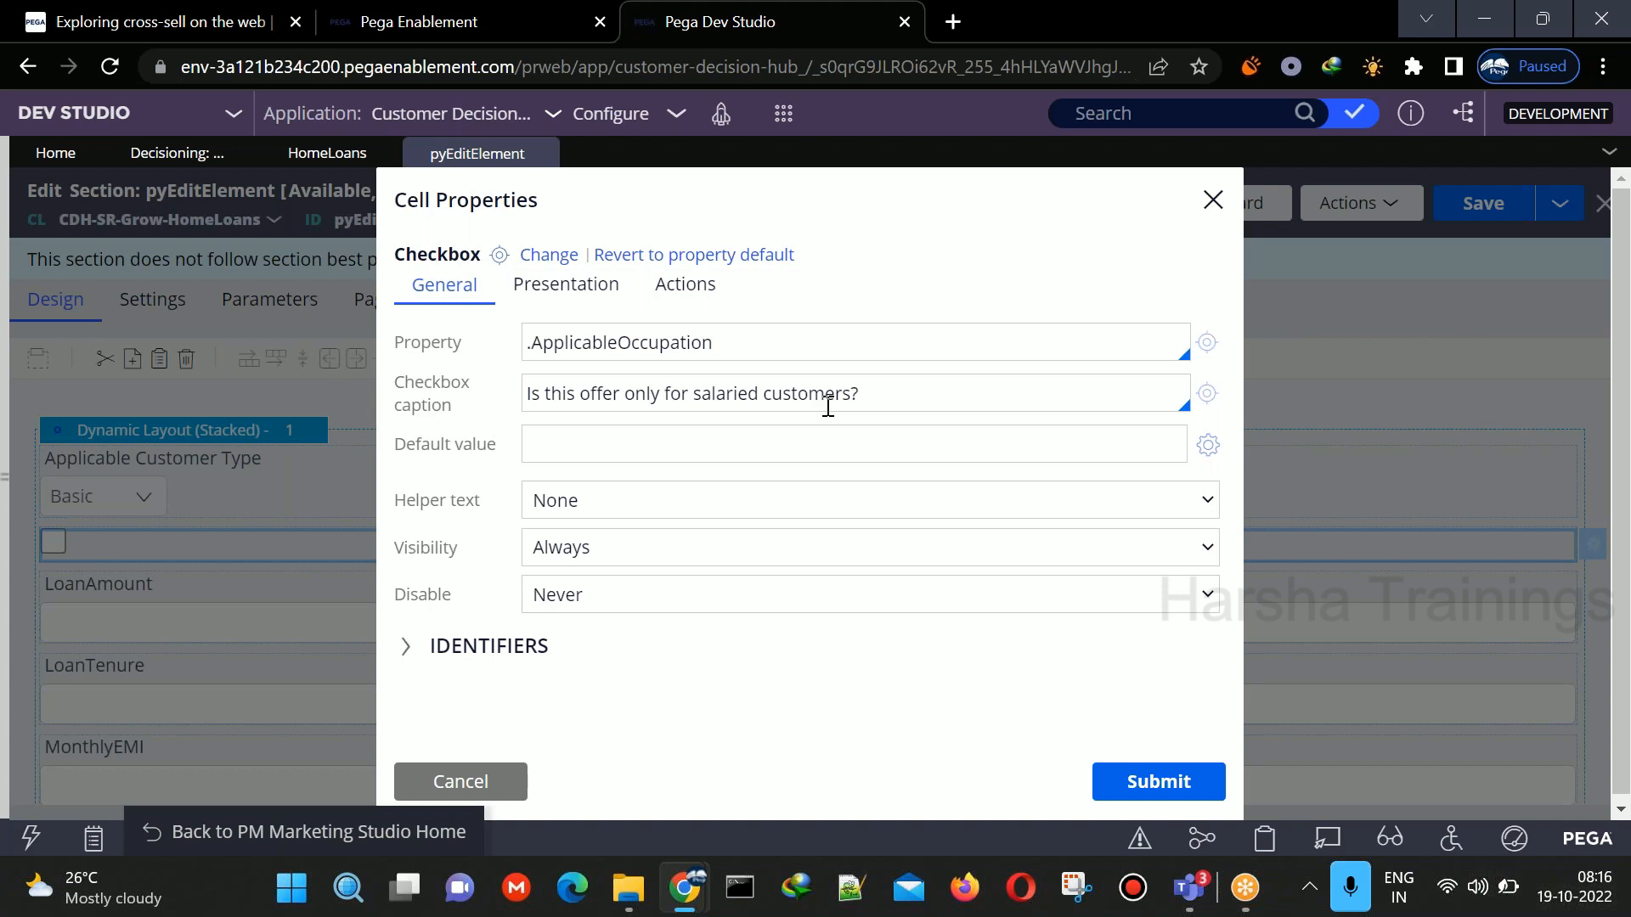
click(1138, 778)
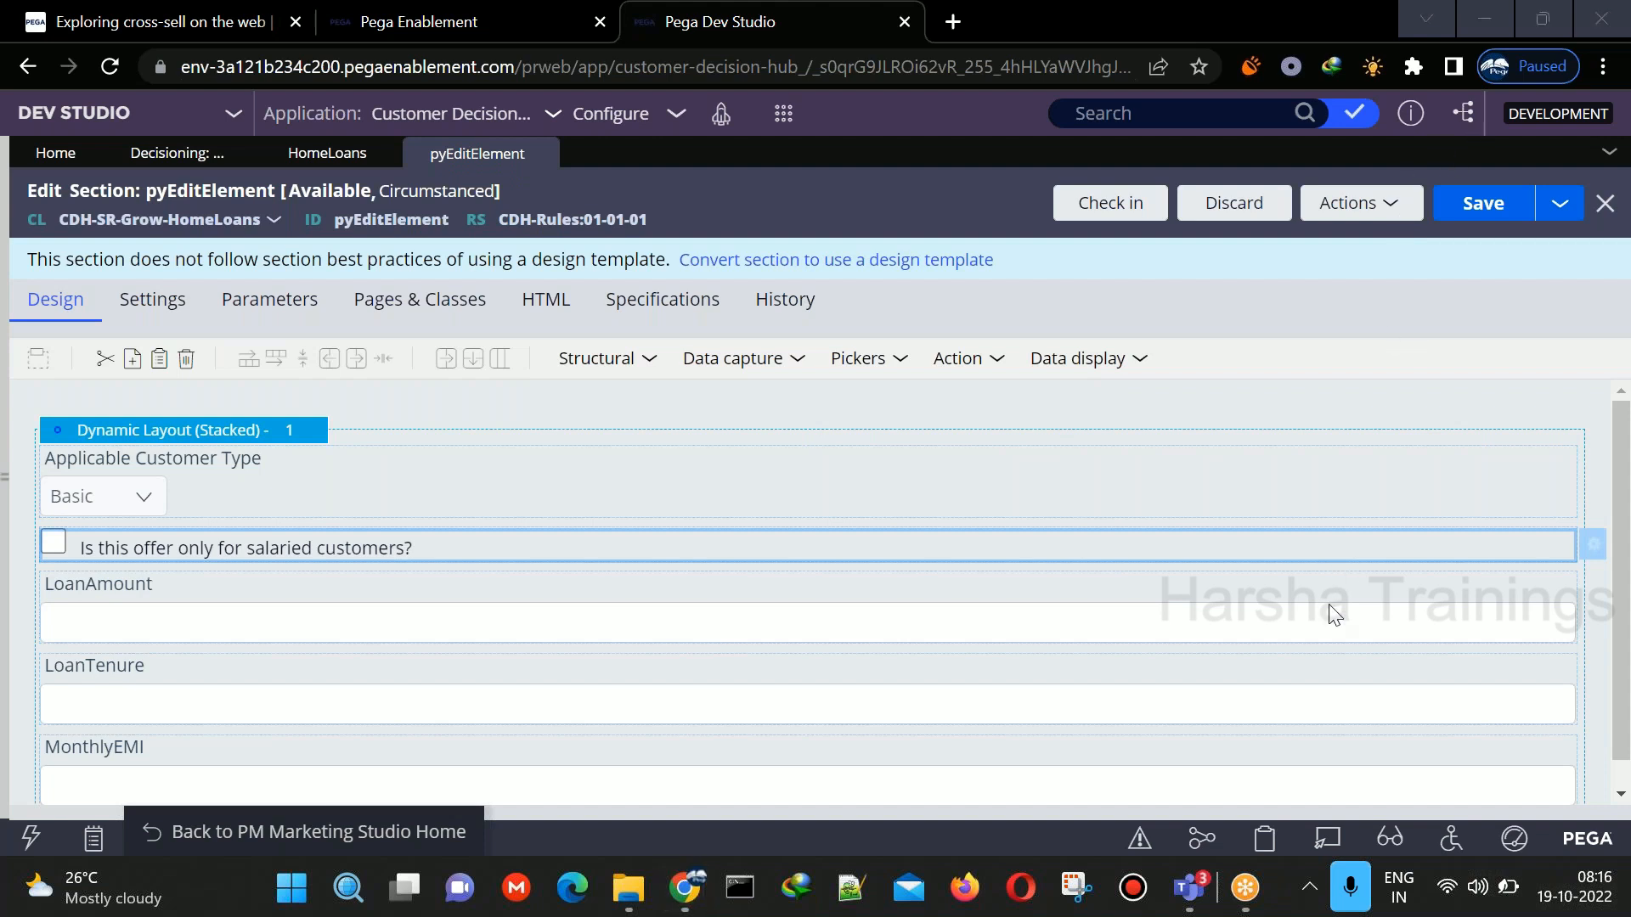
click(1482, 208)
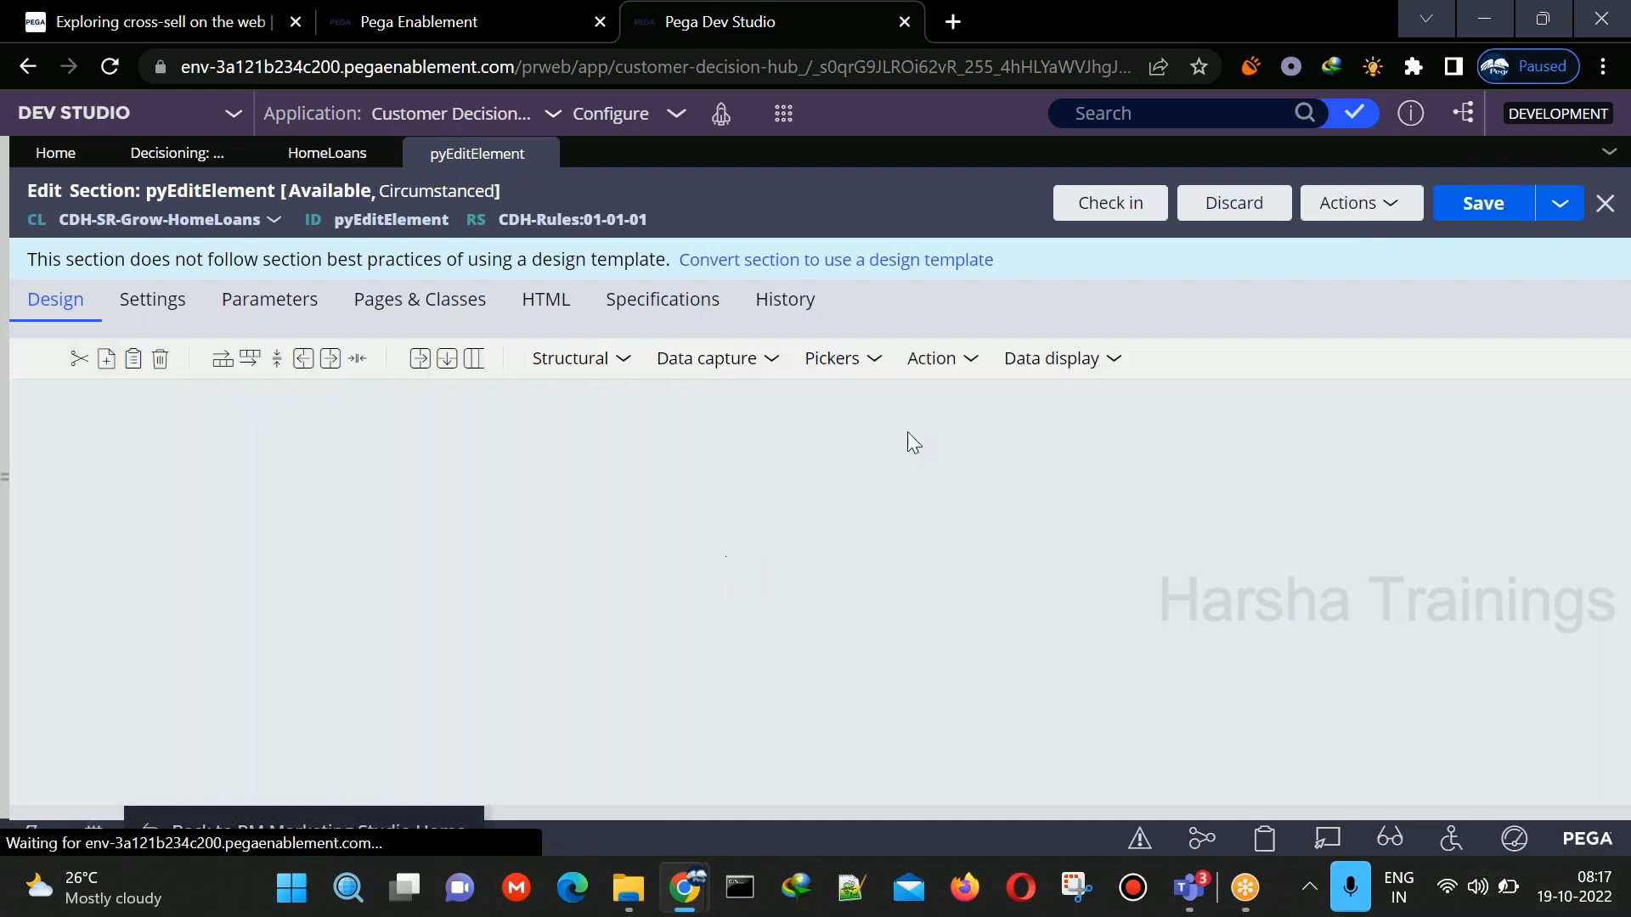
- Check in the pyEditElement section with the comment "added controls" and close it
click(1103, 197)
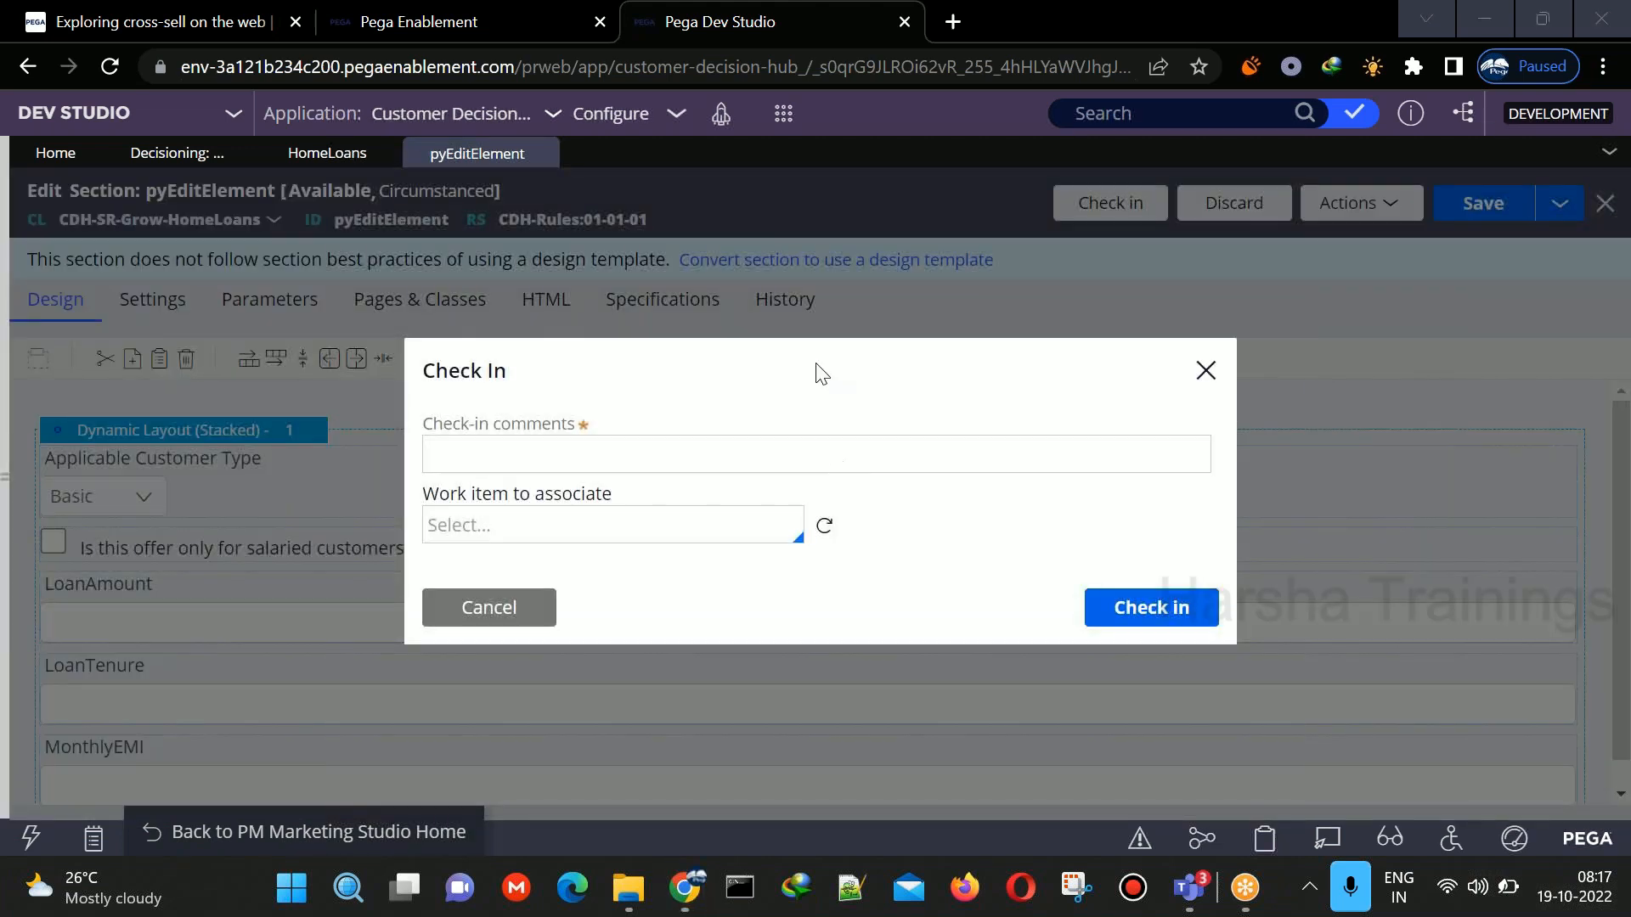
click(818, 454)
text(added controls)
key(Return)
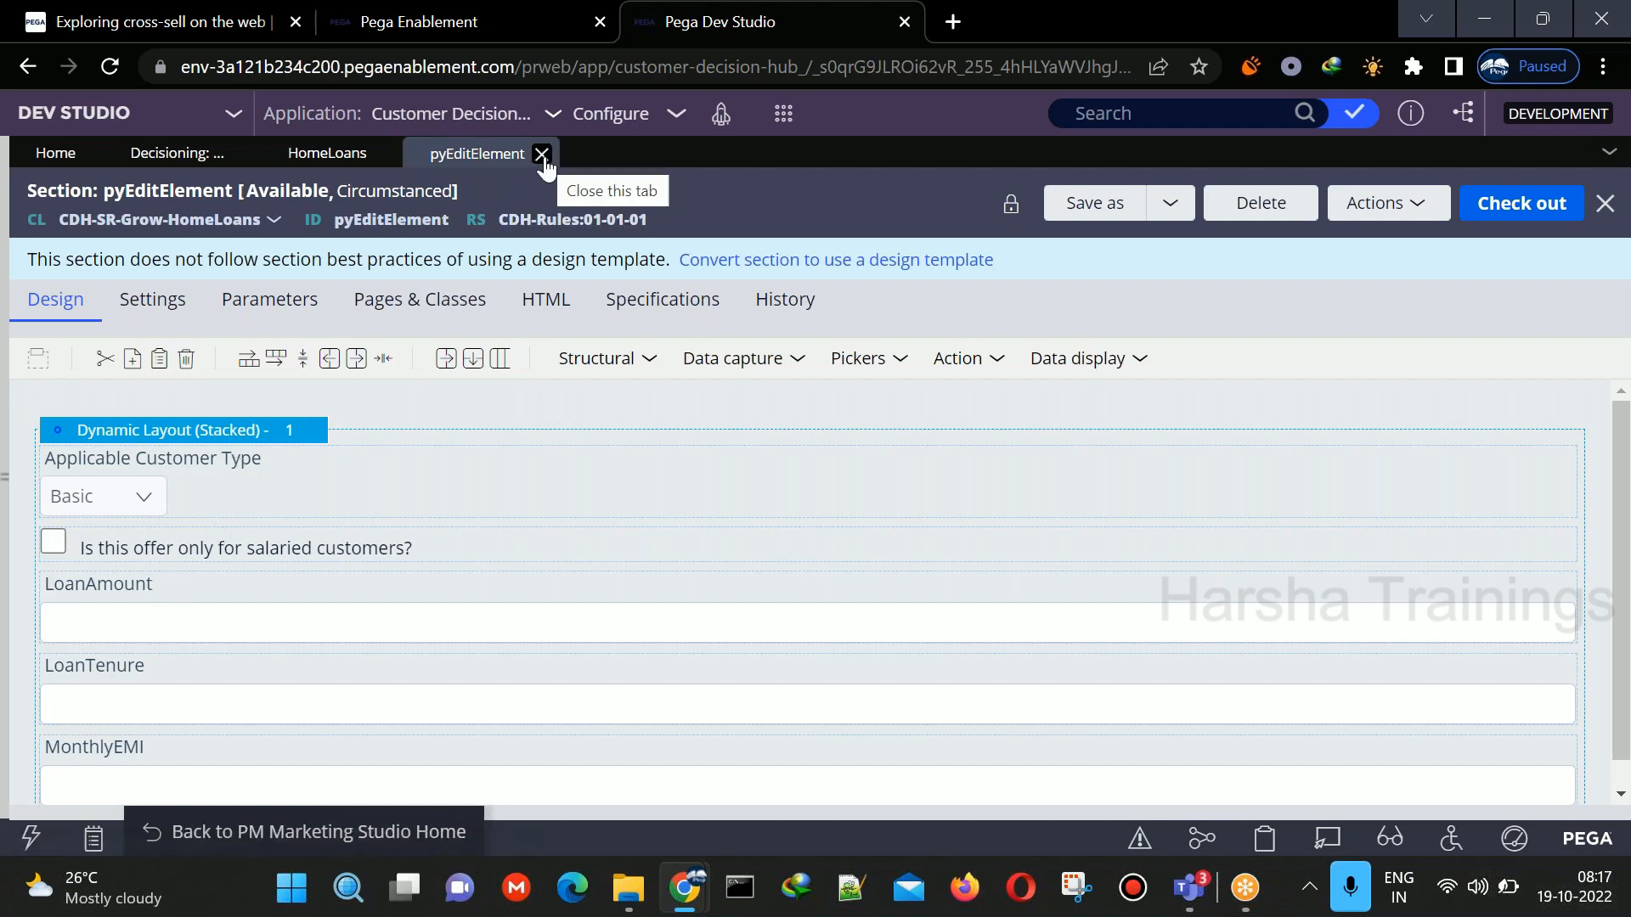
click(542, 156)
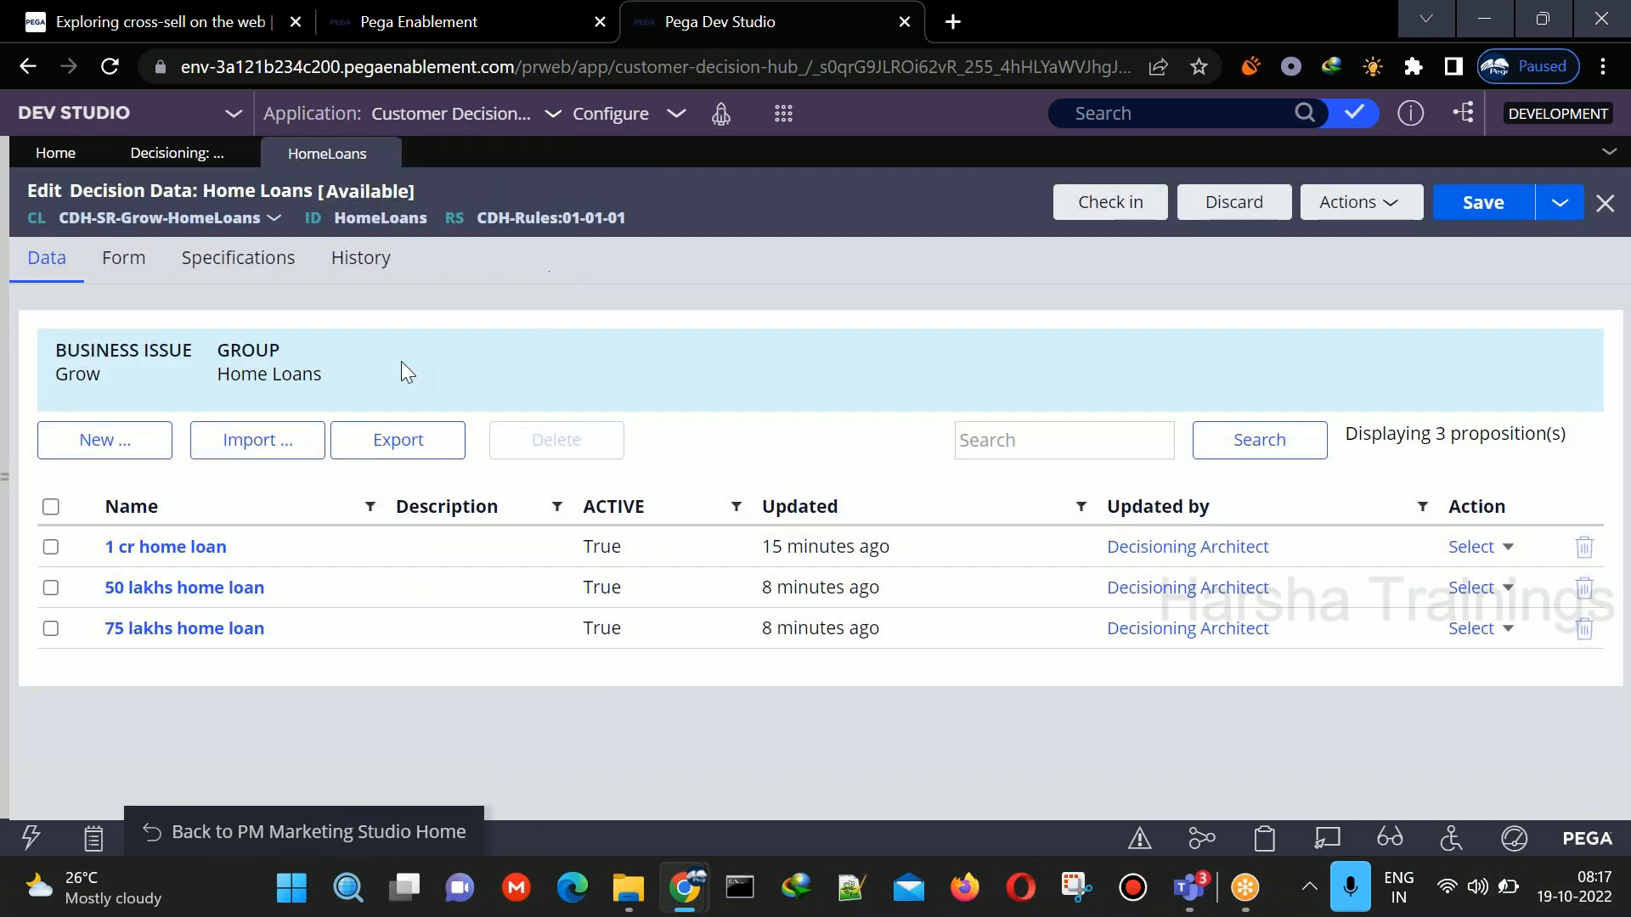
- Save the Home Loans decision data and review its guardrail warning
click(1479, 223)
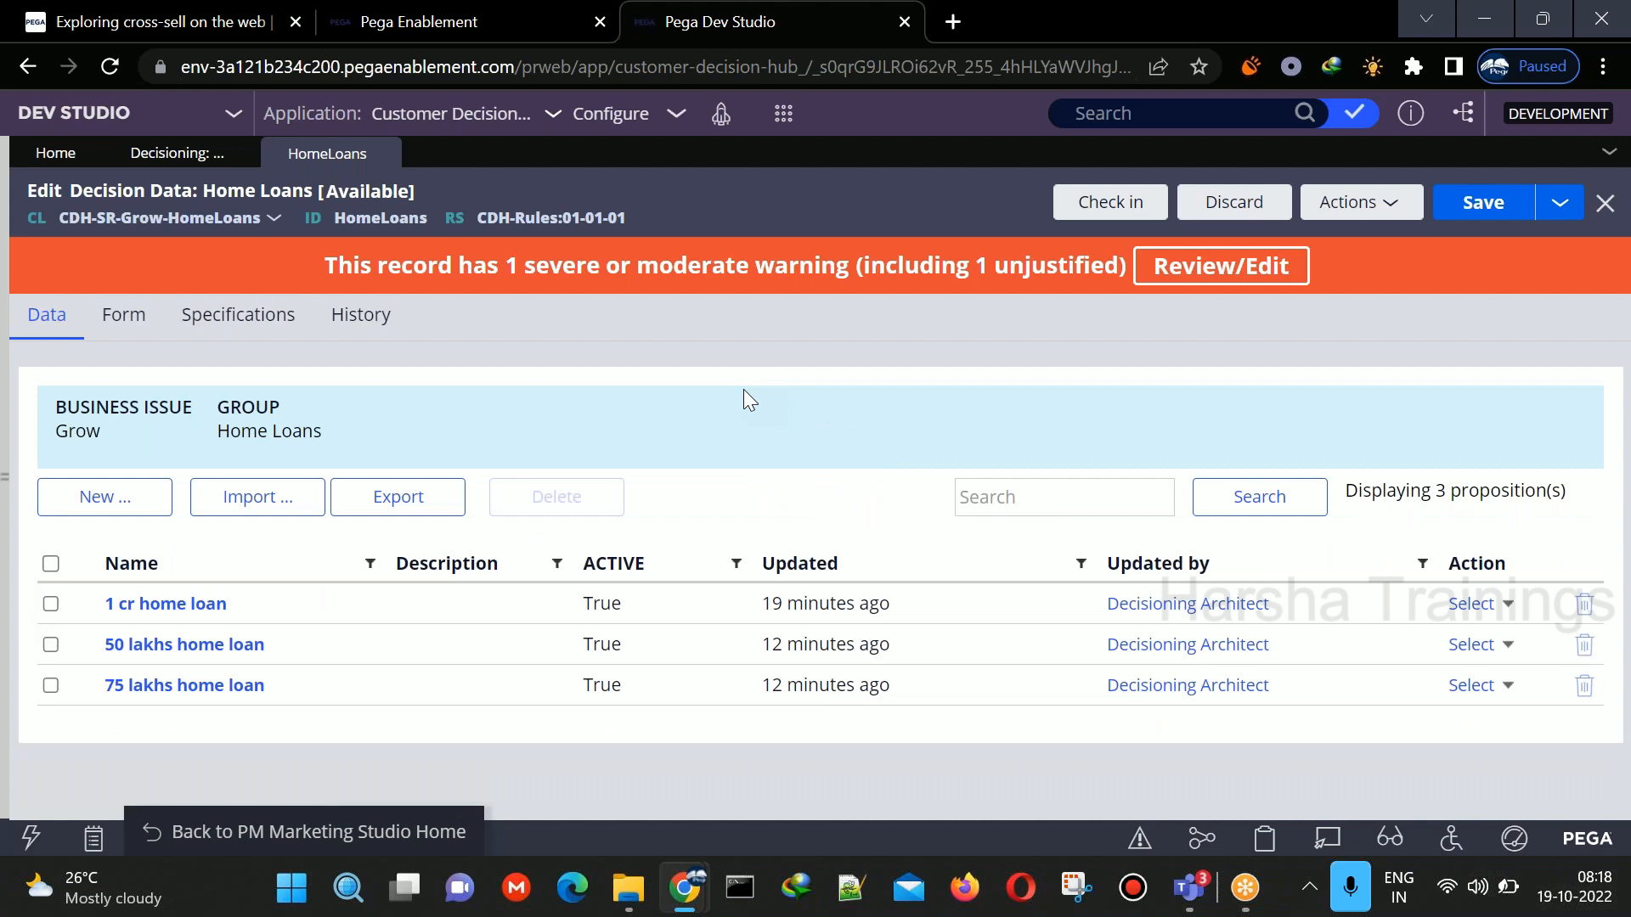
click(1201, 268)
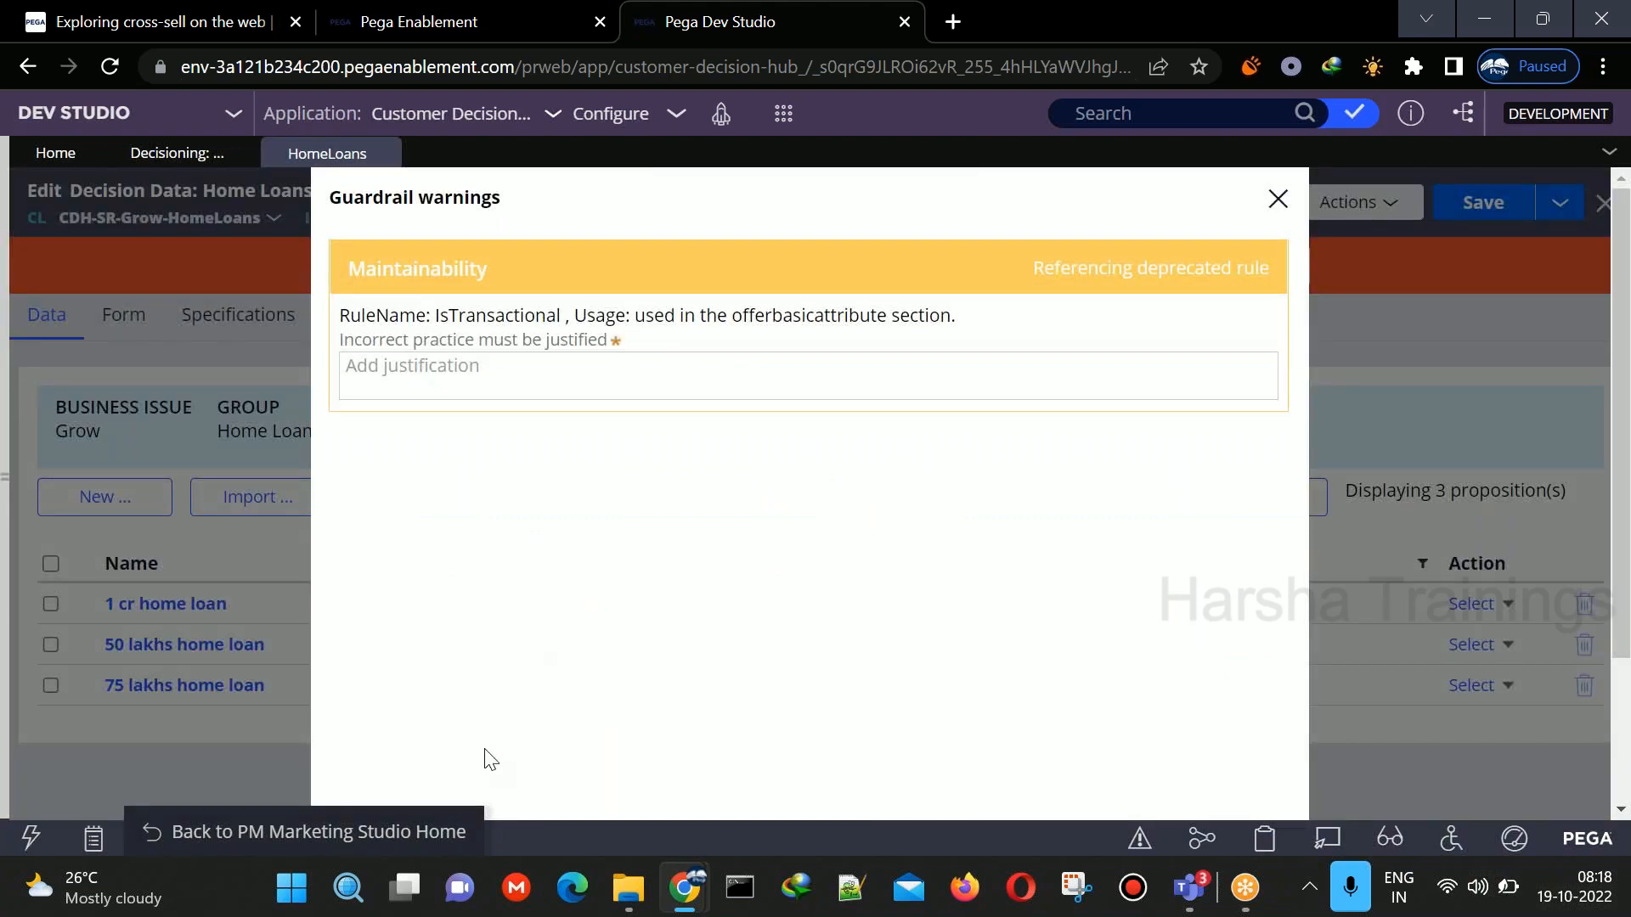
click(1277, 199)
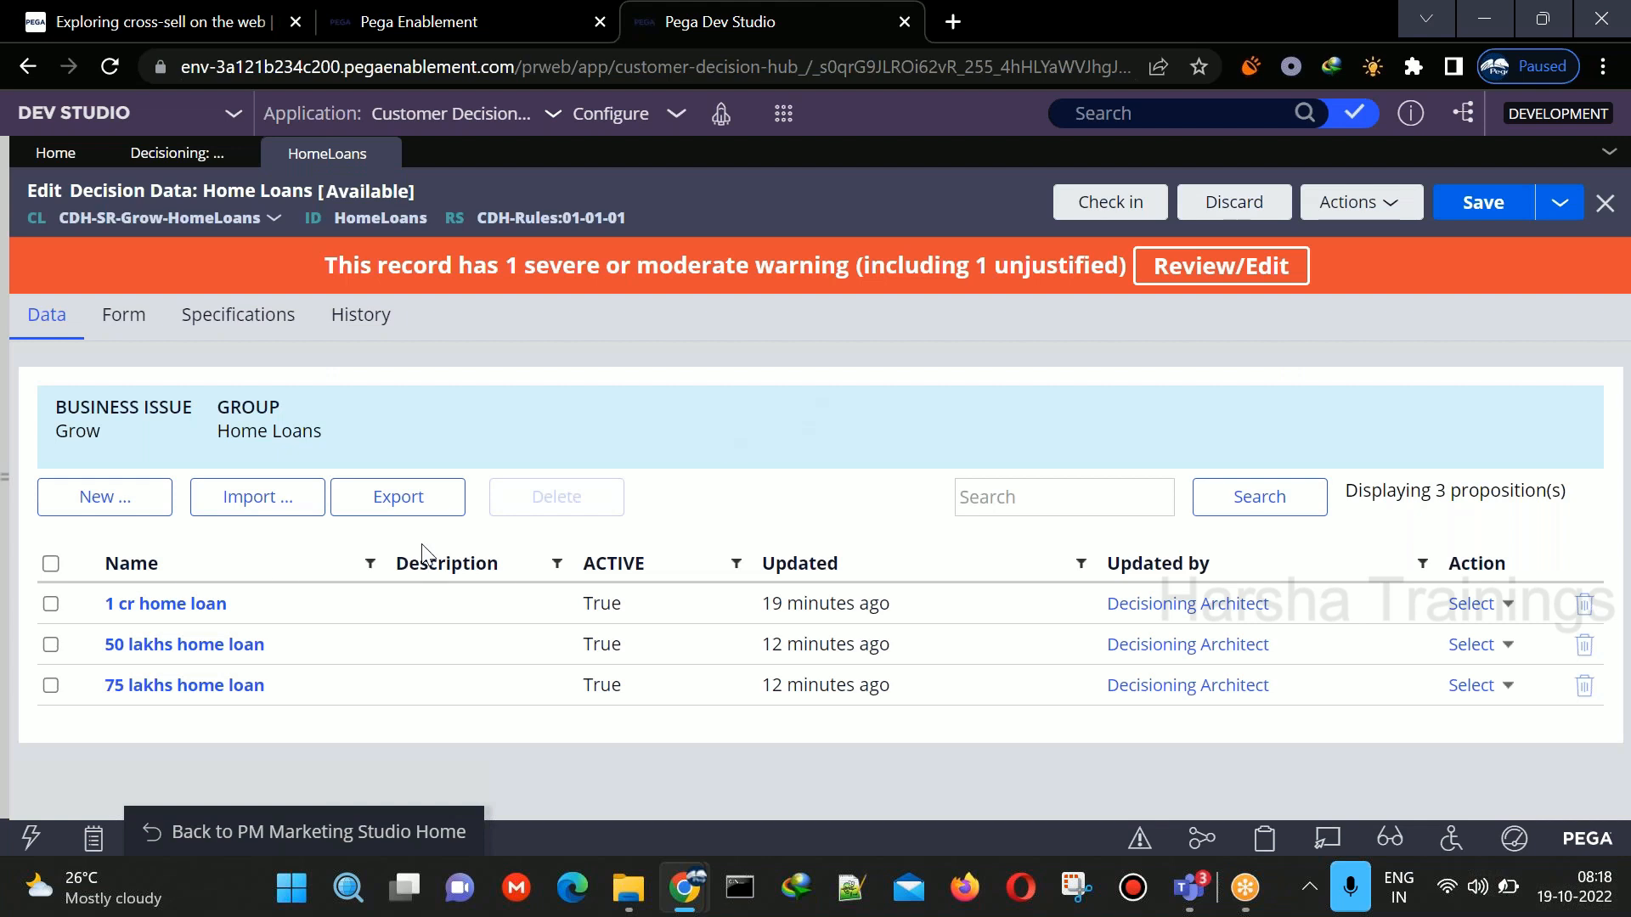
- Set the 1 cr home loan proposition to customer type Gold, mark it for salaried customers only, and save it
click(150, 606)
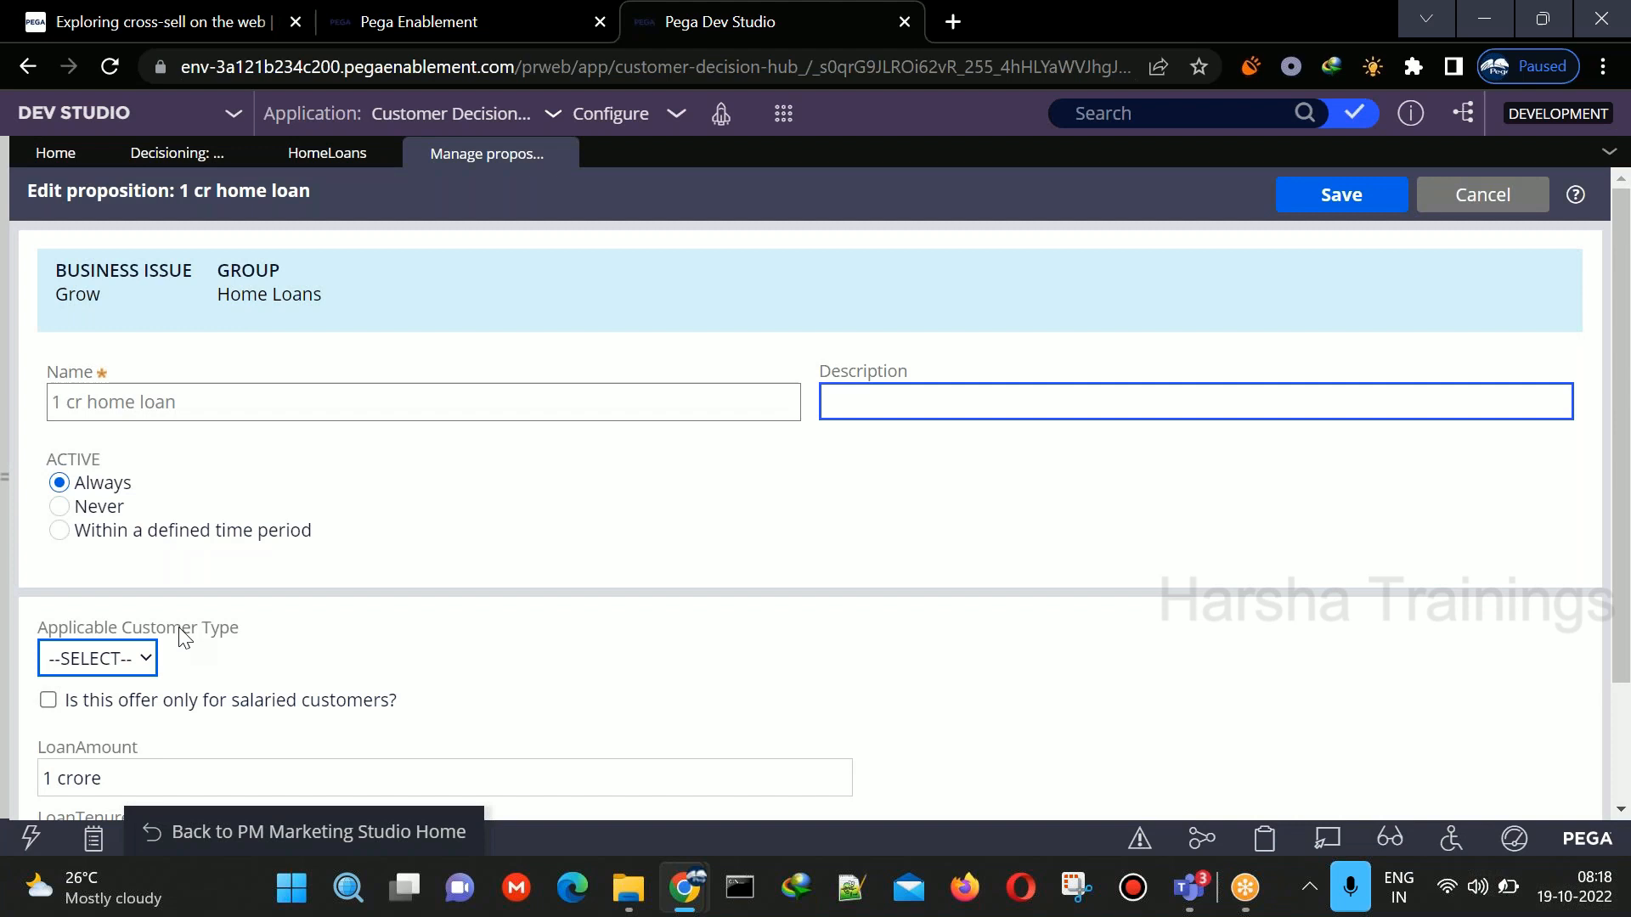
click(143, 661)
click(109, 766)
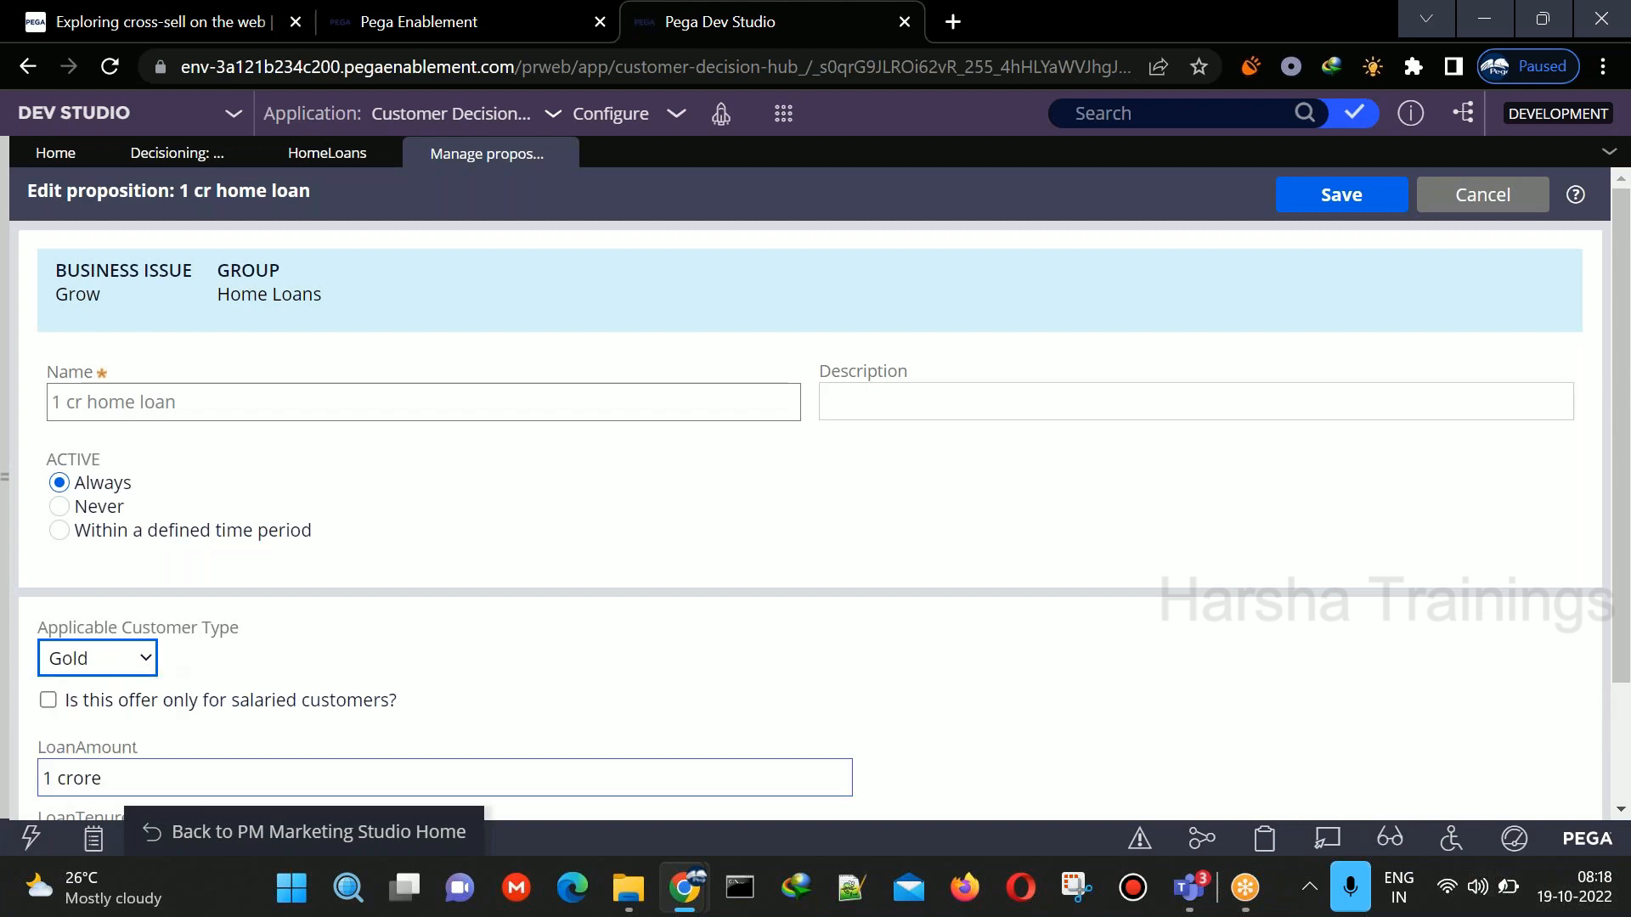
click(49, 701)
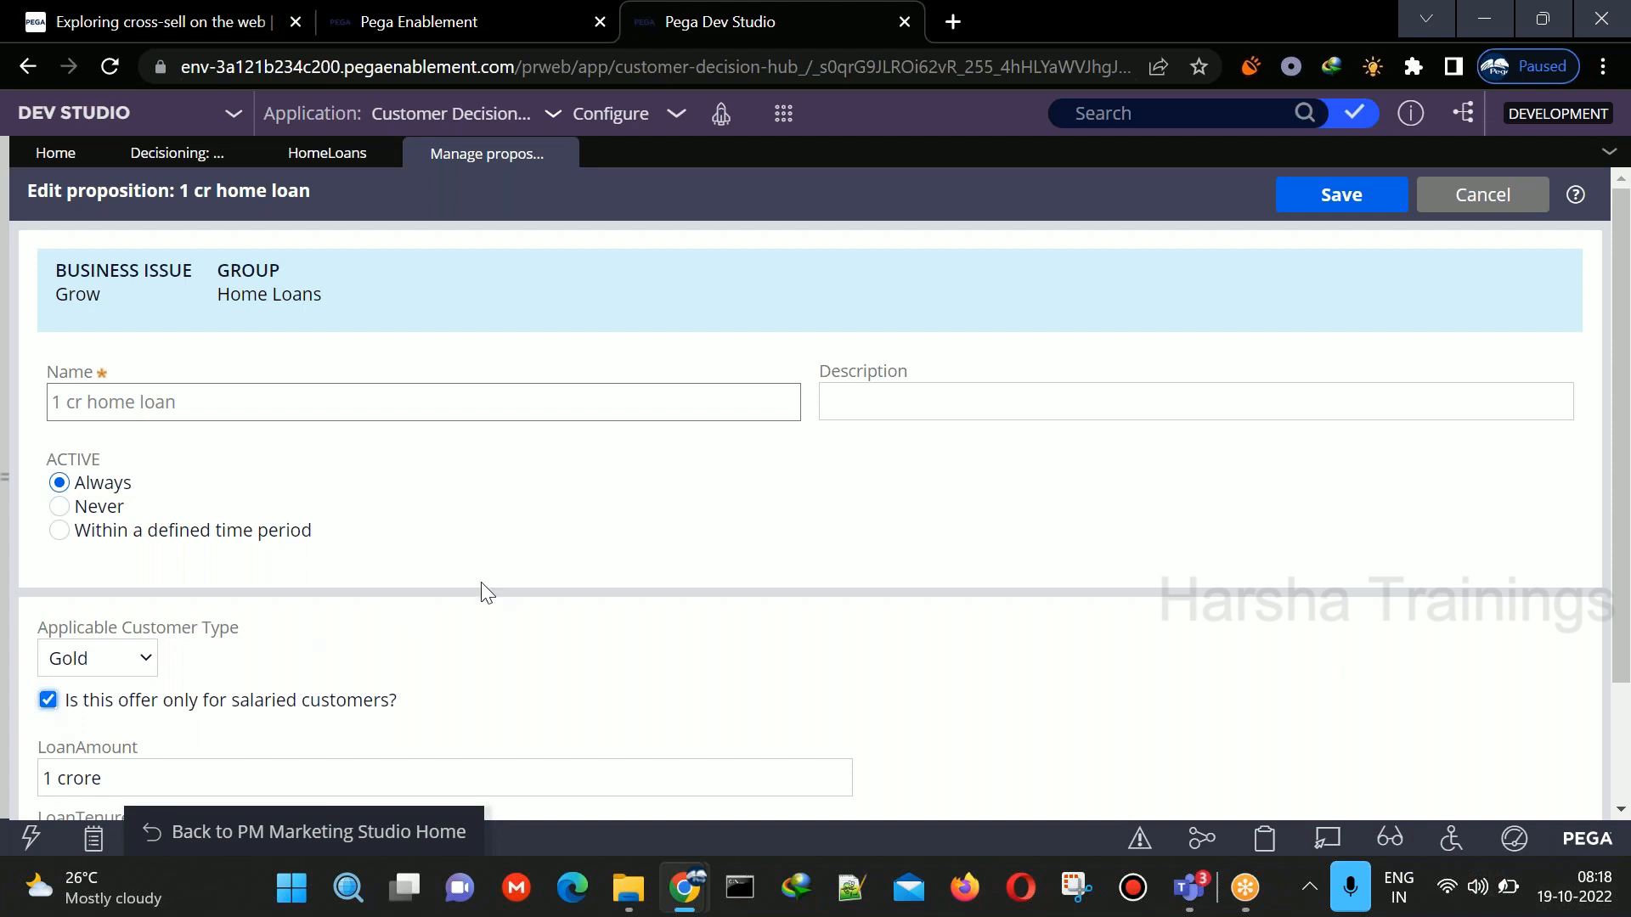
mouse_move(1630, 418)
mouse_down()
mouse_move(1629, 459)
mouse_move(1625, 413)
mouse_up()
click(1357, 199)
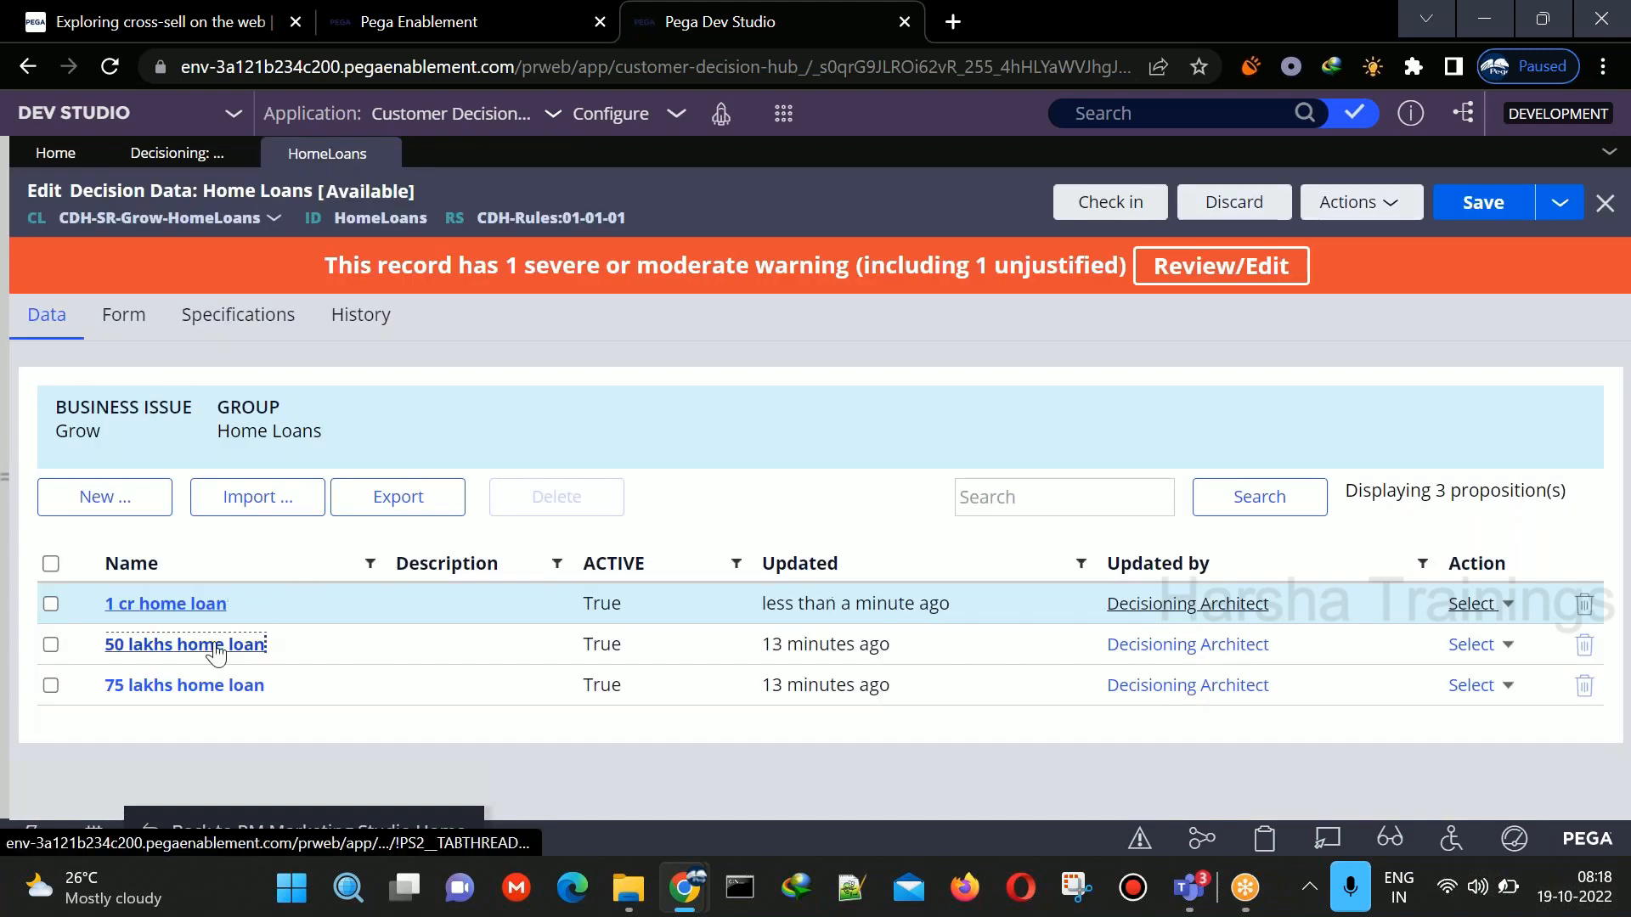
- Set the 50 lakhs home loan proposition's Applicable Customer Type to Basic and save it
click(217, 648)
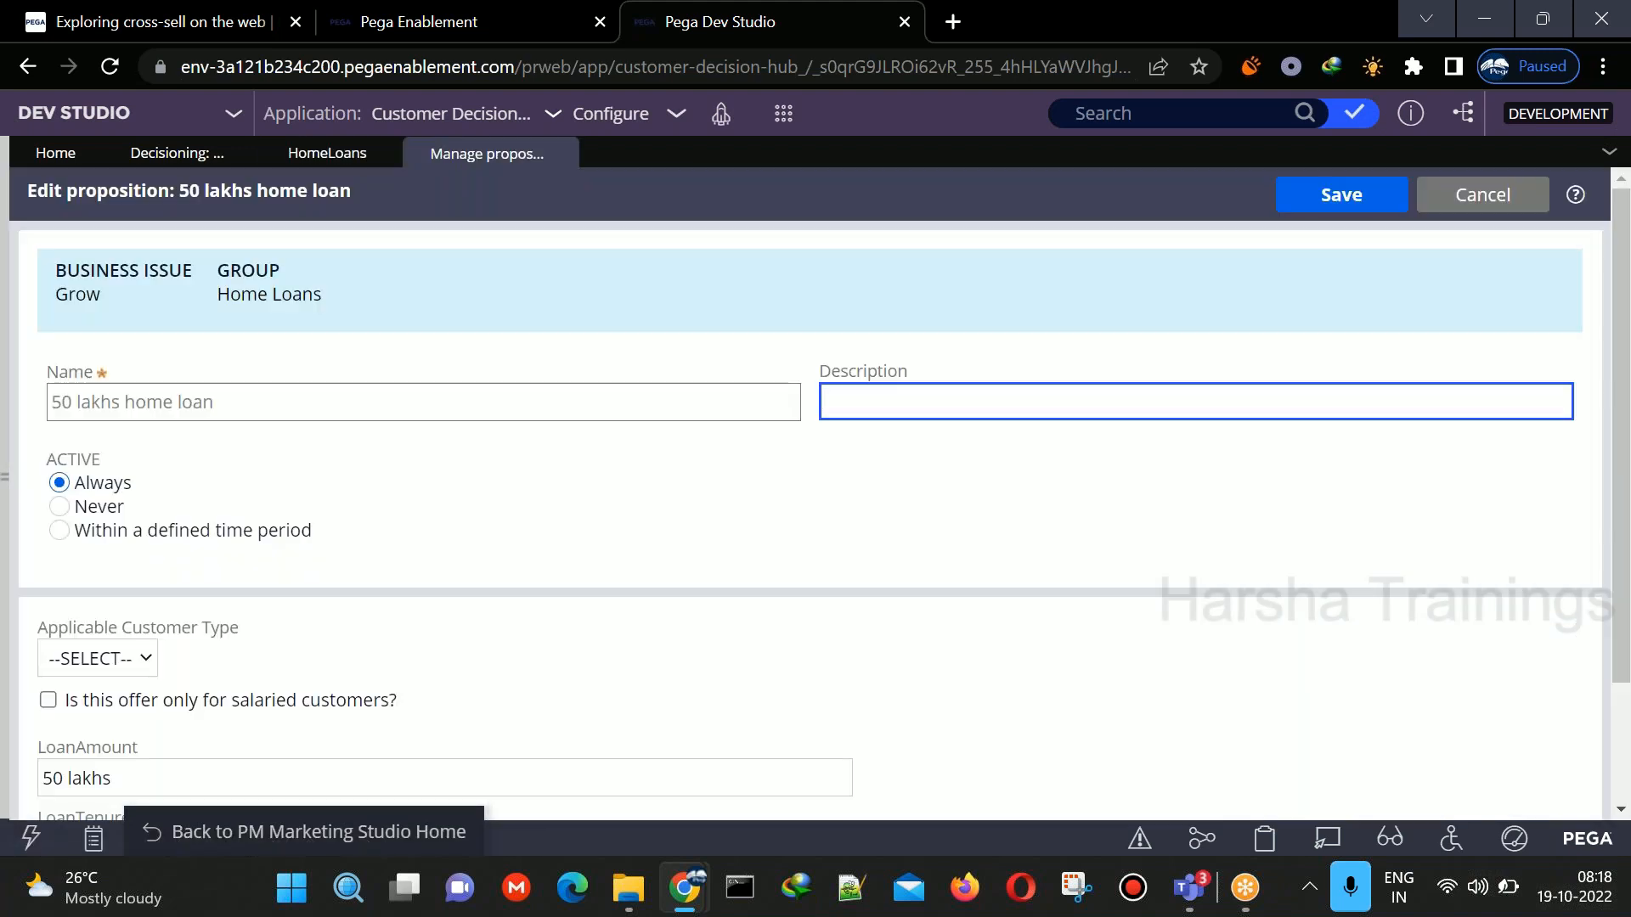
click(109, 668)
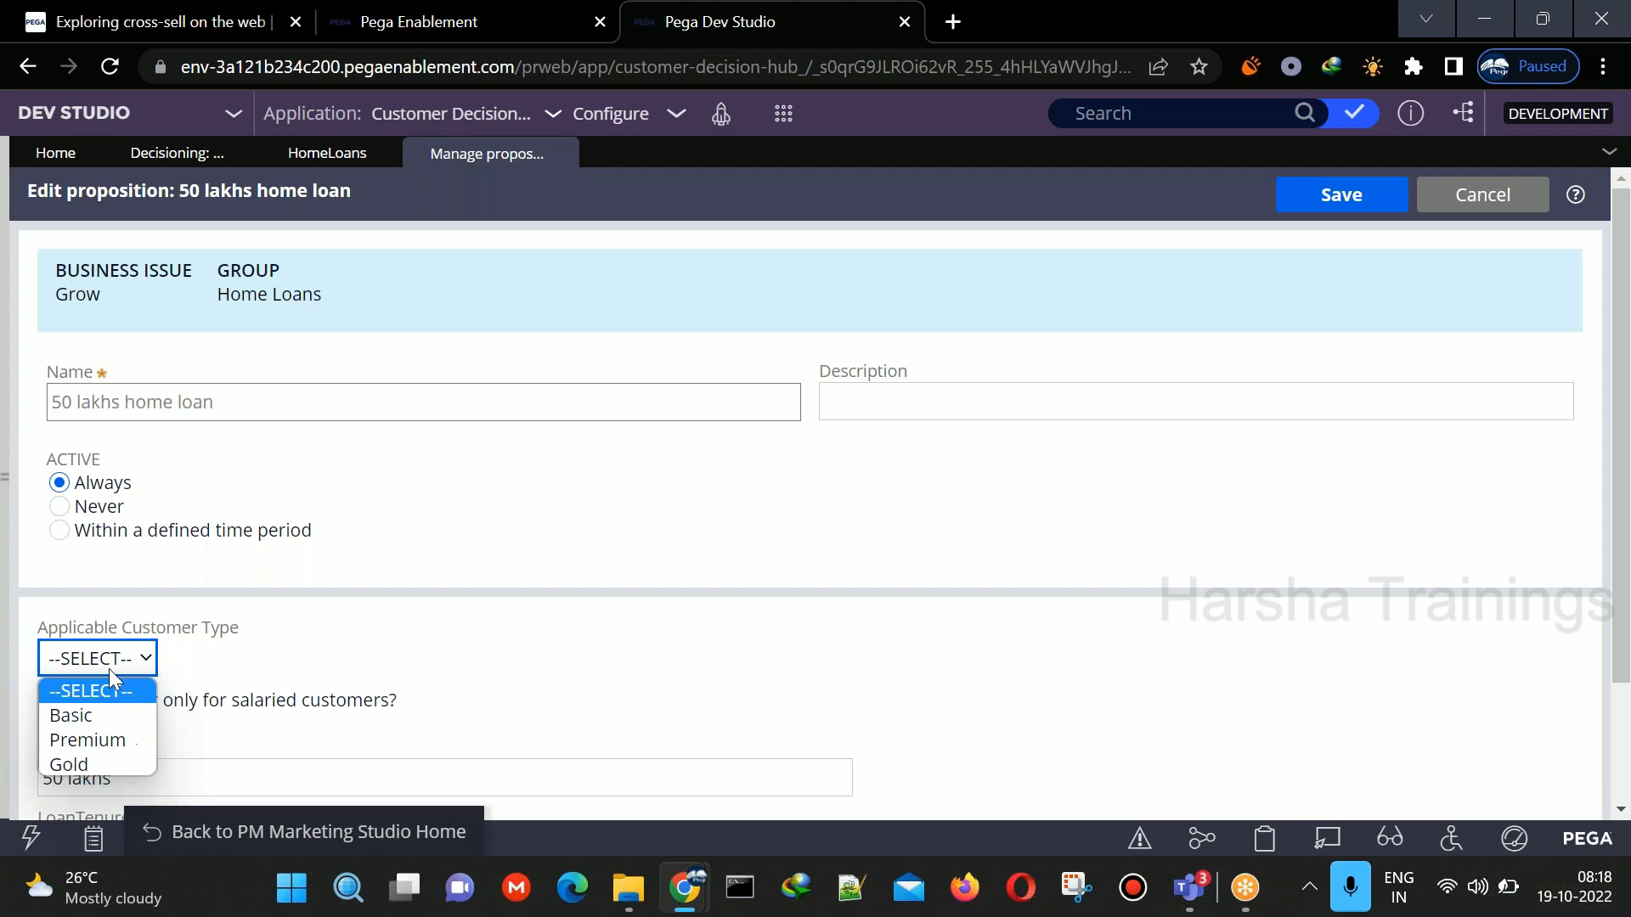
click(95, 718)
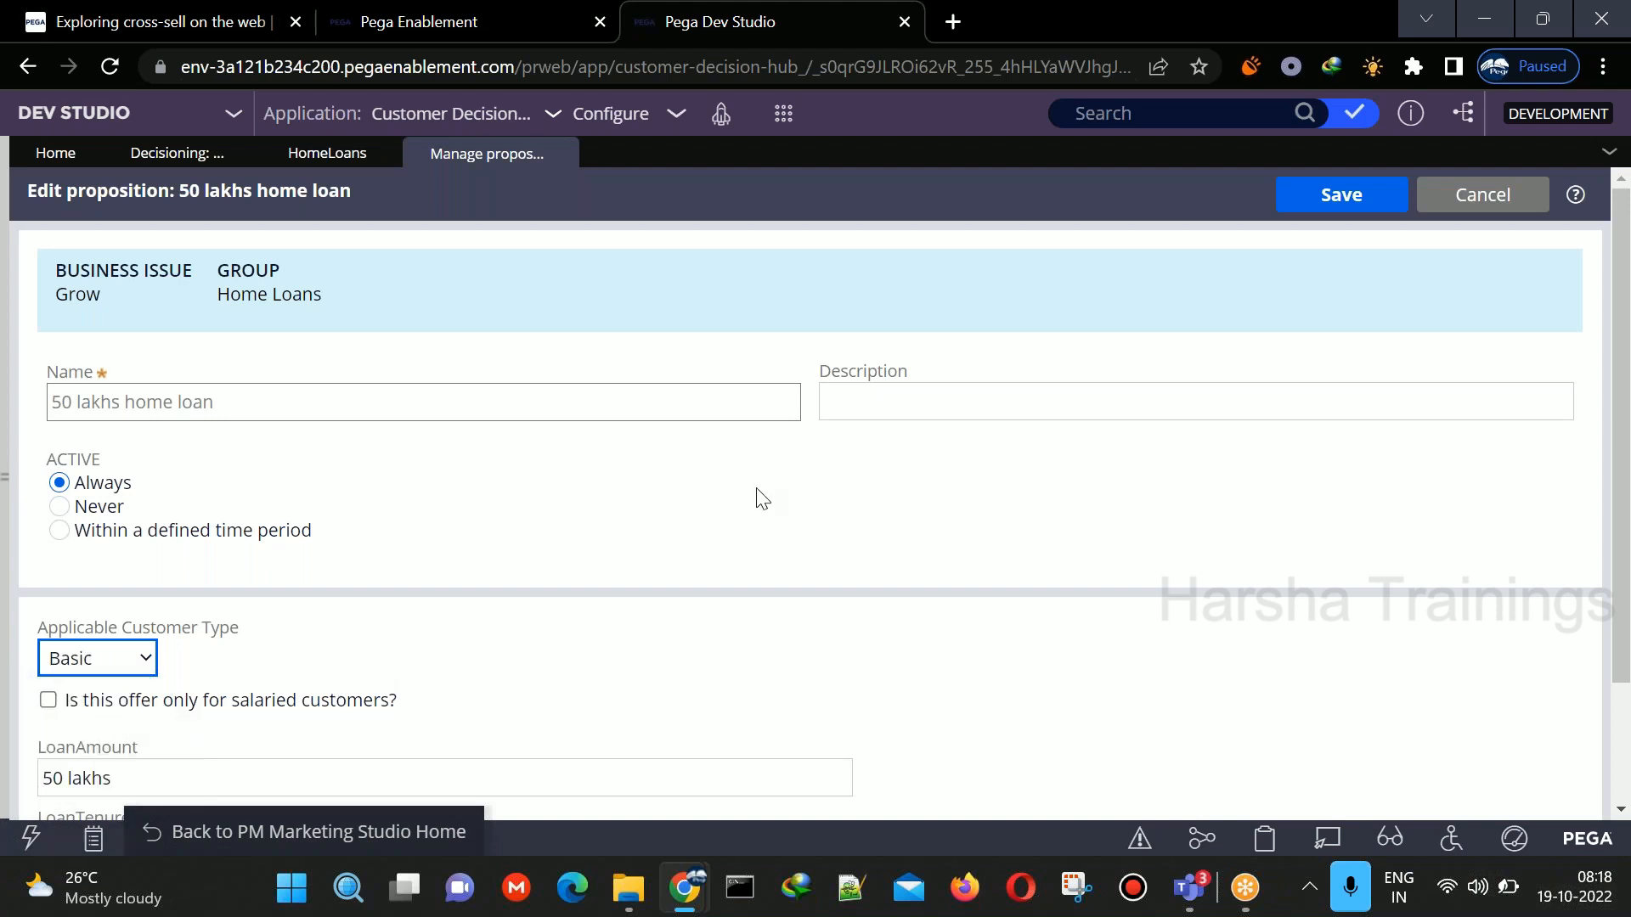
click(1360, 205)
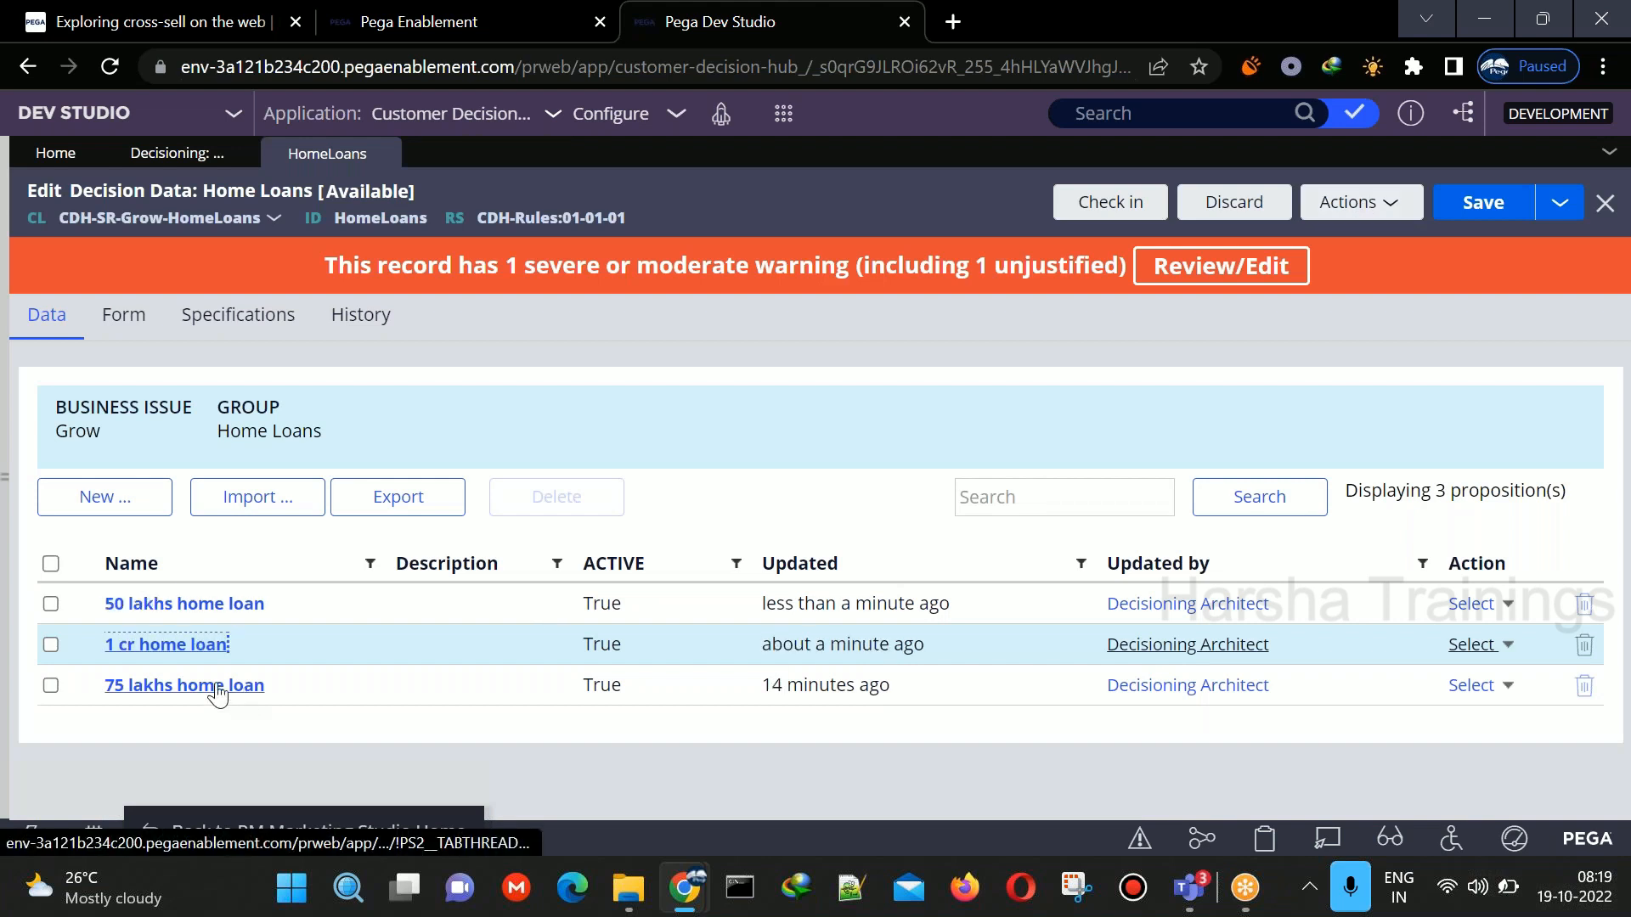
- Set the 75 lakhs home loan proposition to customer type Premium, mark it for salaried customers only, and save it
click(217, 688)
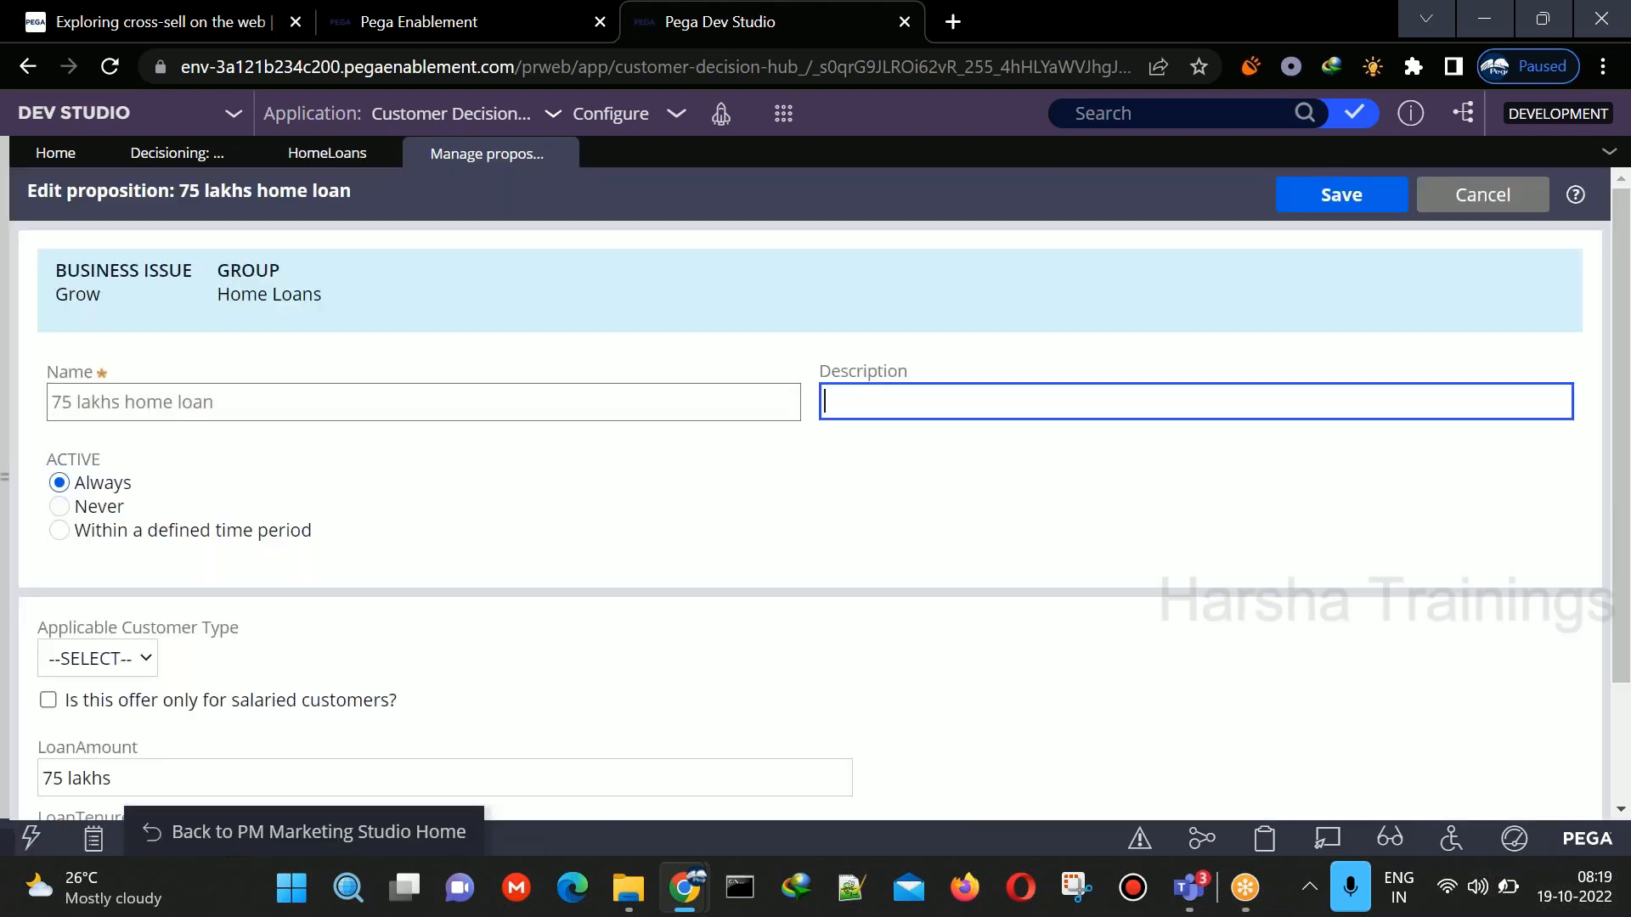
click(98, 659)
click(90, 733)
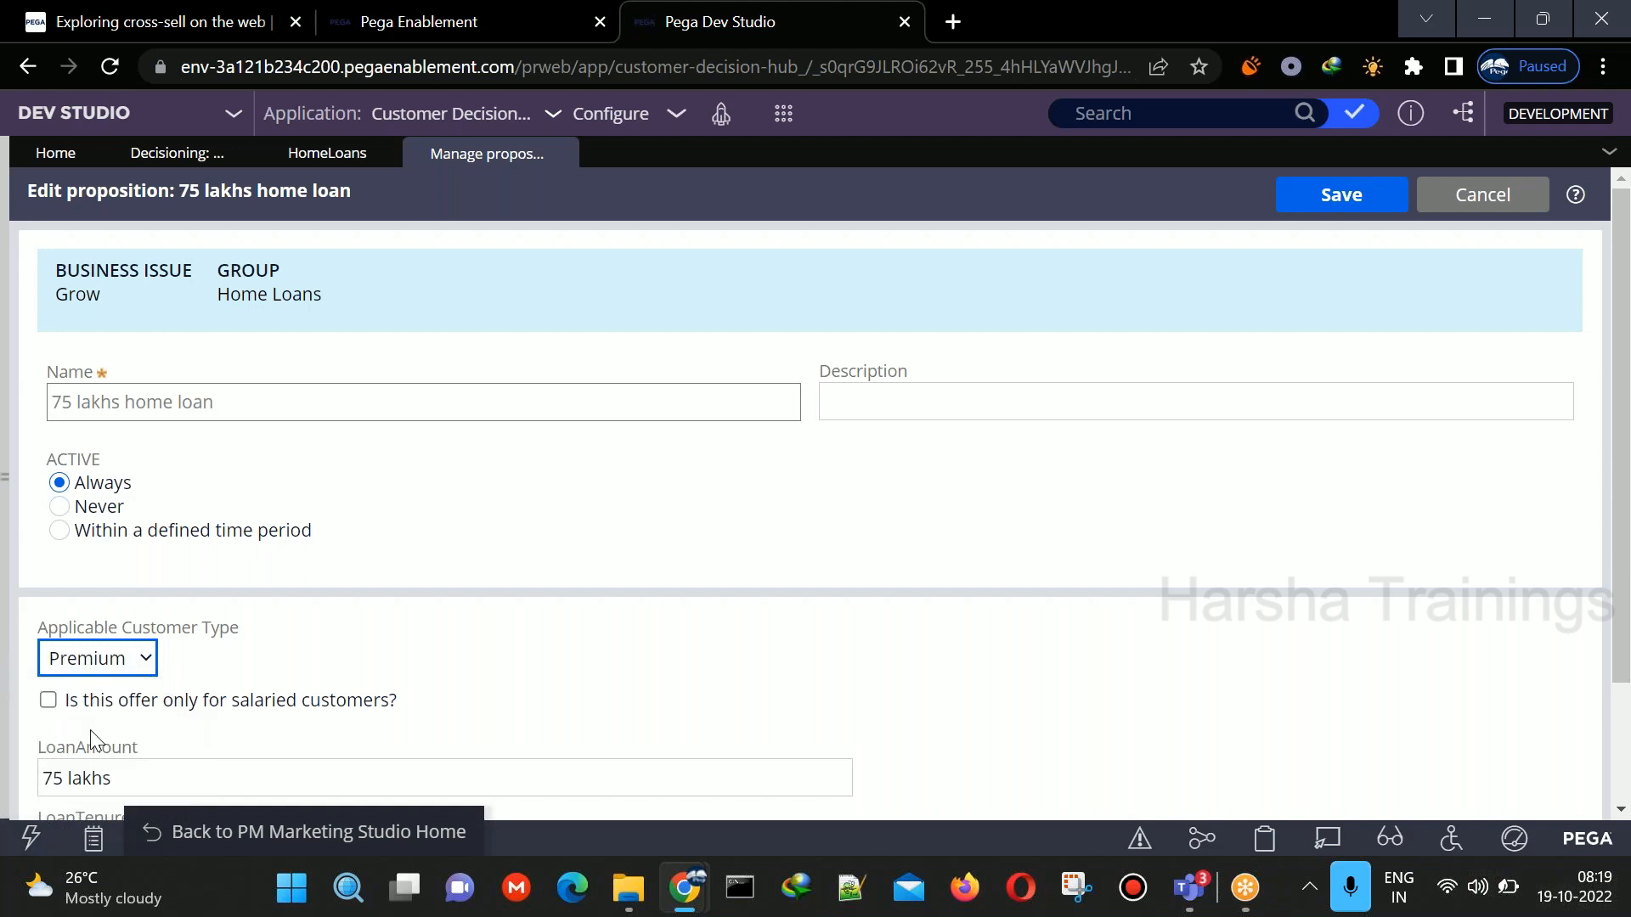
click(48, 701)
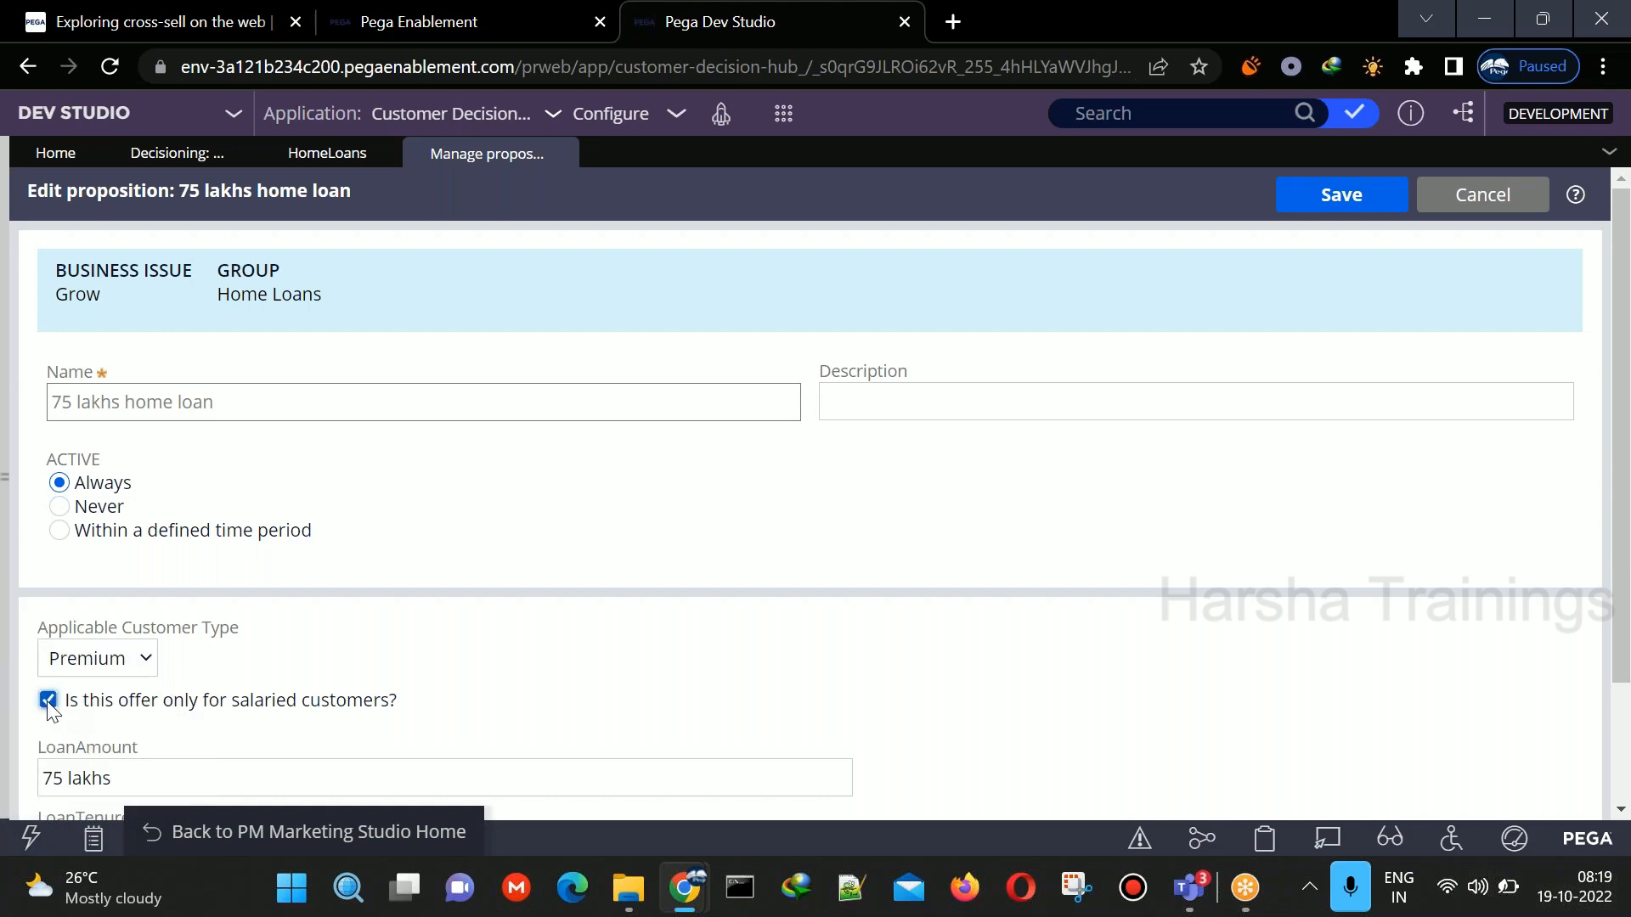
click(1342, 198)
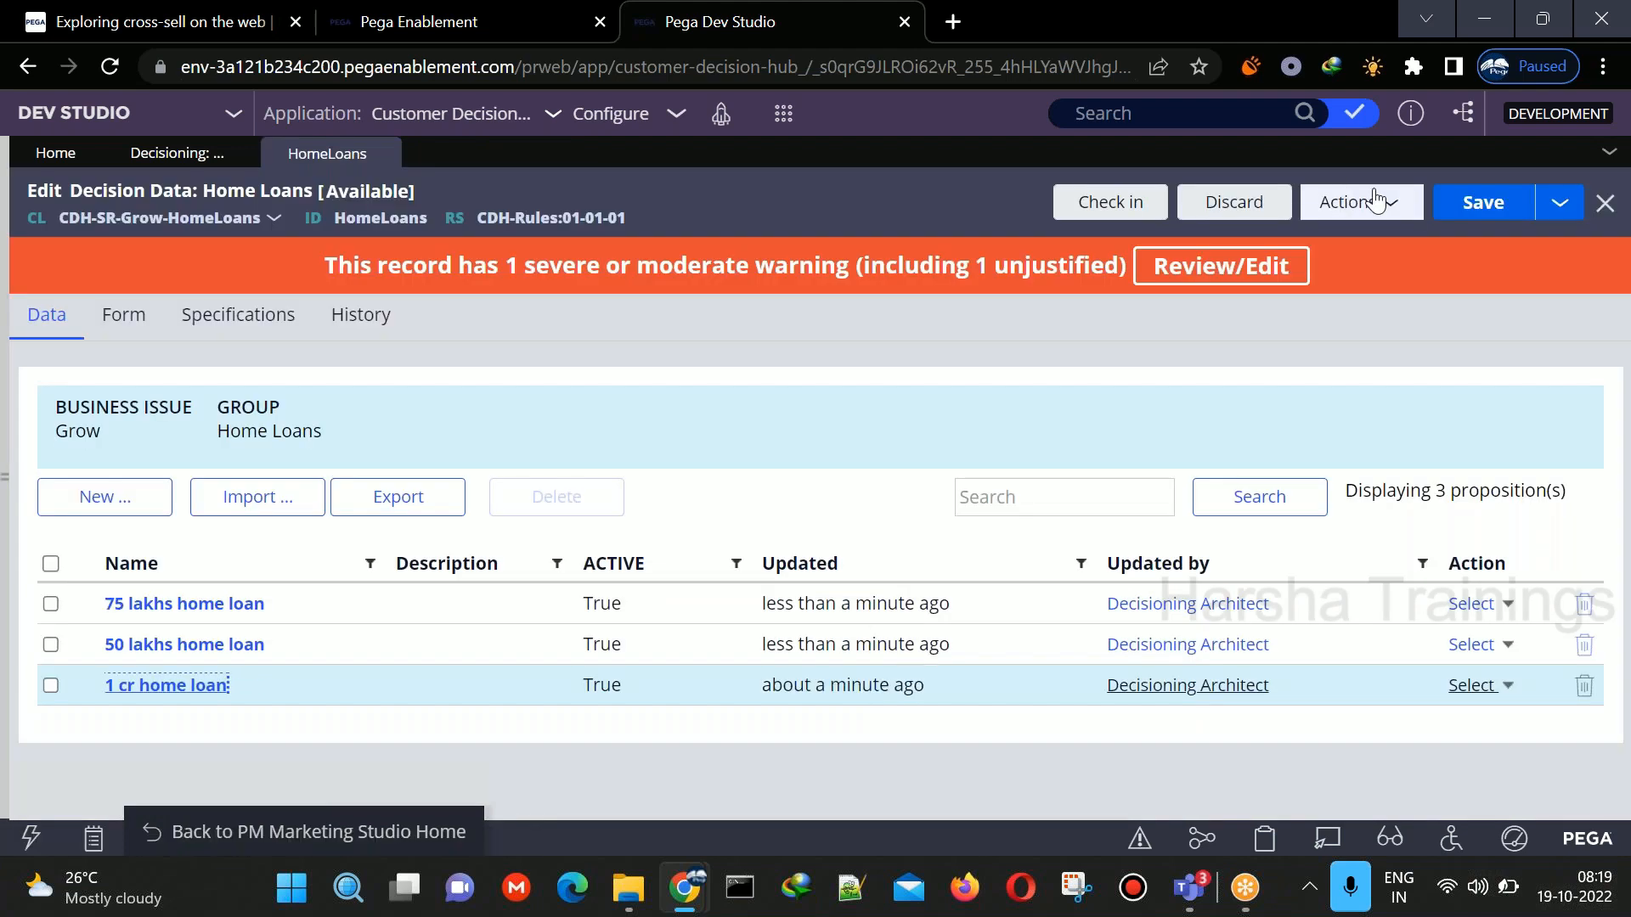
- Save the Home Loans decision data and check it in with the justification "OOTB" and the comment "WIP"
click(1517, 197)
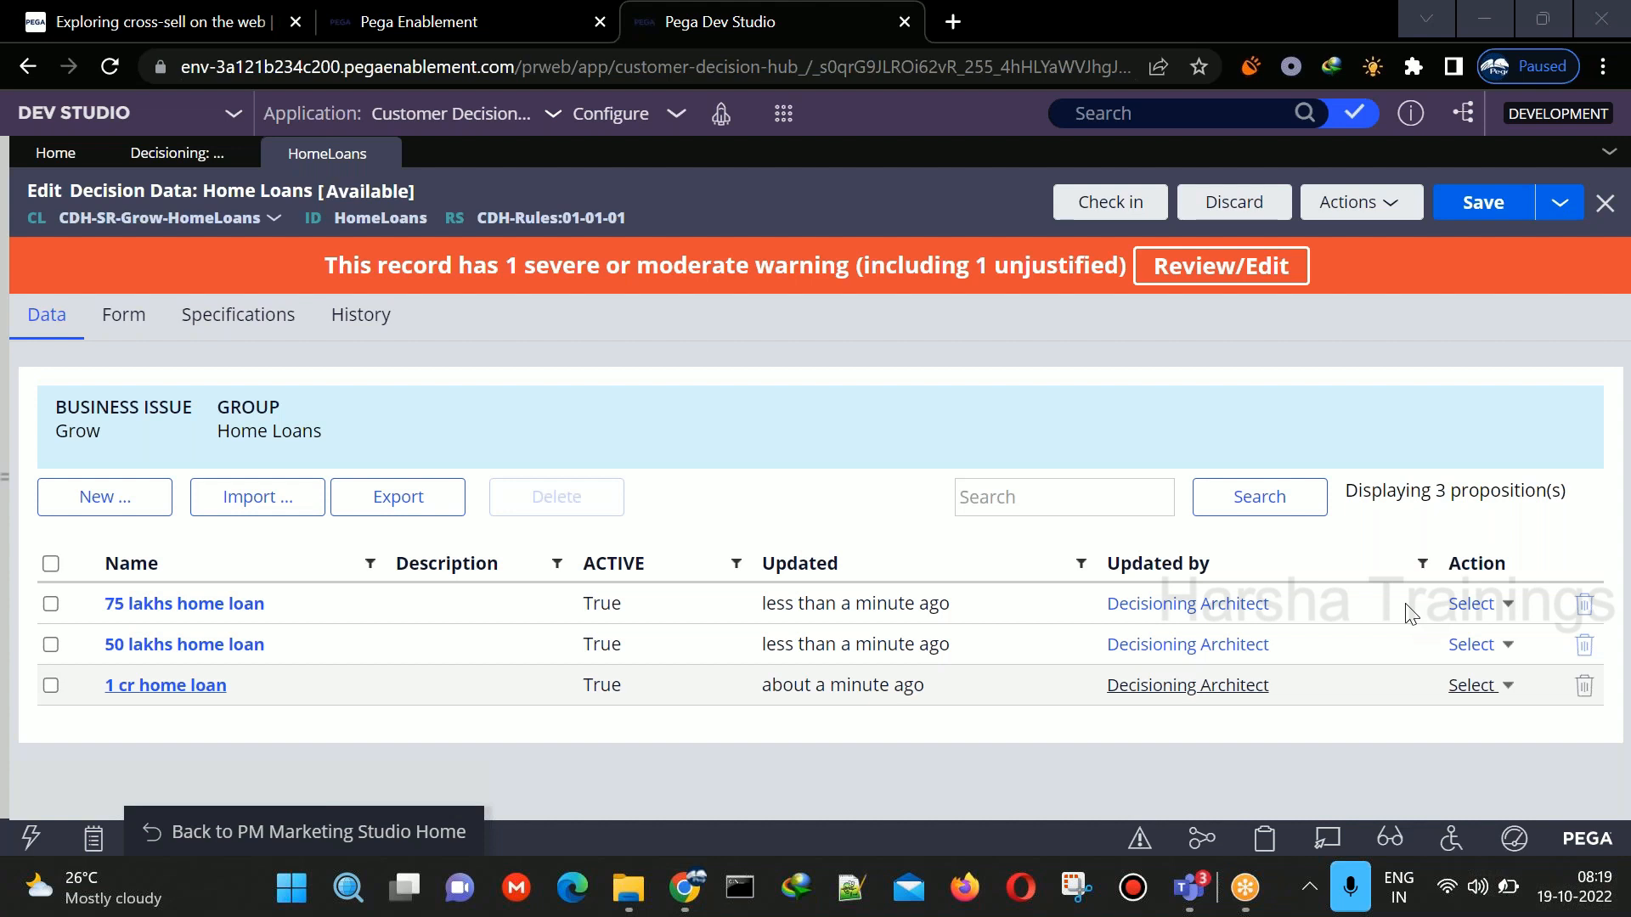
click(1157, 270)
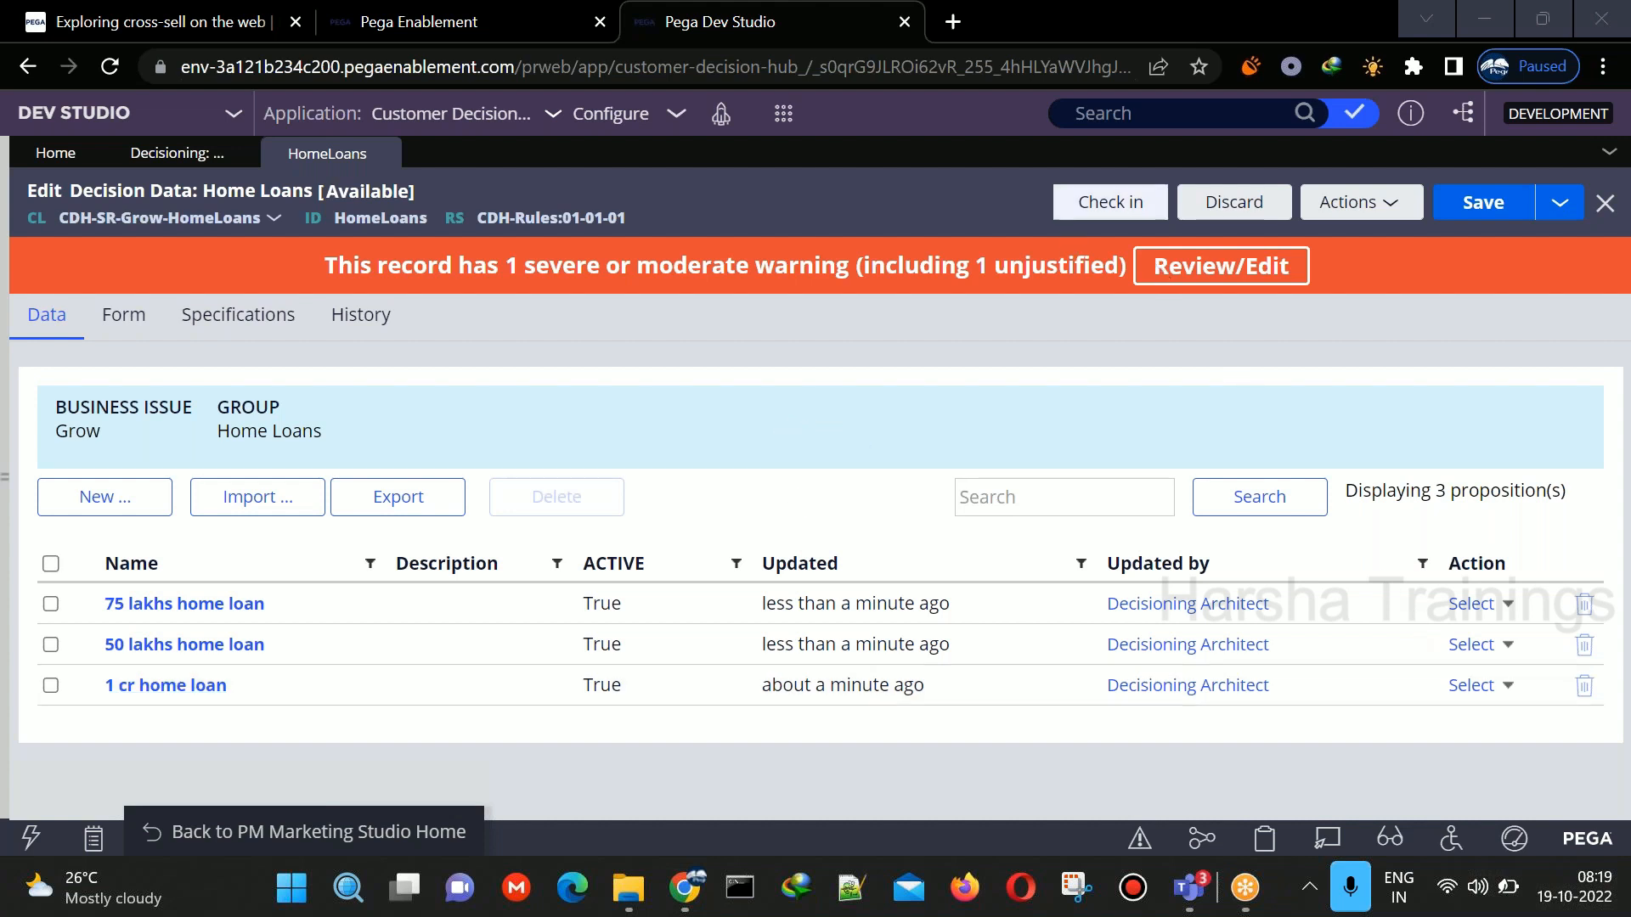
click(1111, 203)
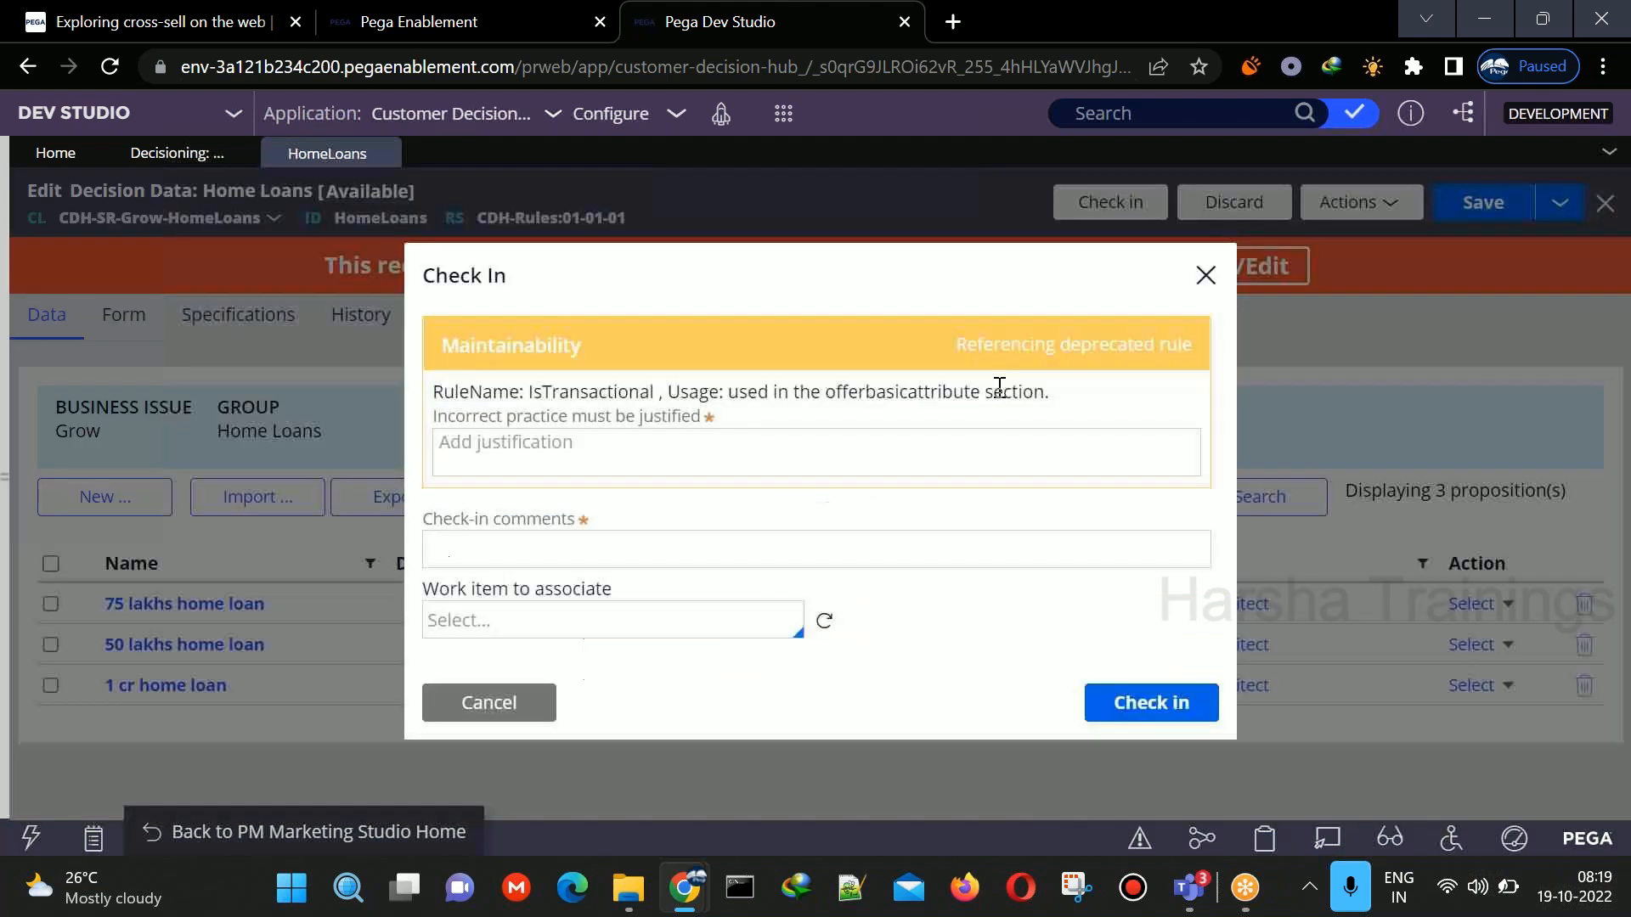
click(777, 473)
text(OOTB)
key(Tab)
text(WIP)
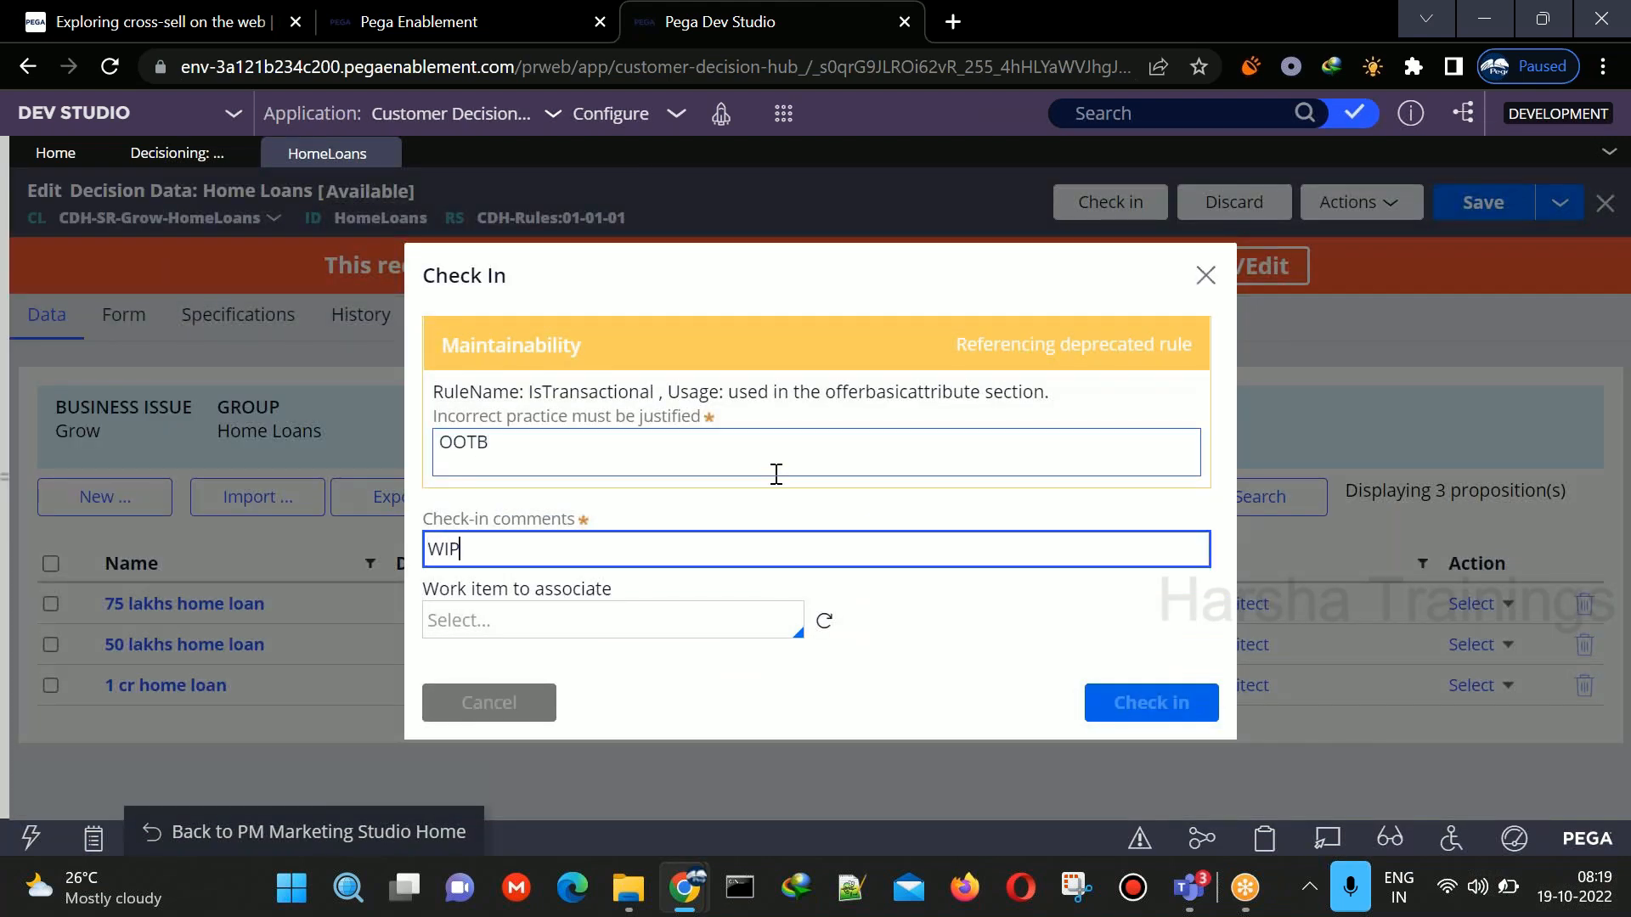
key(Return)
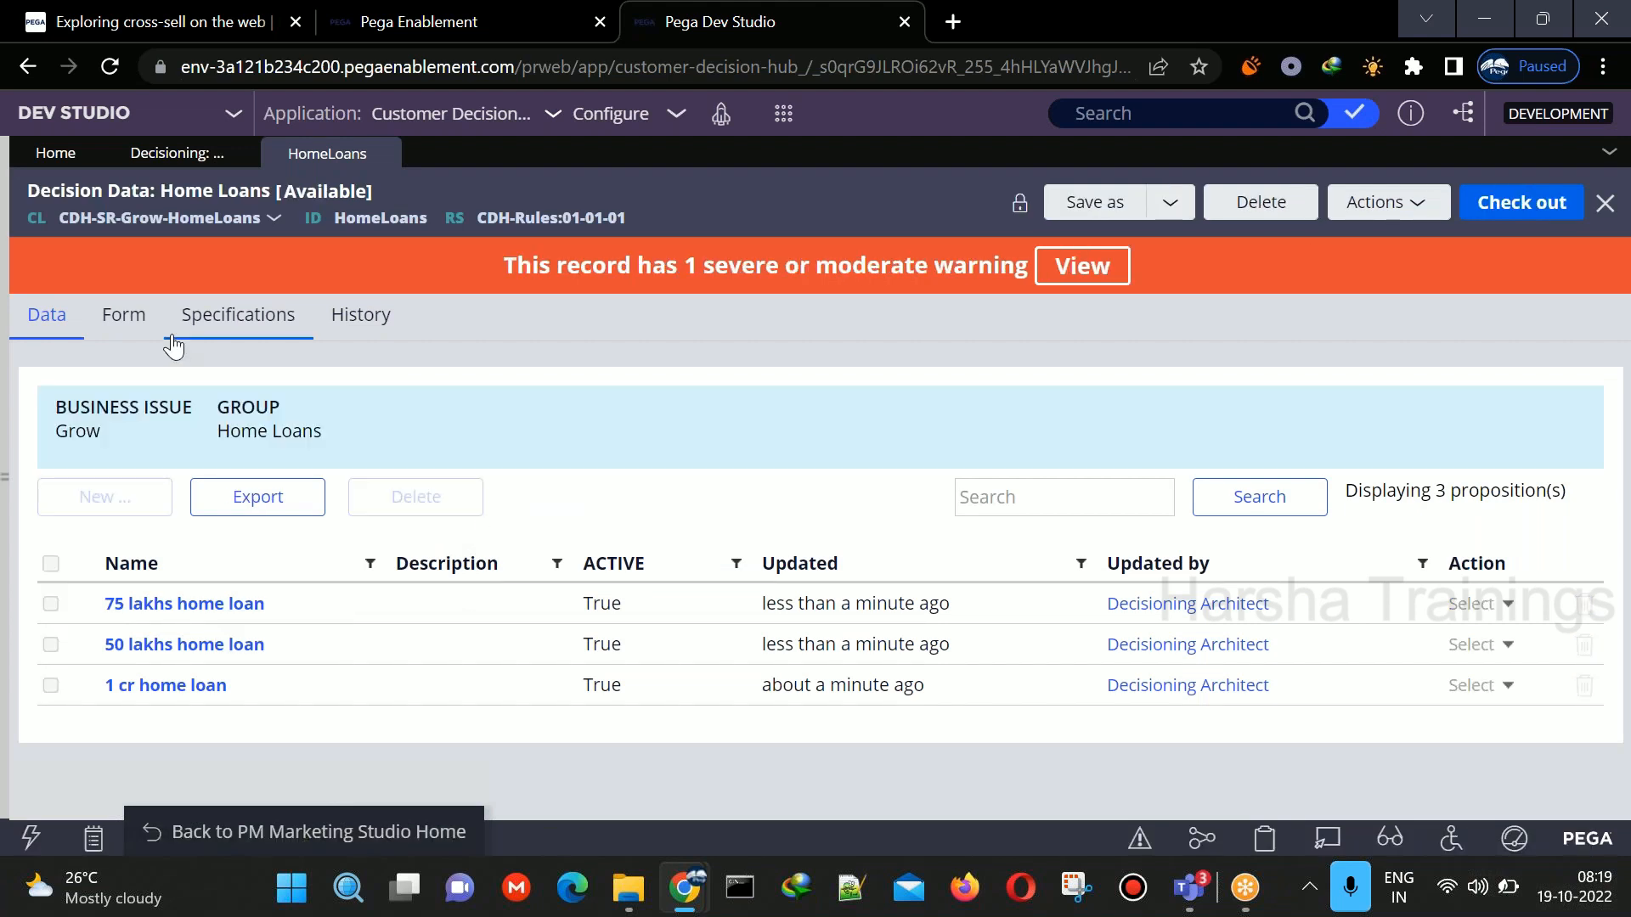
- Look through the Home Loans decision data's form fields down to the last entry to see which properties are listed
click(123, 346)
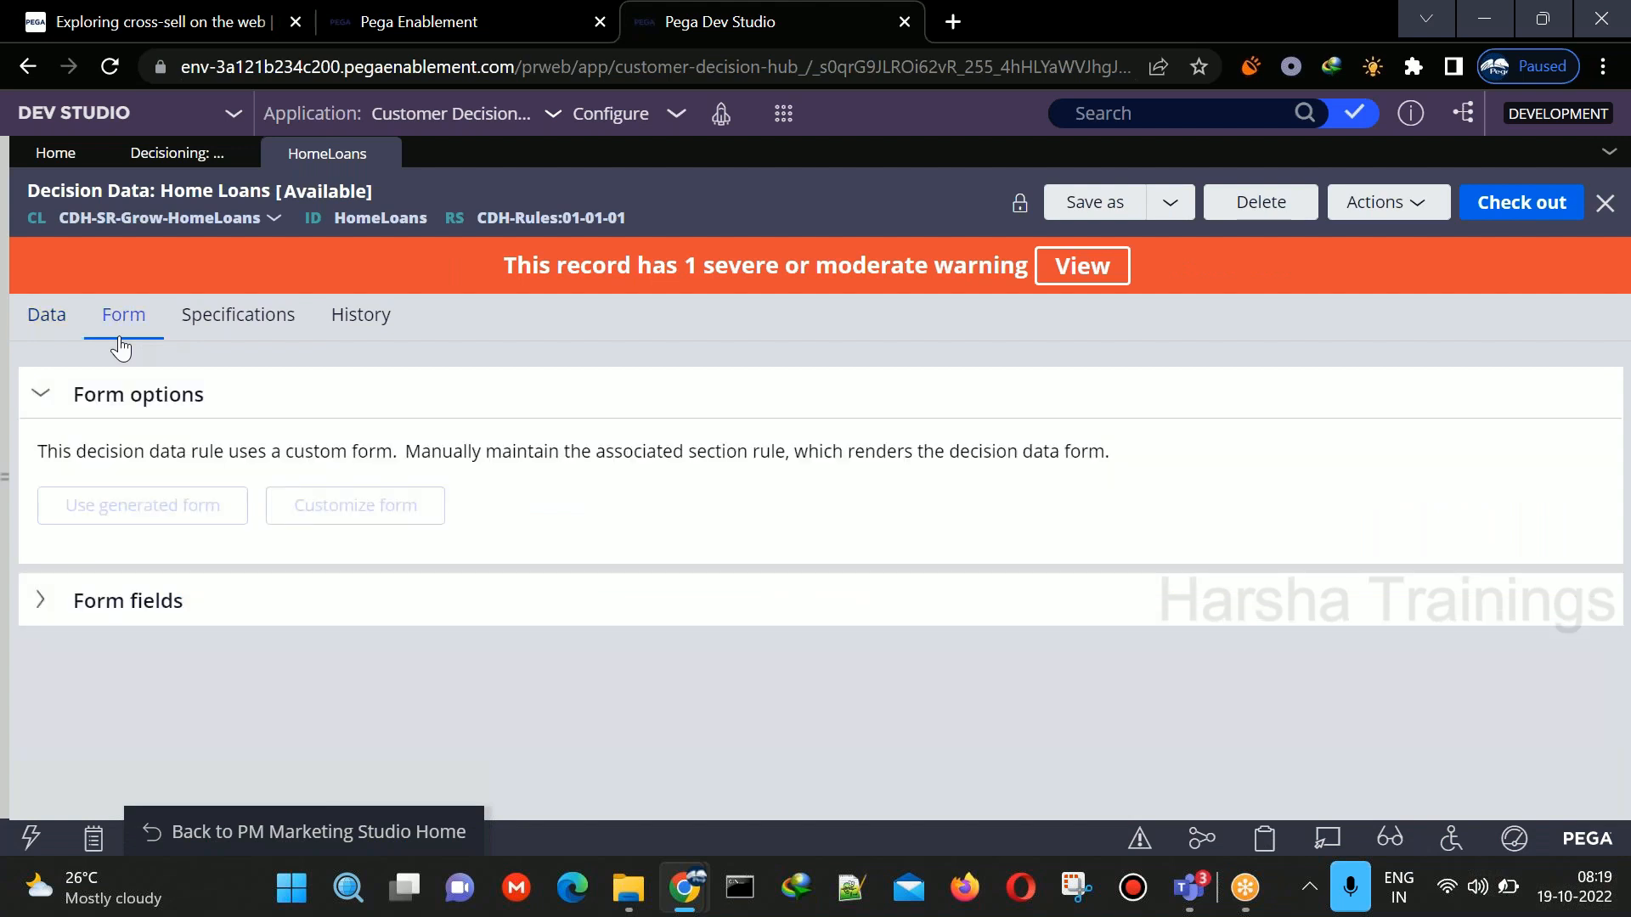
click(56, 315)
click(62, 603)
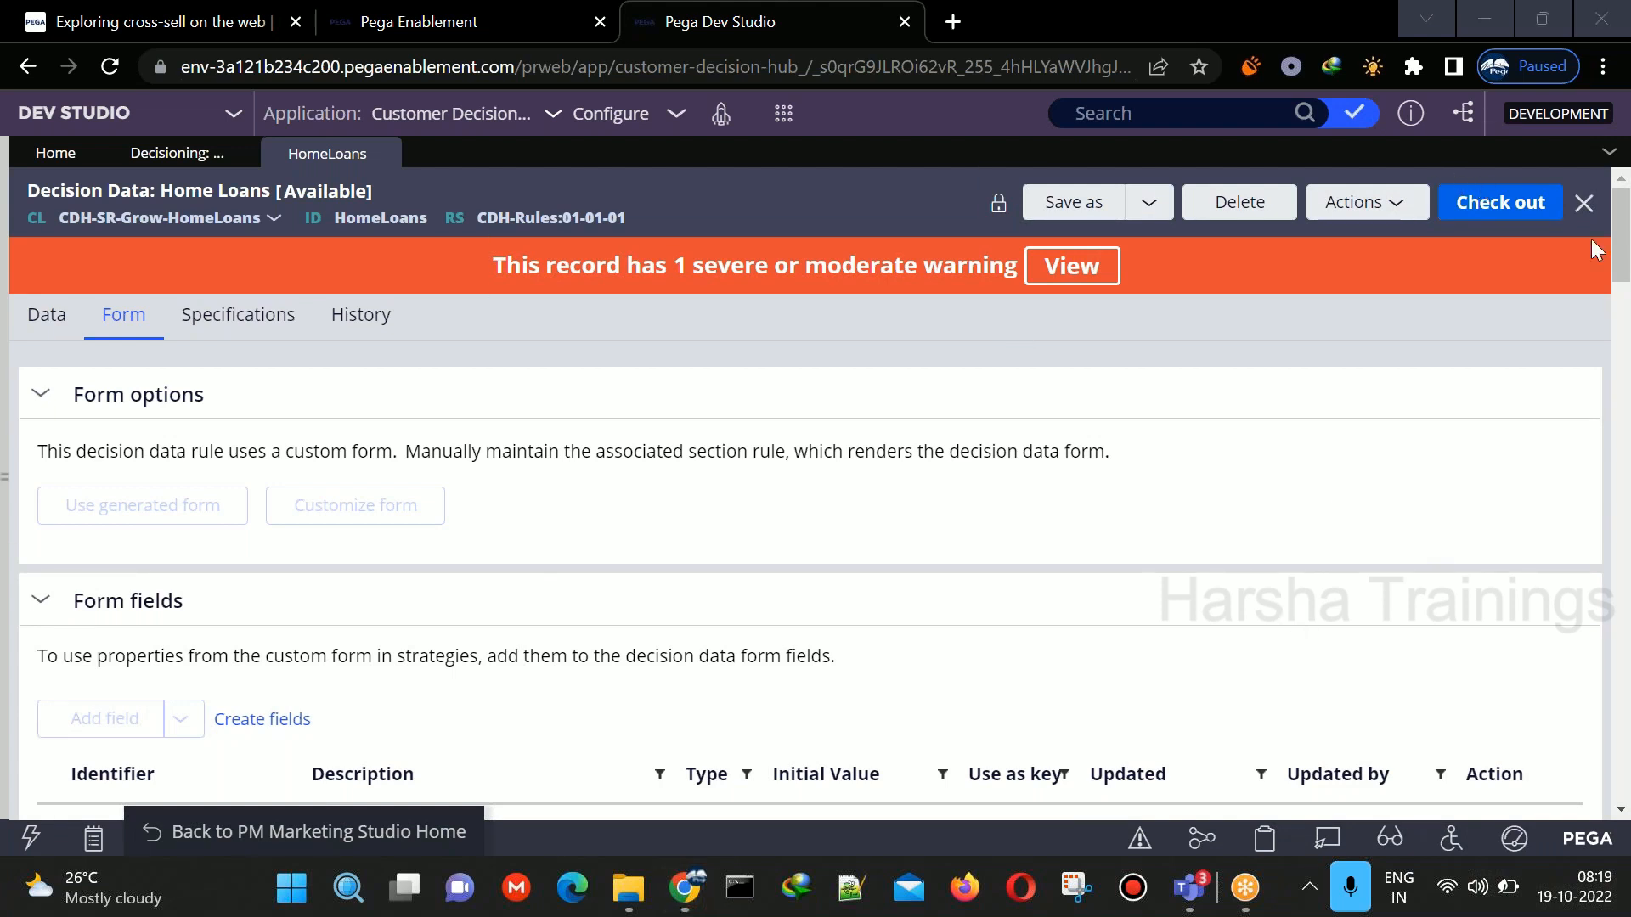
click(1623, 240)
drag(1623, 248, 1626, 650)
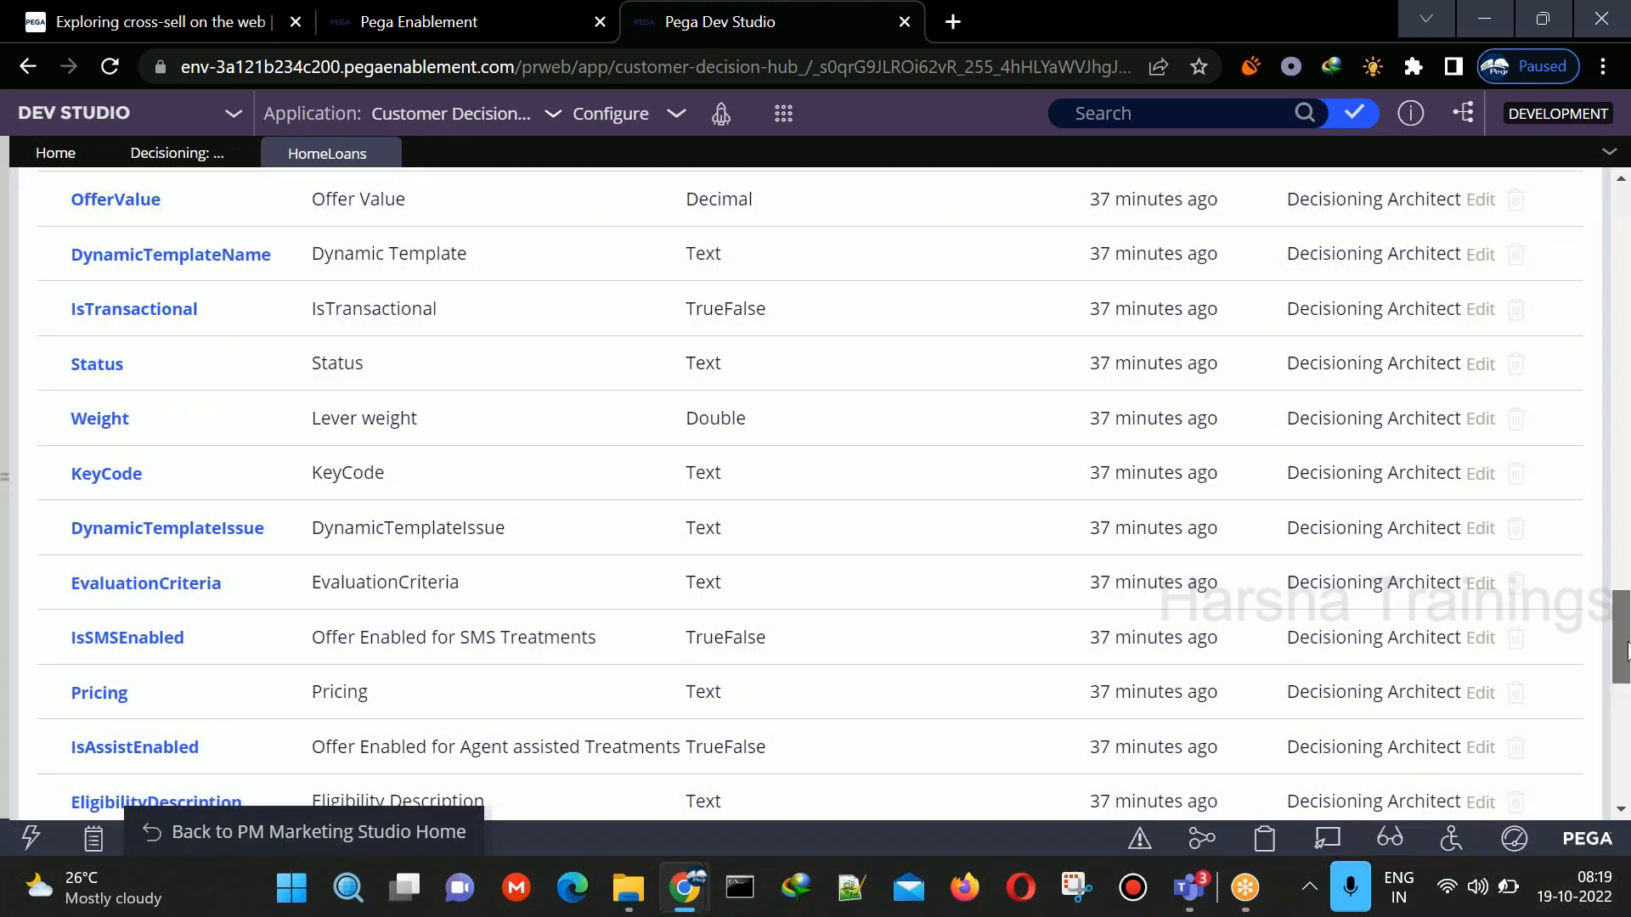
scroll(1627, 650, down, 10)
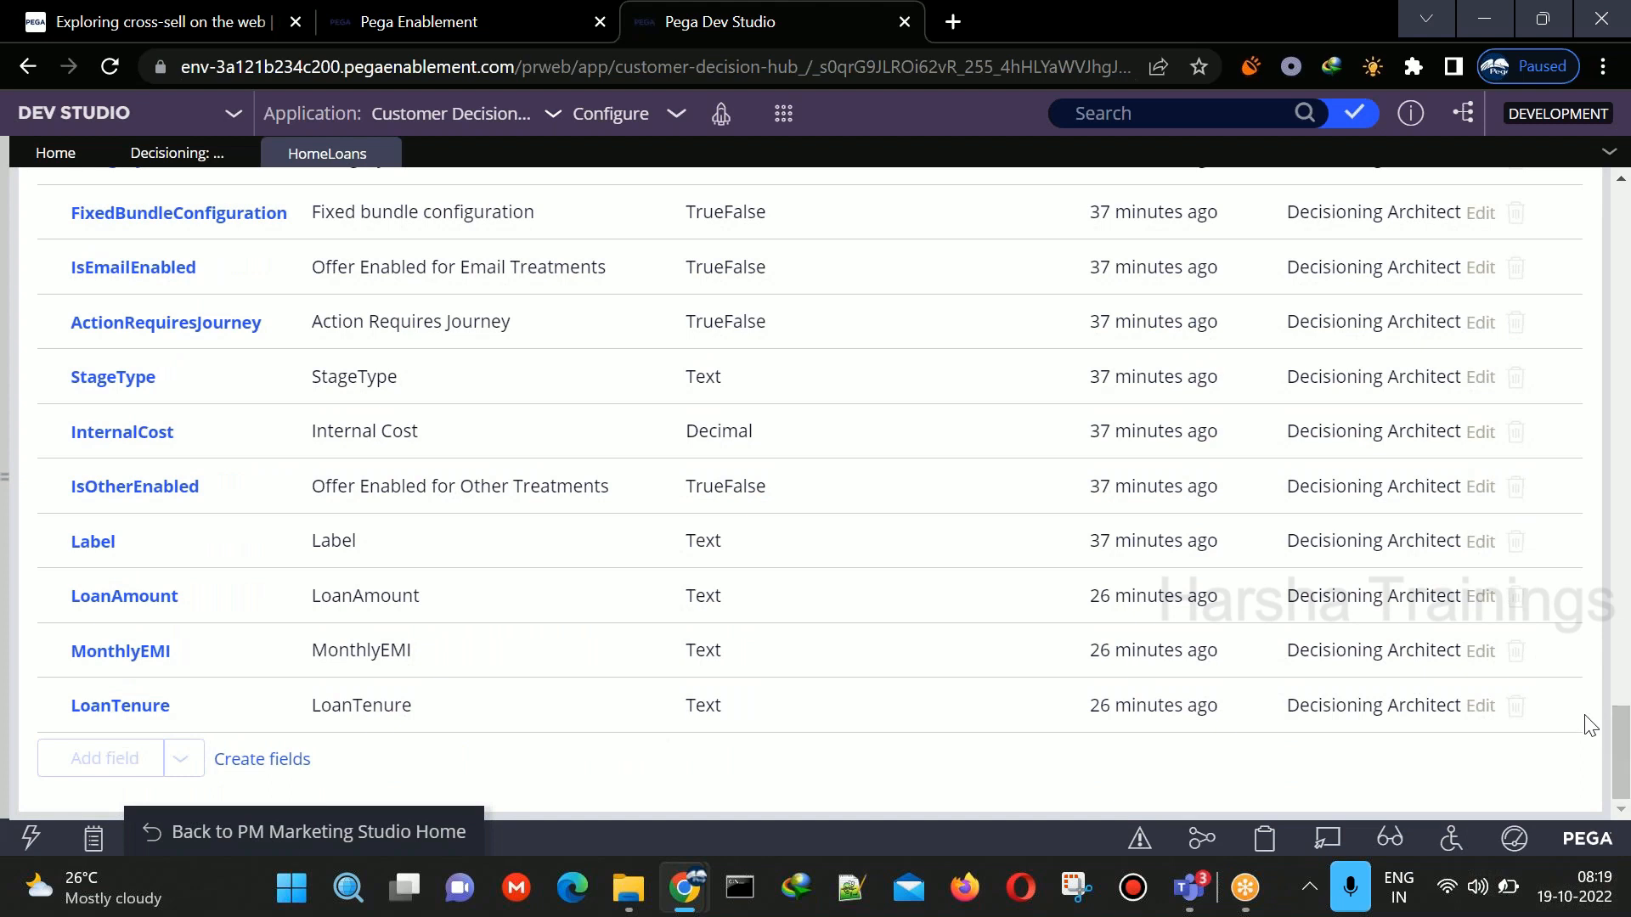
drag(1623, 747, 1627, 229)
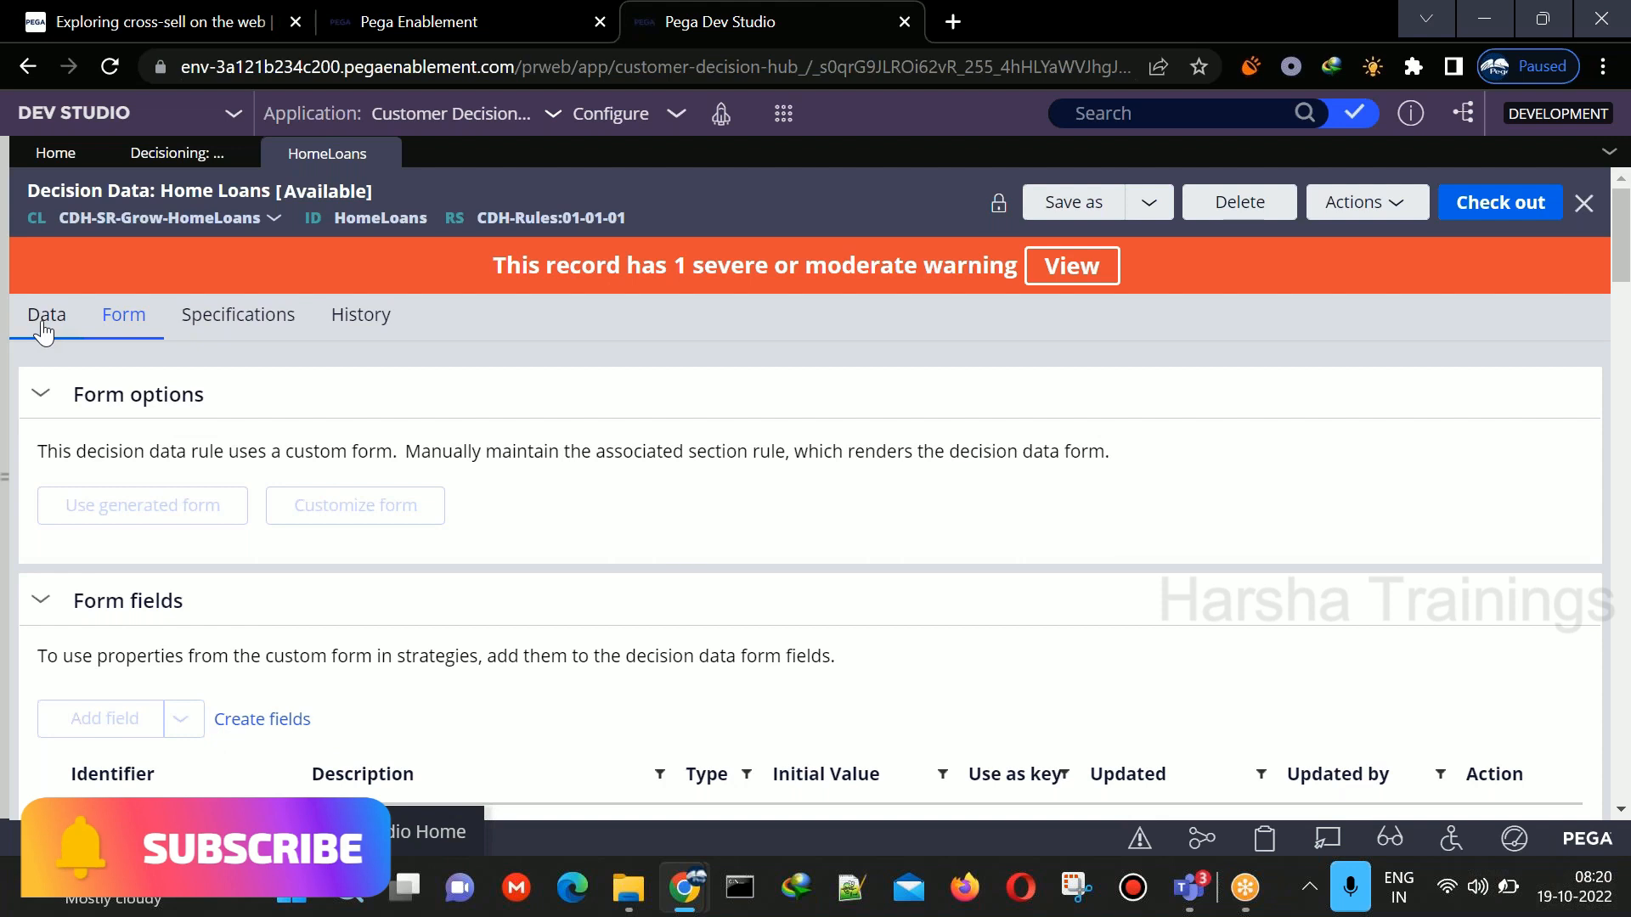
- View the saved values of the 75 lakhs home loan proposition and close it
click(44, 330)
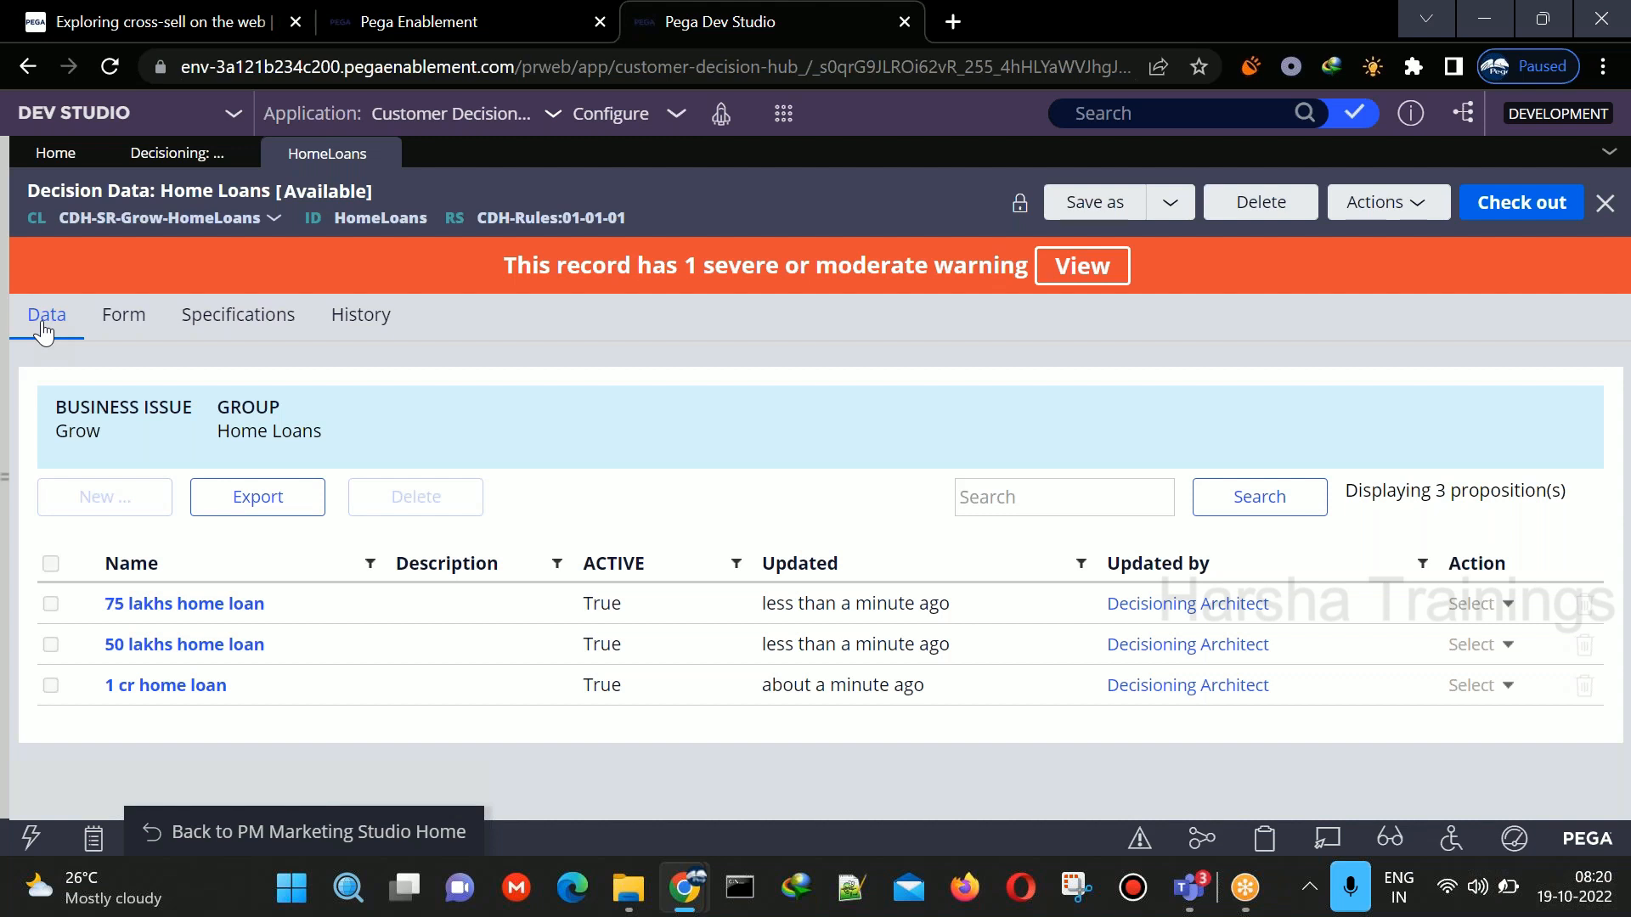
click(200, 605)
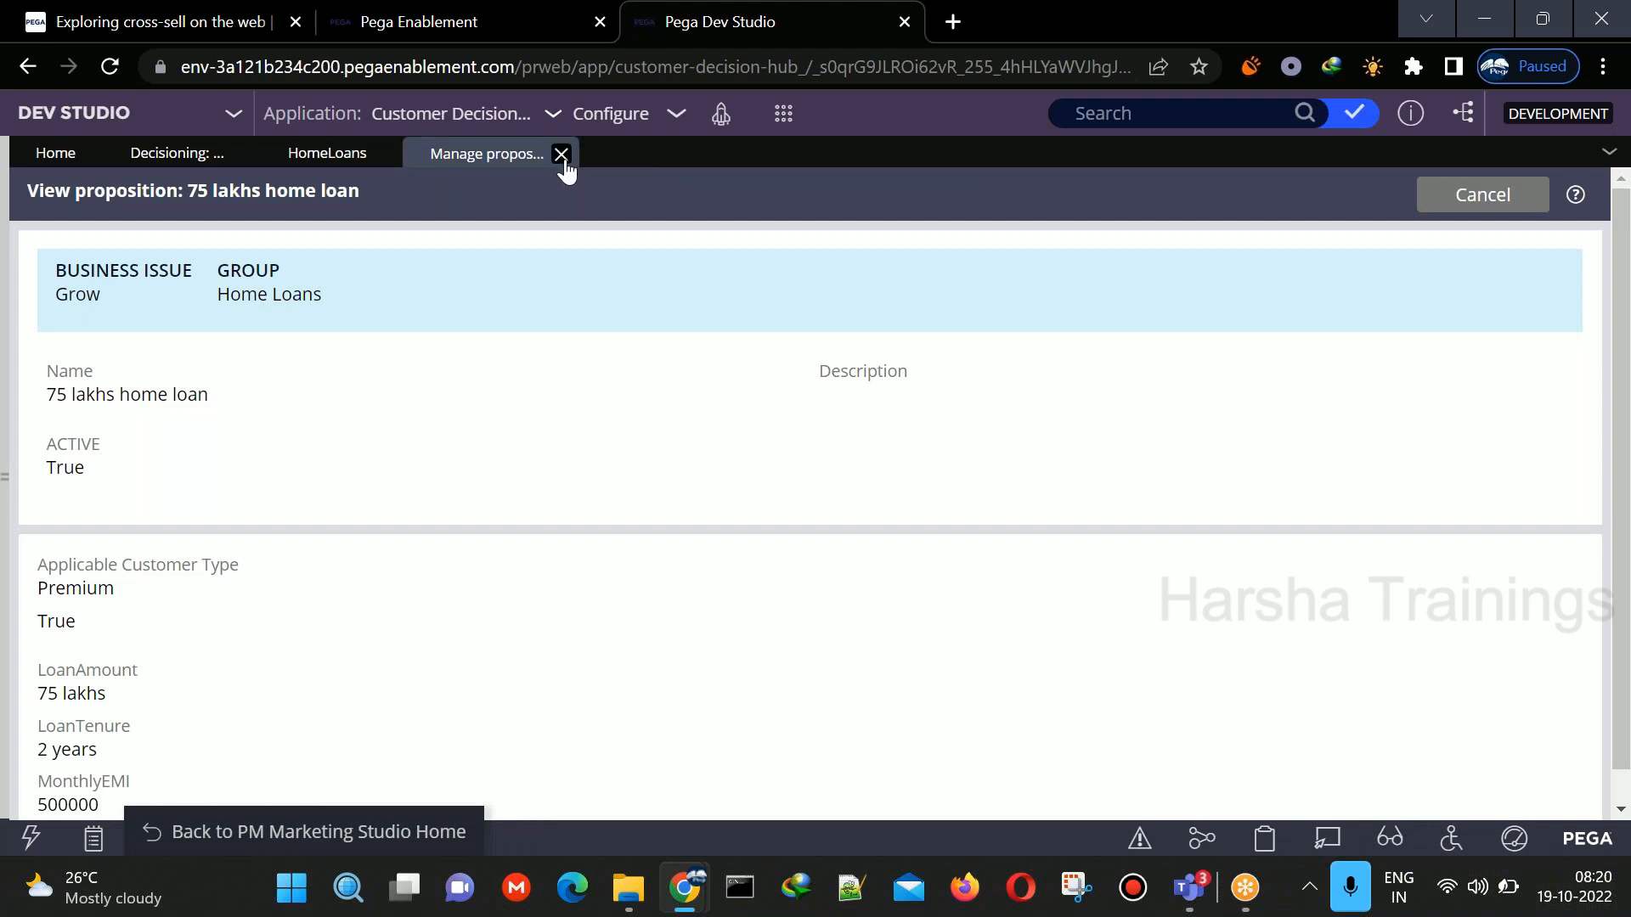
click(561, 155)
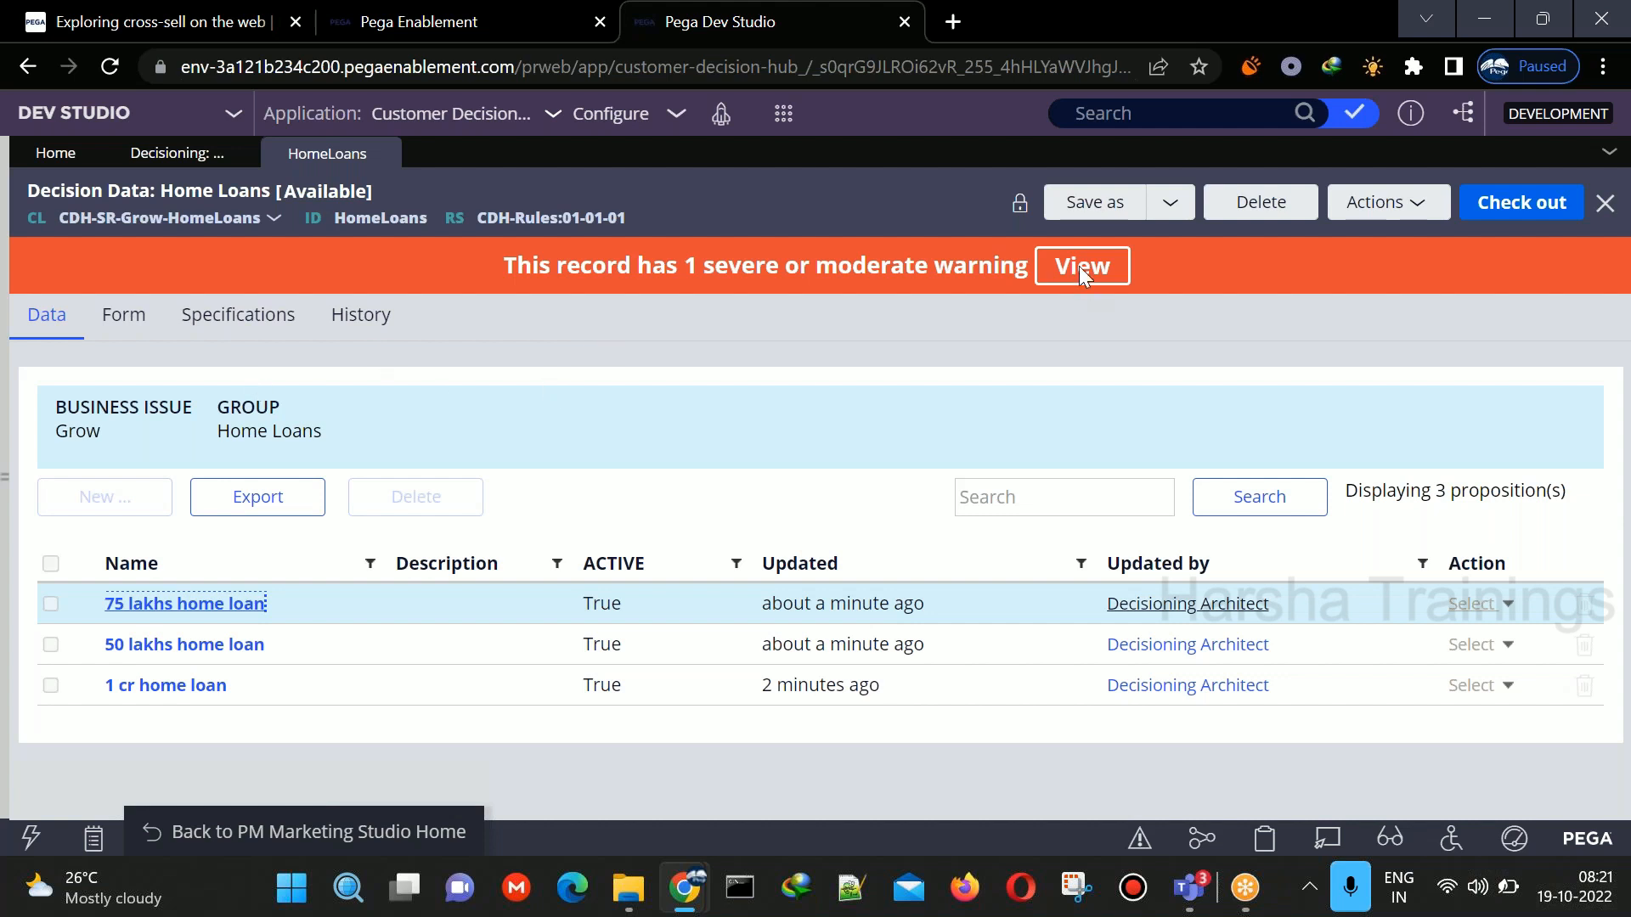
- Check out the Home Loans decision data, export its propositions to a CSV file, and open that file in Excel
click(1518, 216)
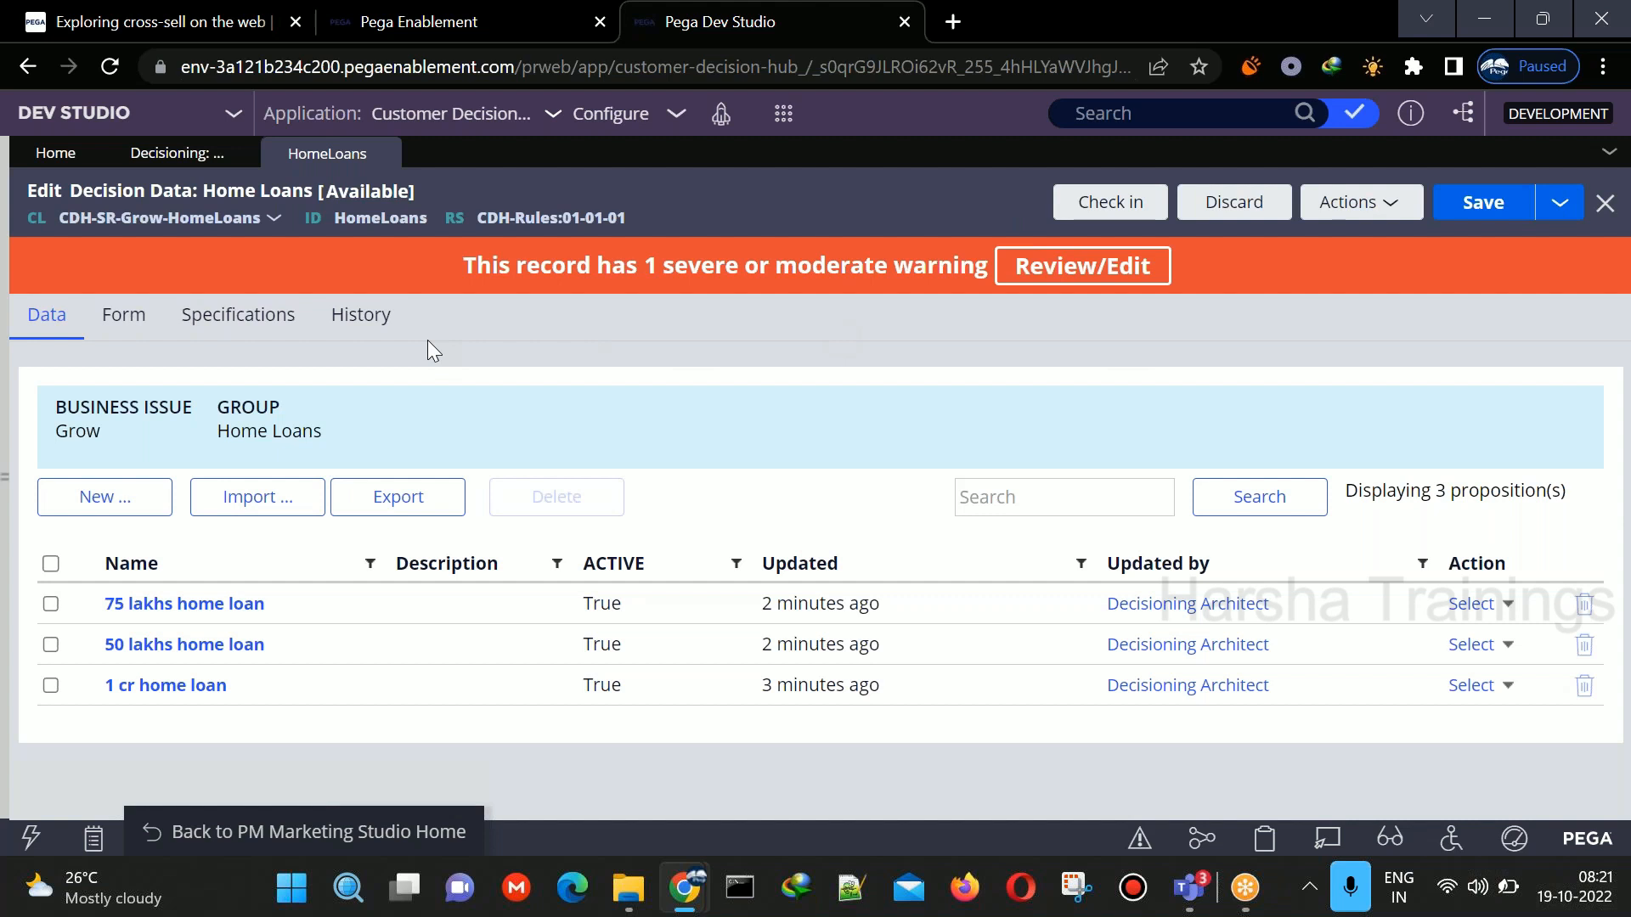
click(412, 508)
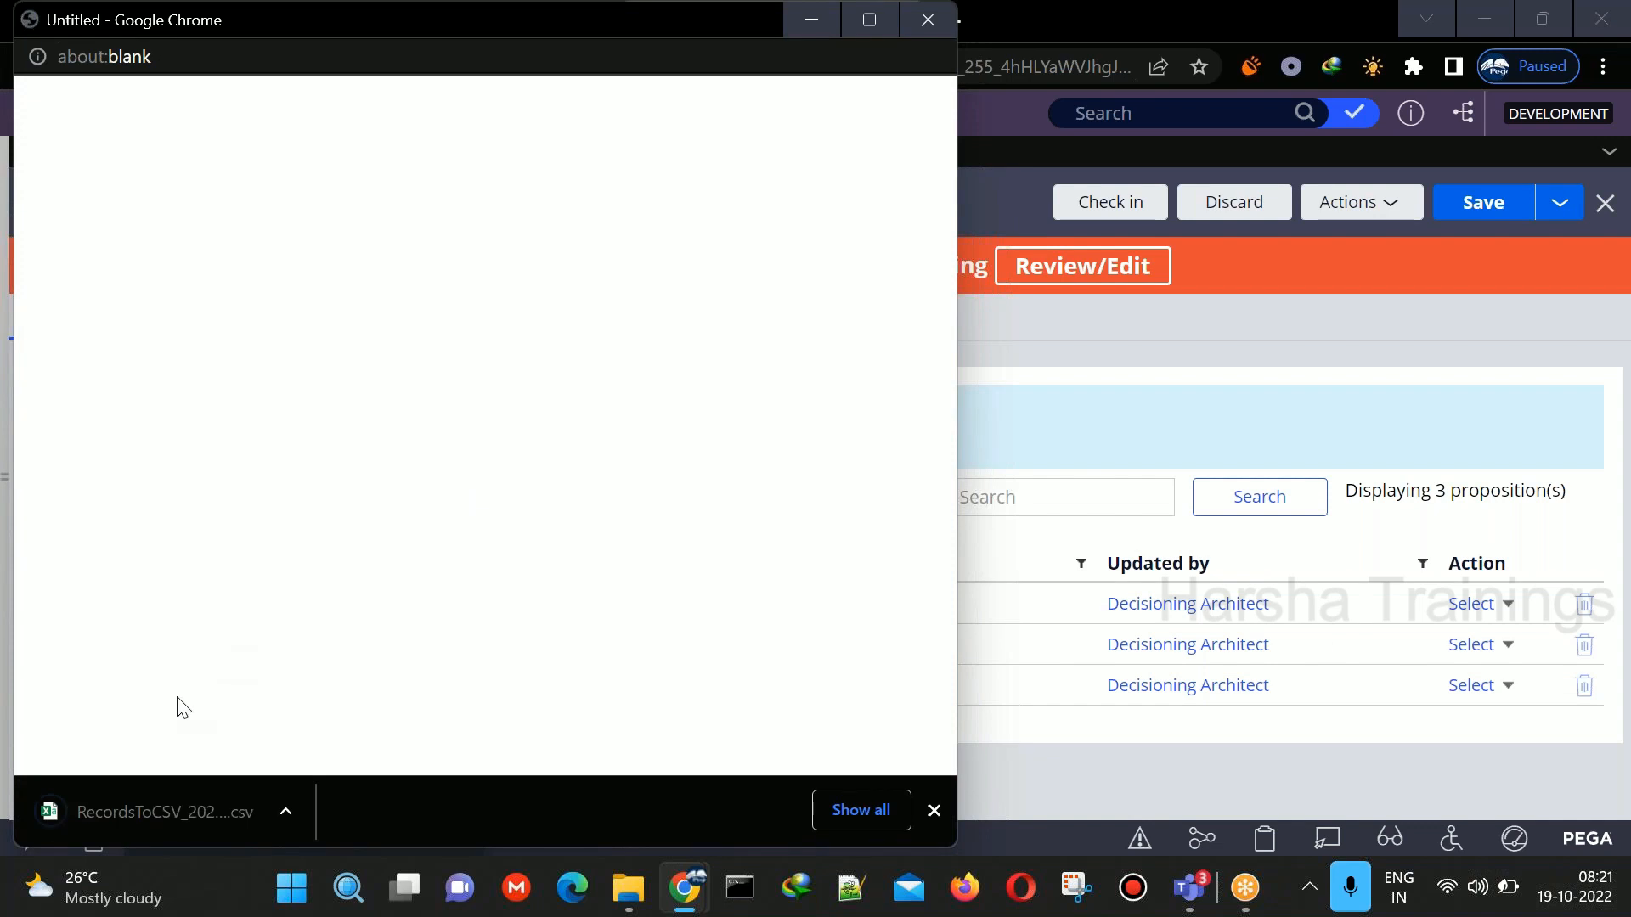
click(141, 809)
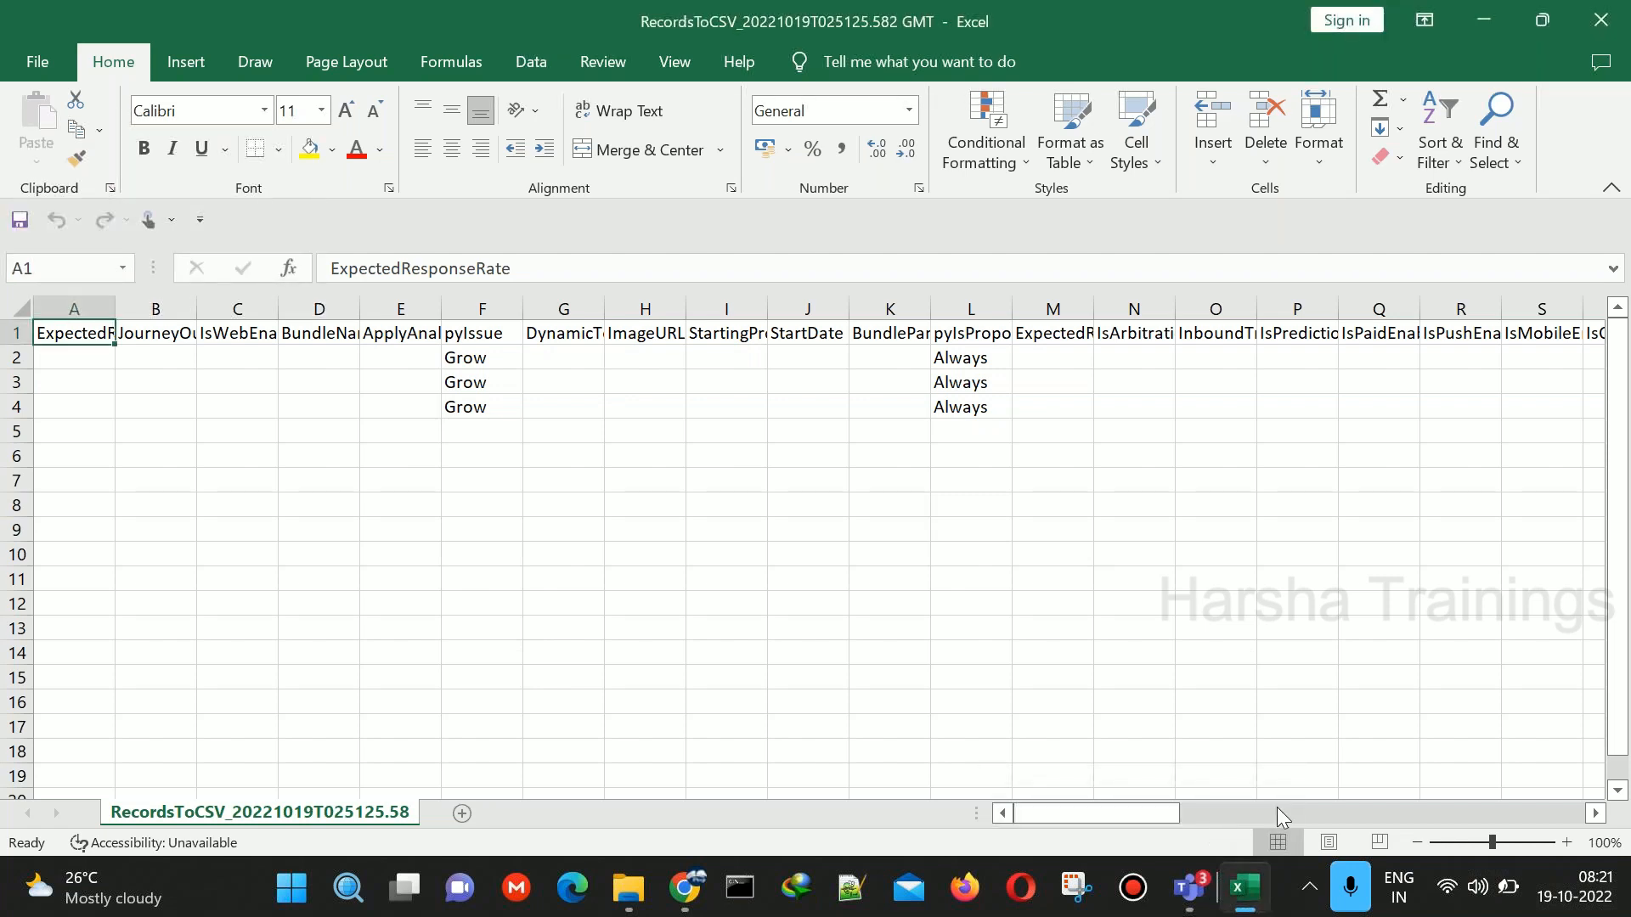
- Examine which proposition properties the exported CSV contains, through to its last columns, and close the file
click(1211, 815)
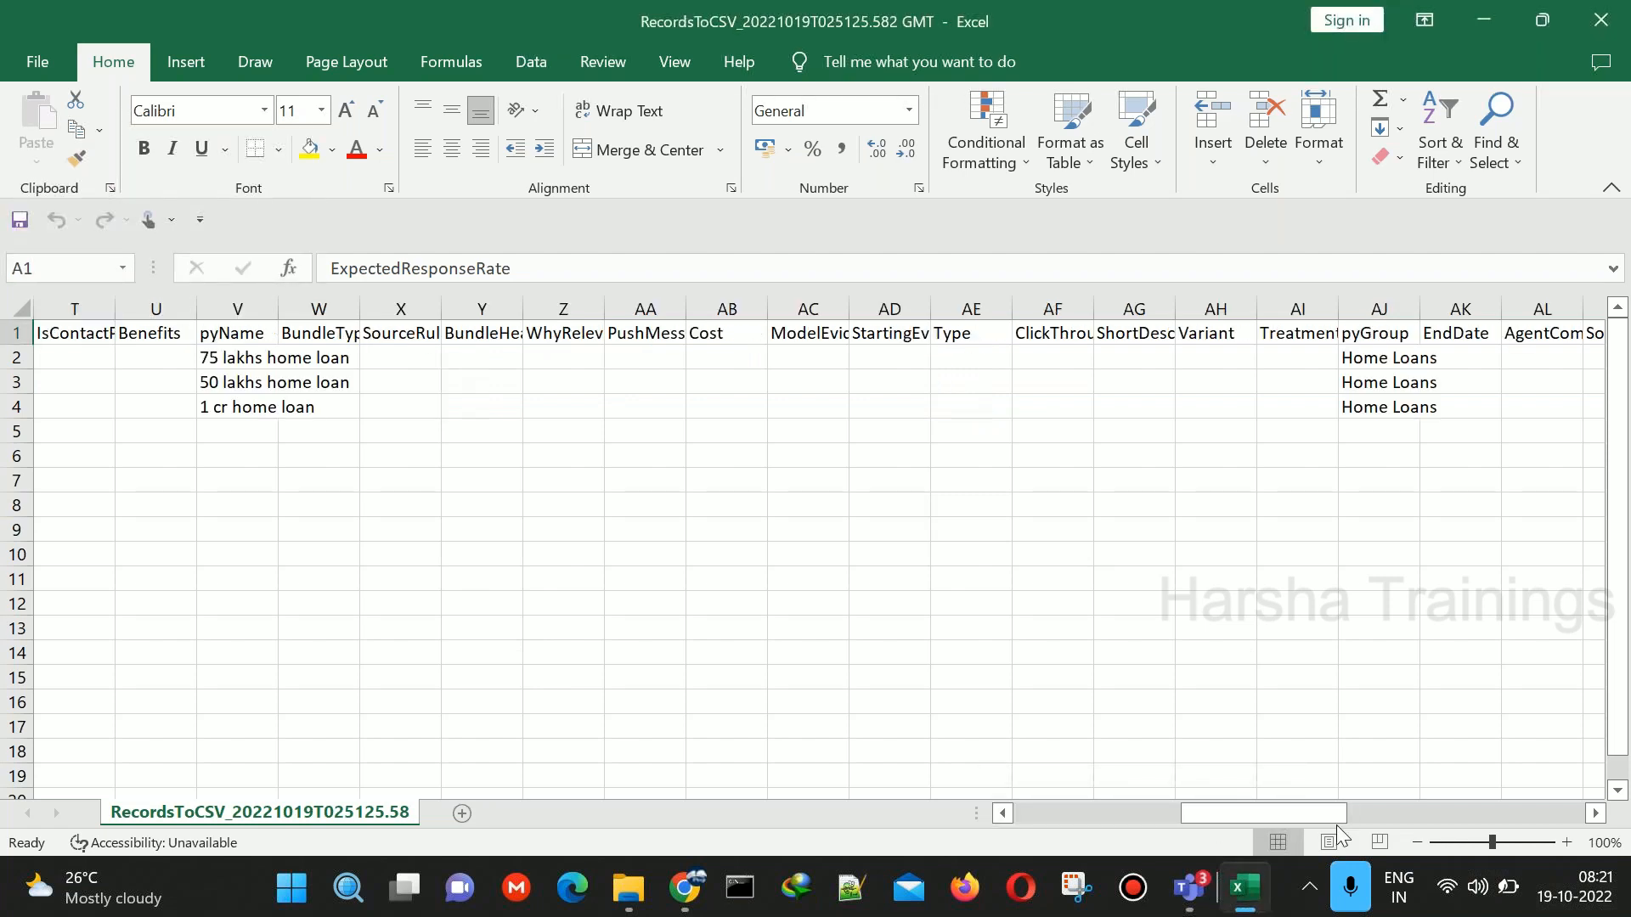
click(1461, 807)
click(1558, 812)
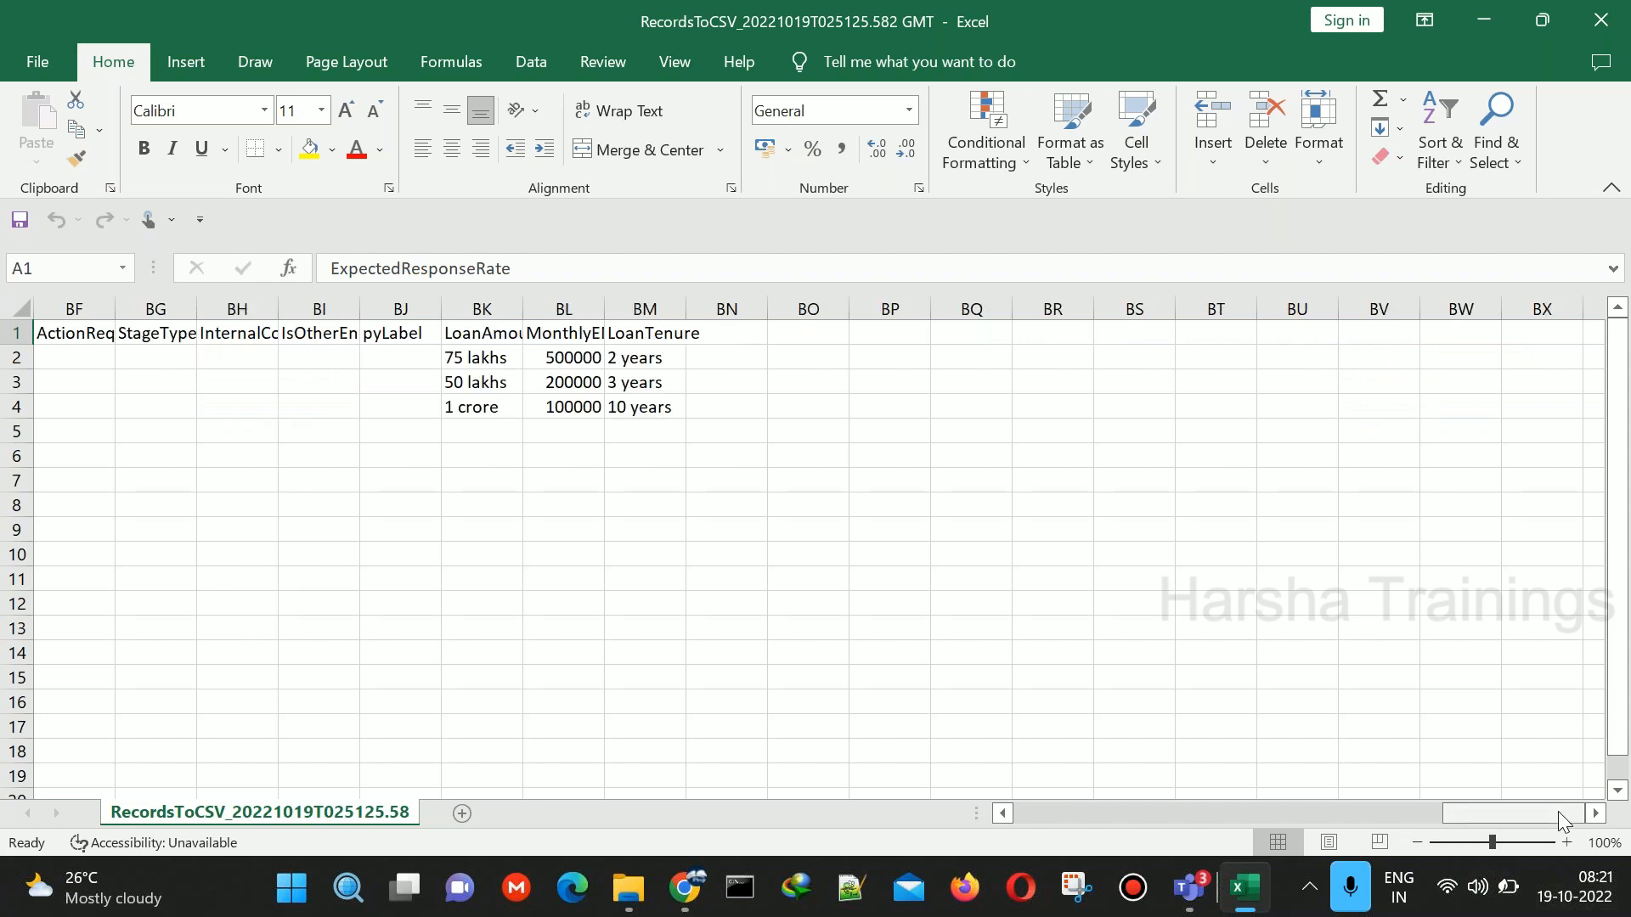
drag(1557, 812, 1505, 813)
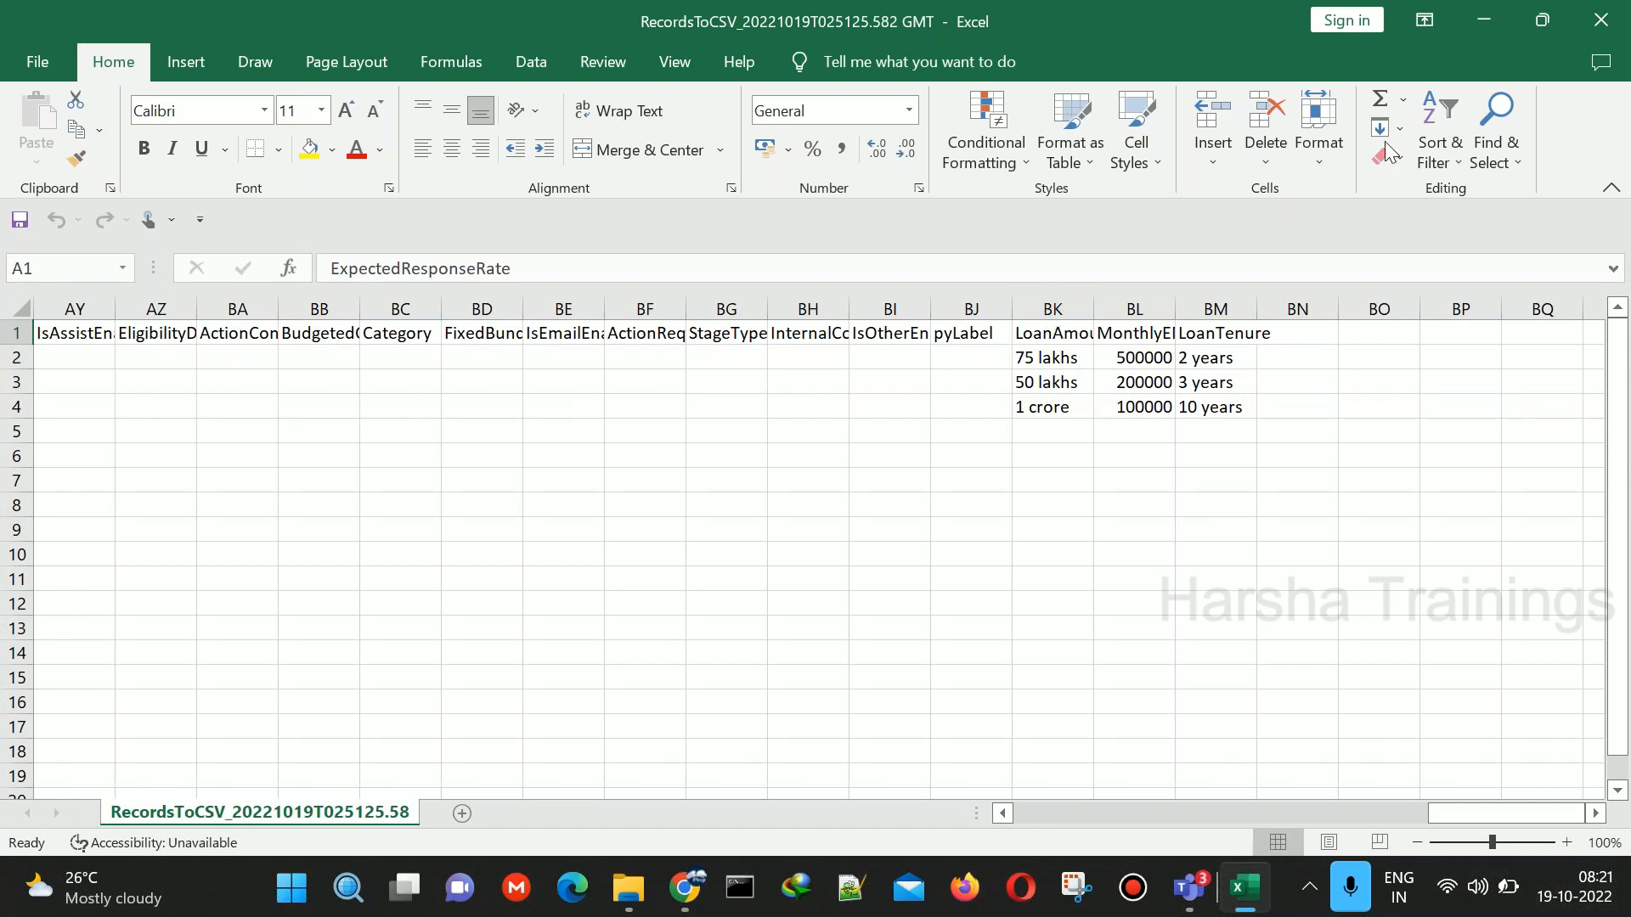
click(1608, 30)
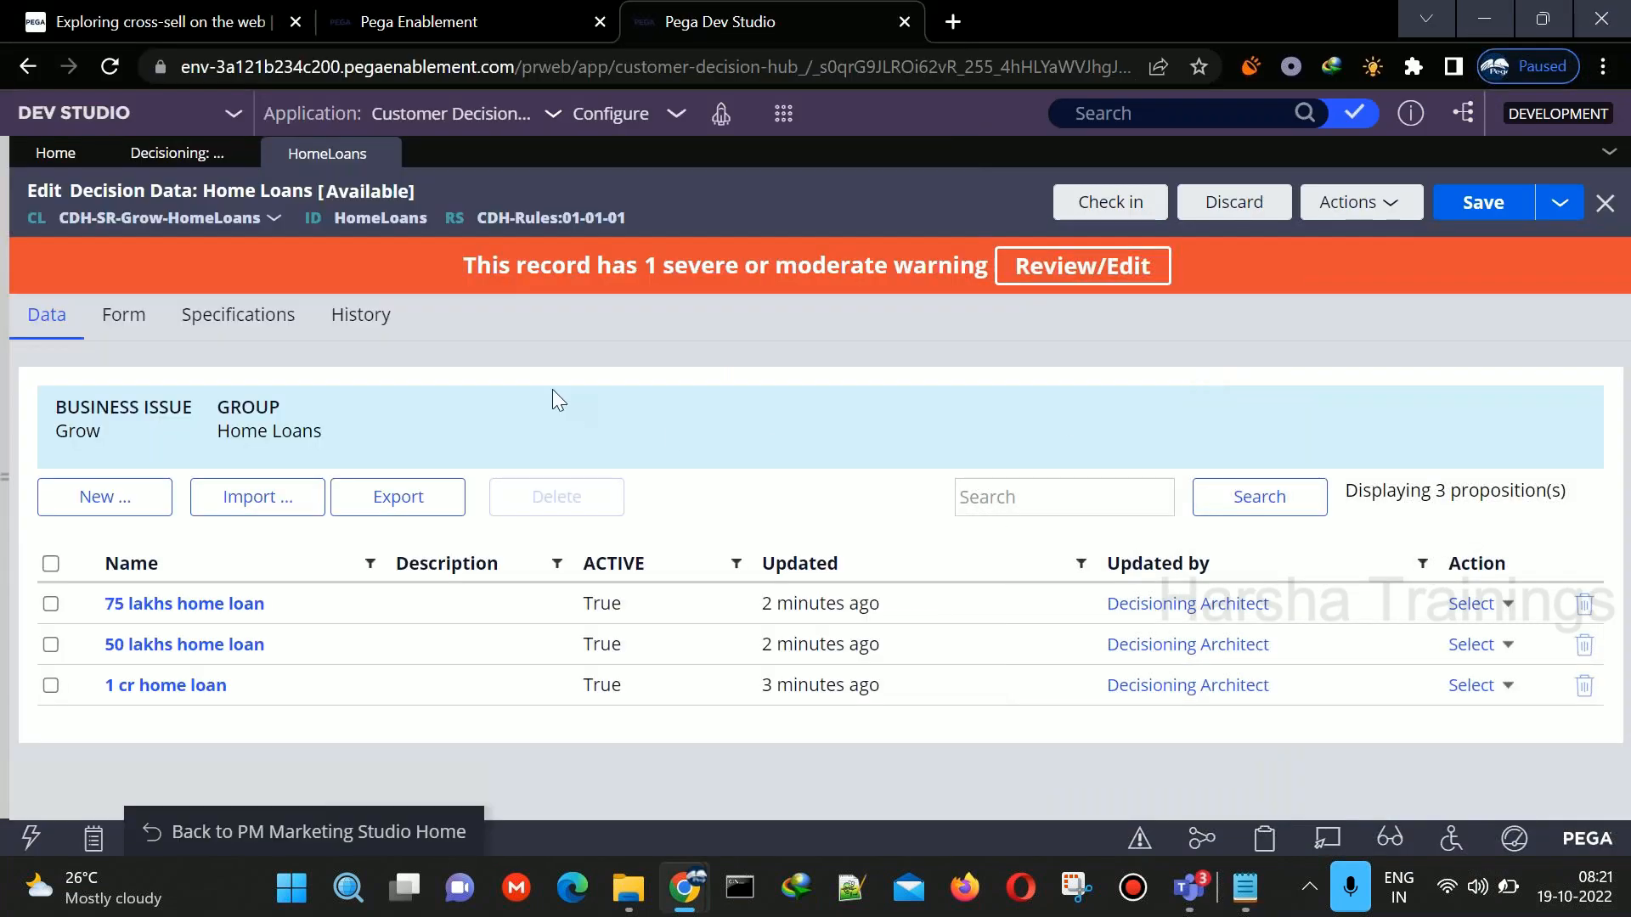
click(123, 314)
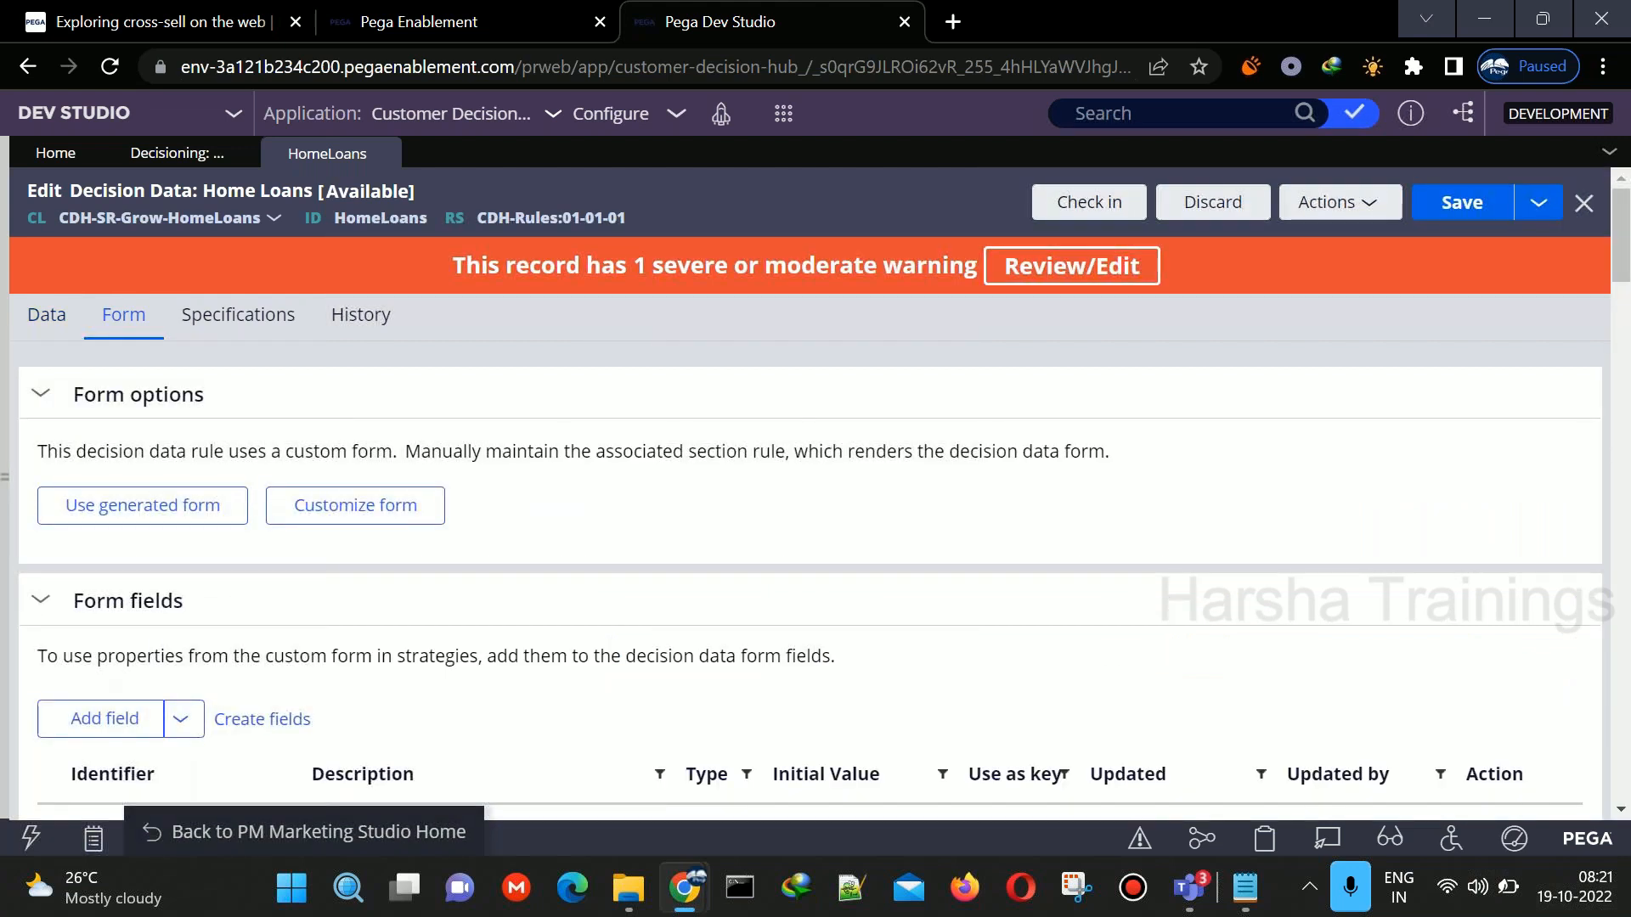
click(47, 314)
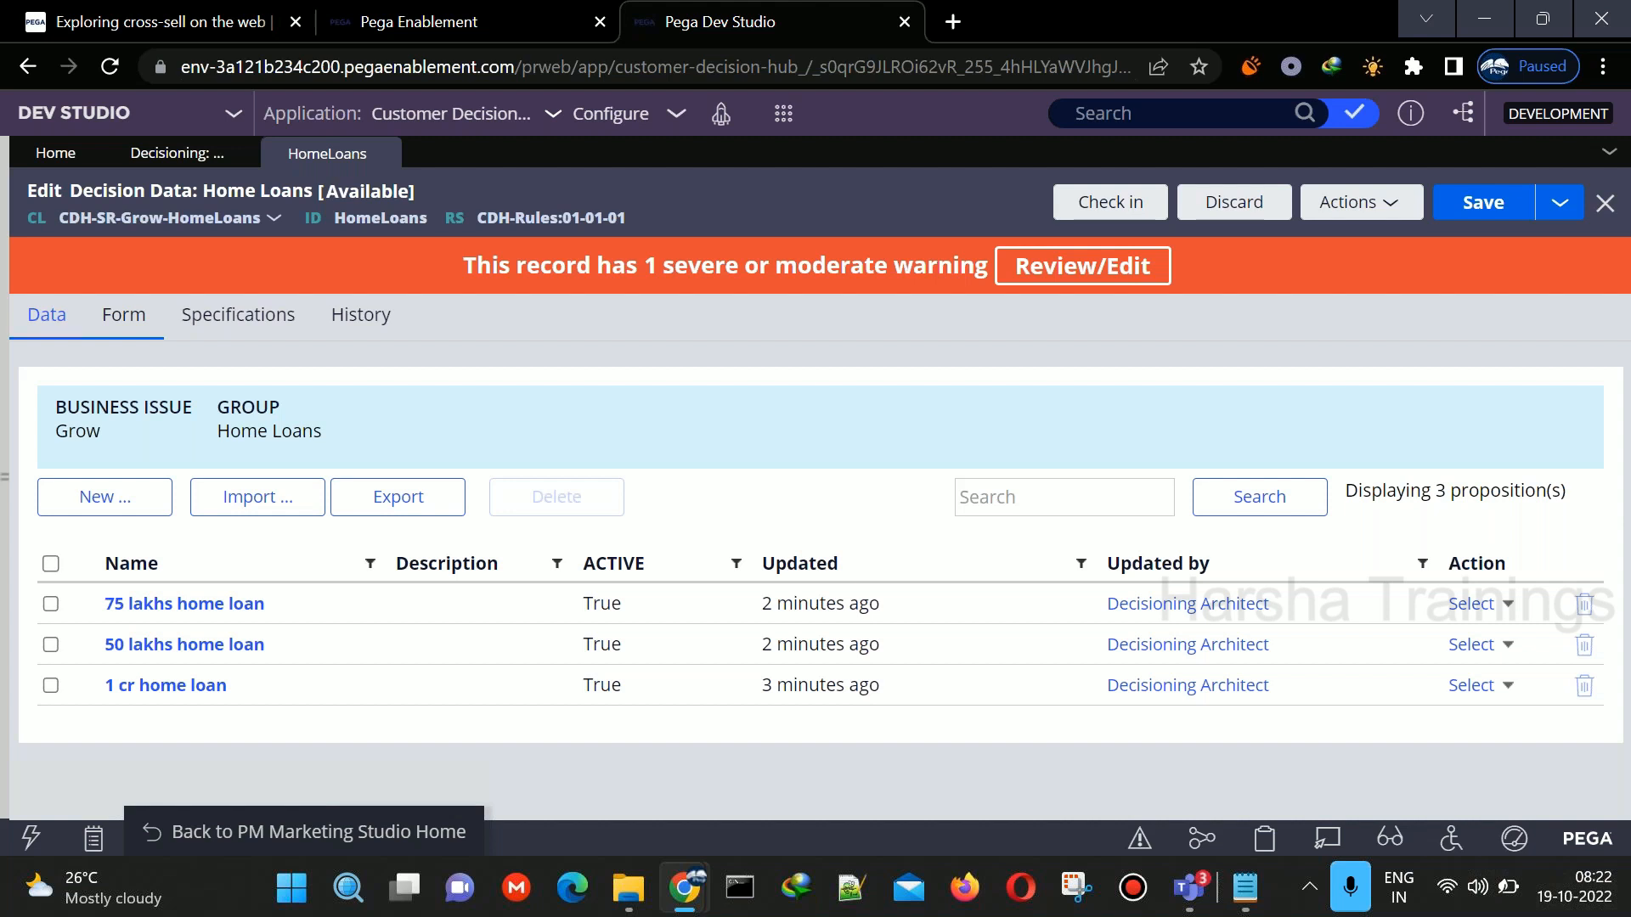
click(123, 315)
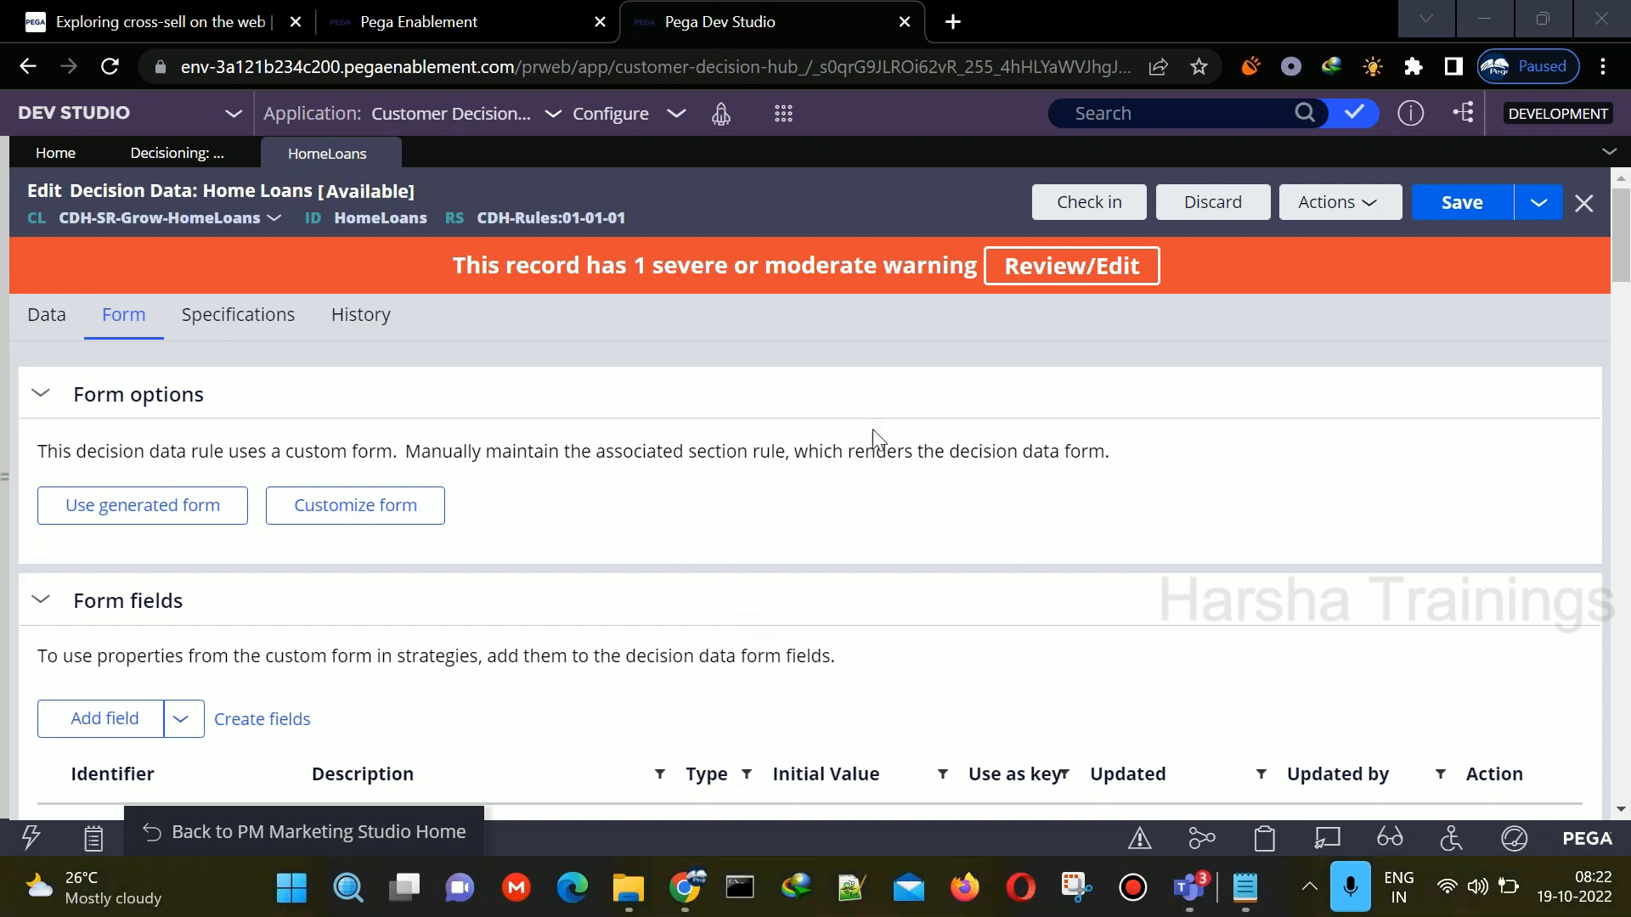
click(75, 316)
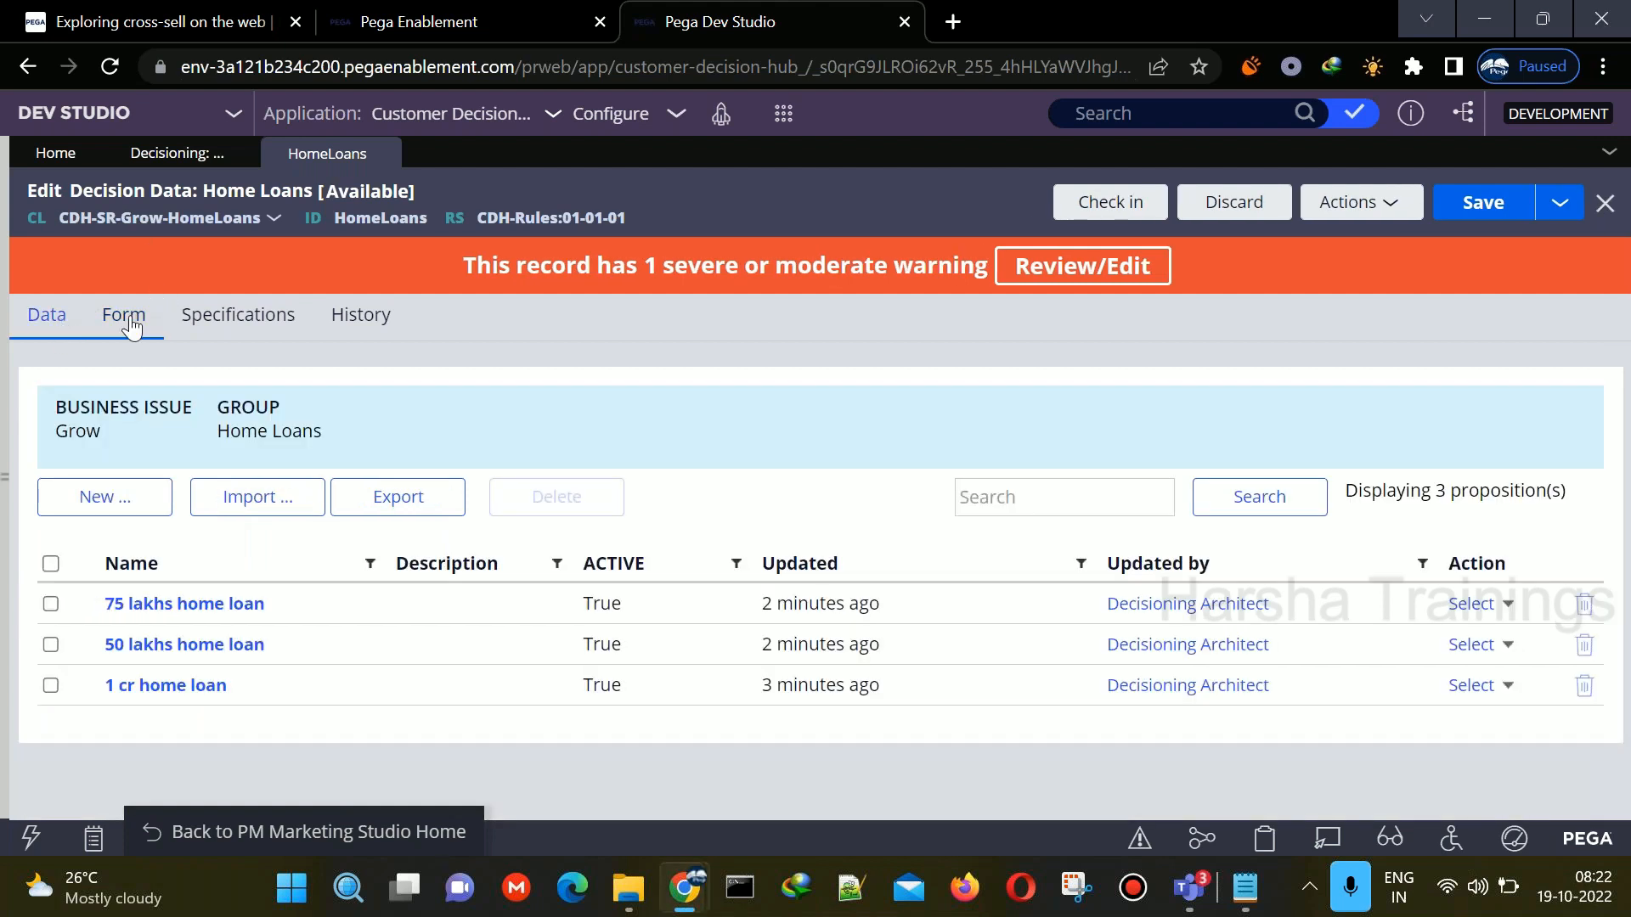
- Review the decision data's form fields down to the last entries and open the section behind the customized form
click(132, 326)
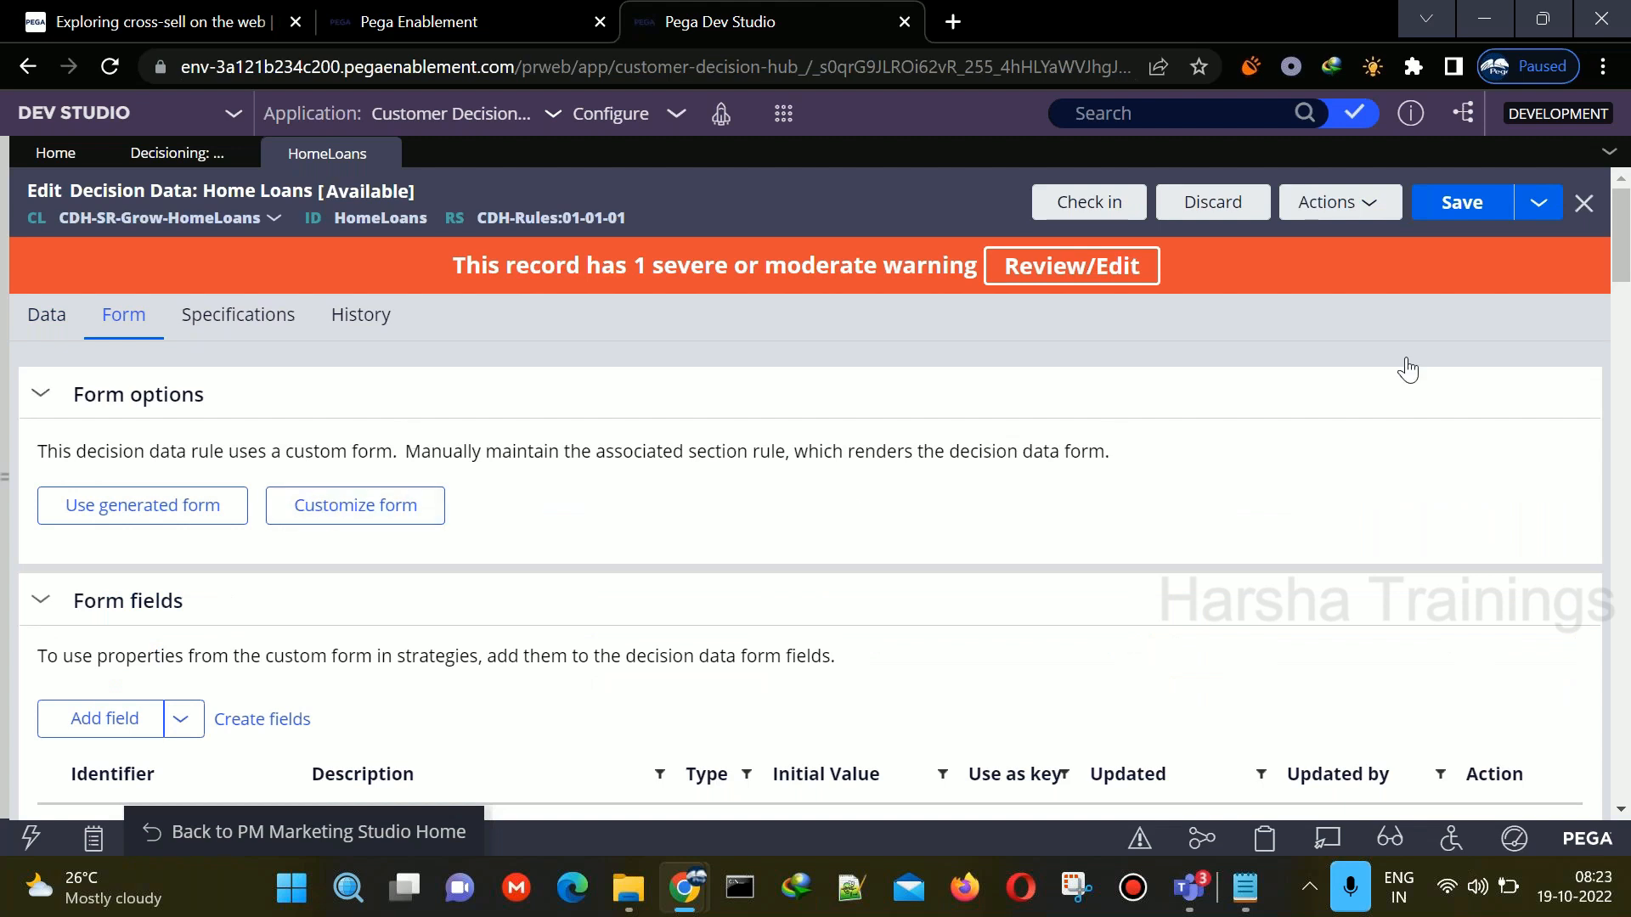
scroll(1627, 510, down, 2)
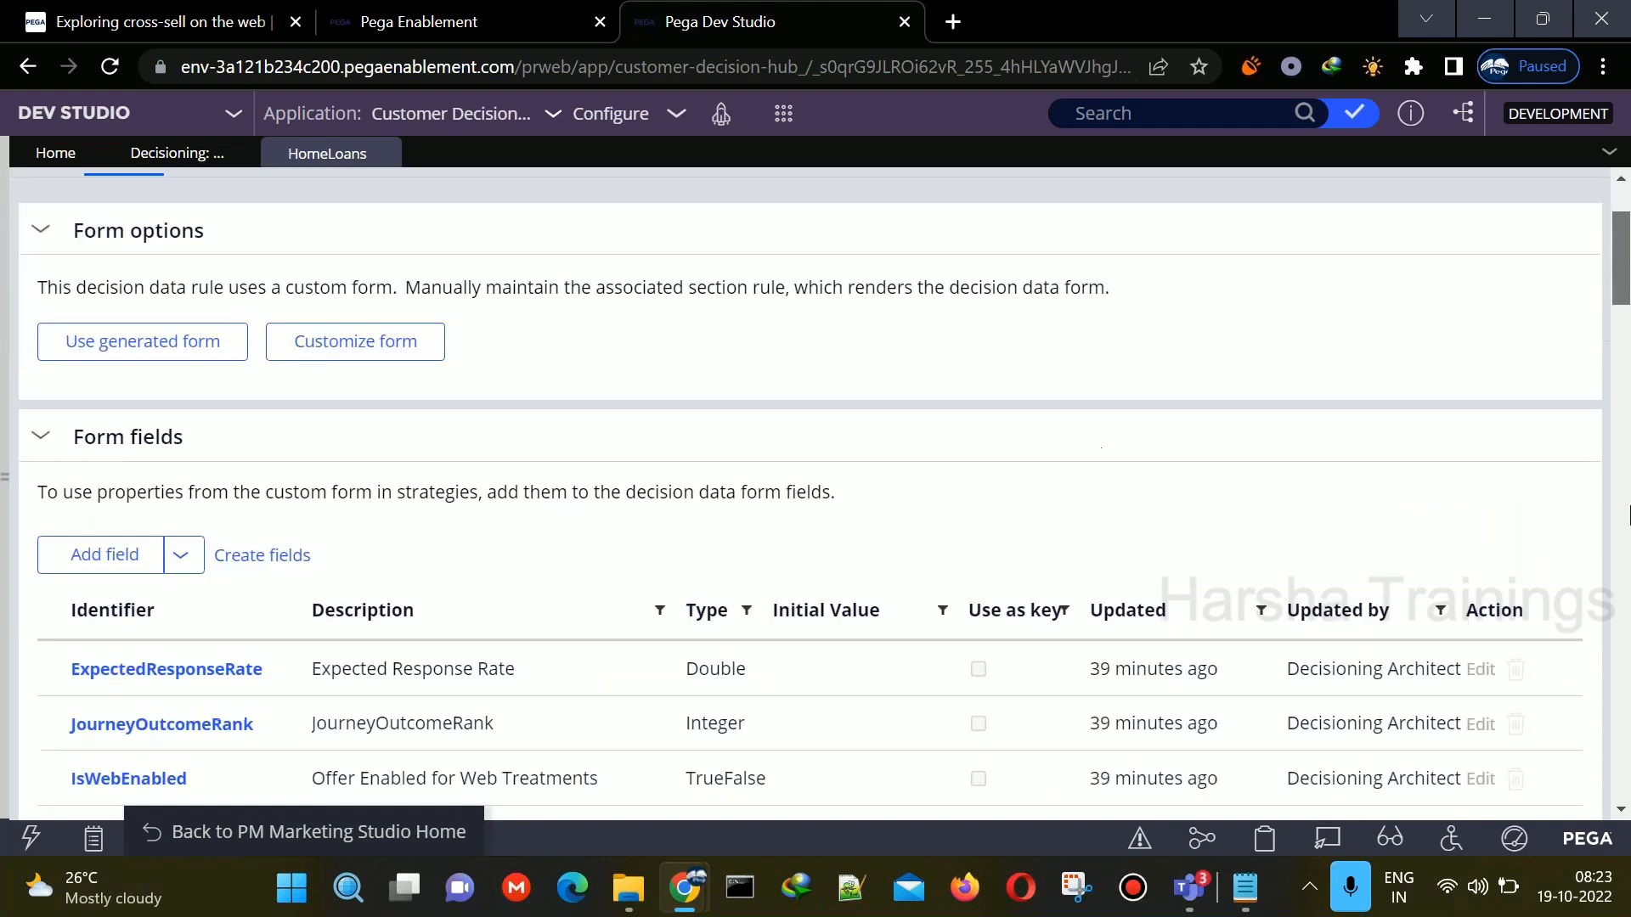
scroll(1627, 514, down, 15)
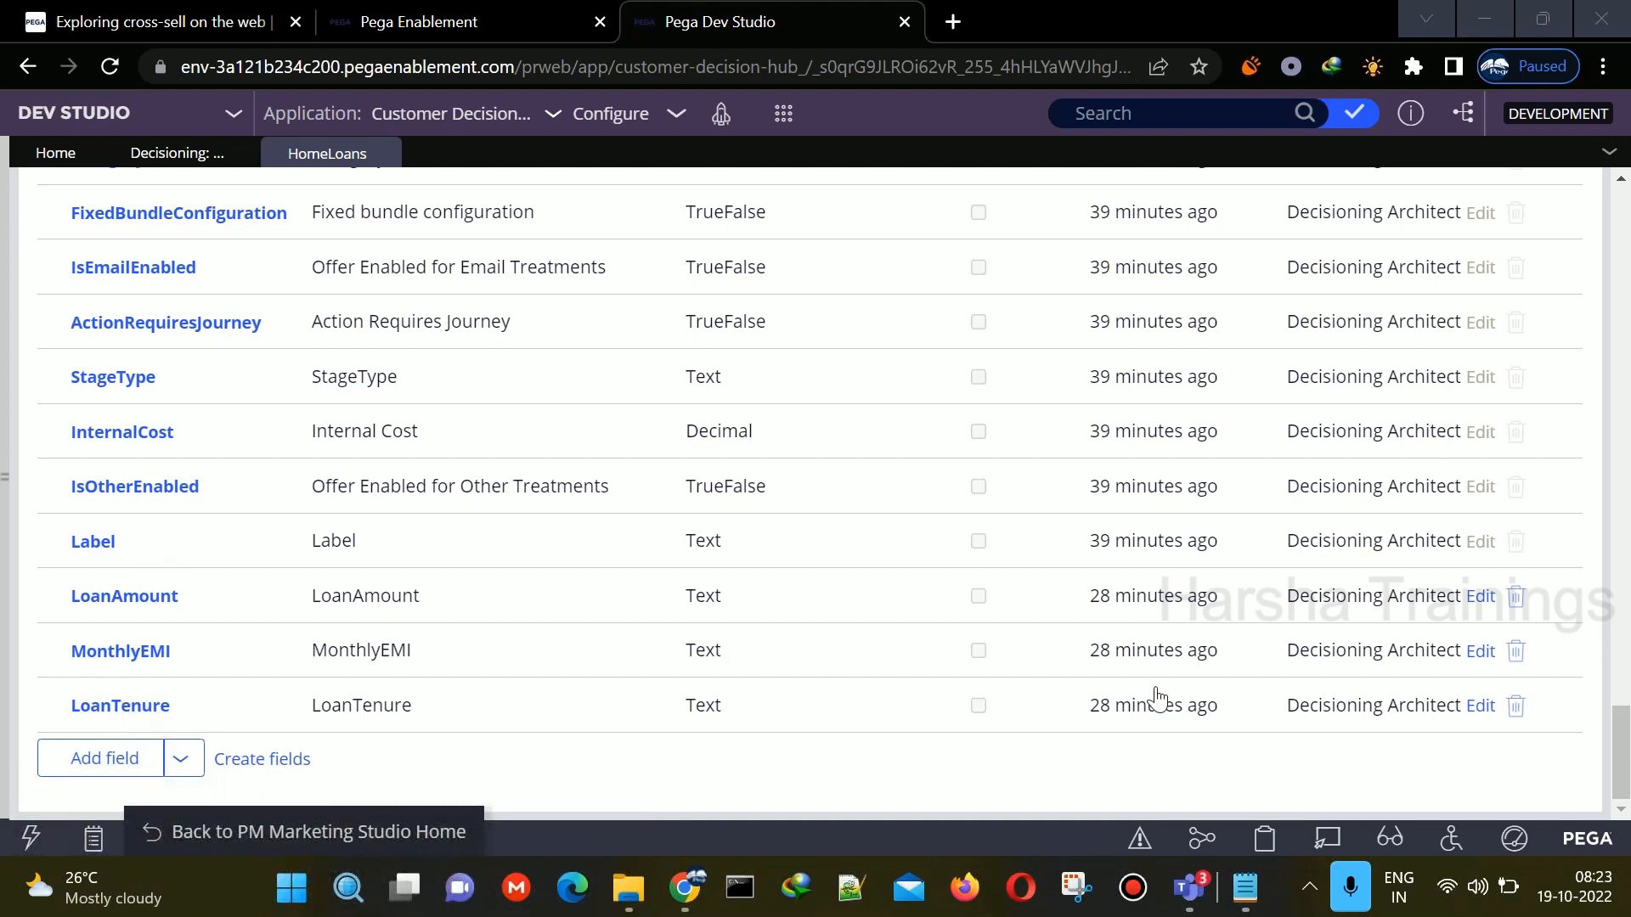
drag(1620, 751, 1628, 238)
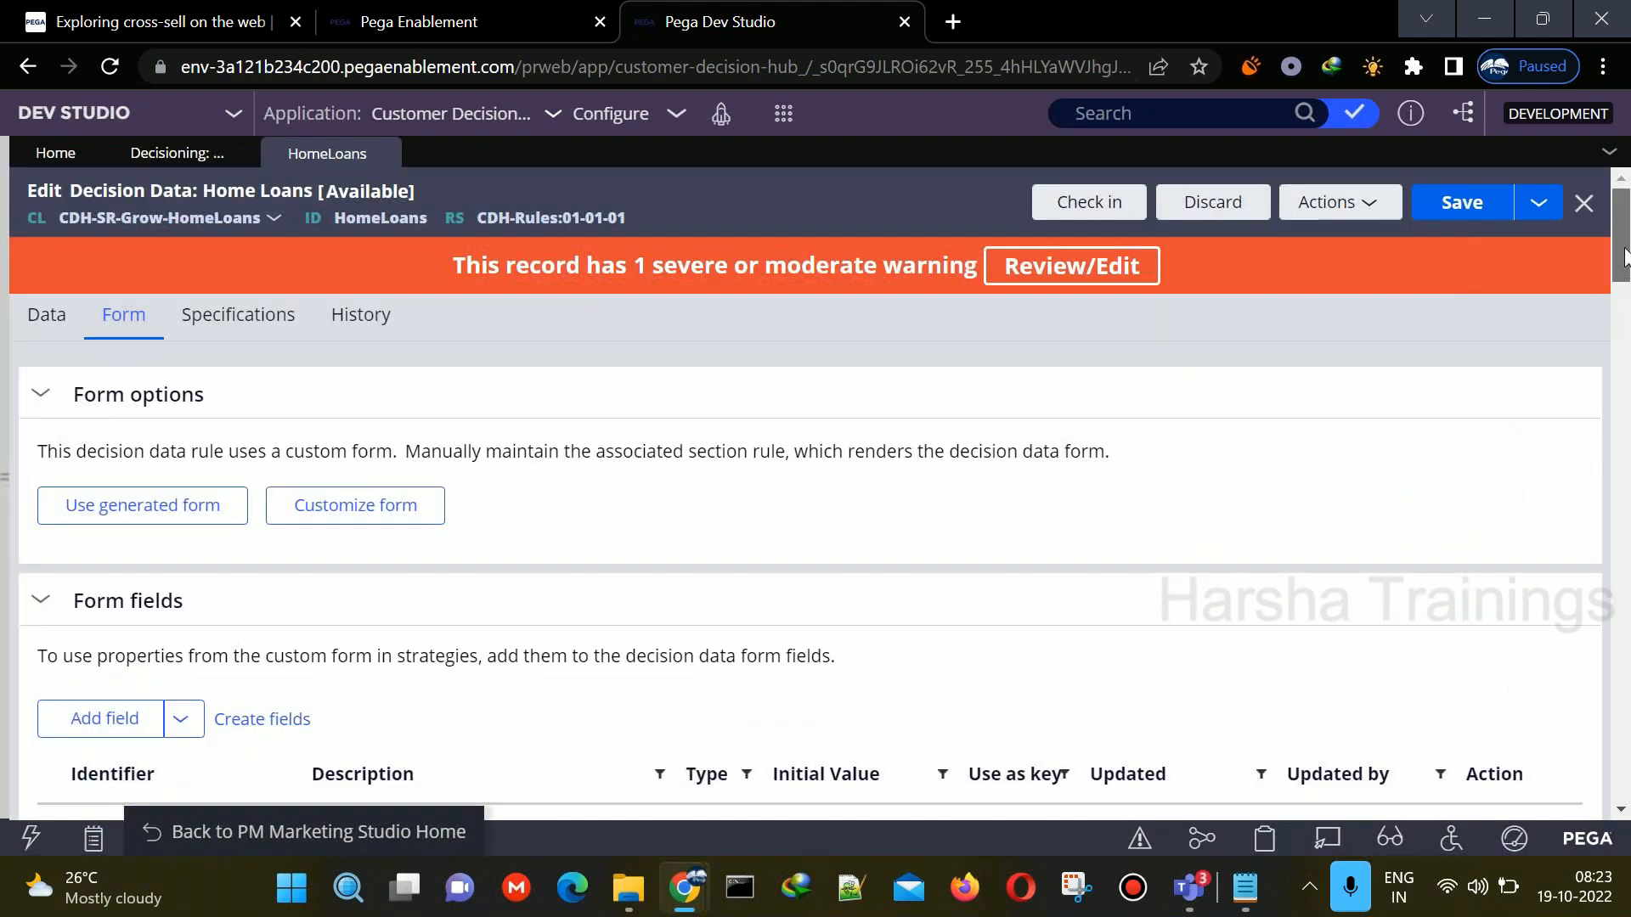
drag(1624, 255, 1624, 909)
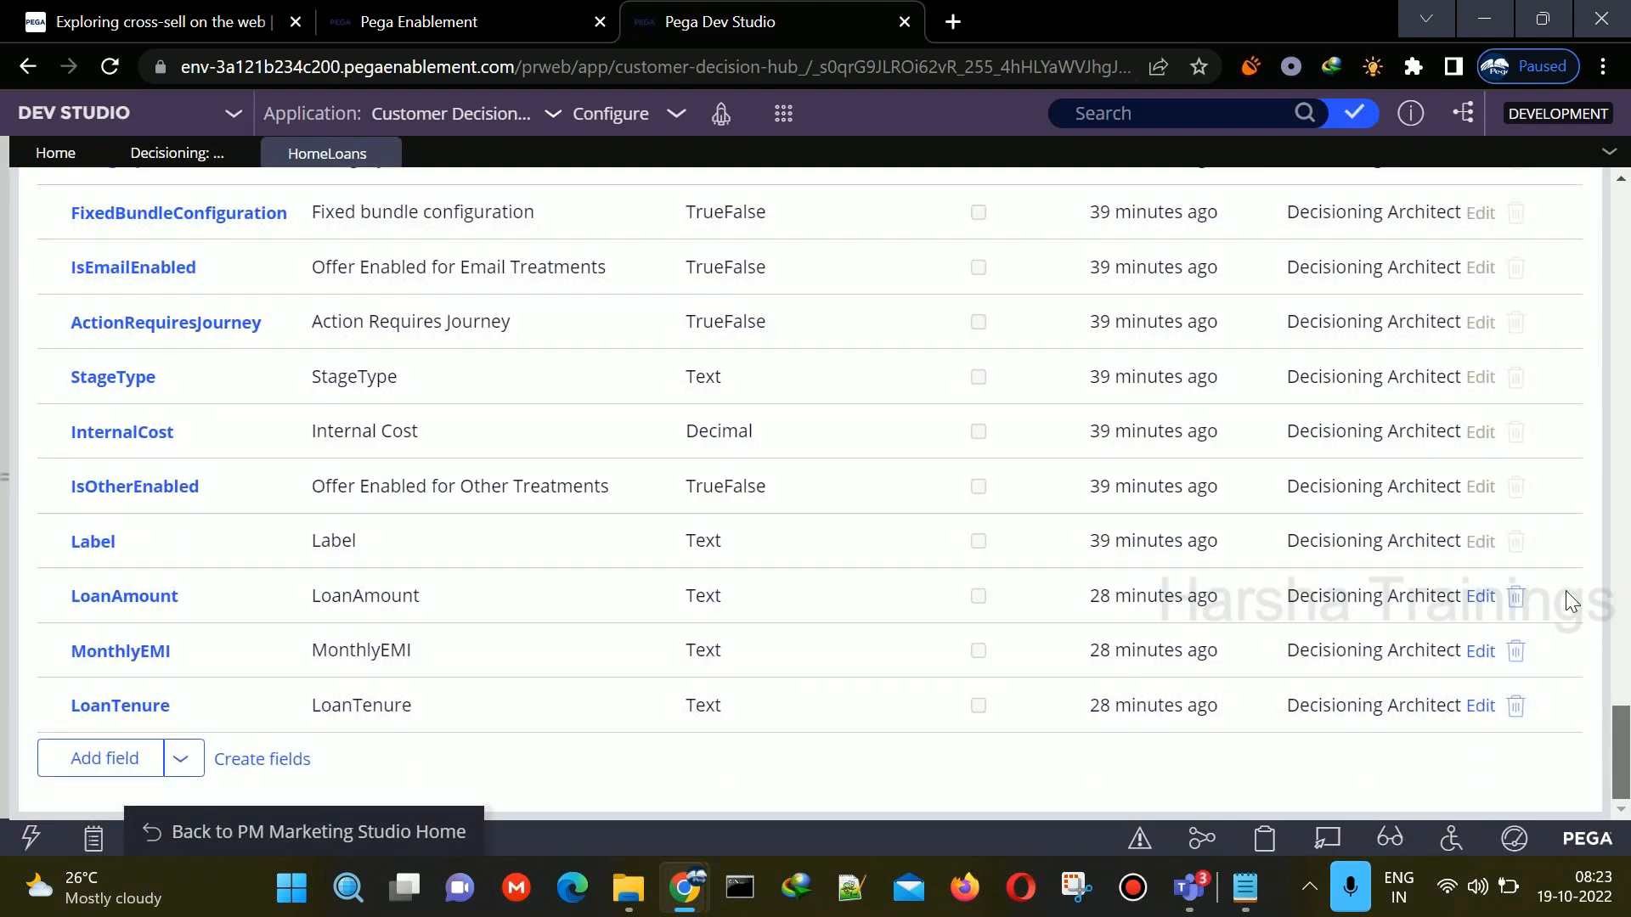
scroll(1566, 590, up, 10)
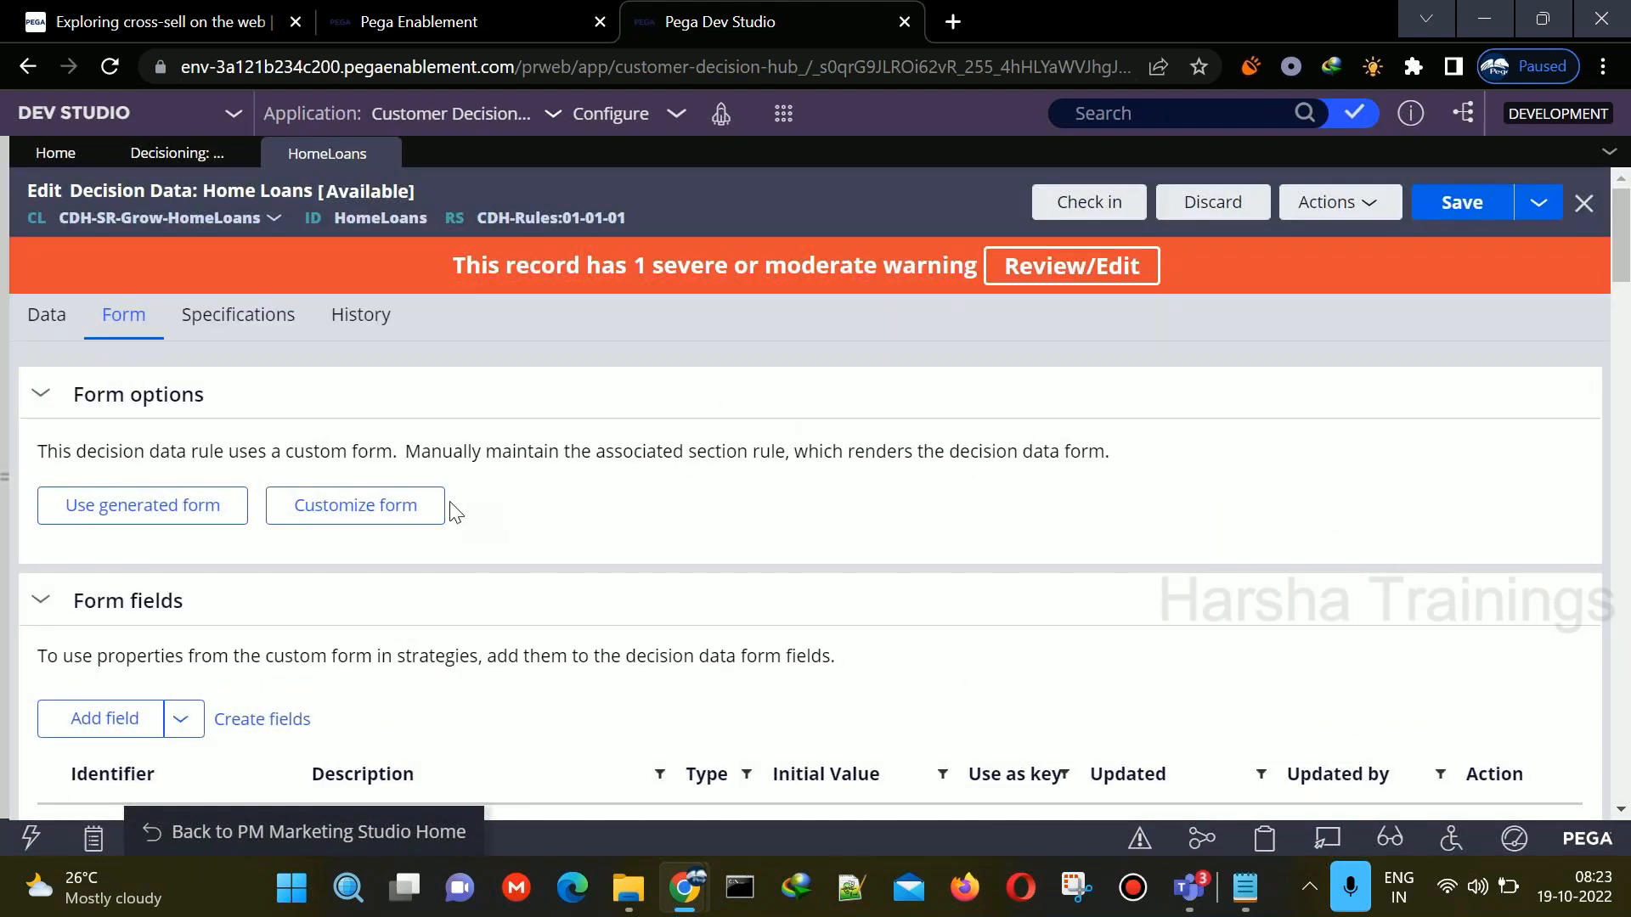
click(409, 508)
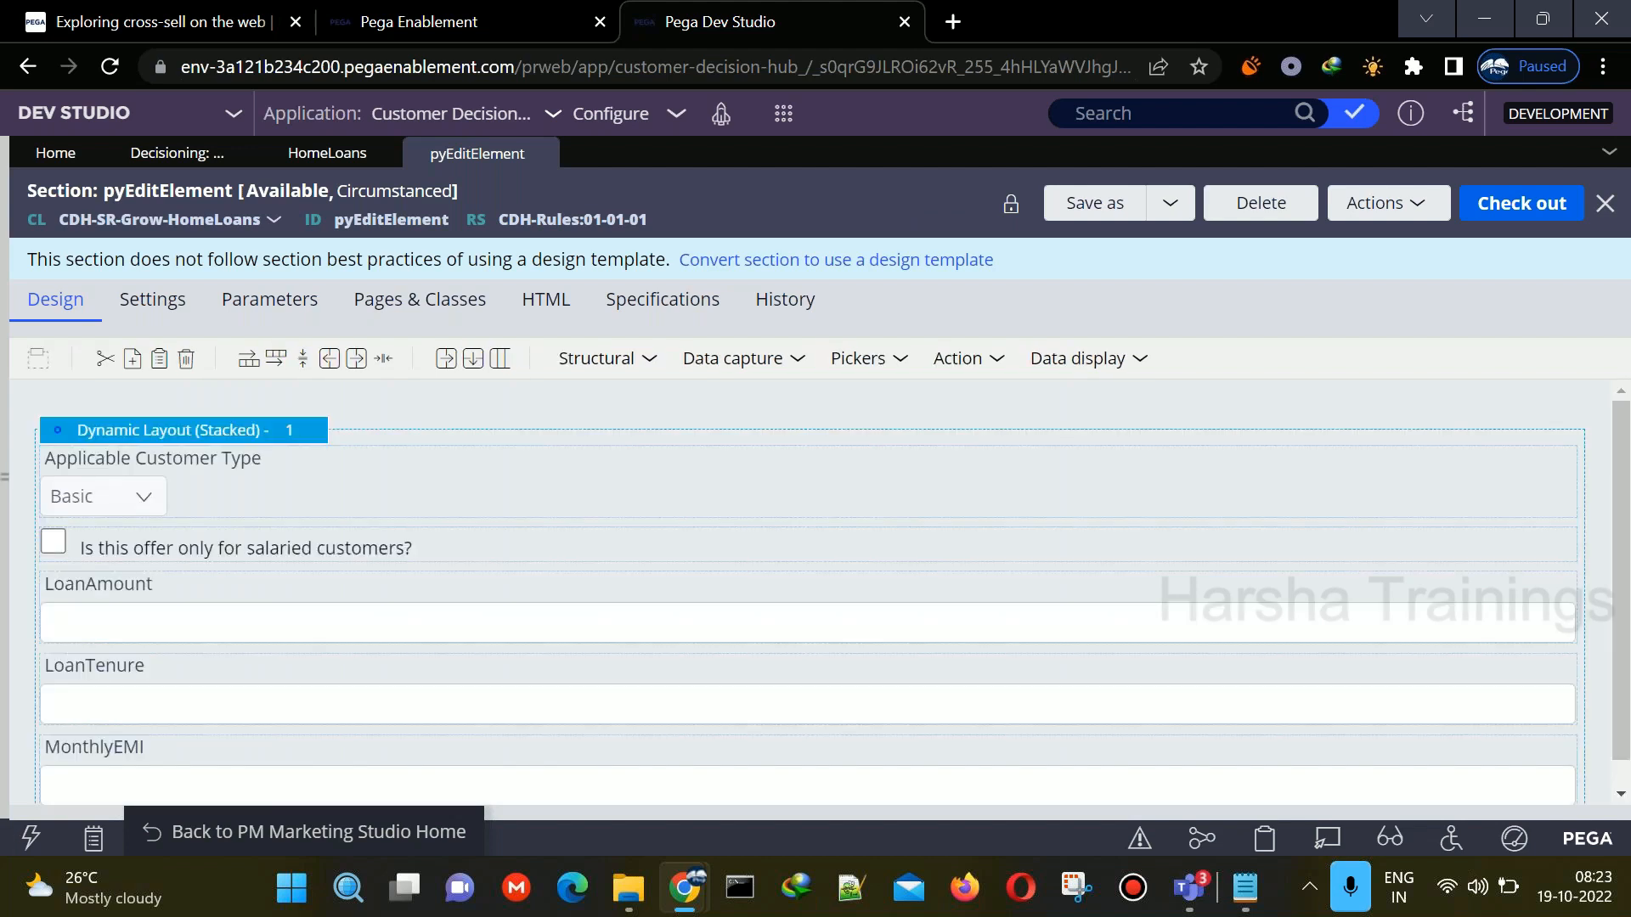
- View which property the salaried customers checkbox uses in its cell properties, and close them without changes
click(167, 549)
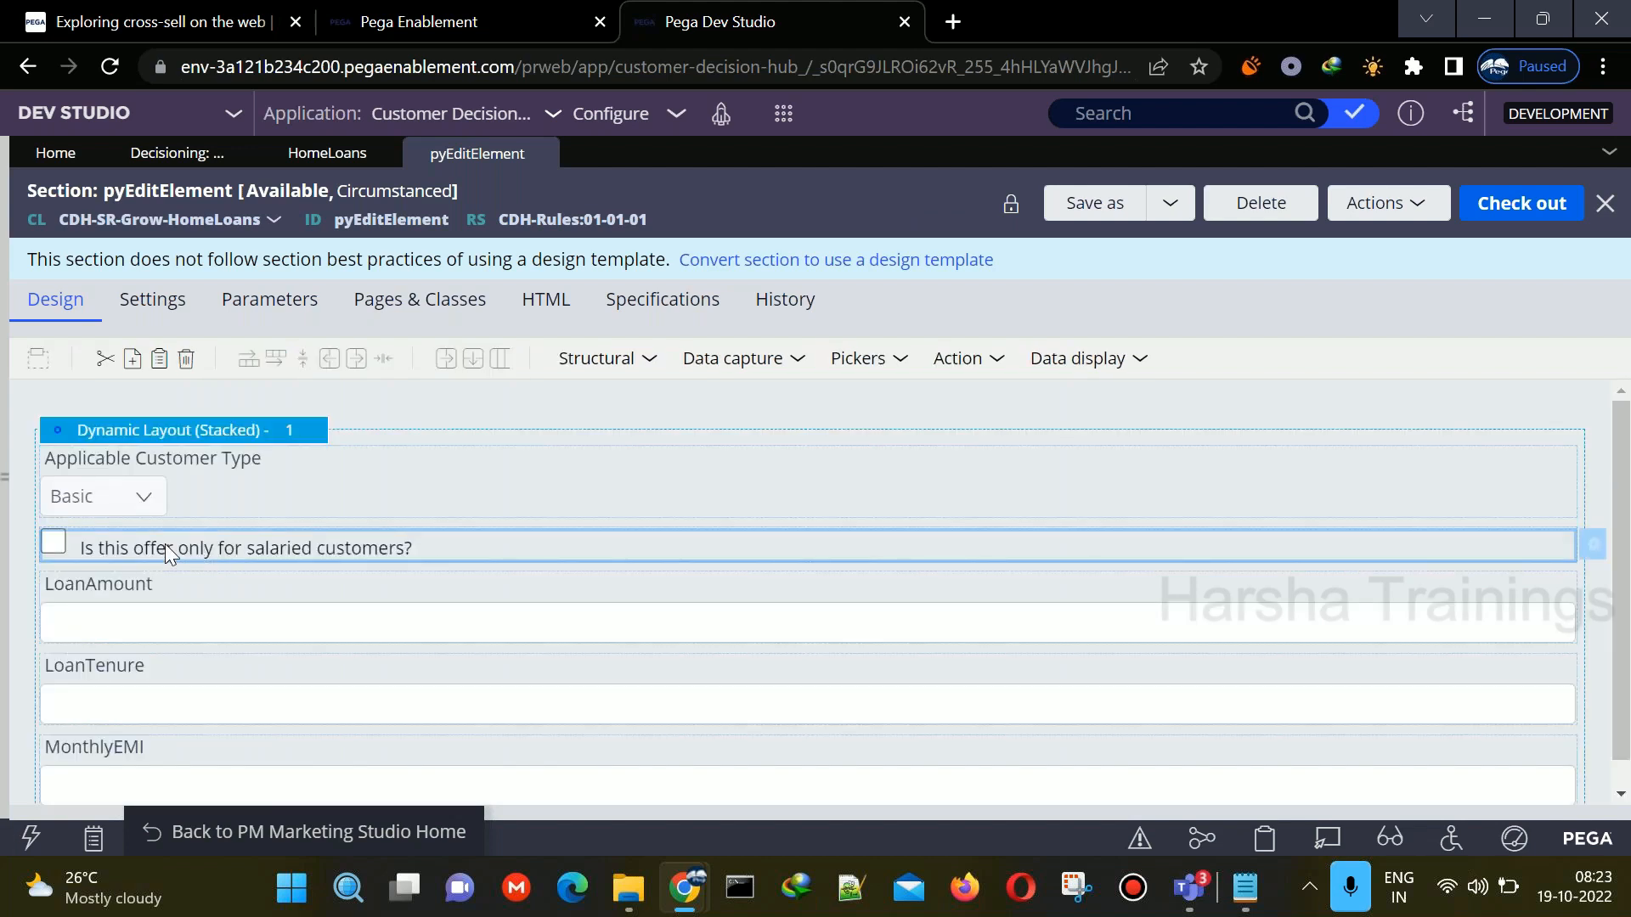
double_click(165, 544)
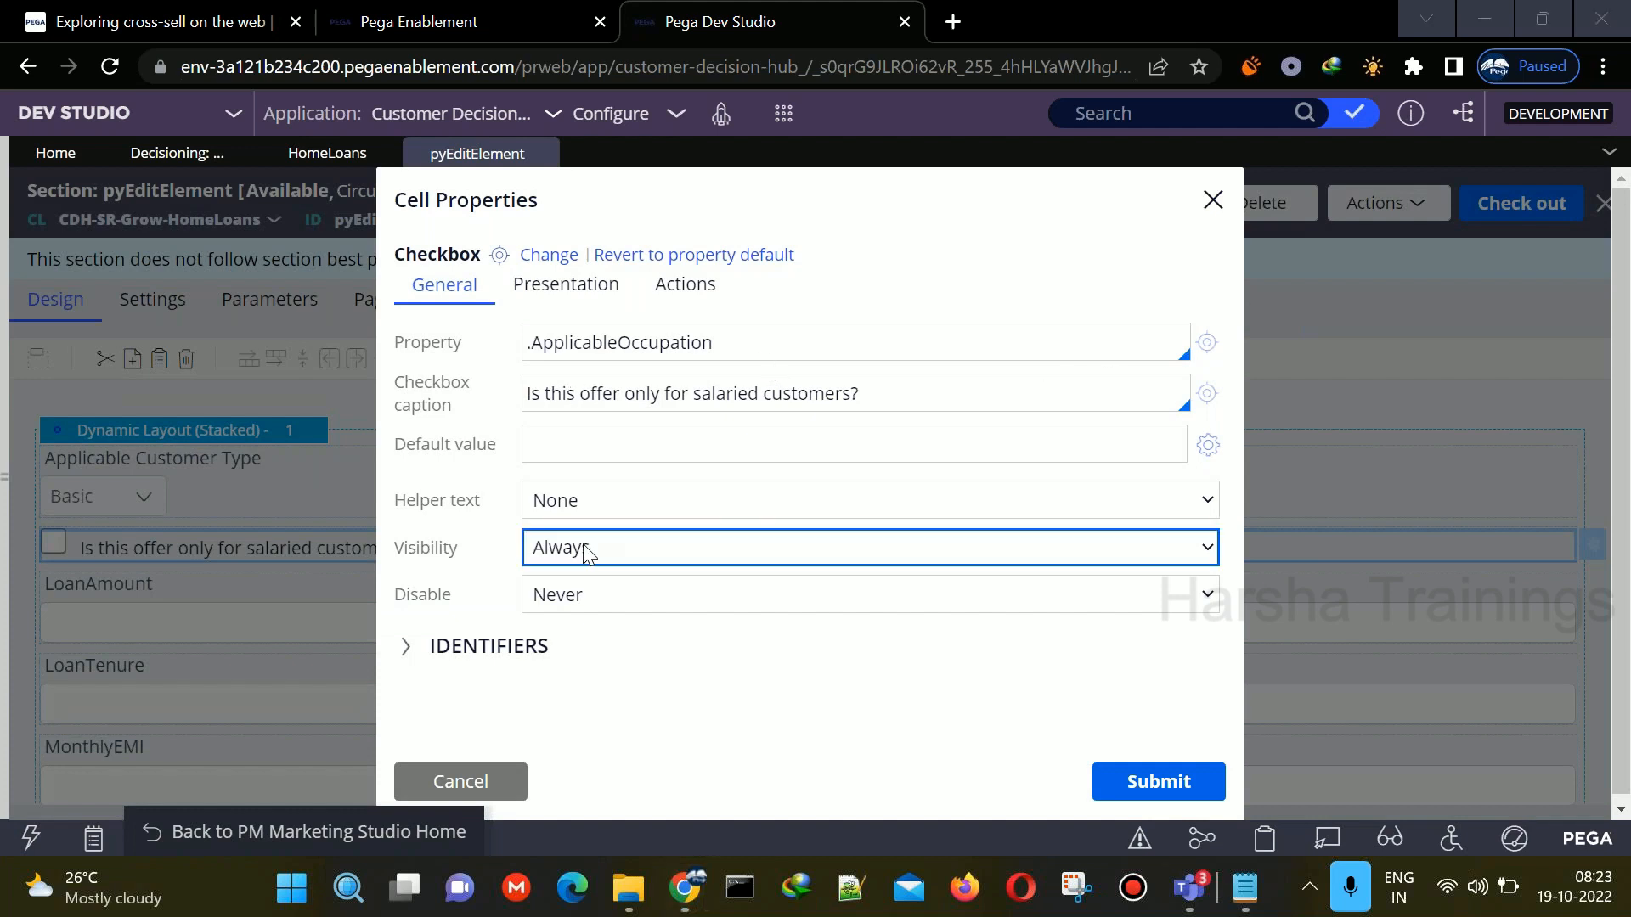
click(470, 797)
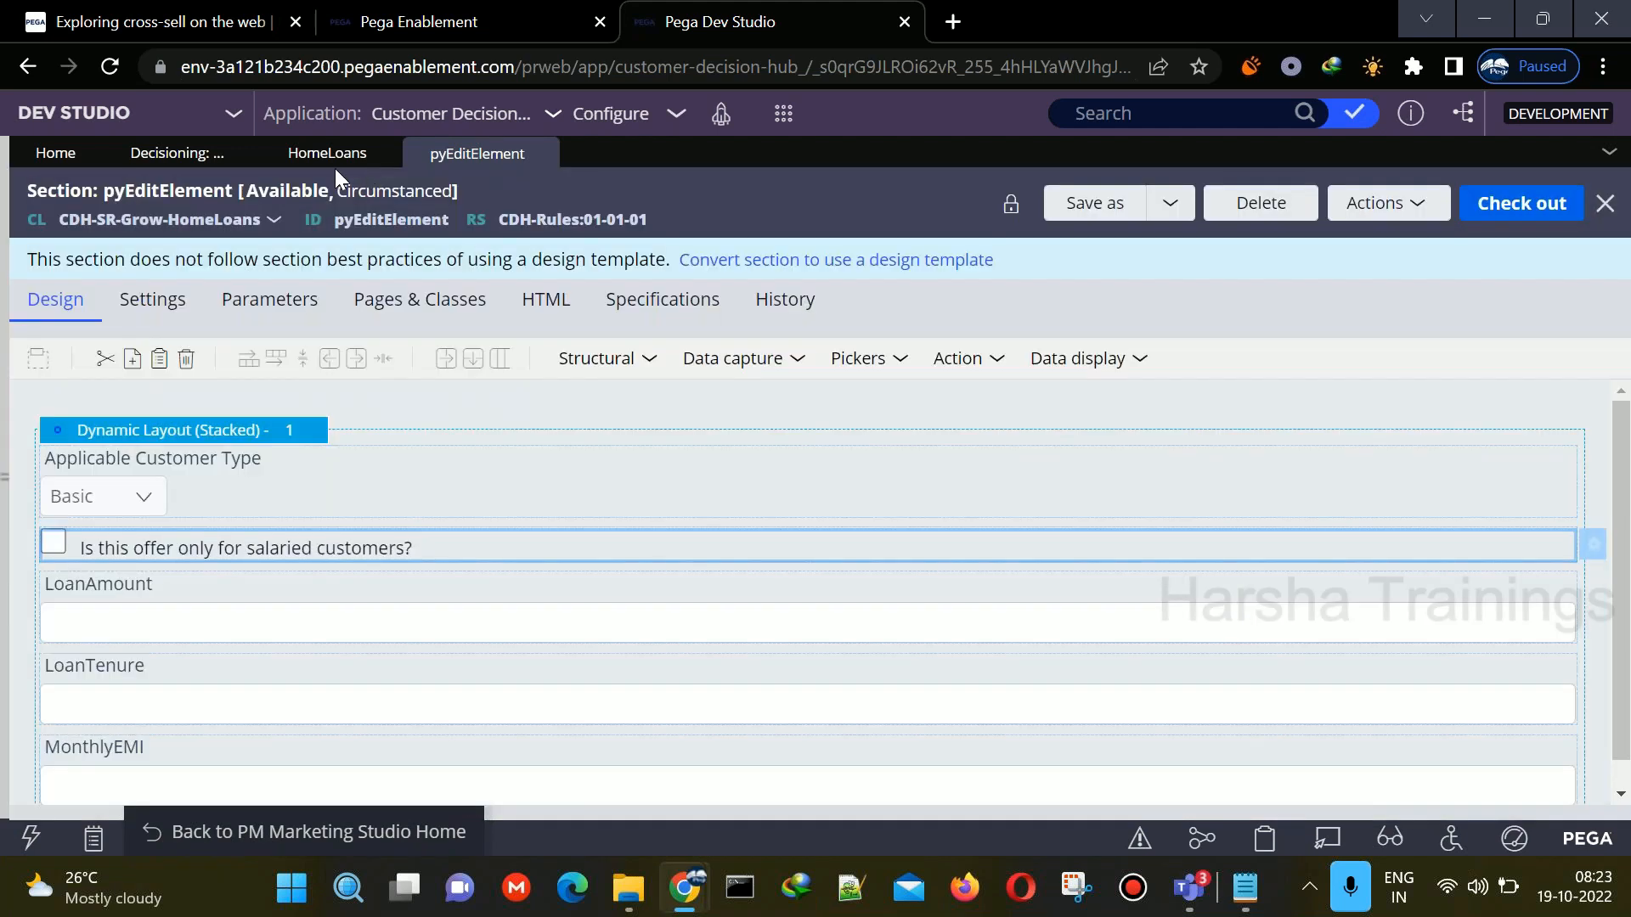
- Add ApplicableOccupation as a form field at the end of the Home Loans decision data's form fields
click(333, 166)
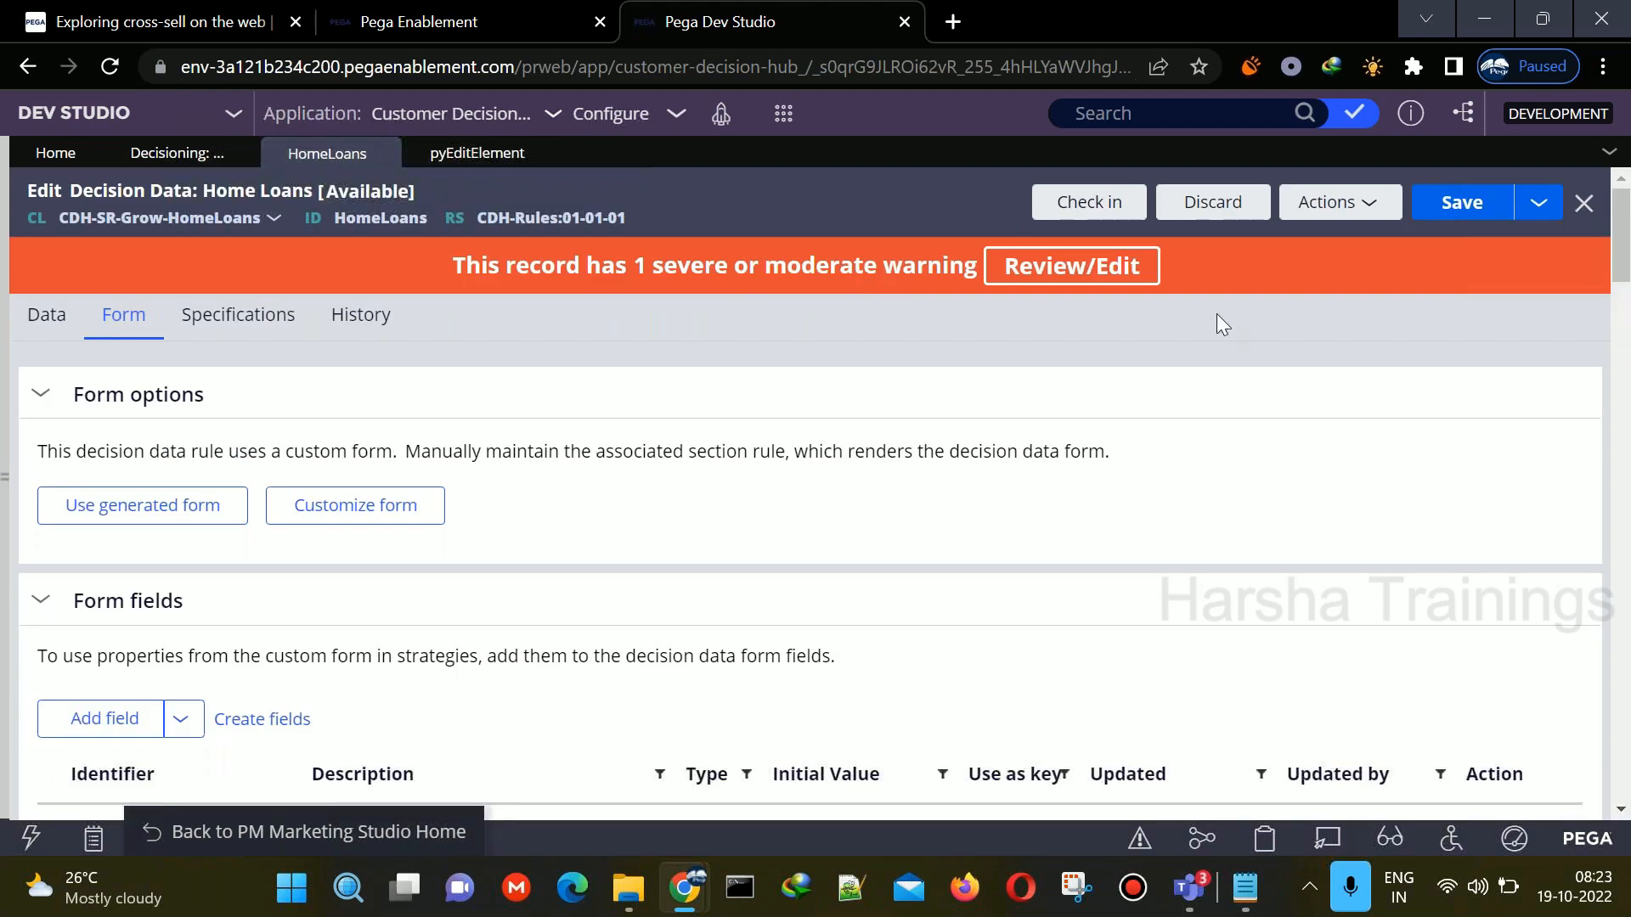
click(1624, 569)
scroll(815, 690, down, 10)
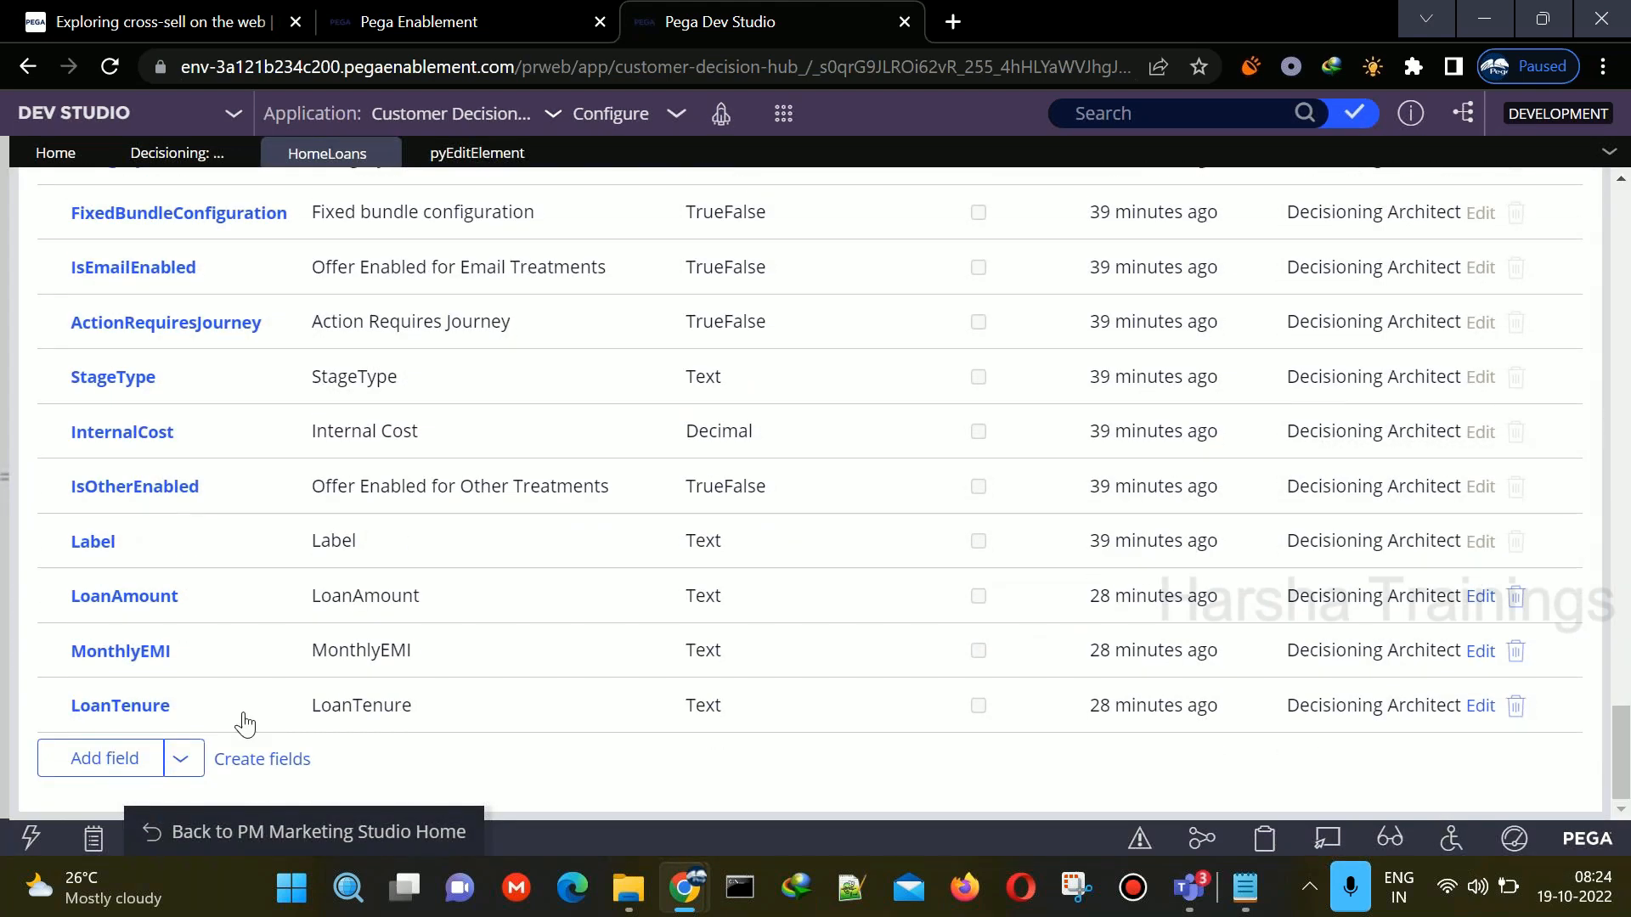
click(153, 768)
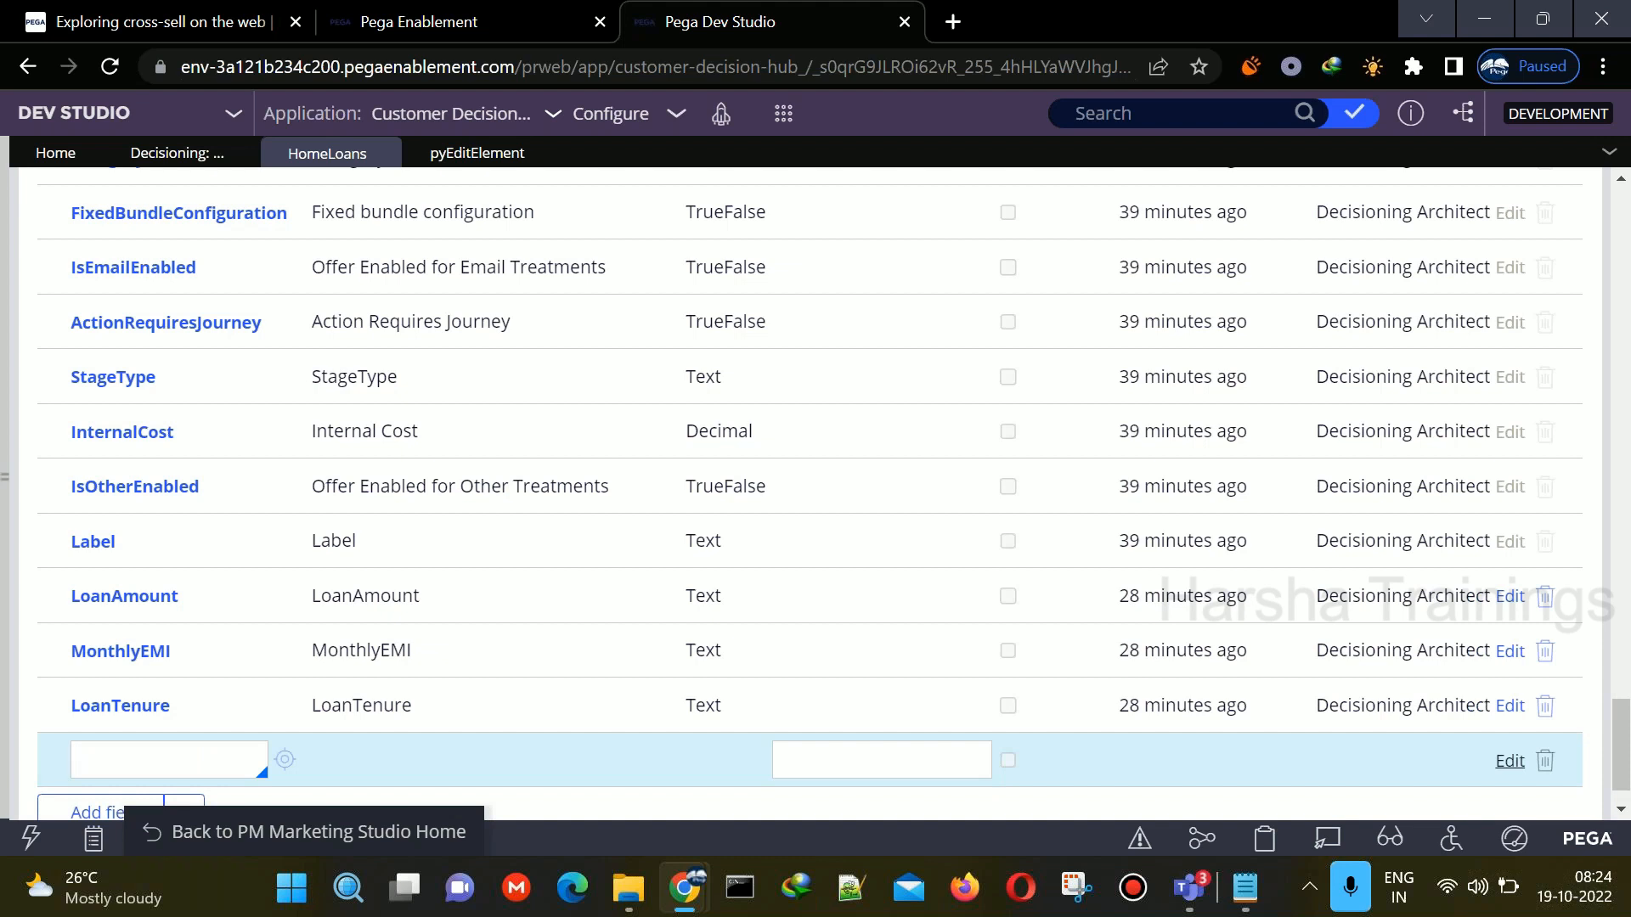
click(477, 162)
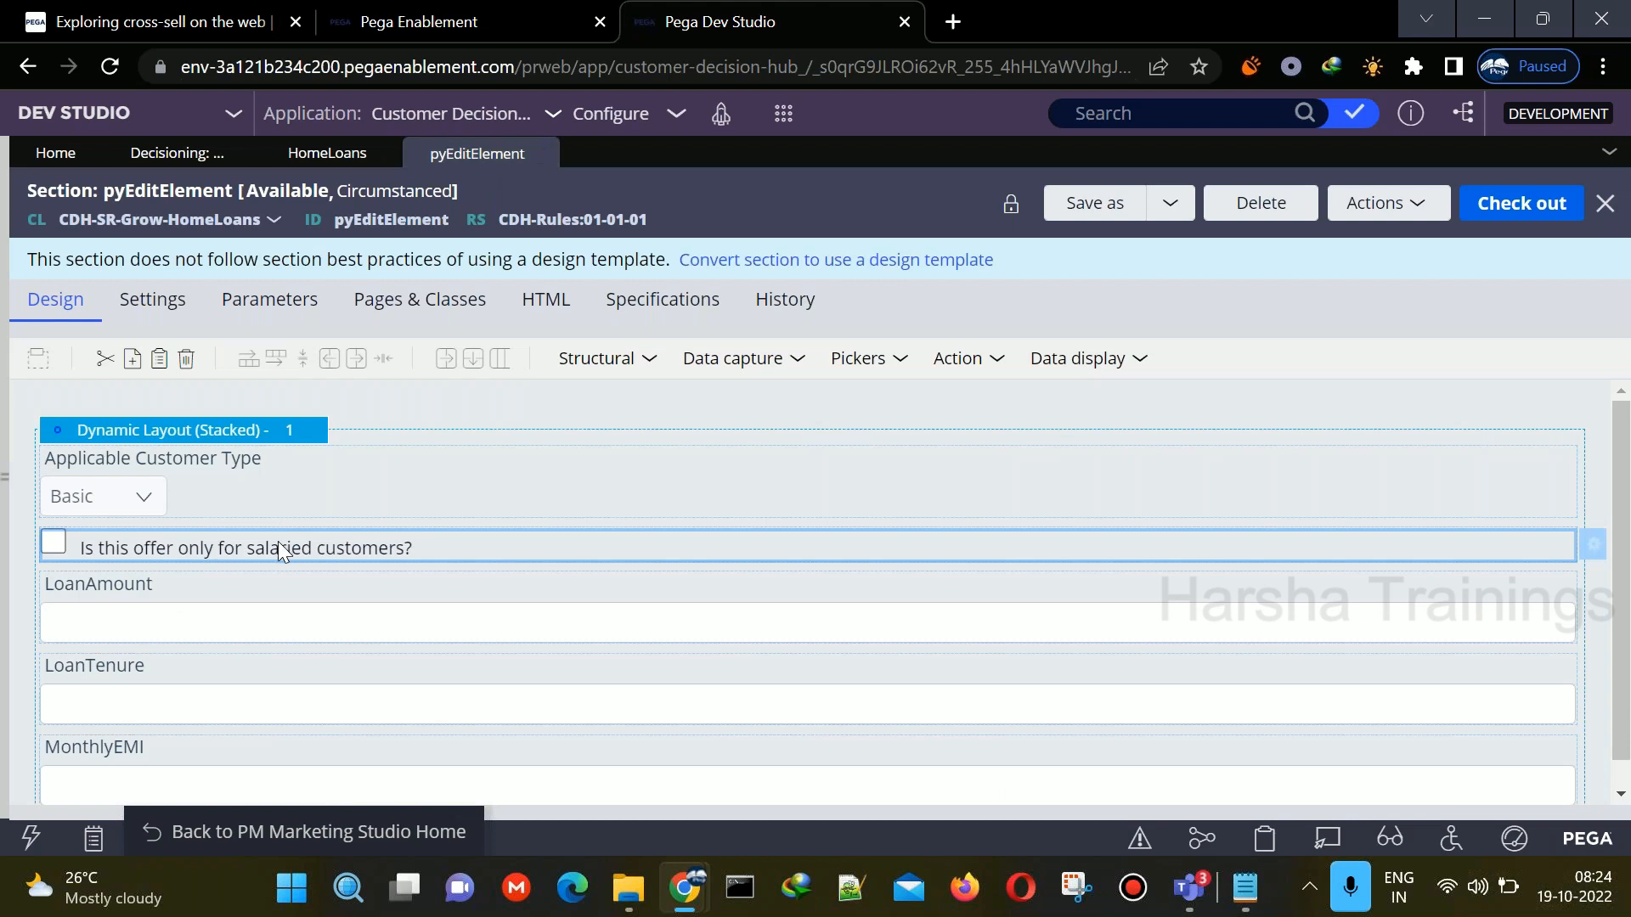
click(338, 159)
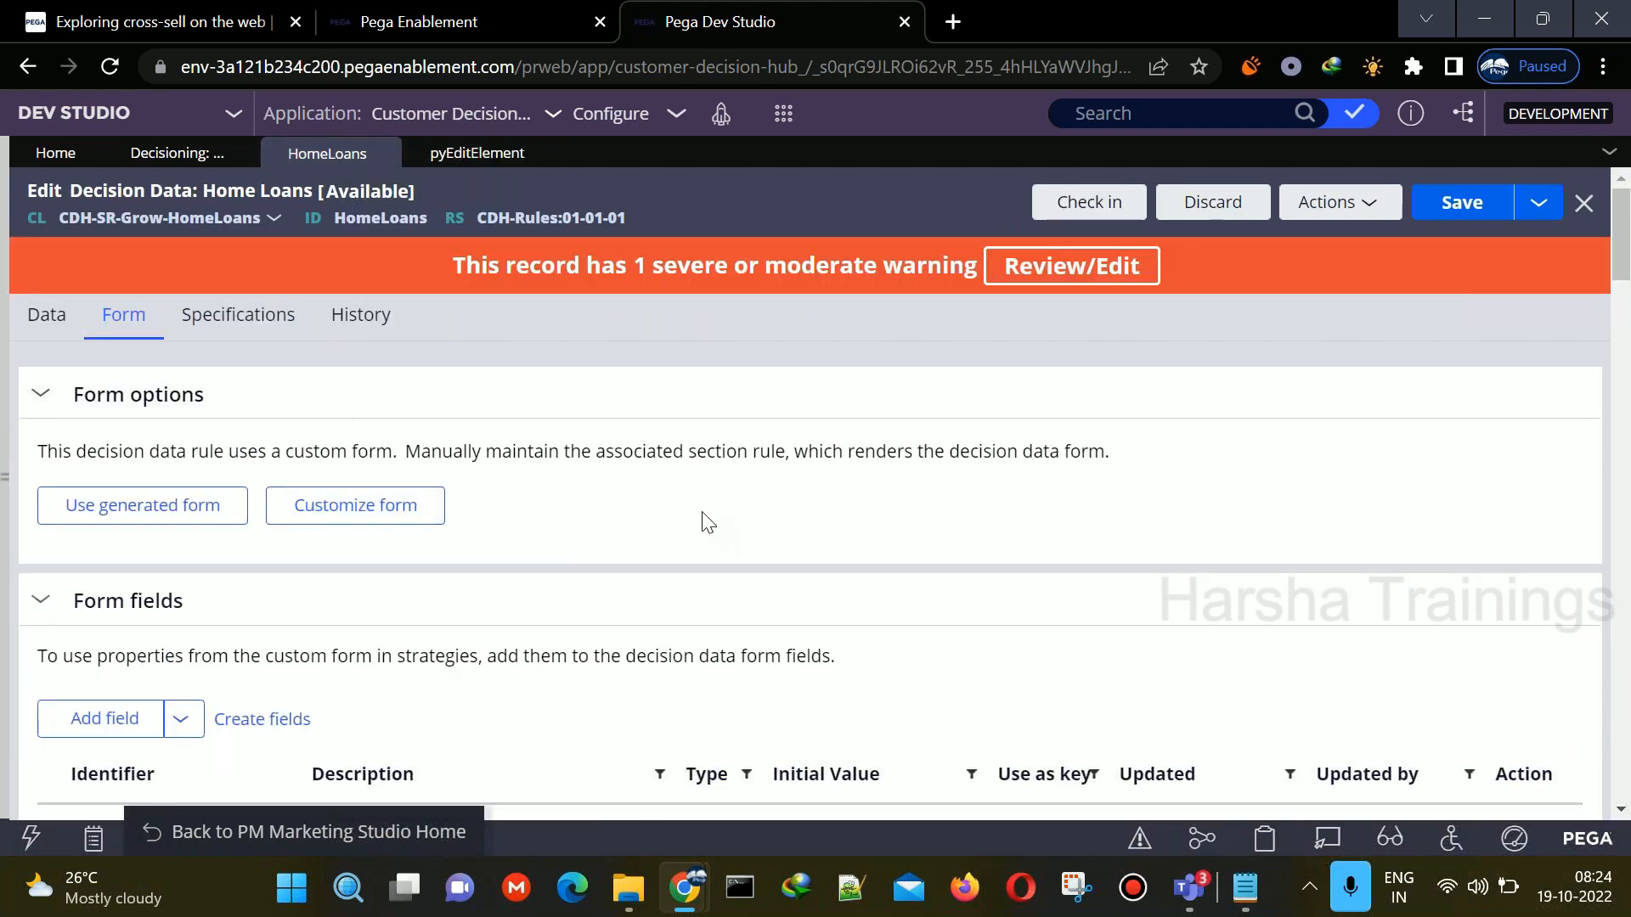
drag(1619, 255, 594, 765)
click(198, 705)
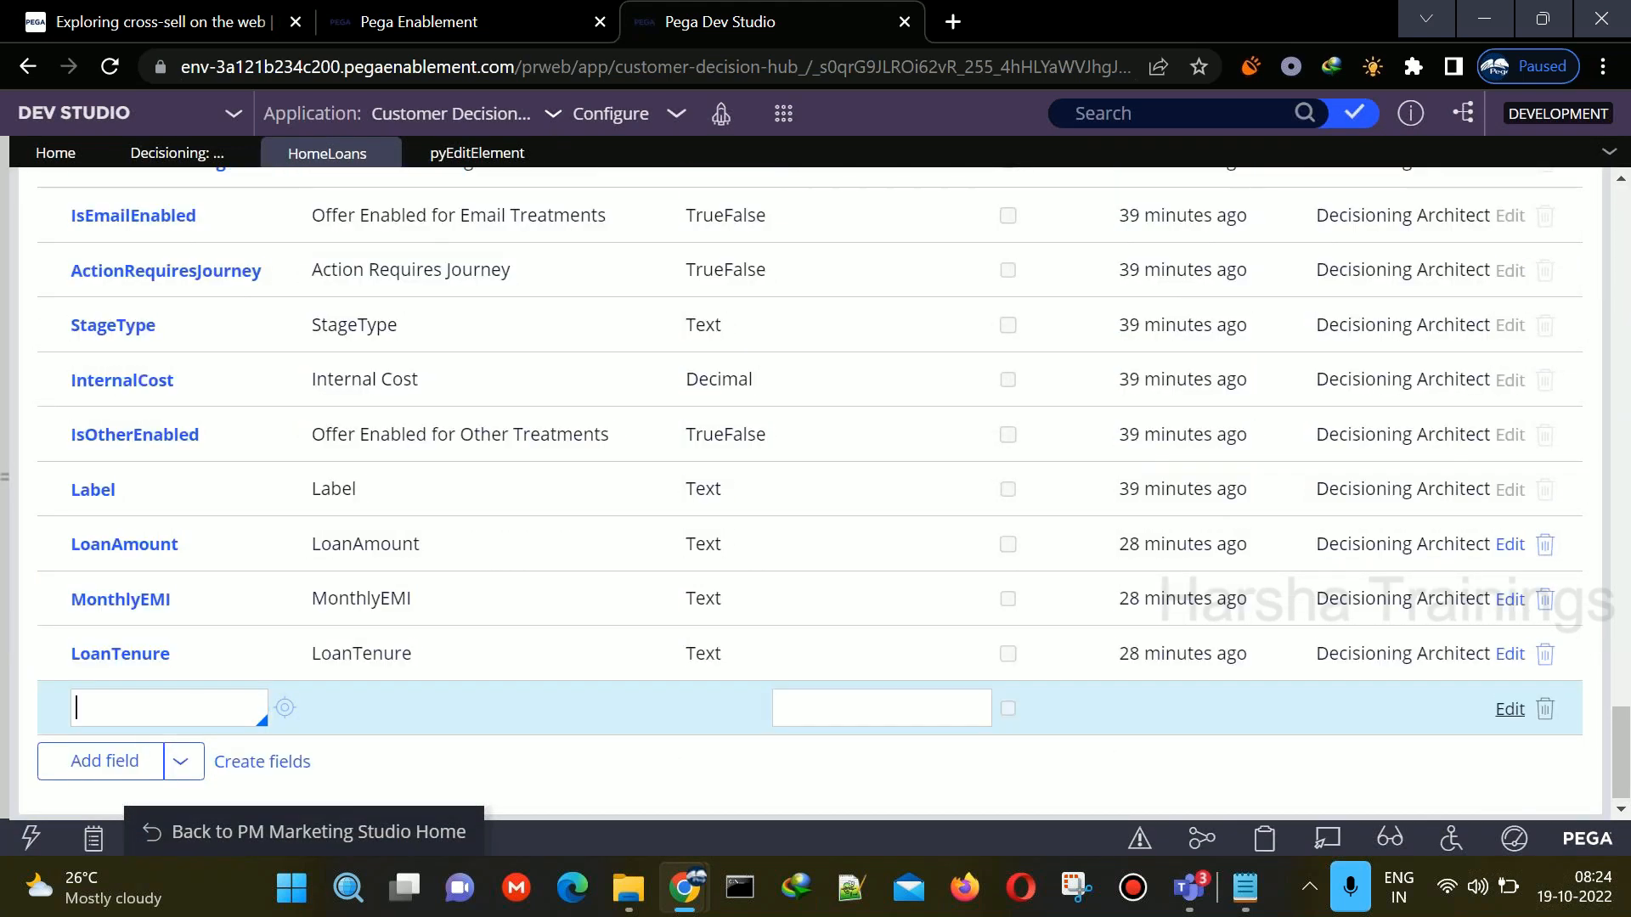
text(App)
text(licableOccupation)
click(489, 772)
- Add ApplicableCustomerType as another form field and save the Home Loans decision data
click(95, 780)
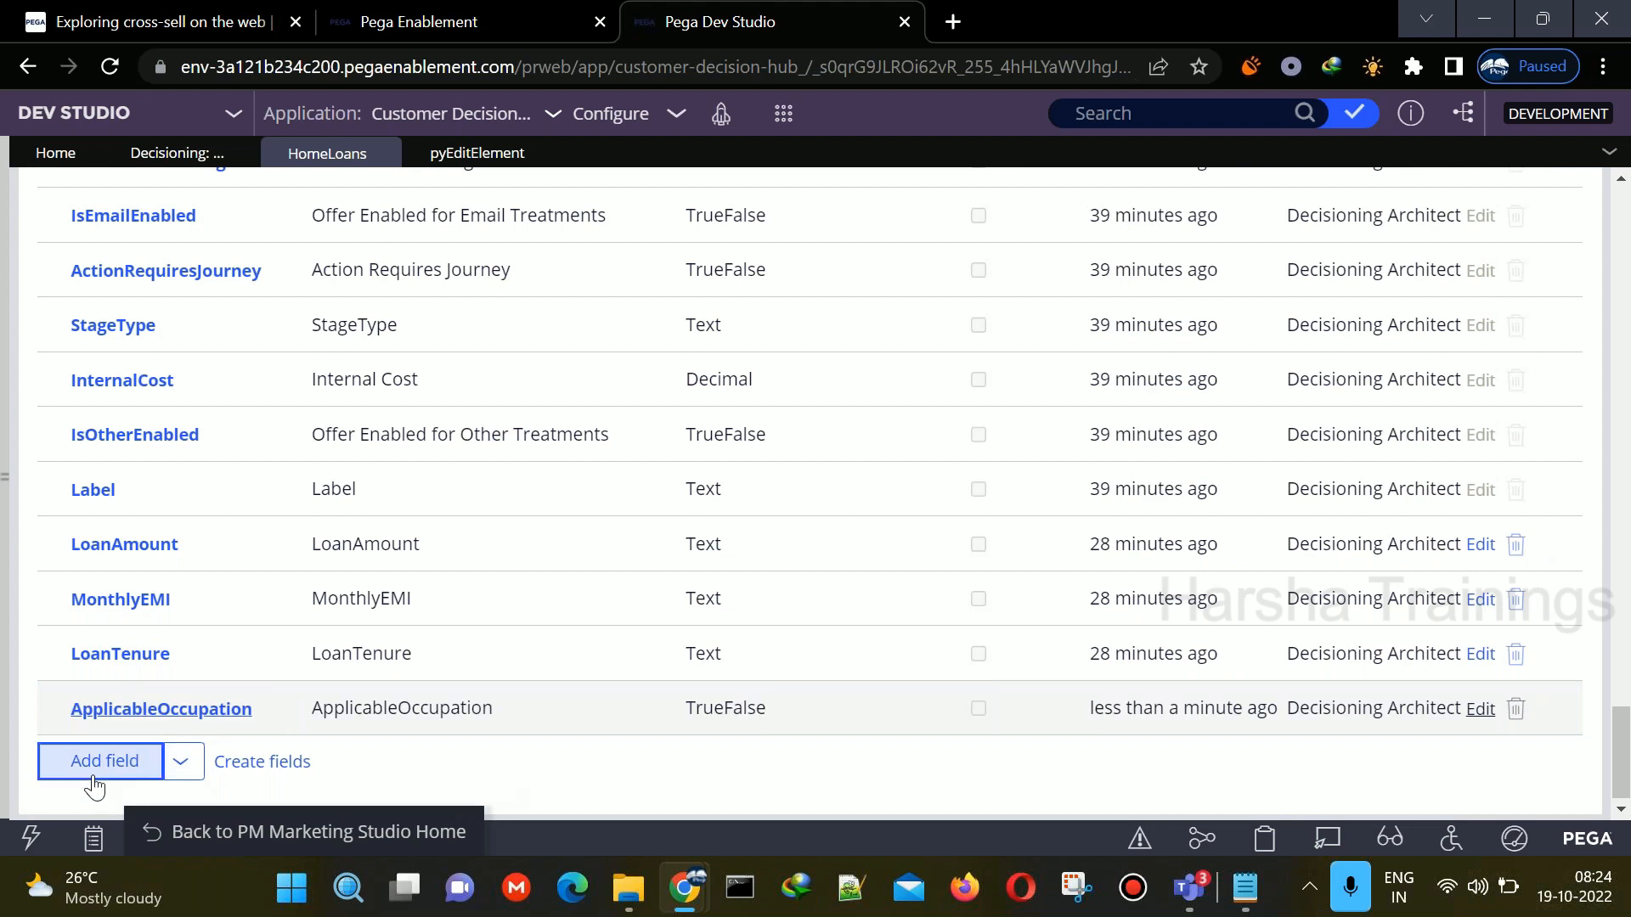
text(Ap)
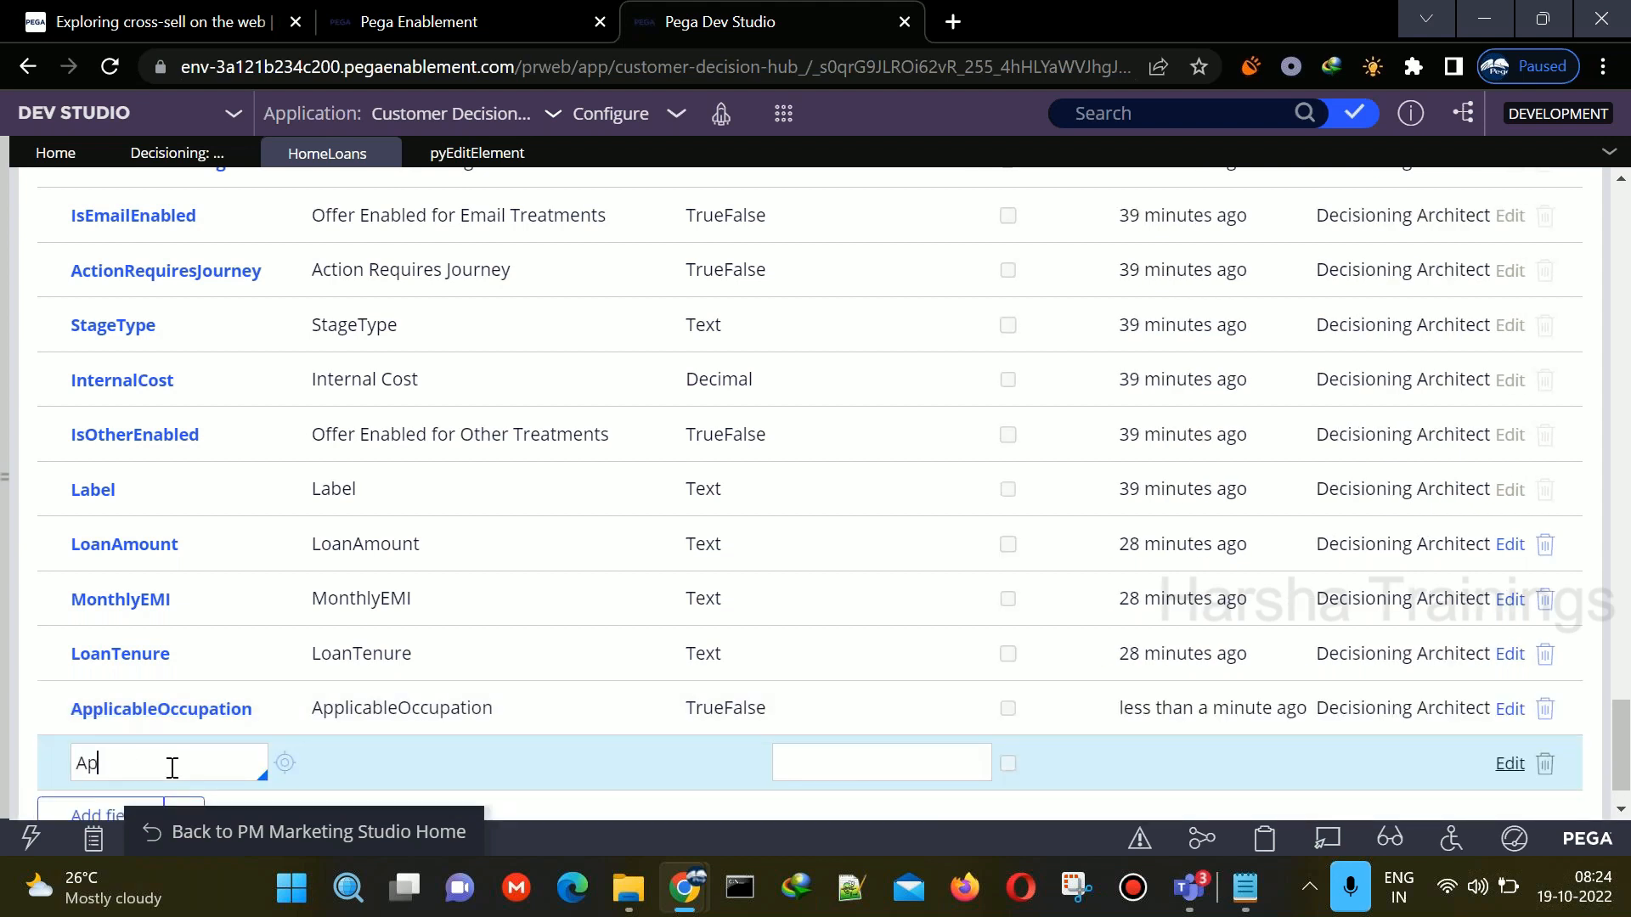
text(plicableCustomerType)
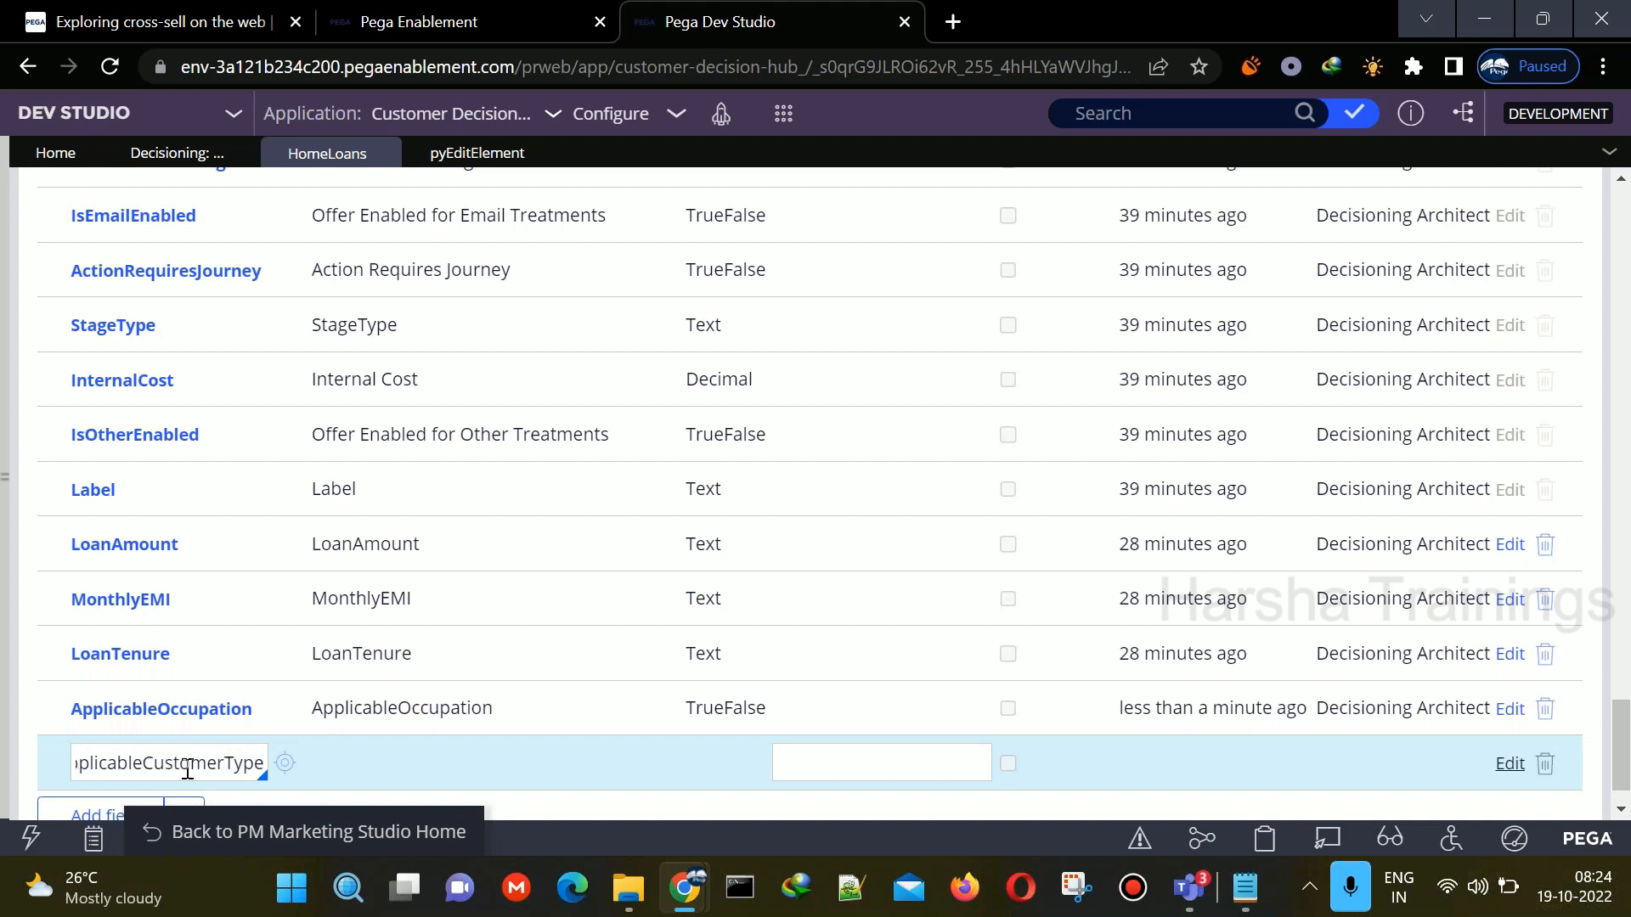
click(619, 799)
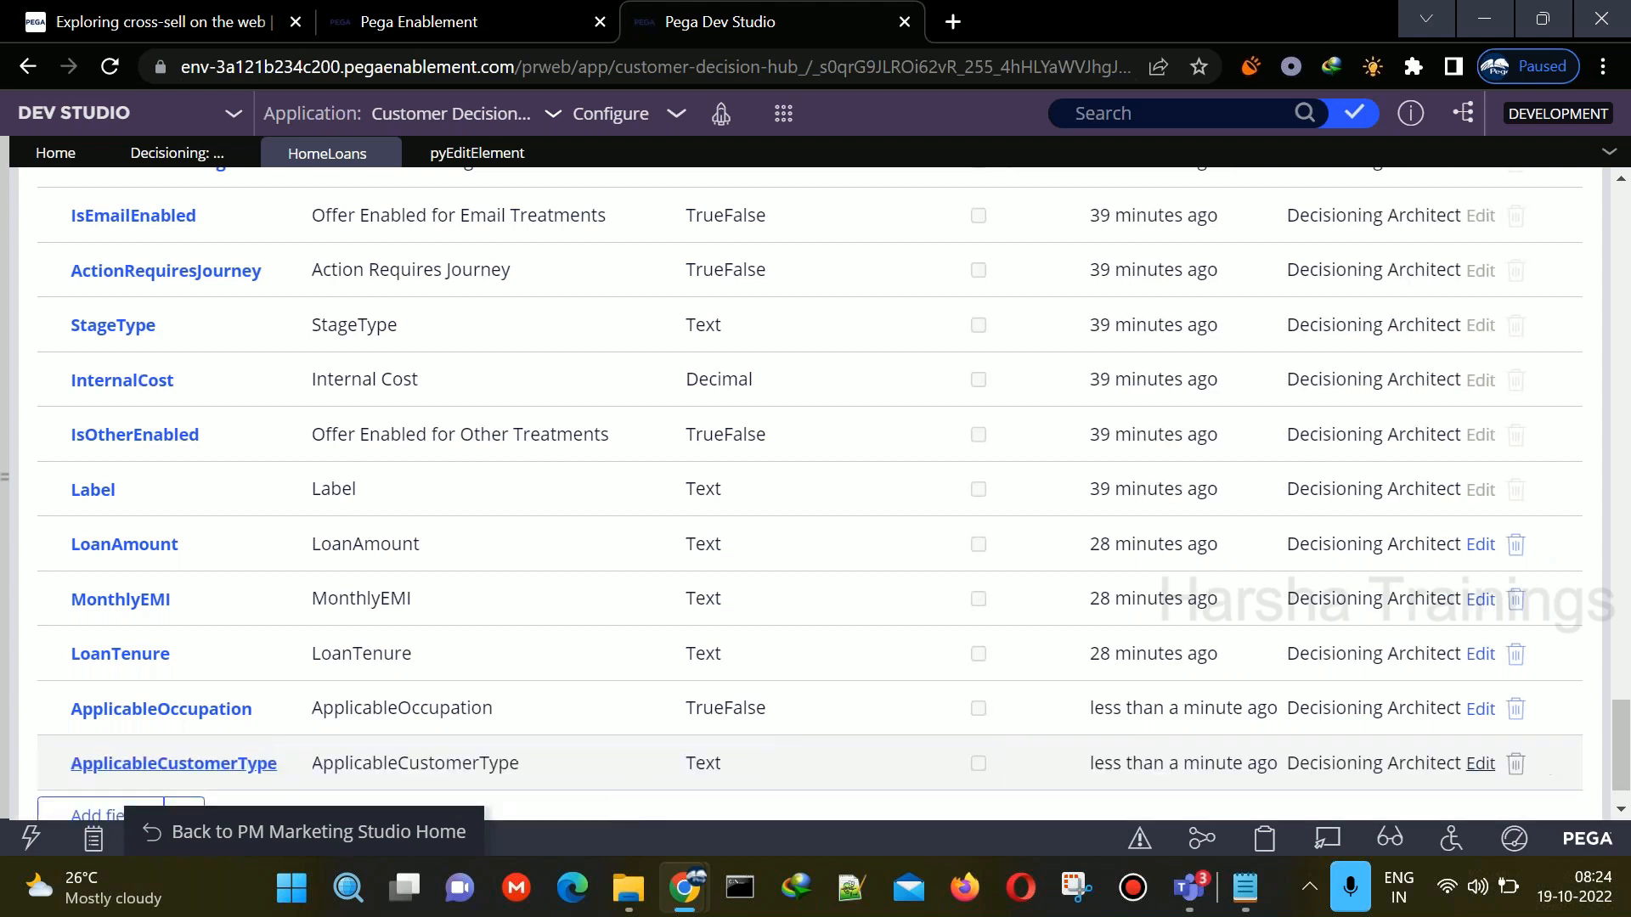
scroll(1629, 651, up, 10)
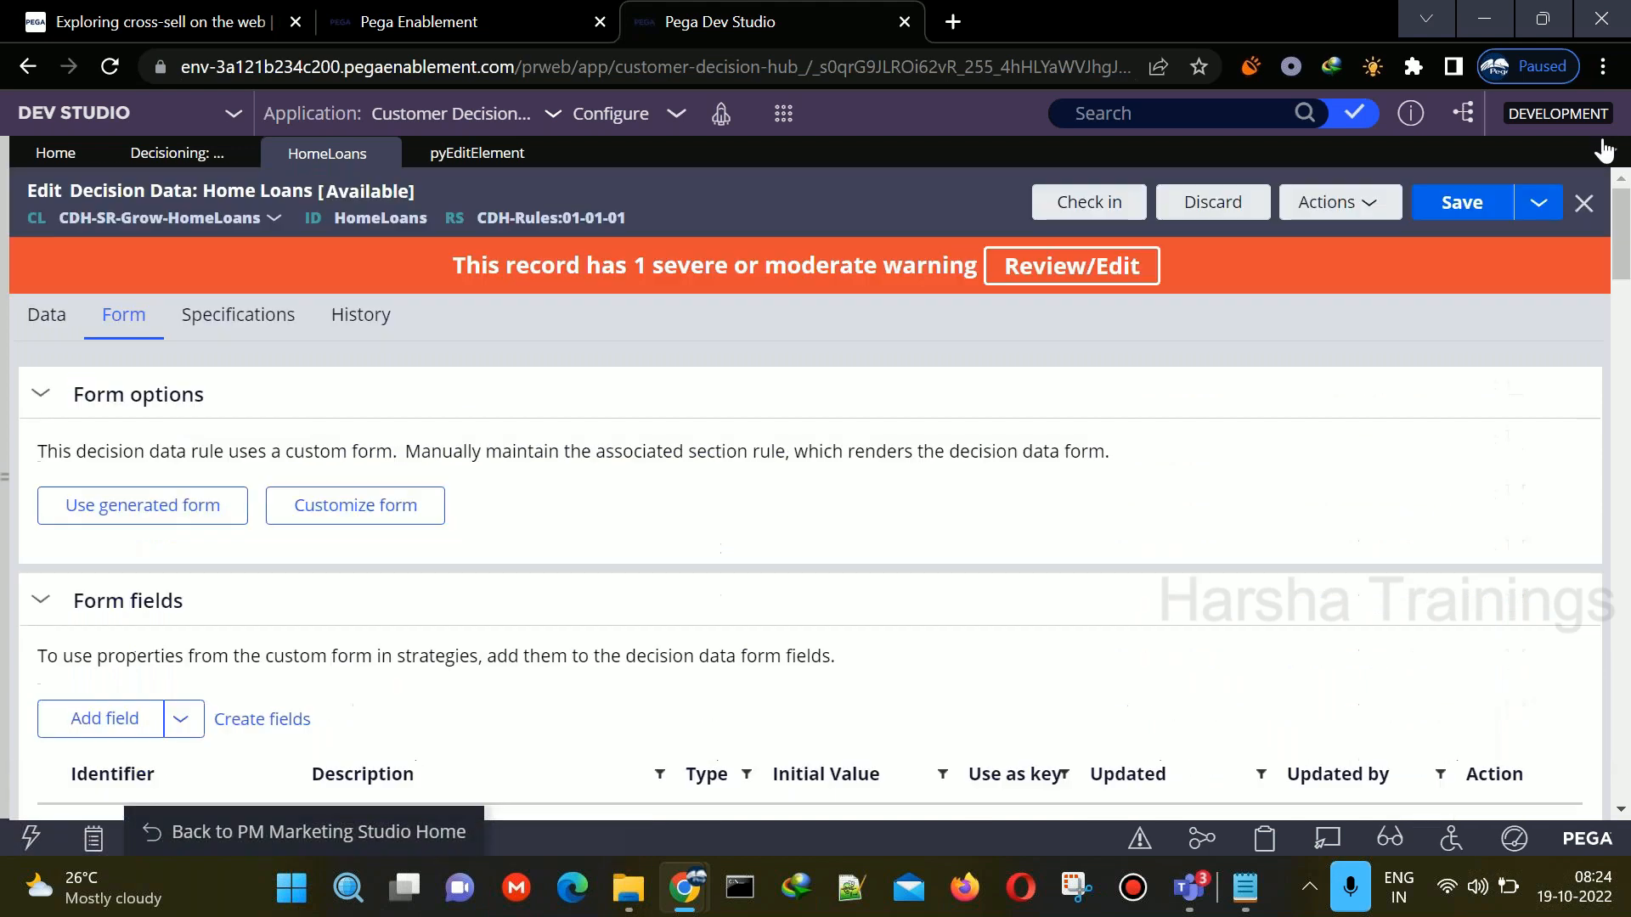
click(1456, 213)
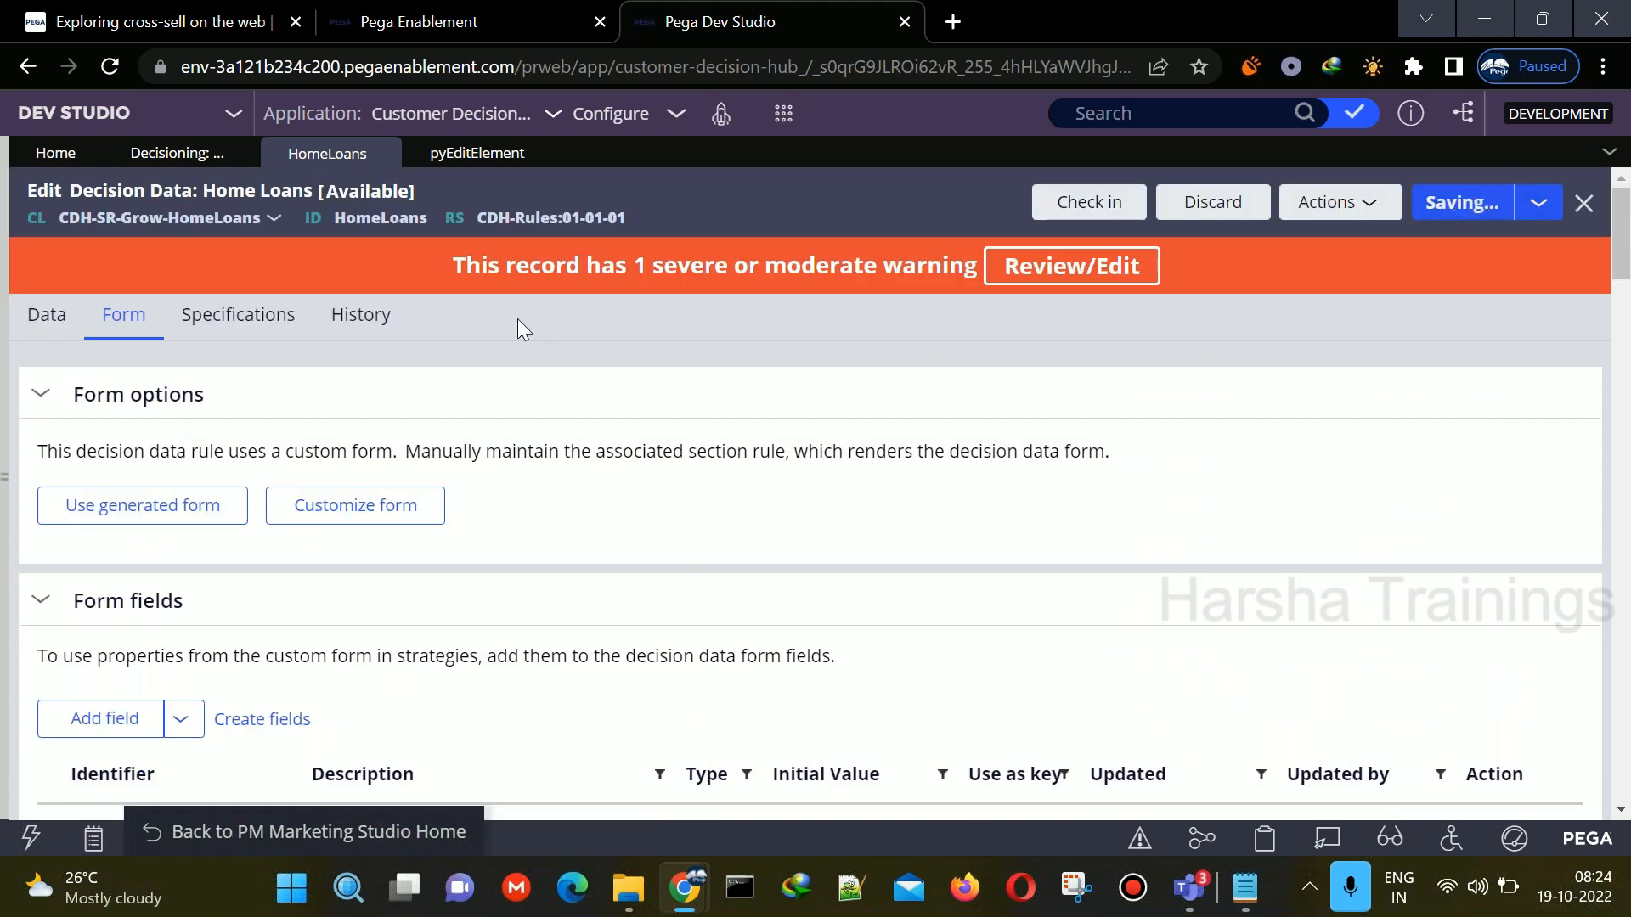
- Return to the proposition data and check in the Home Loans decision data with the comment "wip"
click(51, 334)
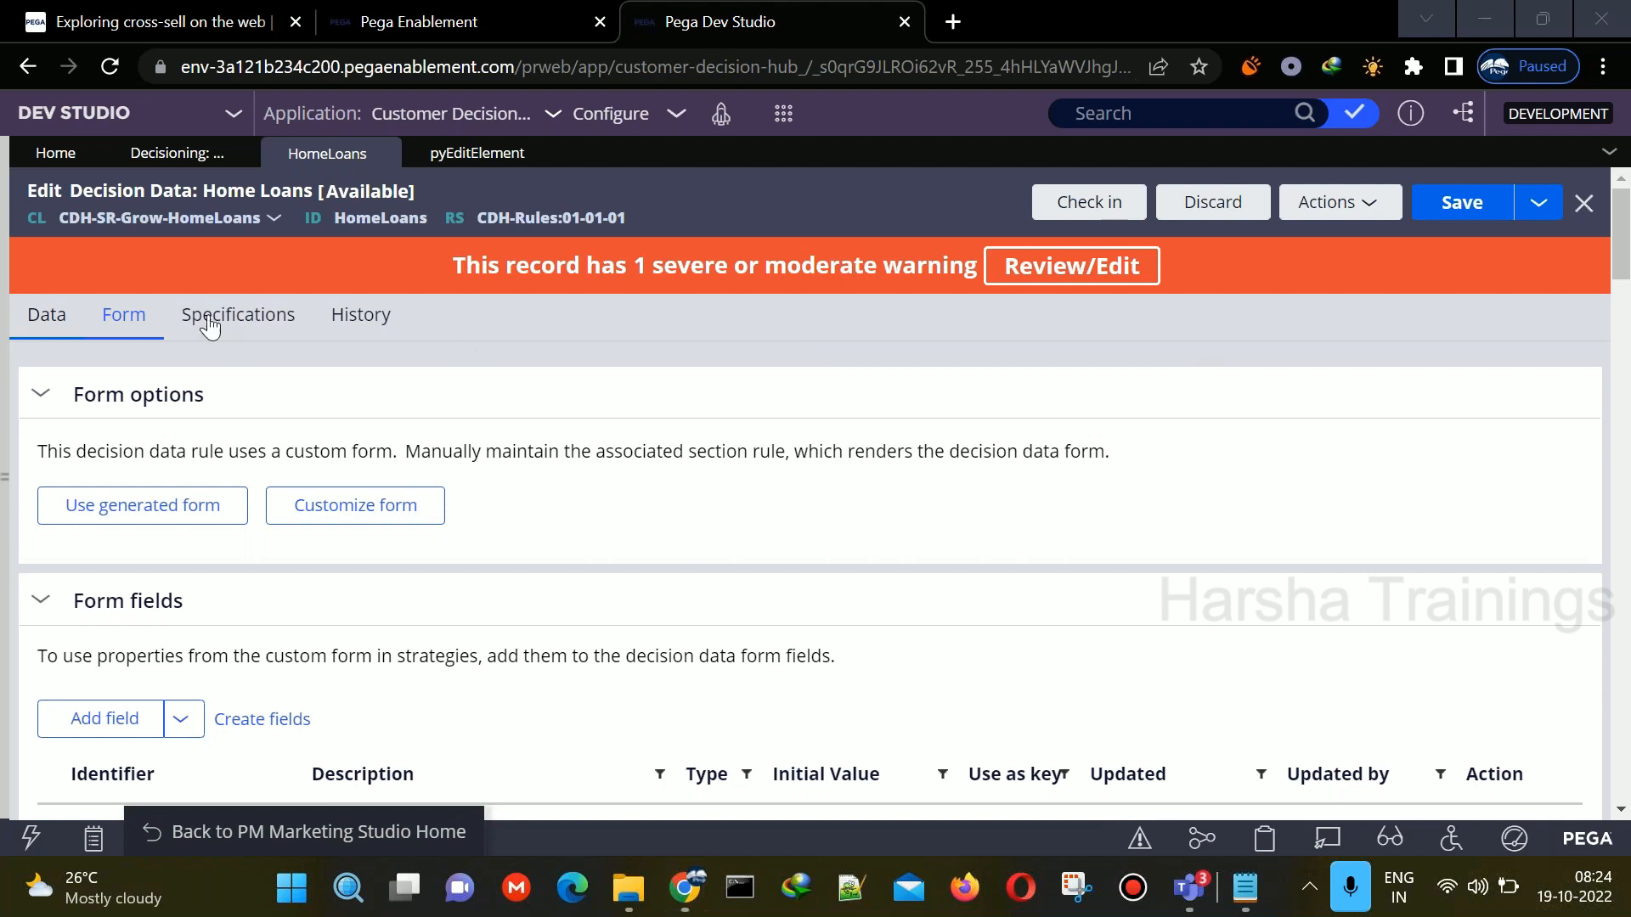
click(46, 326)
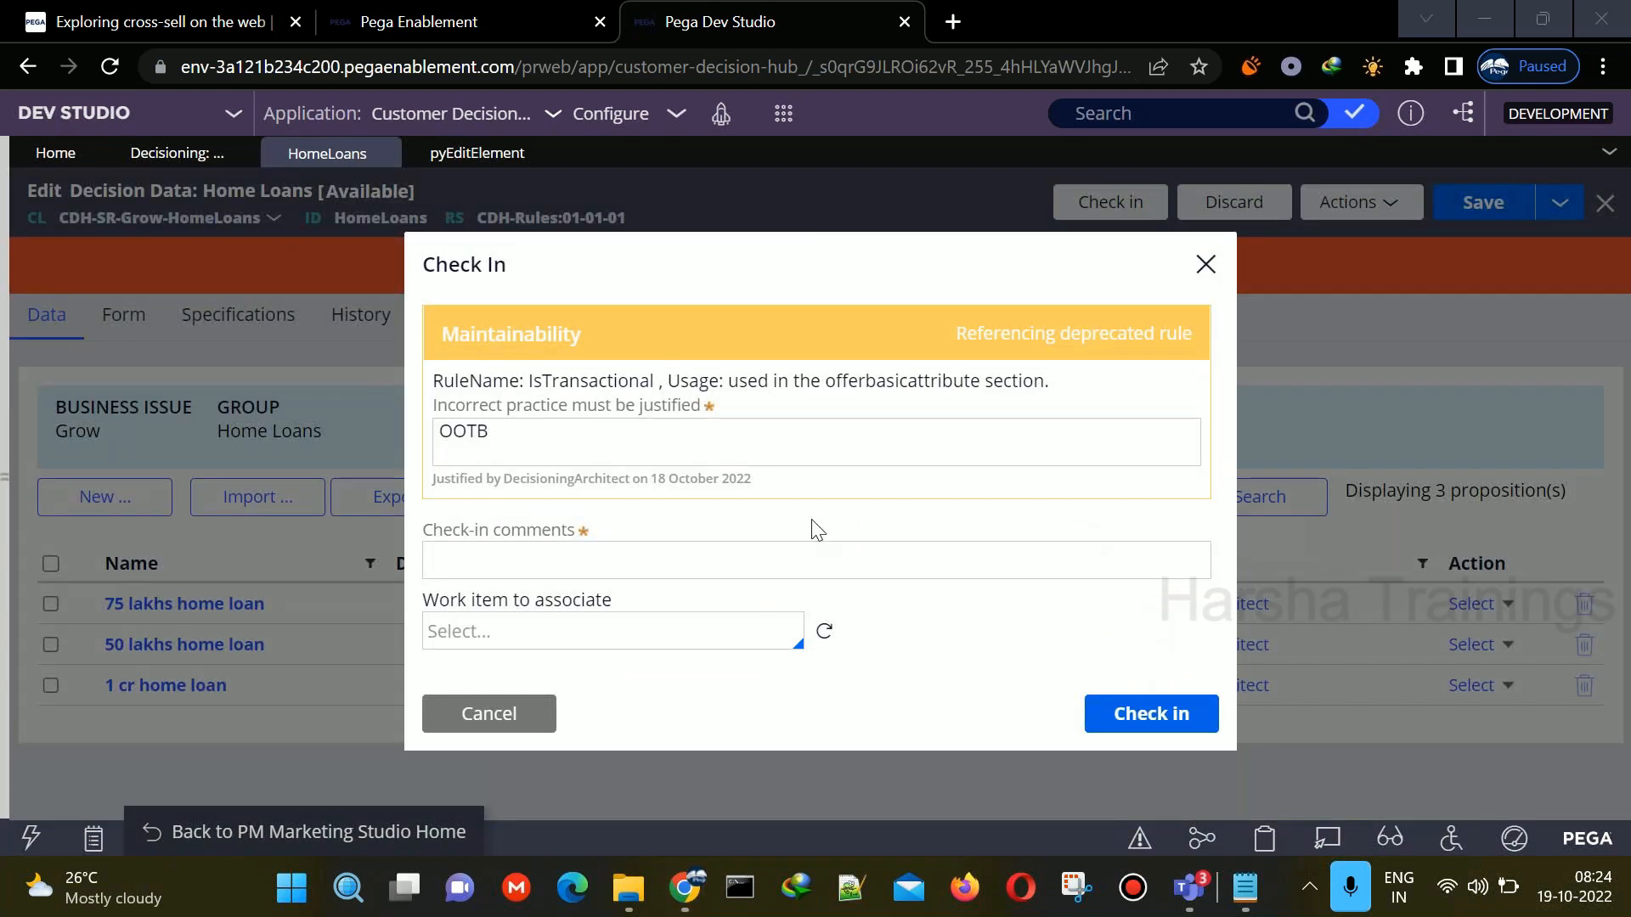
click(809, 546)
text(wip)
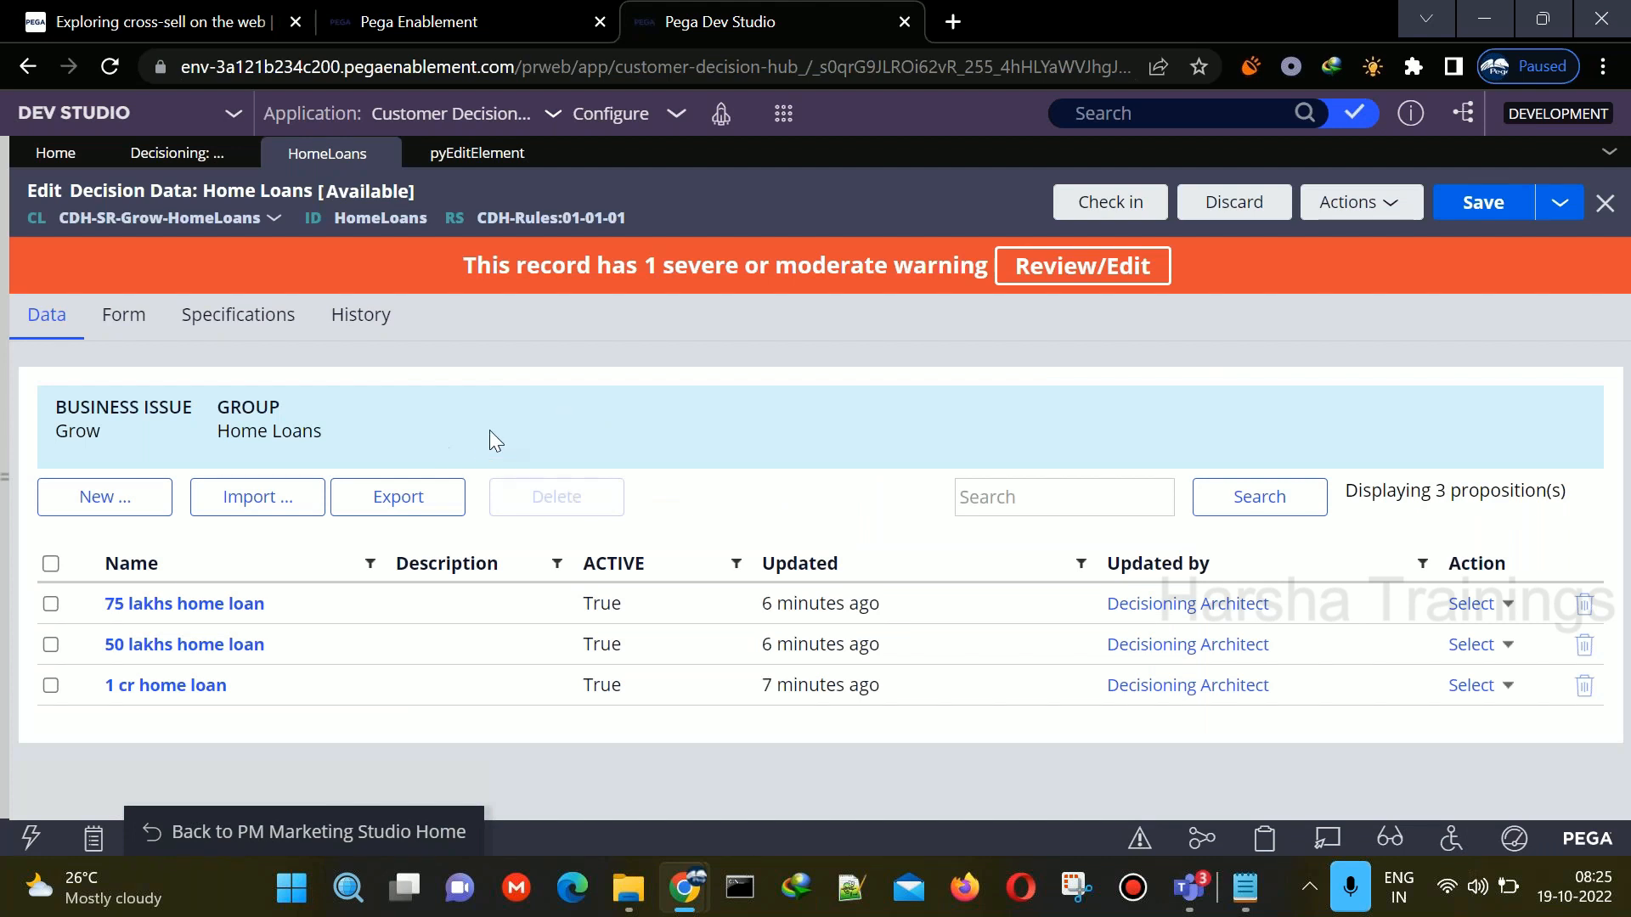
- Export the Home Loans propositions to a CSV file, check its last columns for the custom properties in Excel, and close it
click(260, 501)
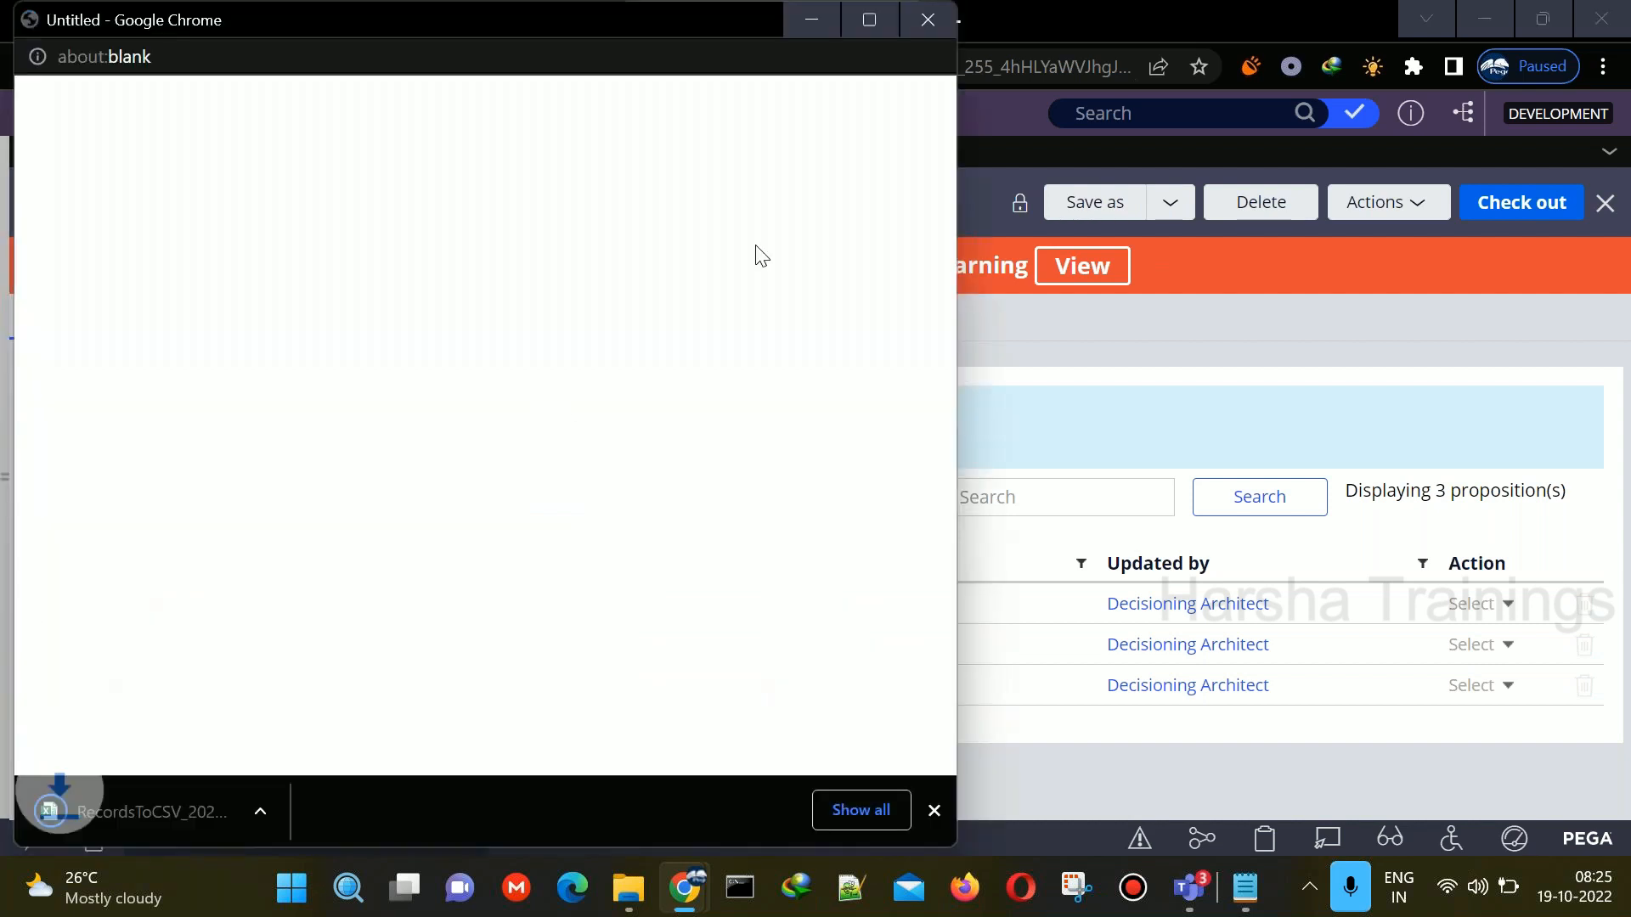
click(197, 809)
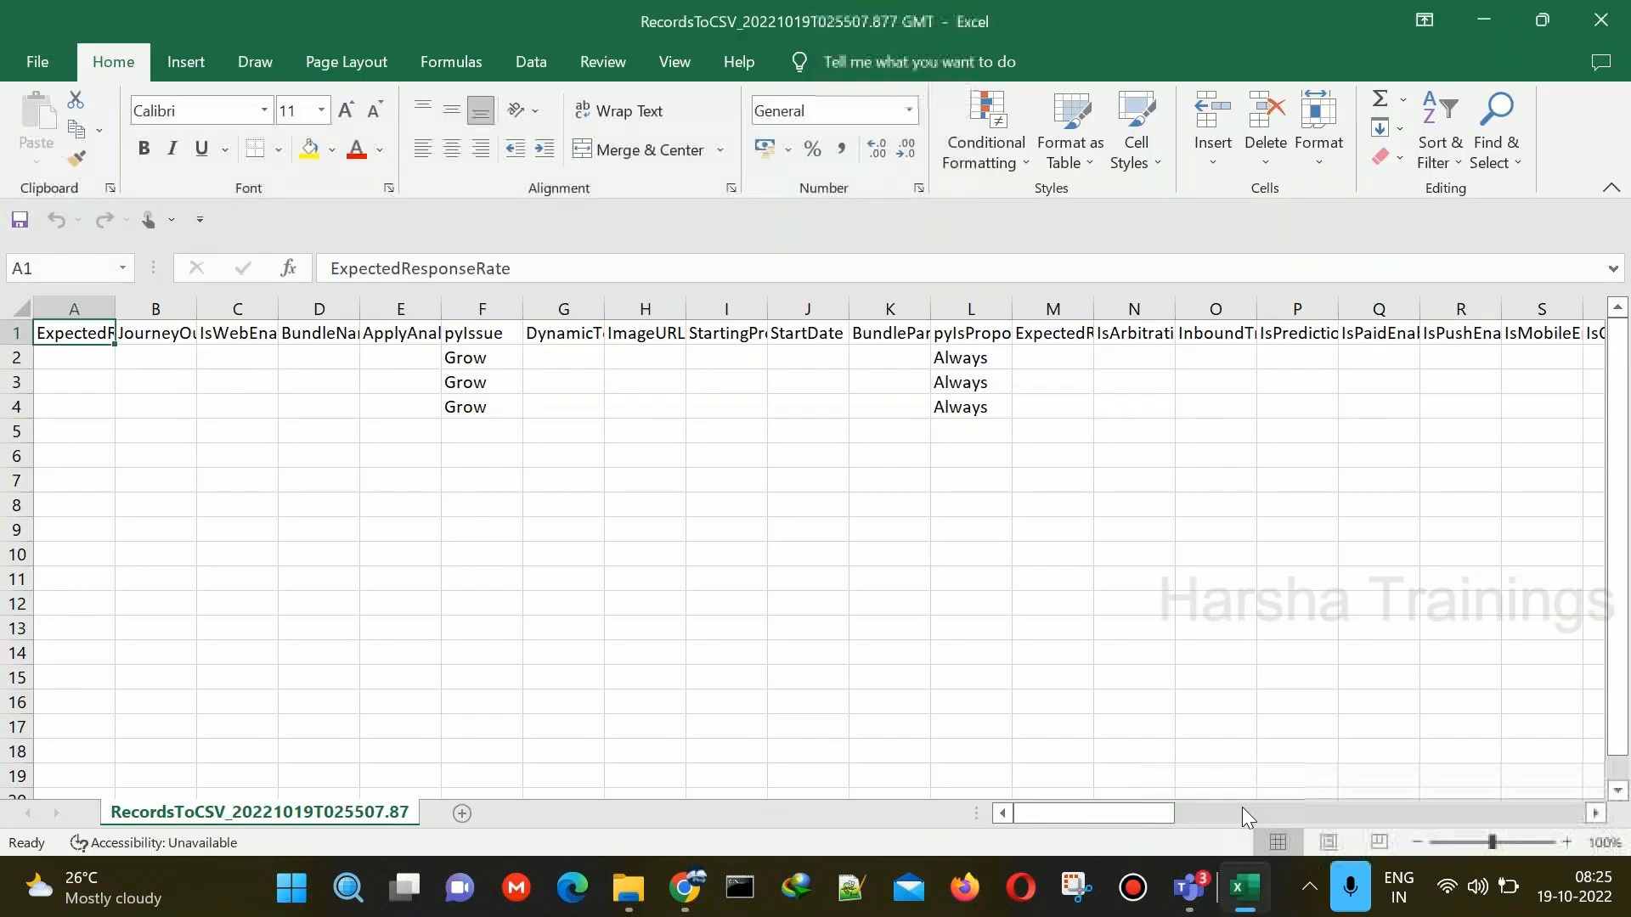
click(1242, 806)
drag(1231, 811, 1545, 824)
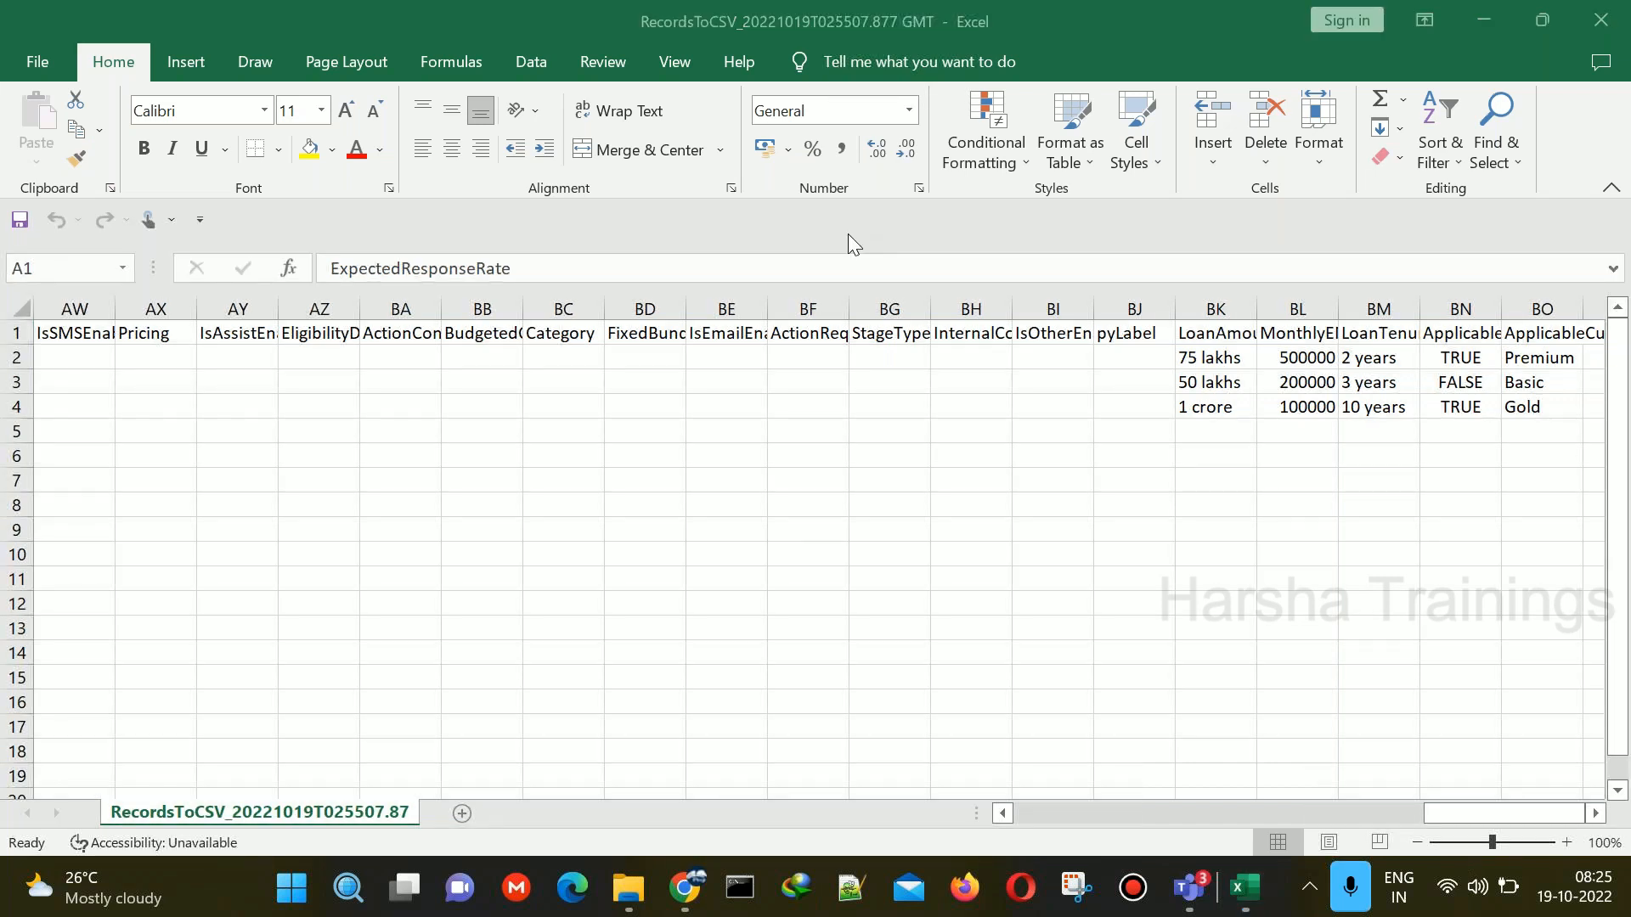
click(1466, 400)
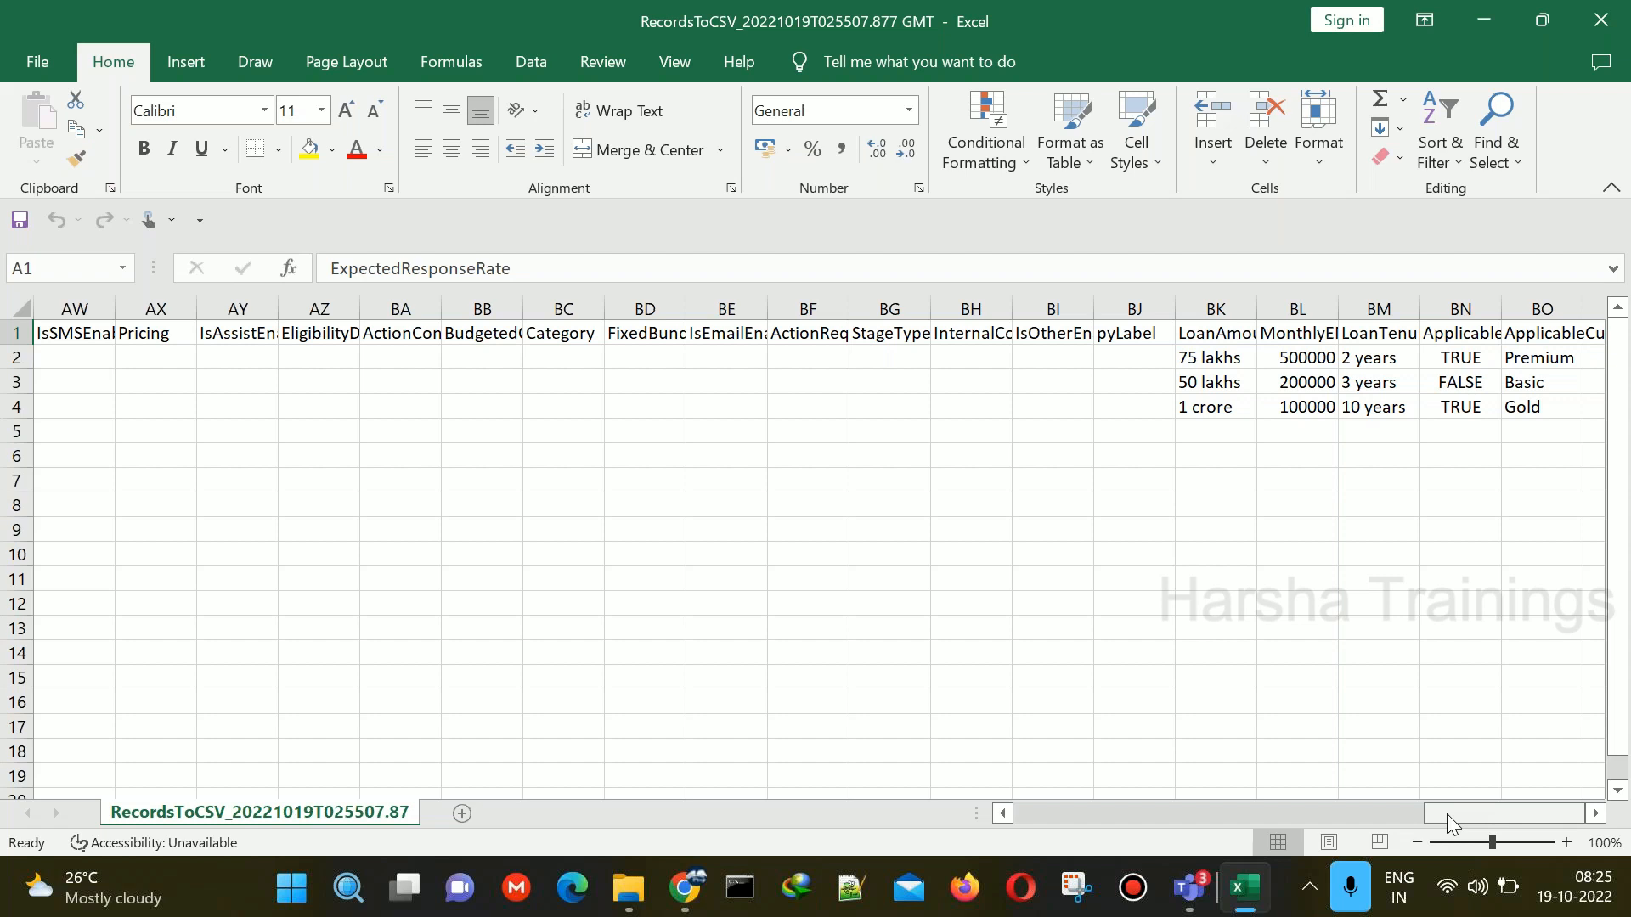
drag(1446, 814, 1031, 820)
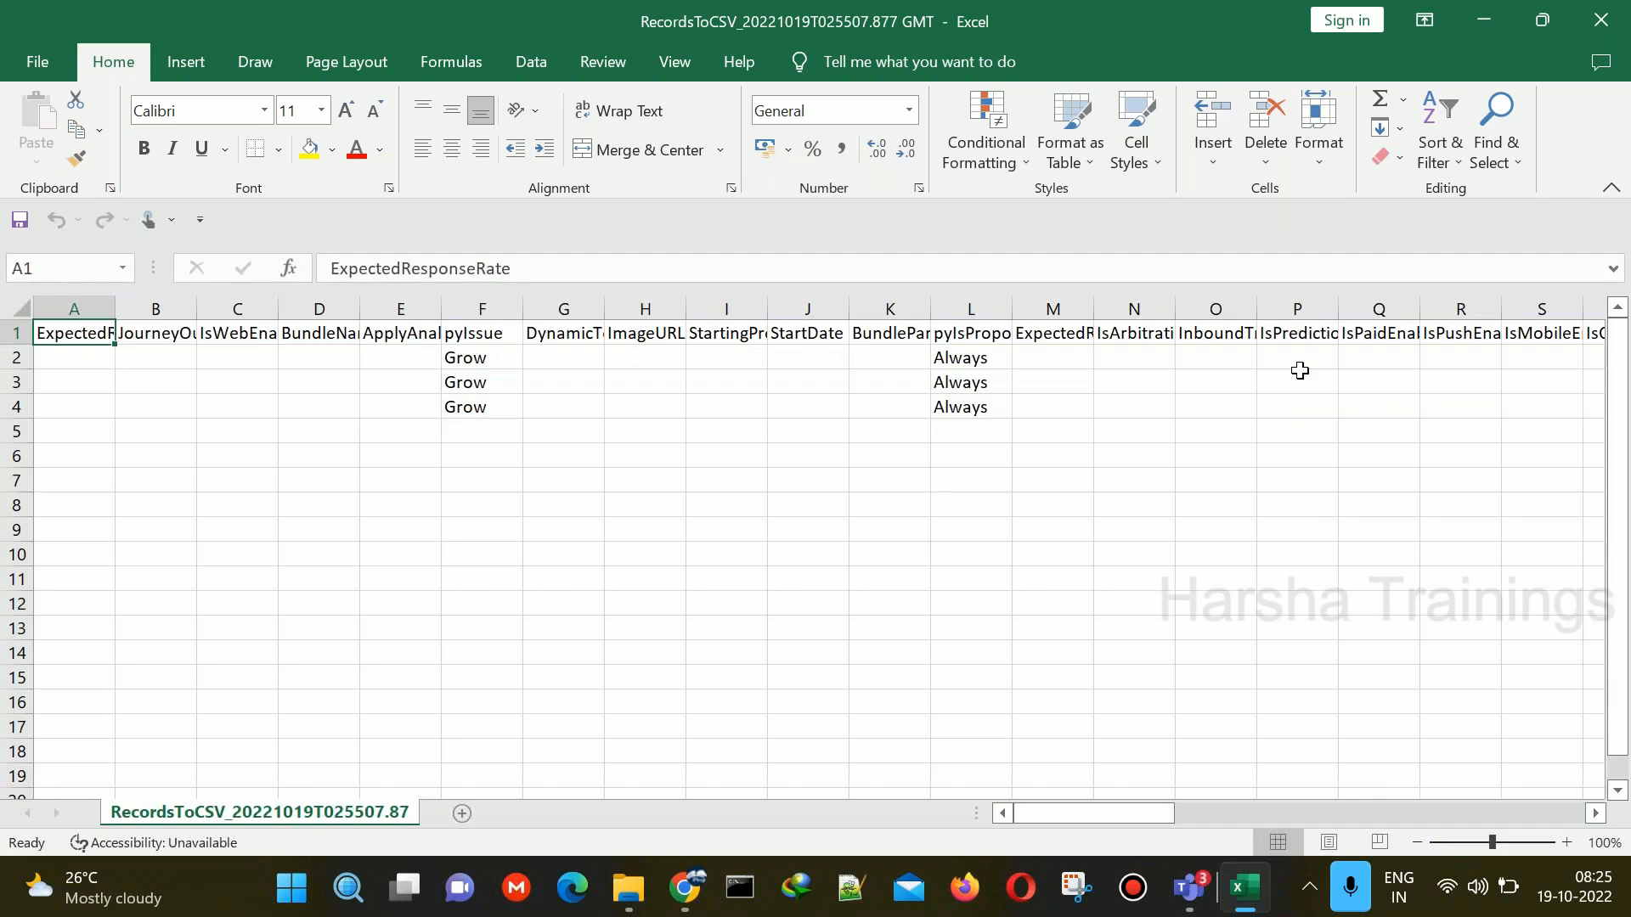
click(1595, 24)
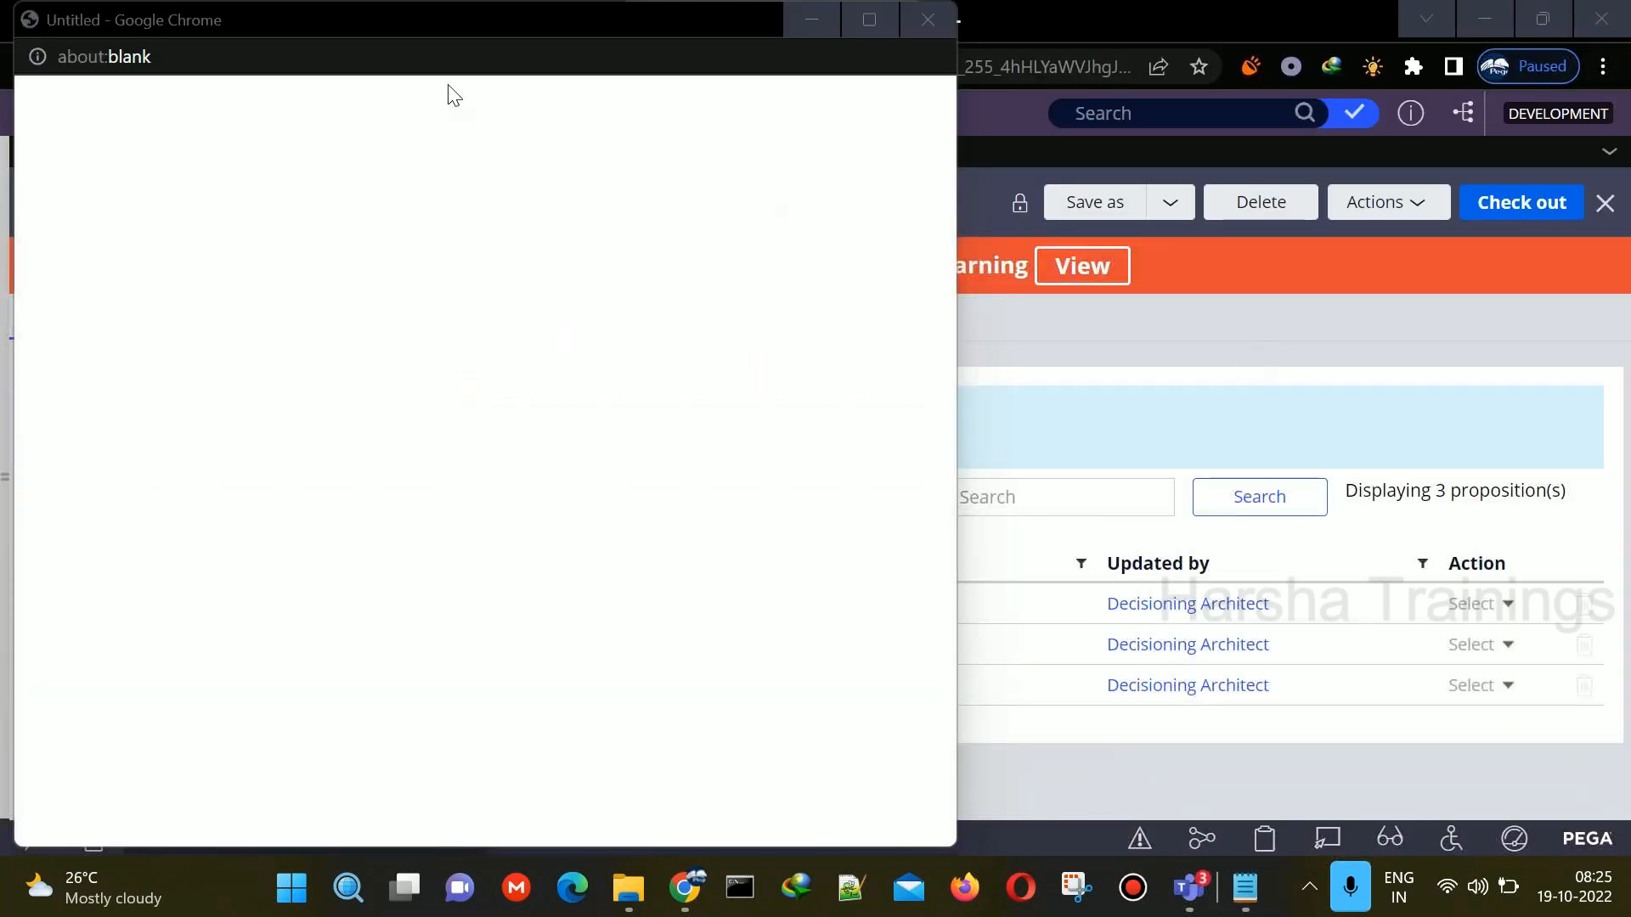
- Close the blank browser window left over from the export
click(262, 27)
drag(262, 30, 189, 196)
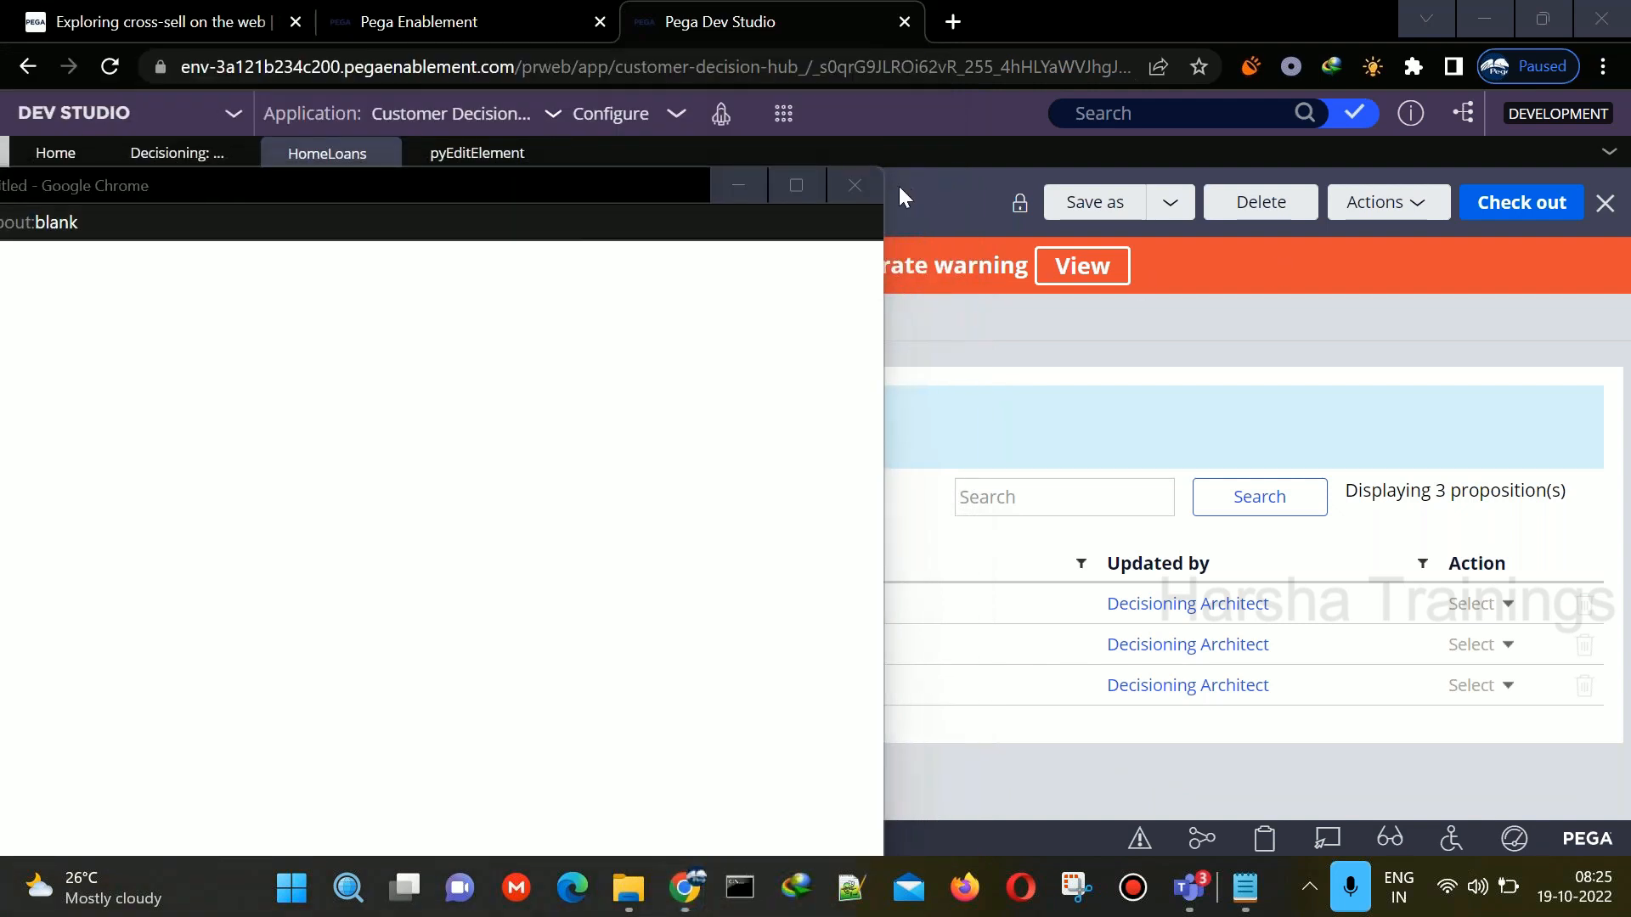
click(854, 187)
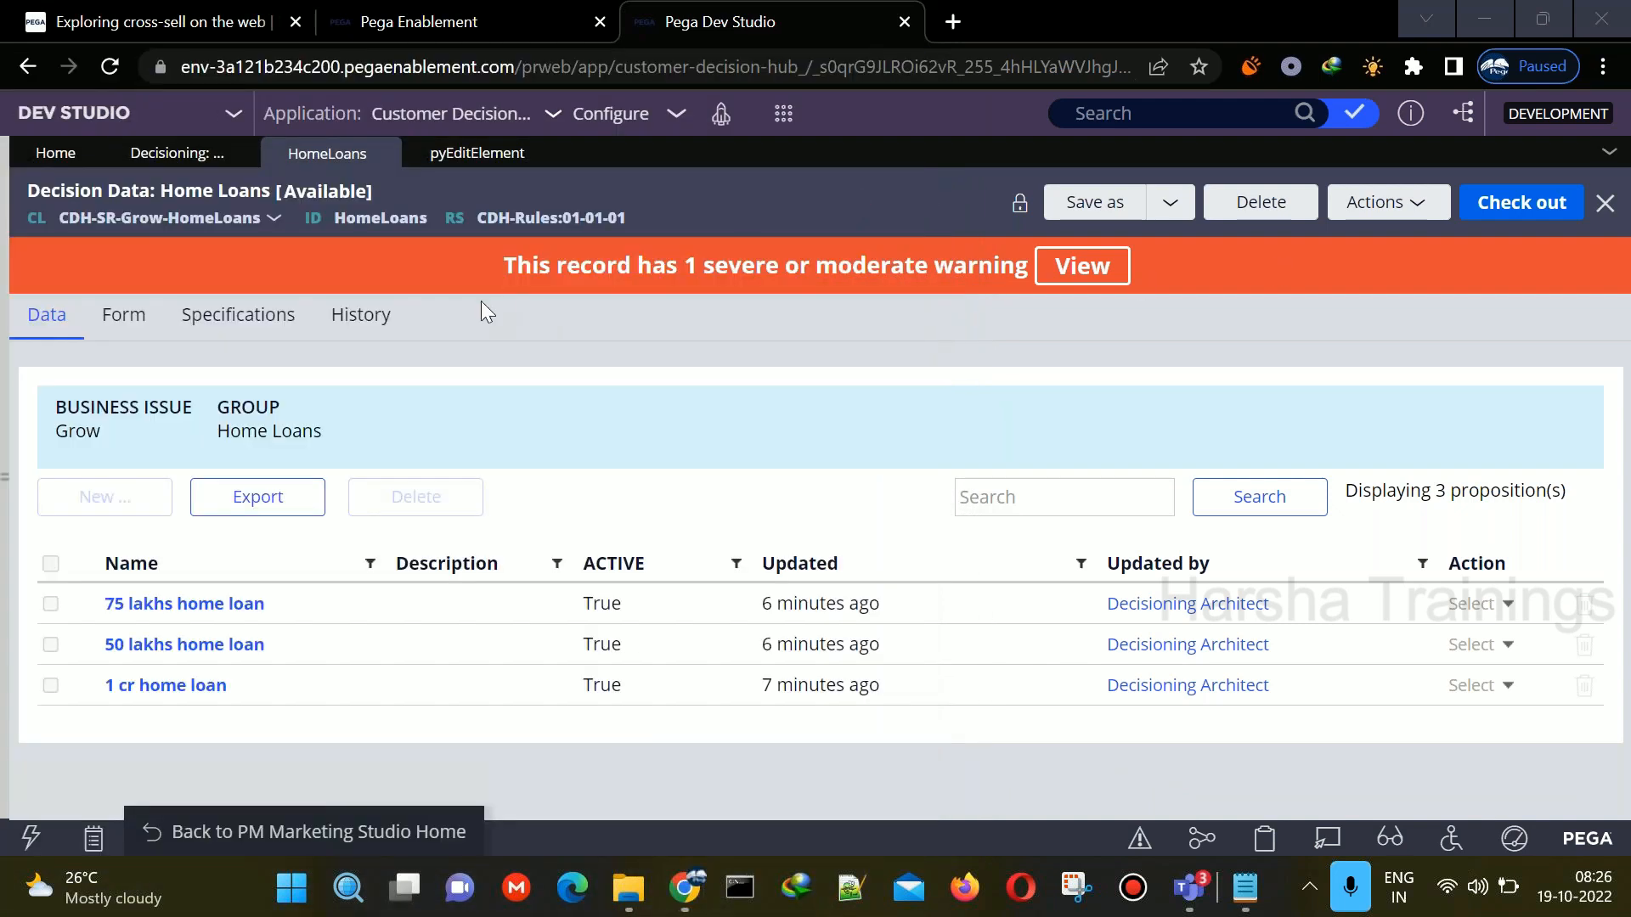
- Review the decision data's form fields from first to last, including the newly added ones, and return to the proposition data
click(128, 314)
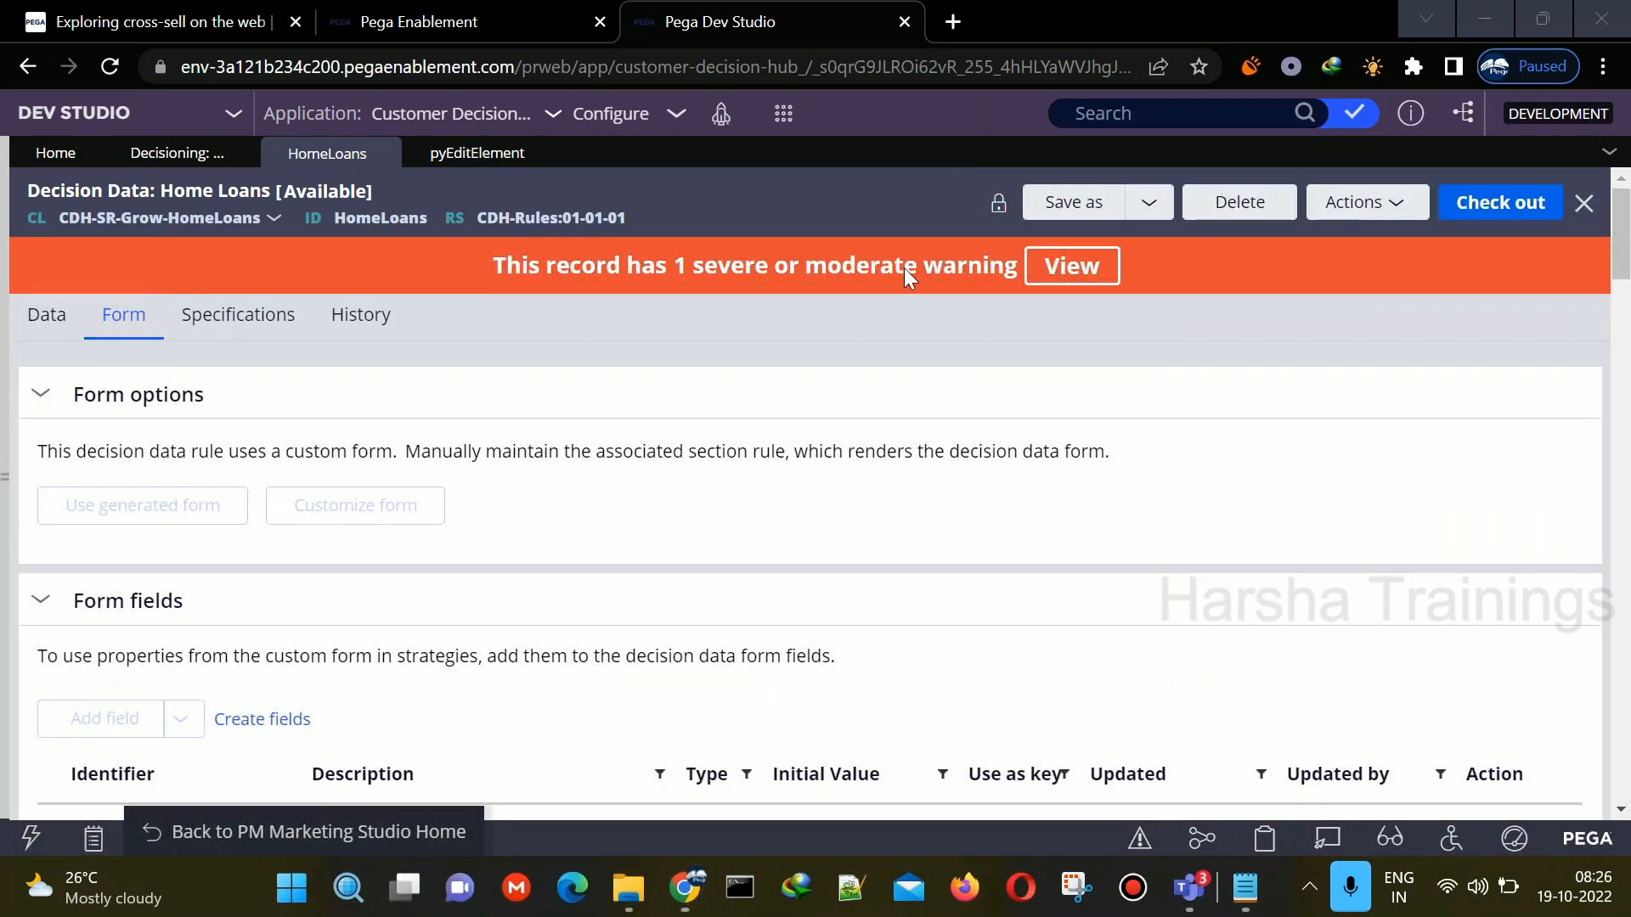
drag(1621, 238, 1624, 746)
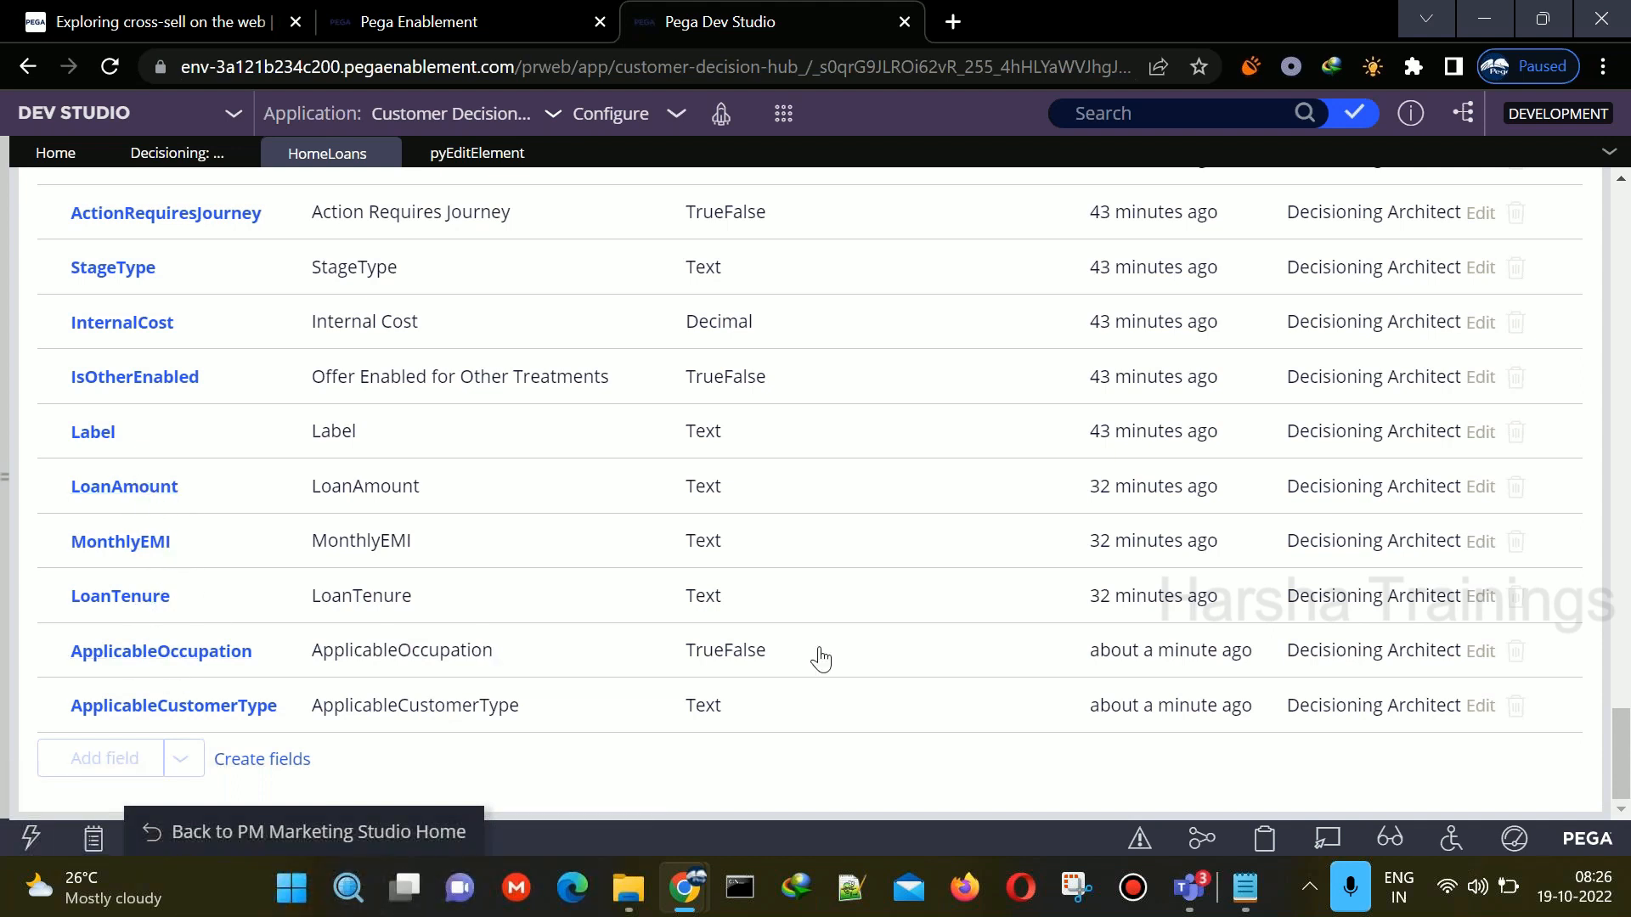
double_click(970, 688)
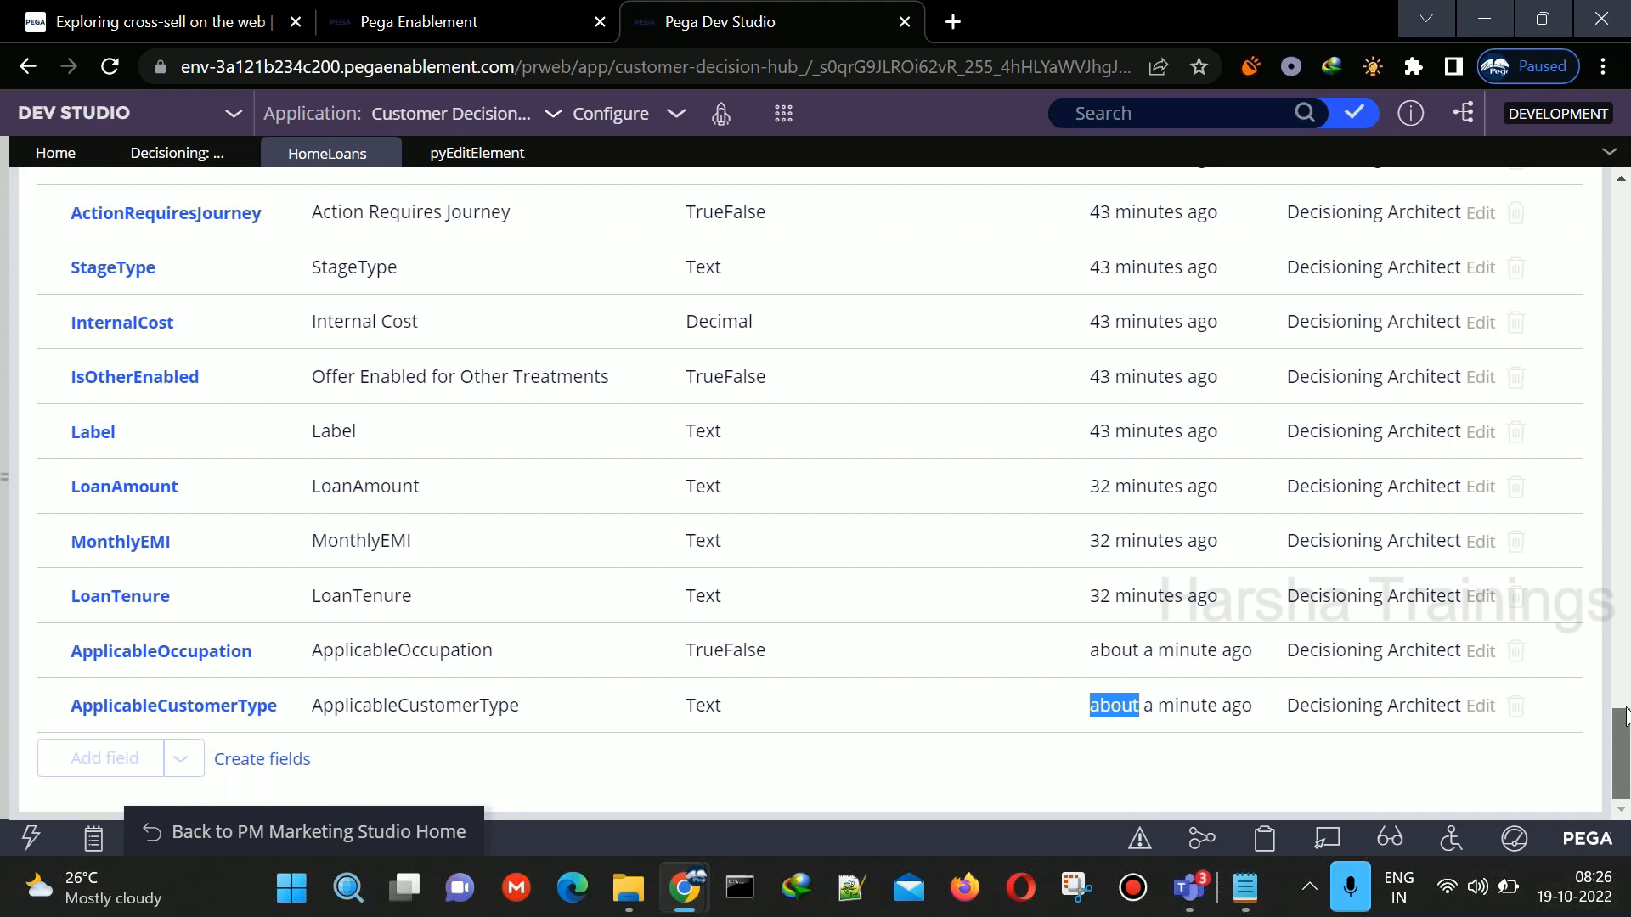
scroll(817, 414, up, 10)
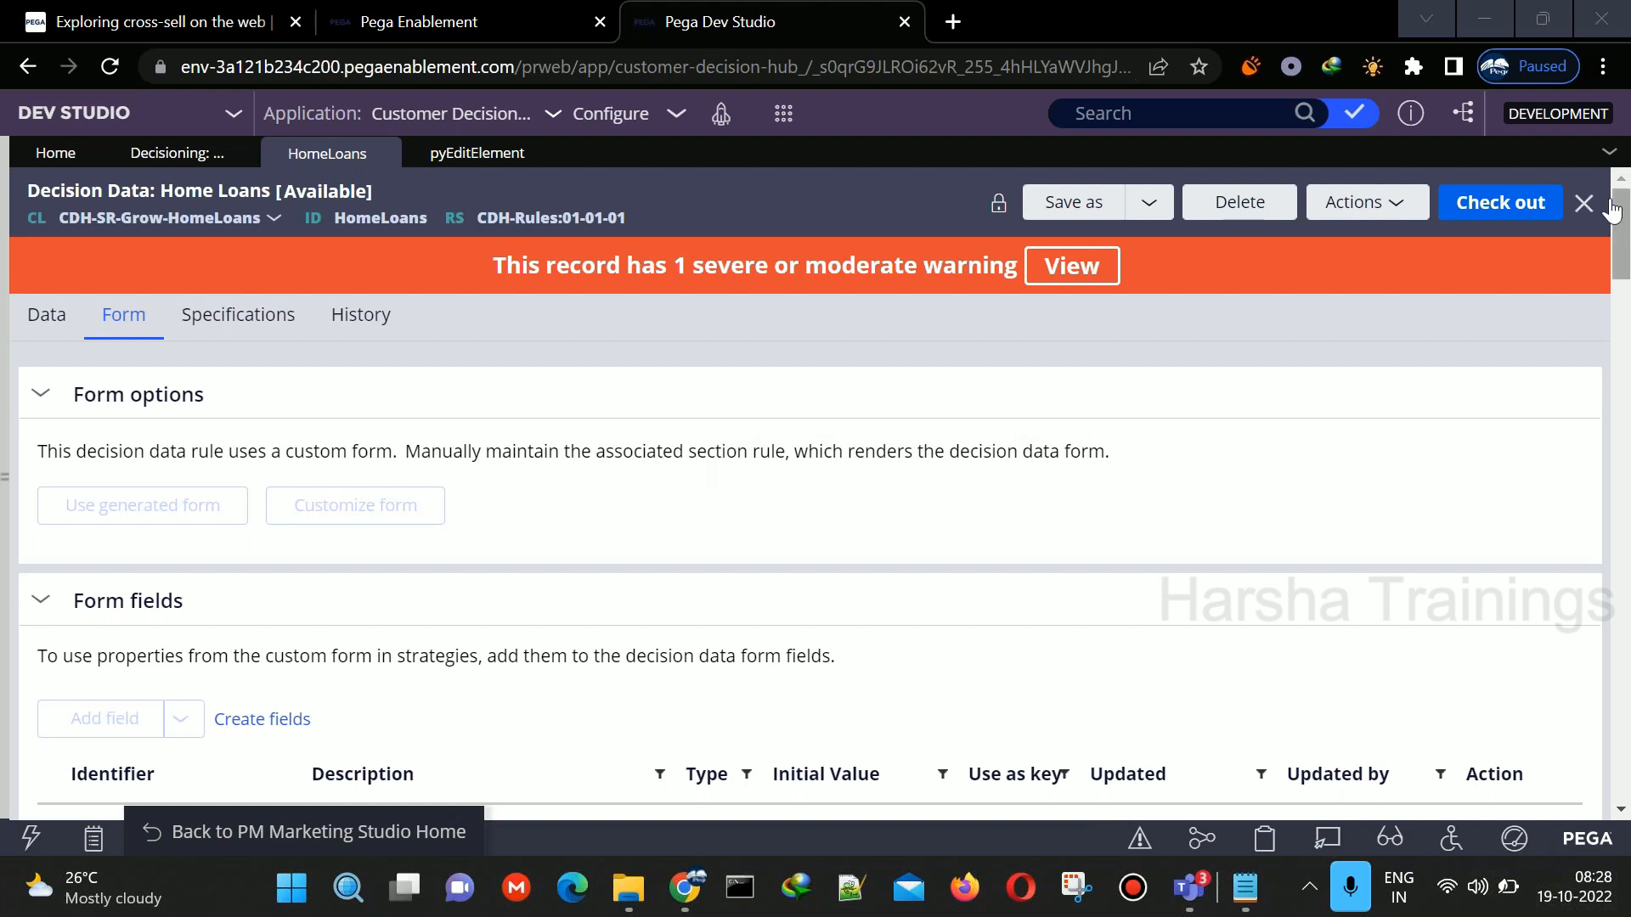
drag(1622, 210, 1628, 437)
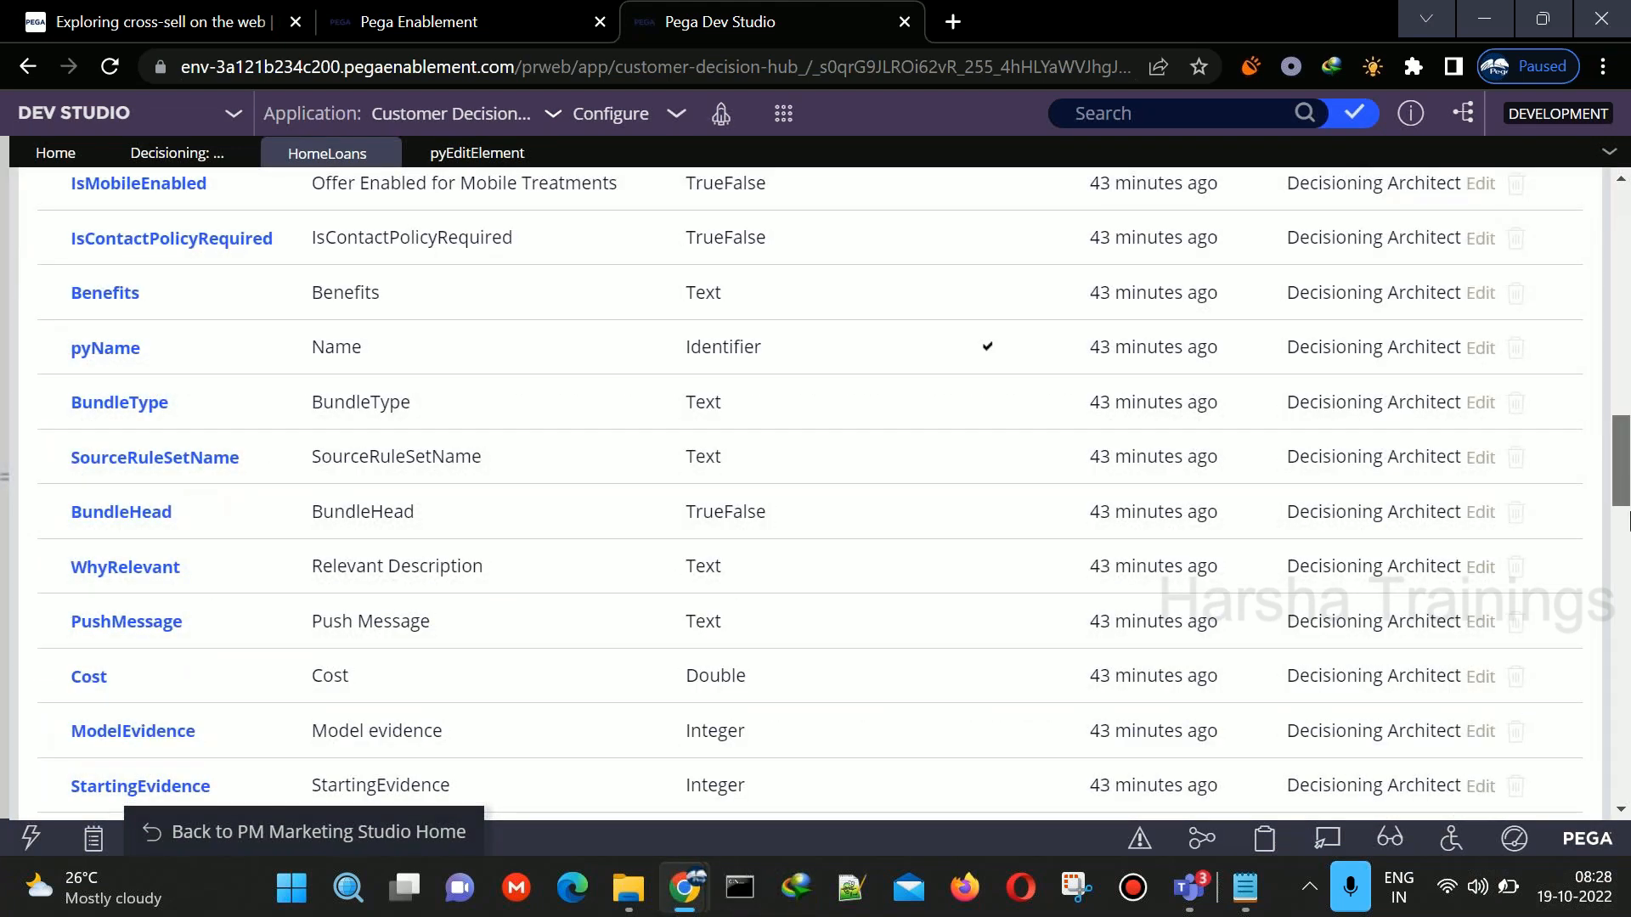
scroll(1625, 595, down, 2)
drag(1625, 594, 1628, 248)
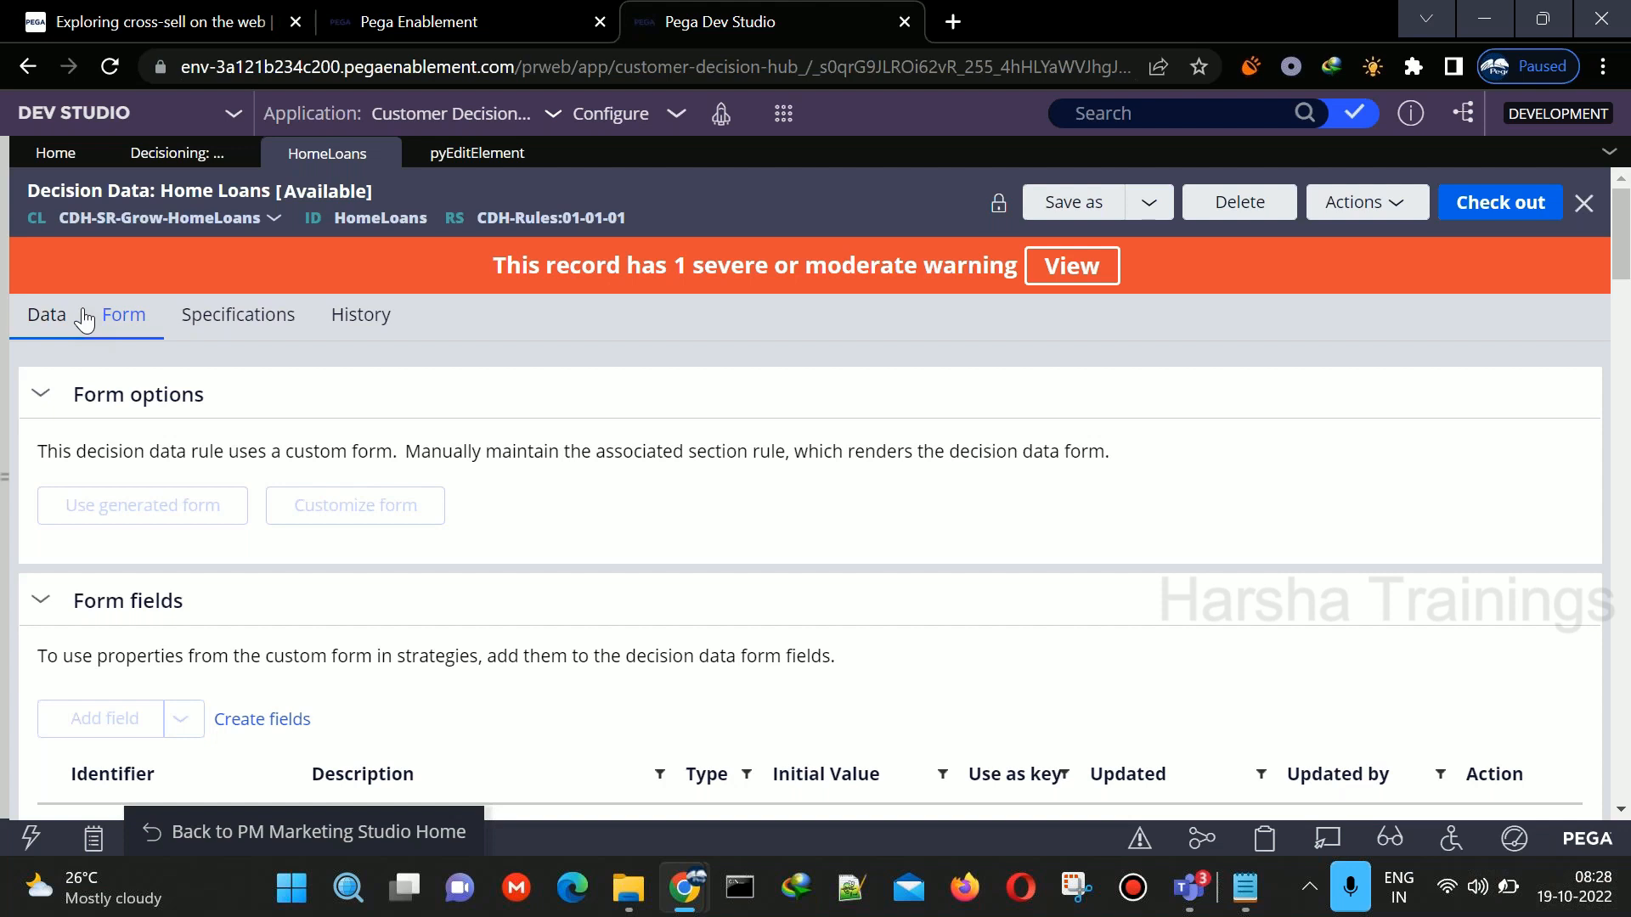
click(84, 319)
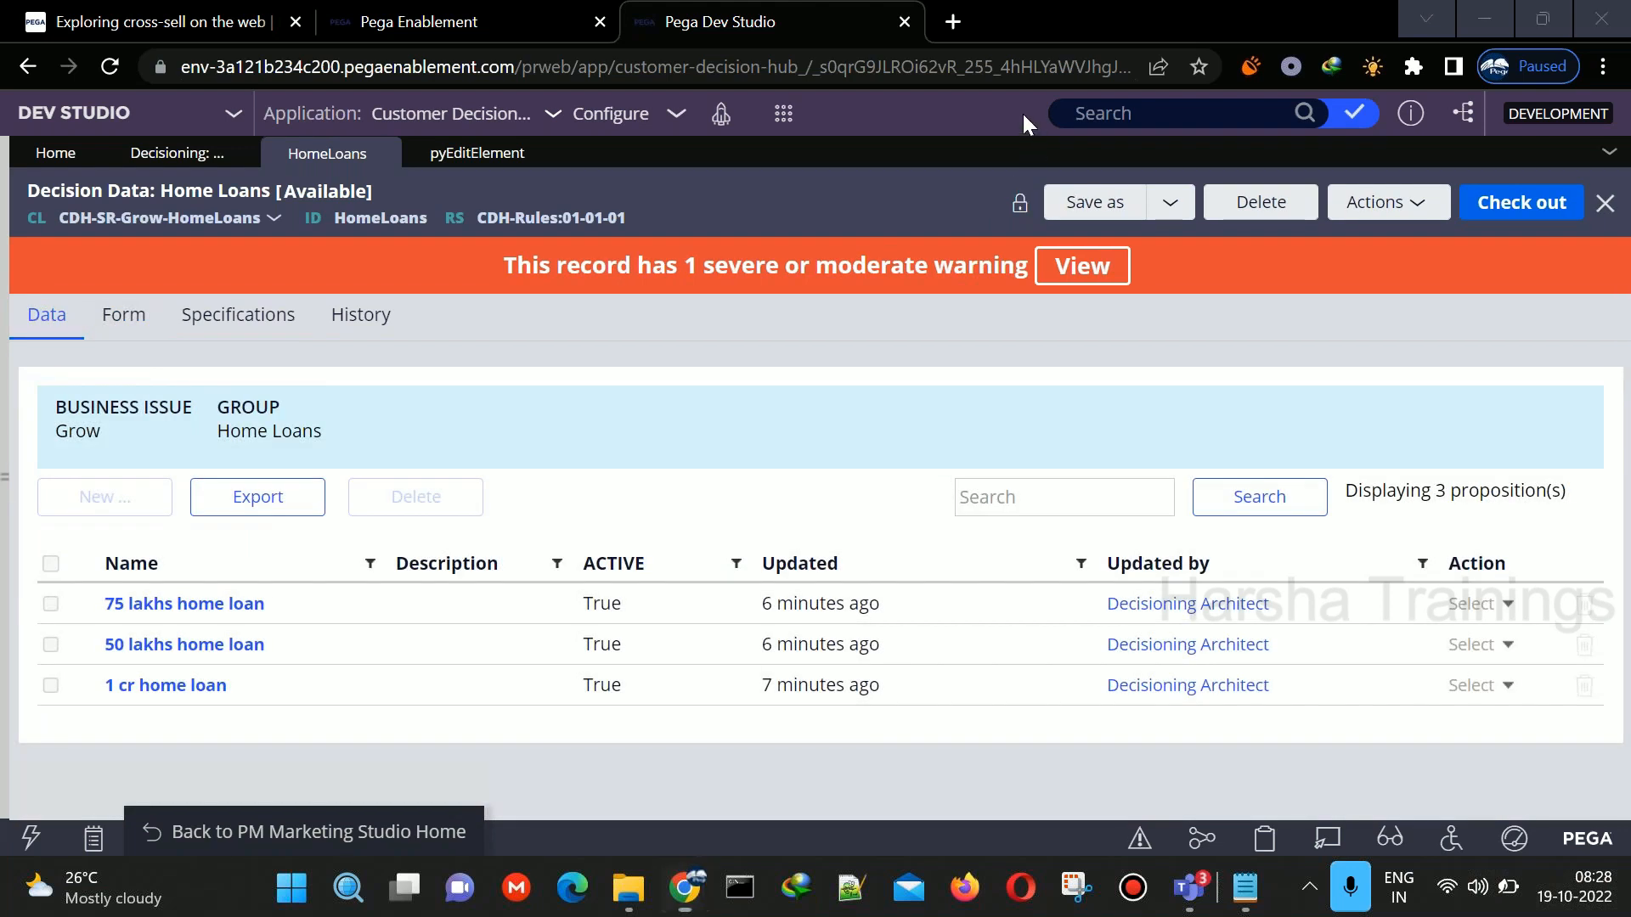